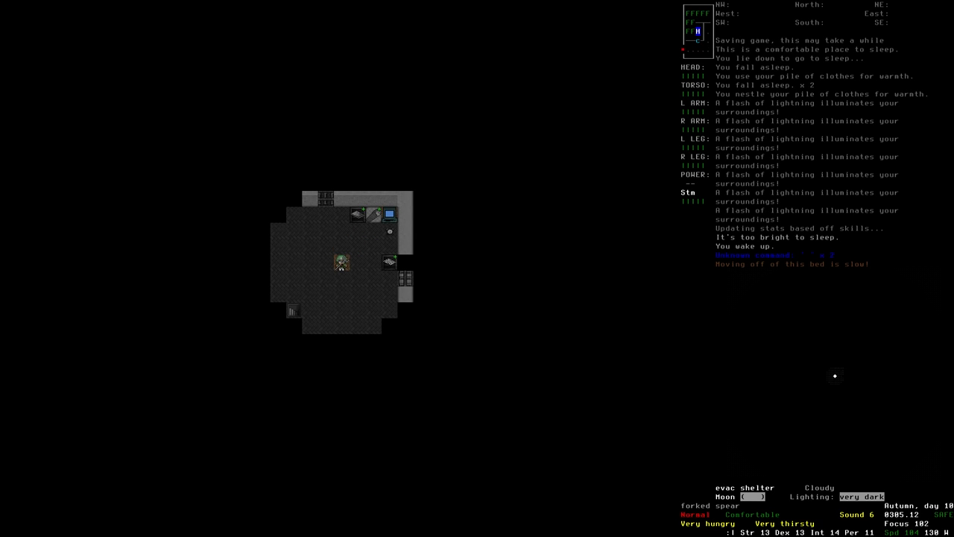
- Walk south out of the shelter to the vehicle, laying a plank over the pit to cross
key(1)
key(2)
key(2)
key(1)
key(1)
key(2)
key(2)
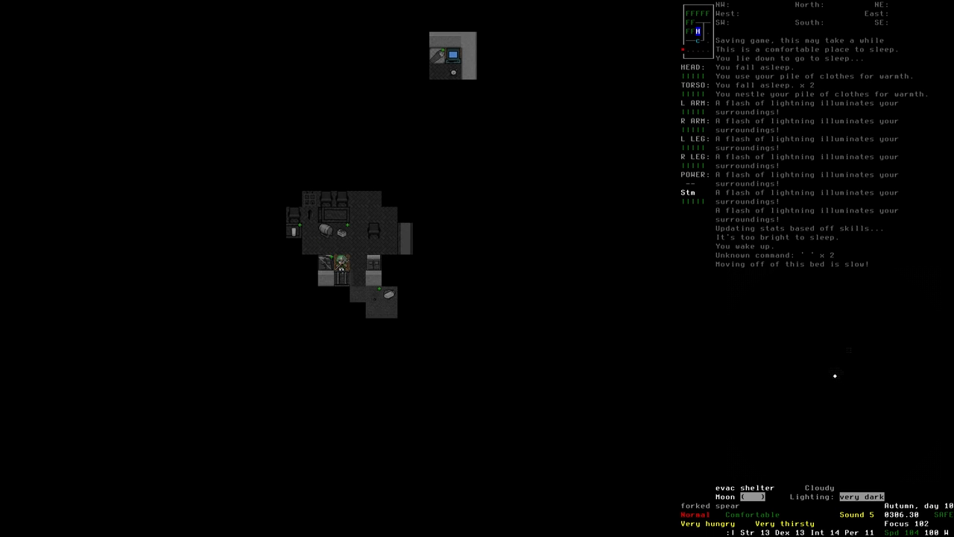
key(2)
key(2)
key(2)
key(y)
key(2)
key(2)
key(2)
key(2)
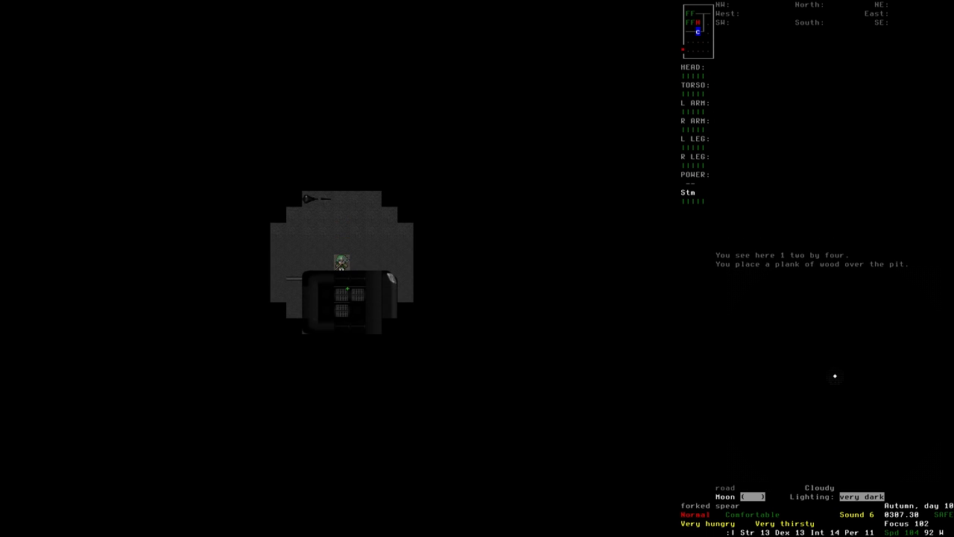
key(2)
- Examine the parked vehicle and take the welder out of its cargo
key(e)
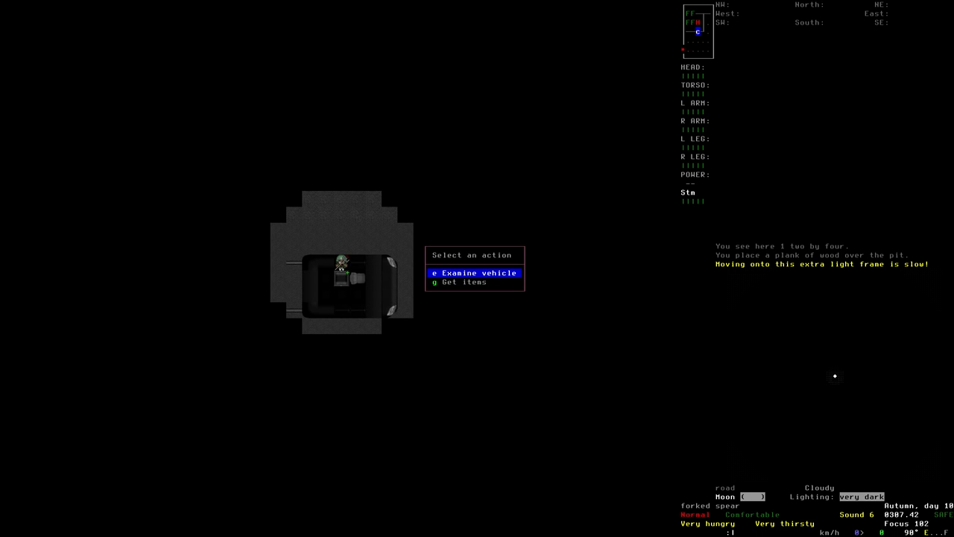
key(e)
key(Escape)
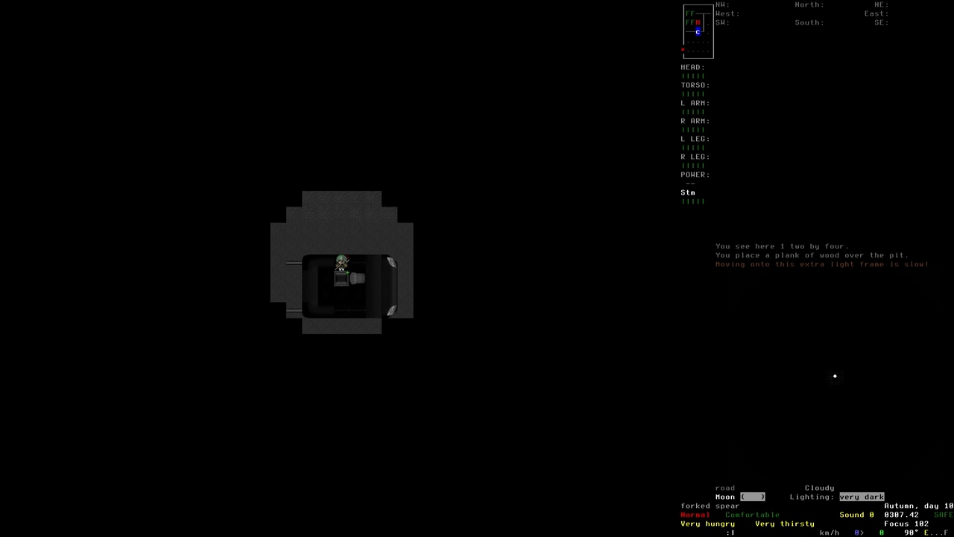
key(e)
key(Down)
key(Return)
key(Return)
- Carry the welder back north into the evac shelter
key(Up)
key(Up)
key(Up)
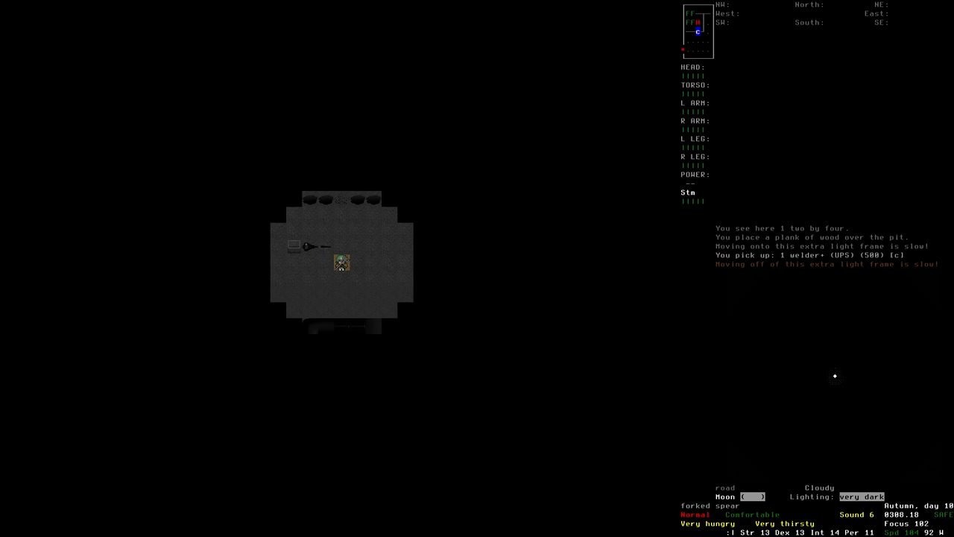
key(Up)
key(Up)
key(Up)
key(Up)
key(Up)
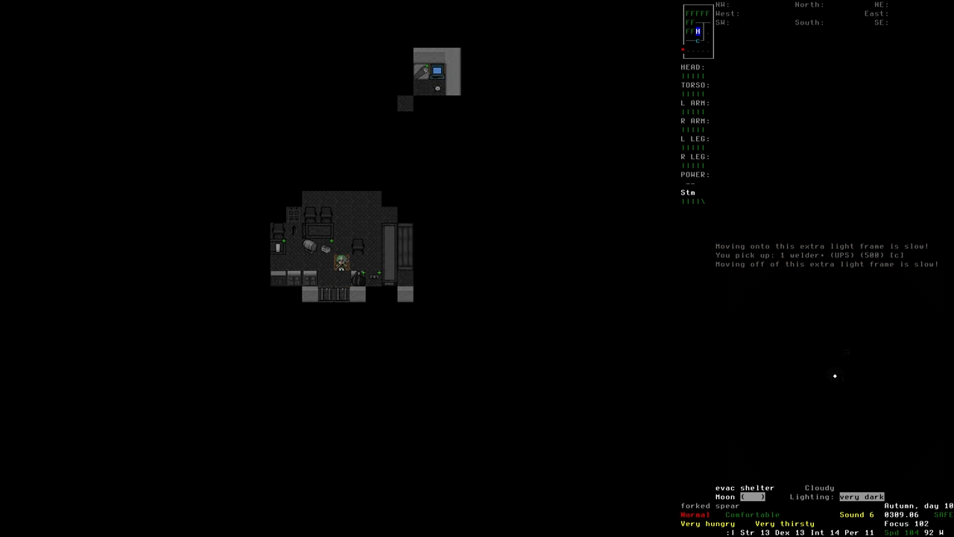
key(Up)
key(Left)
key(Up)
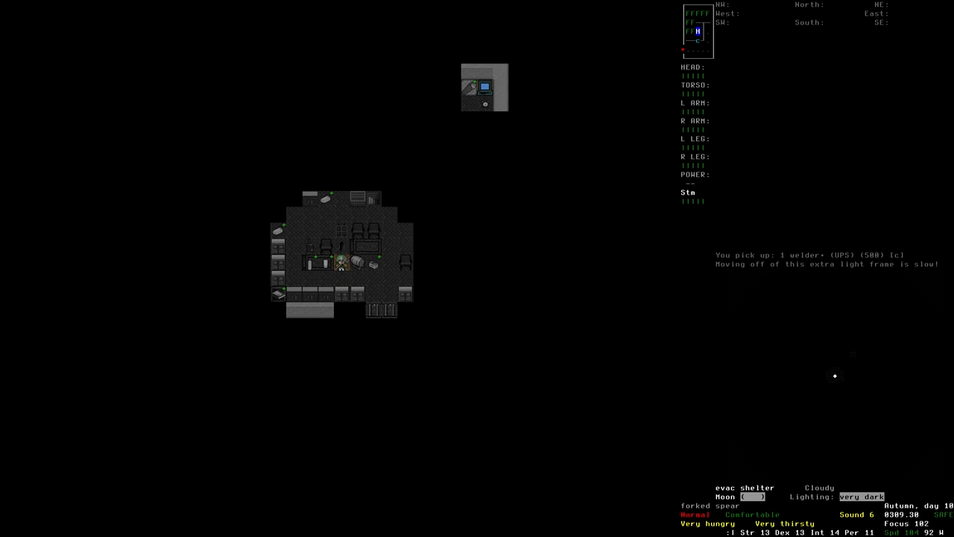
key(Home)
key(&)
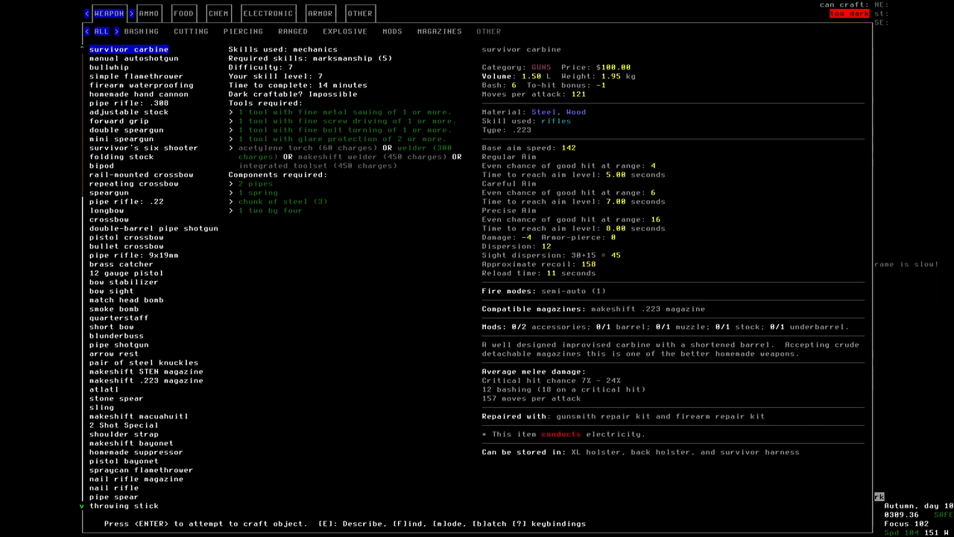
text(fanvil)
key(Return)
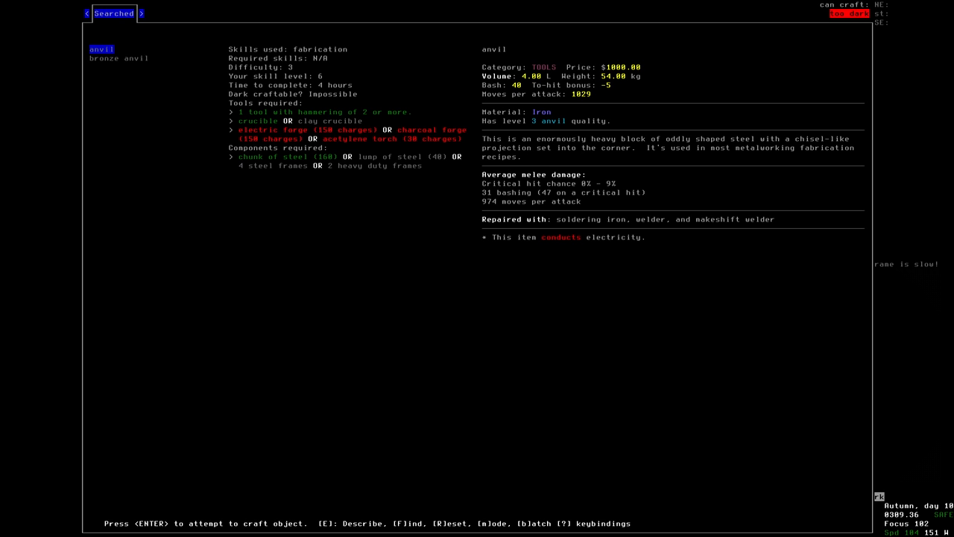
key(Escape)
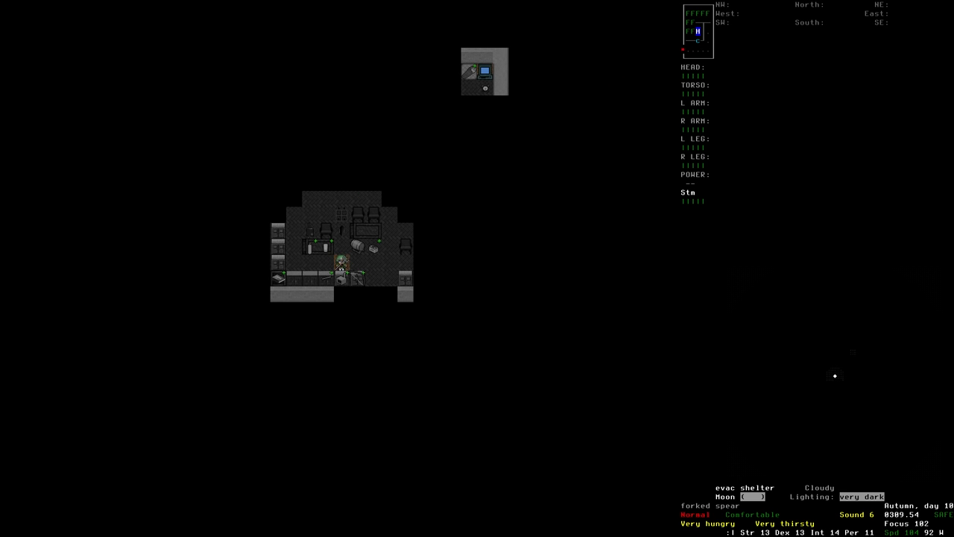
key(g)
key(Escape)
key(r)
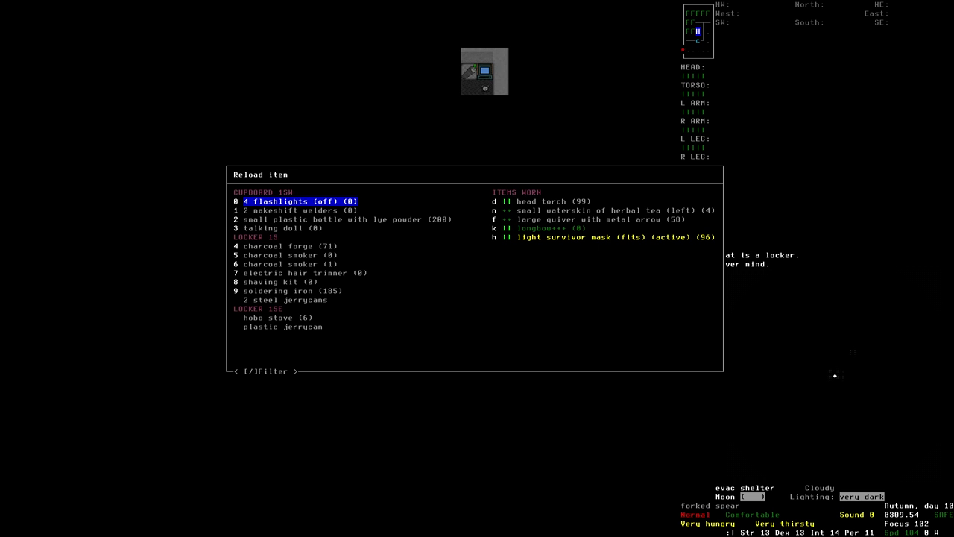
key(Down)
key(Down)
key(Down)
key(Down)
key(Down)
key(Down)
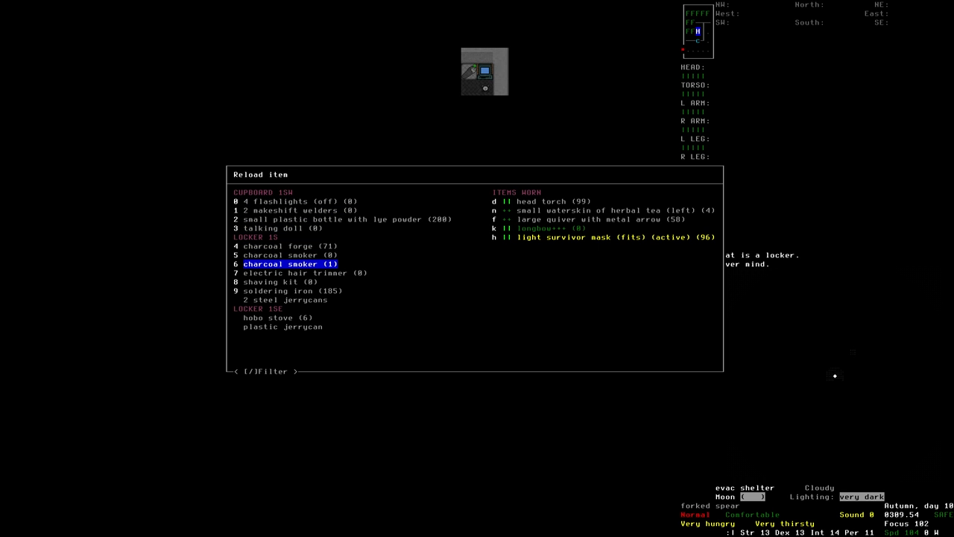
key(Up)
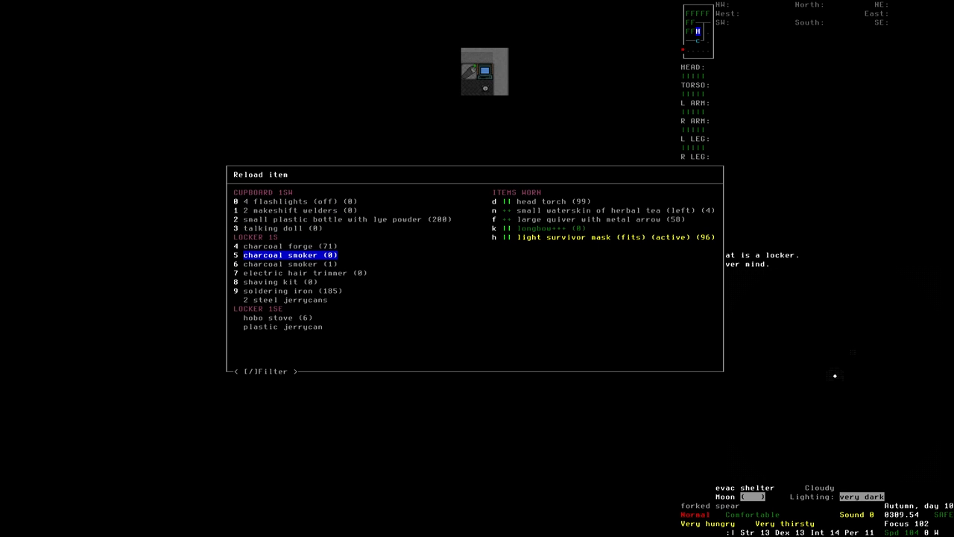
key(Down)
key(Down)
key(Down)
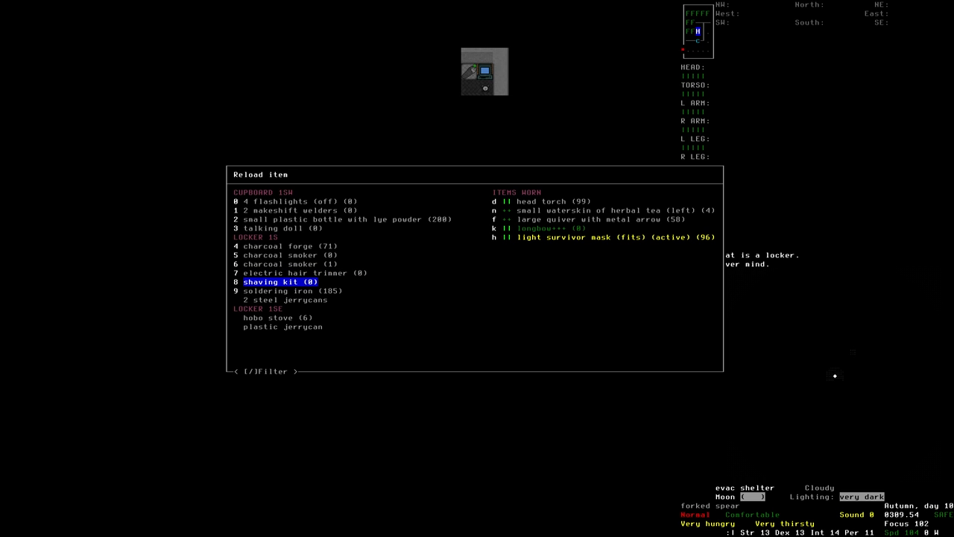
key(Down)
key(Down)
key(Down)
key(Up)
key(Up)
key(Up)
key(Up)
key(Escape)
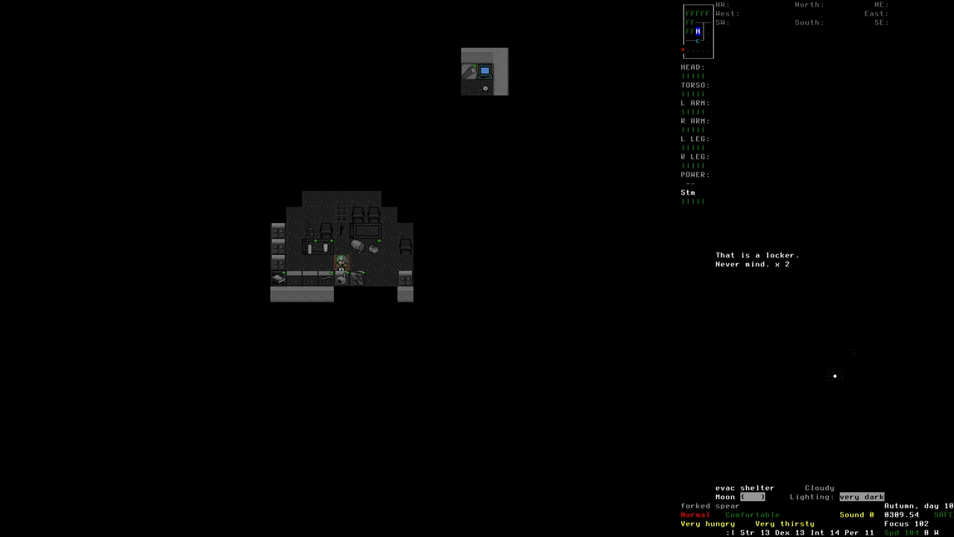
key(g)
key(Escape)
text(&fkiln)
key(Return)
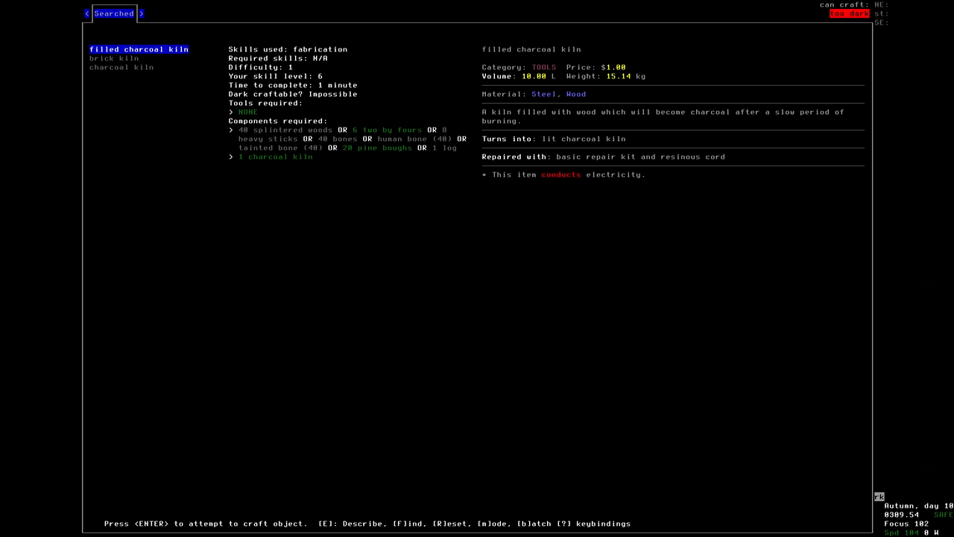
key(Return)
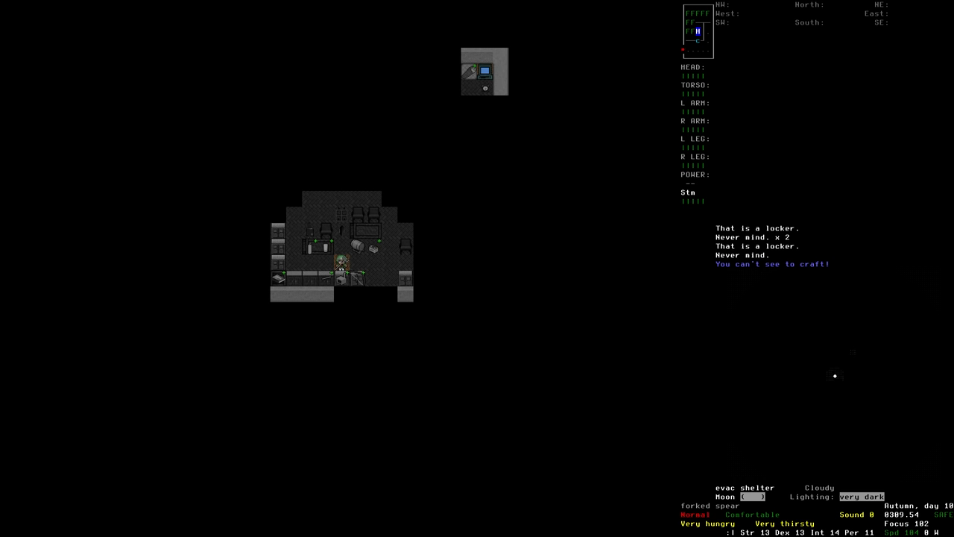
- Take a two by four from the cupboard and drop it onto the wood stove
key(Left)
key(g)
key(Down)
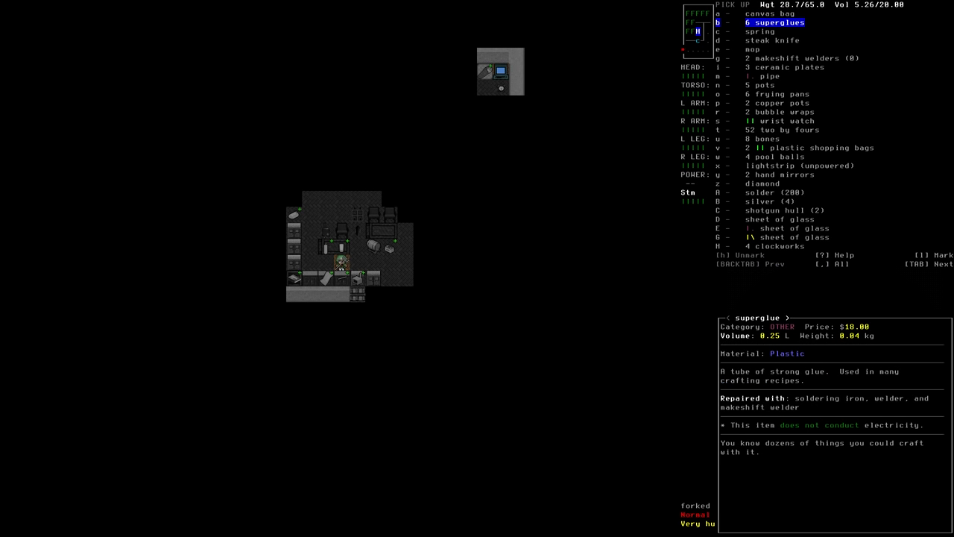
key(Down)
key(Down)
key(Down)
key(Down)
key(Down)
key(Down)
key(Down)
key(Down)
key(Down)
key(Down)
key(Down)
key(Down)
key(Escape)
key(g)
key(Up)
key(Up)
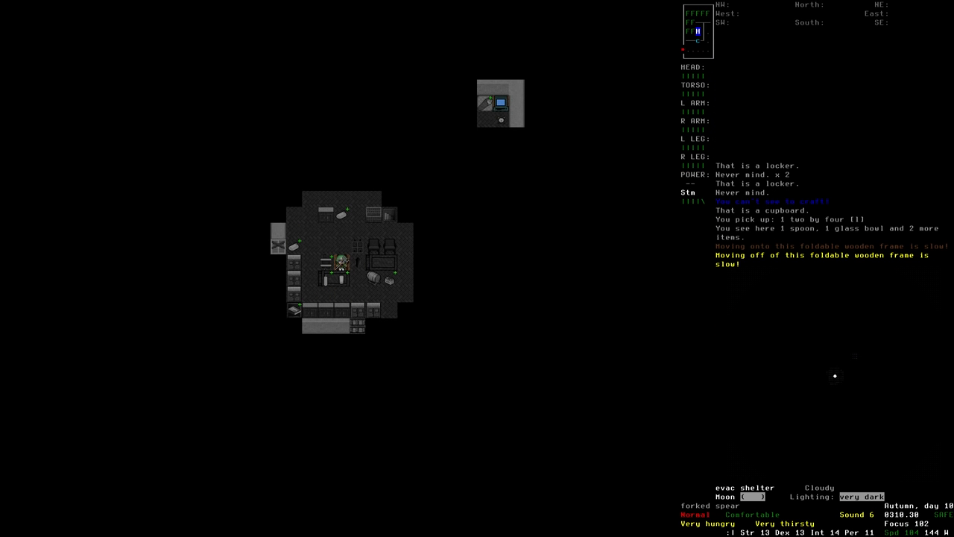
key(D)
key(Up)
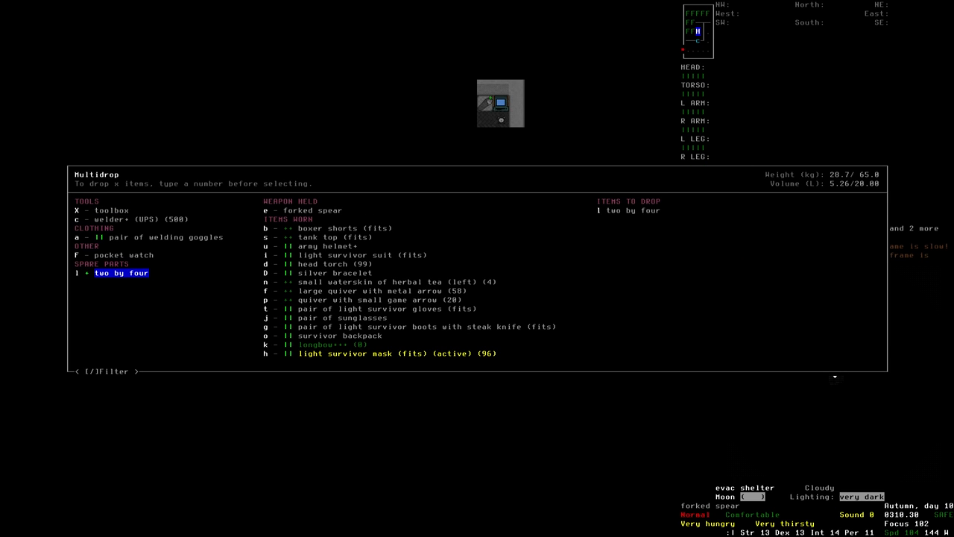
key(l)
key(Return)
- Get the camp fire drill from the locker and light a fire in the wood stove
key(Down)
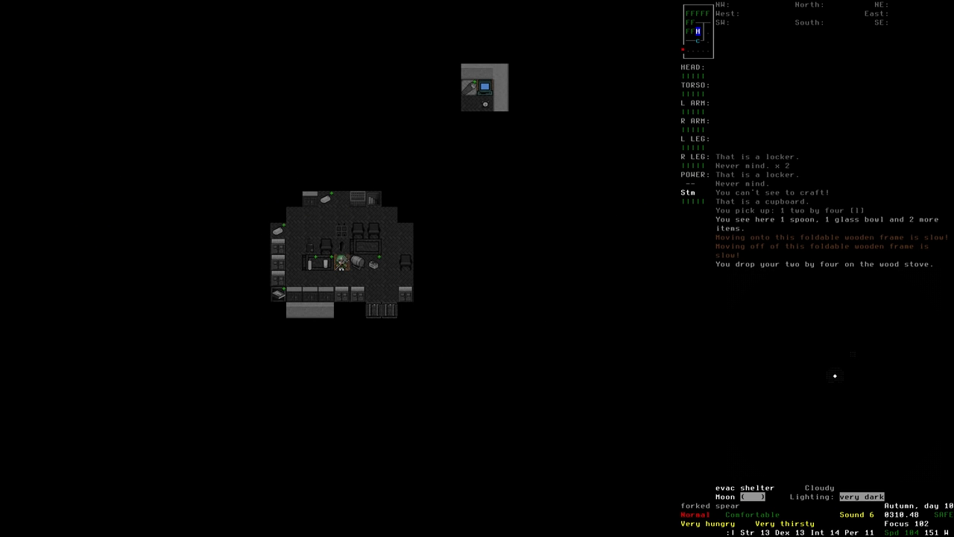
key(Down)
key(e)
key(Down)
key(Return)
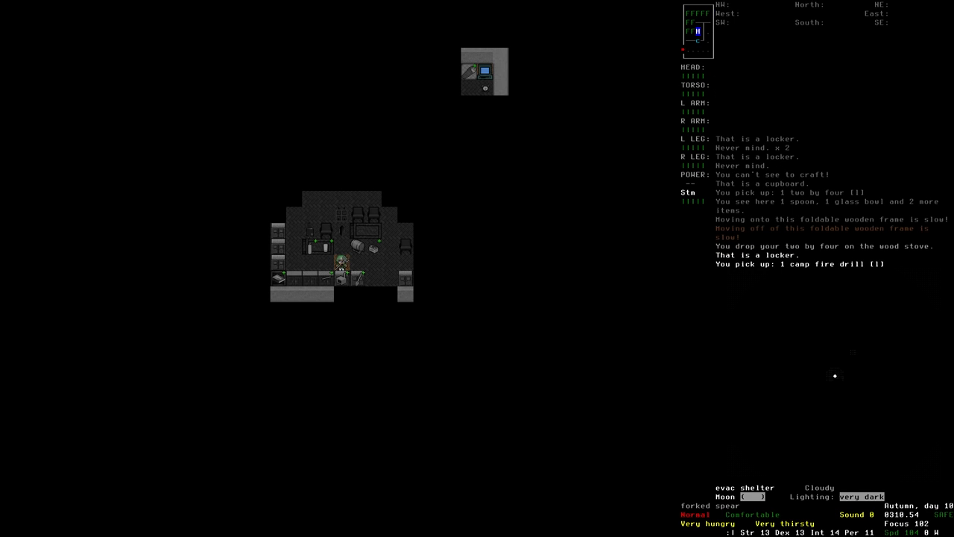
key(Up)
key(a)
key(a)
key(Up)
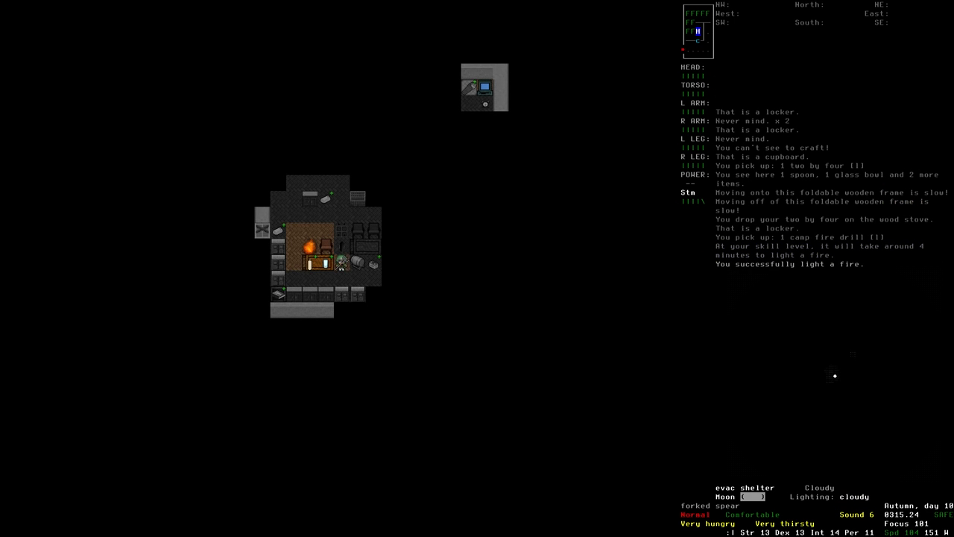
key(Down)
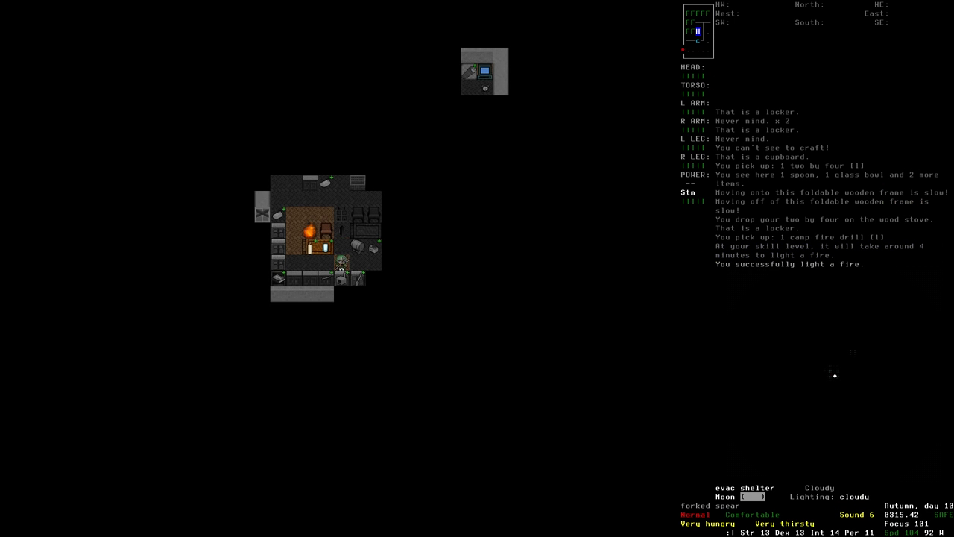
key(7)
key(7)
- Craft two filled charcoal kilns from the crafting menu, choosing wood as the fuel
key(ampersand)
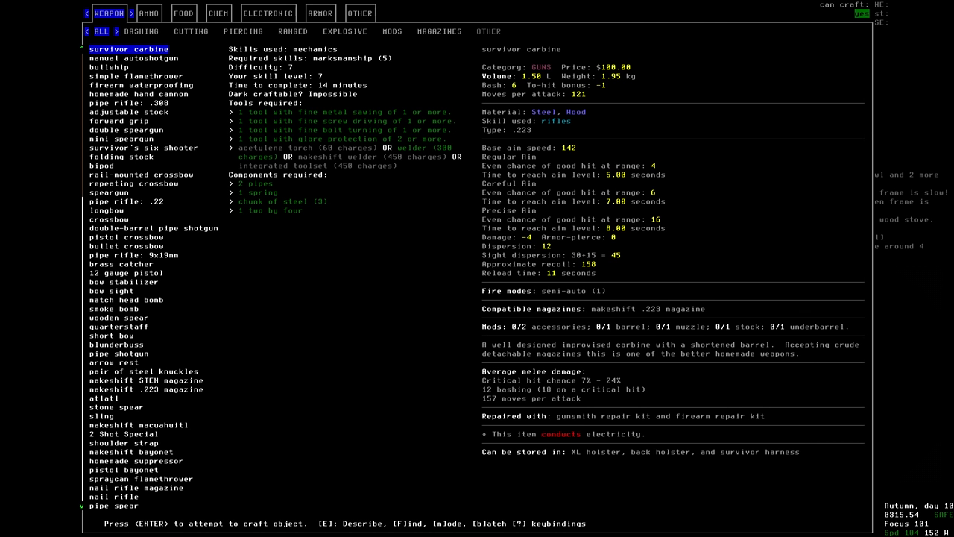
text(ffill)
key(Return)
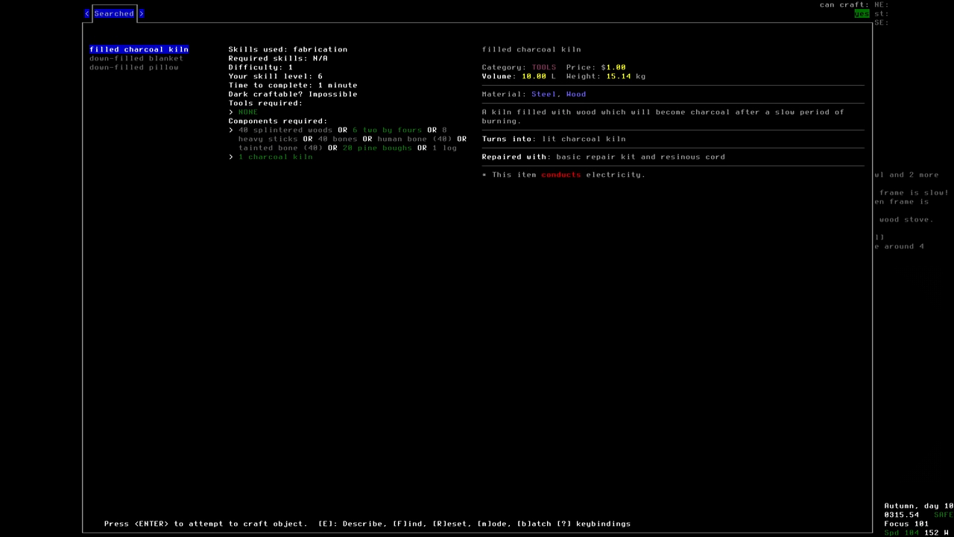
key(Return)
key(Down)
key(Return)
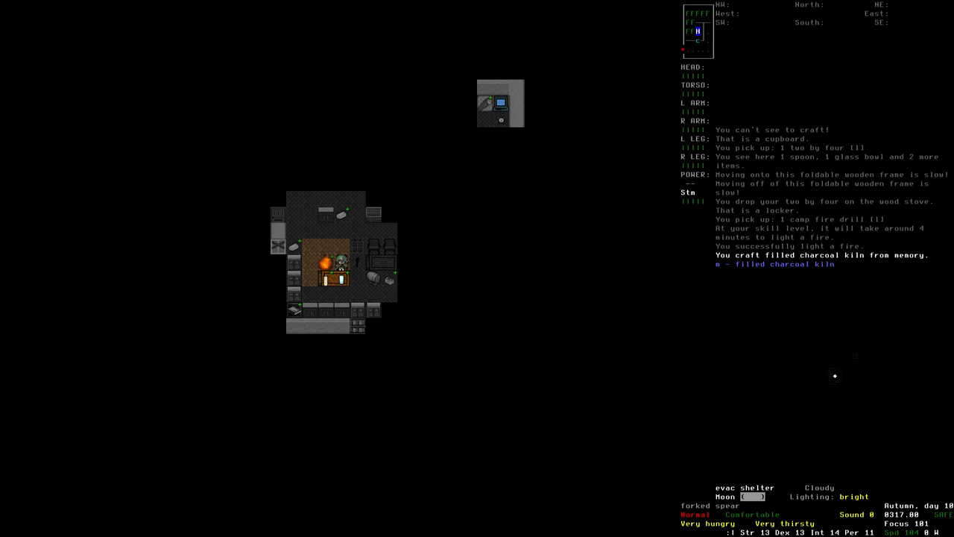
key(minus)
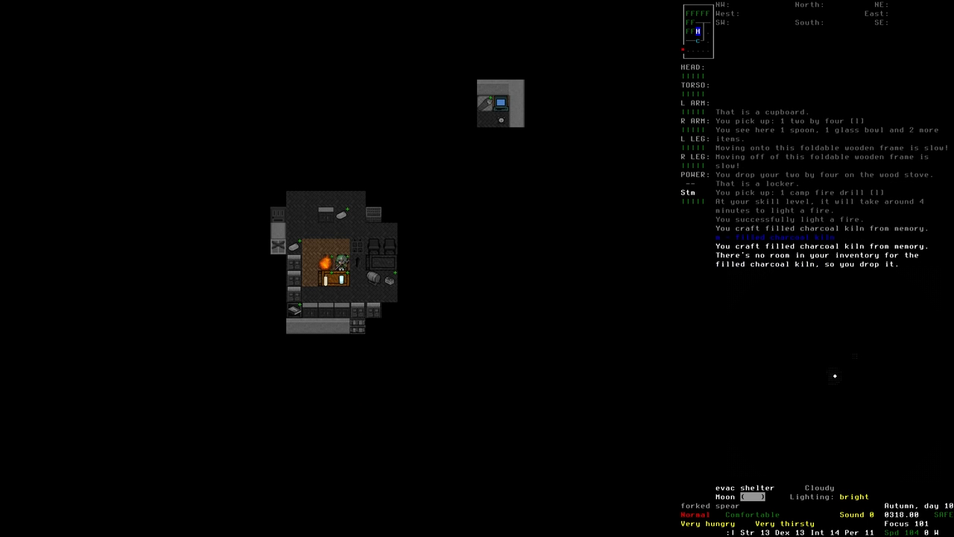
key(Up)
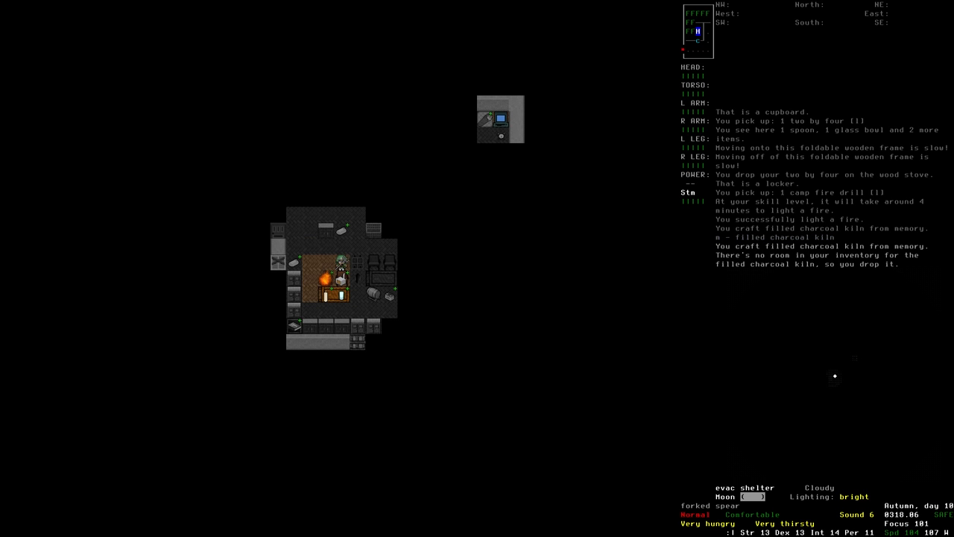
- Light the first filled charcoal kiln and drop it, lit, on a nearby floor tile
key(a)
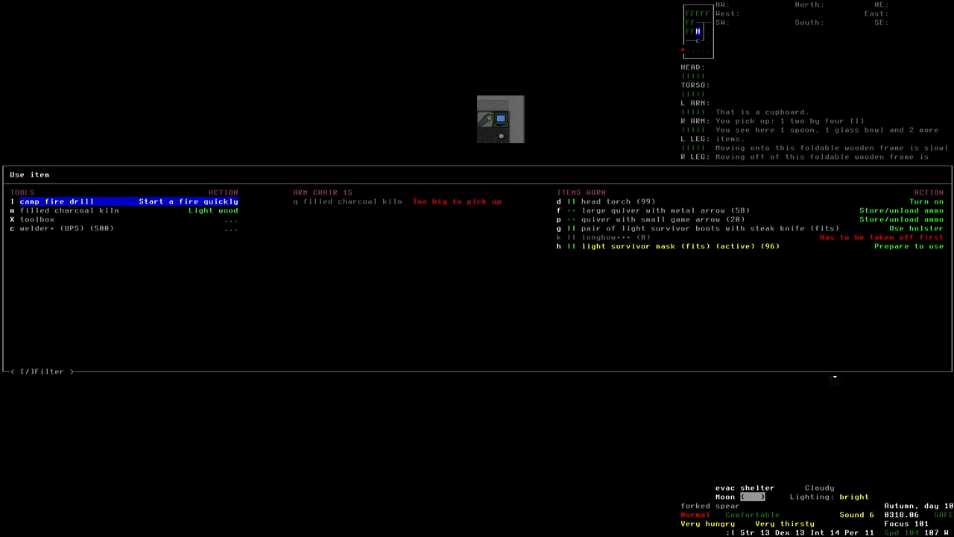
key(Down)
key(Return)
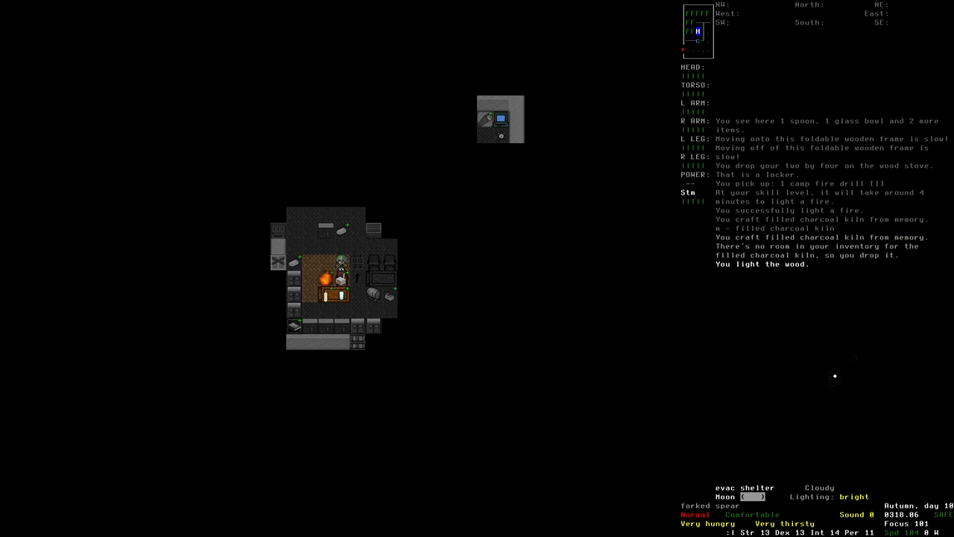
key(D)
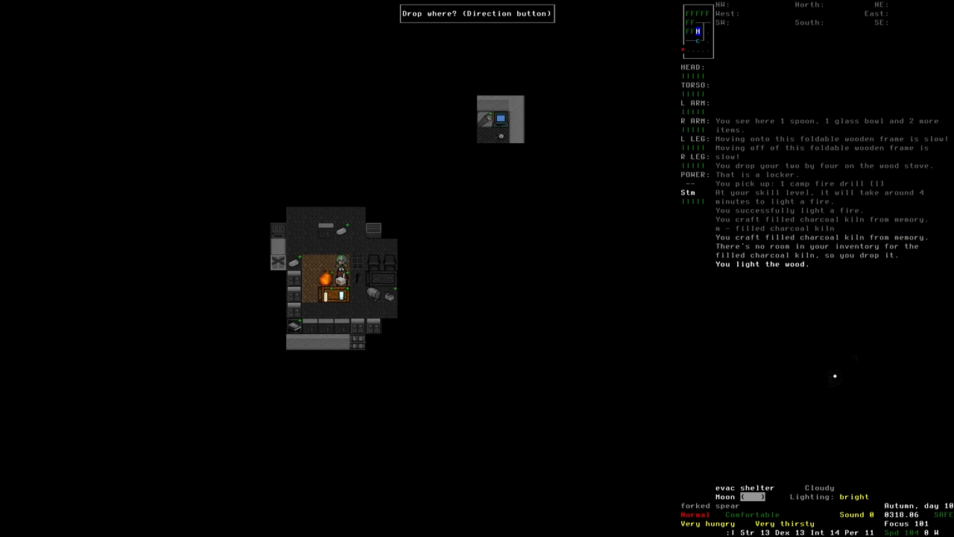
key(Escape)
key(Left)
key(Left)
key(D)
key(Right)
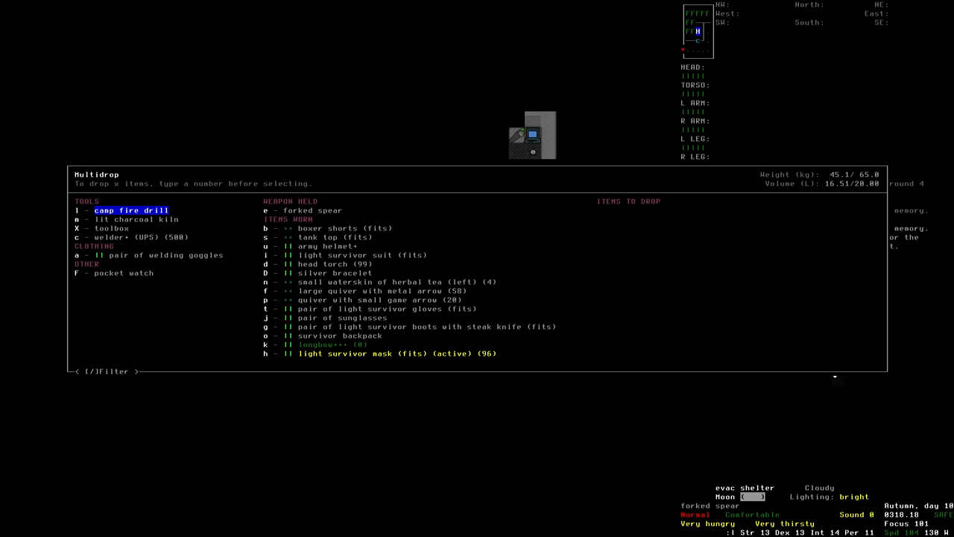
key(Up)
key(Up)
key(Up)
key(Up)
key(Up)
key(Right)
key(Return)
- Pick up the second filled charcoal kiln and light it
key(Right)
key(Right)
key(g)
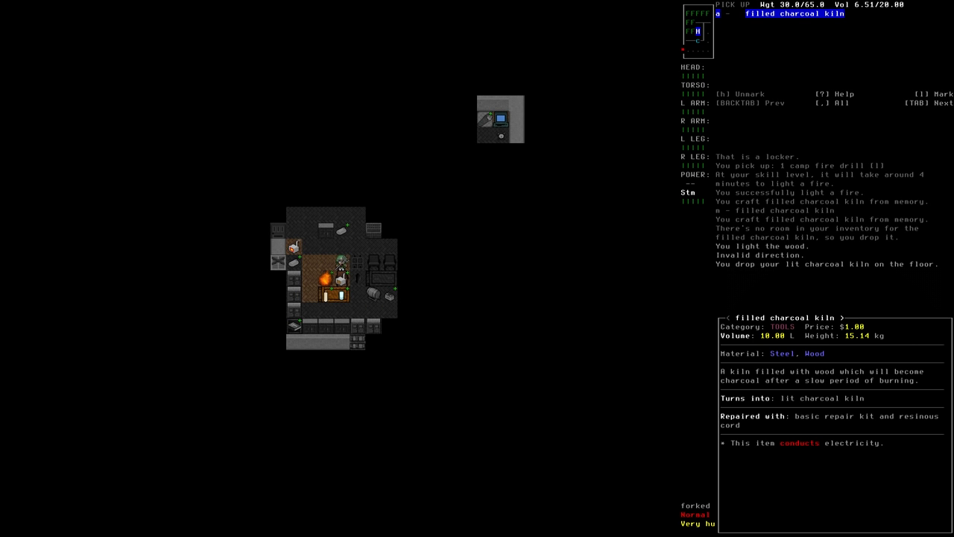
key(Right)
key(Return)
key(Left)
key(a)
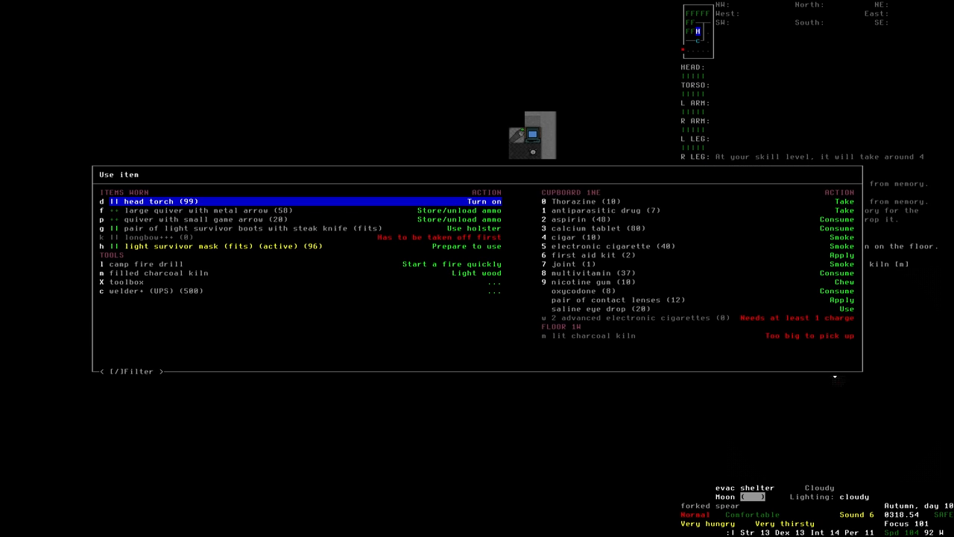
key(Down)
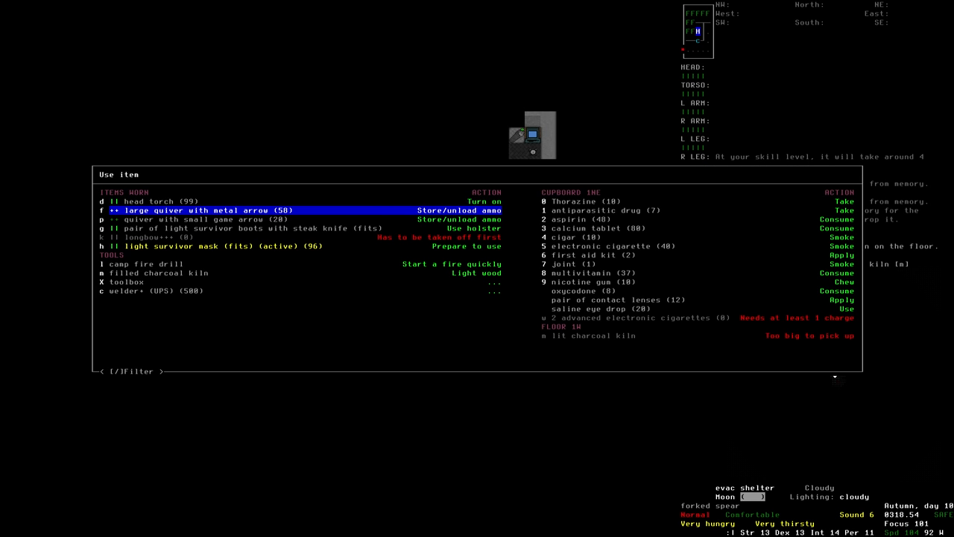
key(Down)
key(Down)
key(Down)
key(Down)
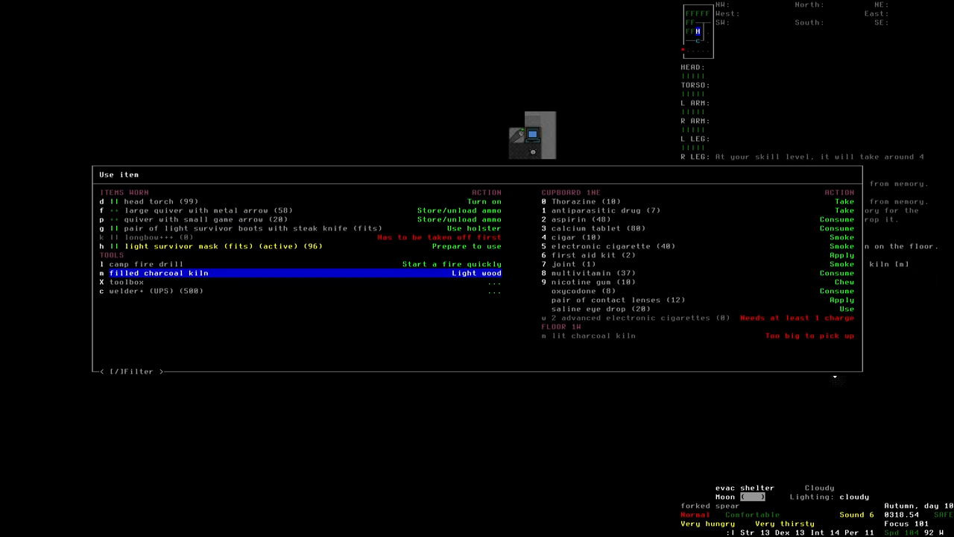
key(Return)
- Drop the second lit charcoal kiln on the floor to burn
key(D)
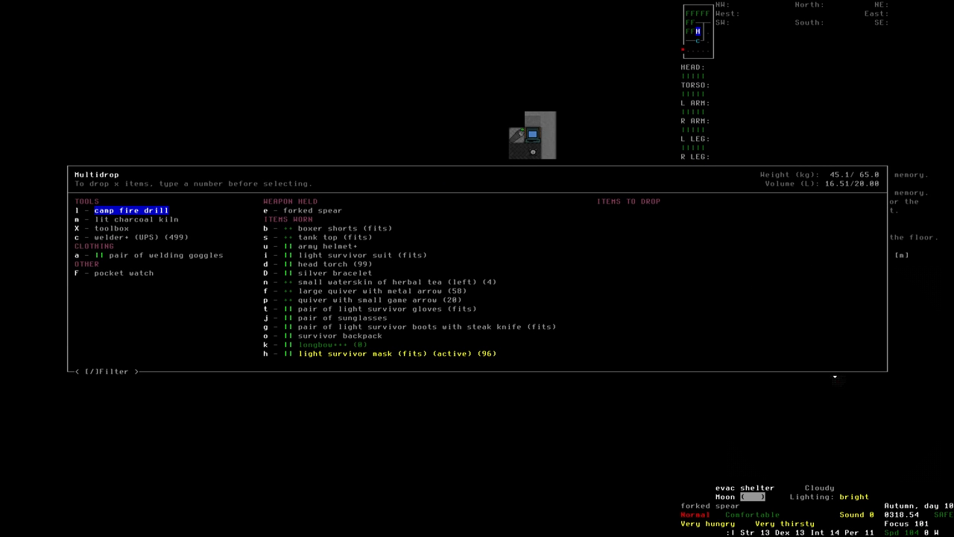
key(Down)
key(Down)
key(Down)
key(Up)
key(Up)
key(Up)
key(Right)
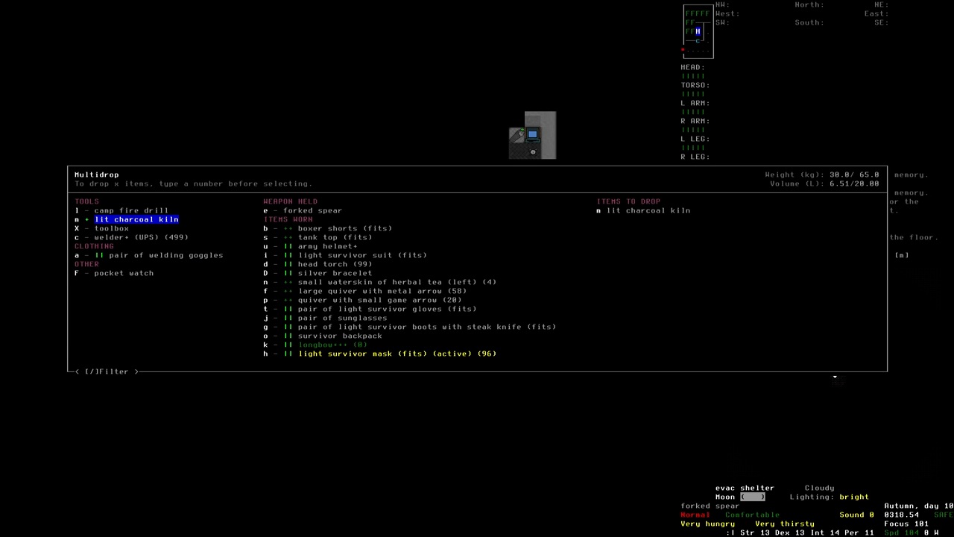
key(Return)
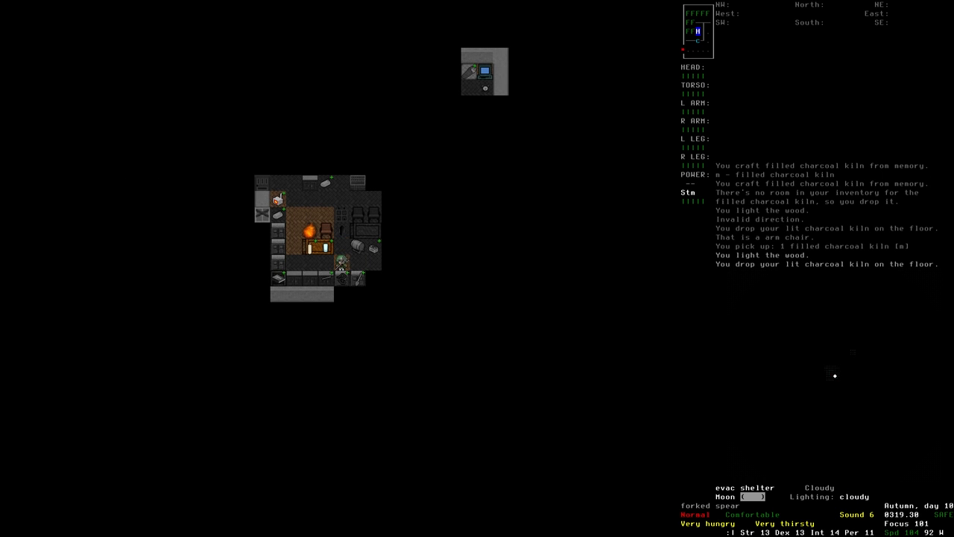
key(a)
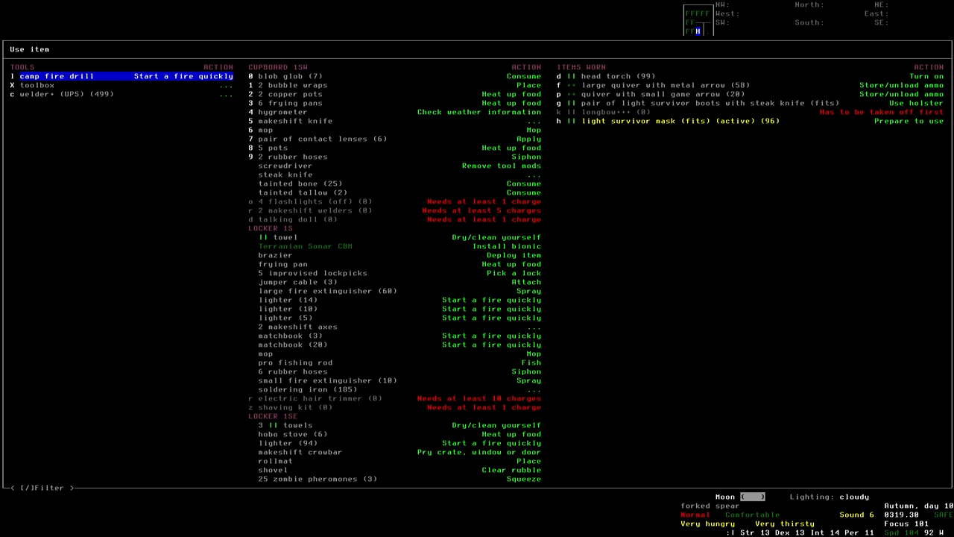
key(Escape)
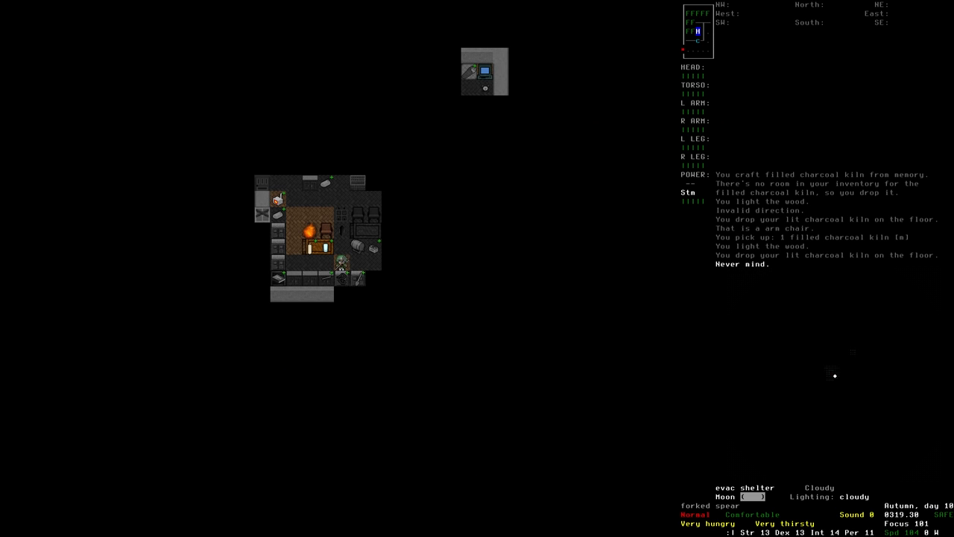
- Mark the empty charcoal smoker (0) for pickup from the nearby items
key(g)
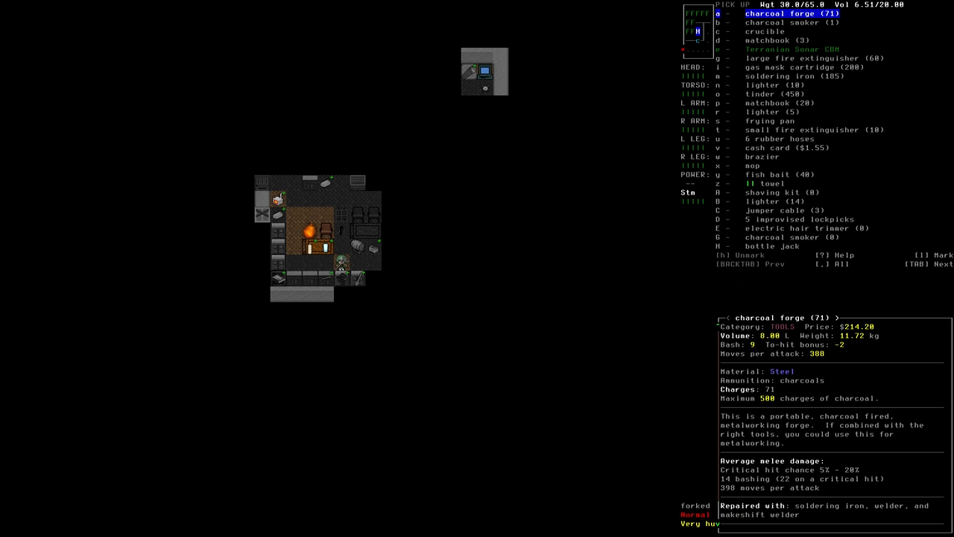
key(Down)
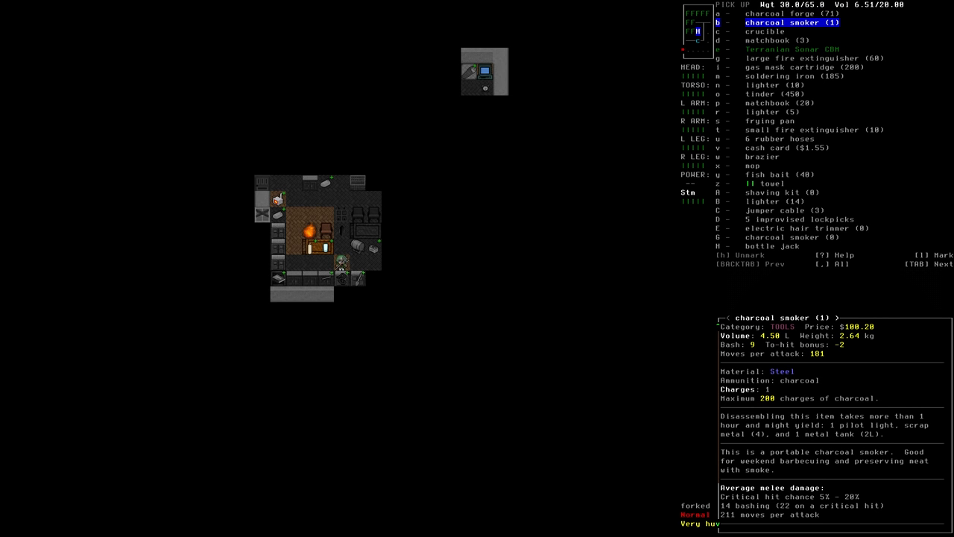
key(Up)
key(Up)
key(Up)
key(Up)
key(Up)
key(Up)
key(Right)
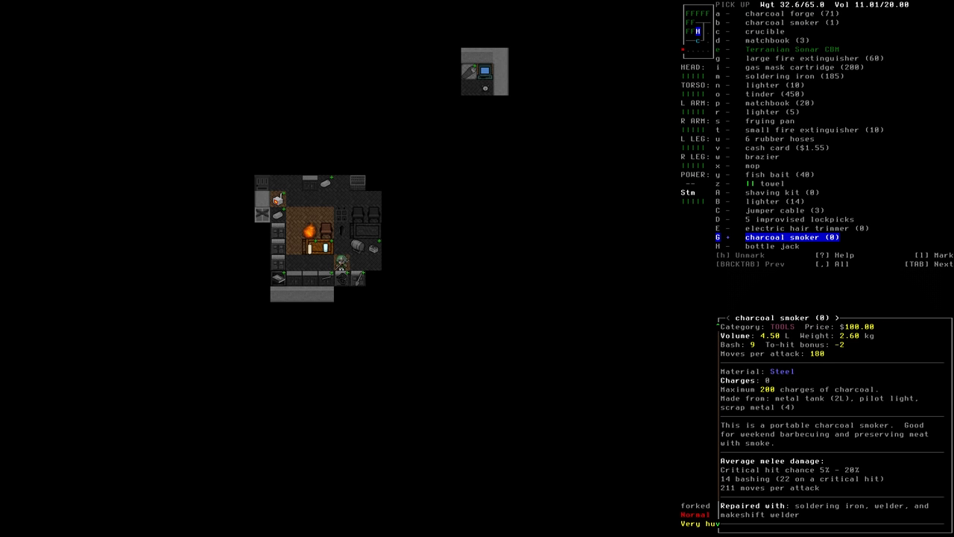
- Pick up the charcoal smoker, move aside and disassemble it
key(Return)
key(KP_Up)
key(KP_Home)
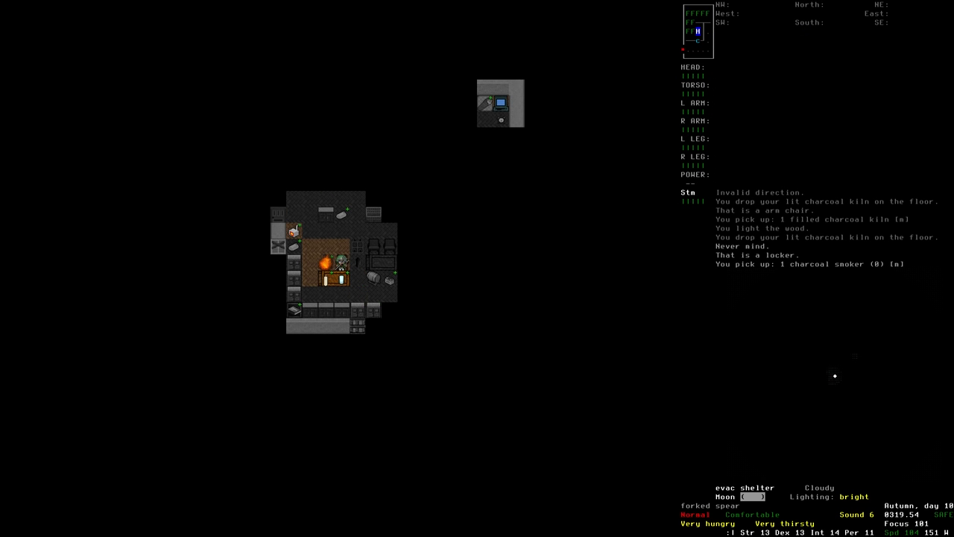
key(parenleft)
key(Down)
key(Down)
key(Down)
key(Down)
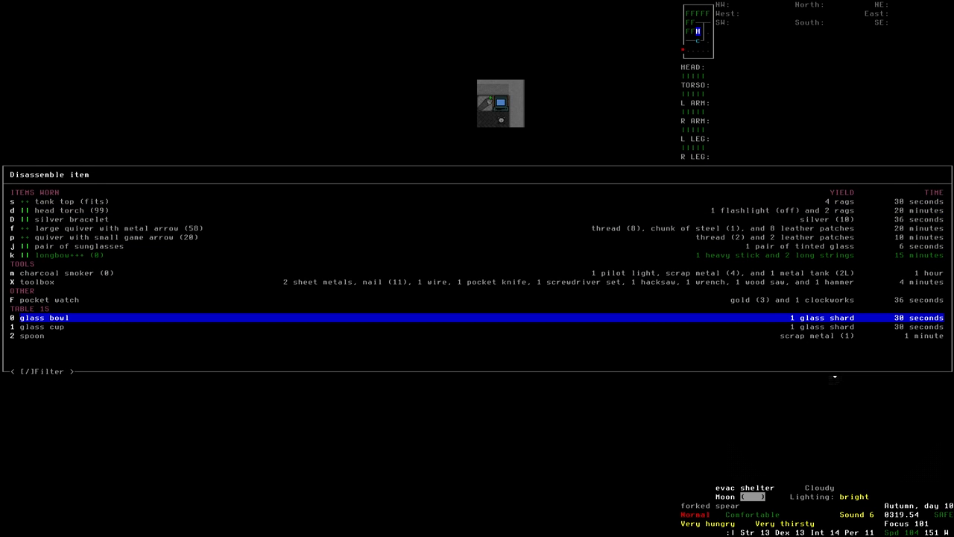
key(Up)
key(Up)
key(Up)
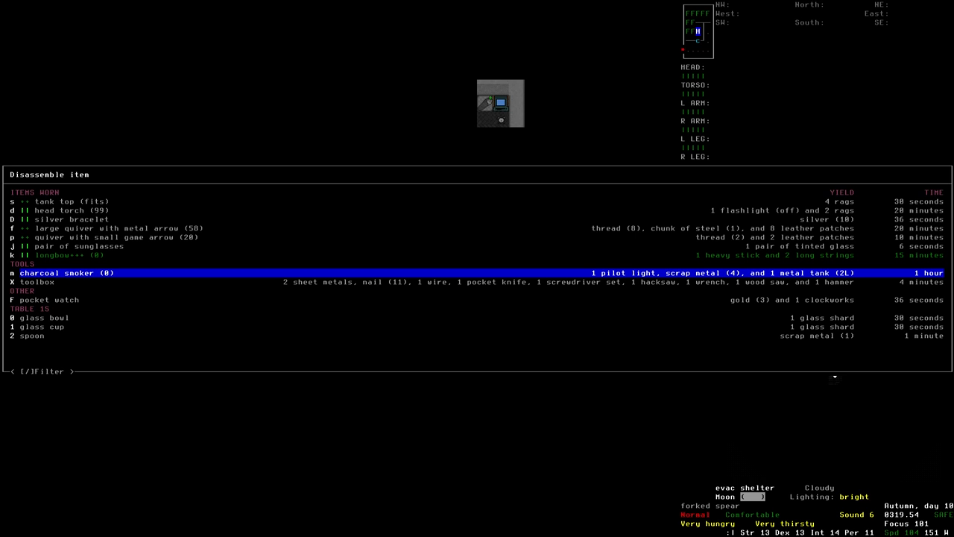
key(Return)
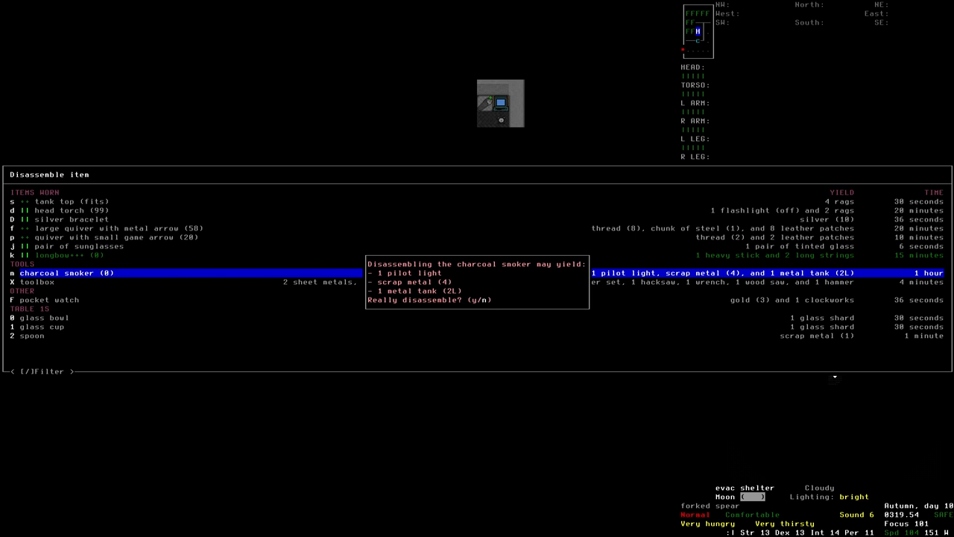
key(y)
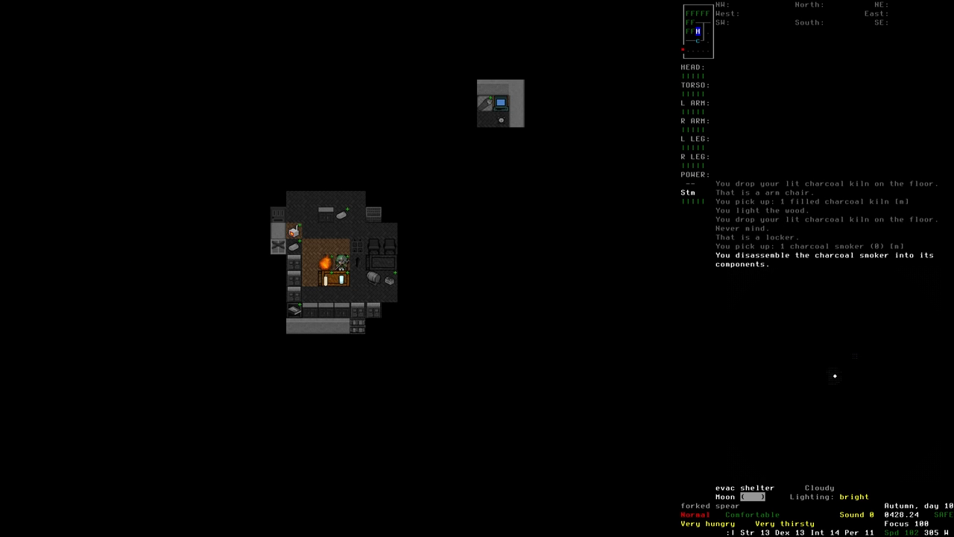
- Pick up the metal tank, scrap metals and pilot light left by the smoker
key(n)
key(g)
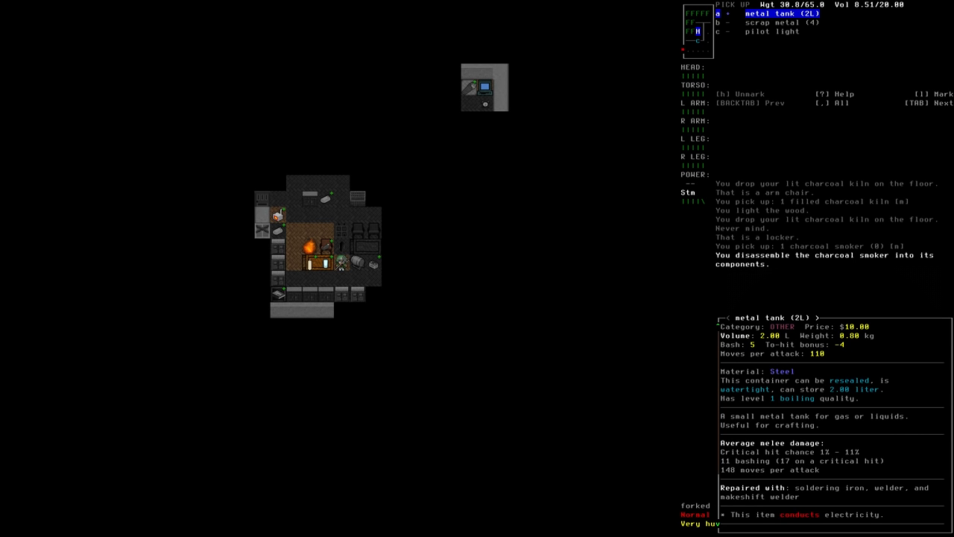
key(b)
key(c)
key(Return)
key(j)
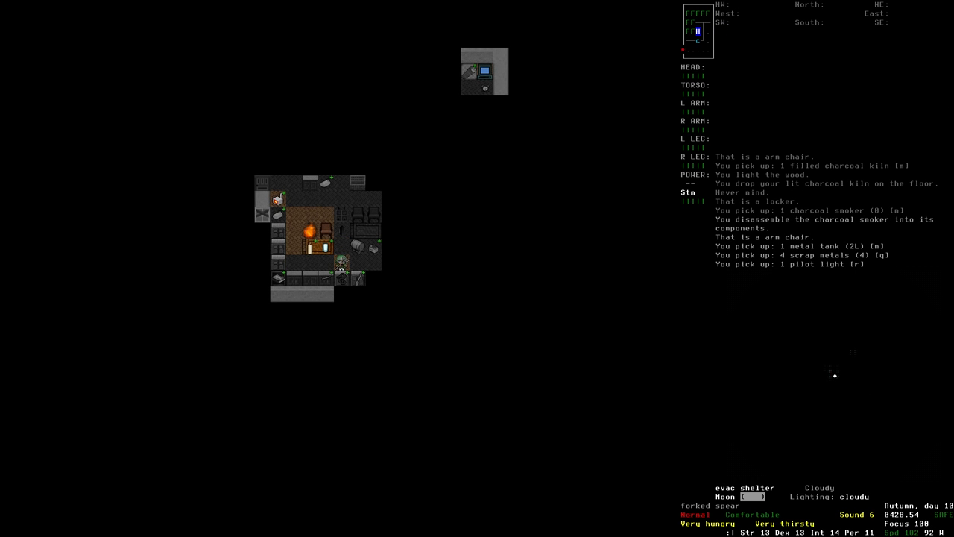
- Drop the pilot light and scrap metals on the cupboard and the metal tank on the floor
key(D)
key(Down)
key(Up)
key(Right)
key(Right)
key(Return)
key(h)
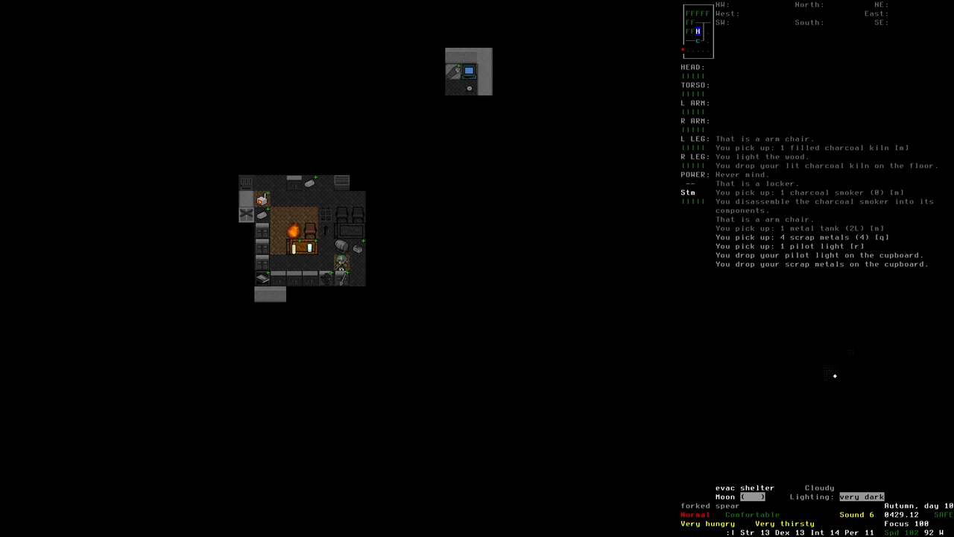
key(D)
key(Up)
key(Up)
key(Right)
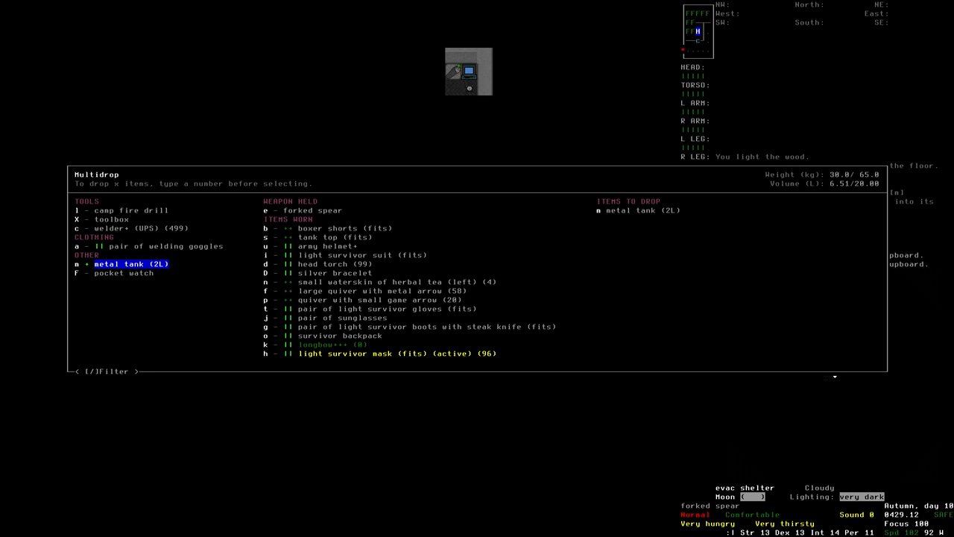
key(Return)
key(y)
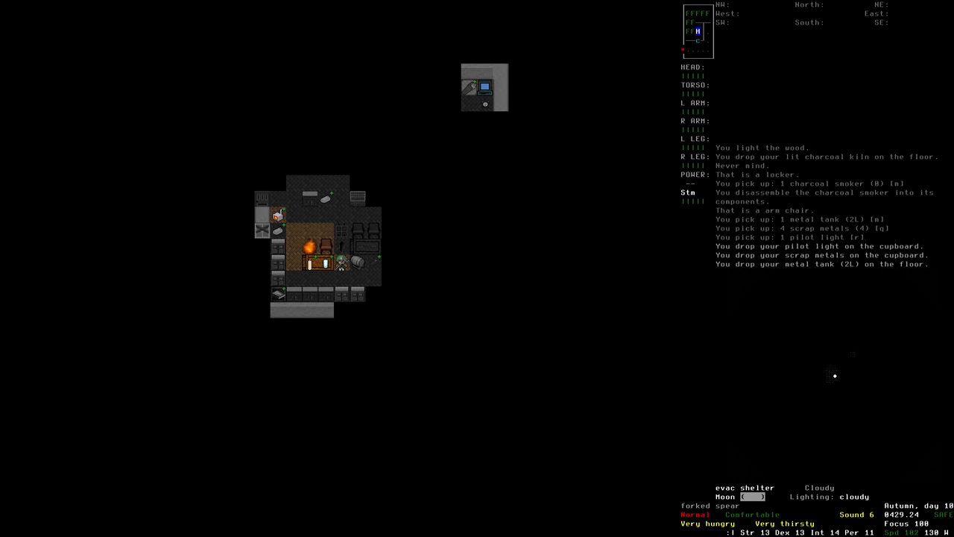
key(e)
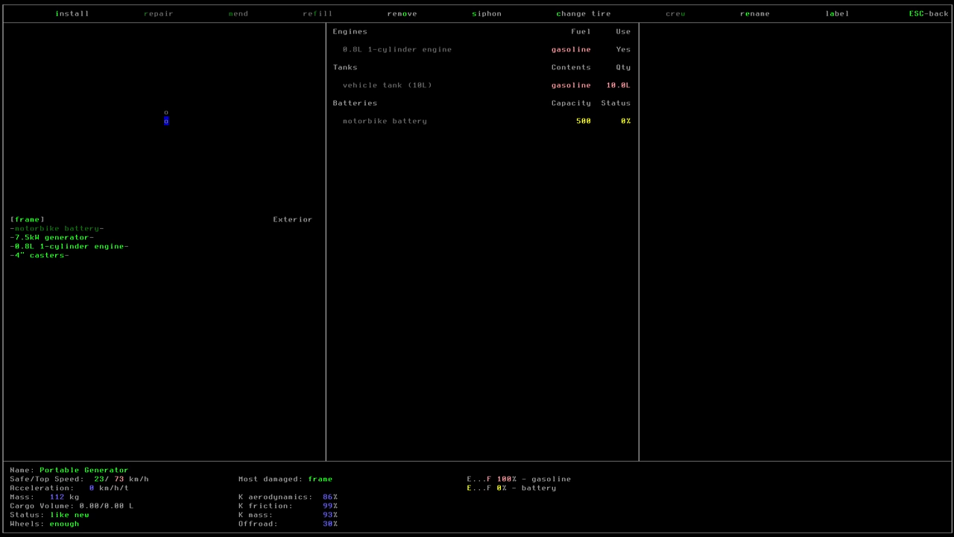
key(Up)
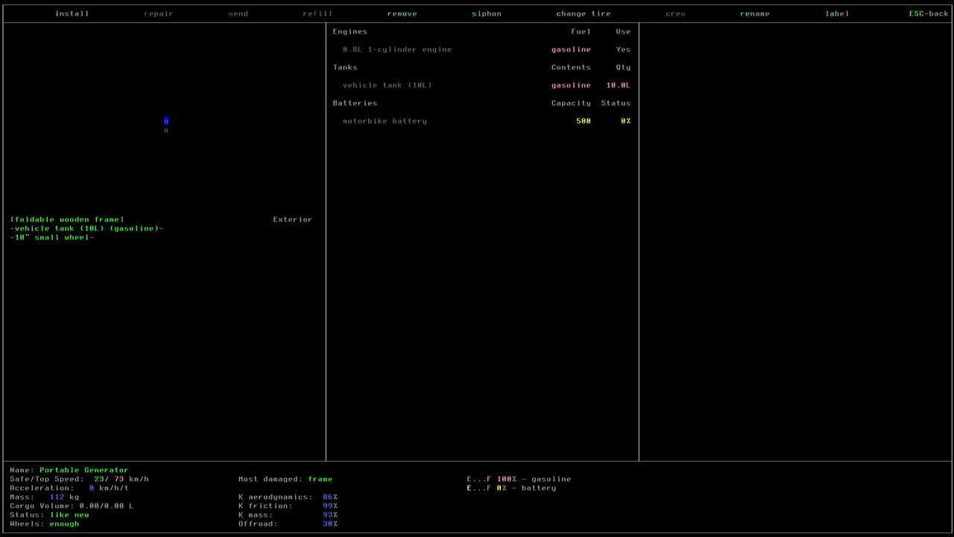
key(Down)
key(Escape)
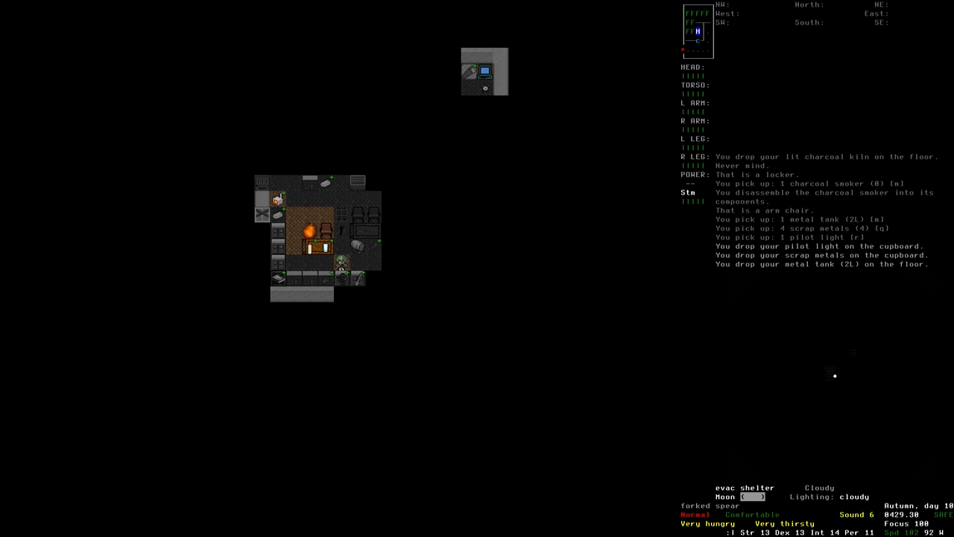
key(Right)
key(asterisk)
key(Escape)
key(ampersand)
key(slash)
text(frame)
key(Return)
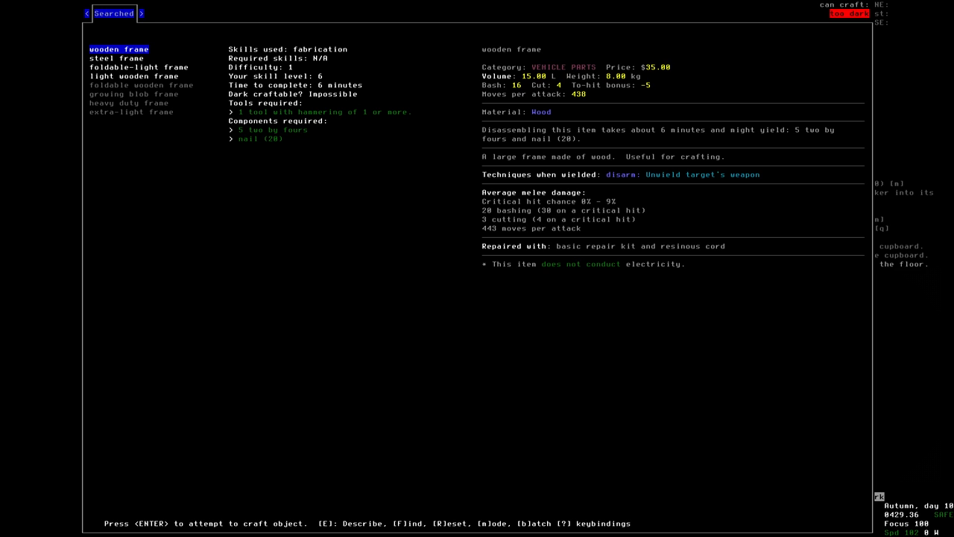
key(b)
key(Down)
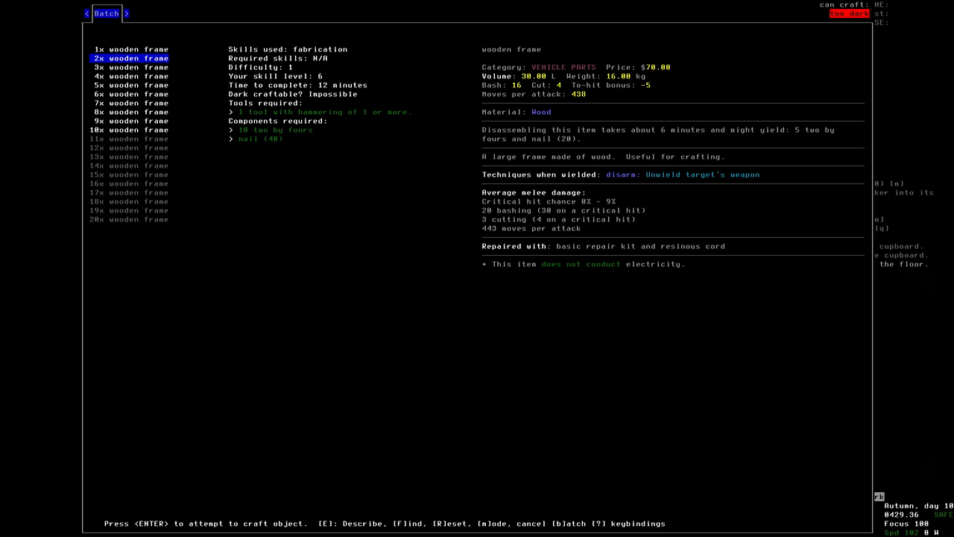
key(Down)
key(Return)
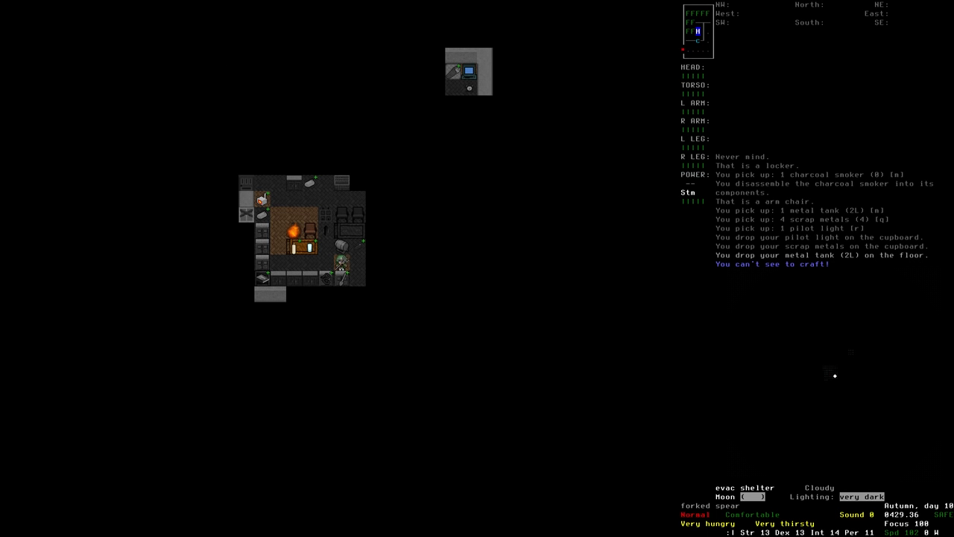
key(g)
key(Down)
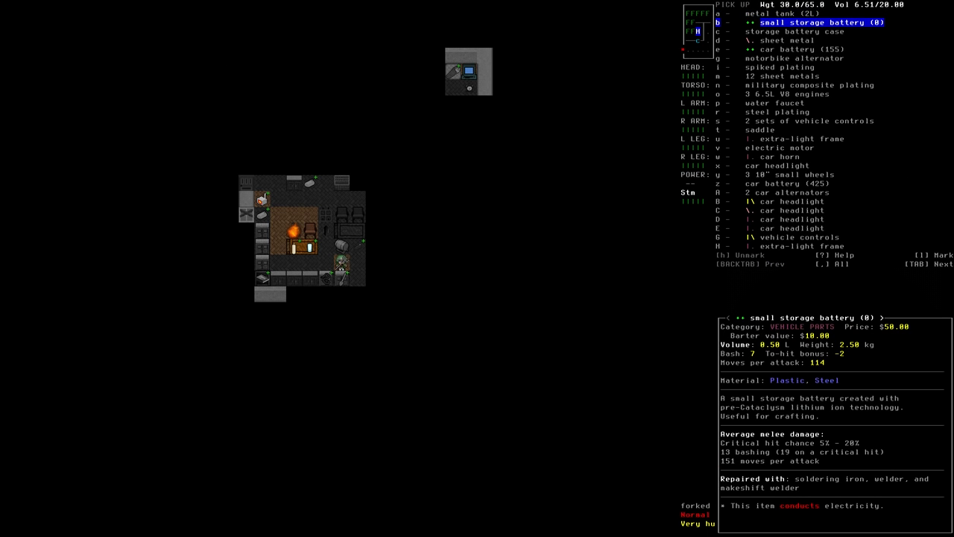
key(Down)
key(Down)
key(Down)
key(Down)
key(Down)
key(Down)
key(Down)
key(Down)
key(Down)
key(Down)
key(Down)
key(Down)
key(Down)
key(Down)
key(Down)
key(Down)
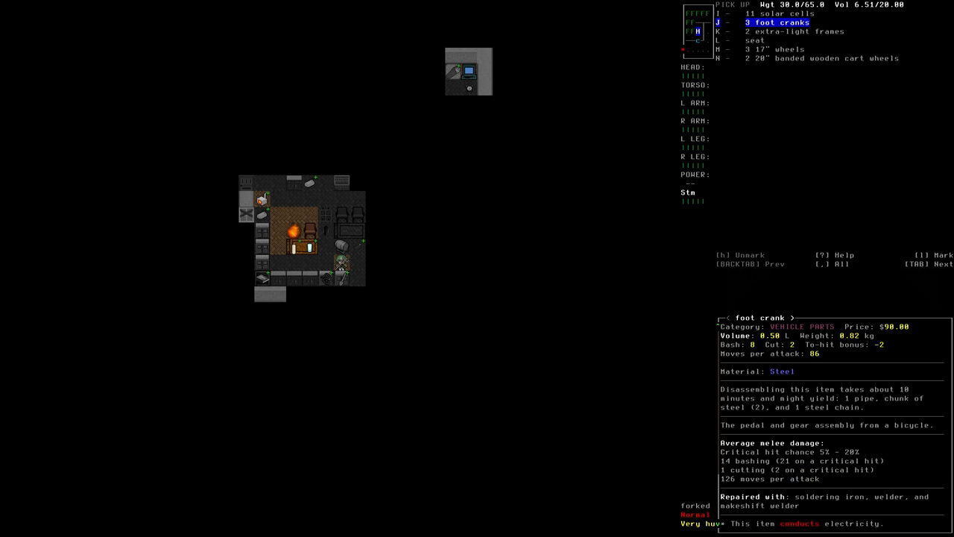
key(Down)
key(Down)
key(Escape)
key(&)
text(ffood)
key(Return)
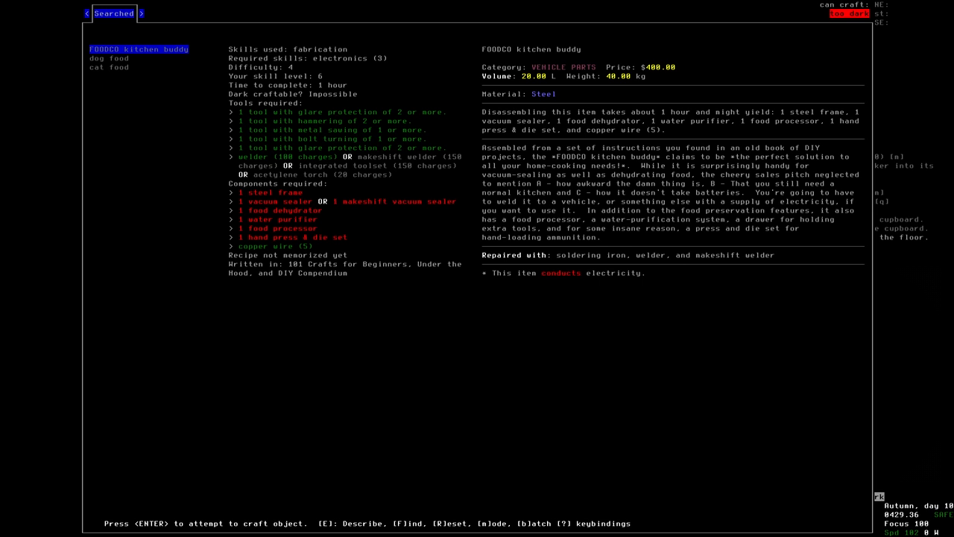
text(food)
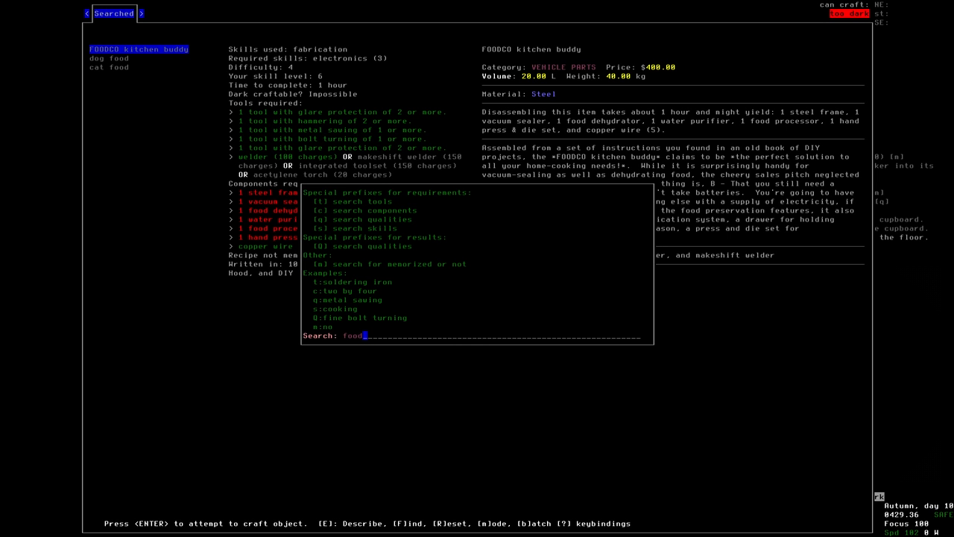
text(co)
key(Return)
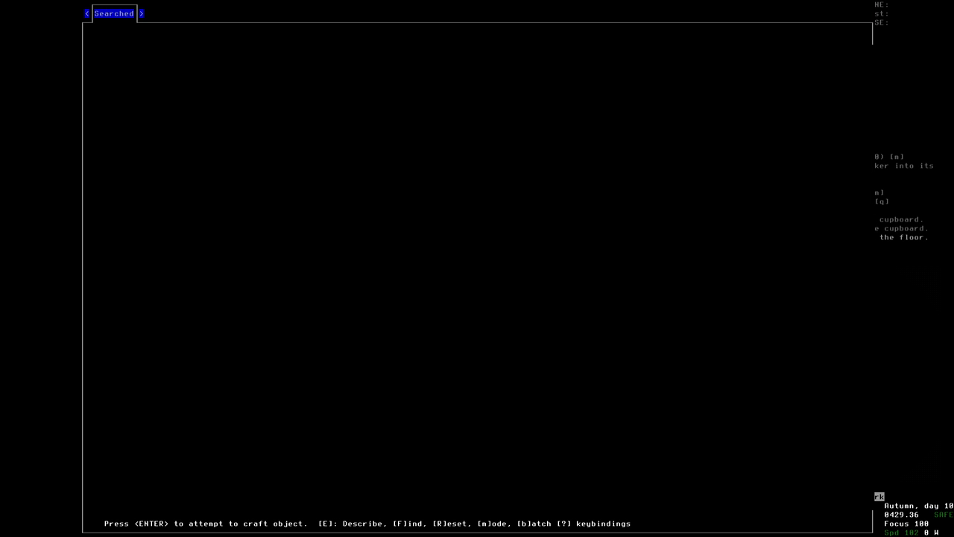
key(Escape)
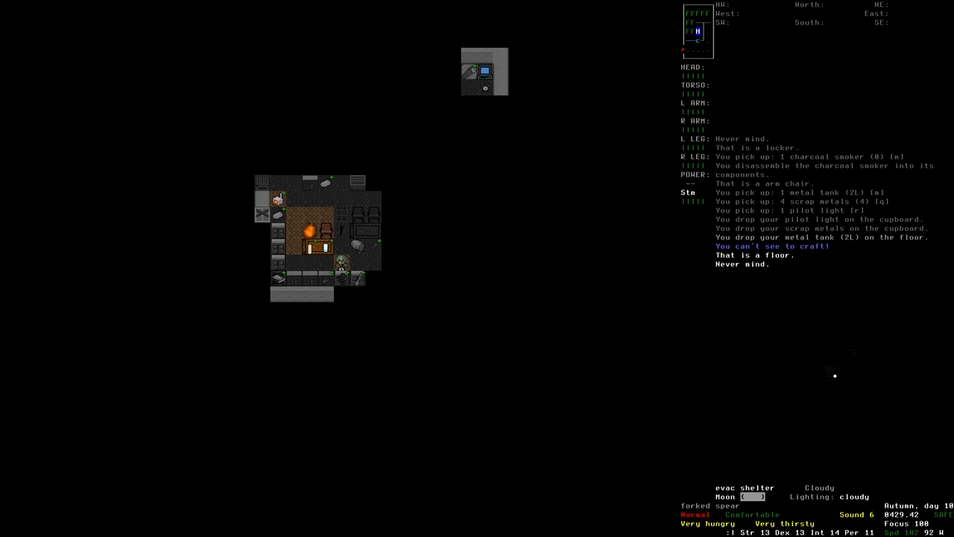
- Walk west and north, then east through the shelter interior
key(Left)
key(Left)
key(Left)
key(Up)
key(Up)
key(Up)
key(Up)
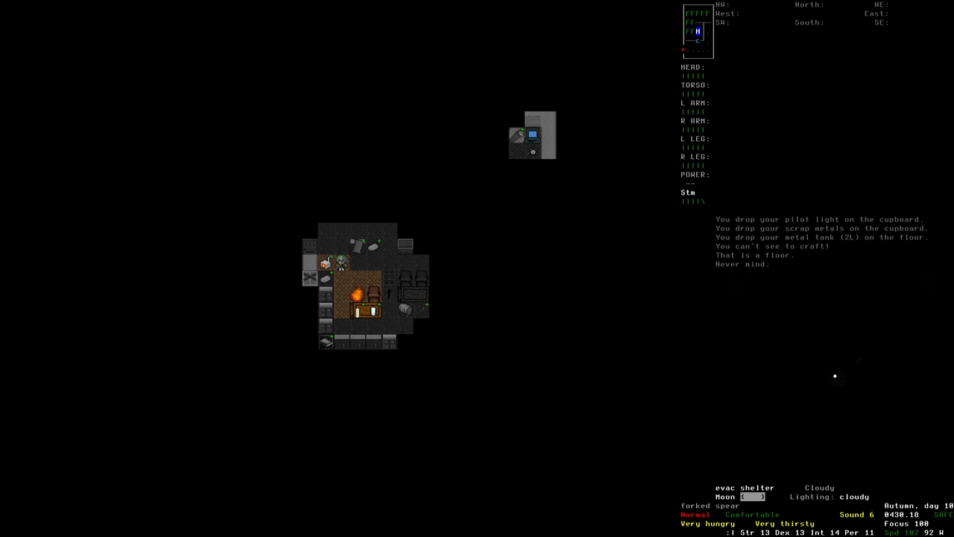
key(Right)
key(Right)
key(Left)
key(Left)
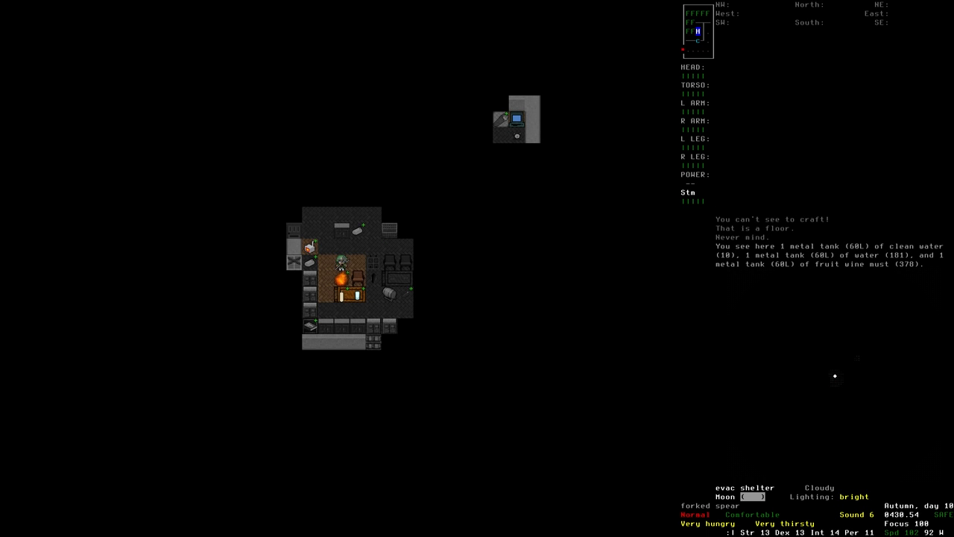
key(Right)
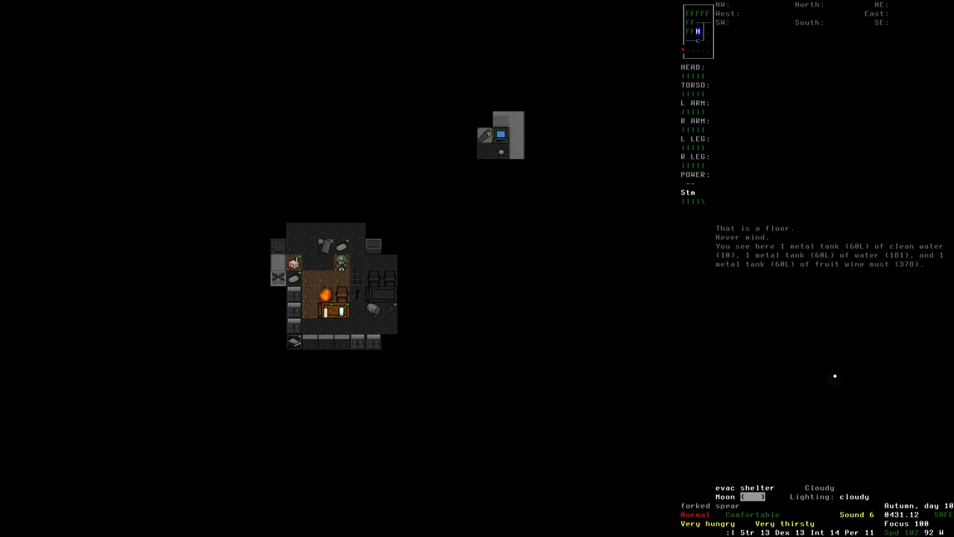
key(Right)
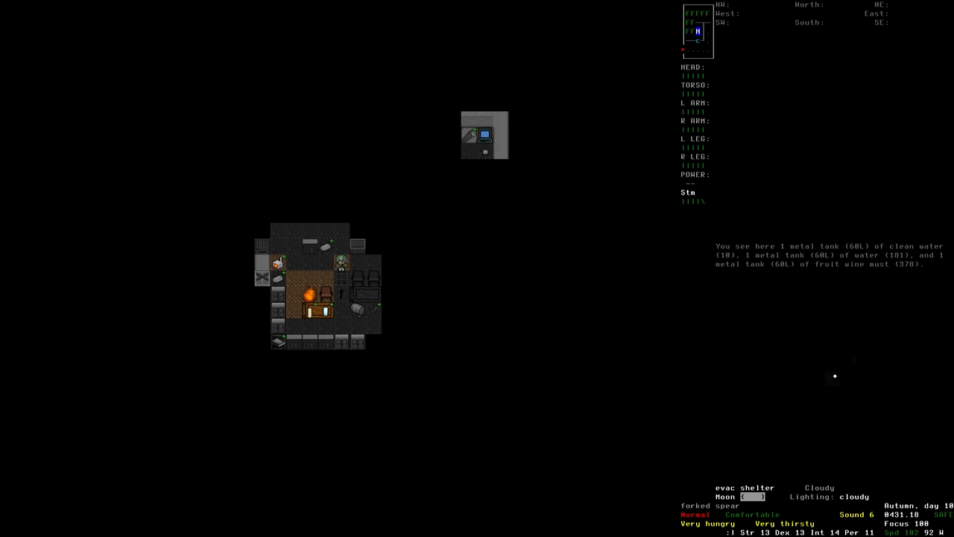
- Walk southeast to the tile beside the barrel and the cart wheels
key(End)
key(Down)
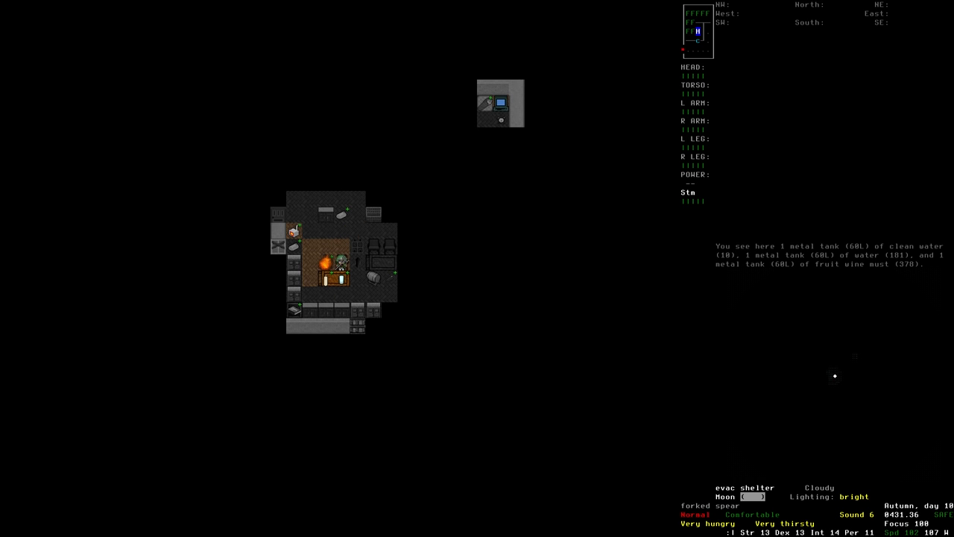
key(Page_Down)
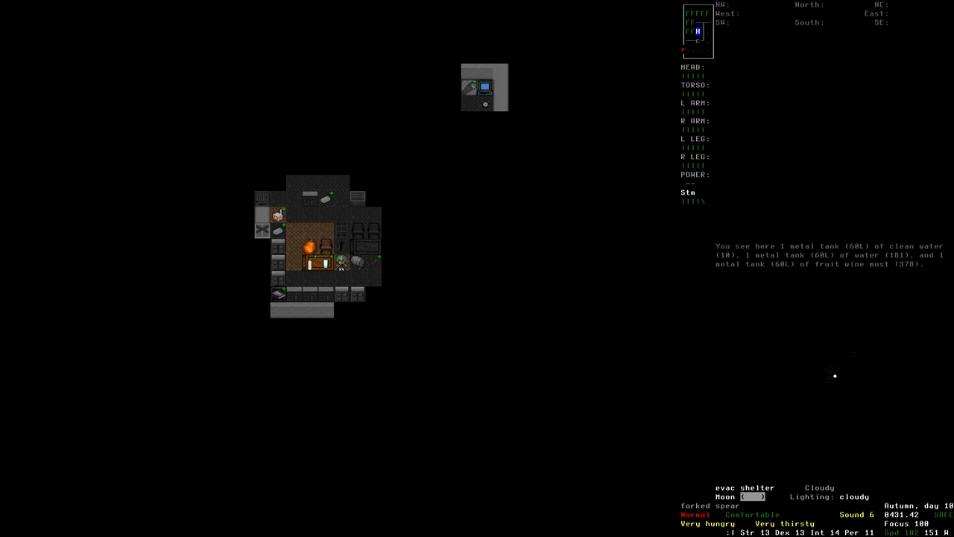
key(Page_Down)
key(Right)
key(Page_Down)
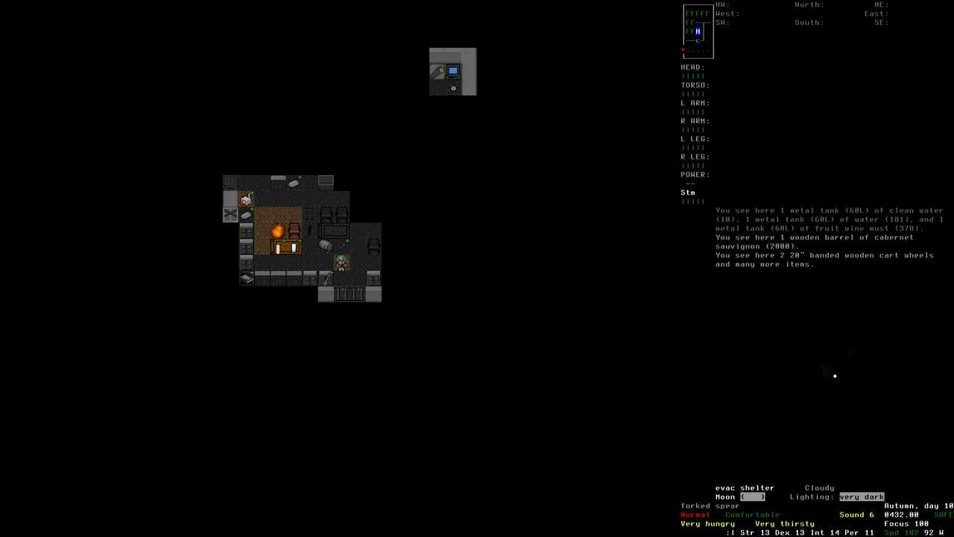
key(Up)
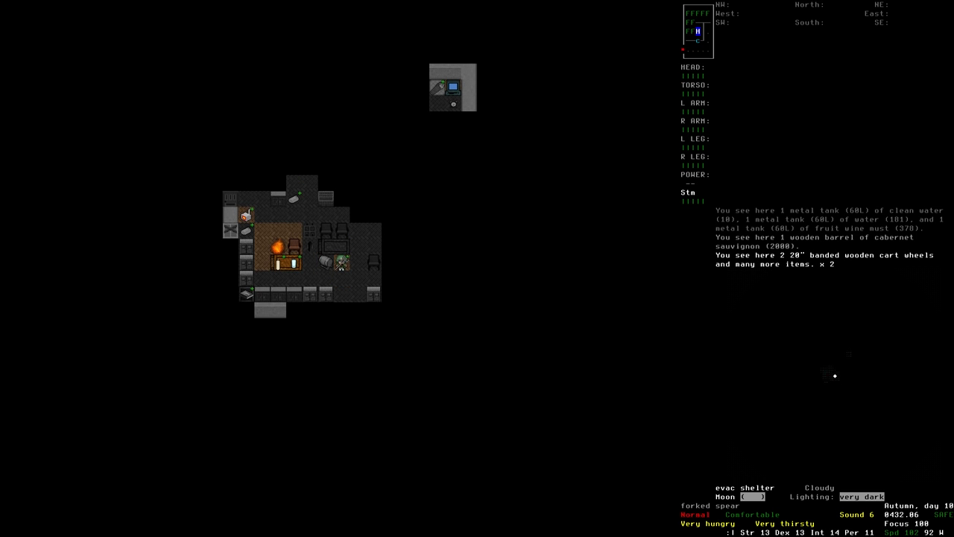
- Take apart the table and then the armchair with Deconstruct Furniture
key(asterisk)
key(Up)
key(Up)
key(Up)
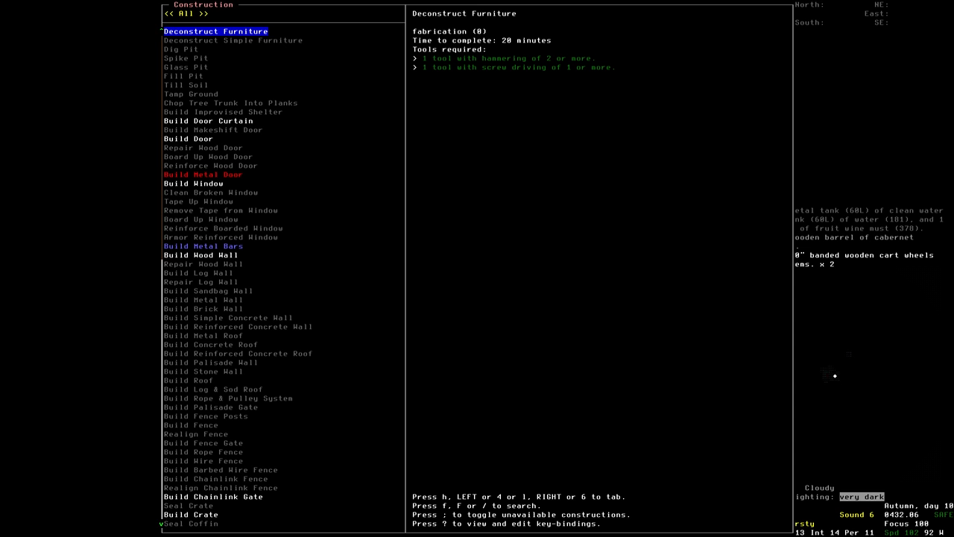
key(Return)
key(Left)
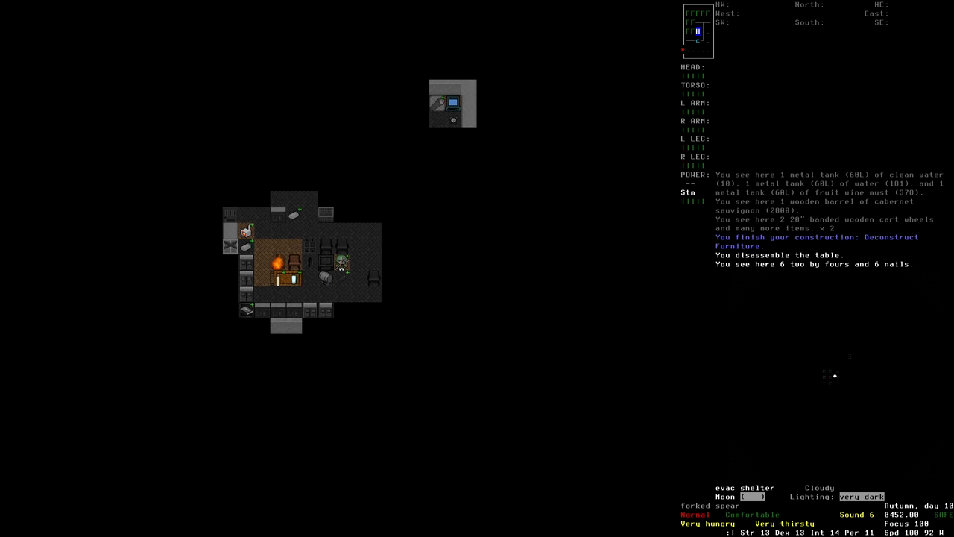
key(asterisk)
key(Return)
key(Left)
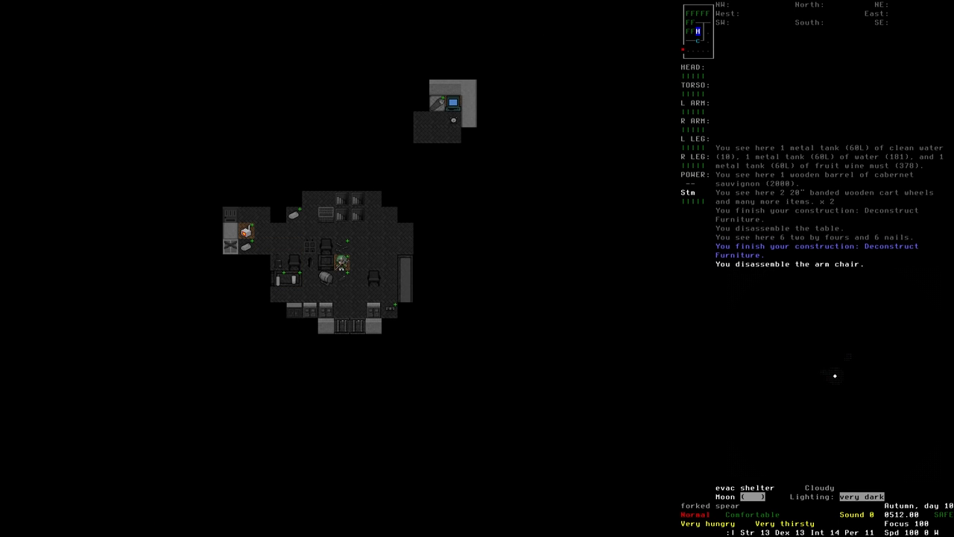
- Carry the salvaged nails and two by fours over and drop them on the cupboard
key(g)
key(Down)
key(Return)
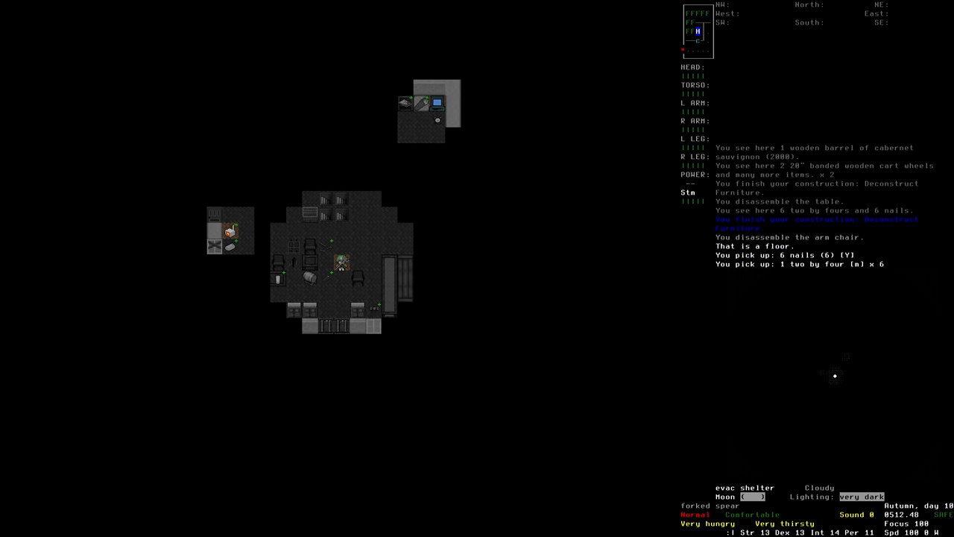
key(Left)
key(D)
key(Left)
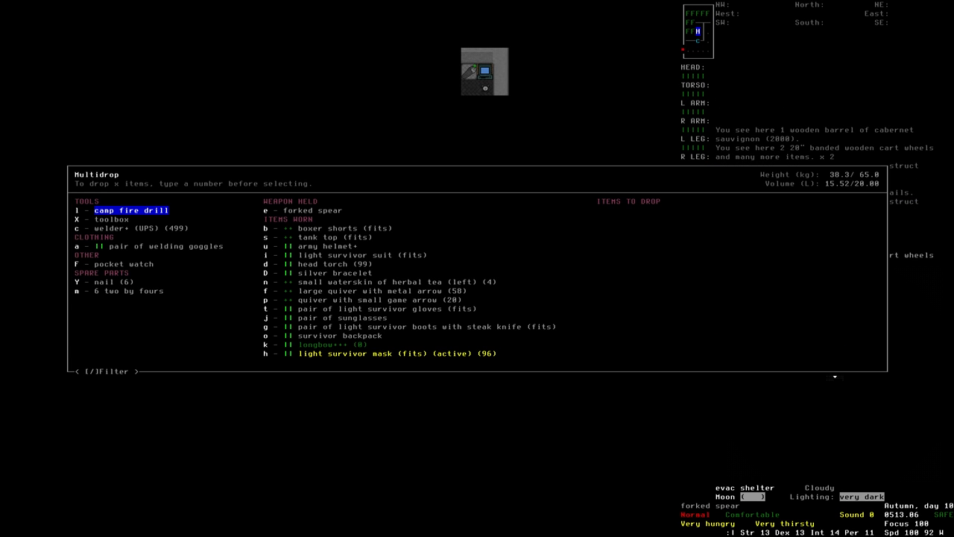
key(Down)
key(Down)
key(Down)
key(Down)
key(Down)
key(Right)
key(Down)
key(Right)
key(Return)
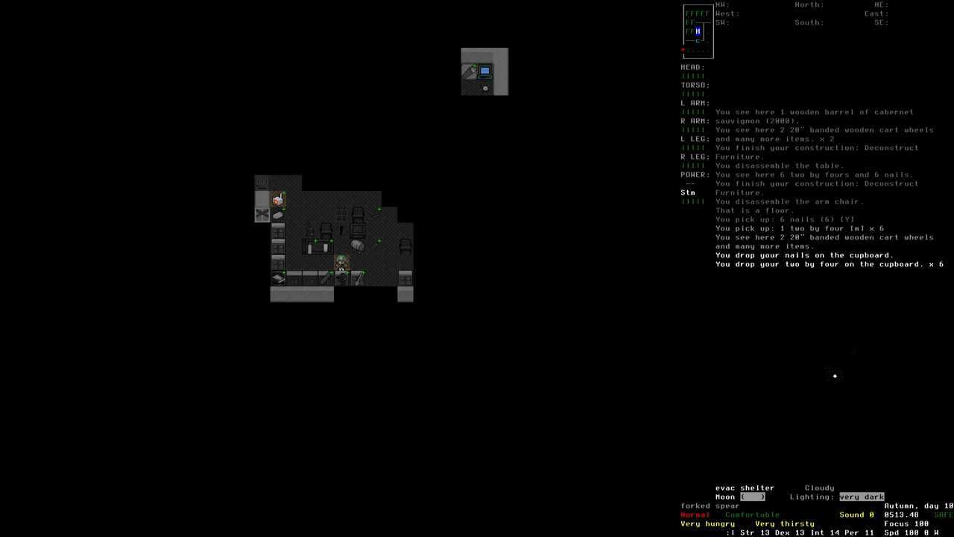
- Fetch the nails and rags from the salvage pile and walk back to the cupboard
key(Up)
key(Page_Up)
key(g)
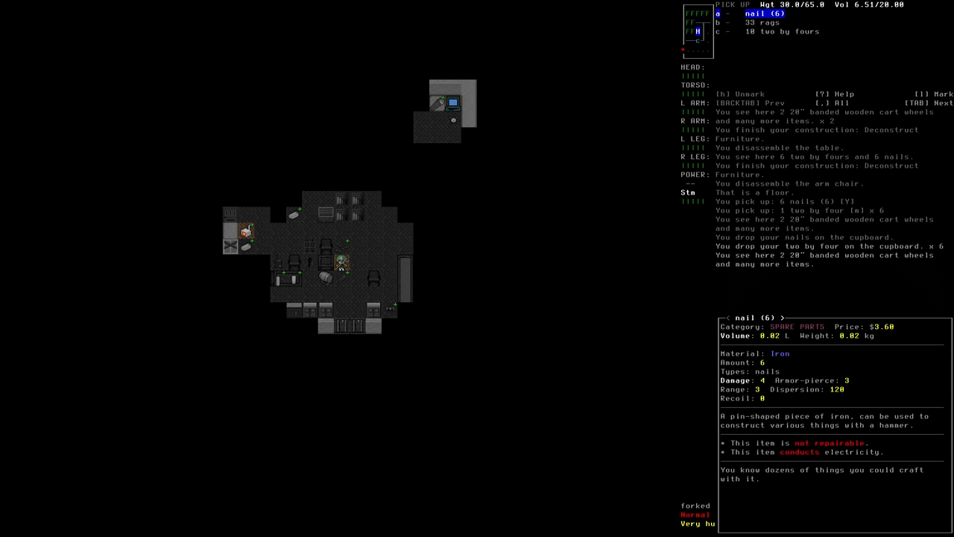
key(Right)
key(Right)
key(Right)
key(Return)
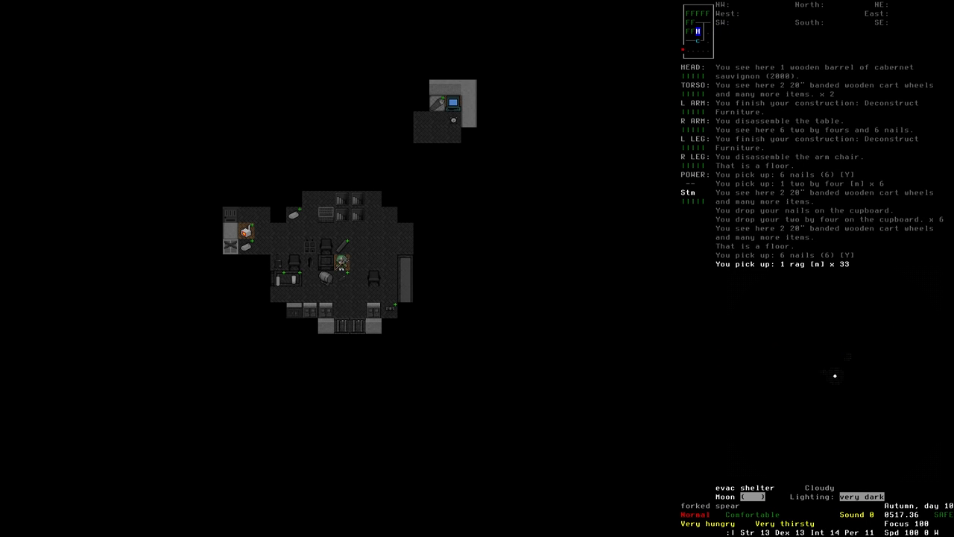
key(Down)
key(Down)
- Drop the nails and then the 33 rags onto the cupboard
key(D)
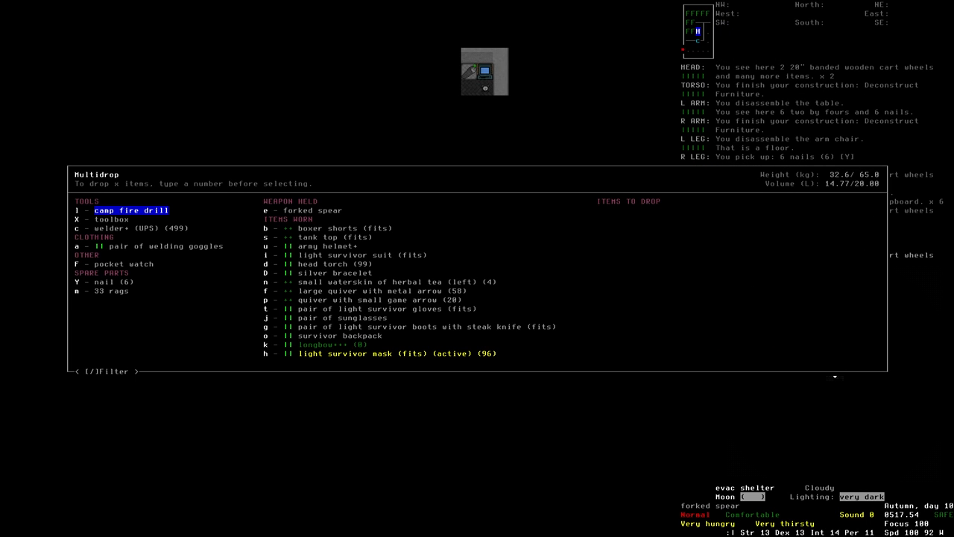
key(Down)
key(Down)
key(Down)
key(Down)
key(Down)
key(Return)
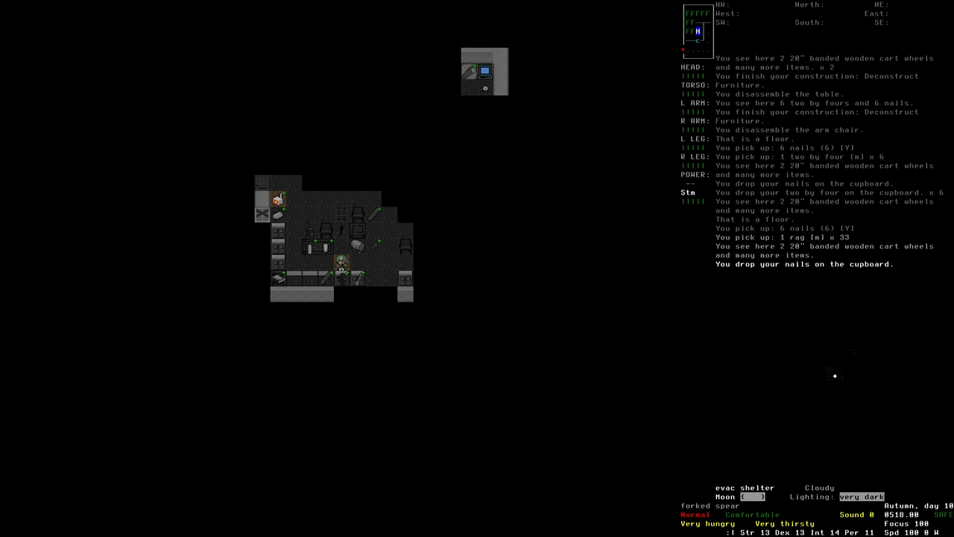
key(D)
key(Down)
key(Down)
key(Down)
key(Down)
key(Down)
key(Return)
key(Return)
- Carry the eight two by fours over and drop them on the cupboard
key(Left)
key(g)
key(Right)
key(Return)
key(Return)
key(Down)
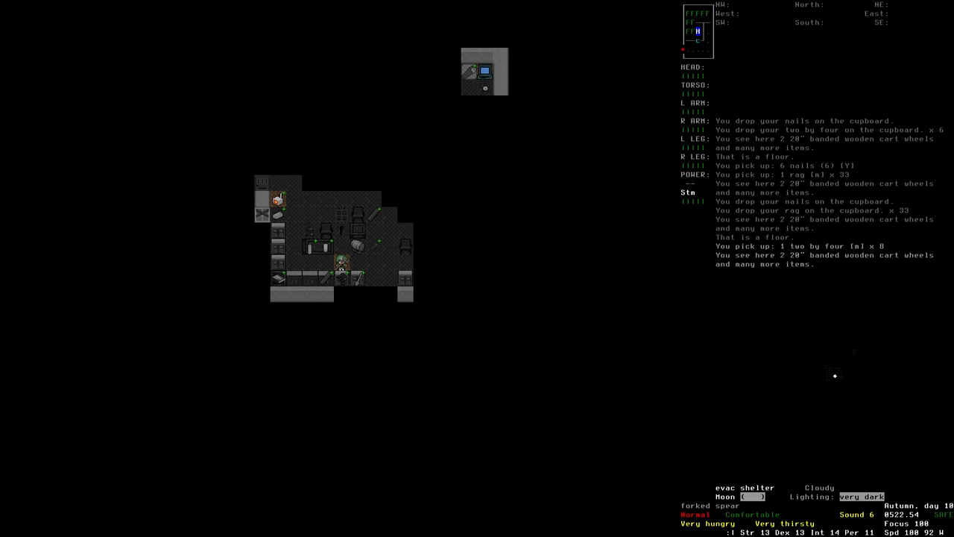
key(Down)
key(D)
key(Right)
key(Down)
key(Down)
key(Down)
key(Down)
key(Right)
key(Return)
- Bring the last two two by fours to the cupboard and set them down there
key(Up)
key(Up)
key(e)
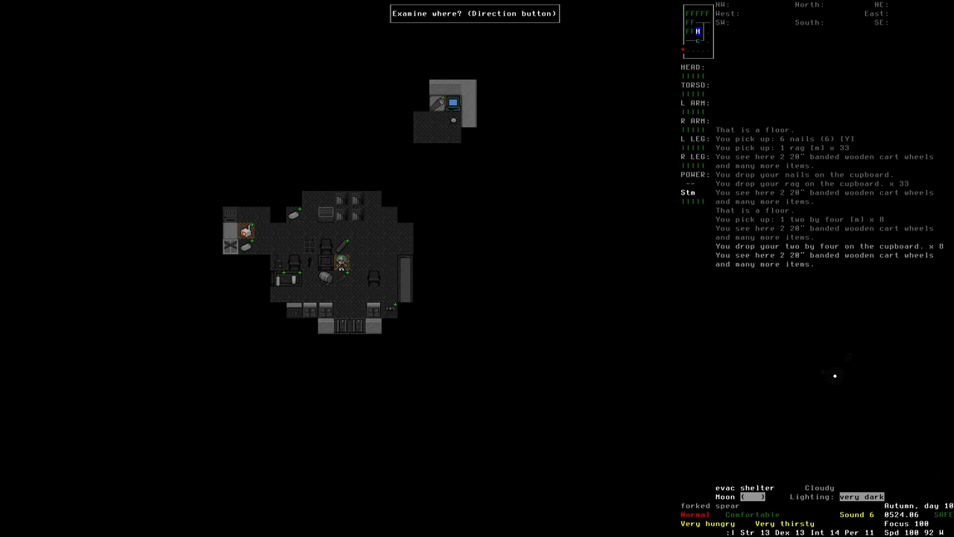
key(Up)
key(Return)
key(Up)
key(Up)
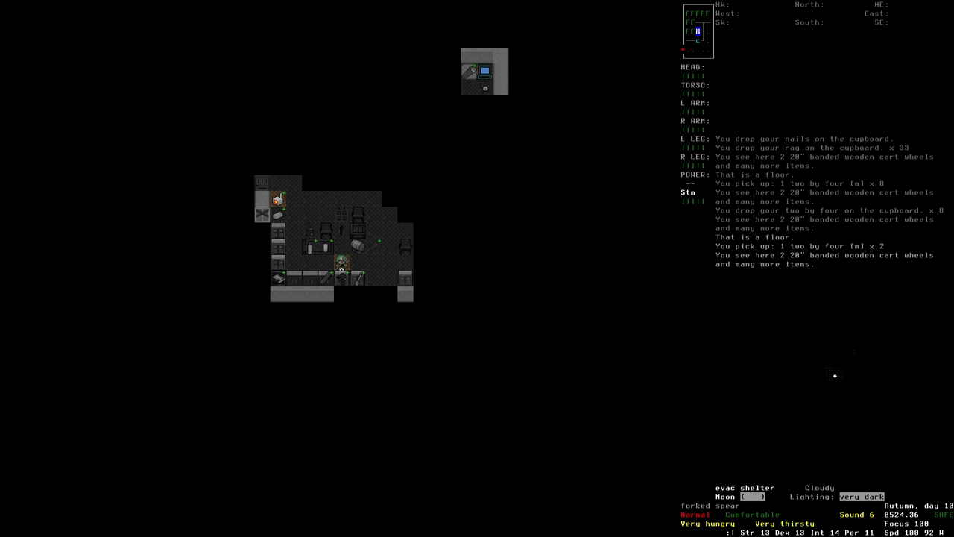
key(Up)
key(D)
key(Down)
key(Down)
key(Down)
key(Down)
key(Right)
key(Return)
key(Up)
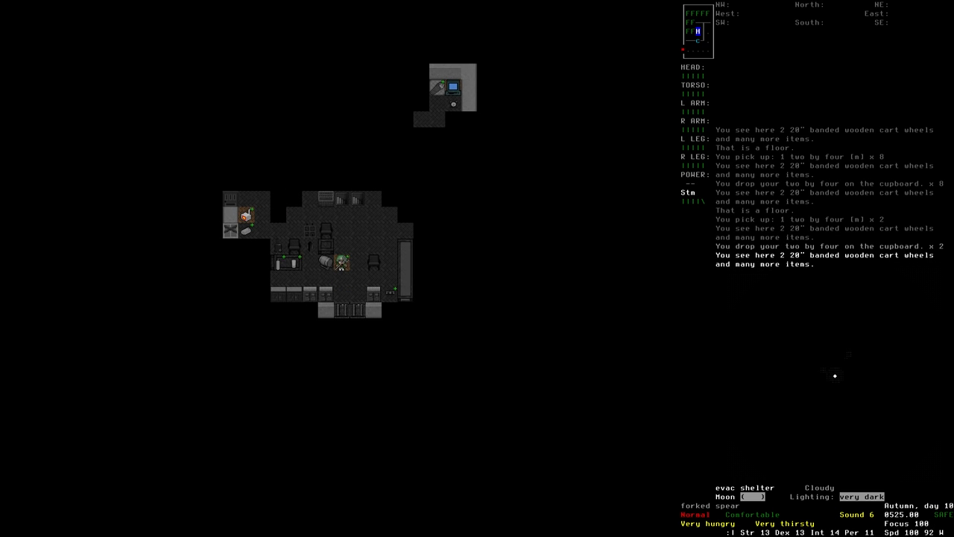
key(9)
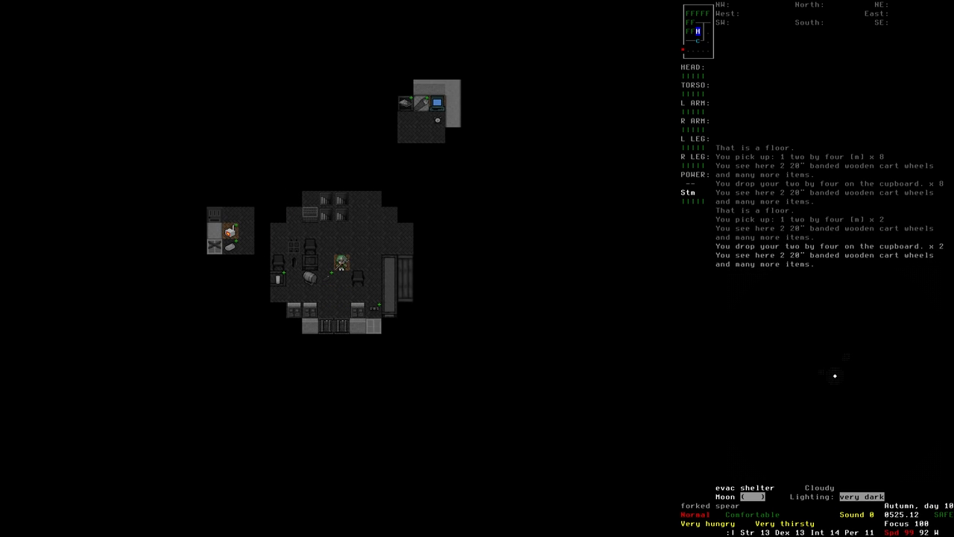
- Browse the constructions, switch to the Others category and choose Start Vehicle Construction
key(*)
key(Down)
key(Down)
key(Down)
key(Down)
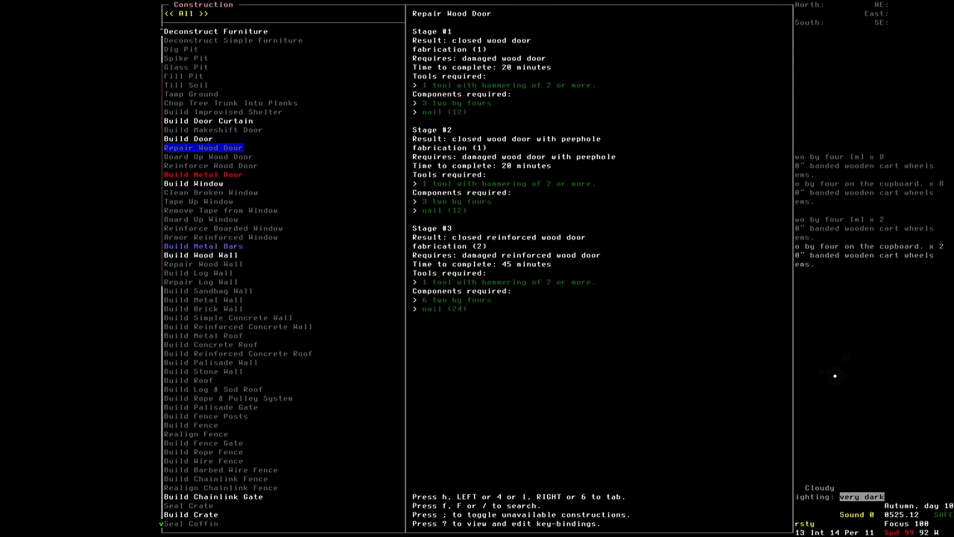
key(Up)
key(Up)
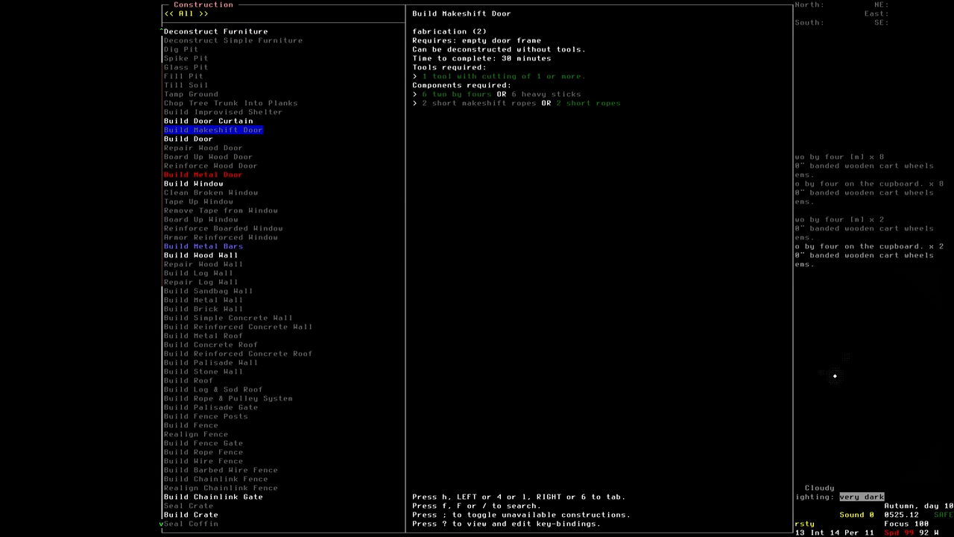
key(Up)
key(Up)
key(Tab)
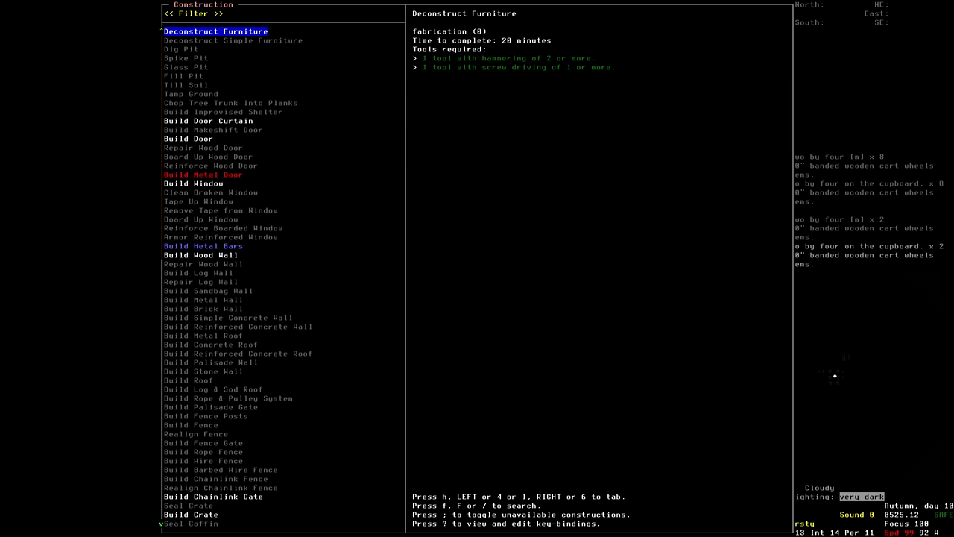
key(Tab)
key(Down)
key(Down)
key(Return)
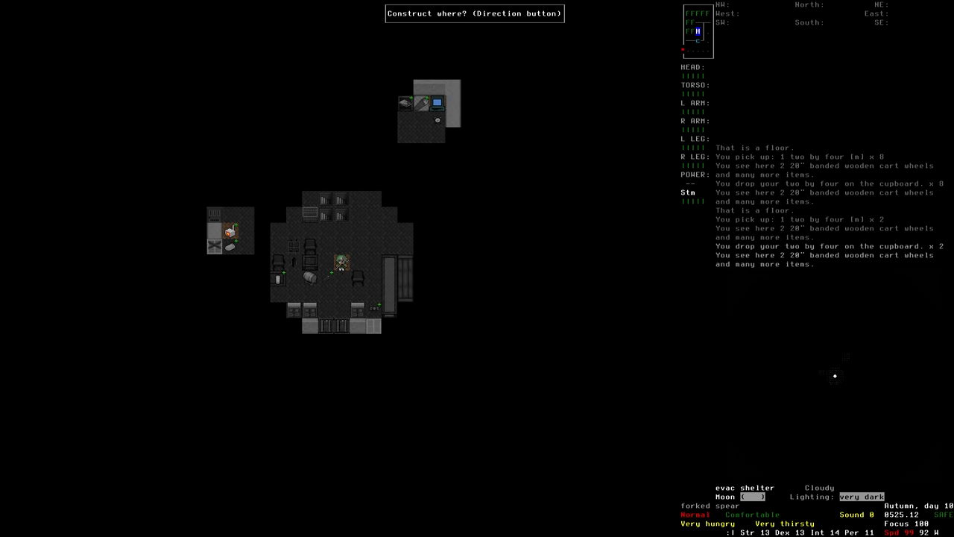
- Place the vehicle, name it Workshop Units, drag it one tile, release it and examine it
key(l)
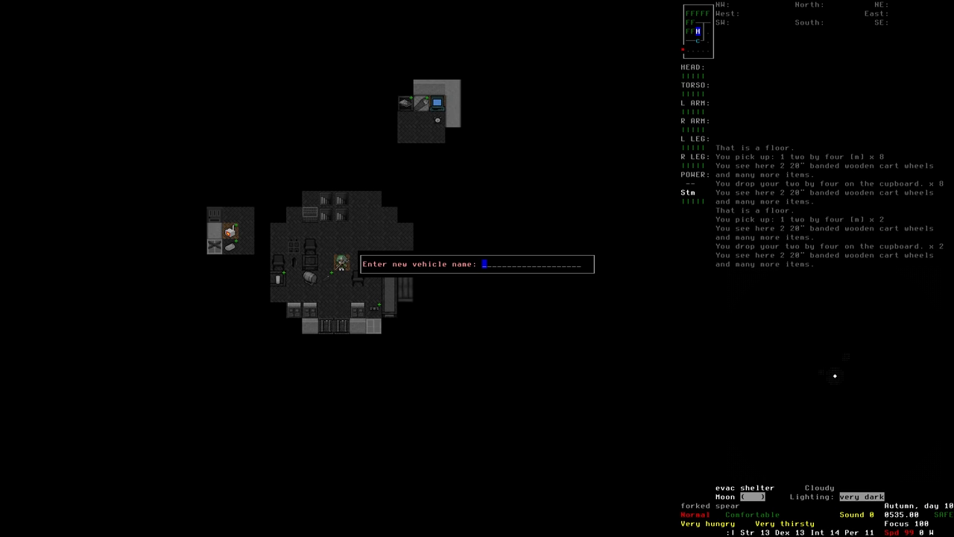
text(Workshop Units)
key(Return)
key(7)
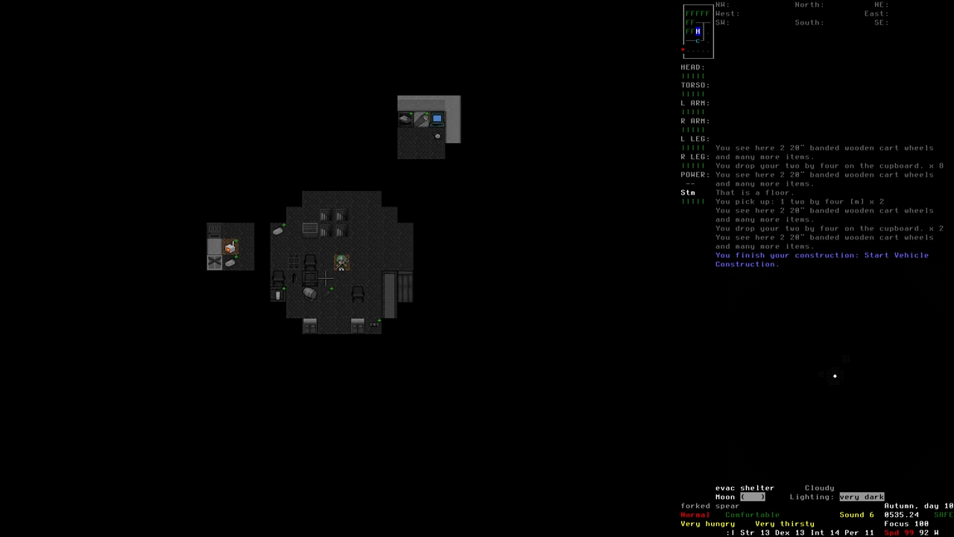
key(G)
key(4)
key(G)
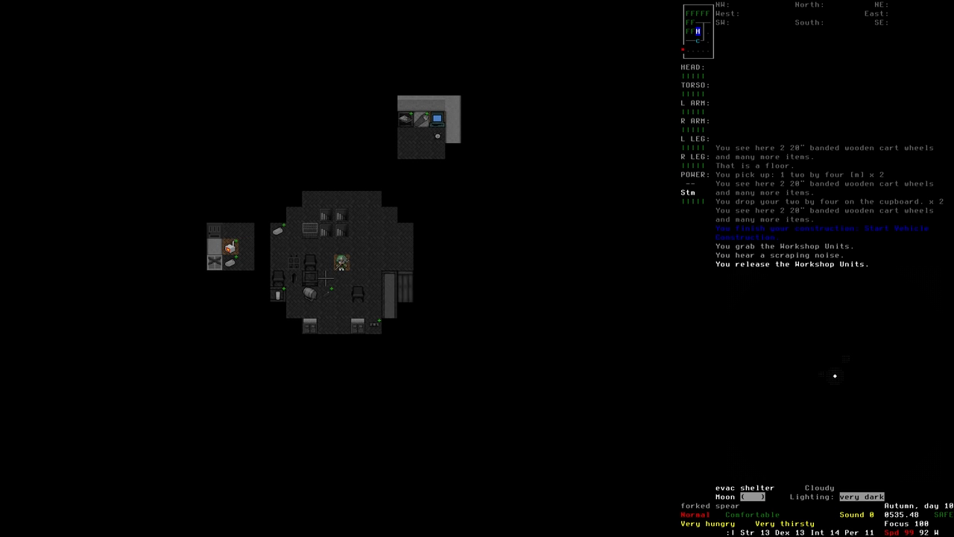
key(2)
key(e)
- Browse the installable parts, back out, and choose to remove the extra light frame
key(Down)
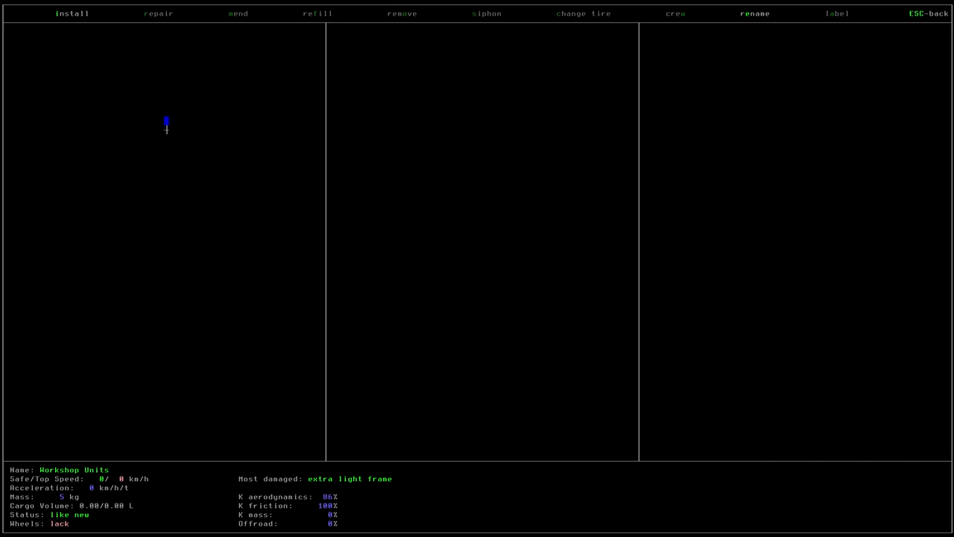
key(i)
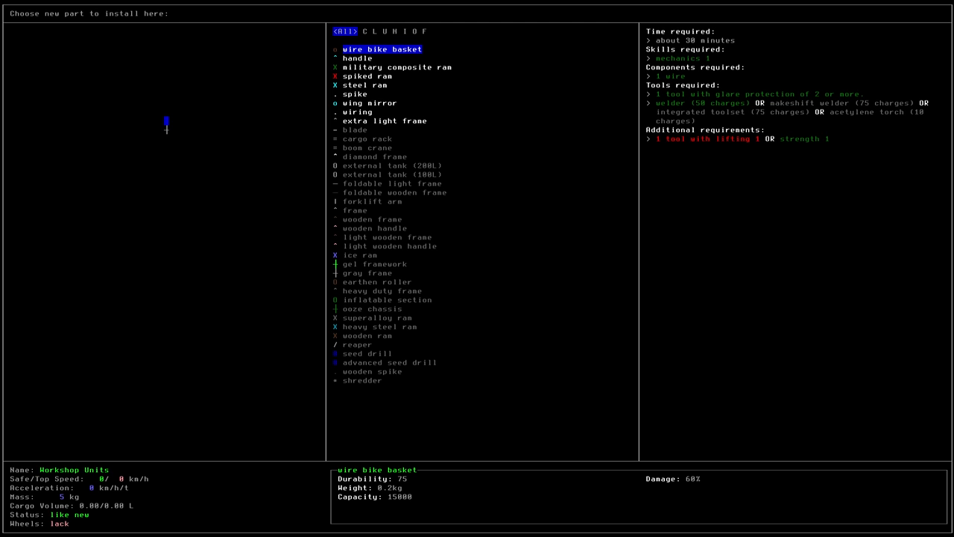
key(Down)
key(Down)
key(Down)
key(Down)
key(Down)
key(Down)
key(Down)
key(Down)
key(Up)
key(Up)
key(Up)
key(Up)
key(Up)
key(Up)
key(Up)
key(Up)
key(Escape)
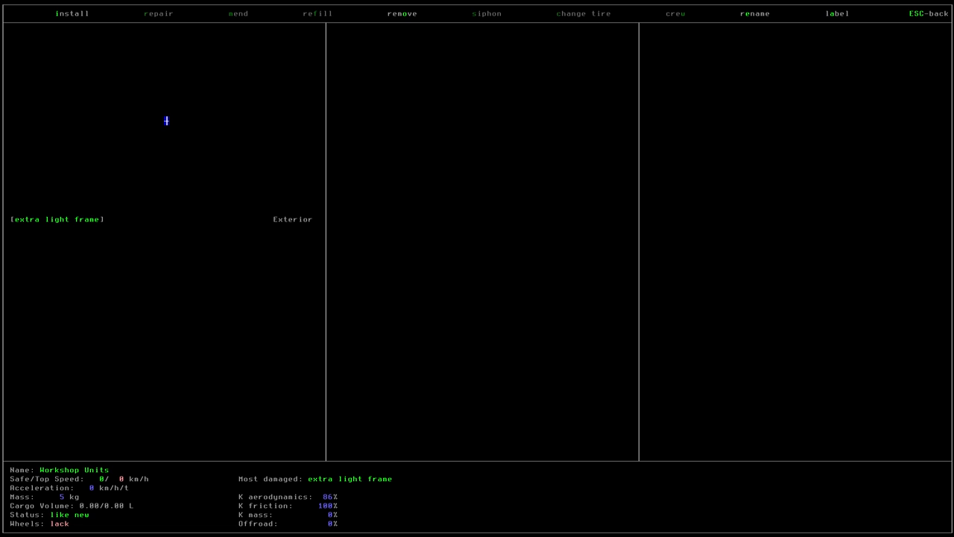
key(o)
- Confirm dismantling the vehicle, check the inventory, and walk to the shelter's northwest corner
key(Return)
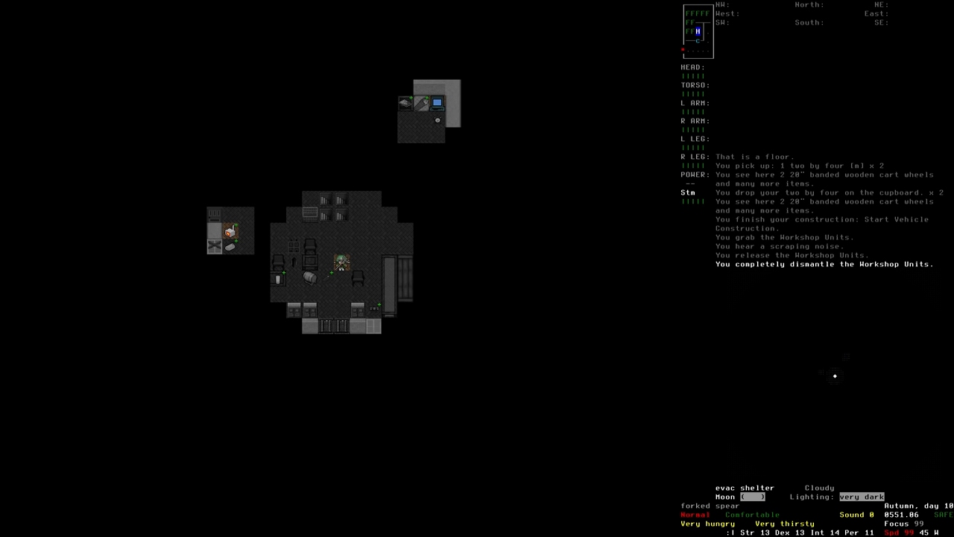
key(Down)
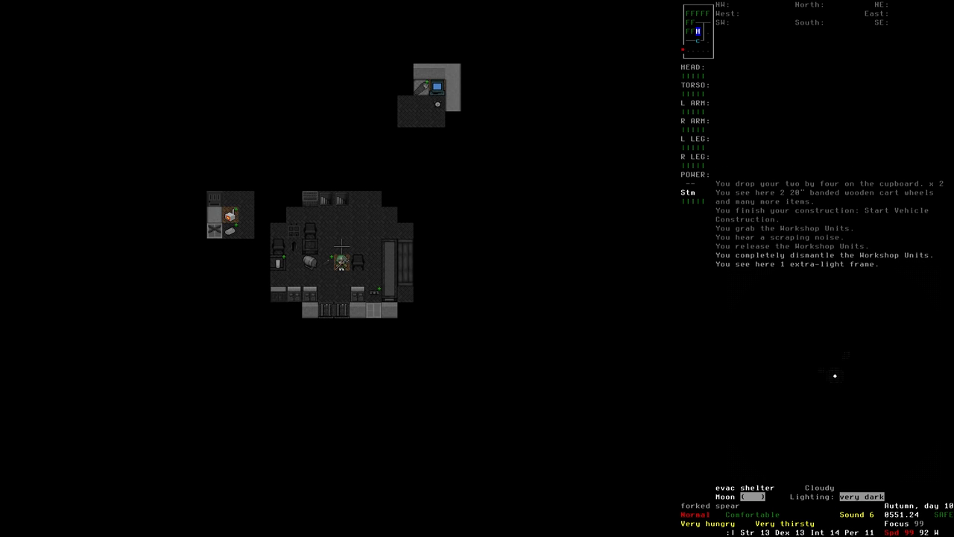
key(i)
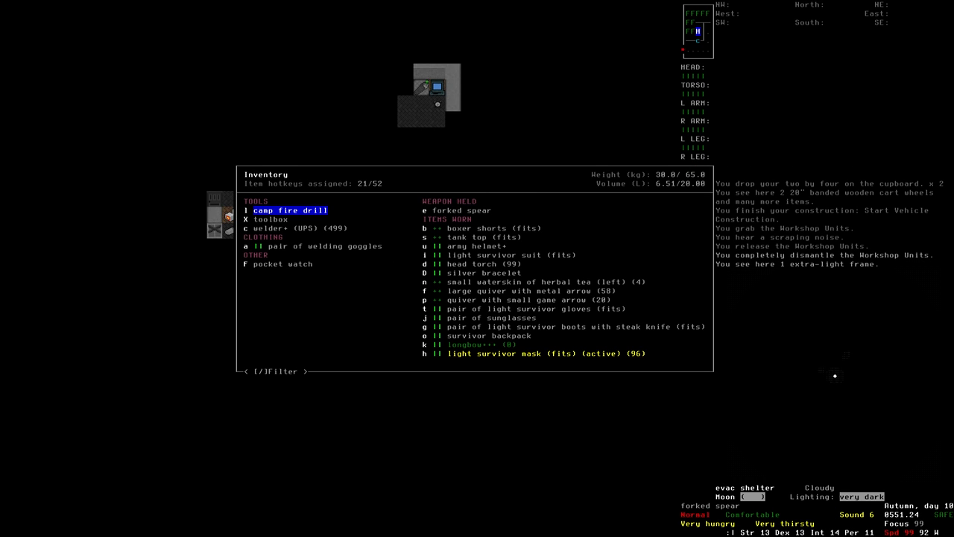
key(Escape)
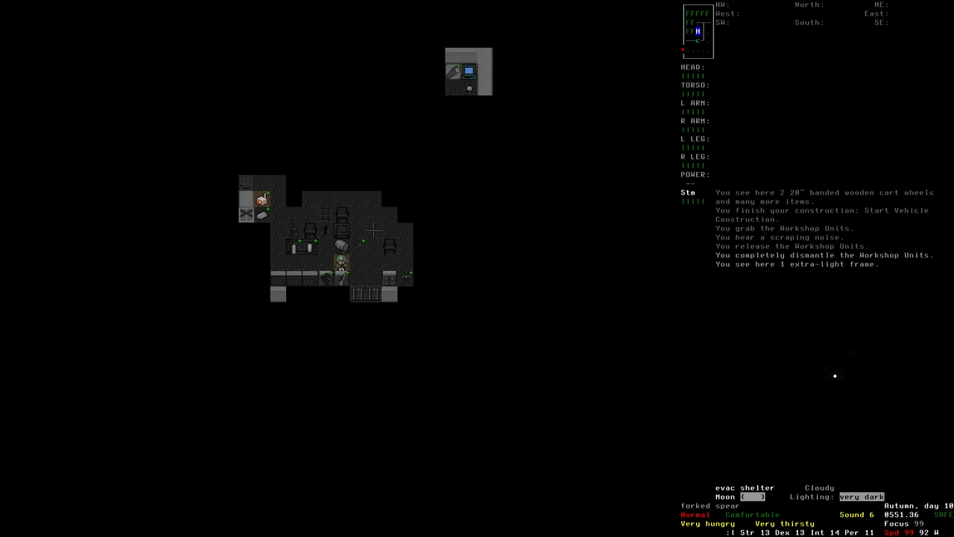
key(Left)
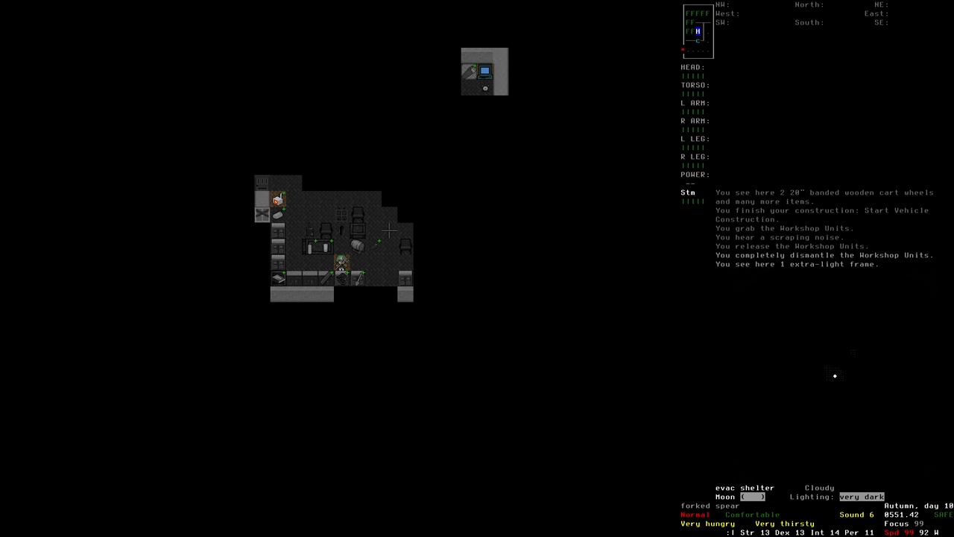
key(Right)
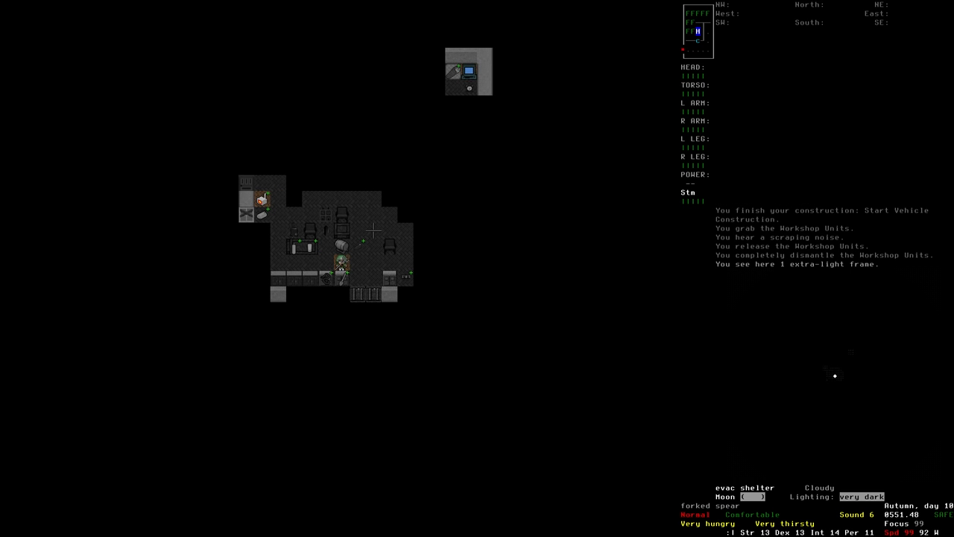
key(Home)
key(Home)
key(Home)
key(Home)
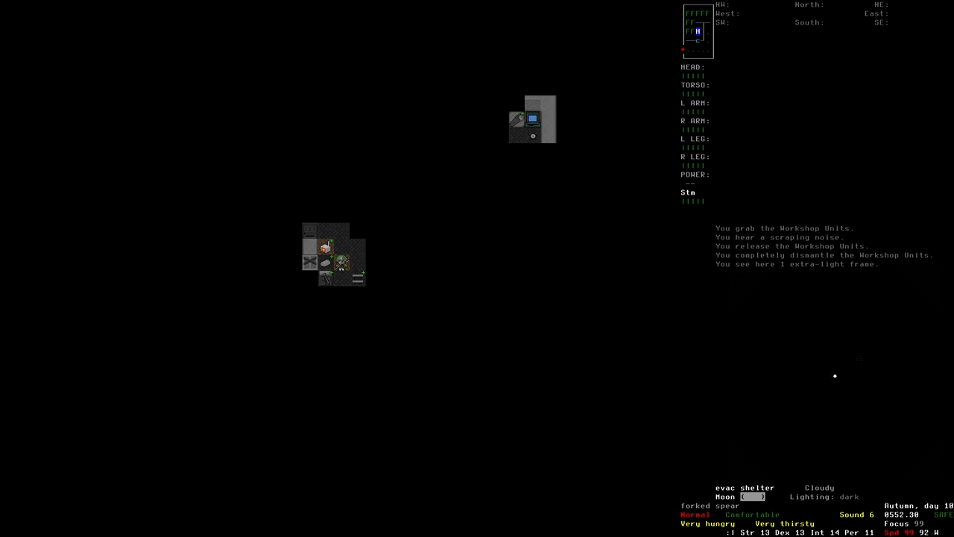
text(&fwrame)
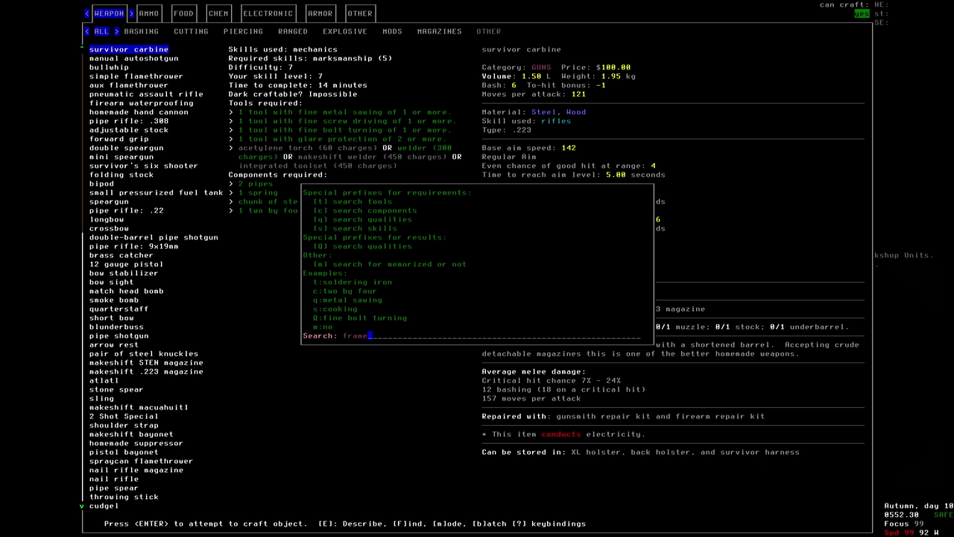
- Search recipes for 'fram' and batch-craft three wooden frames
key(Return)
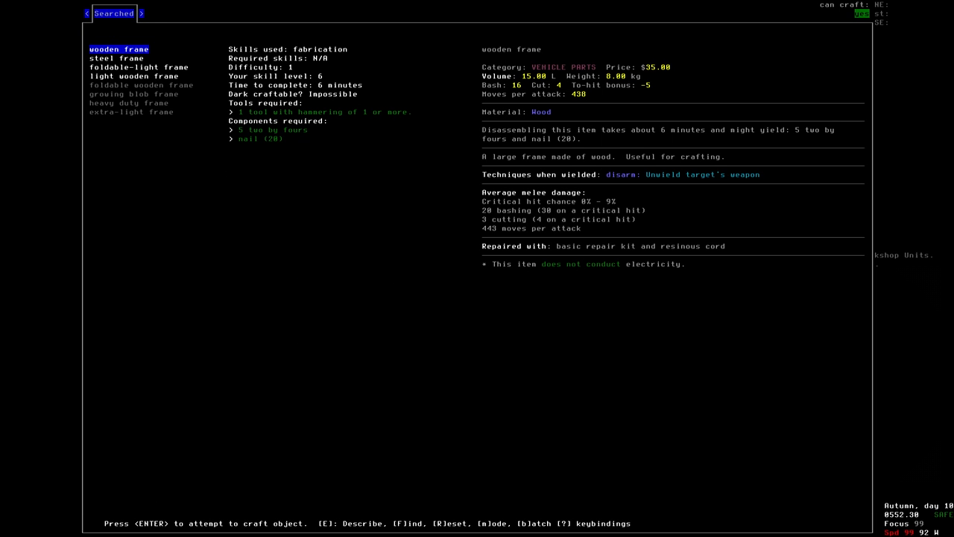
key(b)
key(Down)
key(Down)
key(Return)
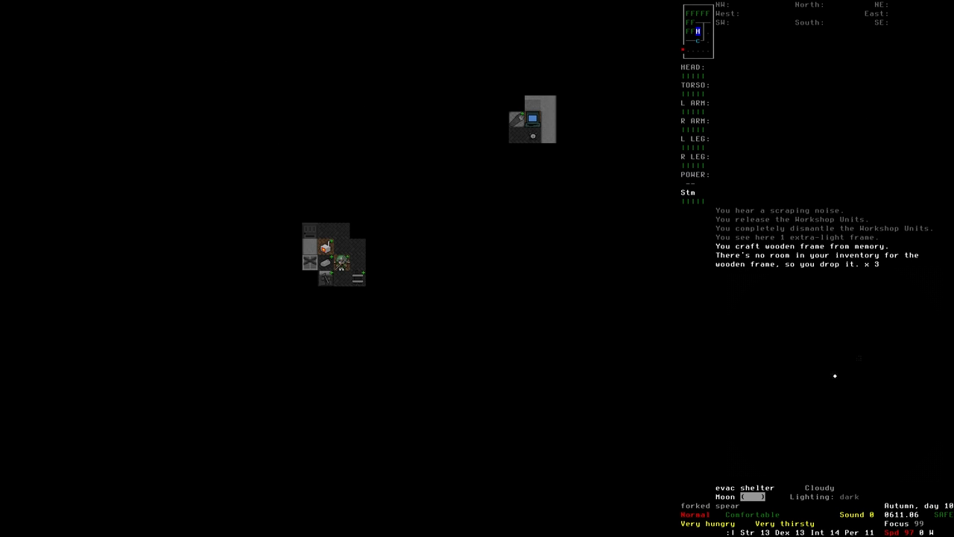
- Try to pick up all three wooden frames, hitting the carrying capacity limit
key(g)
key(a)
key(Return)
key(Escape)
key(x)
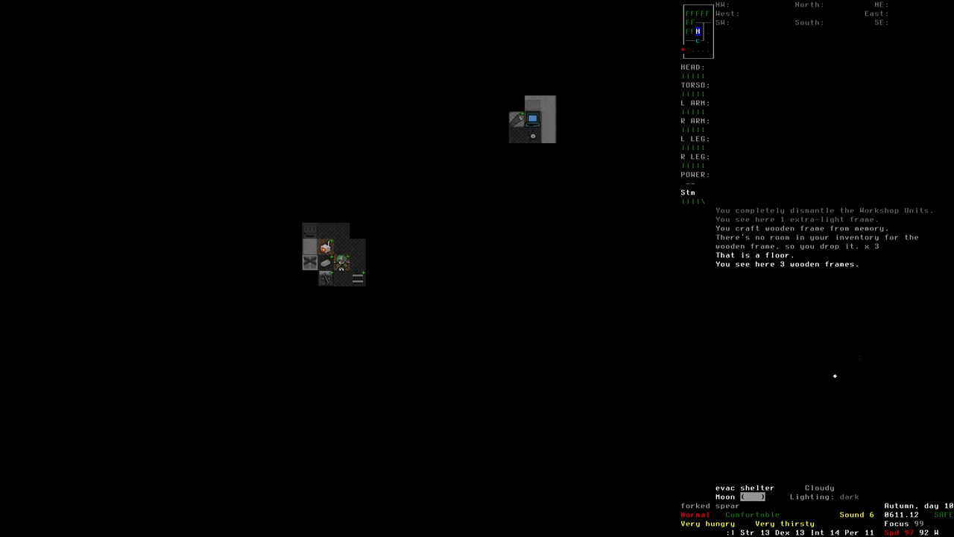
- Pick up the extra-light frame and set it down on another floor tile
key(G)
key(9)
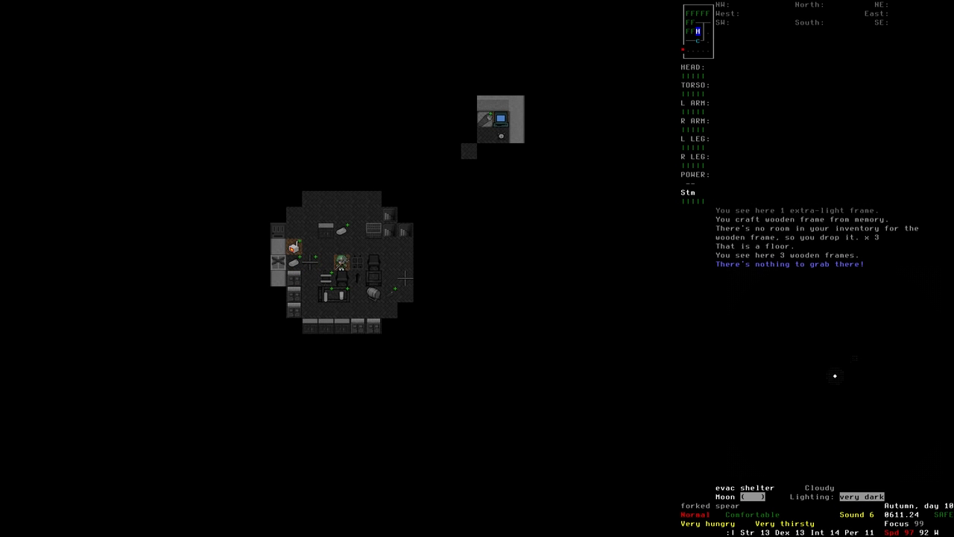
key(6)
key(6)
key(6)
key(3)
key(3)
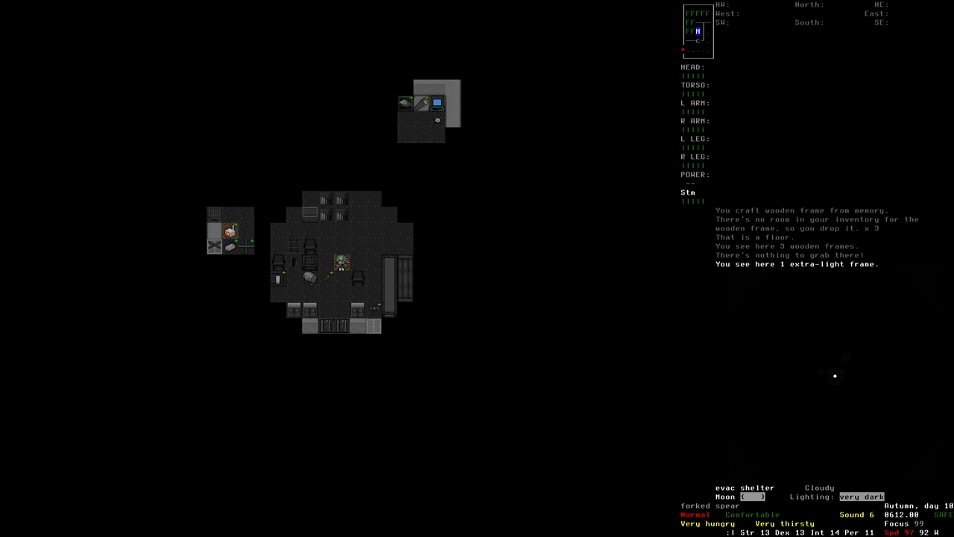
key(e)
key(Return)
key(D)
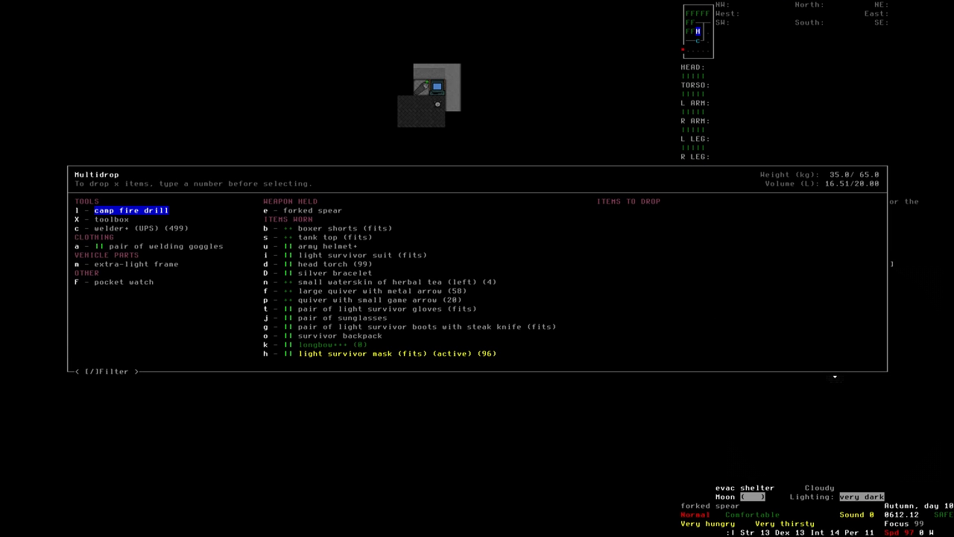
key(Down)
key(Down)
key(Down)
key(Up)
key(Return)
key(Return)
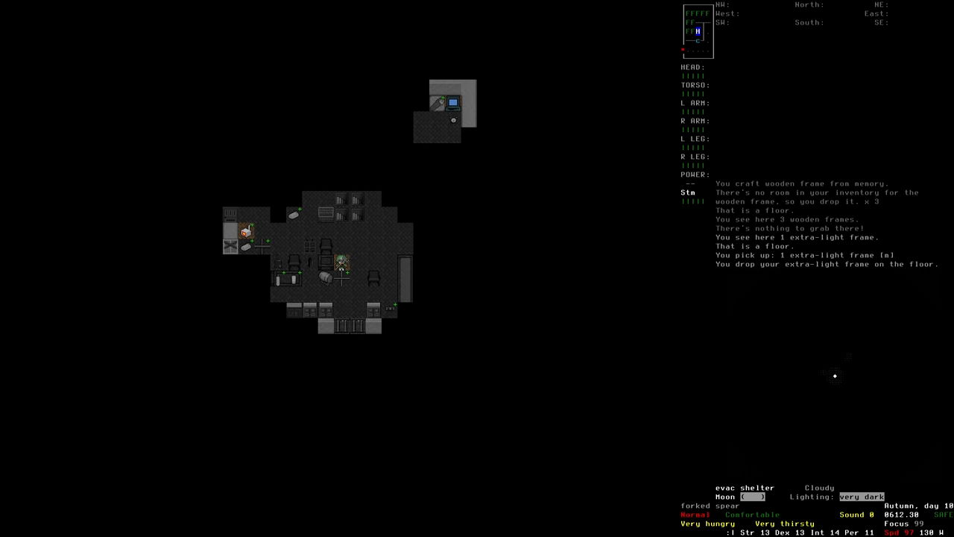
- Take one wooden frame in hand, putting the spear away
key(7)
key(7)
key(4)
key(4)
key(1)
key(e)
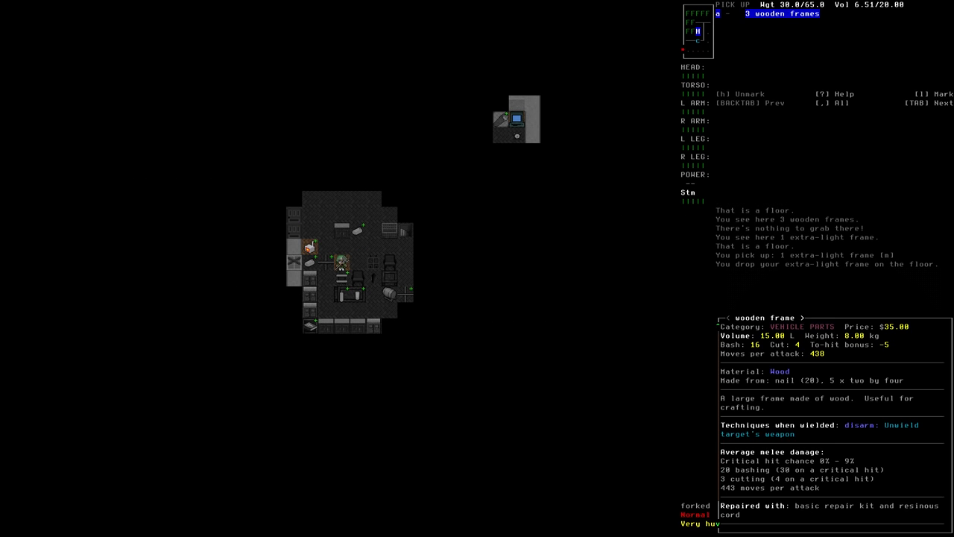
key(Return)
key(Return)
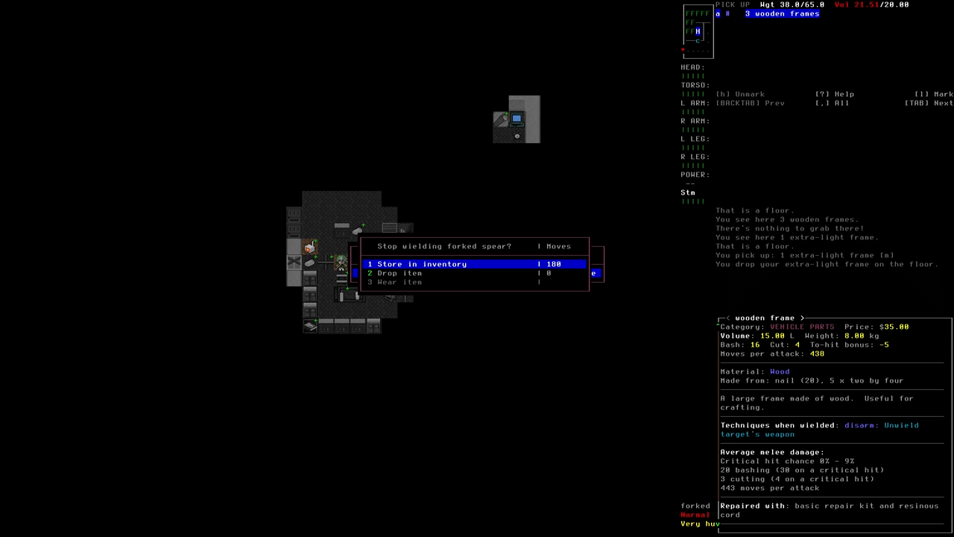
key(Return)
key(Left)
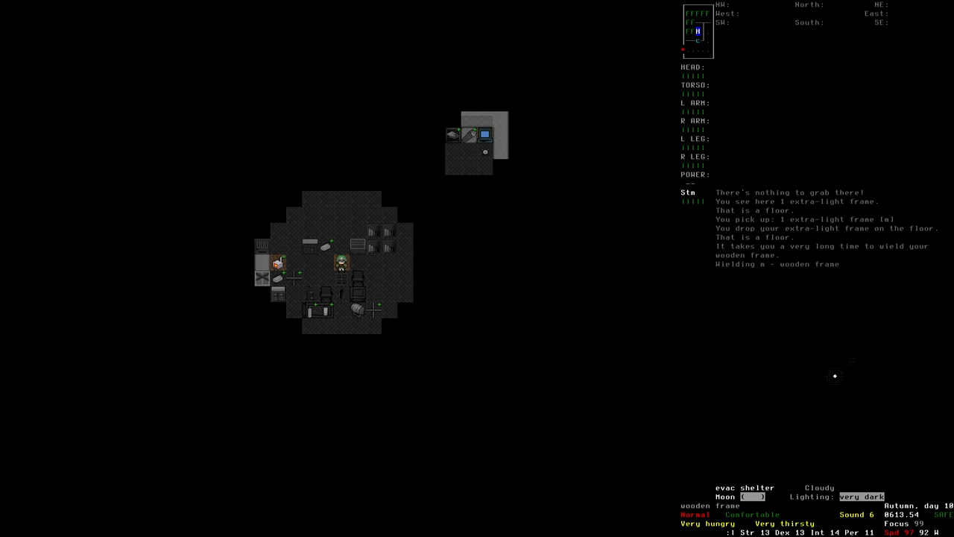
- Carry the wooden frame across the shelter and mark it to drop
key(Left)
key(Left)
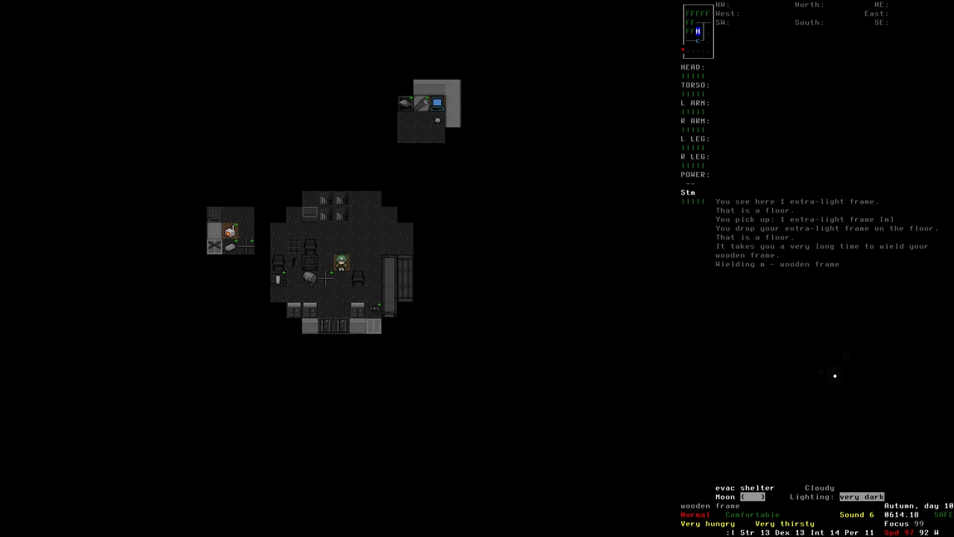
key(d)
key(End)
key(Up)
key(Up)
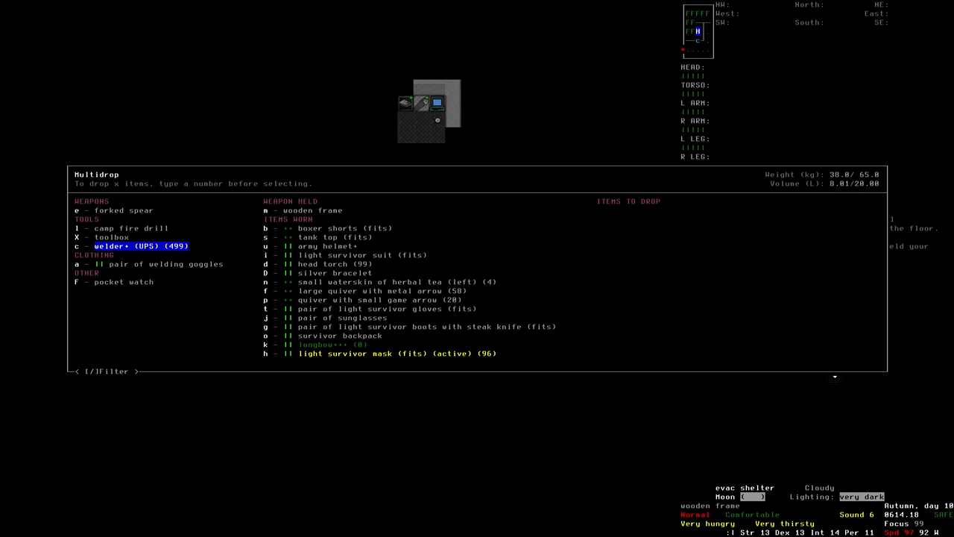
key(Up)
key(Up)
key(Up)
- Drop the wooden frame and start a vehicle named Work Units on it
key(Right)
key(Return)
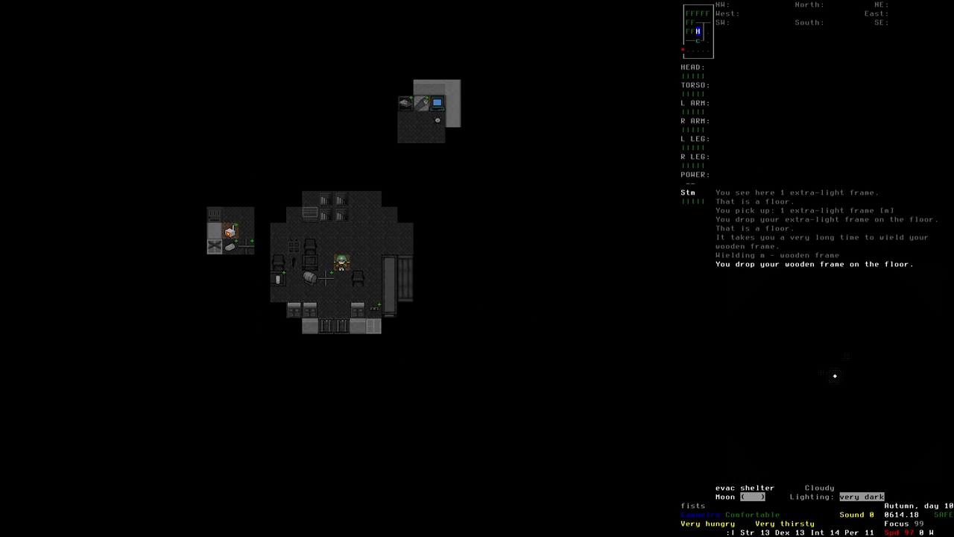
key(asterisk)
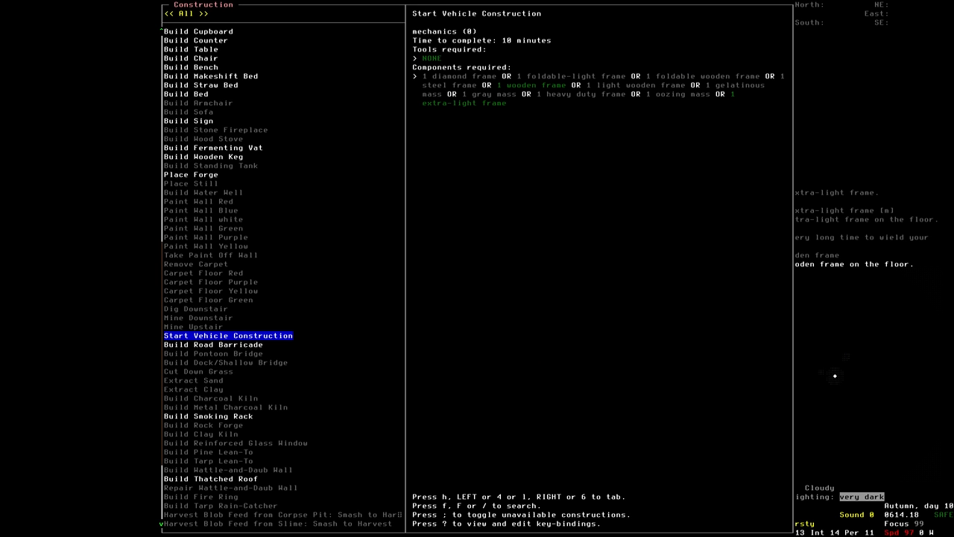
key(Return)
key(l)
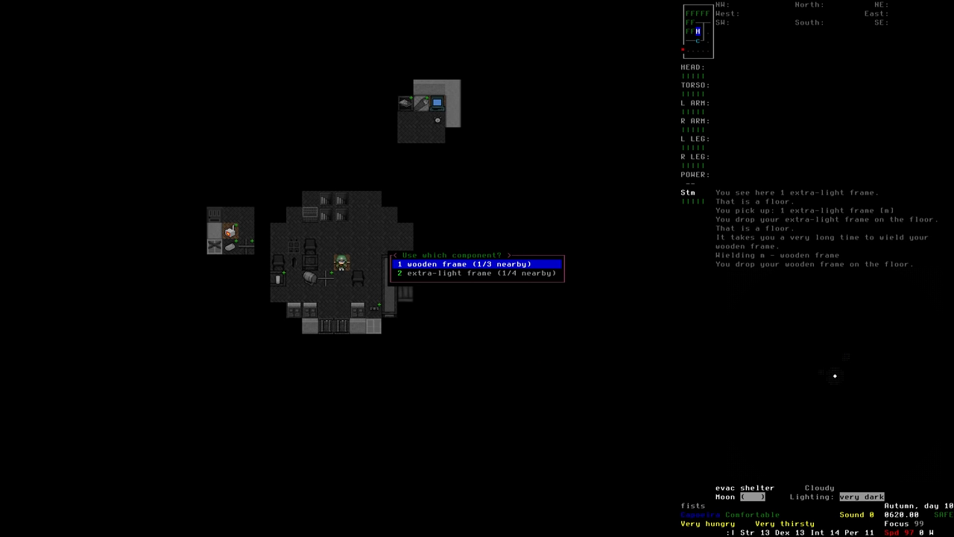
key(Return)
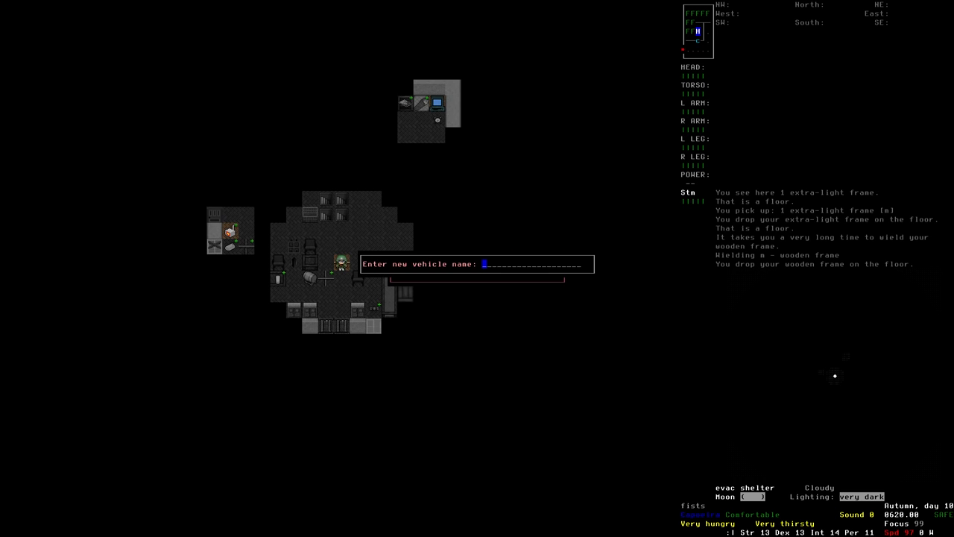
text(Test bike)
key(Return)
- Grab Work Units, drag it one tile south, release it and bring up its parts screen
key(7)
key(7)
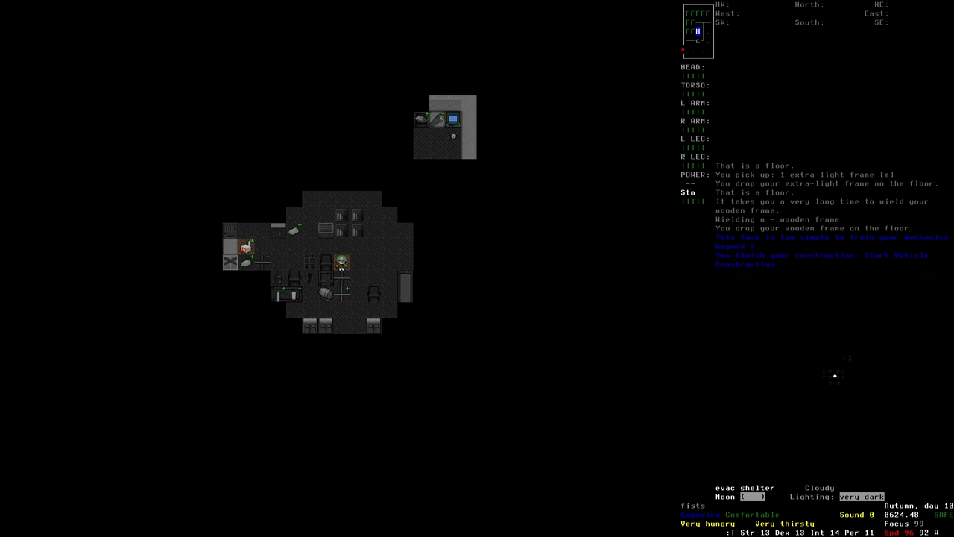
key(G)
key(9)
key(2)
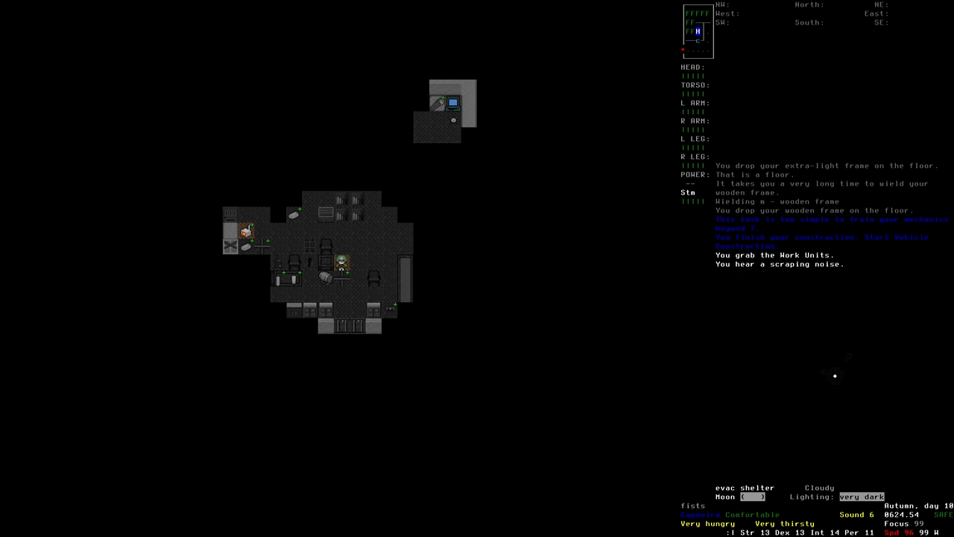
key(8)
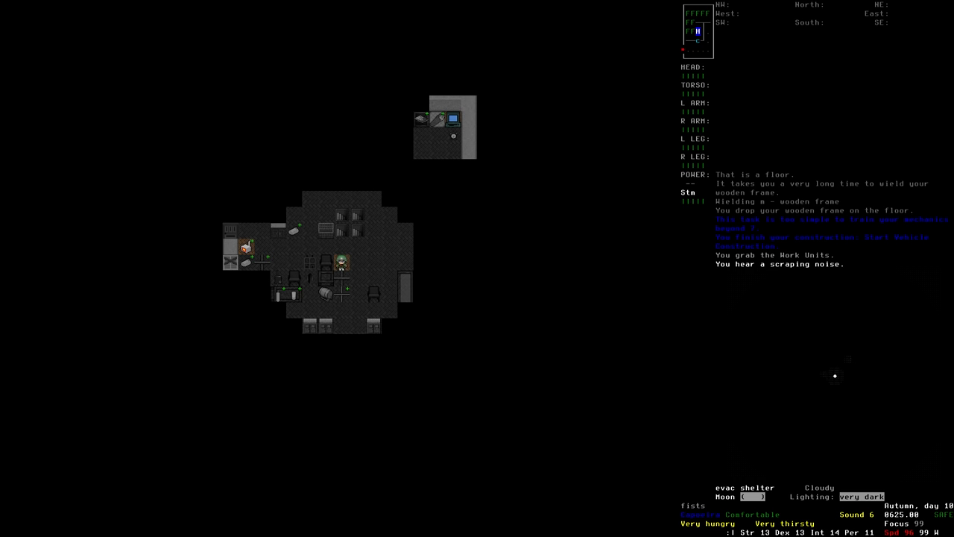
key(G)
key(3)
key(3)
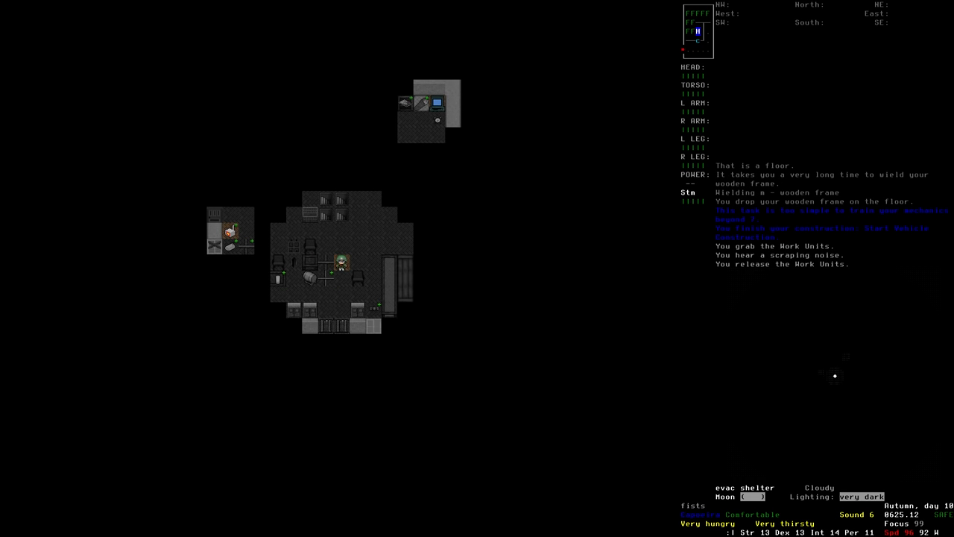
key(e)
- Install a second-shape wooden frame on the tile below, then return to the map heading west
key(2)
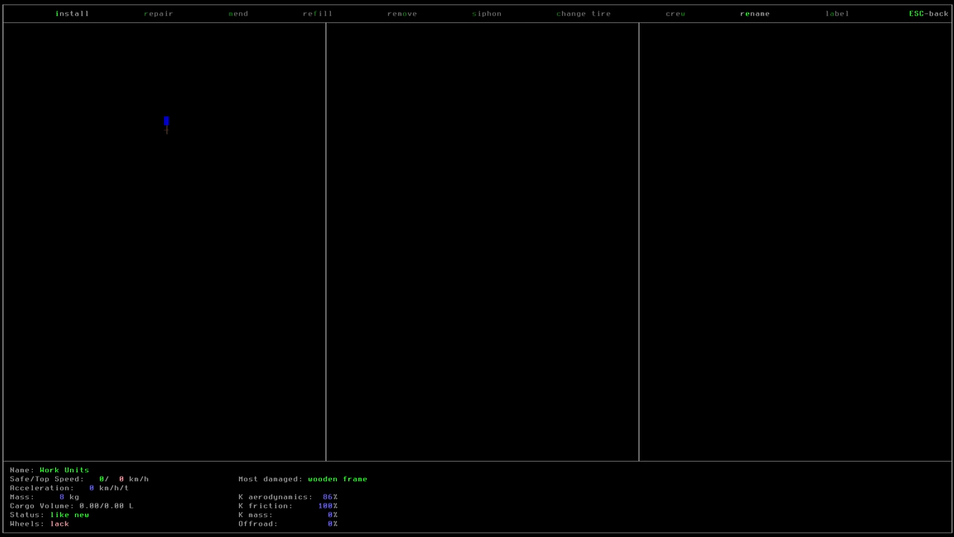
key(i)
key(Down)
key(Down)
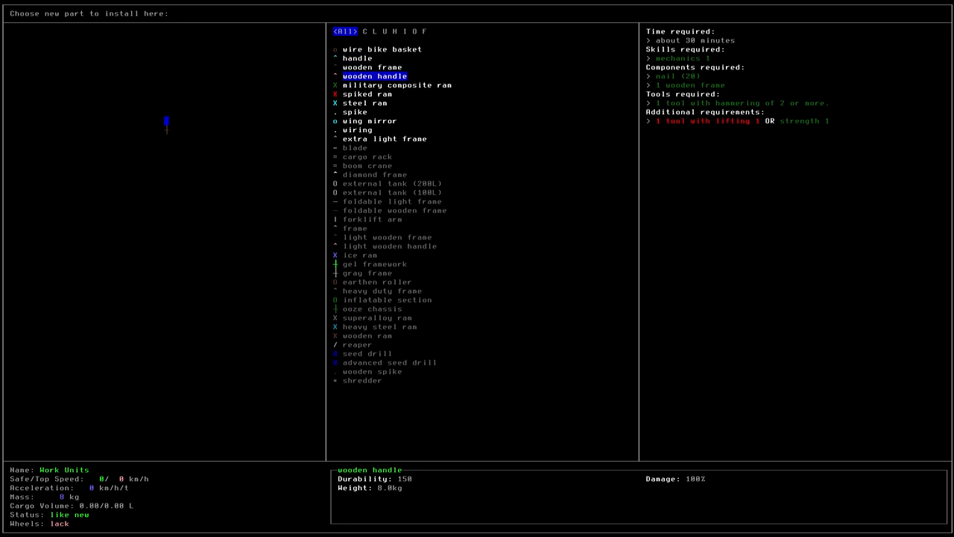
key(Return)
key(Escape)
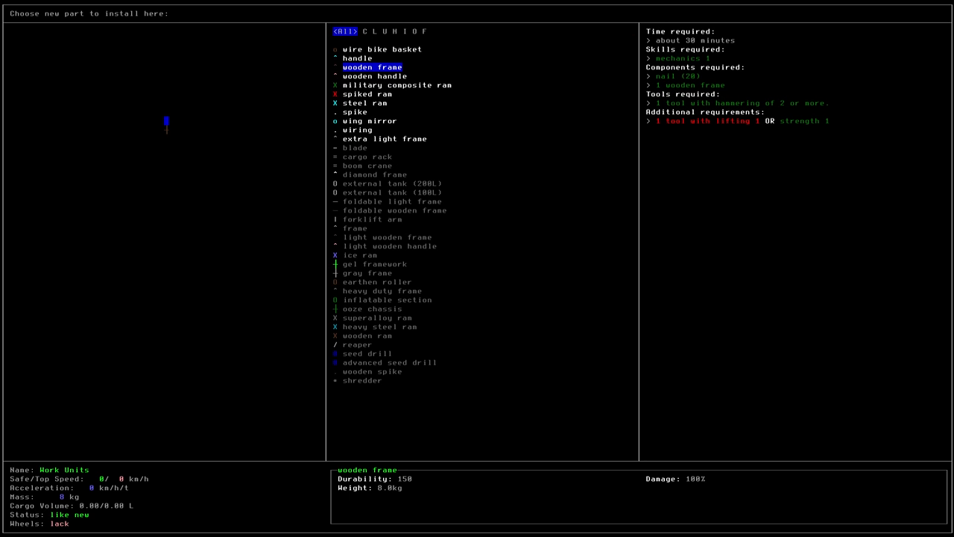
key(Return)
key(Escape)
key(Return)
key(Down)
key(Return)
key(Escape)
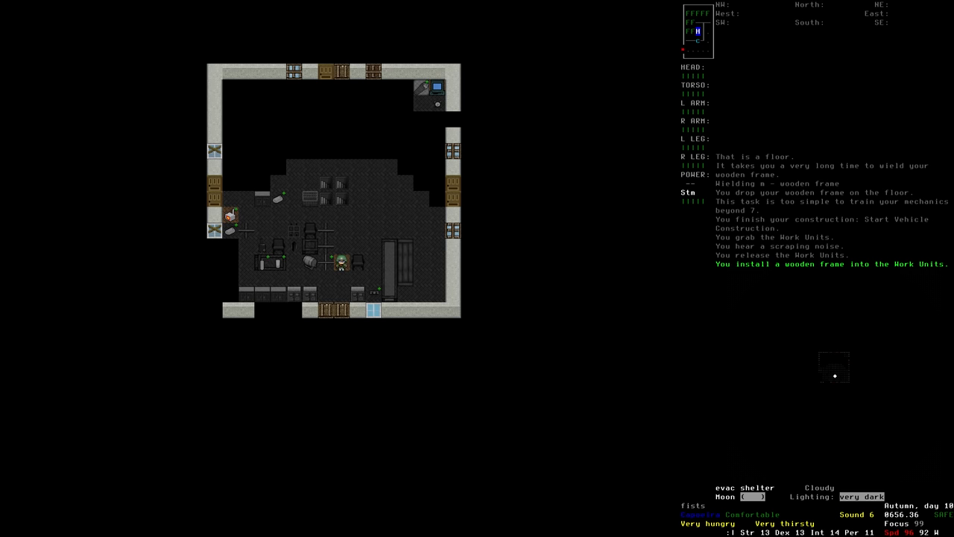
key(Left)
key(Left)
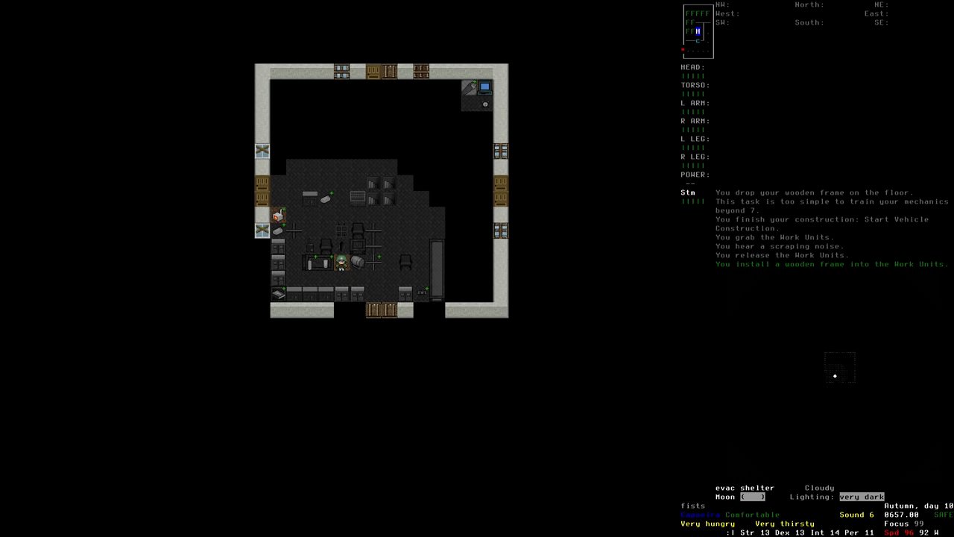
- Deconstruct the table and then the arm chair via Deconstruct Simple Furniture
key(*)
key(Up)
key(Up)
key(Up)
key(Up)
key(Up)
key(Up)
key(Up)
key(Up)
key(Up)
key(Up)
key(Up)
key(Up)
key(Up)
key(Up)
key(Up)
key(Up)
key(Up)
key(Up)
key(Up)
key(Up)
key(Up)
key(Up)
key(Up)
key(Up)
key(Up)
key(Up)
key(Return)
key(Right)
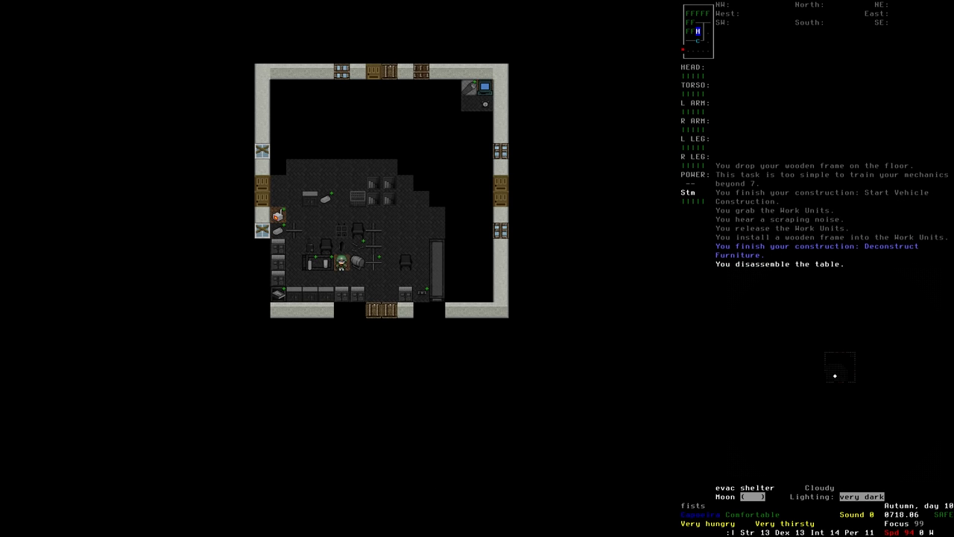
key(Up)
key(asterisk)
key(Return)
key(Up)
- Gather the salvaged nails and rags from both floor piles
key(g)
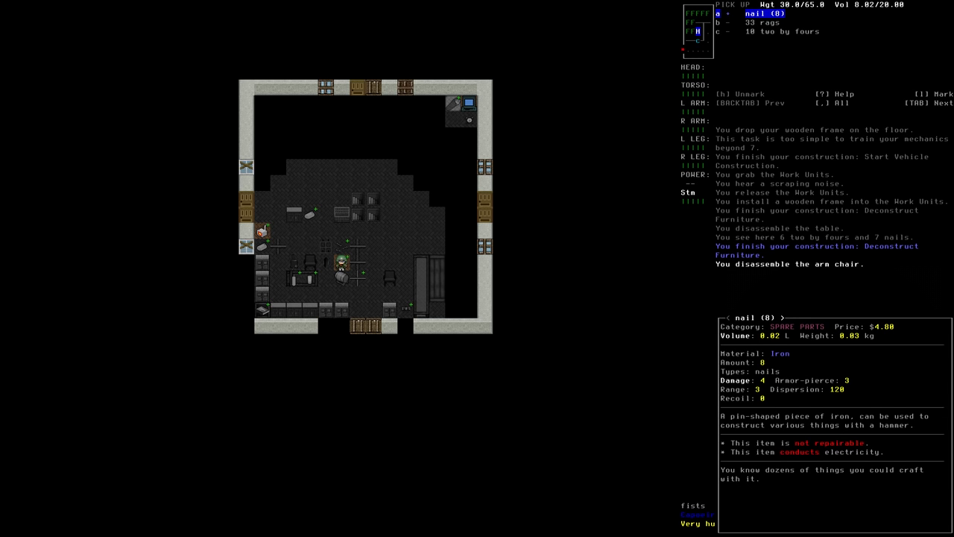
key(Return)
key(Down)
key(Return)
key(e)
key(Left)
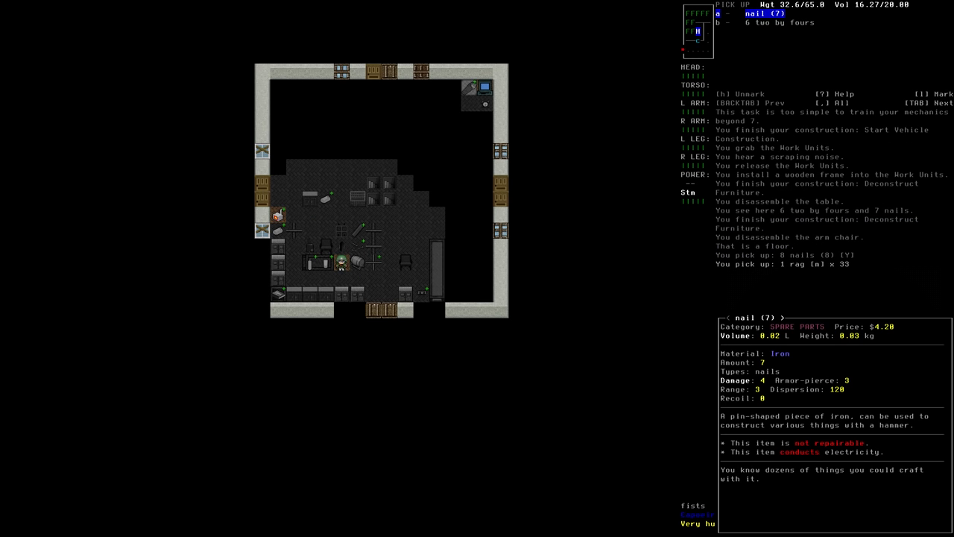
key(Return)
key(Escape)
- Drop the nails and the rags onto the cupboard
key(End)
key(d)
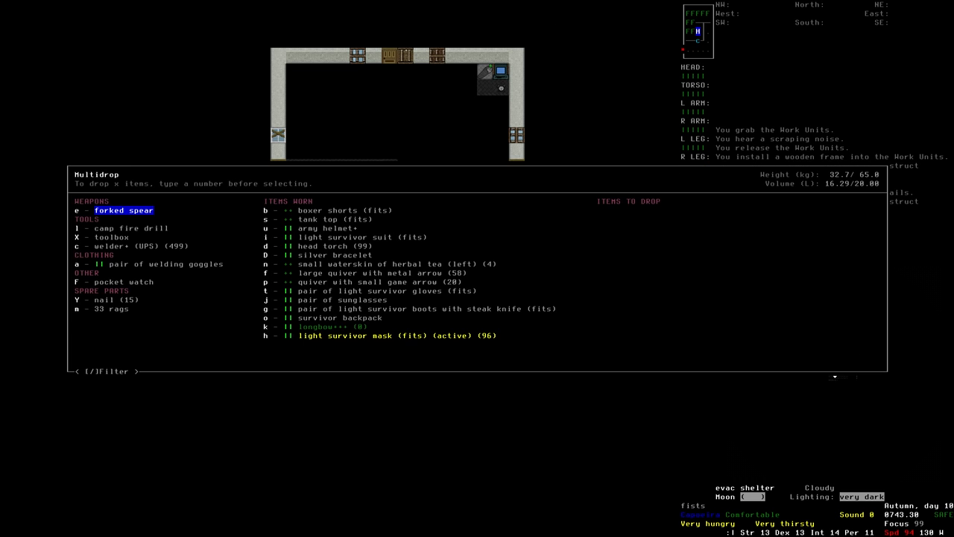
key(Down)
key(Down)
key(Down)
key(Down)
key(Down)
key(Return)
key(Return)
key(d)
key(End)
key(Return)
key(Return)
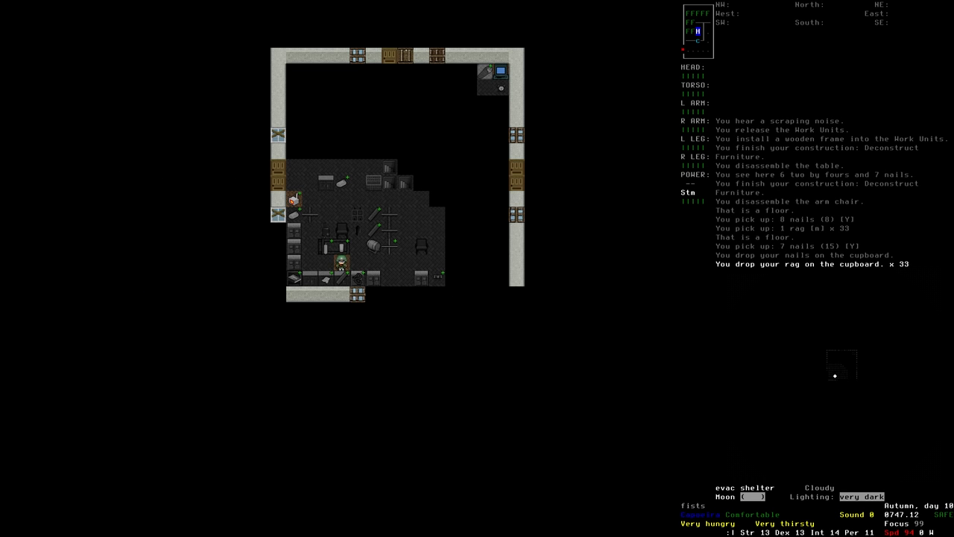
- Carry six two by fours over and drop them on the cupboard
key(g)
key(Return)
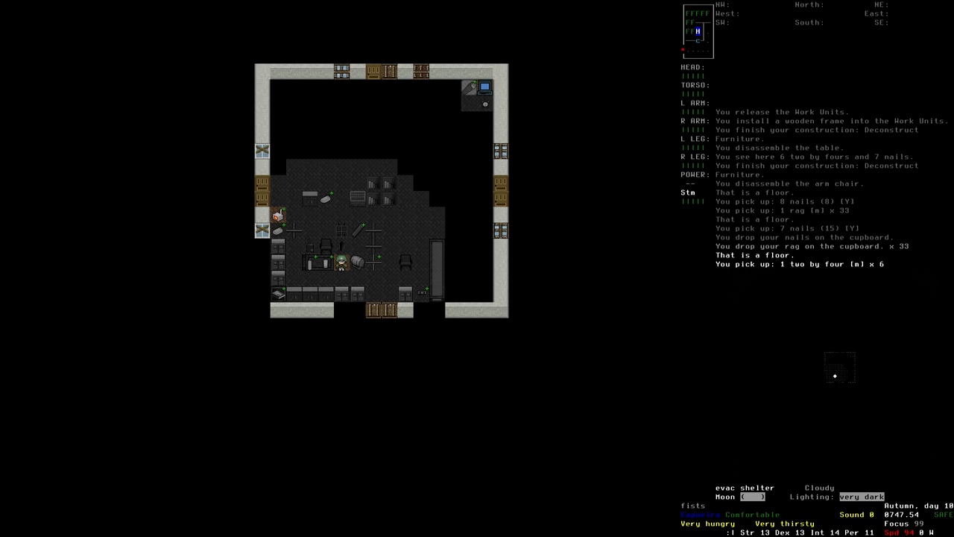
key(Down)
key(d)
key(End)
key(Return)
key(Return)
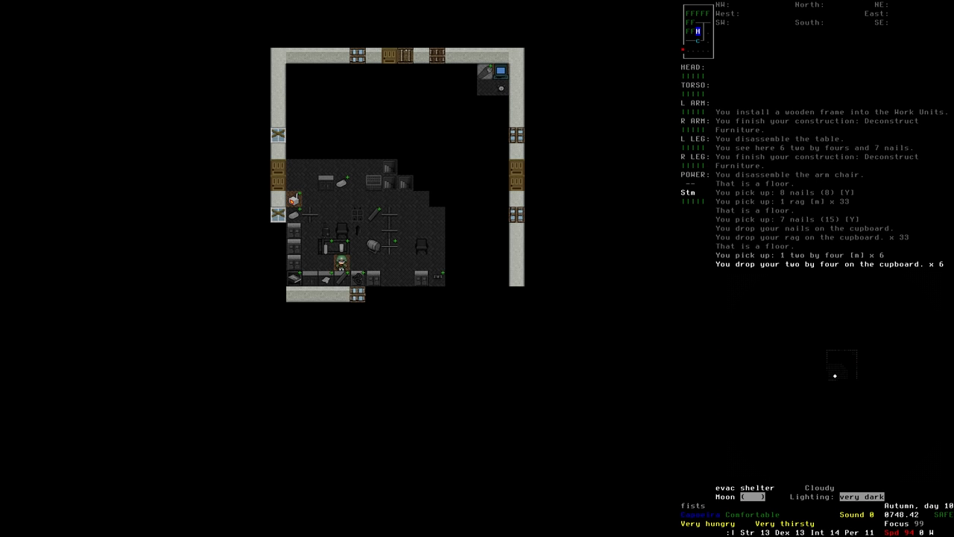
- Fetch seven two by fours from the plank pile and drop them on the cupboard
key(Page_Up)
key(g)
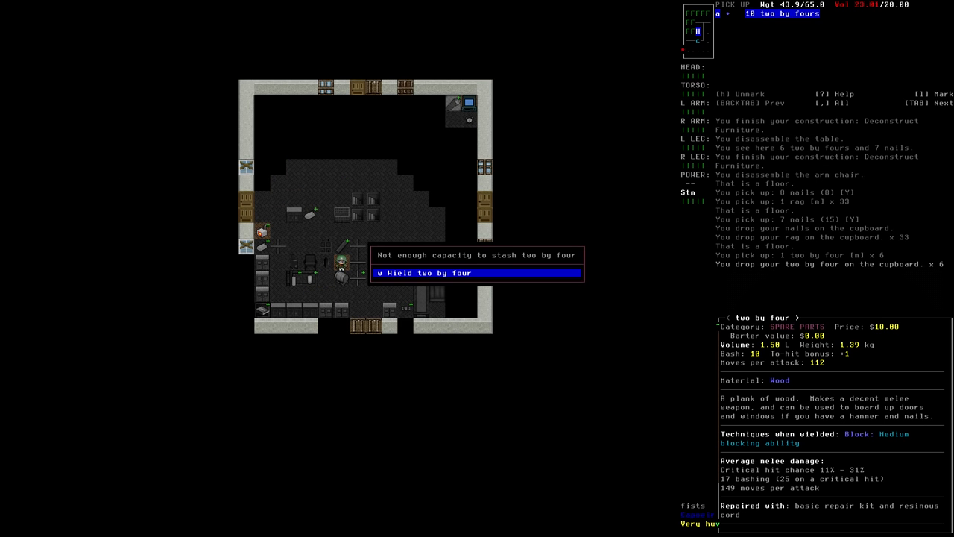
key(Return)
key(Down)
key(D)
key(Down)
key(Down)
key(Up)
key(Down)
key(Return)
- Bring the last three two by fours over and drop them on the cupboard
key(Return)
key(Page_Up)
key(g)
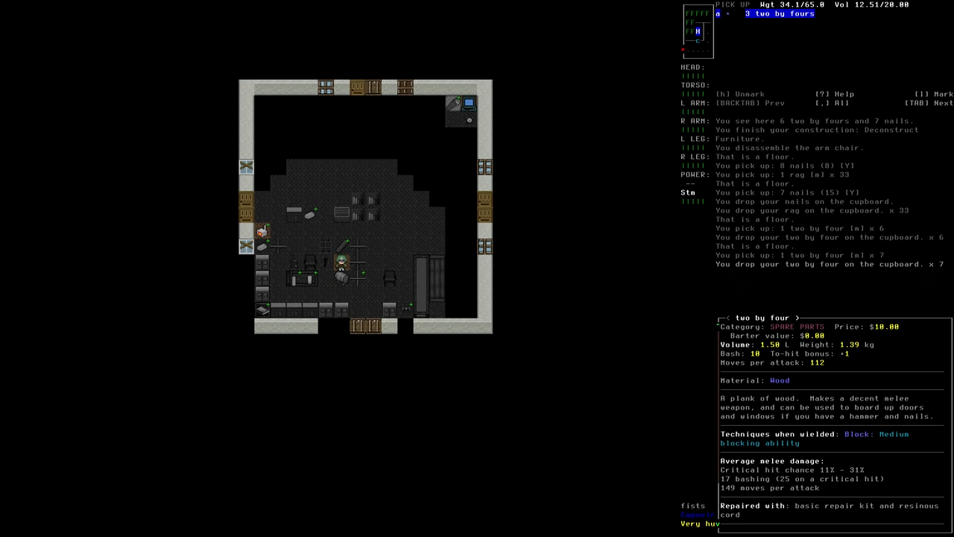
key(Return)
key(D)
key(Down)
key(Down)
key(Up)
key(Down)
key(Return)
key(Return)
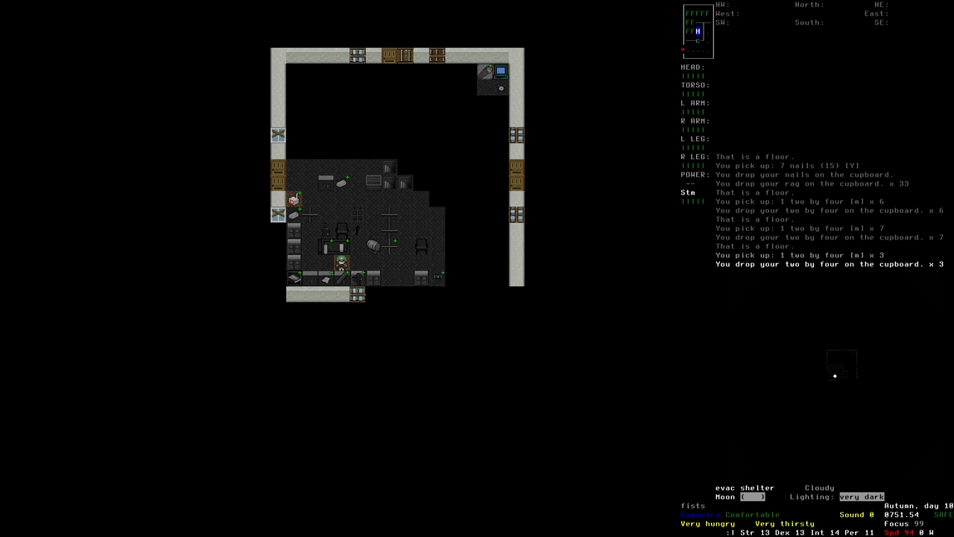
- Drink three servings of herbal tea from the waterskin to quench thirst
key(Up)
key(Up)
key(Up)
key(Up)
key(E)
key(Right)
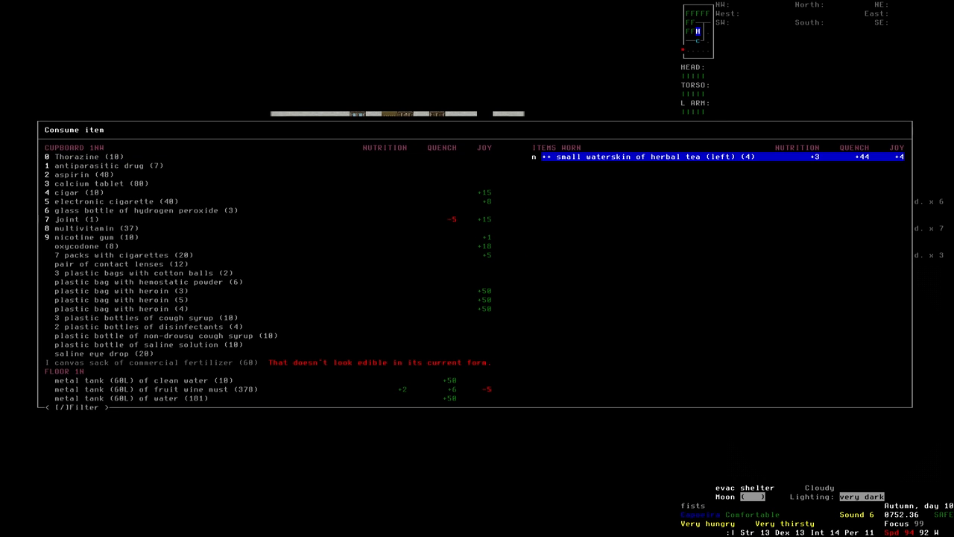
key(Return)
key(Right)
key(Return)
key(Return)
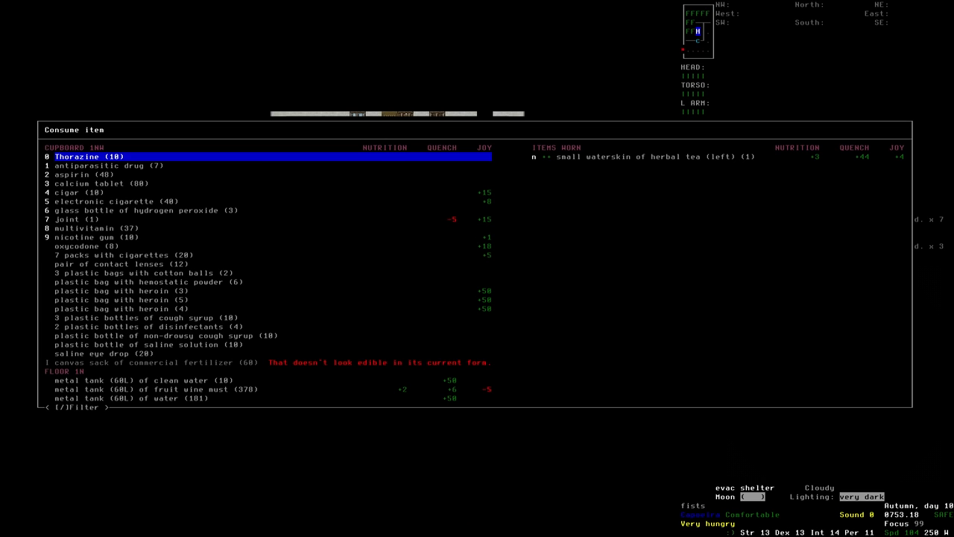
key(Escape)
- Walk south across the shelter and examine the cupboard's contents
key(z)
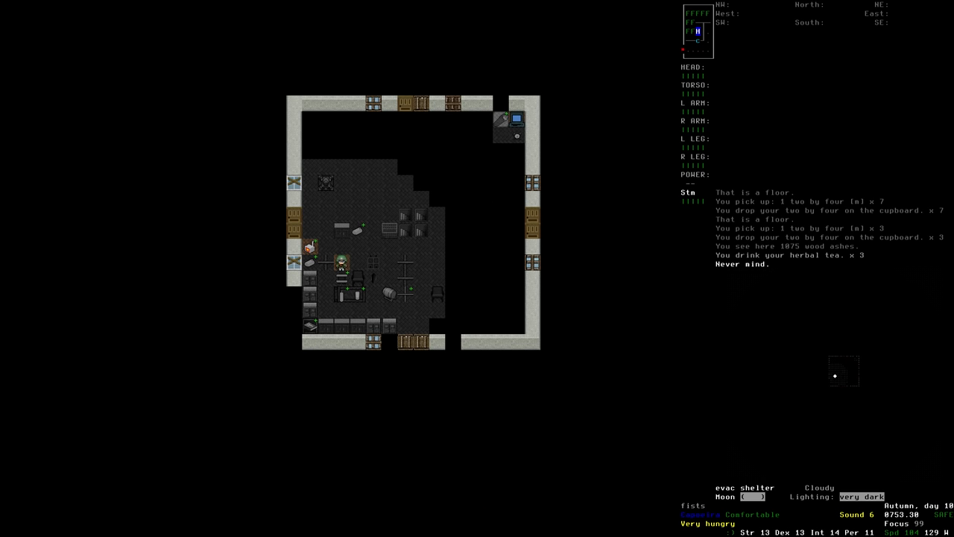
key(Up)
key(Down)
key(3)
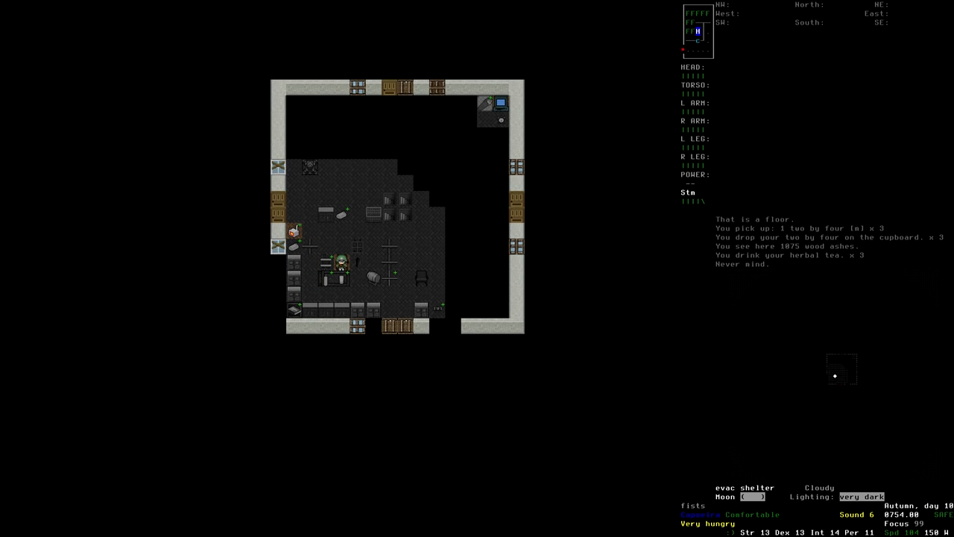
key(Down)
key(Down)
key(e)
- Take one two by four from the cupboard and put it into the wood stove
key(Down)
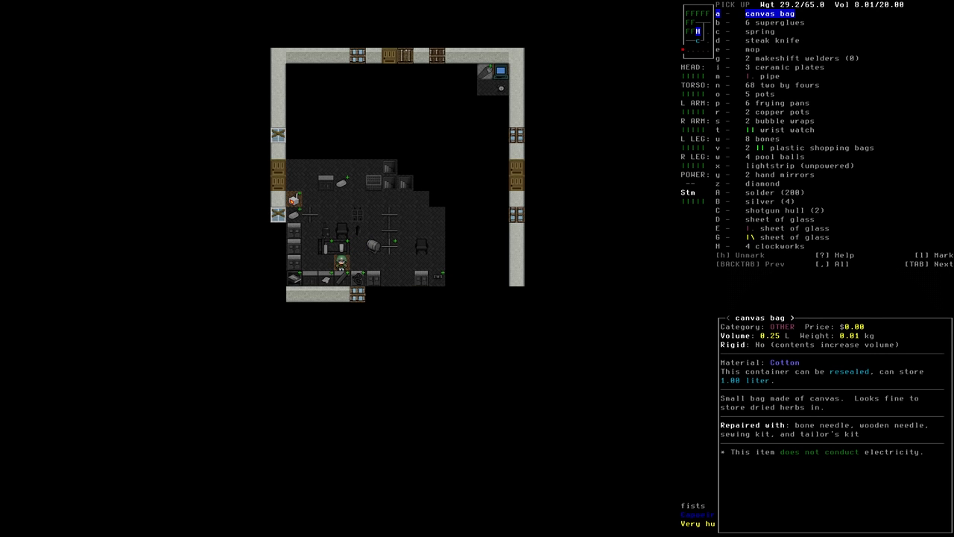
key(Down)
key(n)
key(Return)
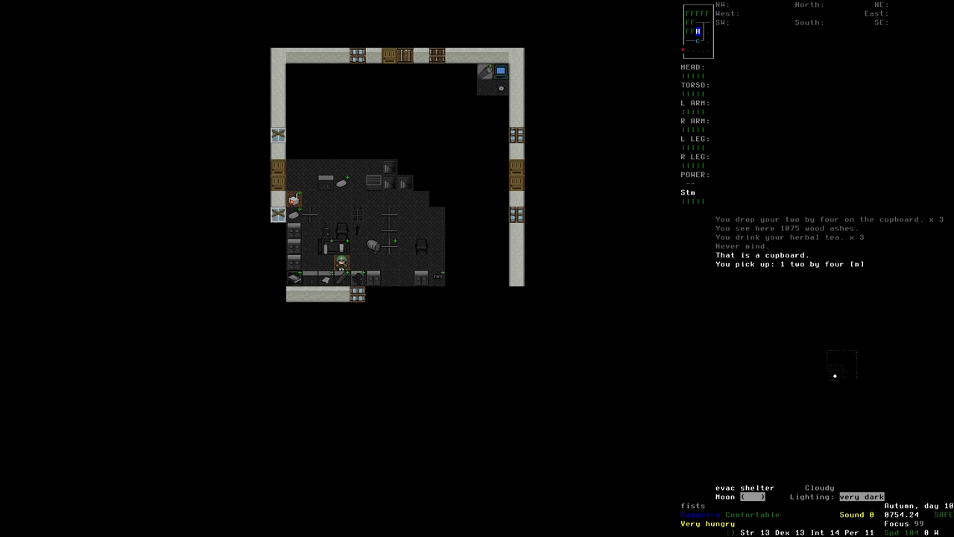
key(Up)
key(D)
key(Up)
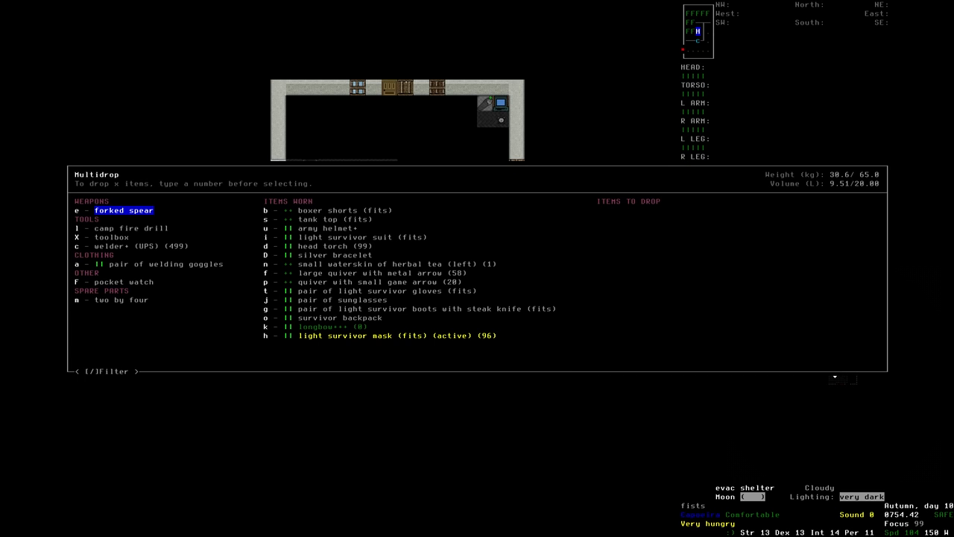
key(m)
key(Return)
key(Return)
- Light a fire in the stove with the camp fire drill
key(a)
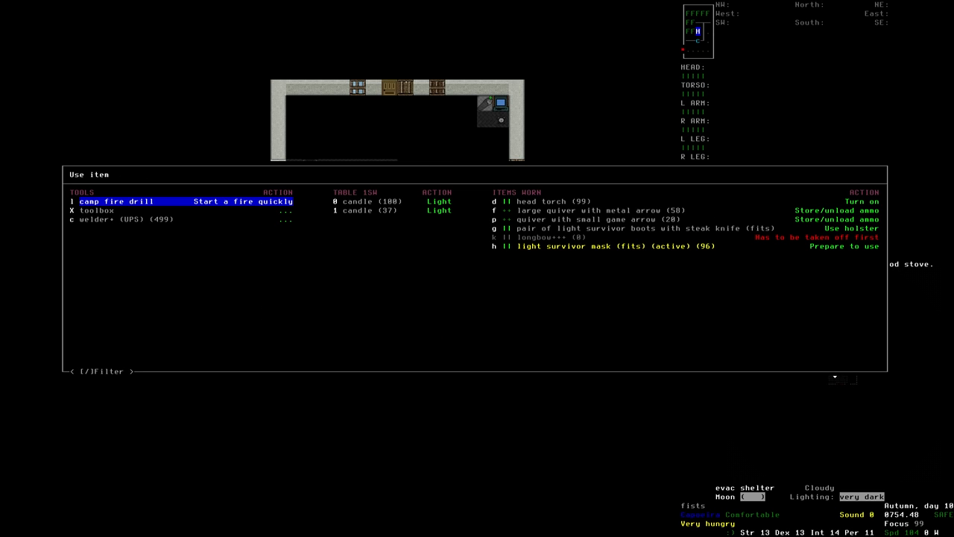
key(Return)
key(Left)
- Browse the FOOD subcategories to the PASTA list and settle on the raw spaghetti recipe
key(&)
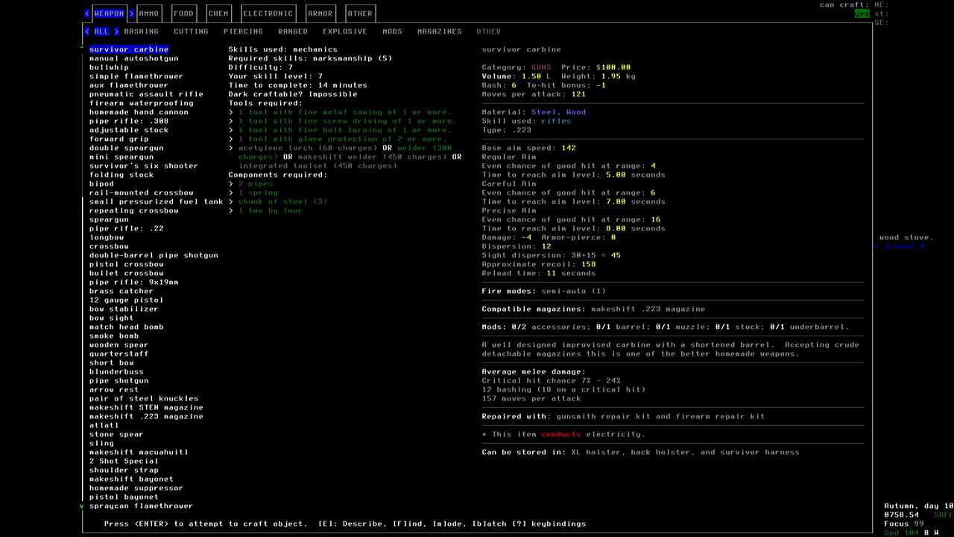
key(Tab)
key(Tab)
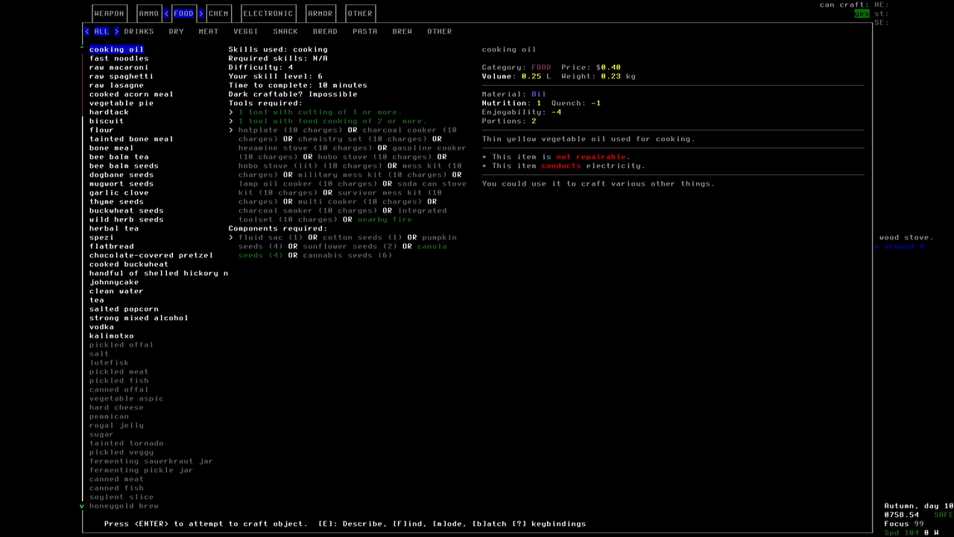
key(Left)
key(Left)
key(Left)
key(Left)
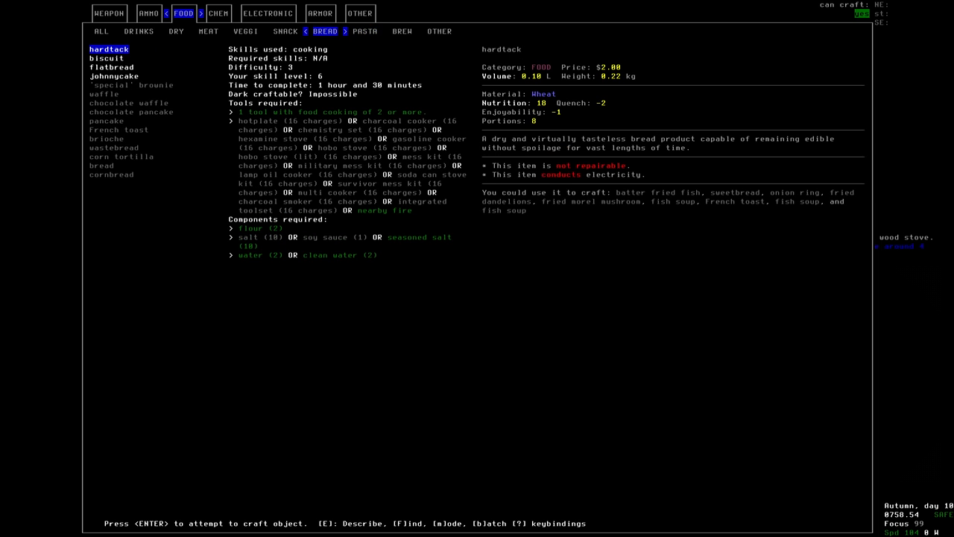
key(Right)
key(Right)
key(Right)
key(Left)
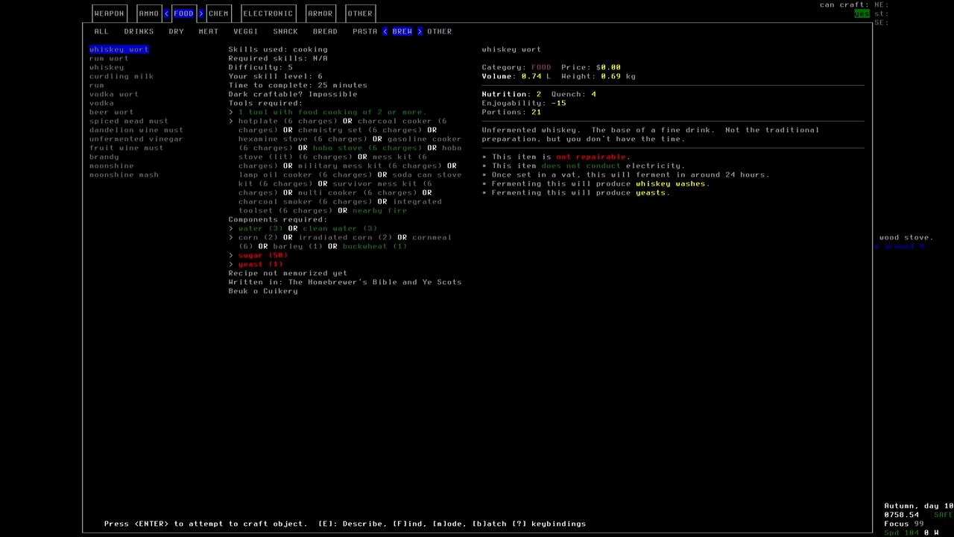
key(Left)
key(Down)
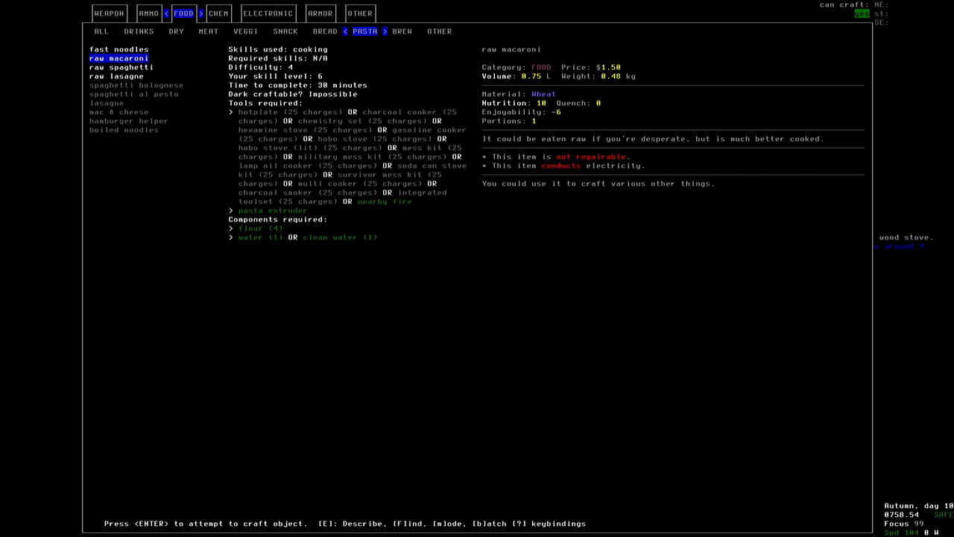
key(Down)
key(Down)
key(Up)
key(Up)
key(Up)
key(Down)
key(Down)
key(Up)
key(Down)
key(Down)
key(Down)
key(Down)
key(Down)
key(Down)
key(Down)
key(Down)
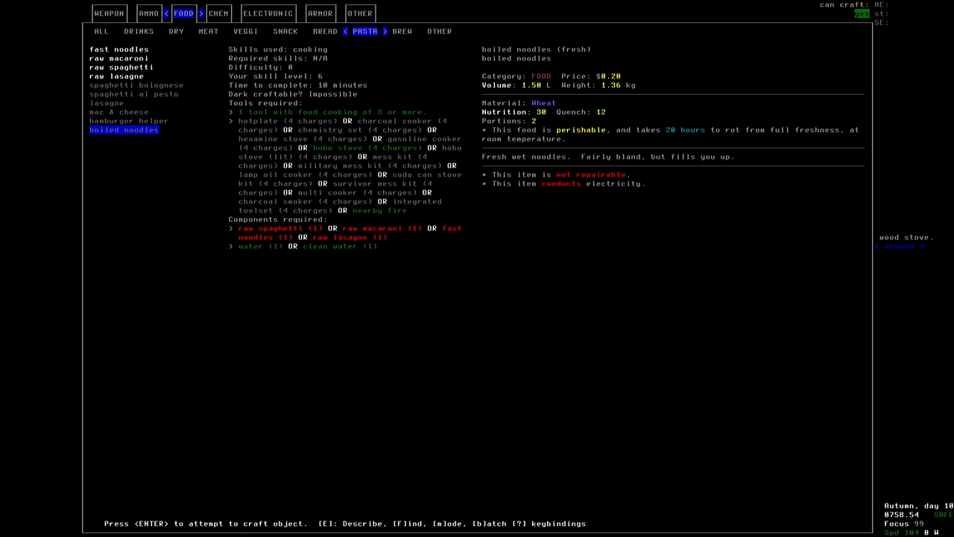
key(Up)
key(Up)
key(Up)
key(Up)
key(Up)
- Craft a single 1x batch of raw spaghetti
key(b)
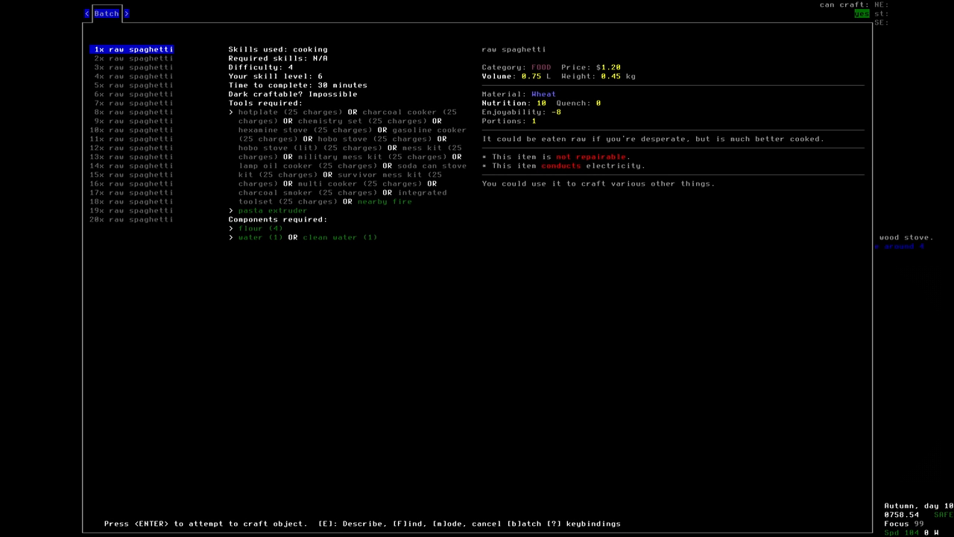
key(Return)
- Finish the spaghetti with plain water, then cook one batch of boiled noodles with water
key(1)
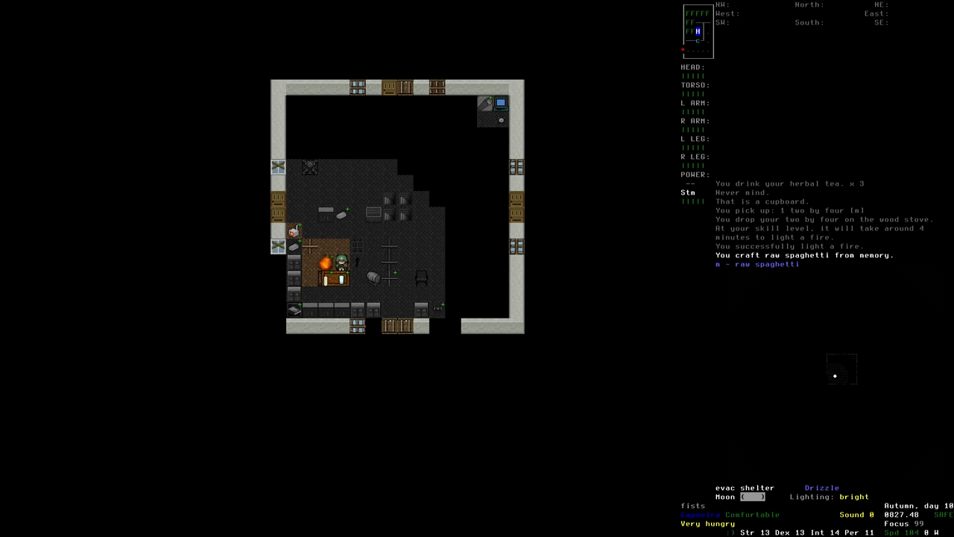
key(&)
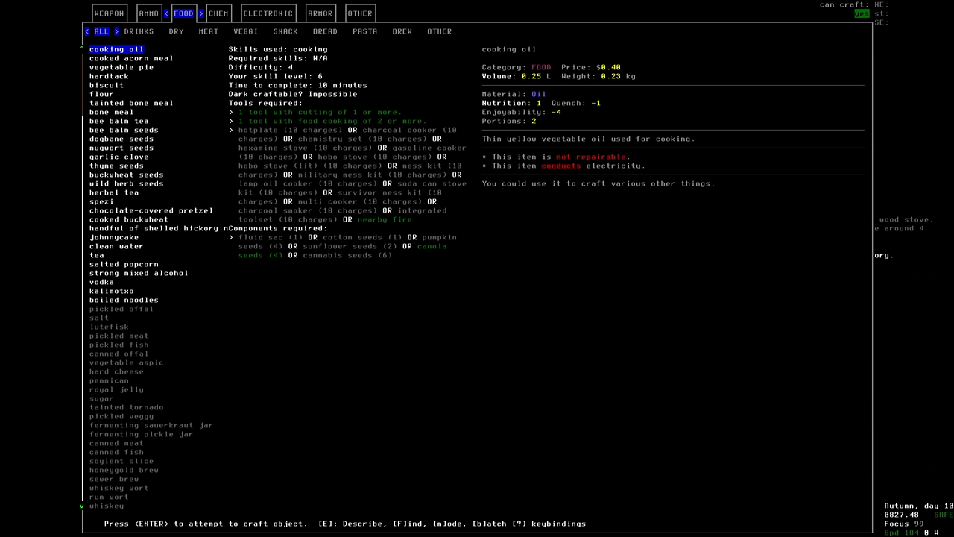
key(Left)
key(Left)
key(Left)
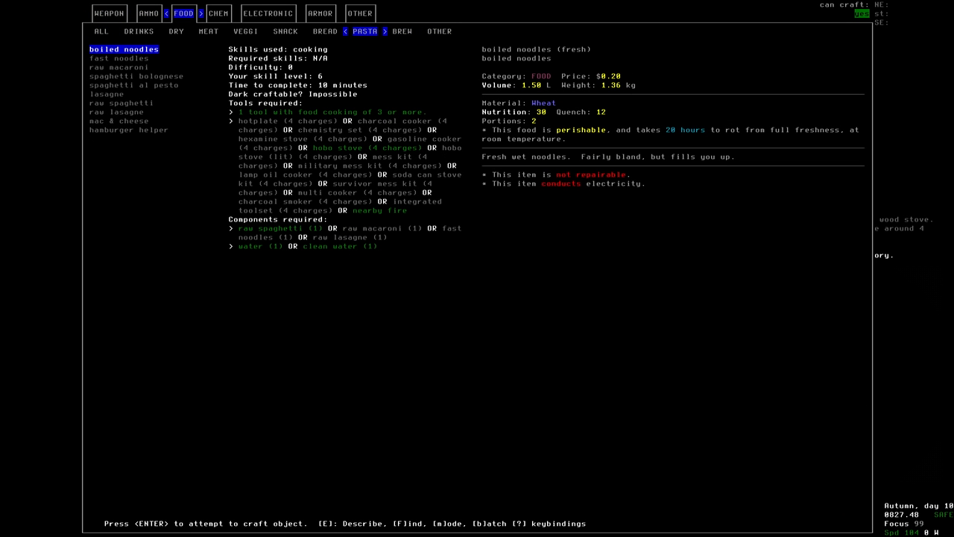
key(b)
key(Return)
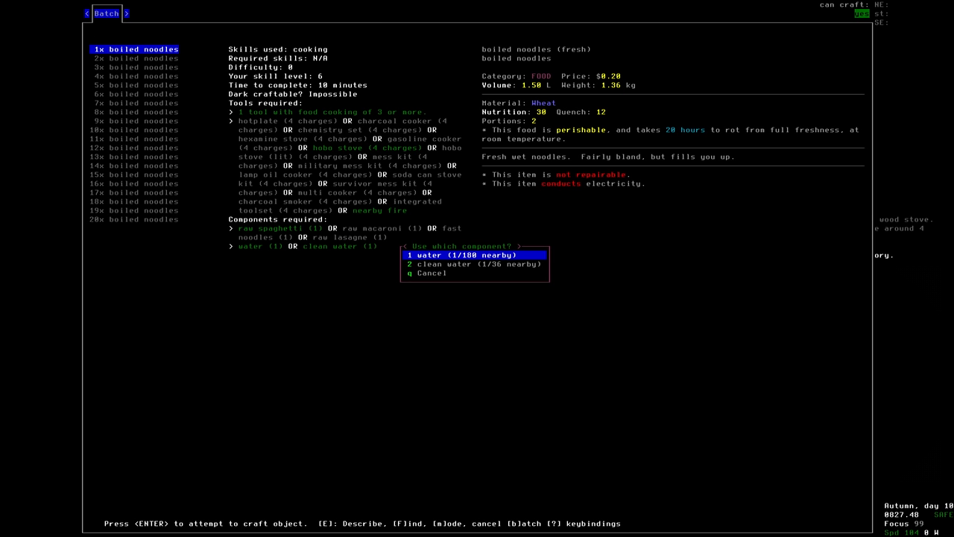
key(Return)
- Eat both portions of boiled noodles
key(E)
key(Return)
key(E)
key(Return)
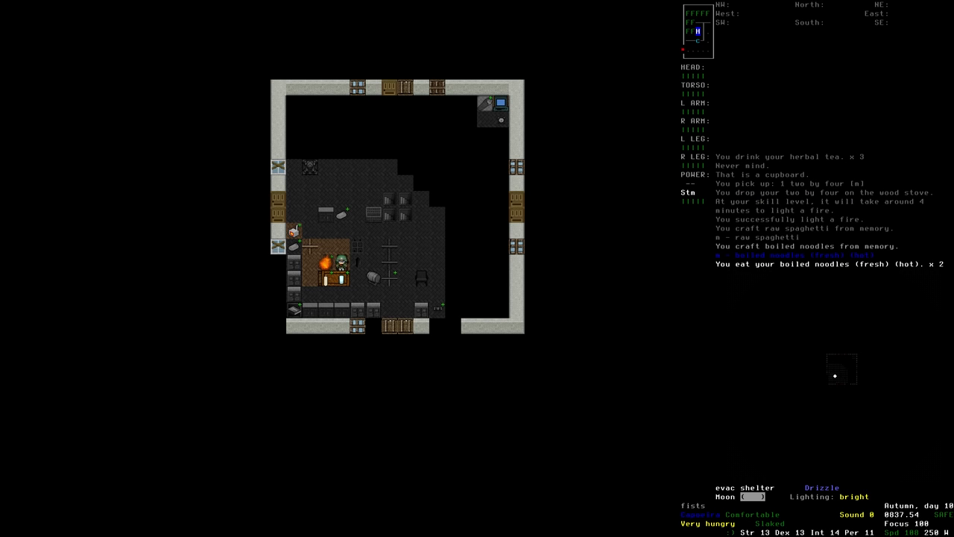
key(&)
- Browse the food categories to BREAD and cook a double 2x batch of johnnycake
key(Tab)
key(Tab)
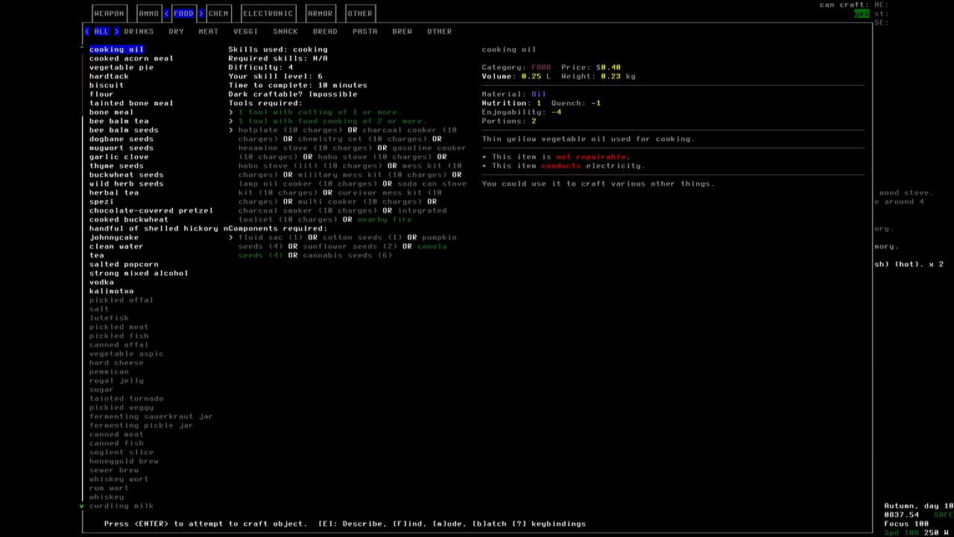
key(Right)
key(Right)
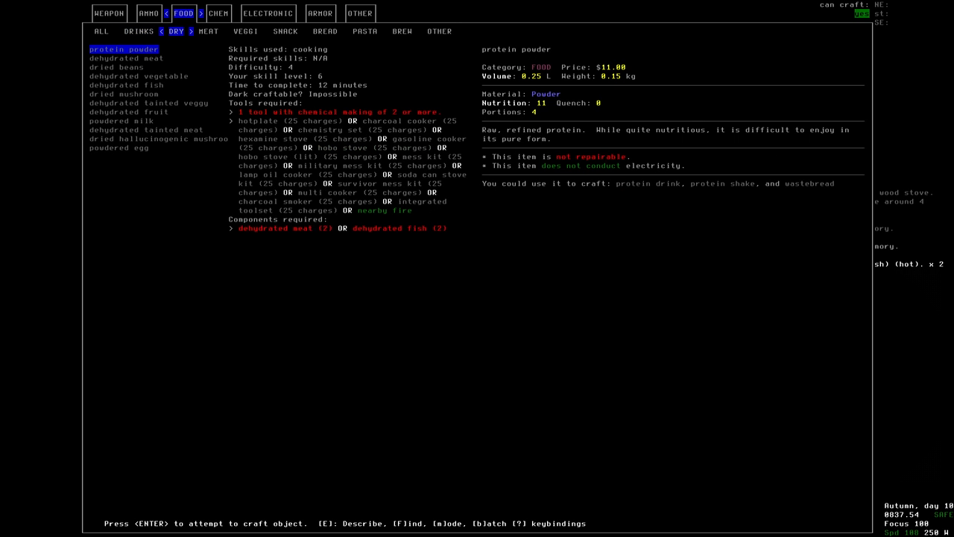
key(Right)
key(Right)
key(Down)
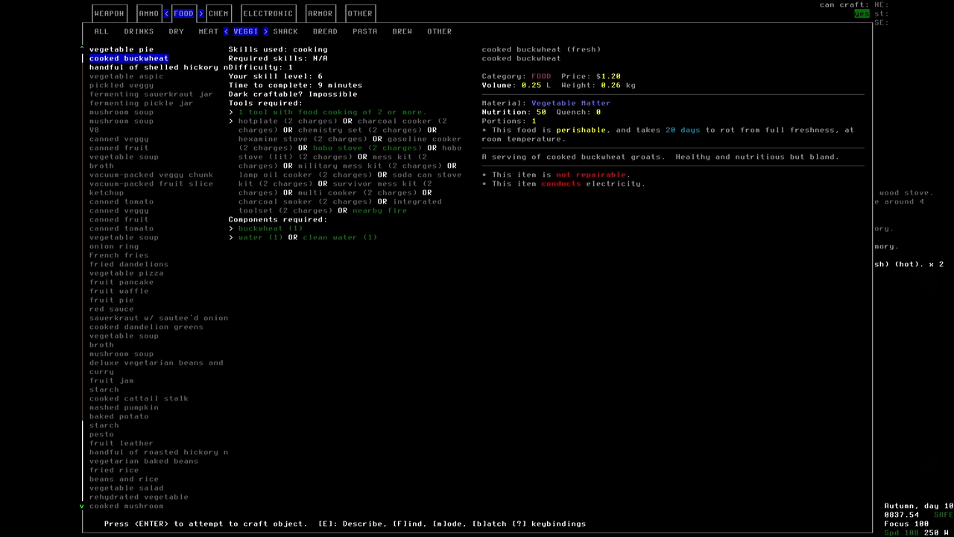
key(Right)
key(Right)
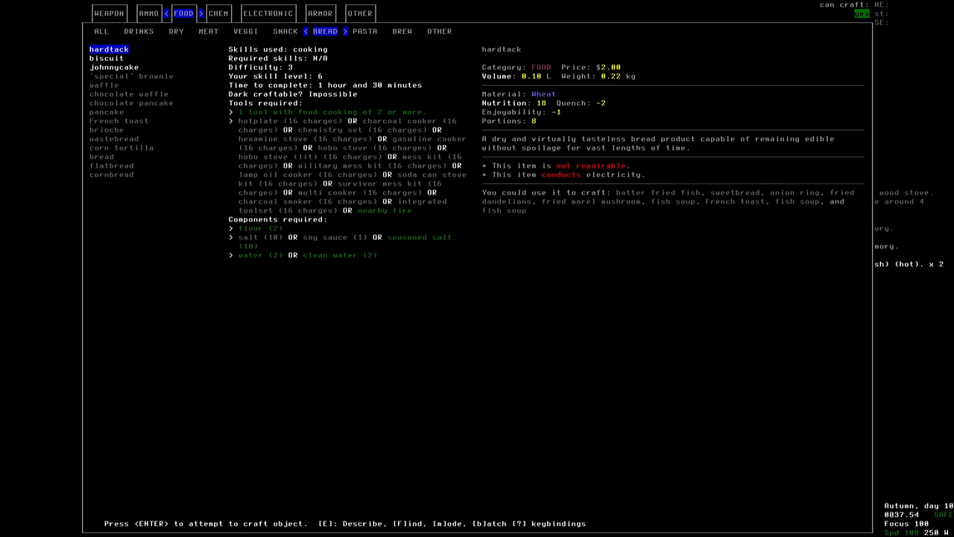
key(Down)
key(Down)
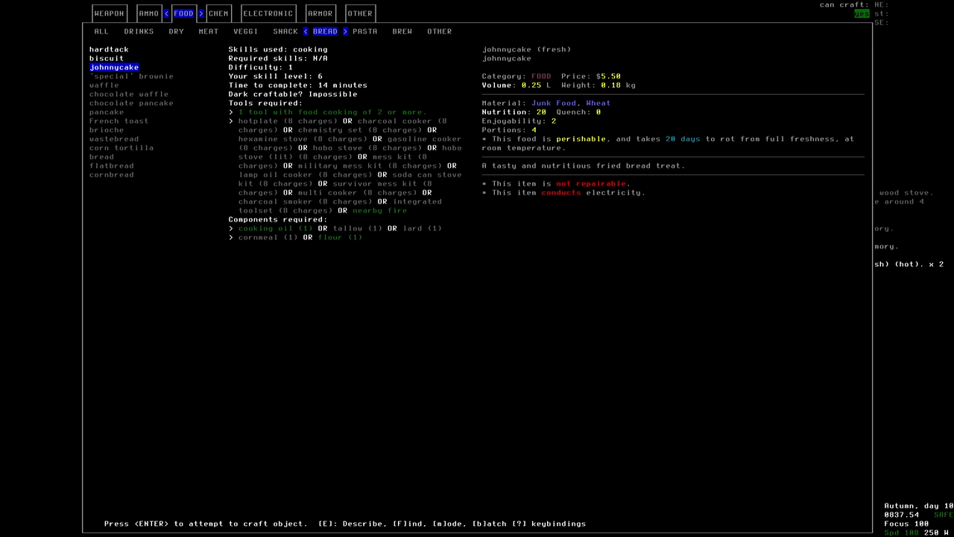
key(b)
key(Down)
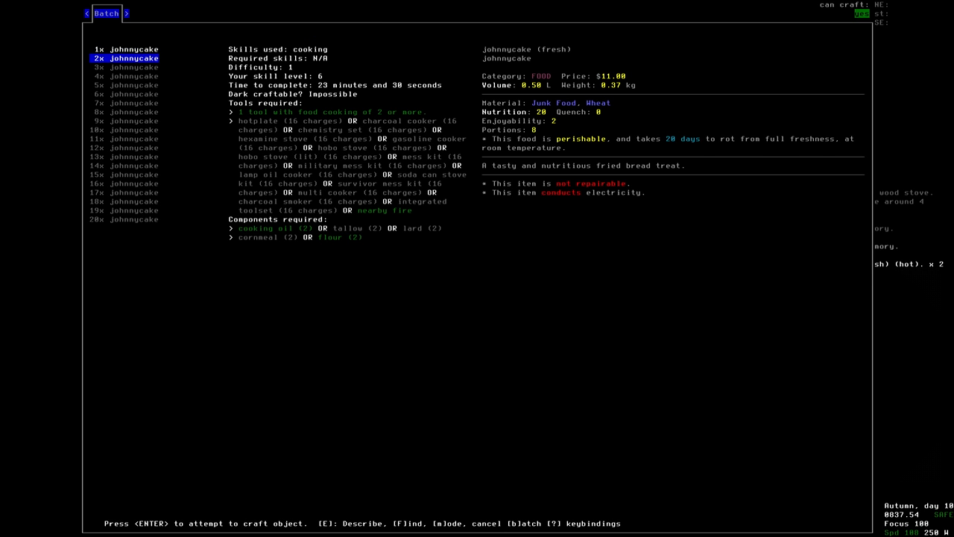
key(Return)
- Eat six of the freshly cooked johnnycakes
key(E)
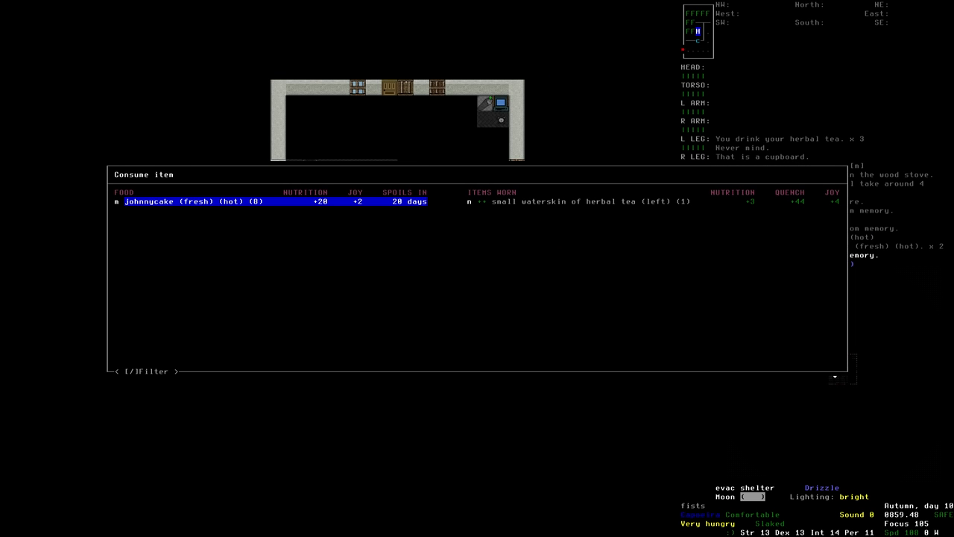
key(m)
key(m)
key(m)
key(m)
key(m)
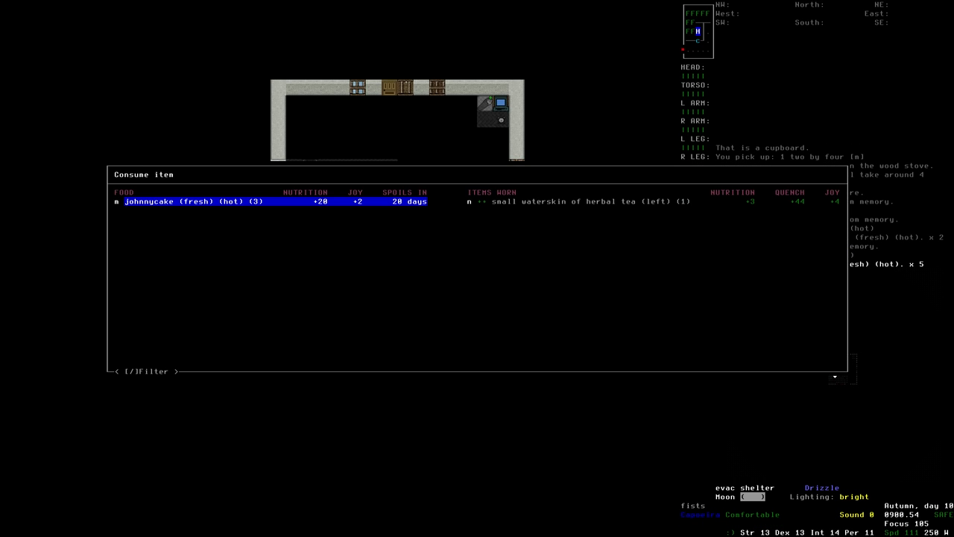
key(m)
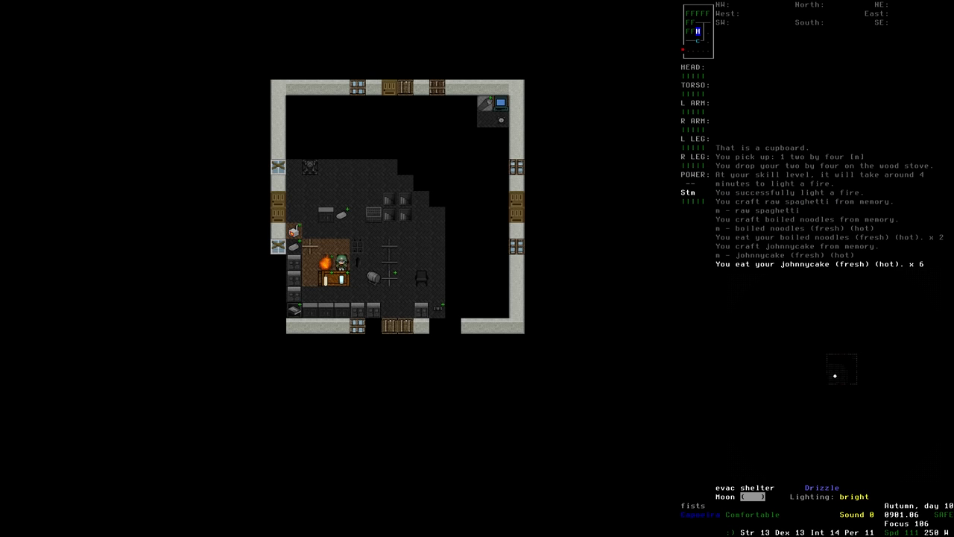
- Walk to the lit charcoal kilns and pick both up, holding the one that doesn't fit
key(Left)
key(Up)
key(Left)
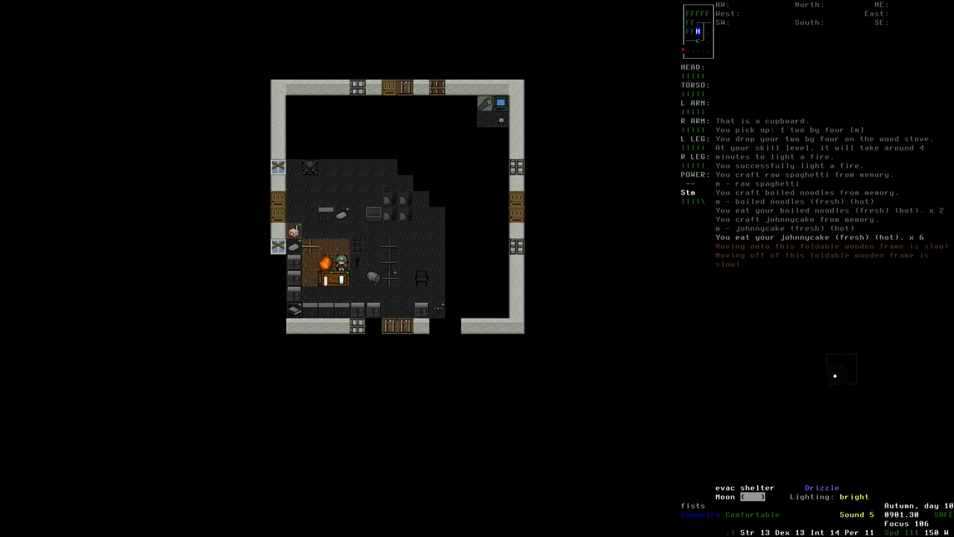
key(Up)
key(g)
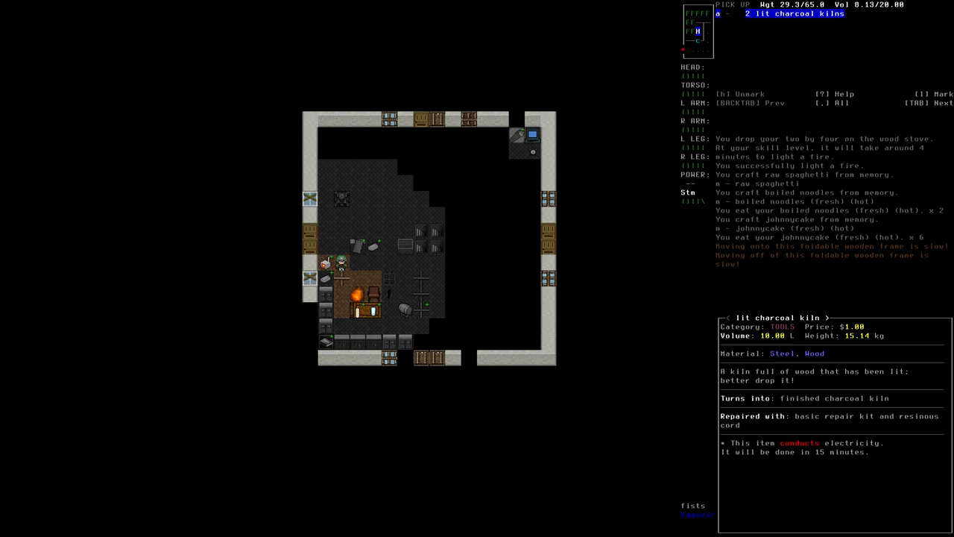
key(a)
key(Return)
key(w)
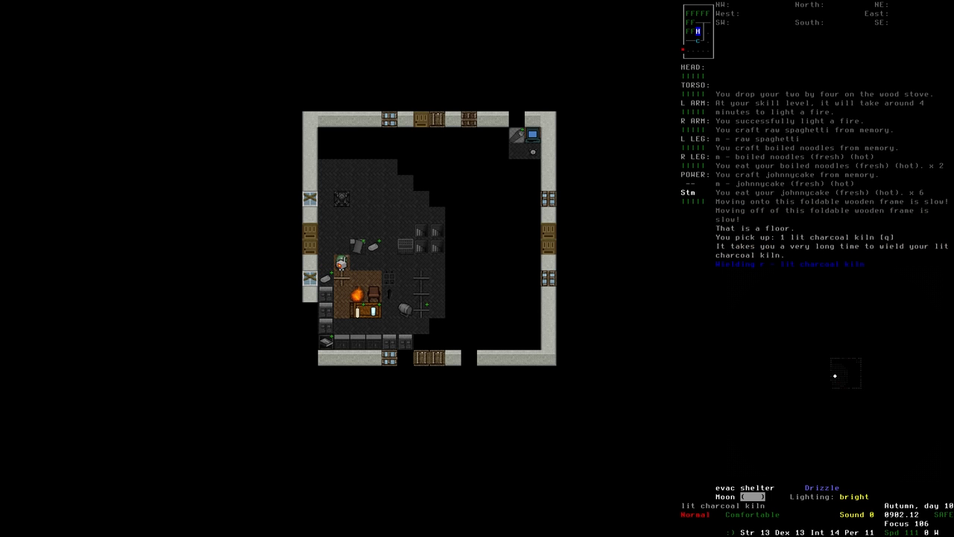
- Try using the still-burning kiln from inventory, then drop both lit kilns
key(i)
key(Right)
key(Return)
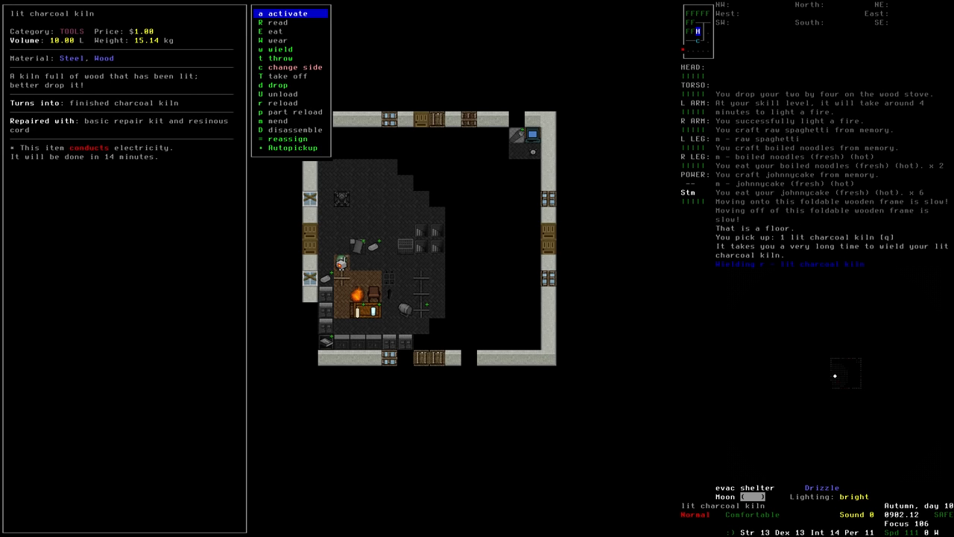
key(a)
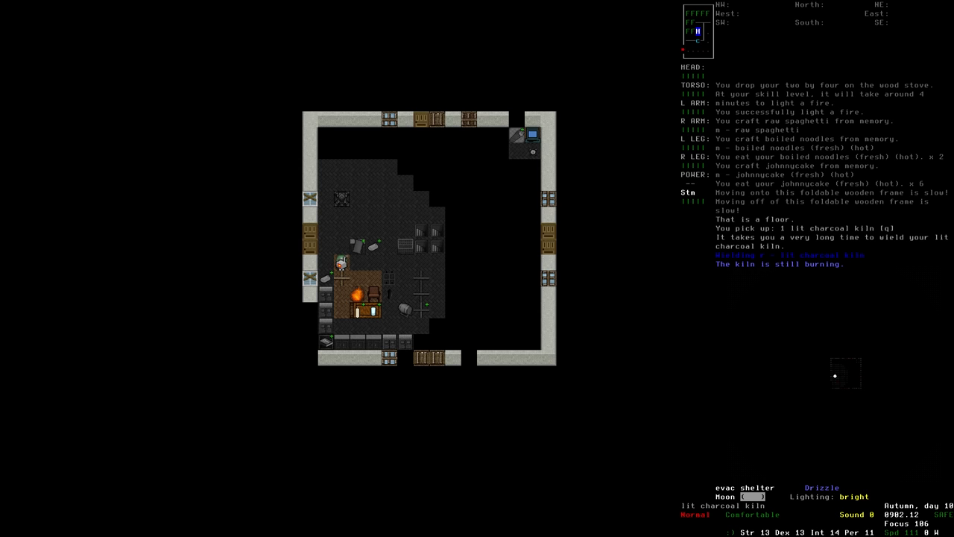
key(D)
key(Up)
key(Up)
key(Up)
key(Up)
key(Up)
key(Right)
key(Right)
key(Right)
key(Return)
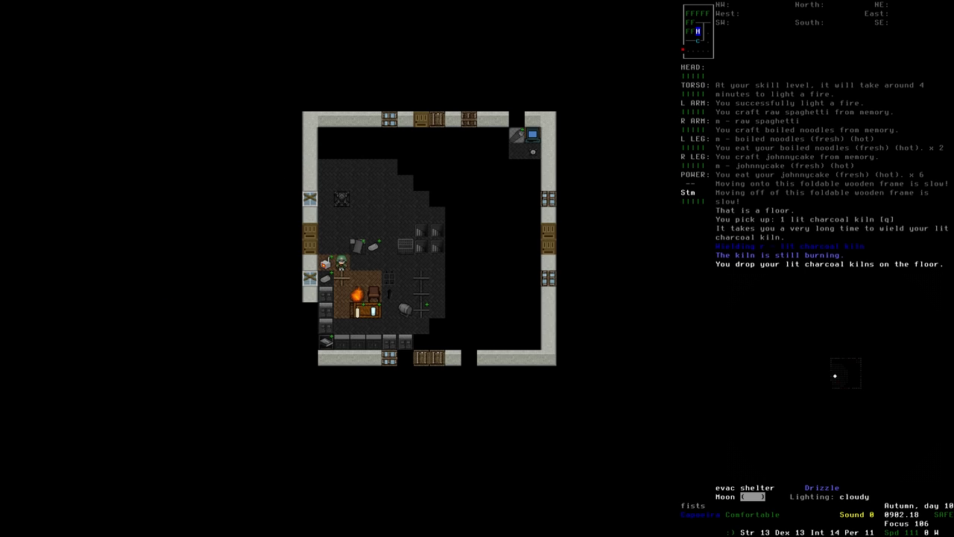
- From the barrel tile, move all vehicle parts off the east tile via the AIM screen
key(Down)
key(Down)
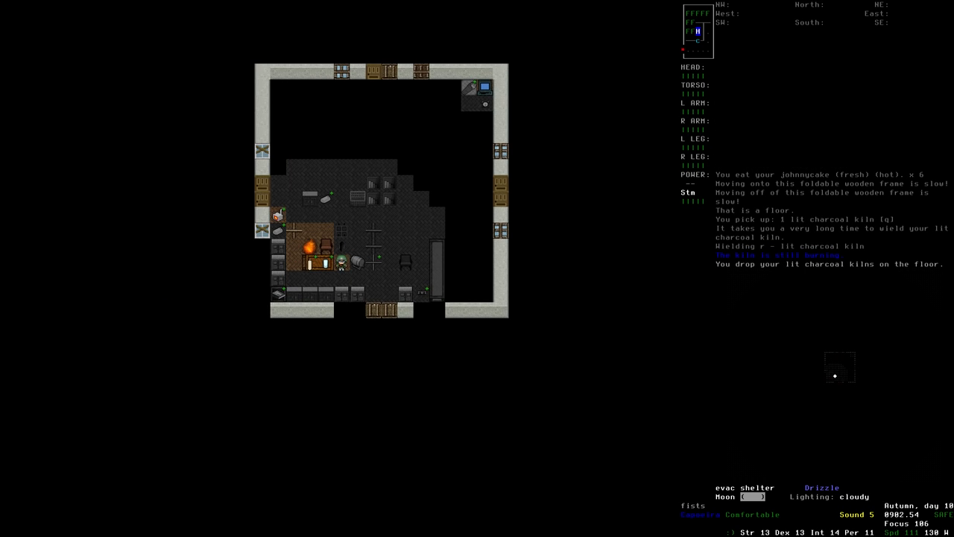
key(Right)
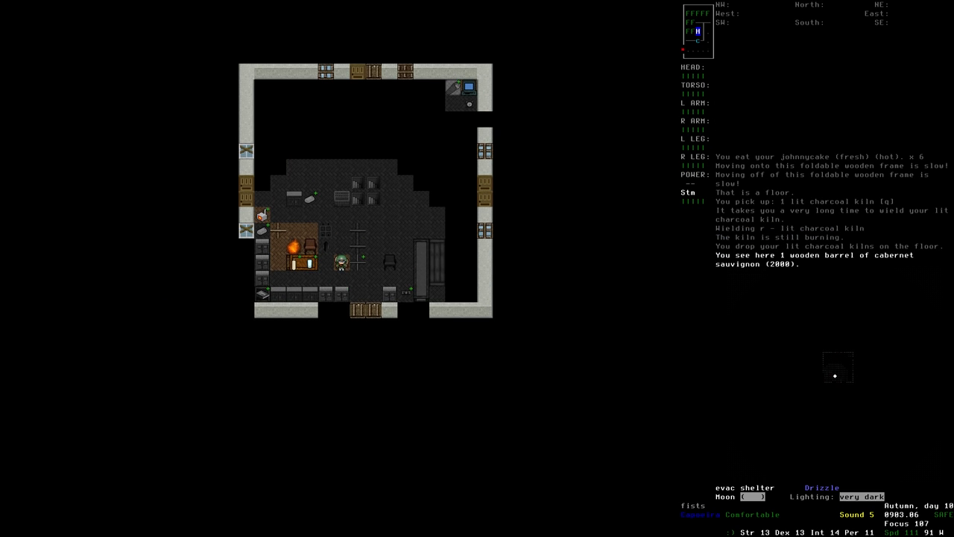
key(slash)
key(Tab)
key(6)
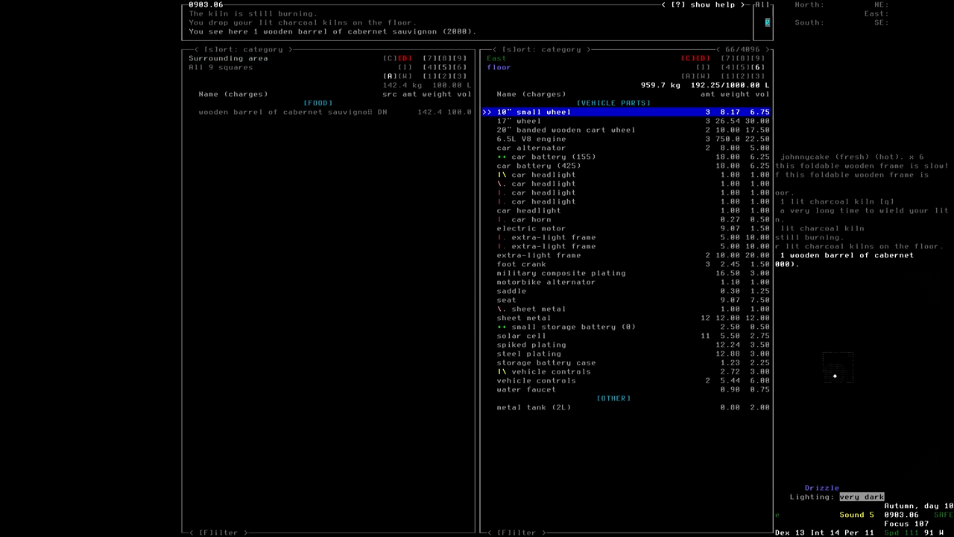
key(Tab)
key(8)
key(Tab)
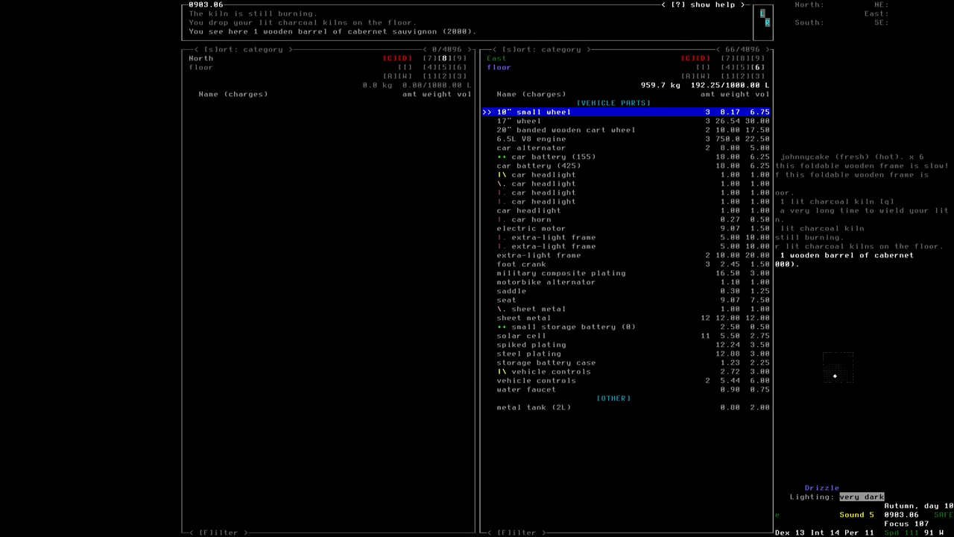
key(comma)
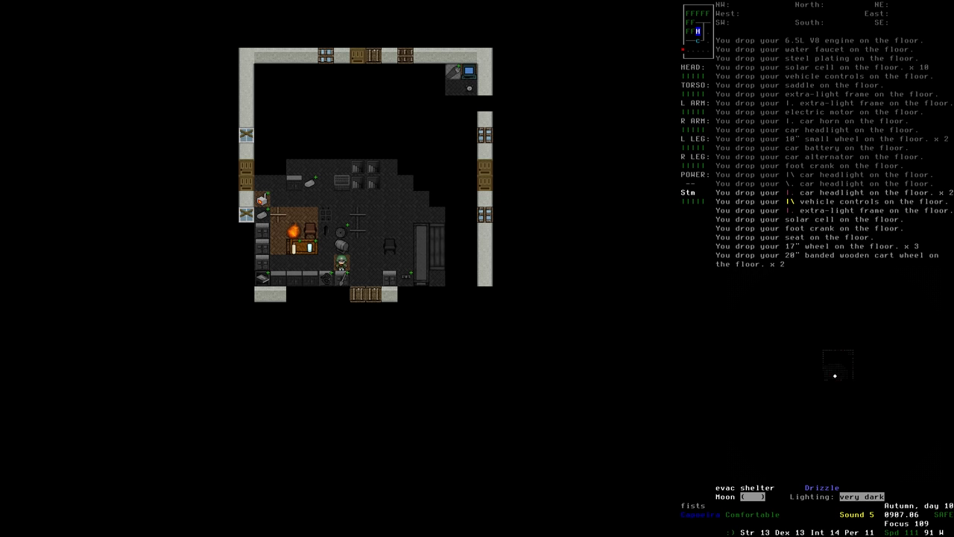
- At the Work Units vehicle, start installing a wooden frame in the empty spot beside the existing frame
key(9)
key(9)
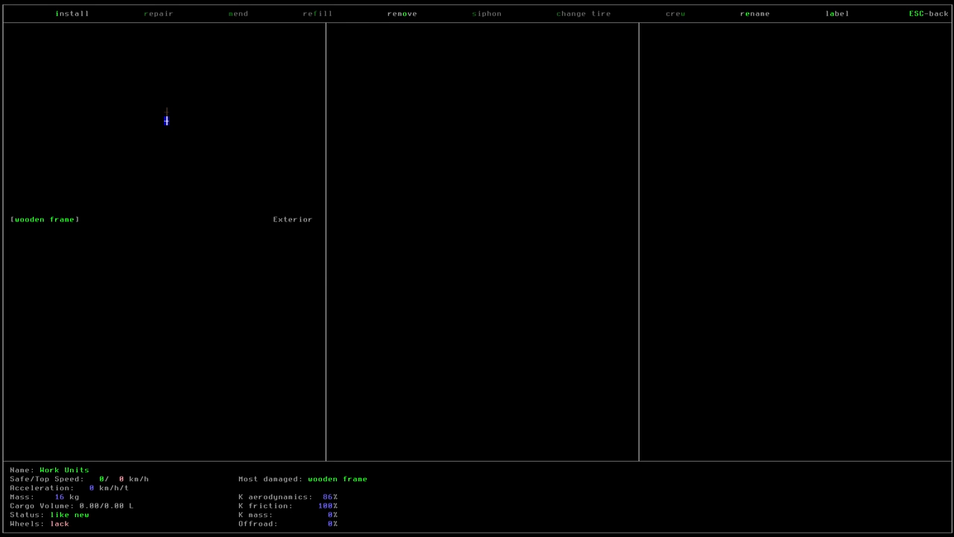
key(Down)
key(i)
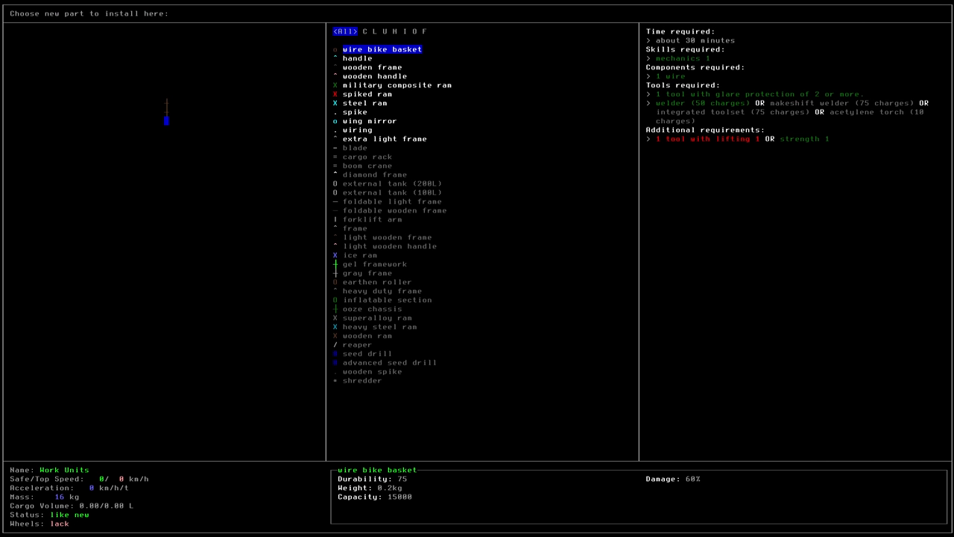
key(Down)
key(Down)
key(Return)
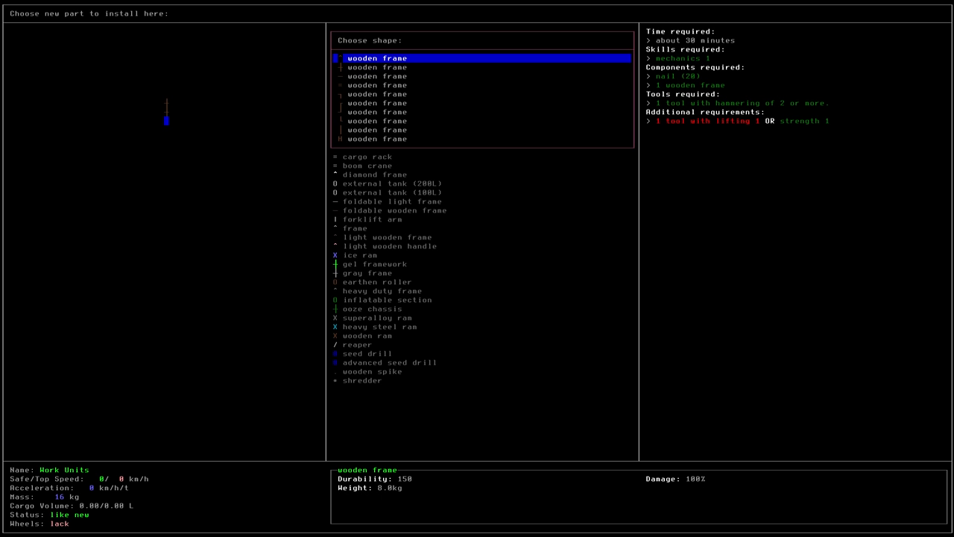
- Confirm the wooden frame shape for the Work Units, then walk onto the extra-light frame tile
key(Down)
key(Return)
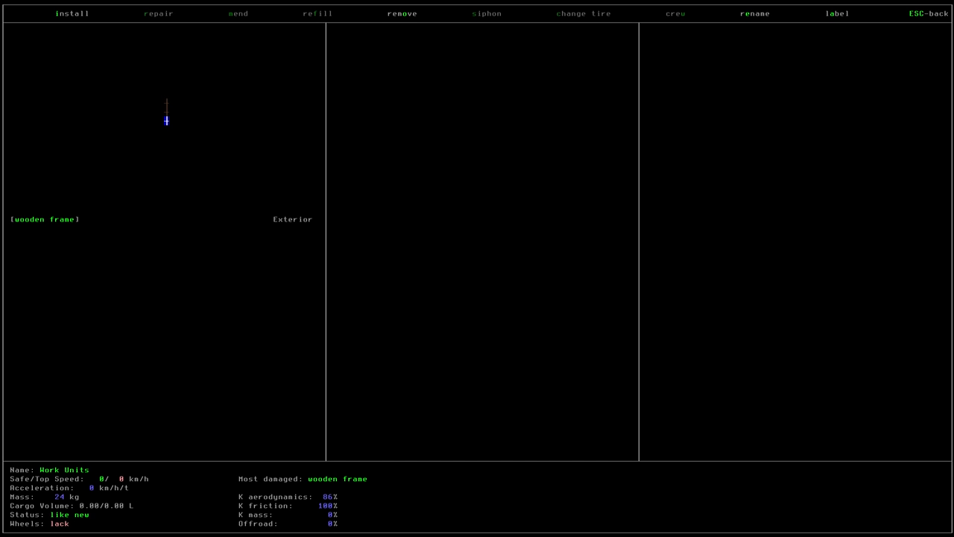
key(1)
key(2)
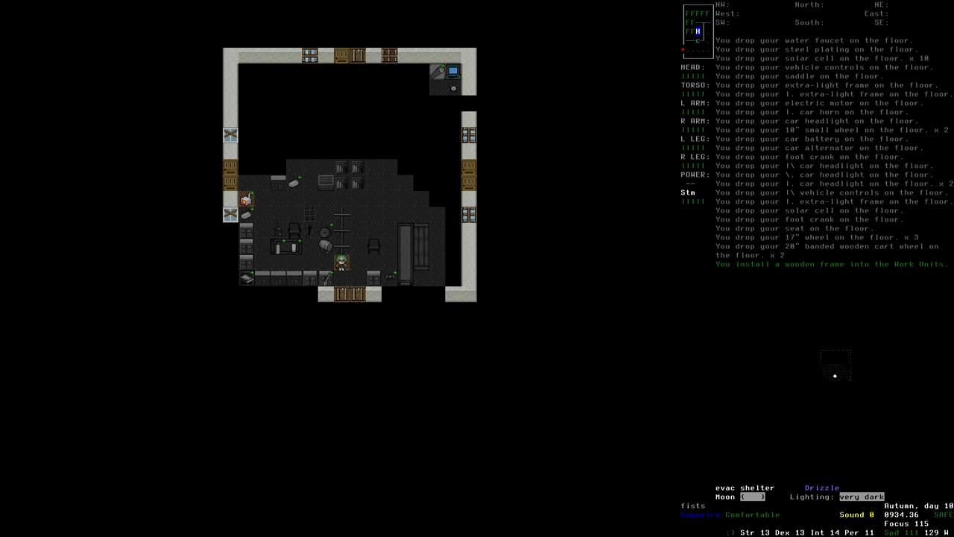
key(4)
key(7)
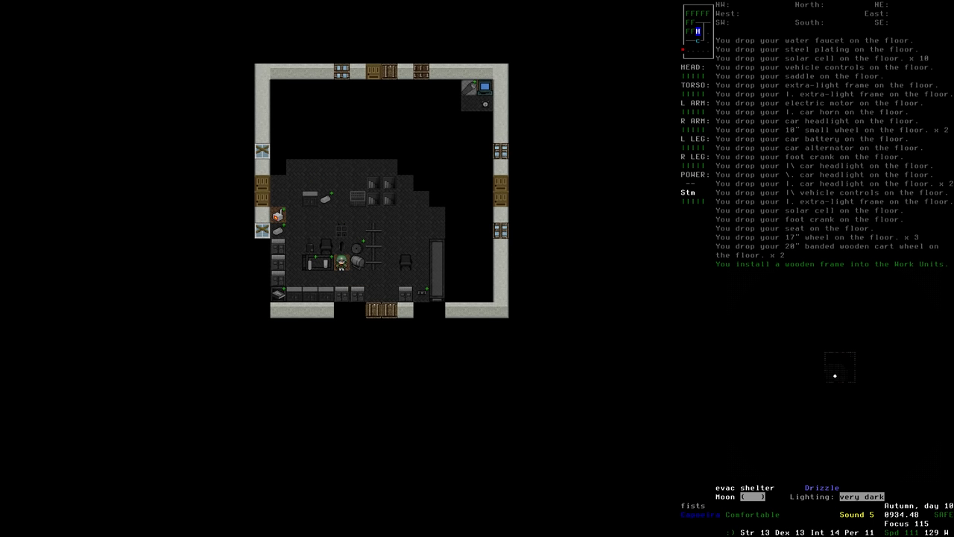
key(9)
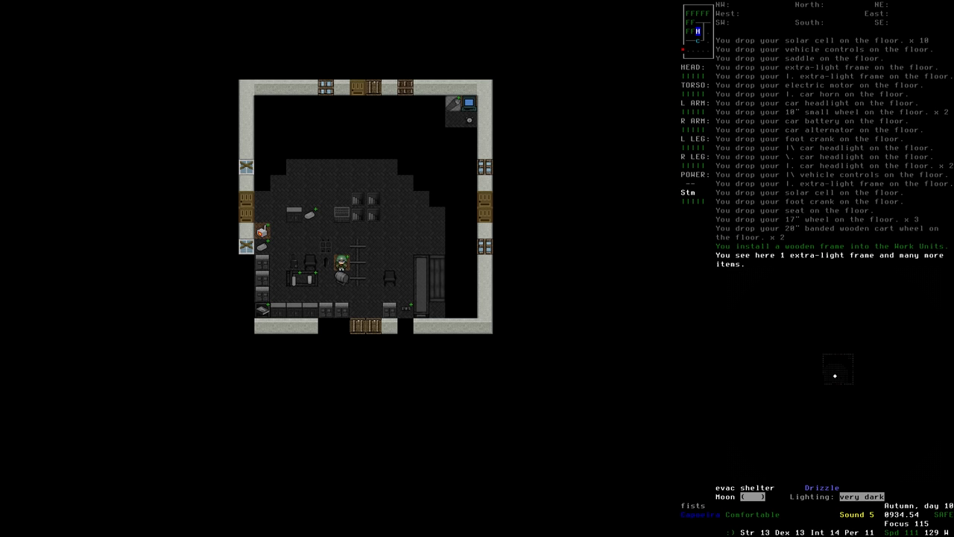
key(ampersand)
text(f)
text(forge)
key(Return)
key(Down)
key(Down)
key(Down)
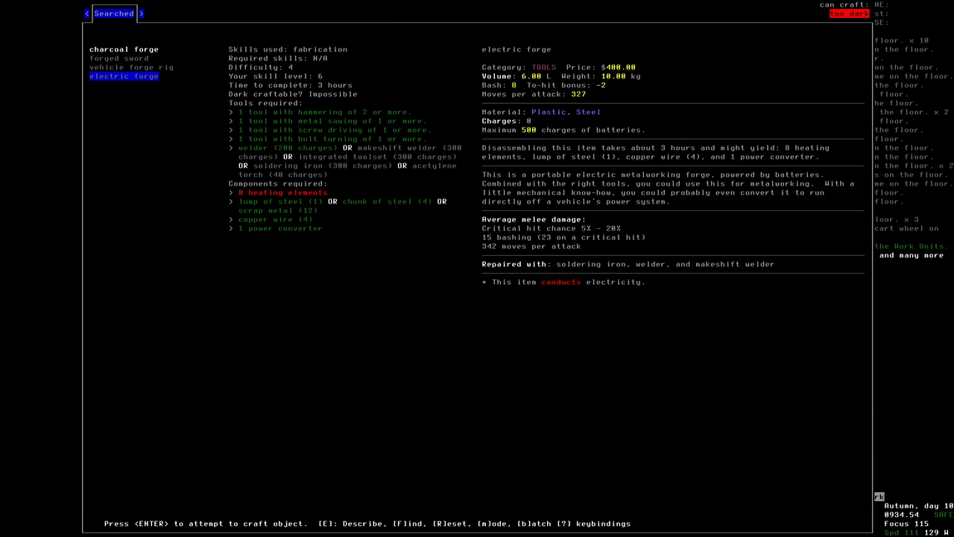
key(Up)
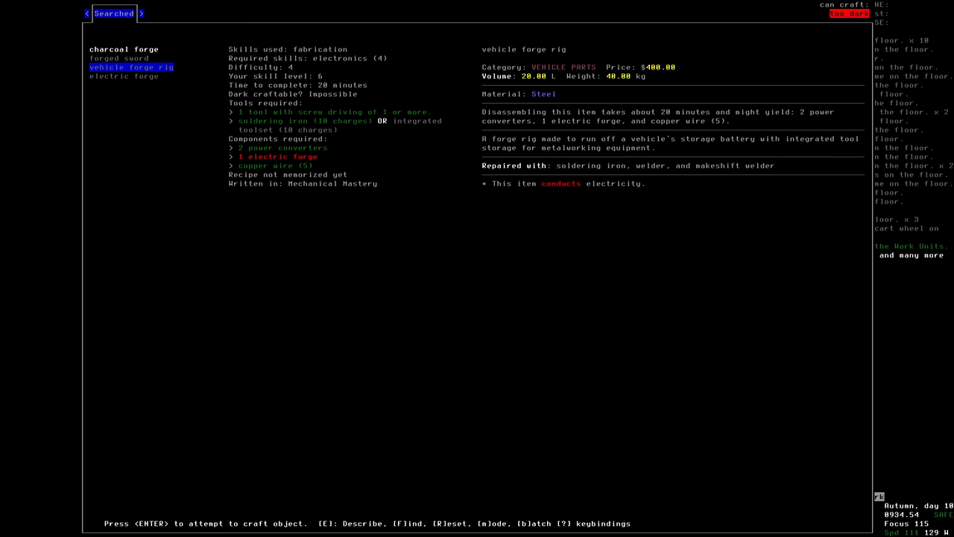
key(Down)
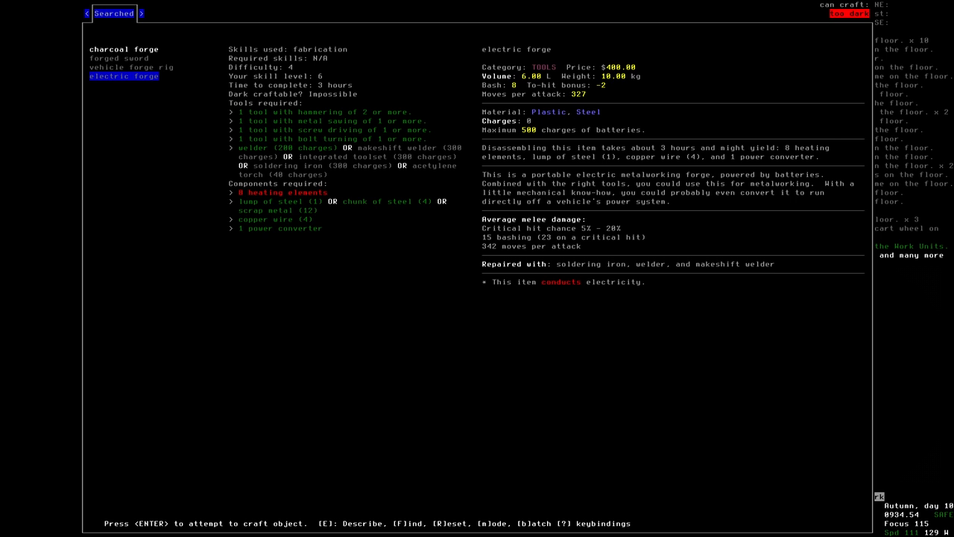
key(f)
key(BackSpace)
key(BackSpace)
key(BackSpace)
key(BackSpace)
key(BackSpace)
text(rig)
key(Return)
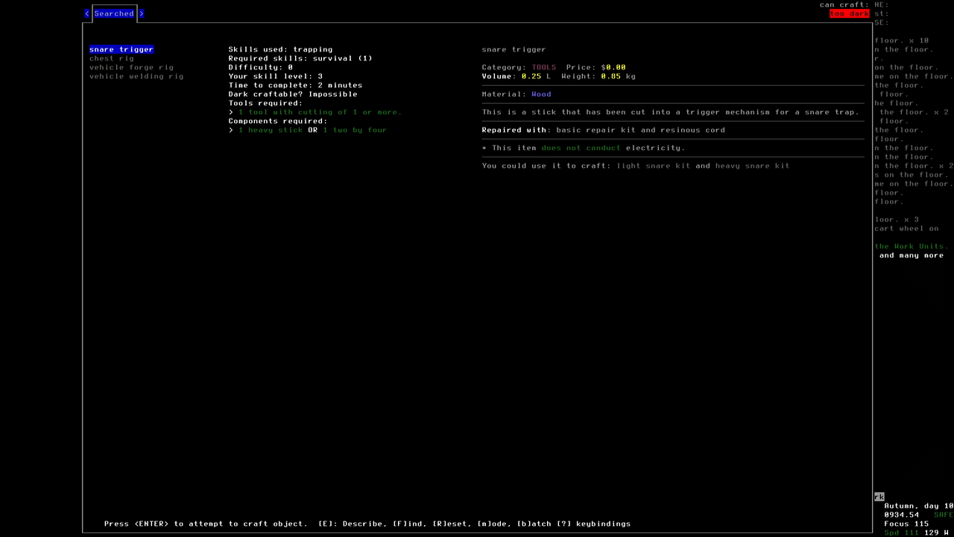
key(Down)
key(Down)
key(Down)
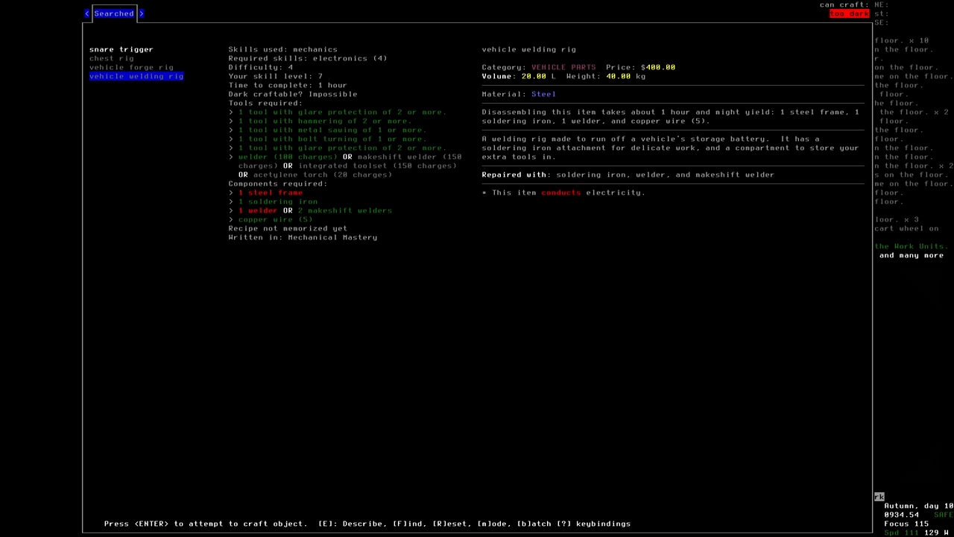
- Leave crafting, walk to the parked vehicles and glance at the Lifter's vehicle details
key(Escape)
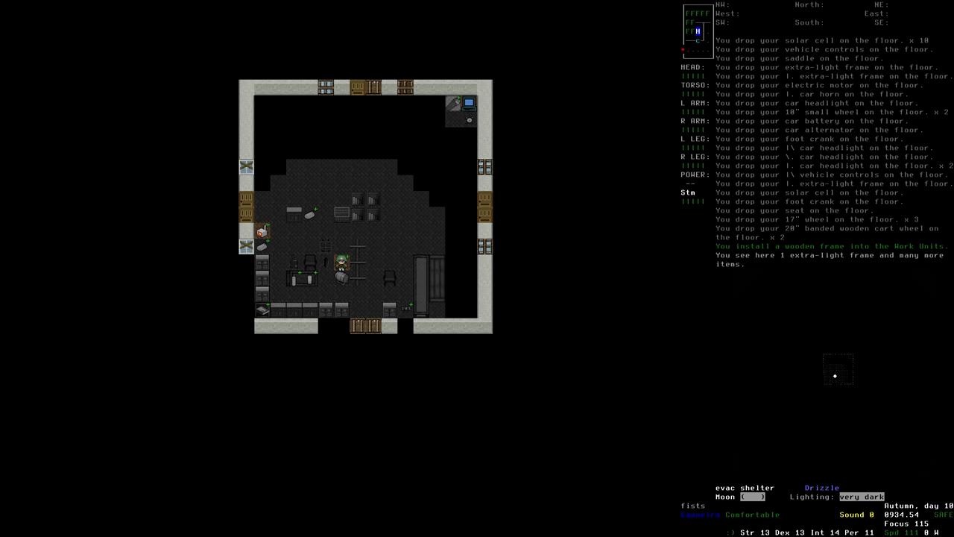
key(Up)
key(Up)
key(Up)
key(e)
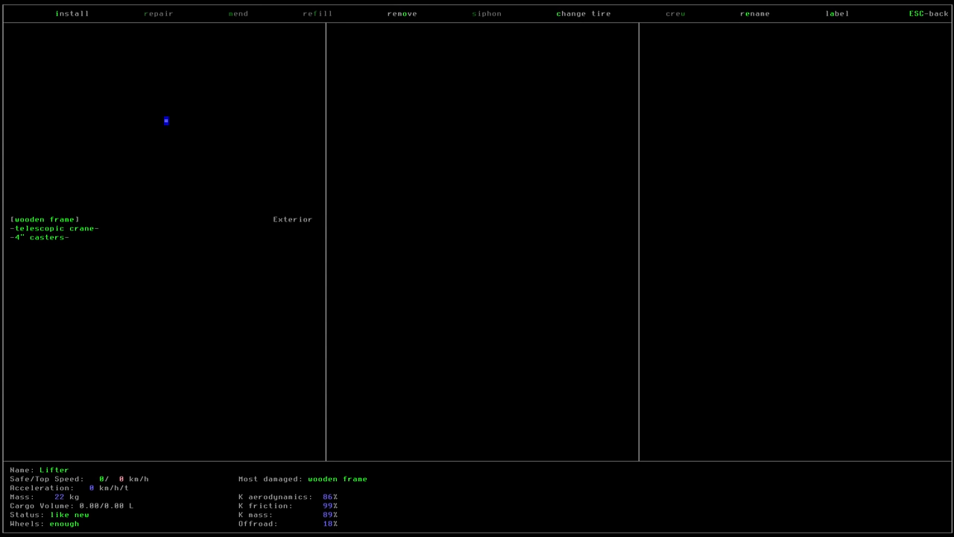
key(Escape)
- Remove the Portable Generator's 4" casters, motorbike battery, 7.5kW generator, engine and frame
key(Down)
key(Down)
key(e)
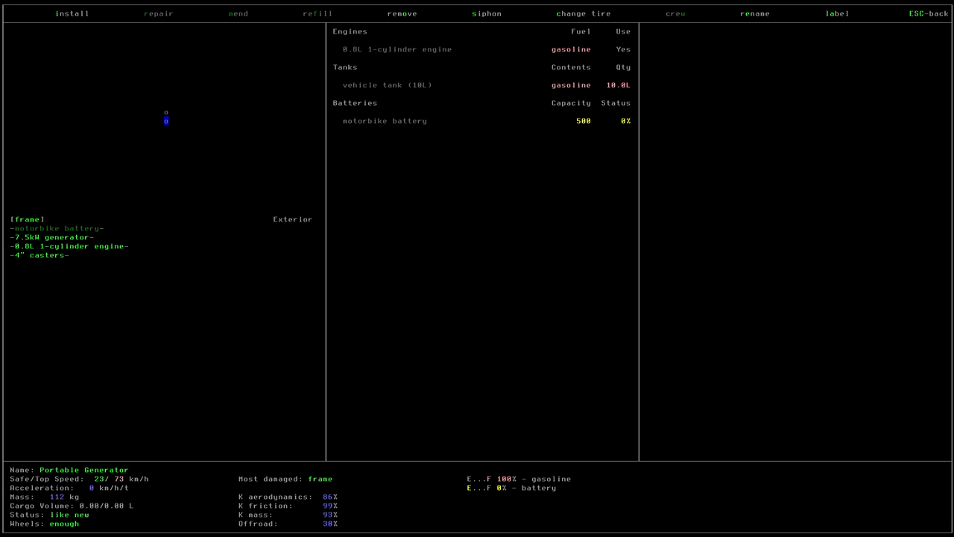
key(o)
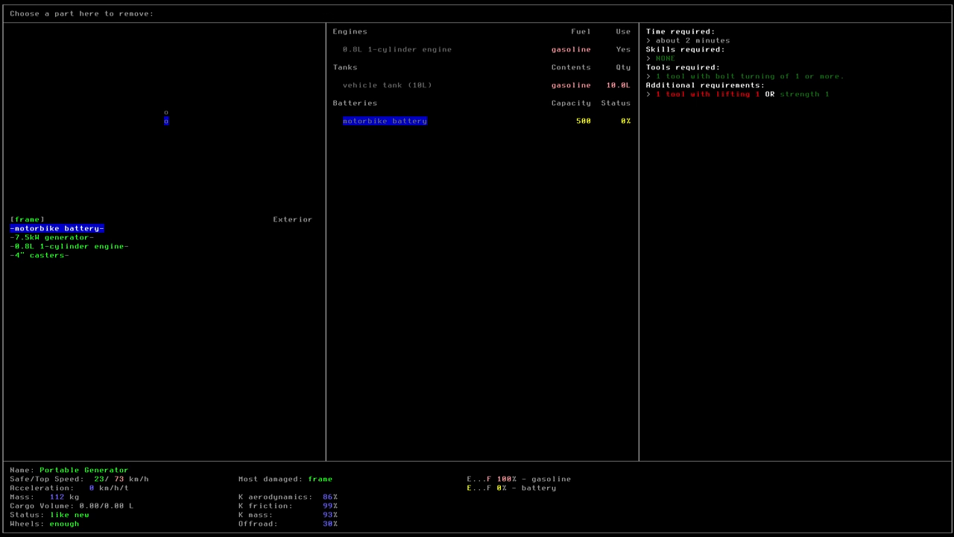
key(Down)
key(Down)
key(Down)
key(Return)
key(Return)
key(Return)
key(Return)
key(Return)
key(Escape)
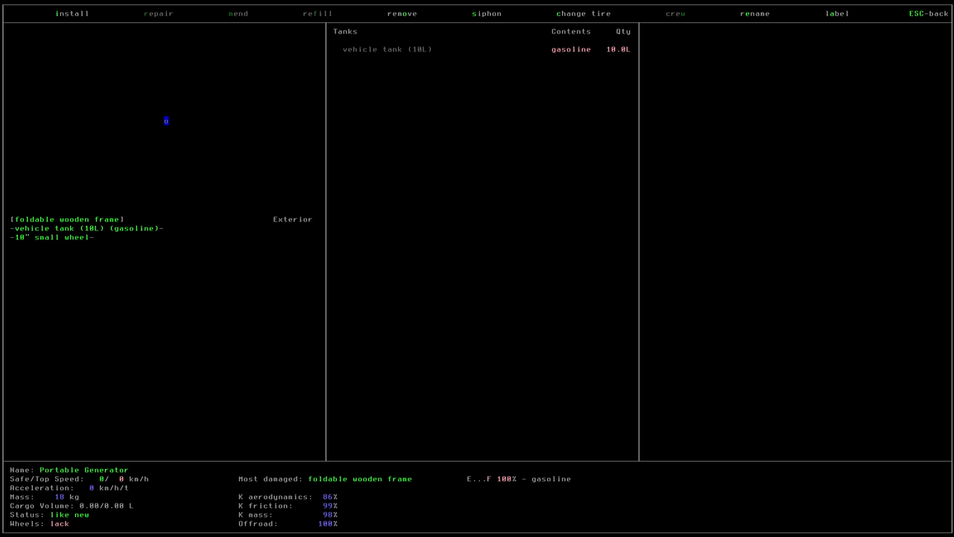
- Walk west and craft a wooden frame from the 'frame' recipe search
key(o)
key(Return)
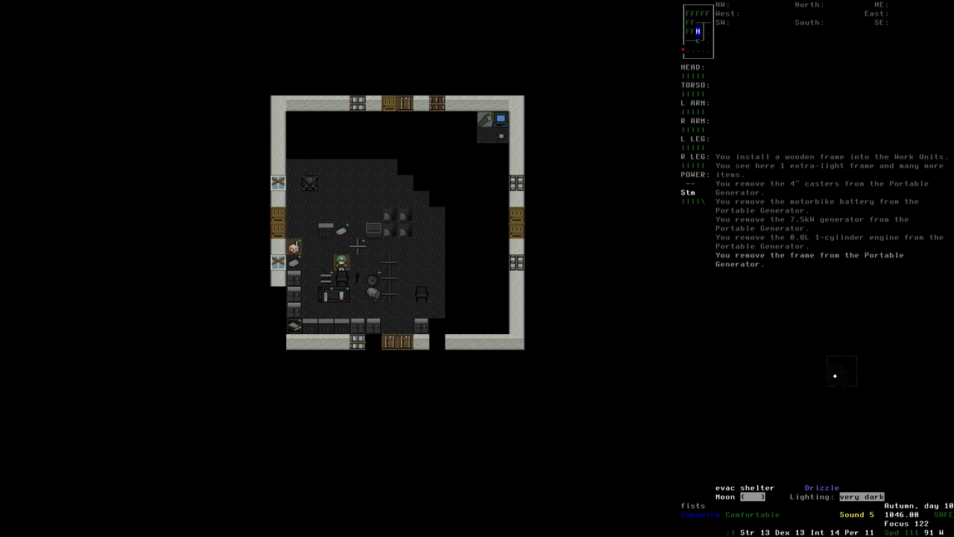
key(Left)
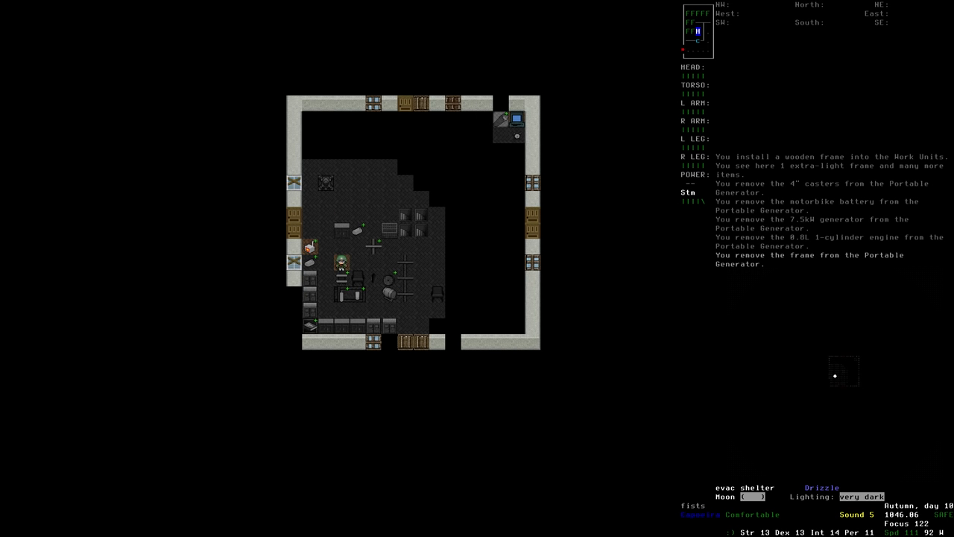
key(Left)
key(ampersand)
key(slash)
text(frame)
key(Return)
key(Return)
key(Right)
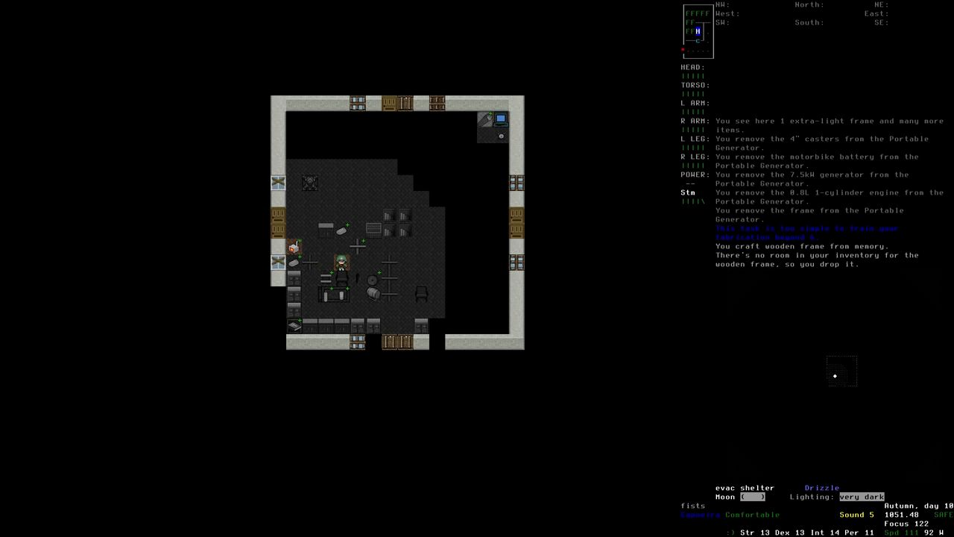
- Check the floor items, then examine the Portable Generator's vehicle screen
key(g)
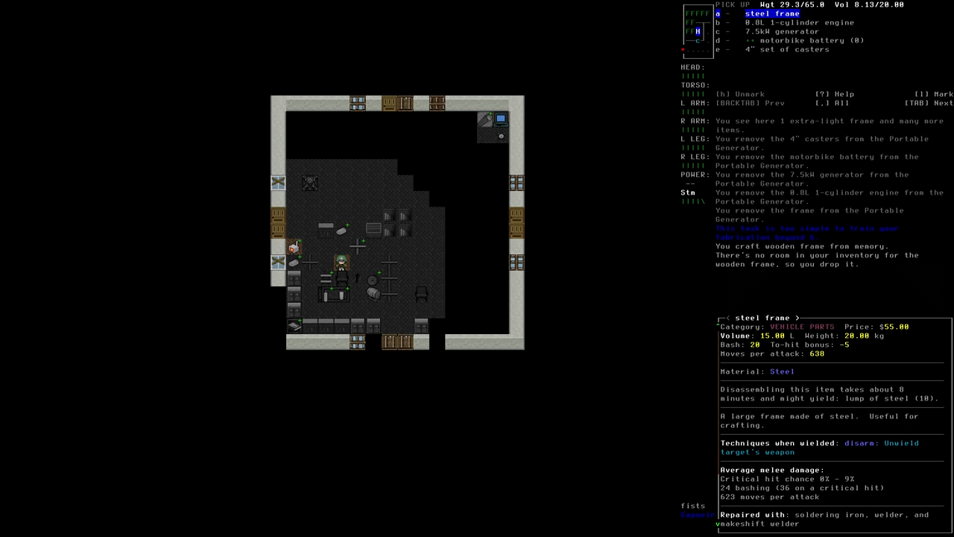
key(Escape)
key(e)
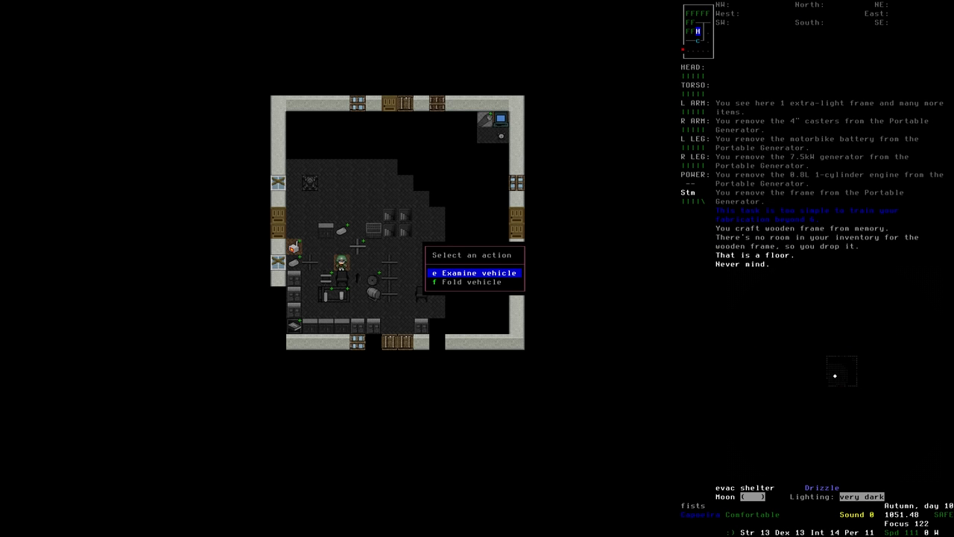
key(e)
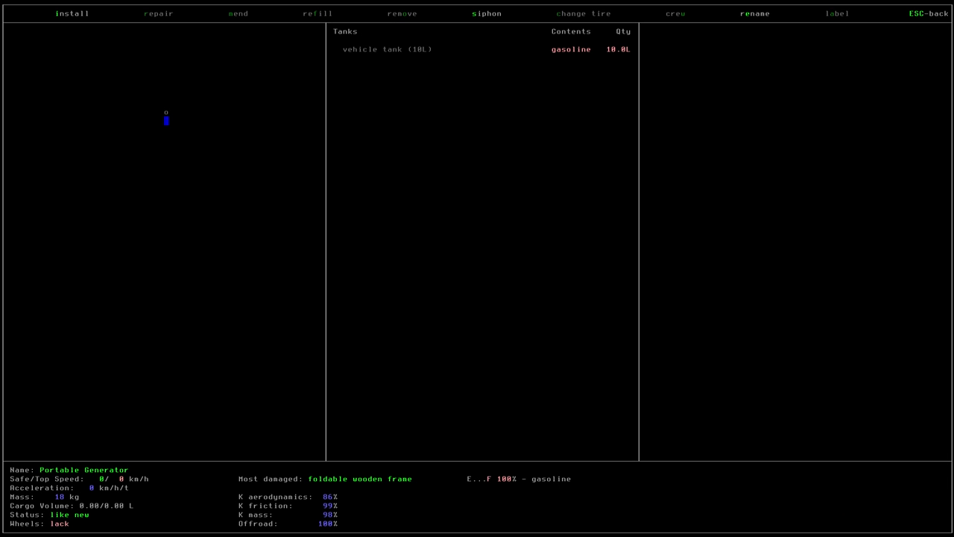
- Install a wooden frame with the first shape into the Portable Generator
key(i)
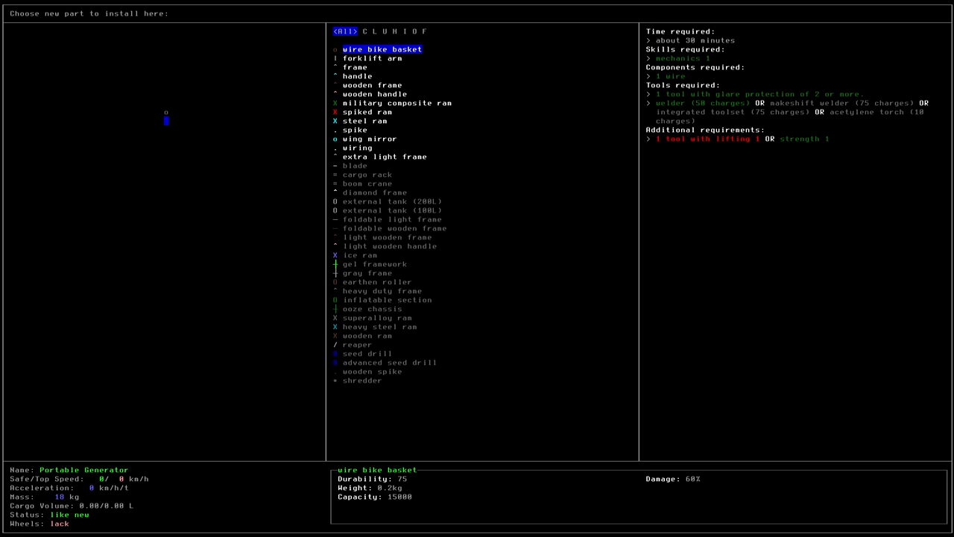
key(Down)
key(Down)
key(Down)
key(Down)
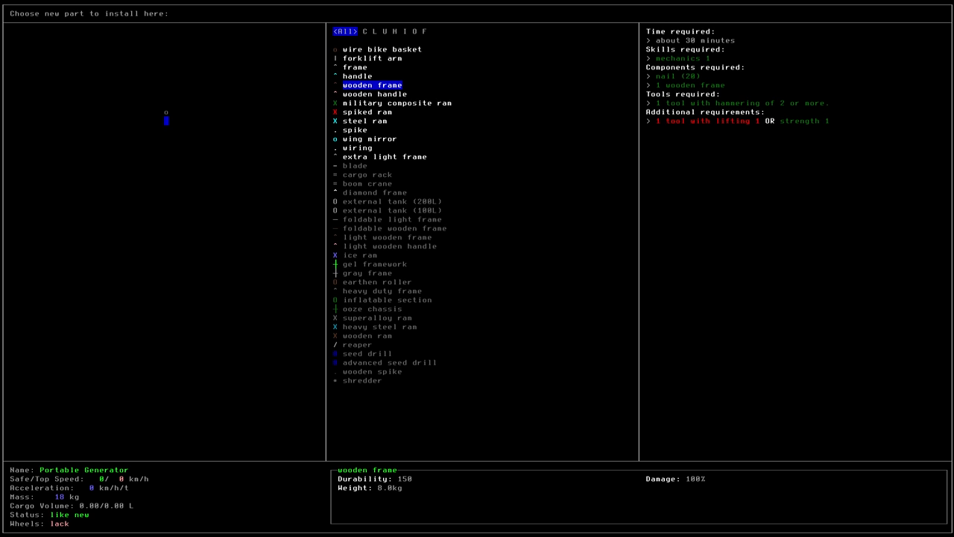
key(Return)
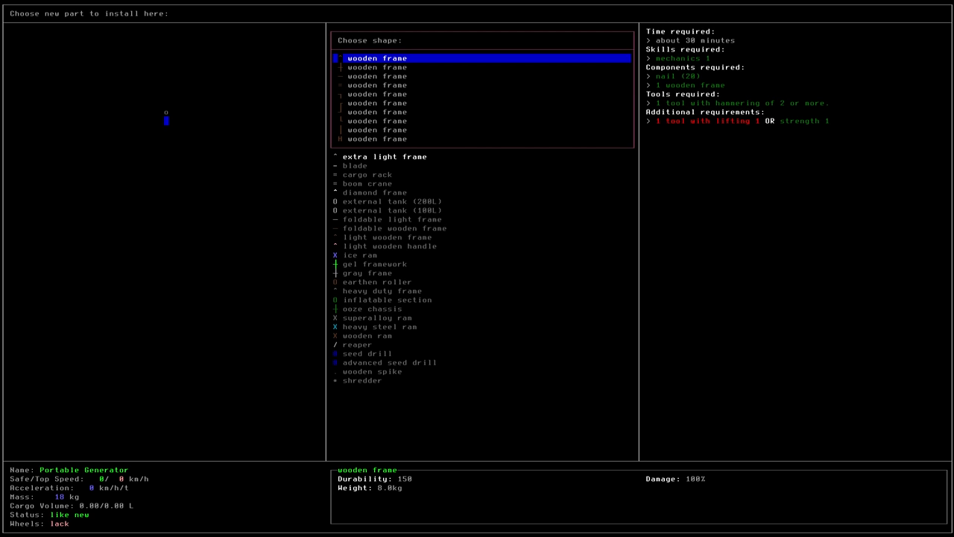
key(Return)
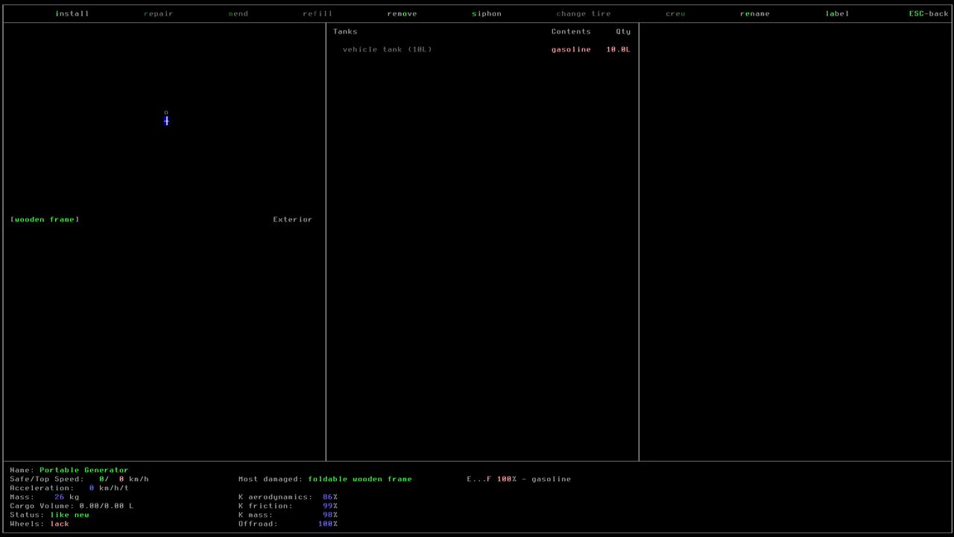
- Back out of the vehicle screen and list the floor items to pick up
key(i)
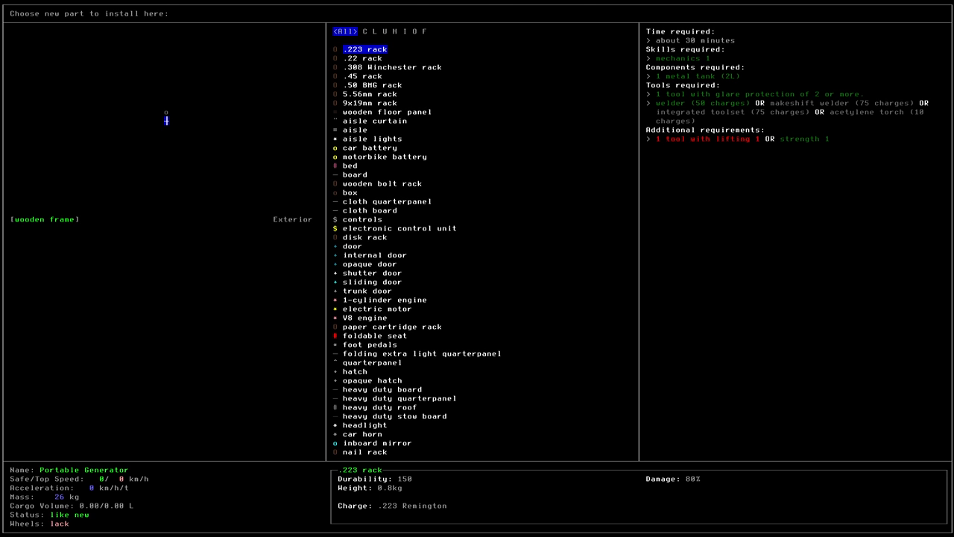
key(Escape)
key(Escape)
key(g)
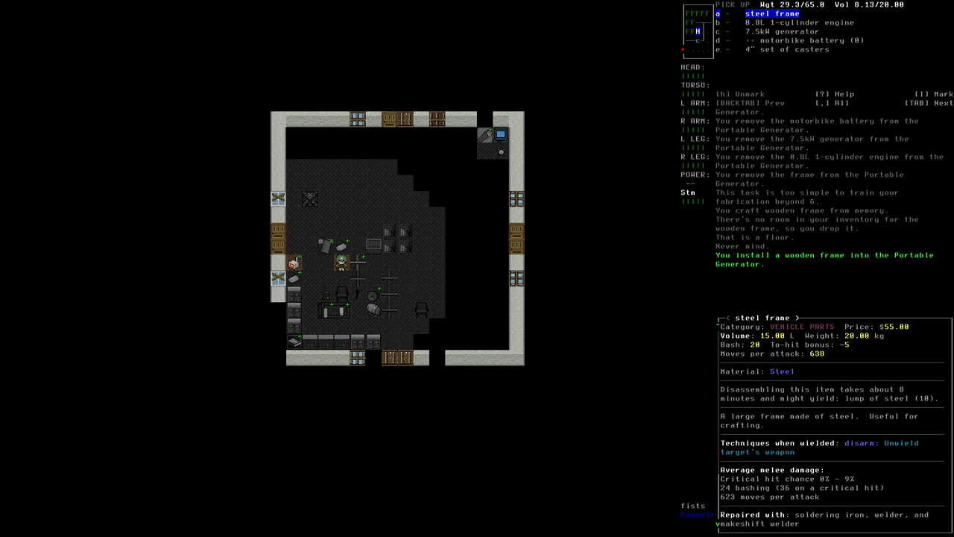
- Examine the Portable Generator and install the motorbike battery
key(Escape)
key(e)
key(l)
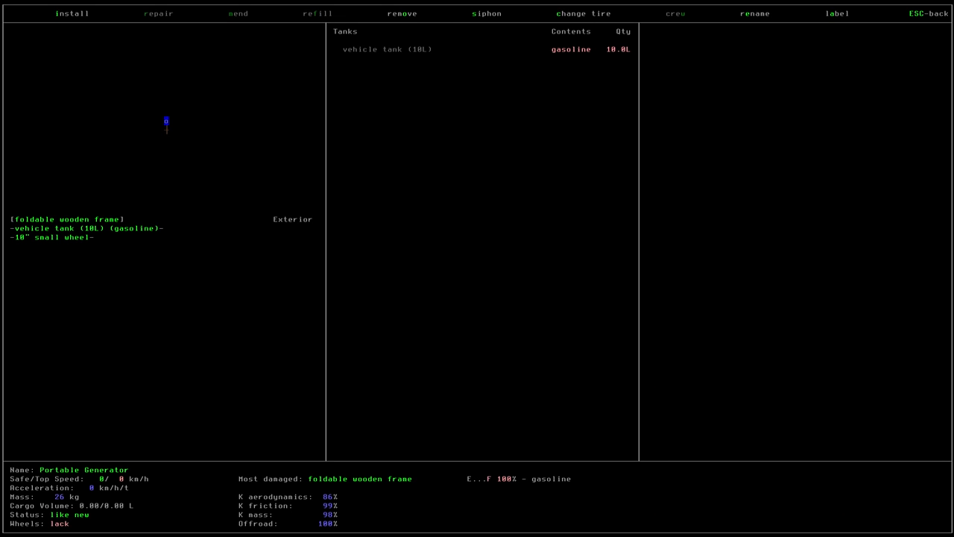
key(i)
key(Tab)
key(Down)
key(Down)
key(Down)
key(Down)
key(Return)
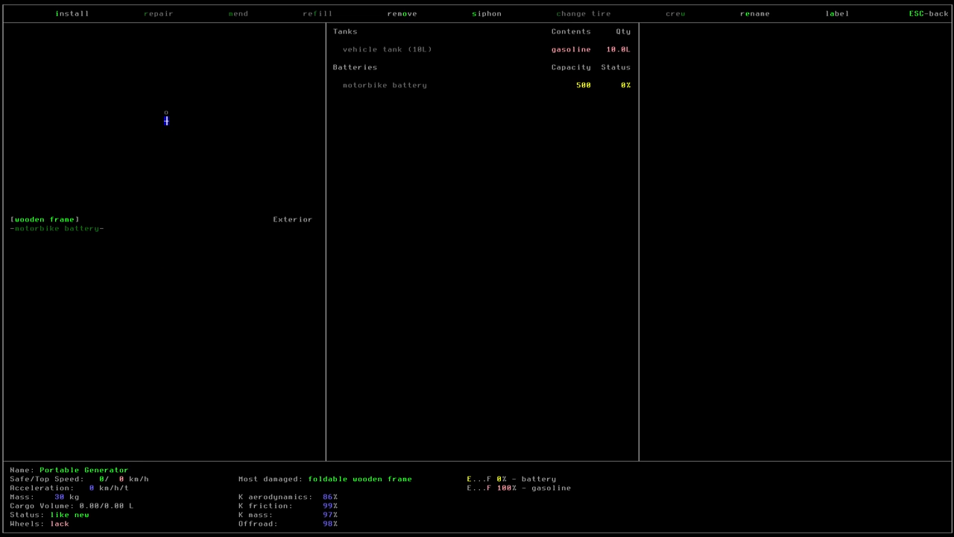
- Browse the installable parts and fit the 4" casters onto the wooden frame
key(i)
key(Down)
key(Down)
key(Down)
key(Down)
key(Down)
key(Down)
key(Down)
key(Tab)
key(Down)
key(Down)
key(Down)
key(Down)
key(Down)
key(Down)
key(Down)
key(Down)
key(Down)
key(Down)
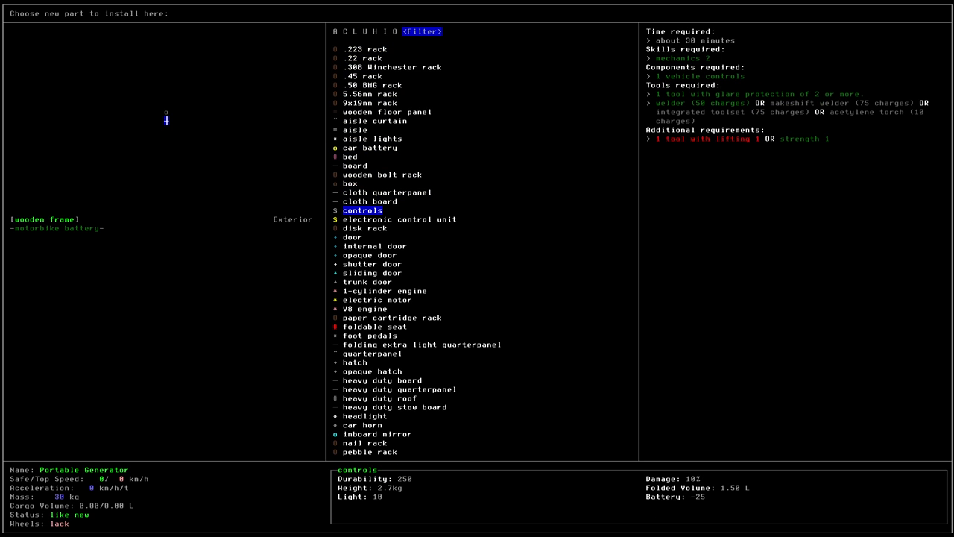
key(Down)
key(Down)
key(Down)
key(Down)
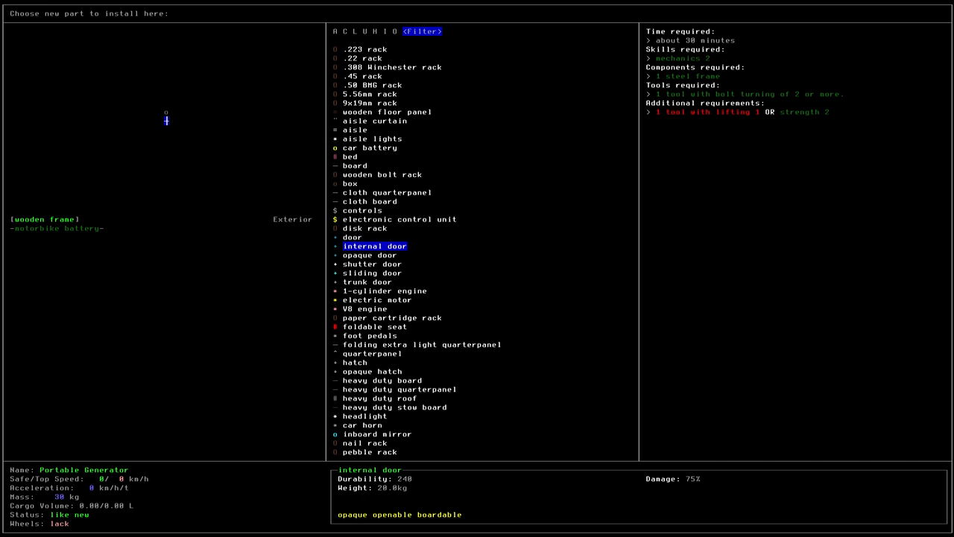
key(Down)
key(Down)
key(Down)
key(Down)
key(Down)
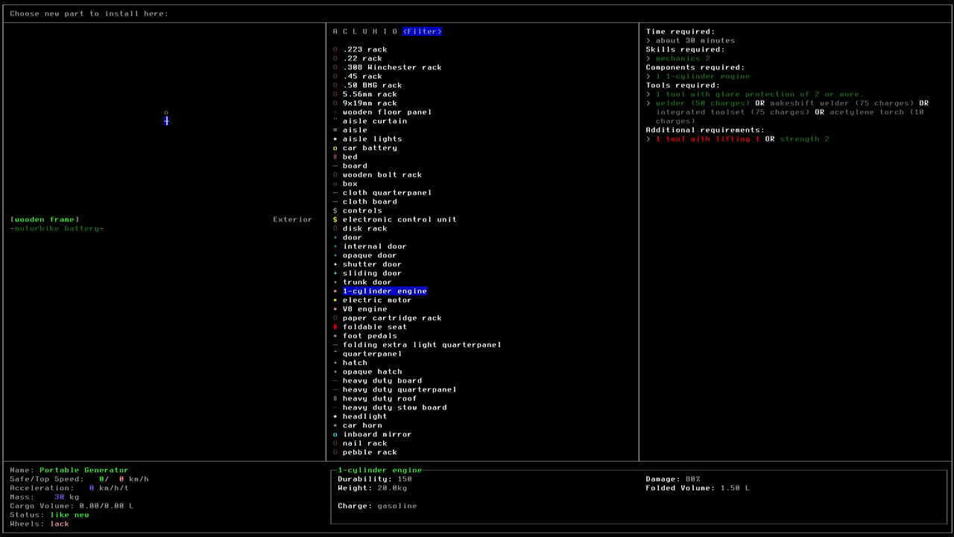
key(Down)
key(Down)
key(Down)
key(Down)
key(Down)
key(Down)
key(Down)
key(Down)
key(Down)
key(Down)
key(Down)
key(Down)
key(Down)
key(Down)
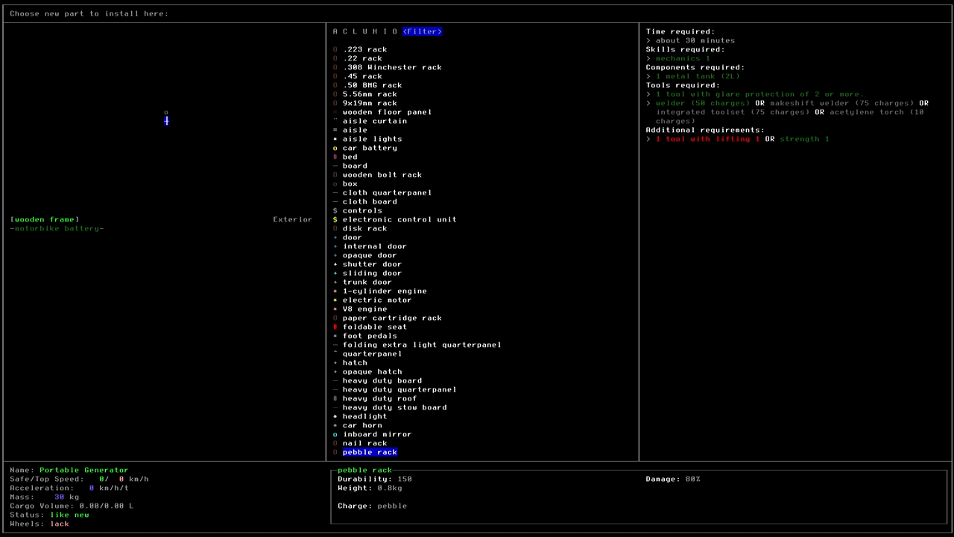
key(Down)
key(Down)
key(Down)
key(Down)
key(Down)
key(Down)
key(Down)
key(Down)
key(Down)
key(Down)
key(Down)
key(Down)
key(Down)
key(Down)
key(Down)
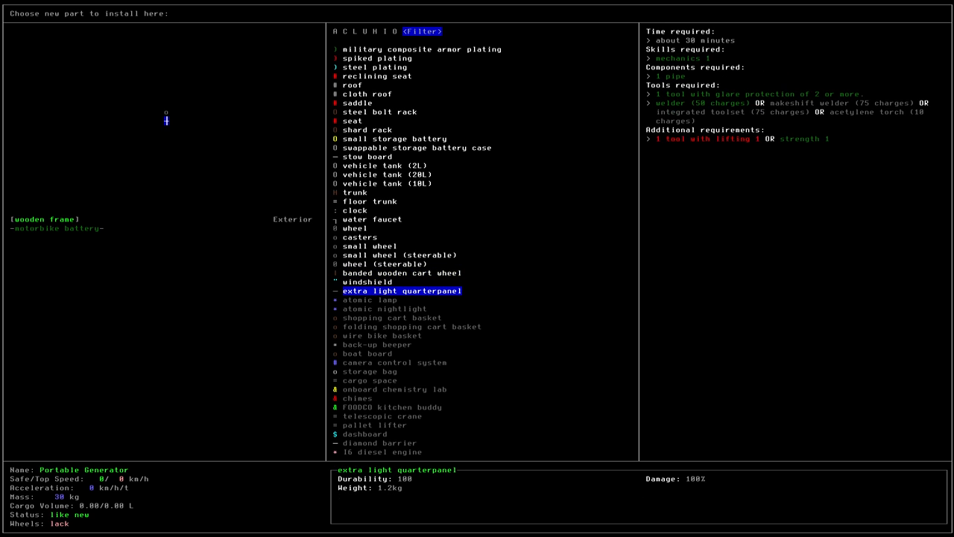
key(Up)
key(Up)
key(Up)
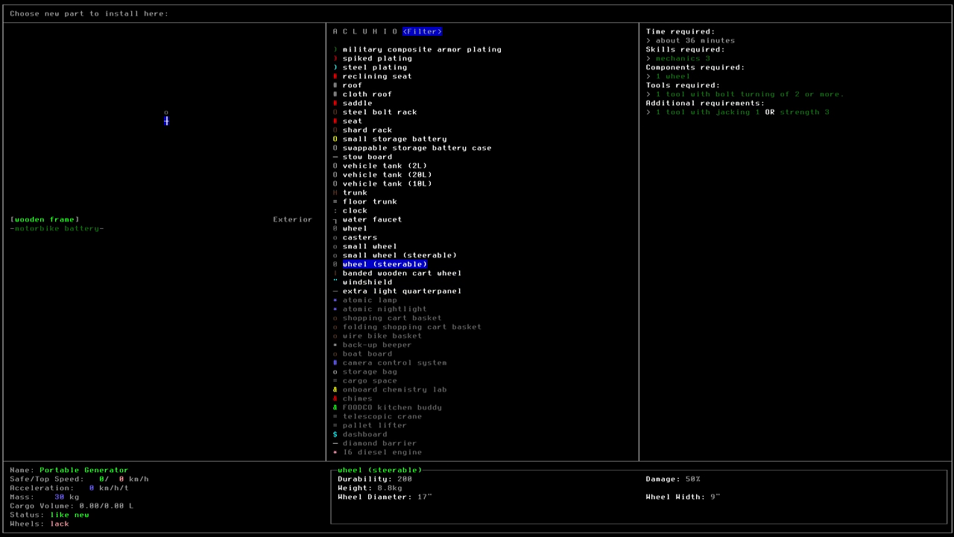
key(Up)
key(Up)
key(Return)
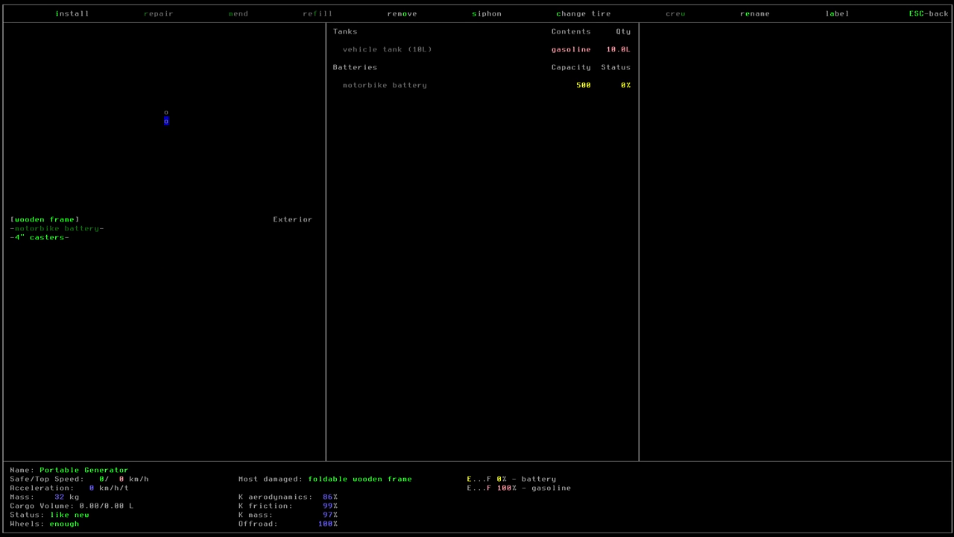
- Review the remaining installable parts, including the 1-cylinder engine requirements, then back out
key(i)
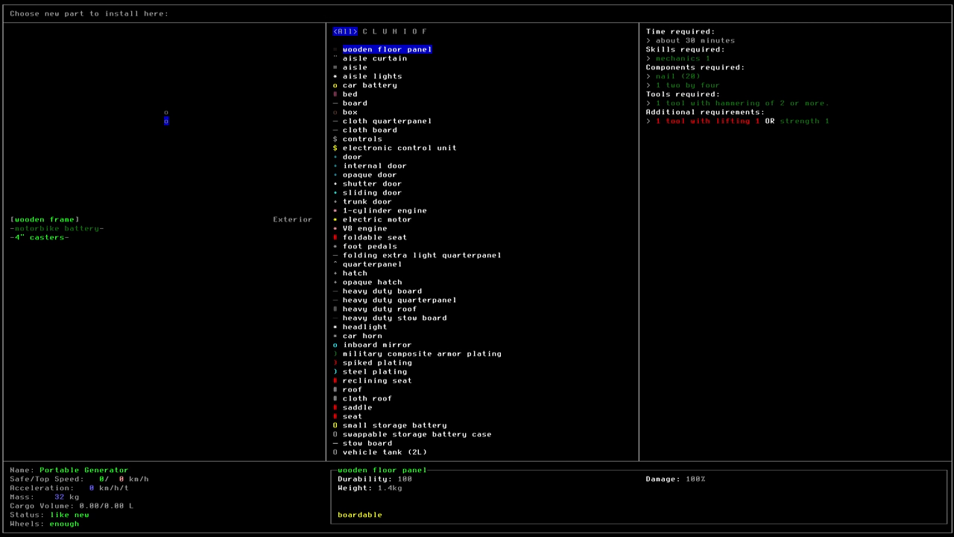
key(Left)
key(Down)
key(Down)
key(Down)
key(Down)
key(Down)
key(Down)
key(Down)
key(Down)
key(Down)
key(Down)
key(Down)
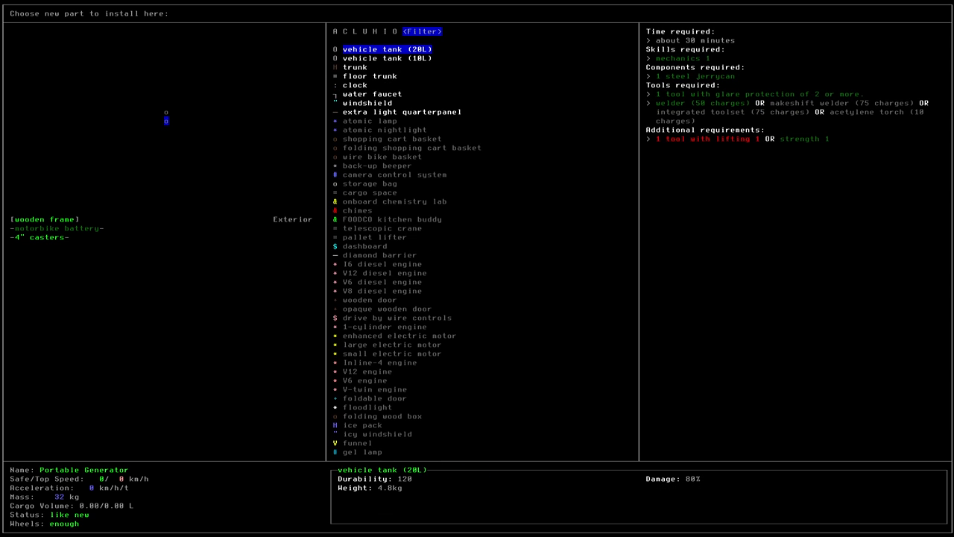
key(Down)
key(Down)
key(Down)
key(Down)
key(Down)
key(Down)
key(Down)
key(Up)
key(Up)
key(Up)
key(Up)
key(Up)
key(Up)
key(Up)
key(Up)
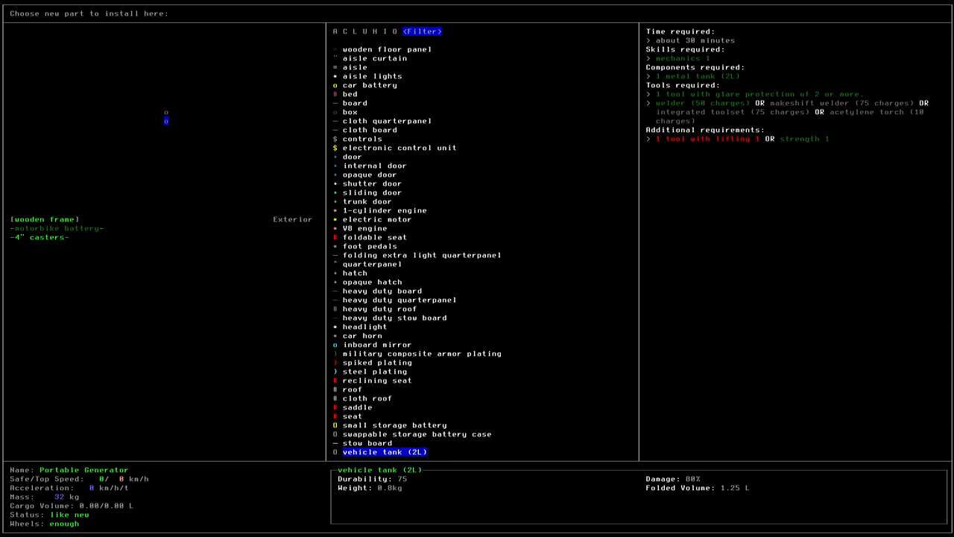
key(Up)
key(Up)
key(Up)
key(Up)
key(Up)
key(Up)
key(Up)
key(Up)
key(Up)
key(Up)
key(Up)
key(Up)
key(Up)
key(Up)
key(Up)
key(Up)
key(Up)
key(Up)
key(Up)
key(Up)
key(Up)
key(Up)
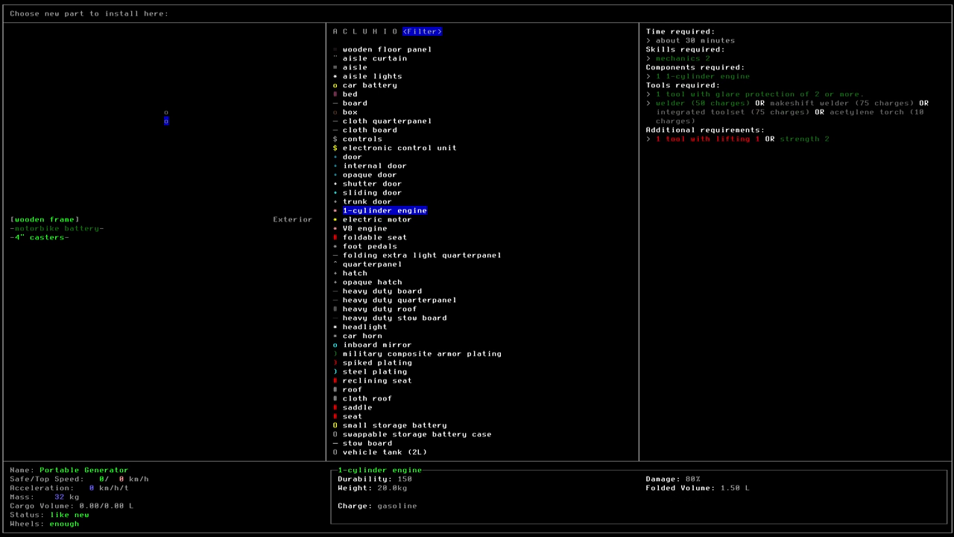
key(Up)
key(Up)
key(Up)
key(Up)
key(Up)
key(Up)
key(Up)
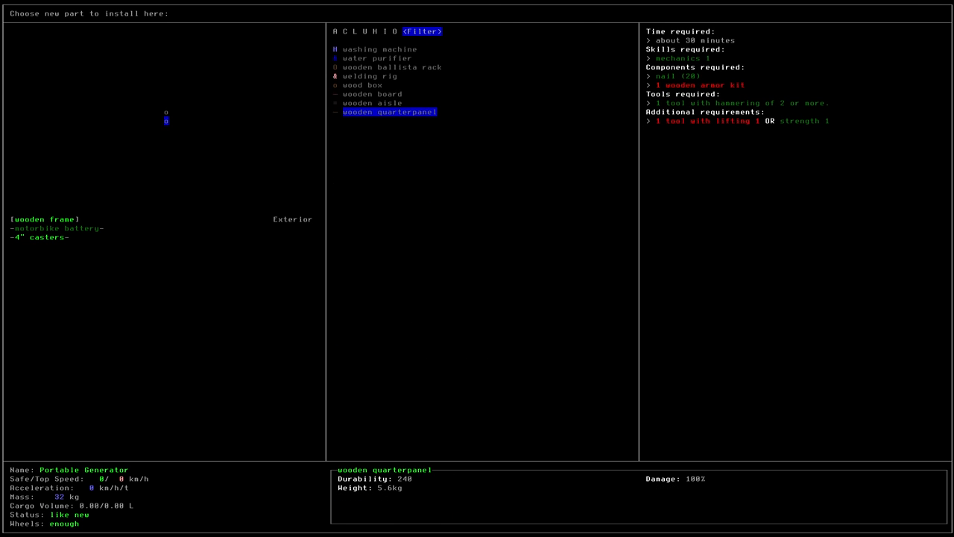
key(Escape)
key(Escape)
- Inspect the 7.5kW generator and 0.8L 1-cylinder engine in the pick-up list, then leave it
key(g)
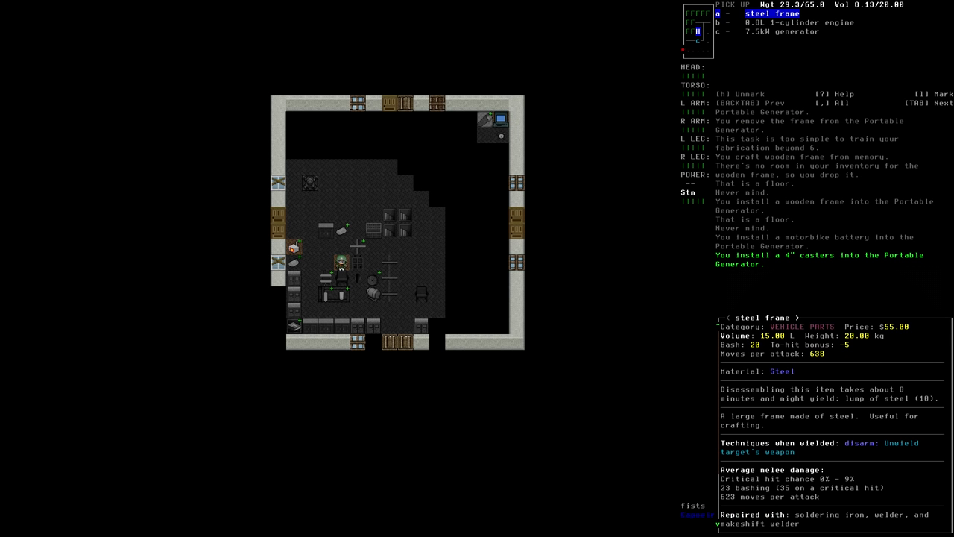
key(Down)
key(Down)
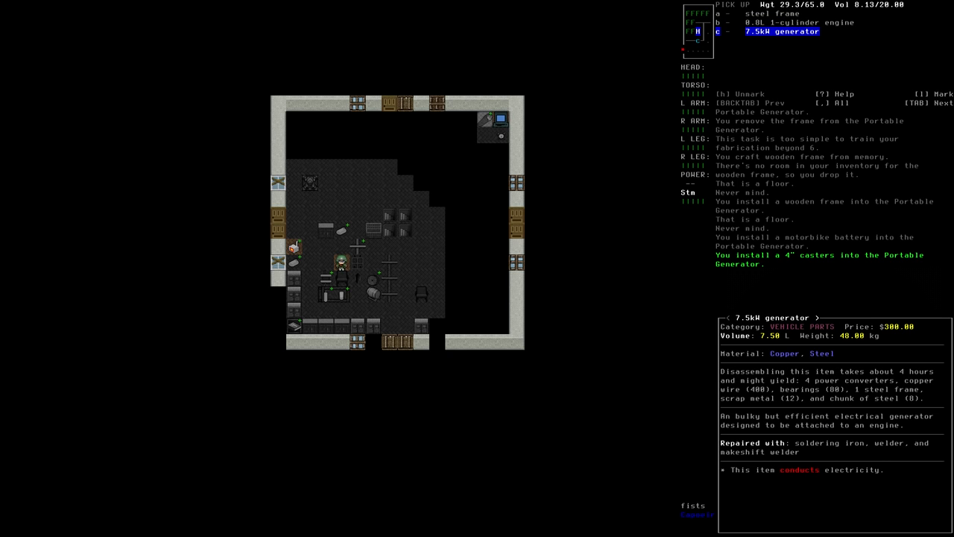
key(Up)
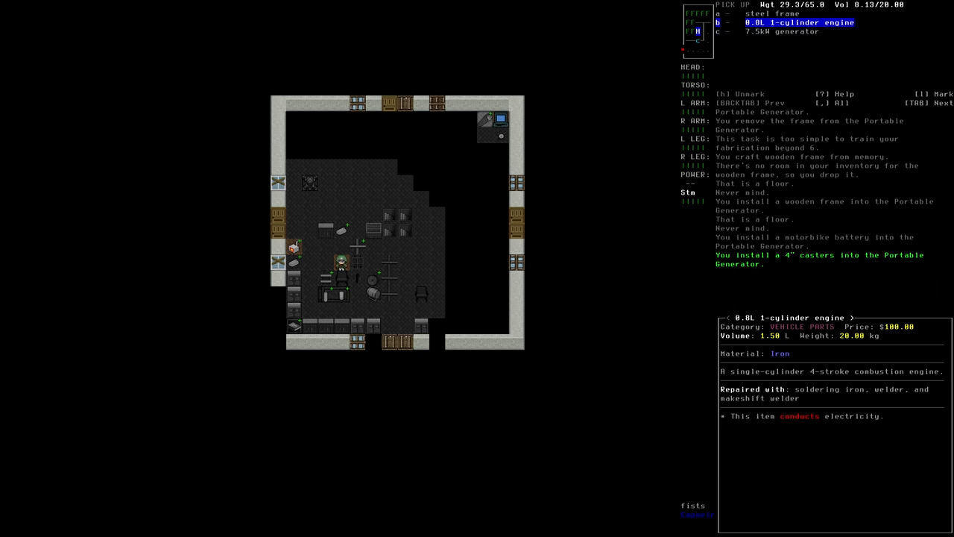
key(Escape)
- Install the 0.8L 1-cylinder engine onto the Portable Generator's wooden frame tile
key(e)
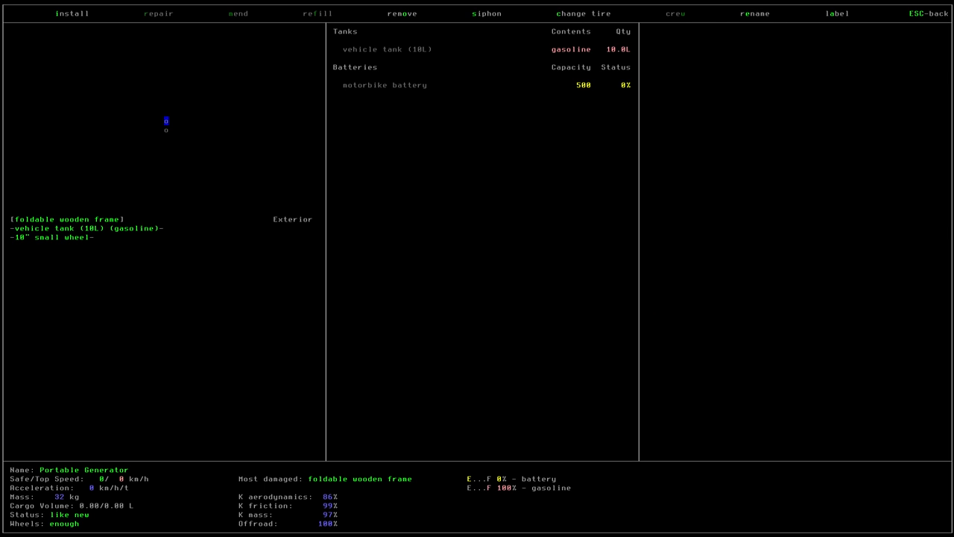
key(Up)
key(i)
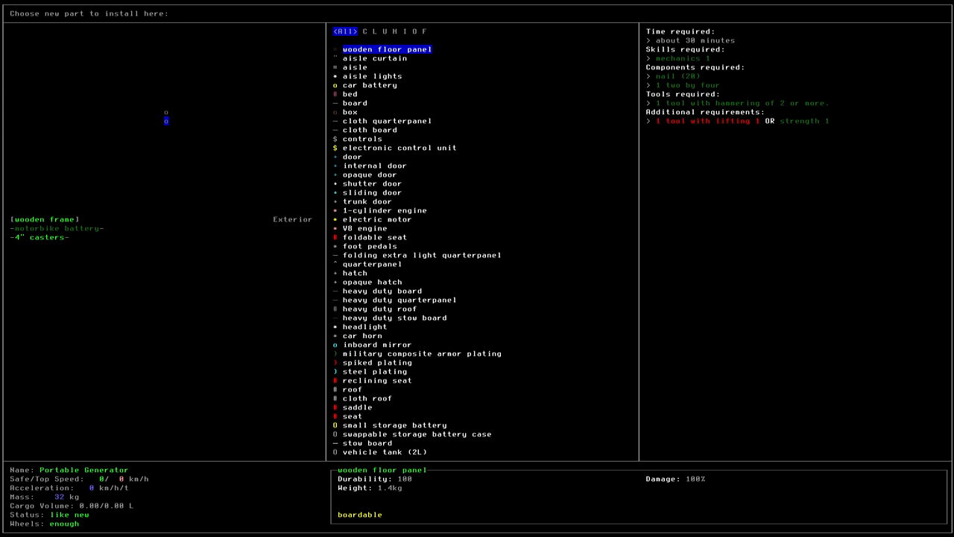
key(Tab)
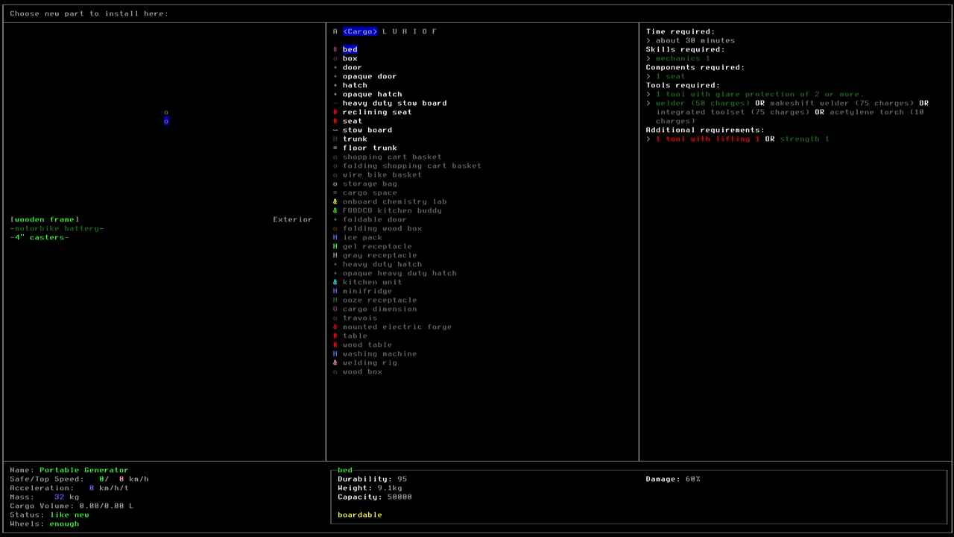
key(Tab)
key(Tab)
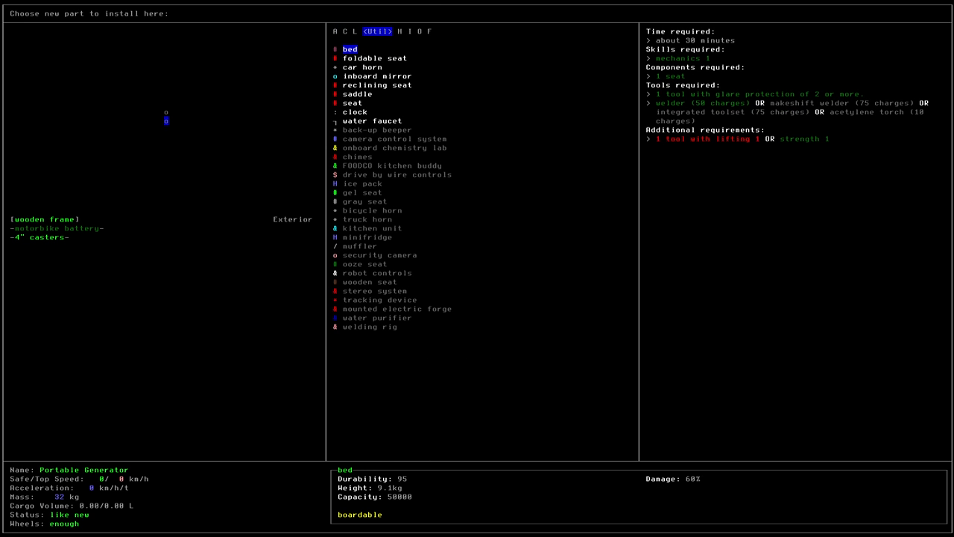
key(Tab)
key(Tab)
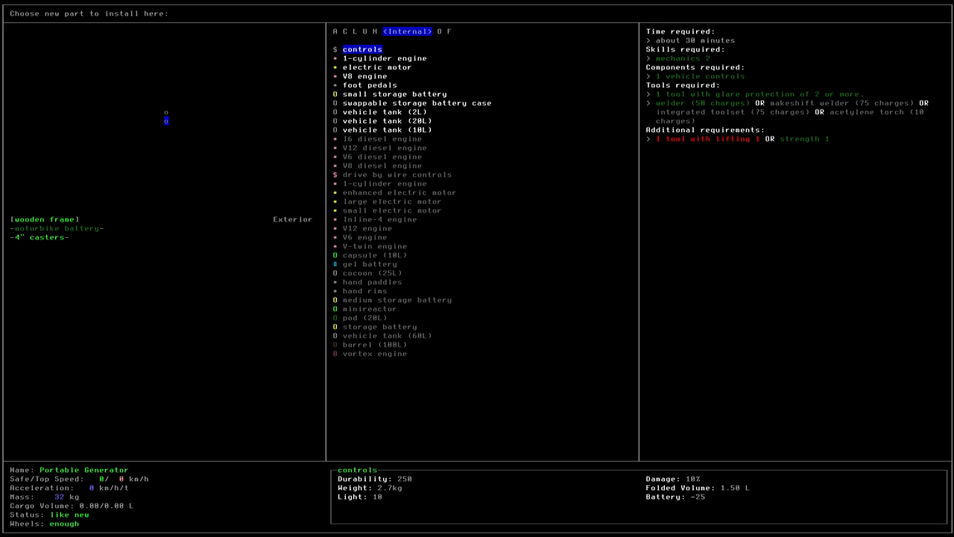
key(Down)
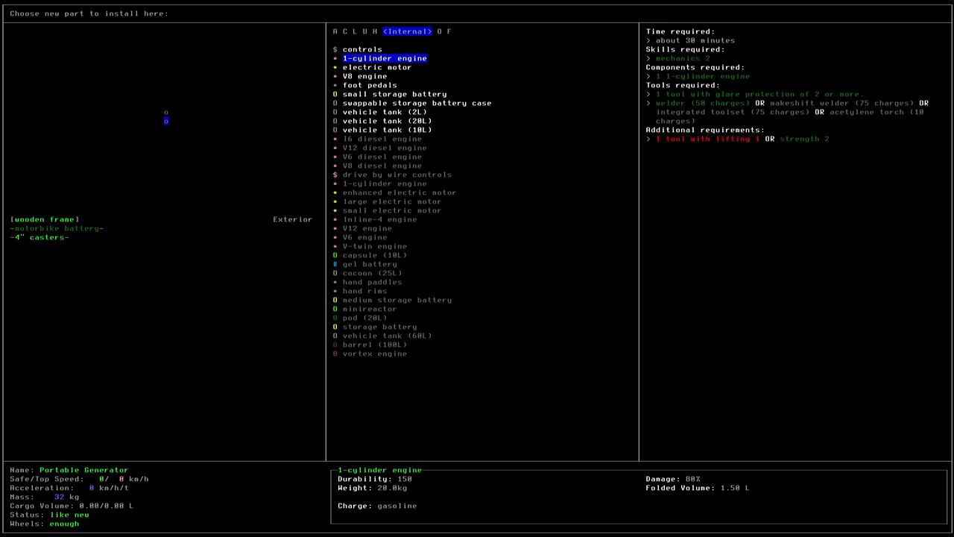
key(Return)
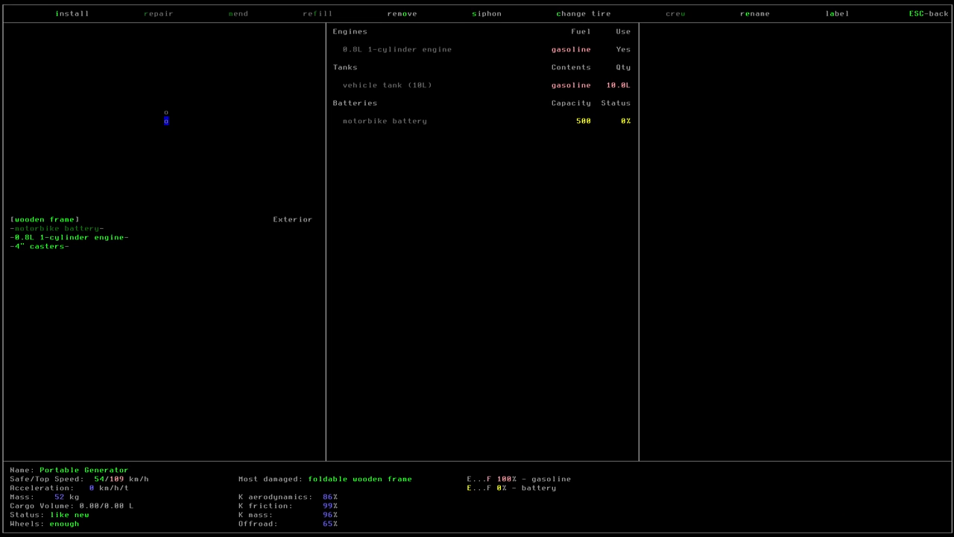
- Install the 7.5kW generator on the frame and controls on the foldable frame tile
key(i)
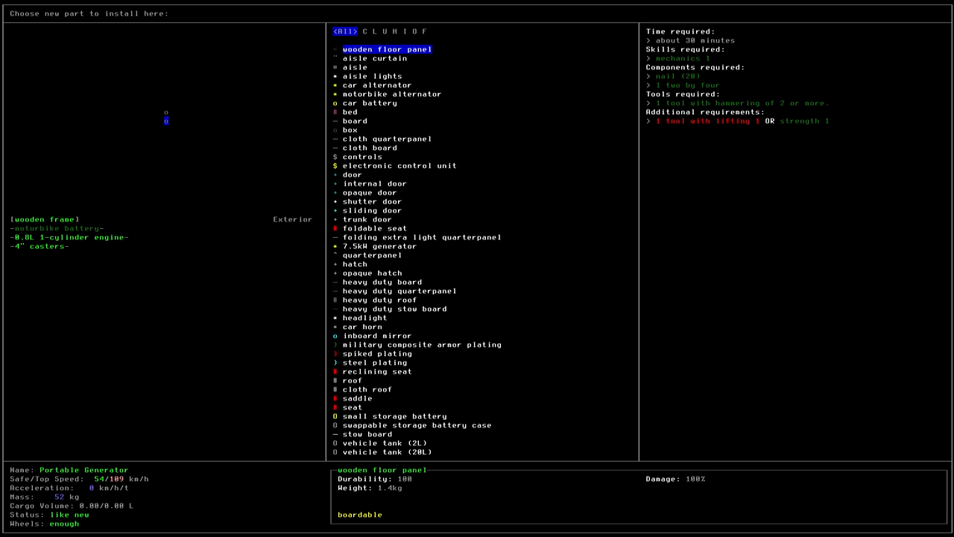
key(Down)
key(Down)
key(Down)
key(Down)
key(Down)
key(Down)
key(Down)
key(Down)
key(Down)
key(Down)
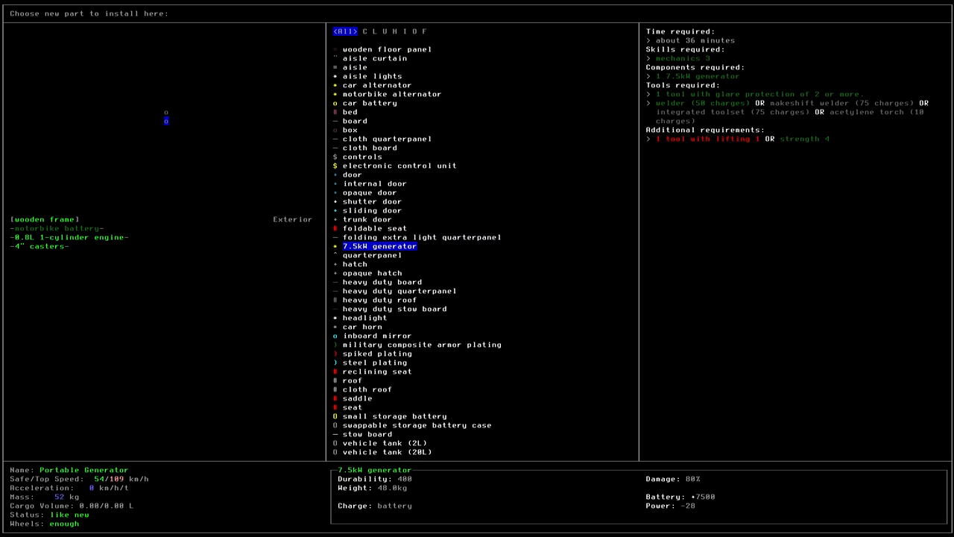
key(Return)
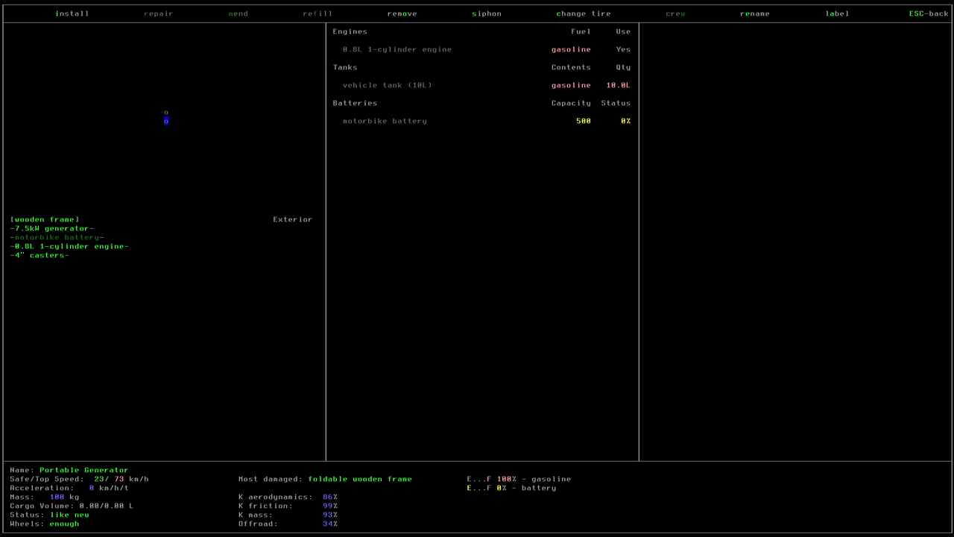
key(Up)
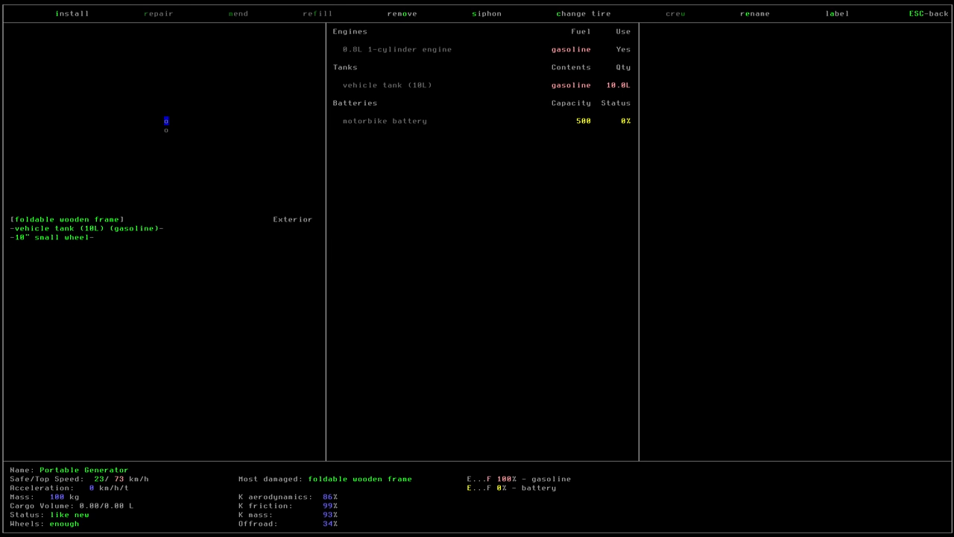
key(i)
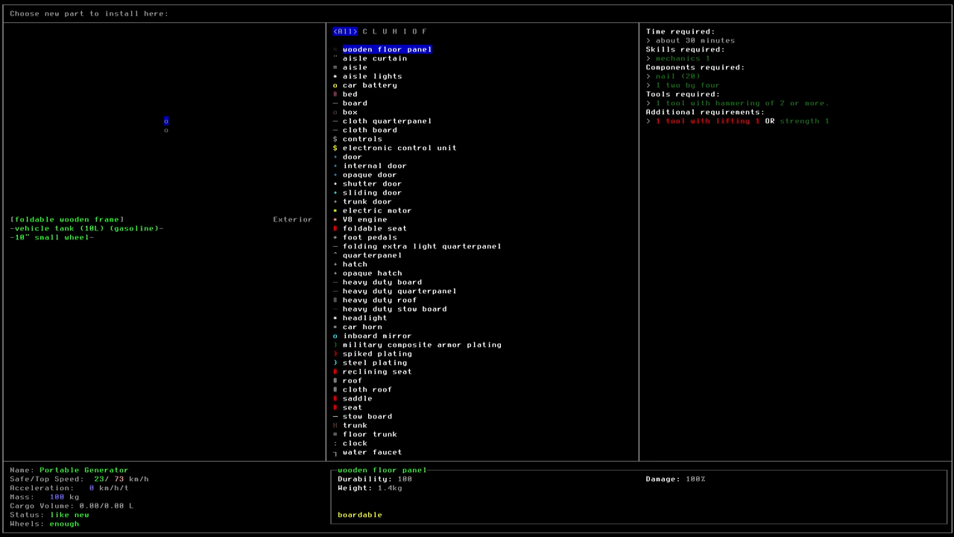
key(Down)
key(Down)
key(Down)
key(Down)
key(Down)
key(Down)
key(Down)
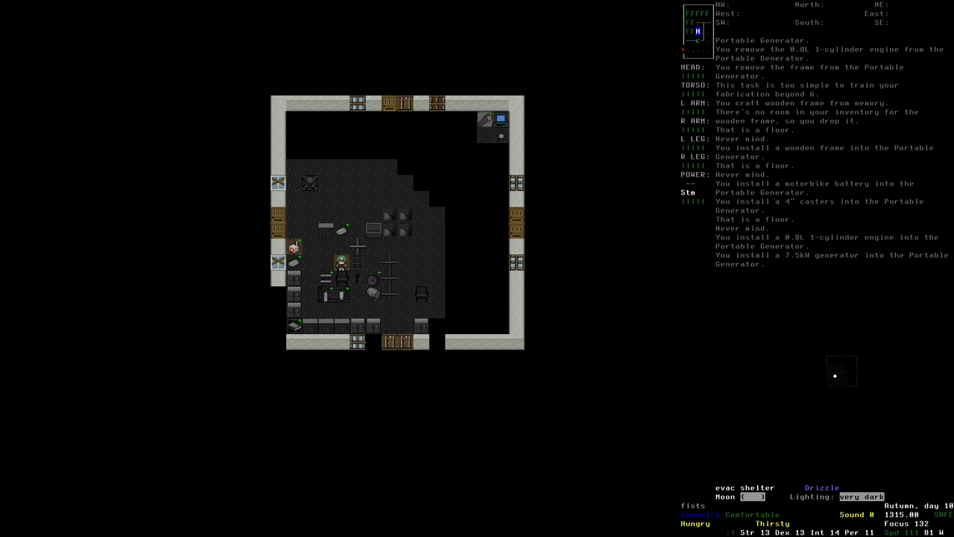
- Review both tiles' installed parts, then step northwest back onto the shelter floor
key(e)
key(Down)
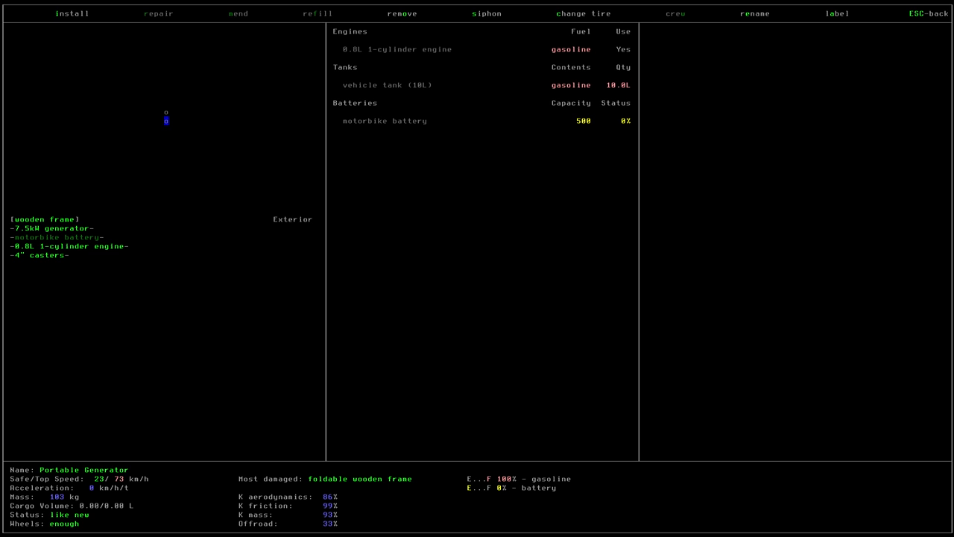
key(Up)
key(Escape)
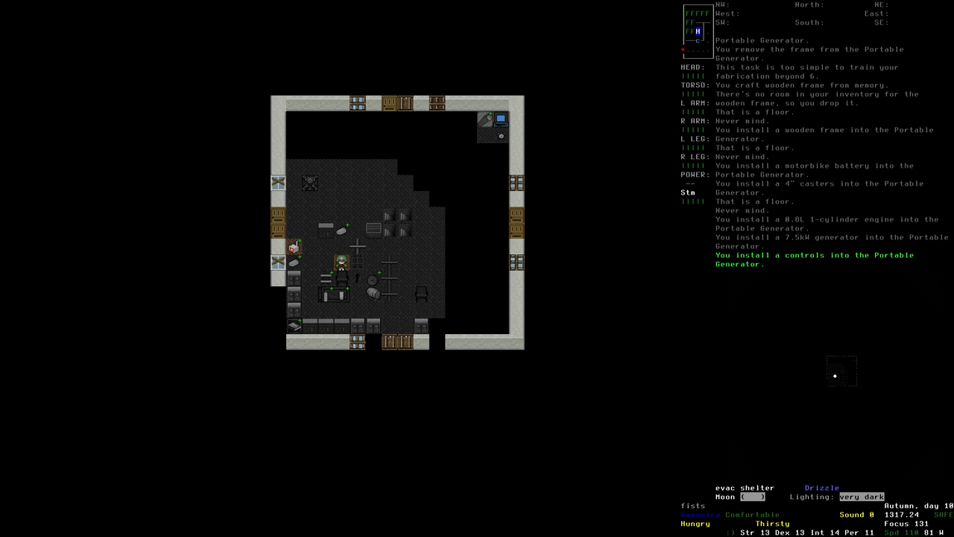
key(KP_3)
key(Down)
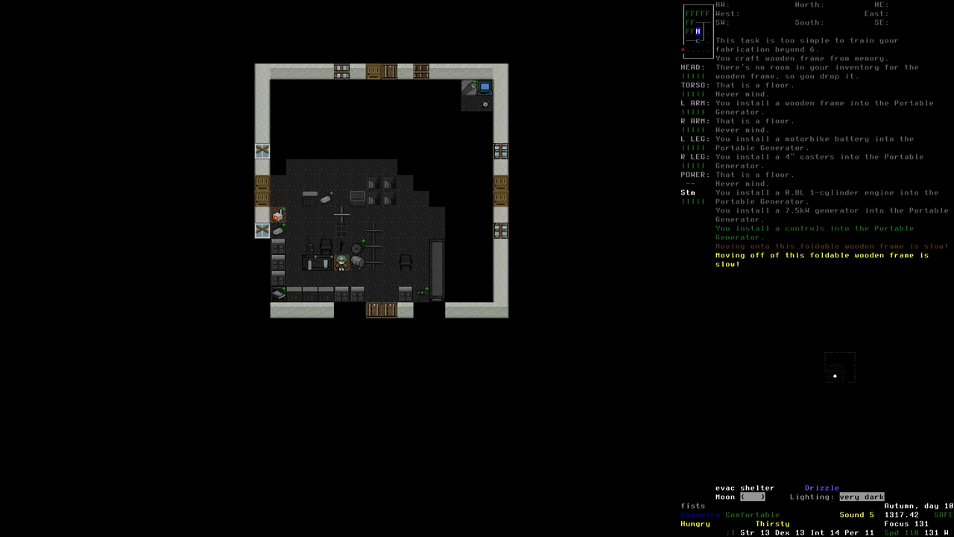
key(KP_7)
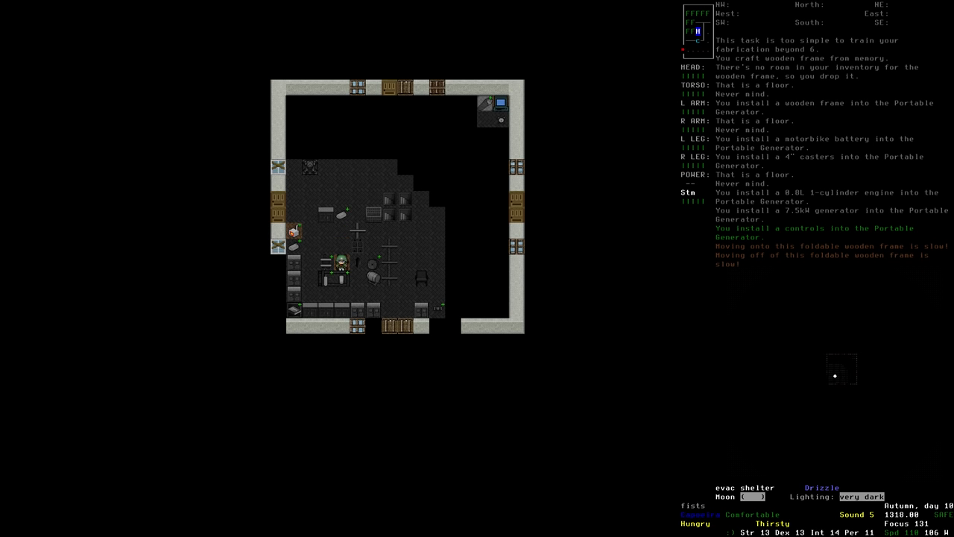
- Browse the welding recipes, comparing the makeshift welder and vehicle welding rig
key(ampersand)
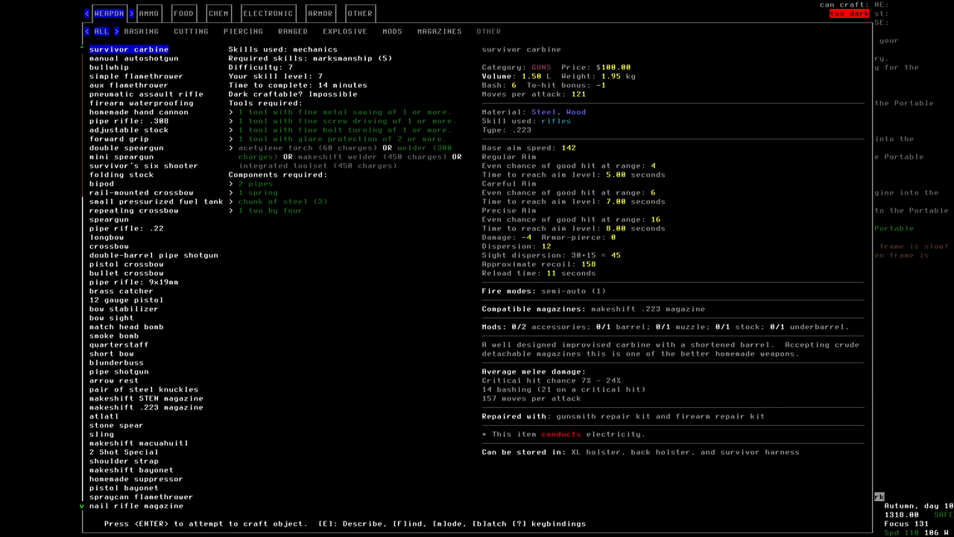
text(fweld)
key(Return)
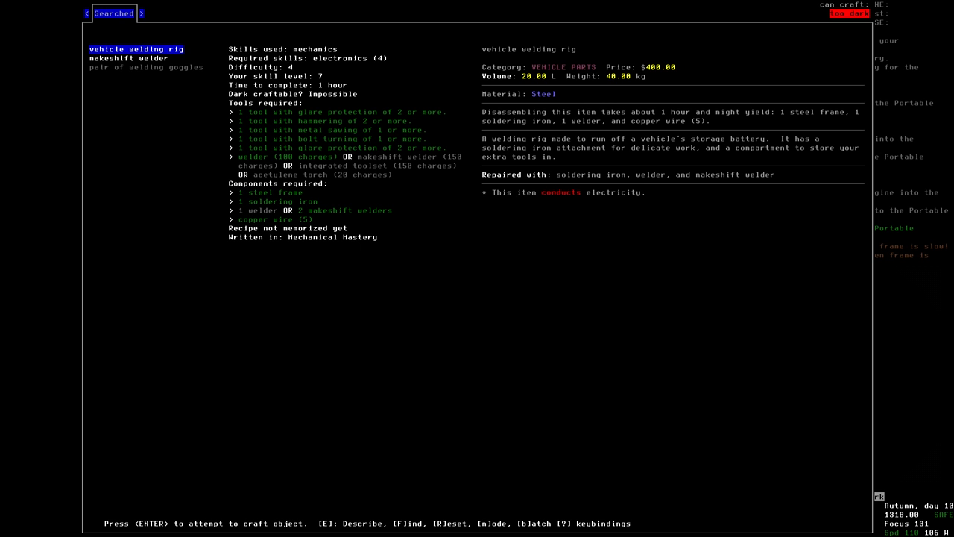
key(Down)
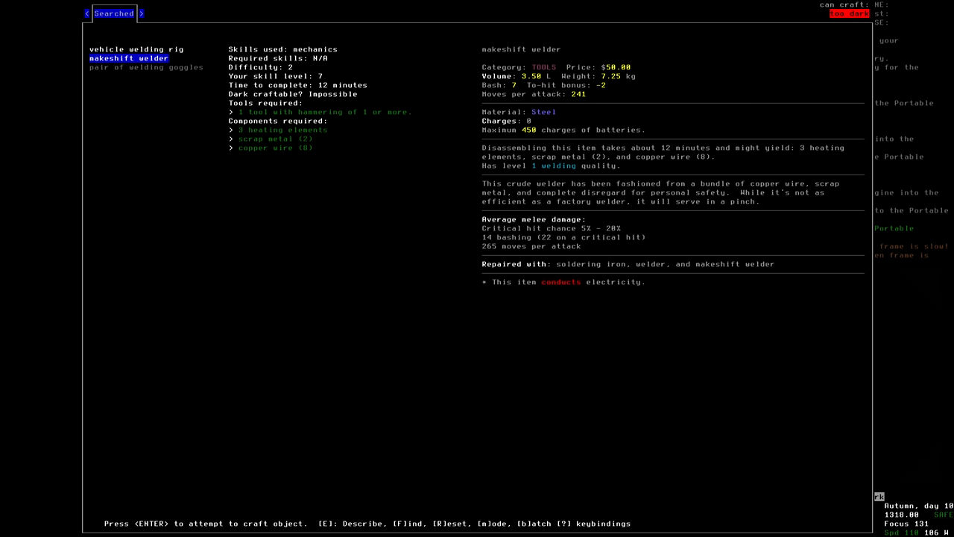
key(Up)
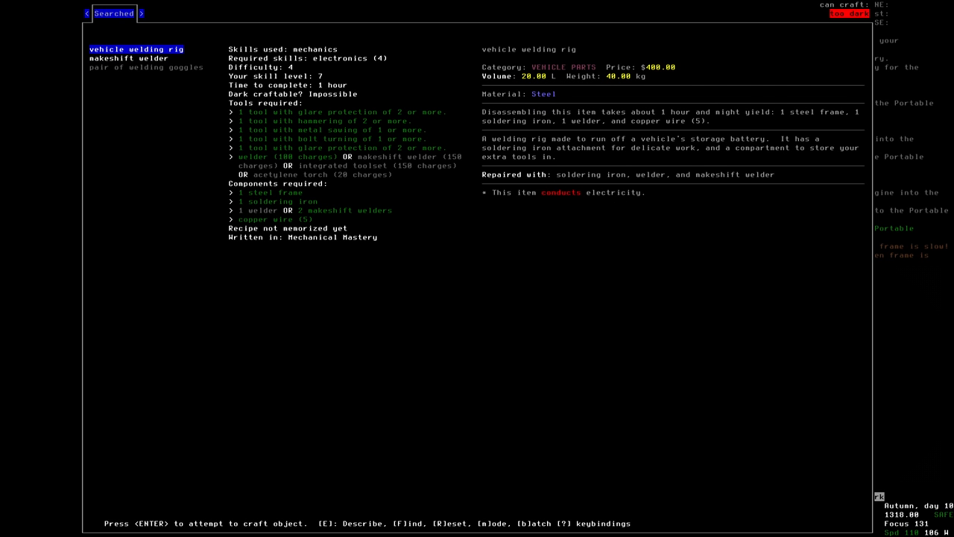
key(Escape)
- Check inventory, search 'rig' and attempt to craft the vehicle welding rig
key(i)
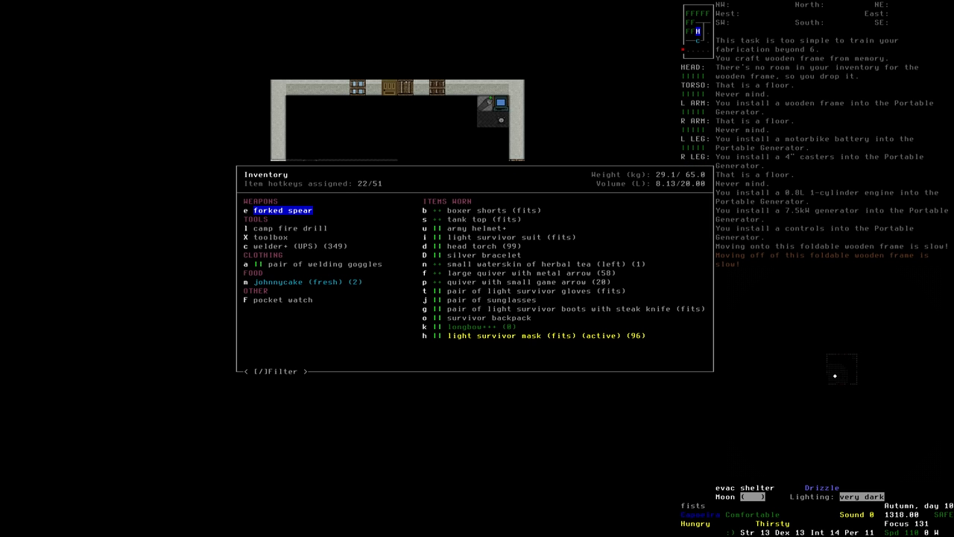
key(Escape)
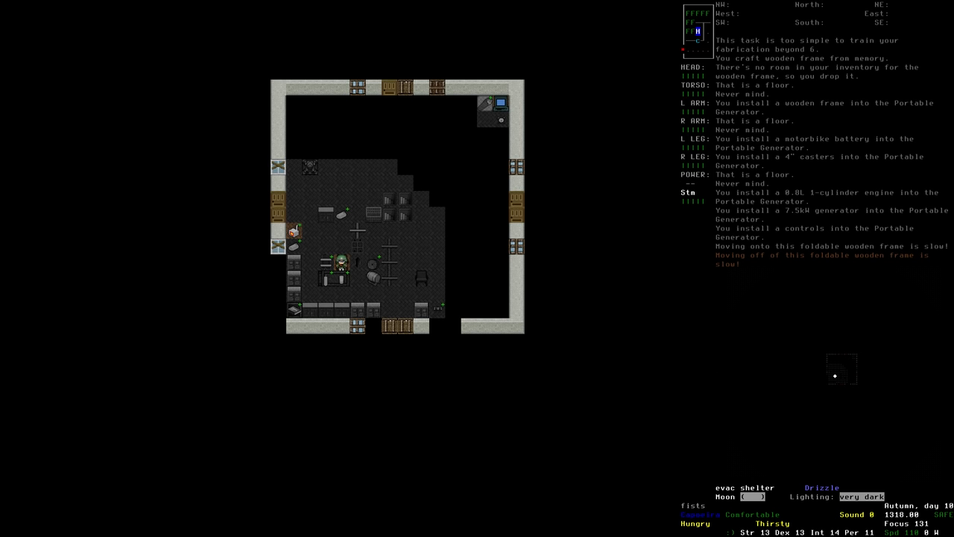
key(&)
key(/)
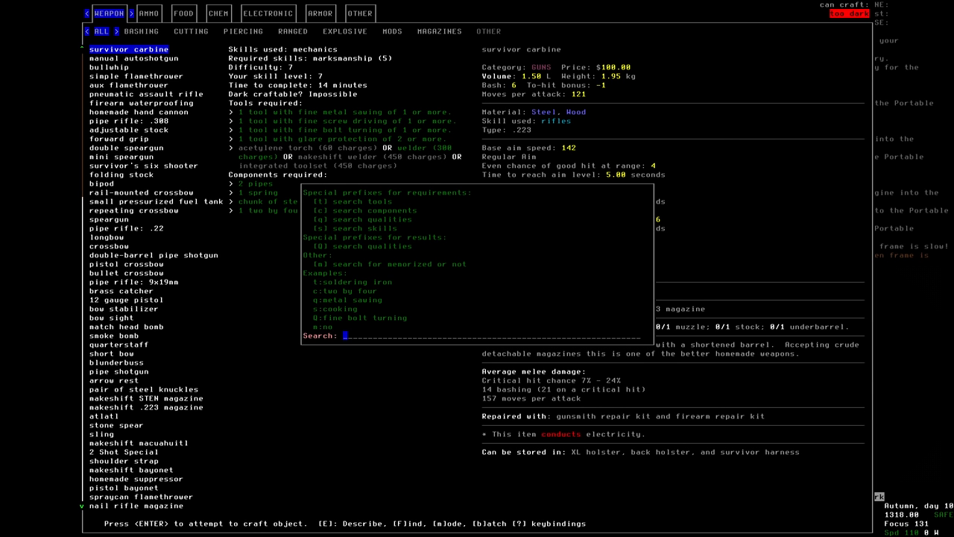
text(rig)
key(Return)
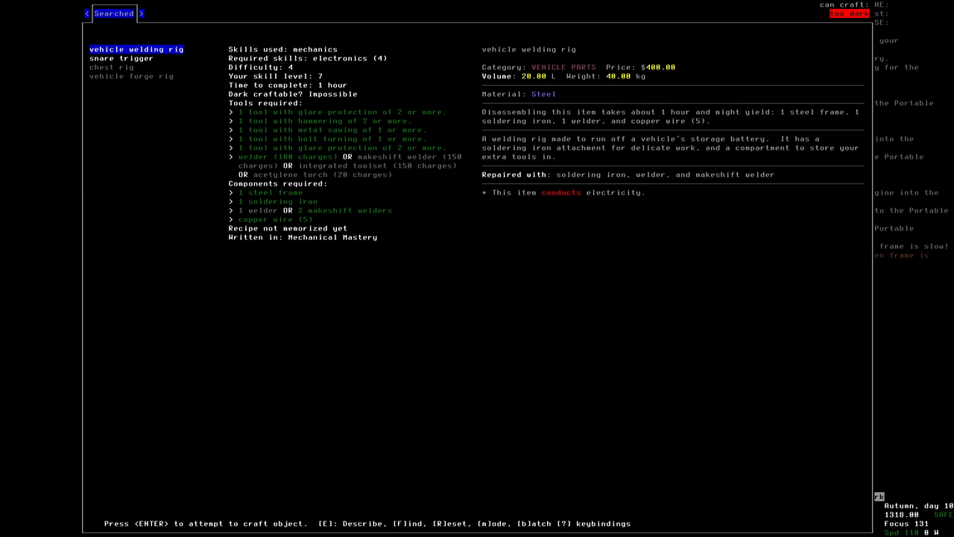
key(Down)
key(Return)
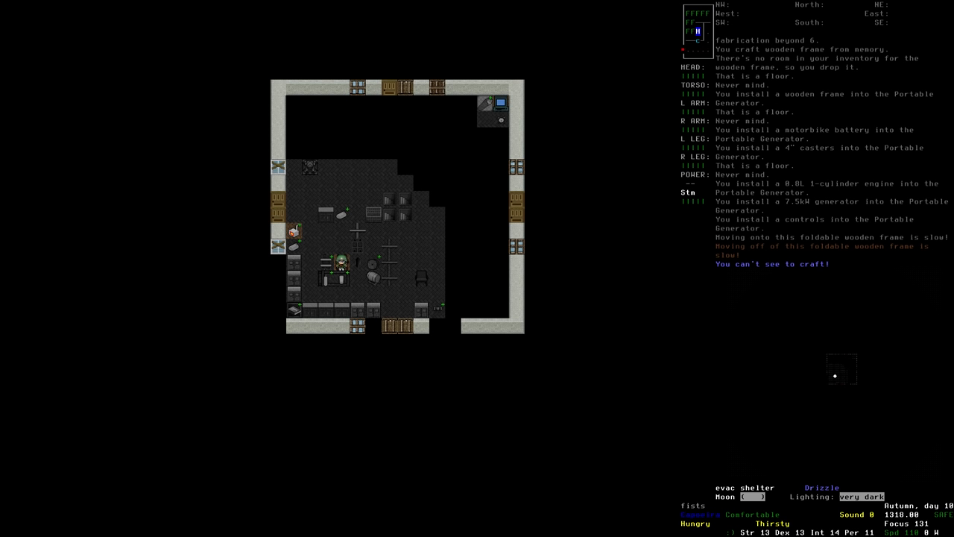
- Step closer to the foldable frame and retry the craft, refused for being too dark
key(7)
text(&)
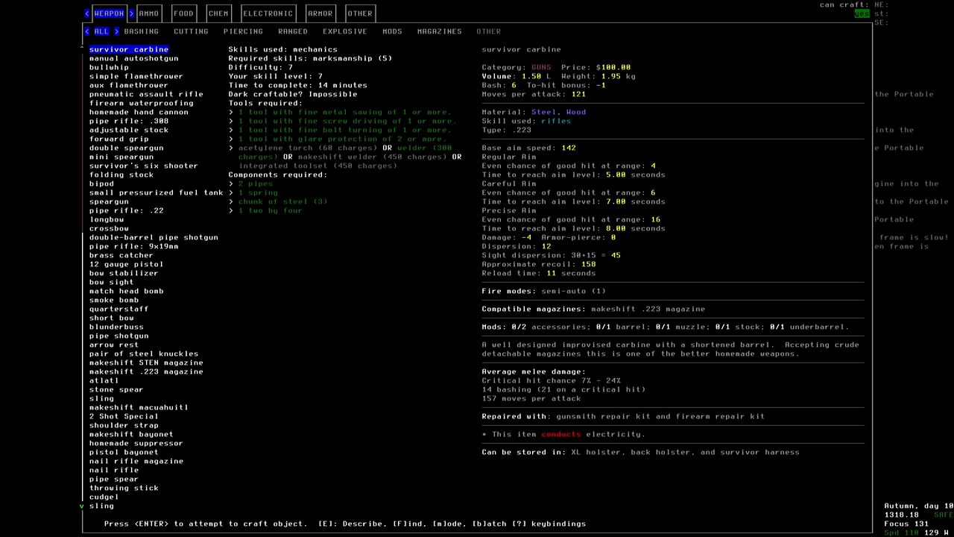
text(ftrig)
key(Return)
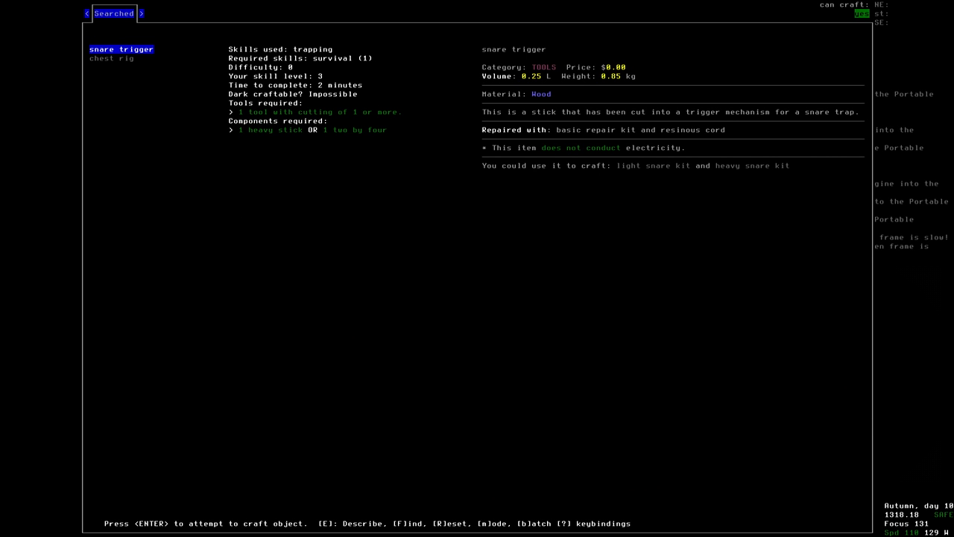
key(Return)
- Walk to the cupboard and pick up one two by four
key(3)
key(3)
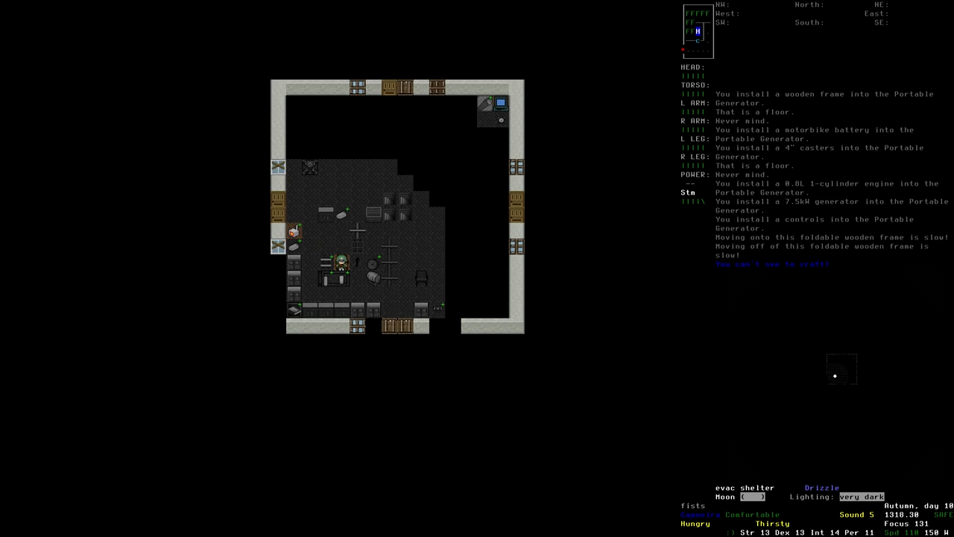
key(3)
key(2)
key(g)
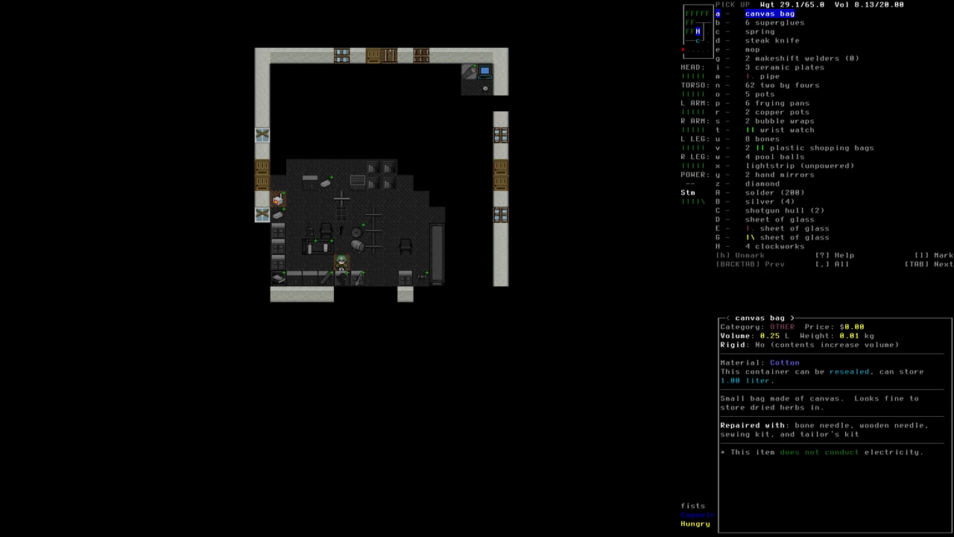
key(Down)
key(Down)
key(Down)
key(Down)
key(Down)
key(Down)
key(Down)
key(Right)
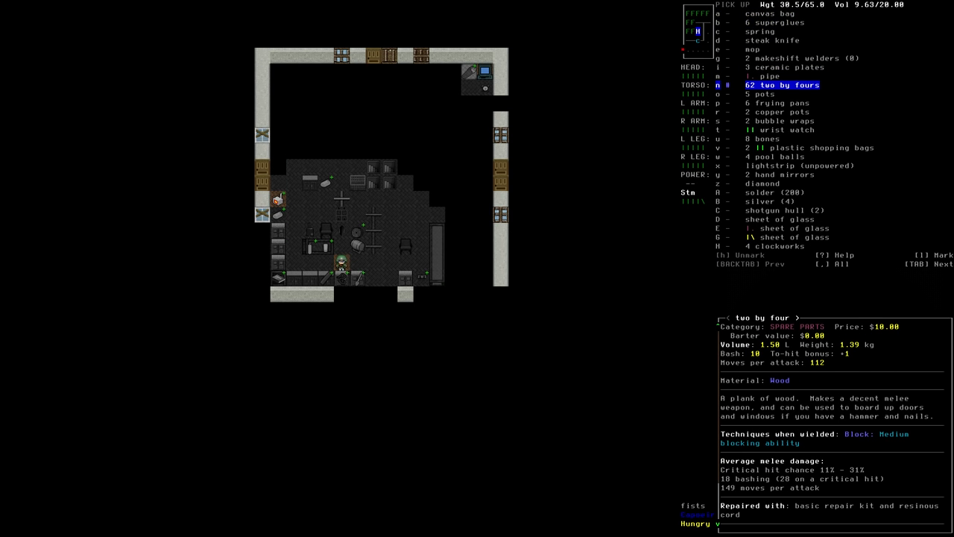
key(Return)
- Drop the two by four onto the wood stove
key(7)
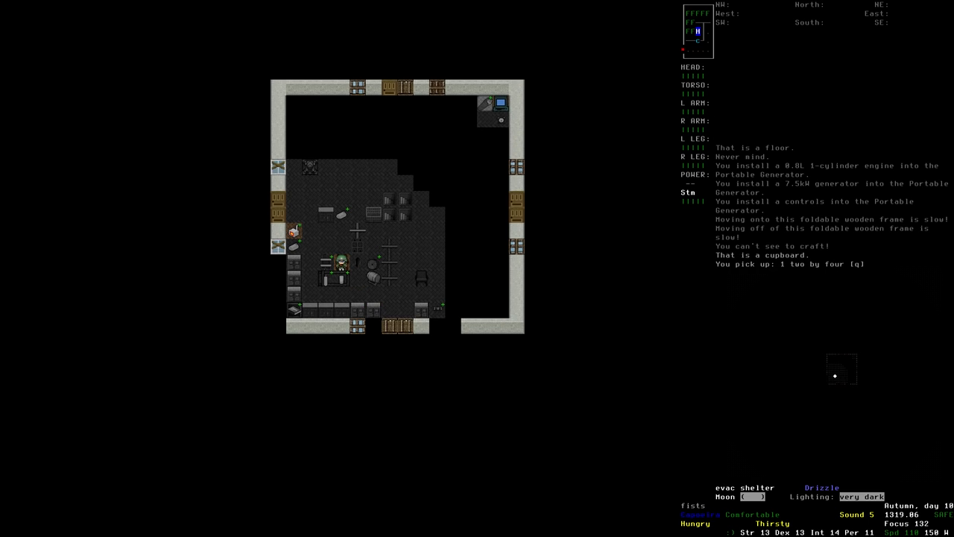
key(d)
key(Down)
key(Down)
key(Down)
key(Down)
key(Right)
key(Return)
- Light a fire with the camp fire drill, then craft the vehicle welding rig
key(a)
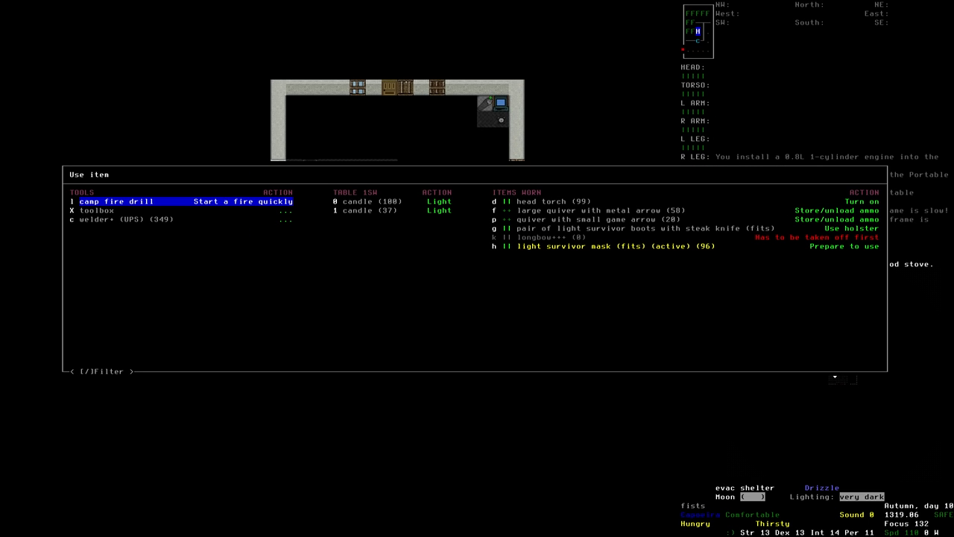
key(Left)
key(Left)
key(Left)
key(Return)
key(Left)
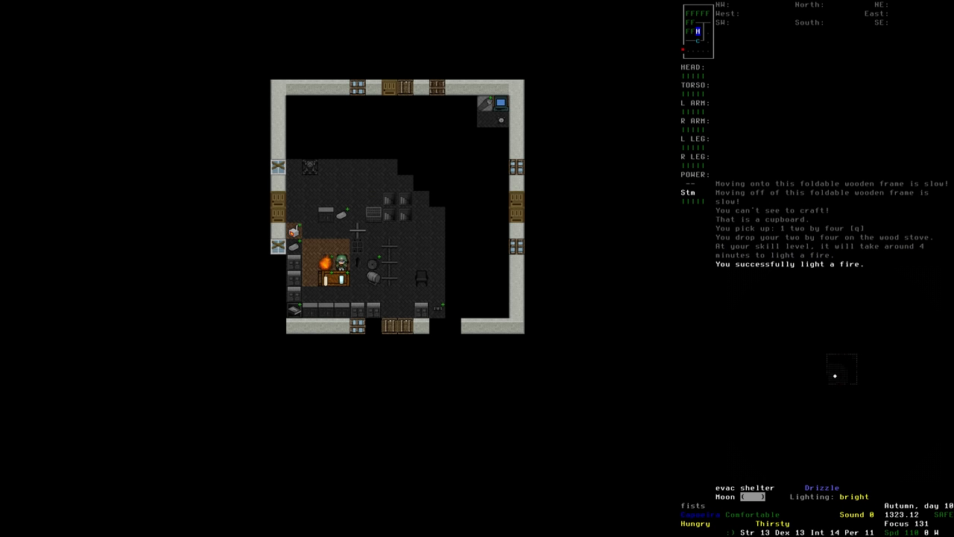
key(&)
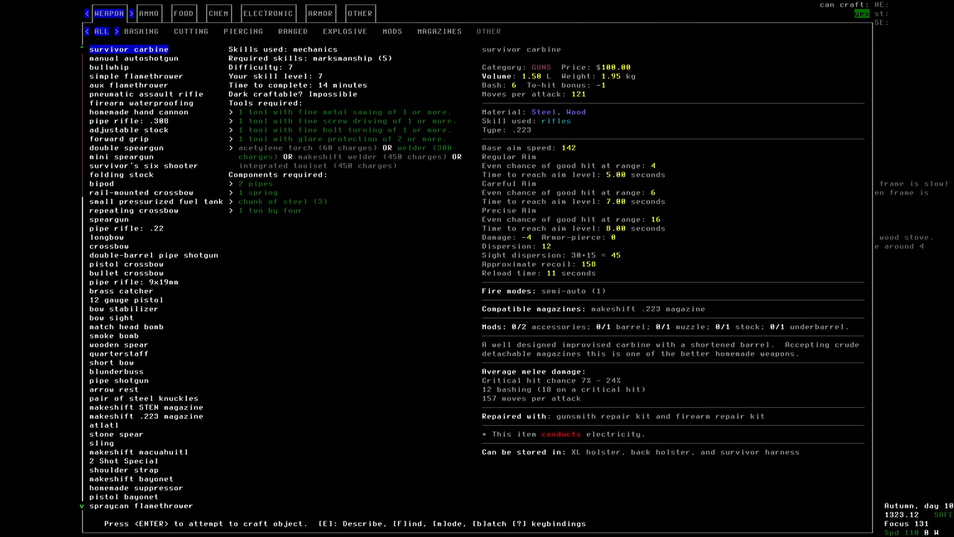
text(frig)
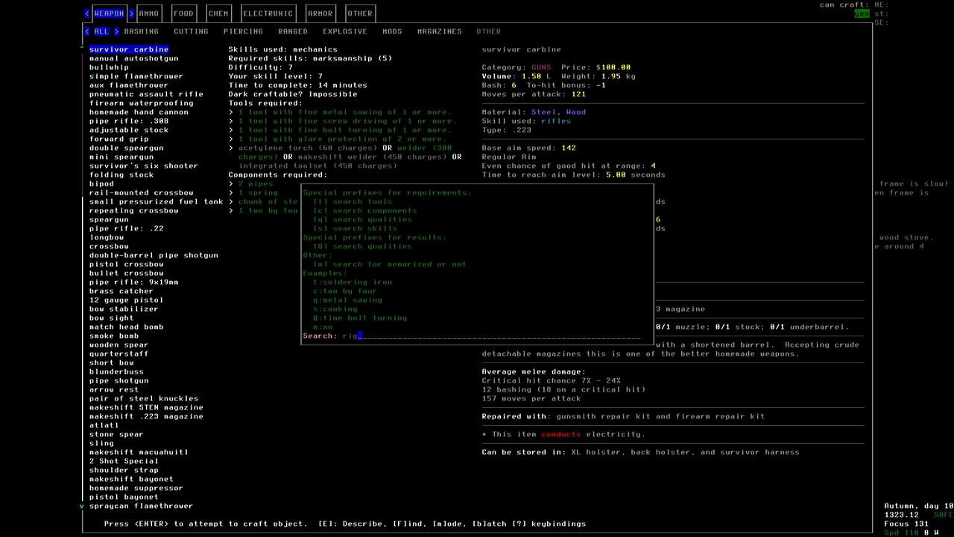
key(Return)
key(Return)
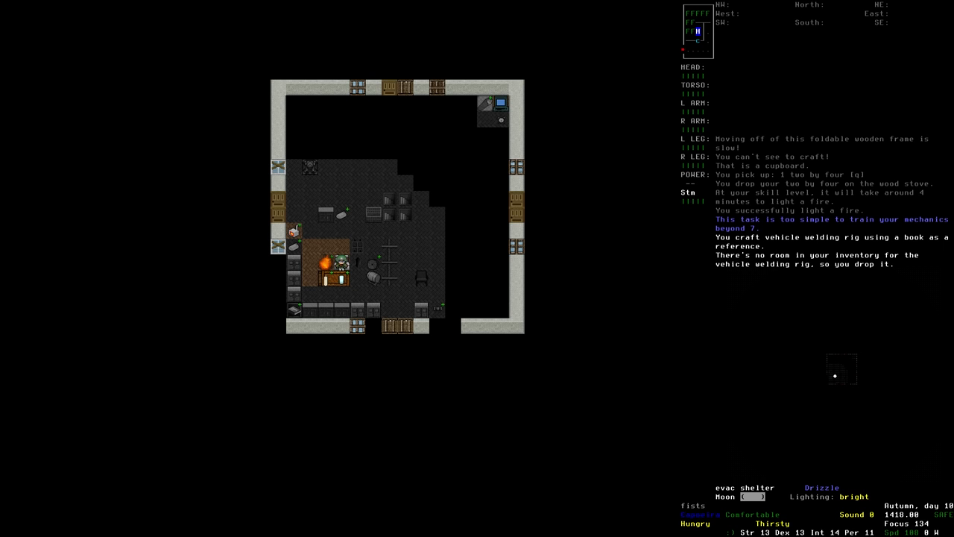
- Leave the welding rig on the ground, walk onto the wooden frame and examine the Work Units
key(g)
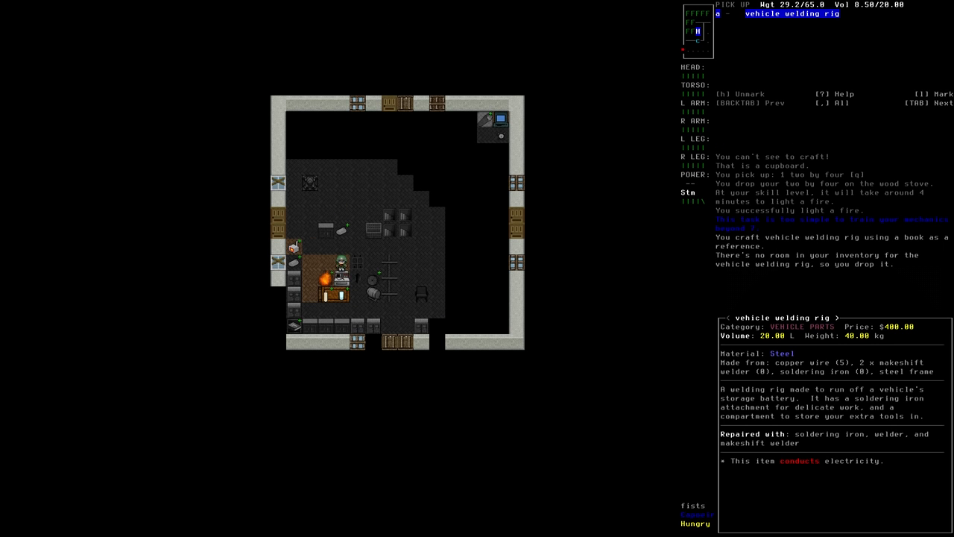
key(Escape)
key(Right)
key(Down)
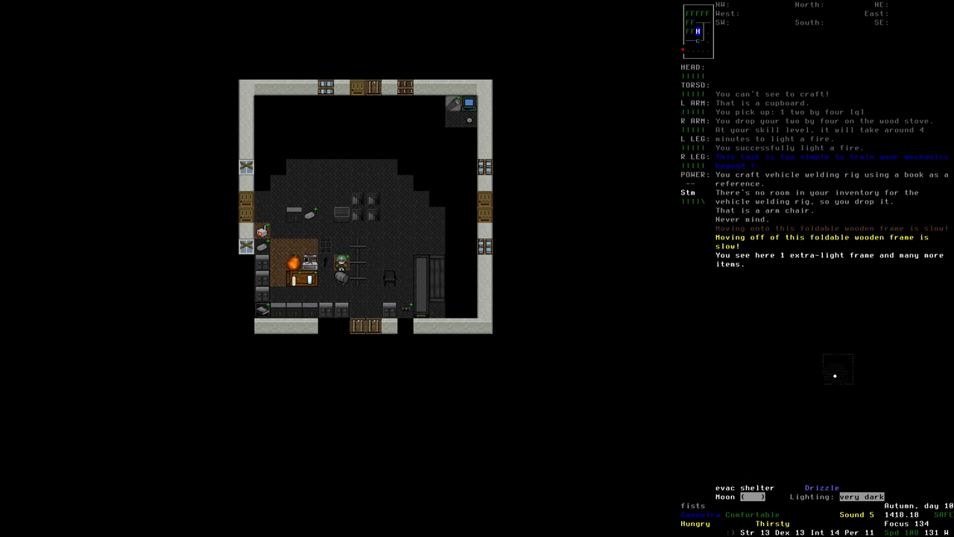
key(e)
key(Left)
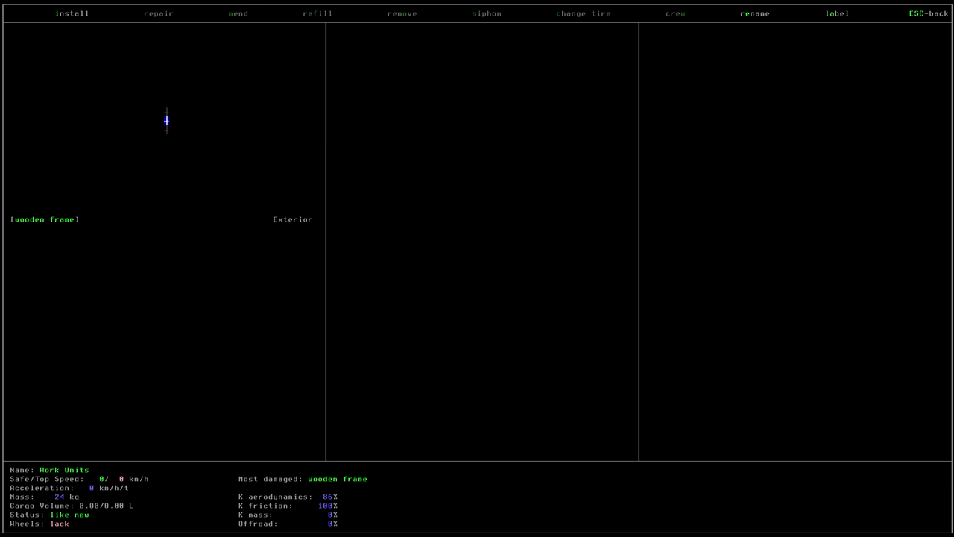
- Install the welding rig from the Cargo parts onto the frame and return to the map
key(i)
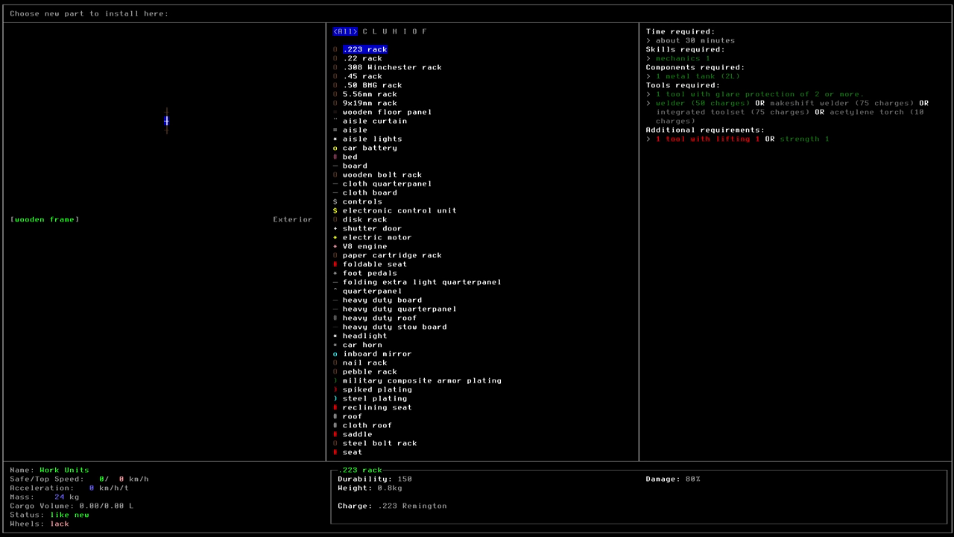
key(Tab)
key(Down)
key(Down)
key(Down)
key(Down)
key(Down)
key(Down)
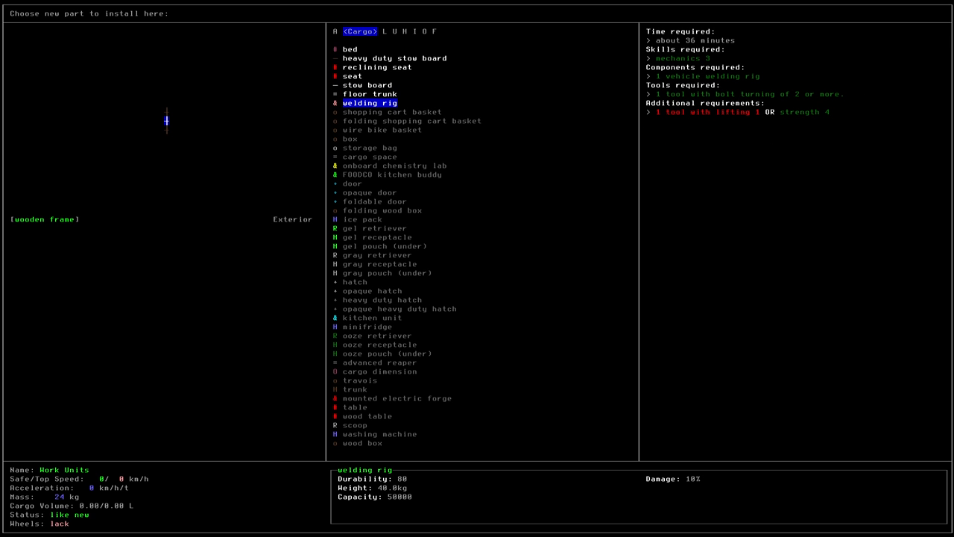
key(Return)
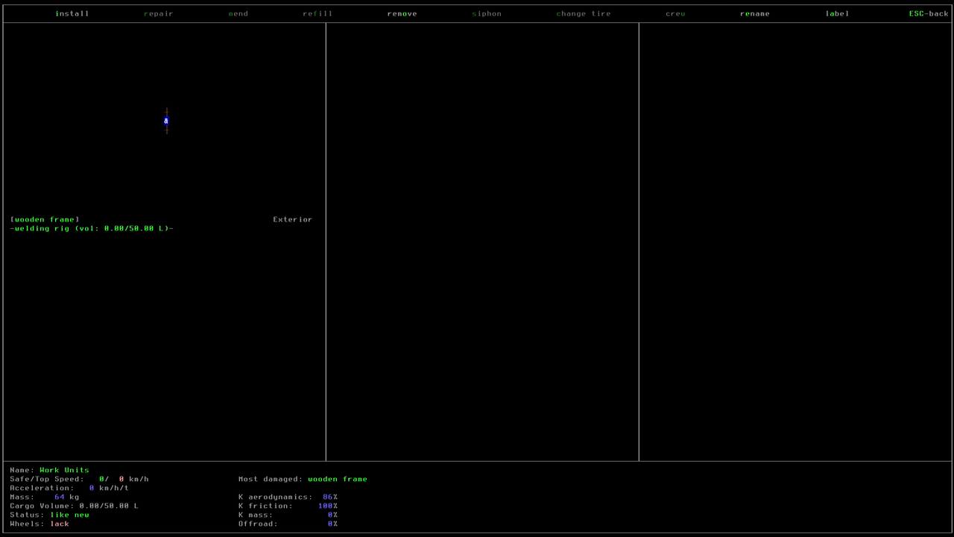
key(Escape)
key(Right)
key(Left)
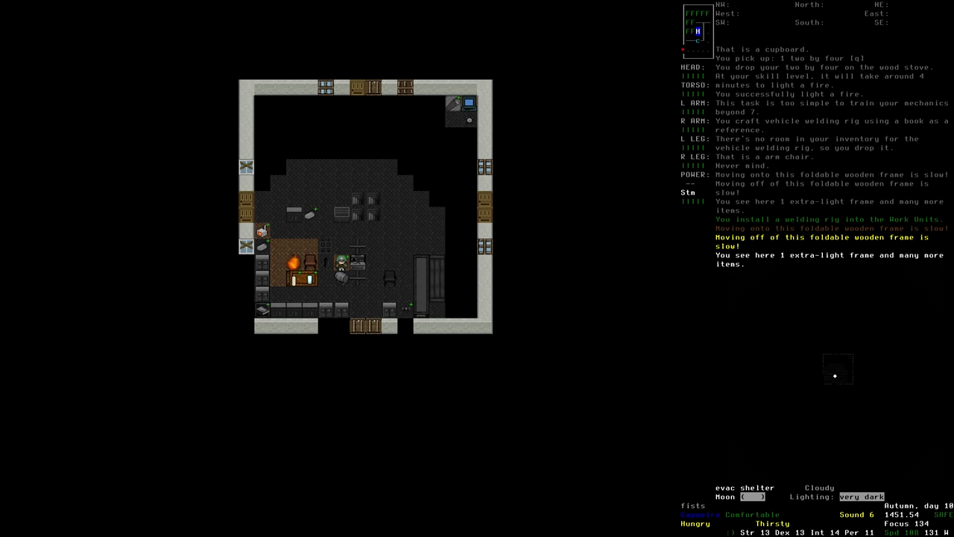
- Browse the vehicle-parts pile, checking the car battery (425) and storage battery case, taking nothing
key(Left)
key(Down)
key(g)
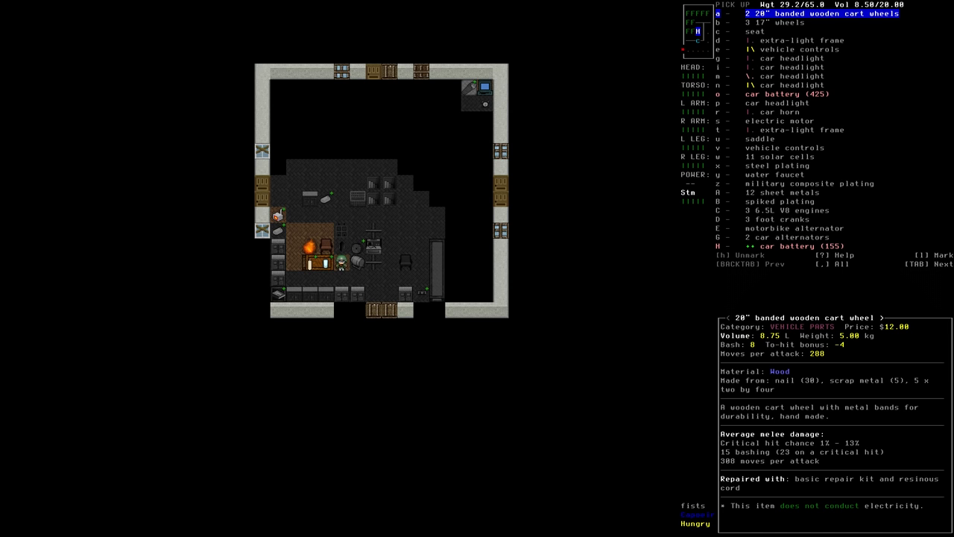
key(Down)
key(Down)
key(Down)
key(Down)
key(Down)
key(Down)
key(Down)
key(Down)
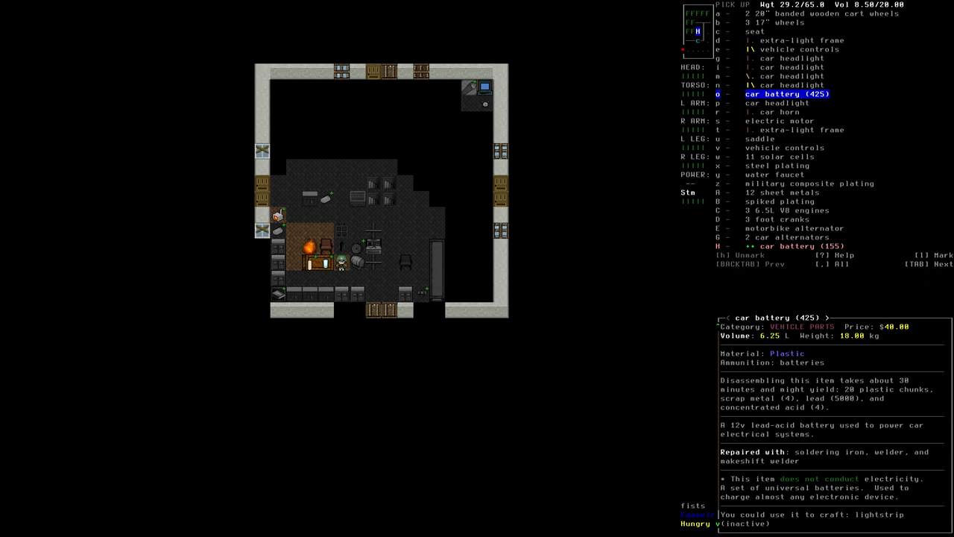
key(Down)
key(Down)
key(End)
key(Down)
key(Down)
key(Down)
key(Down)
key(Up)
key(Up)
key(Up)
key(Up)
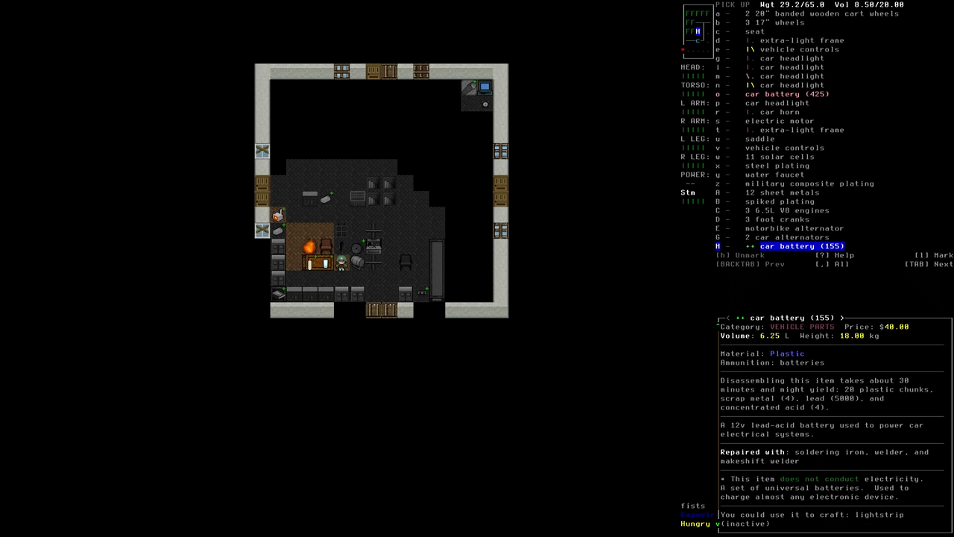
key(Up)
key(Up)
key(Page_Up)
key(Up)
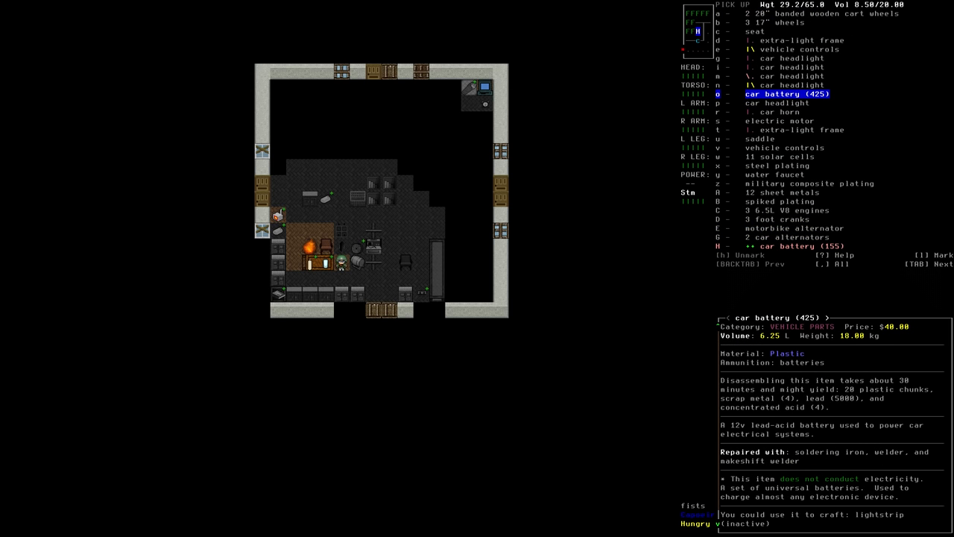
key(Escape)
- Pick up the car battery (425) from the parts pile
key(9)
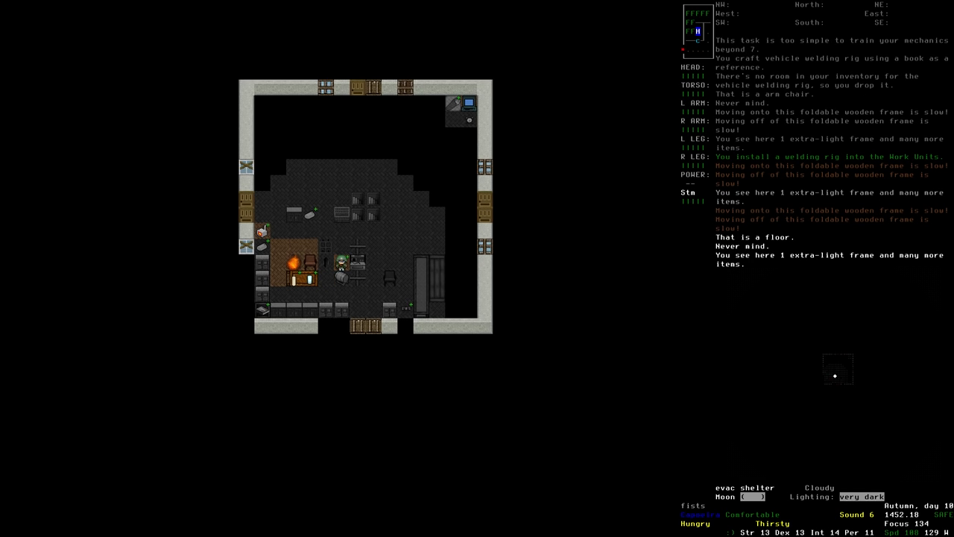
key(9)
key(g)
key(Down)
key(Down)
key(Down)
key(Down)
key(Down)
key(Down)
key(Down)
key(Down)
key(Down)
key(Return)
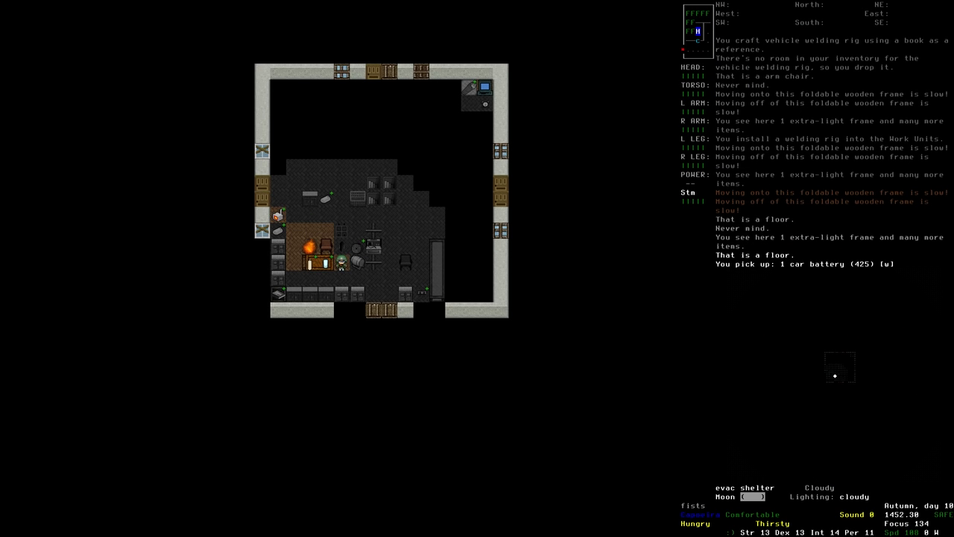
- Reinforce the car battery with the welder, repeating until success
key(a)
key(Down)
key(Down)
key(Return)
key(Return)
key(Down)
key(Down)
key(Down)
key(Down)
key(Up)
key(Return)
key(Down)
key(Down)
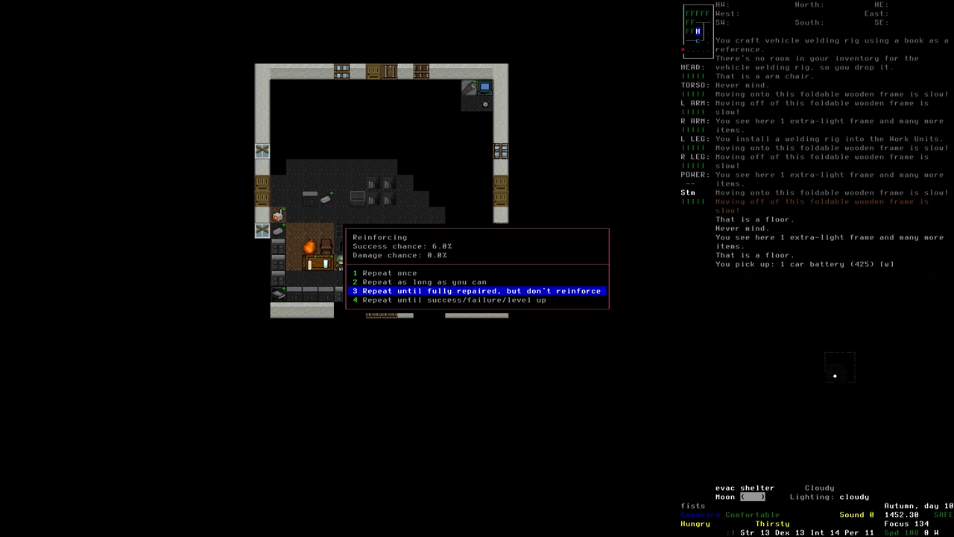
key(Down)
key(Return)
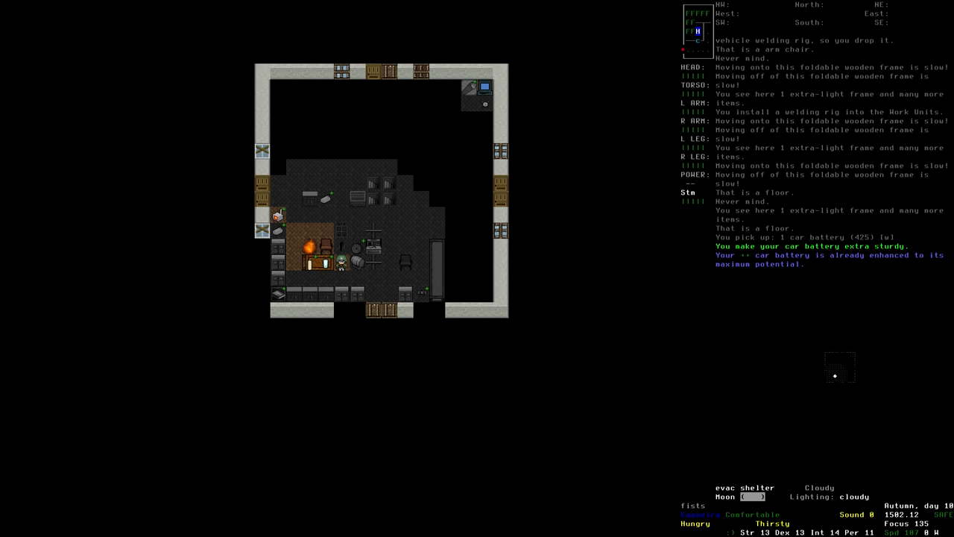
- Confirm the welder has nothing left to reinforce, then pick up and wield the car battery
key(a)
key(Down)
key(Down)
key(Return)
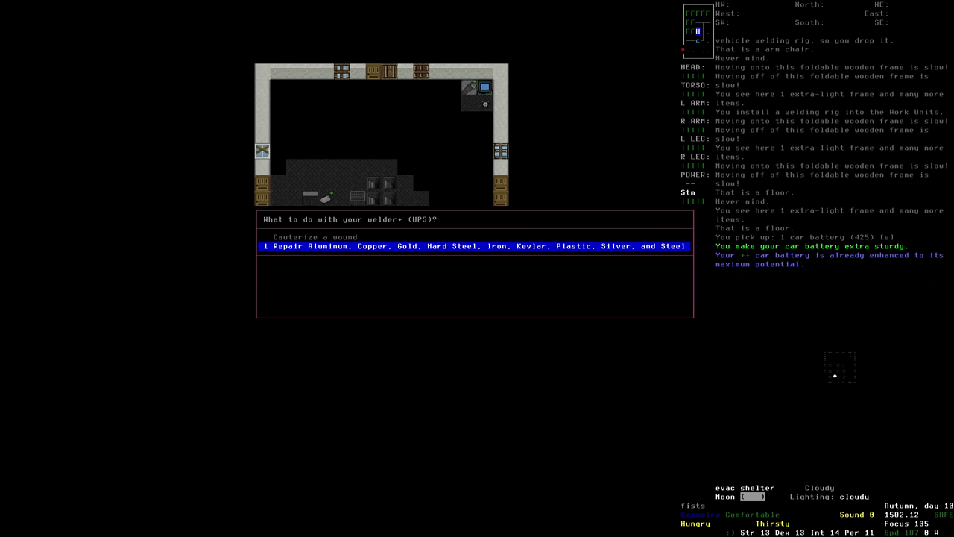
key(Return)
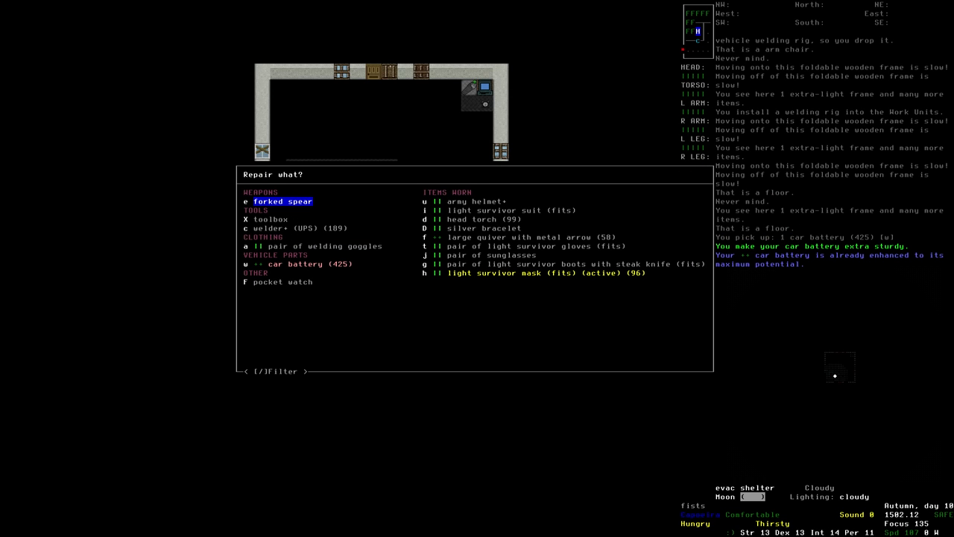
key(Escape)
key(g)
key(Down)
key(Down)
key(Up)
key(Up)
key(Up)
key(Up)
key(Up)
key(Up)
key(Up)
key(Return)
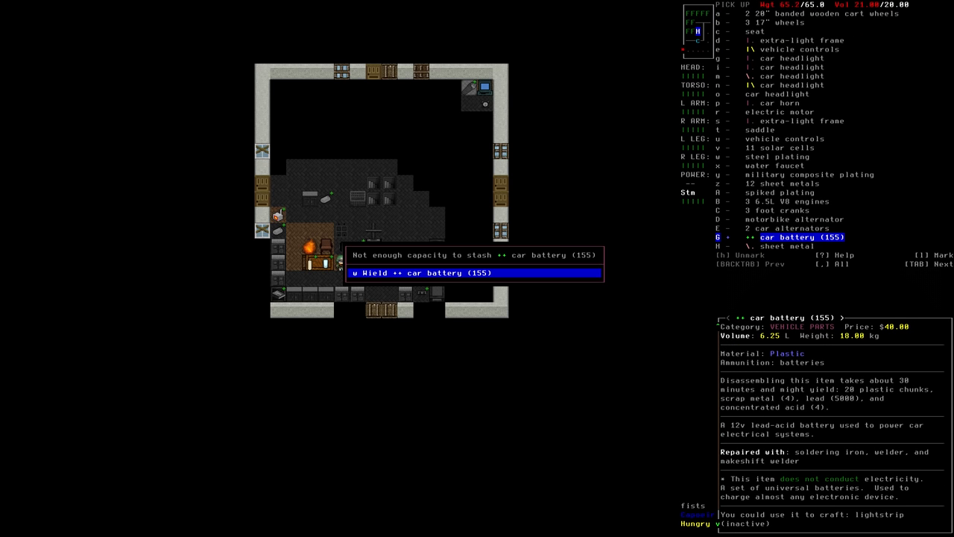
key(Return)
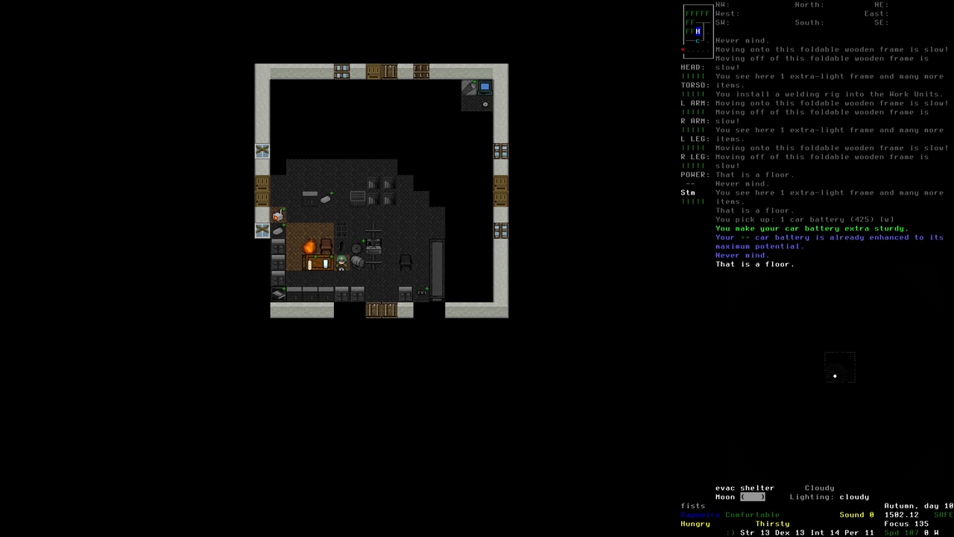
- Drop the car battery and install it on an empty tile of the Work Units frame
key(d)
key(Up)
key(Up)
key(Up)
key(Return)
key(Return)
key(e)
key(Left)
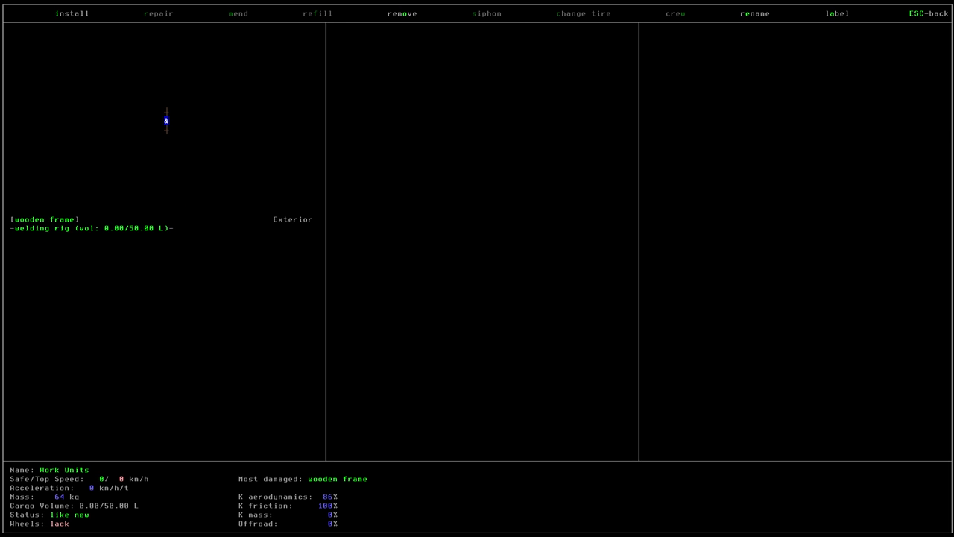
key(Down)
key(i)
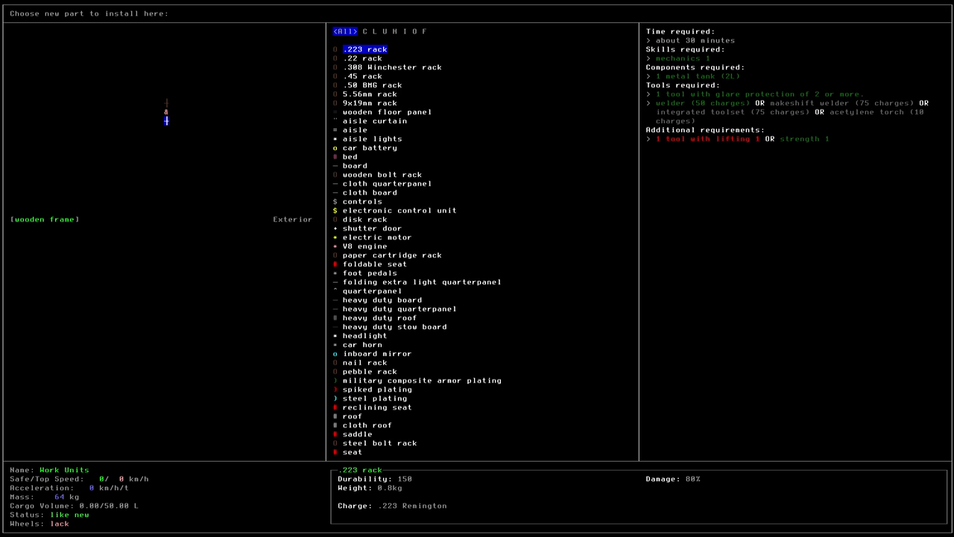
key(Down)
key(Down)
key(Down)
key(Down)
key(Down)
key(Down)
key(Down)
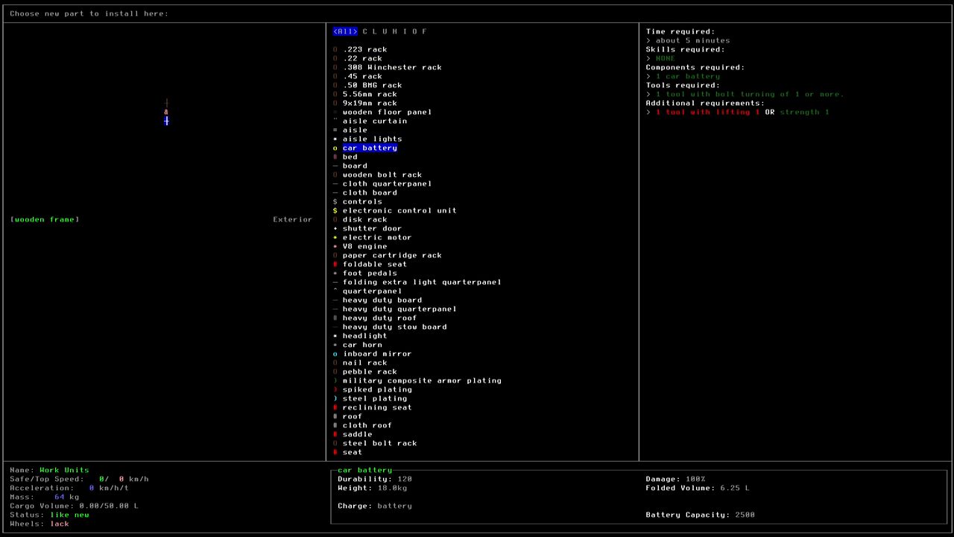
key(Return)
- Install the second car battery on another tile and review the Work Units' batteries
key(Up)
key(Up)
key(i)
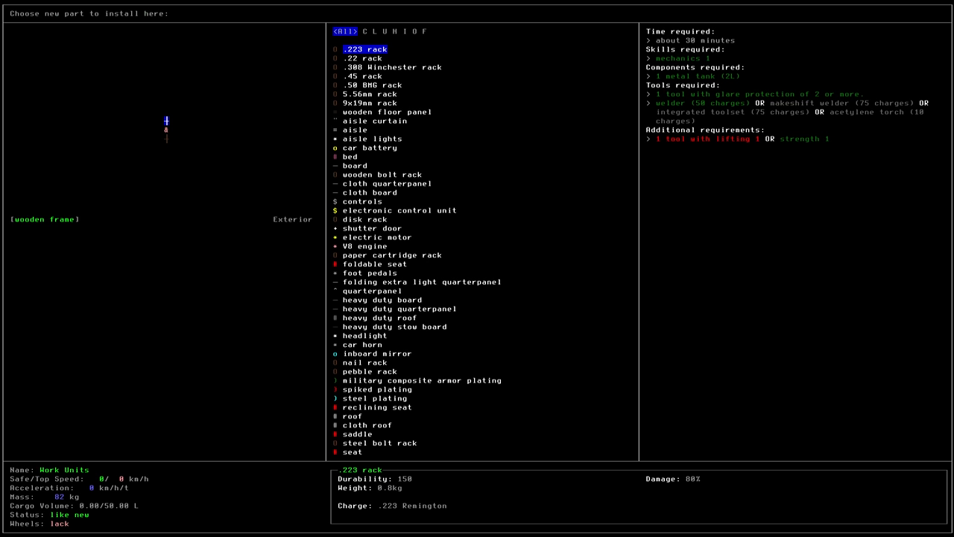
key(Down)
key(Down)
key(Down)
key(Down)
key(Down)
key(Down)
key(Down)
key(Down)
key(Return)
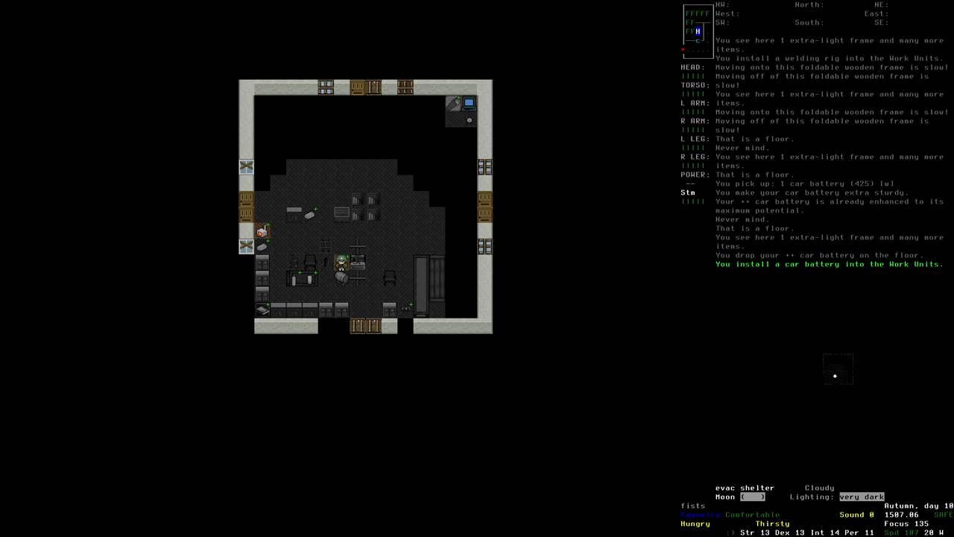
key(e)
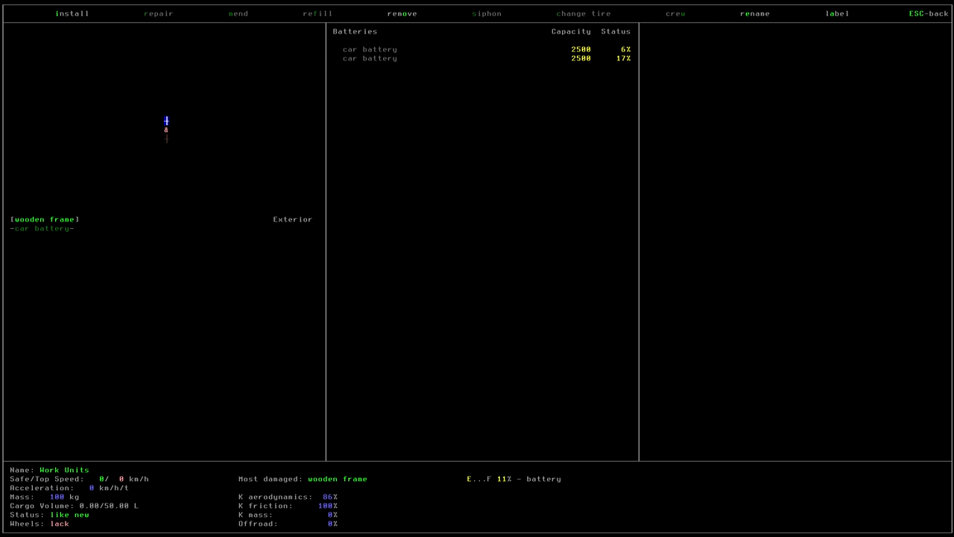
key(Escape)
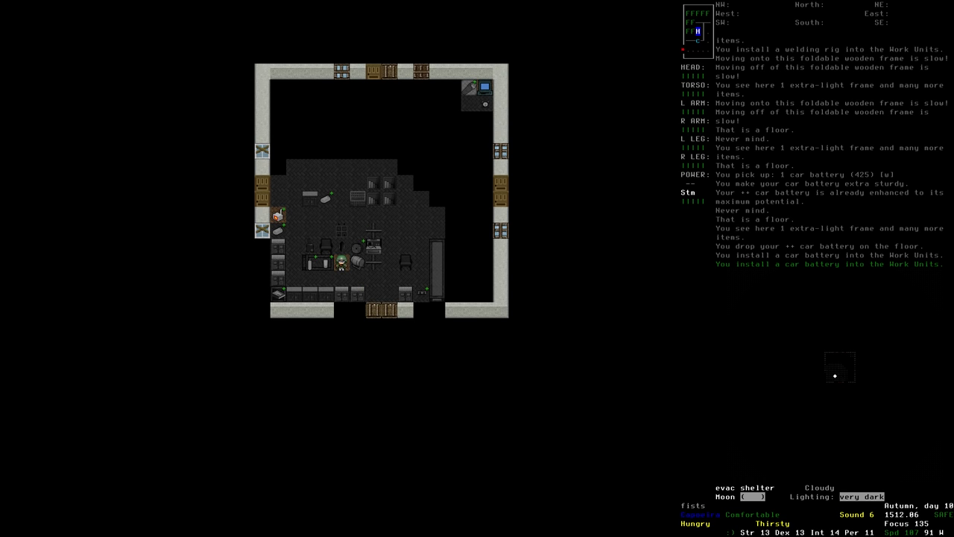
key(&)
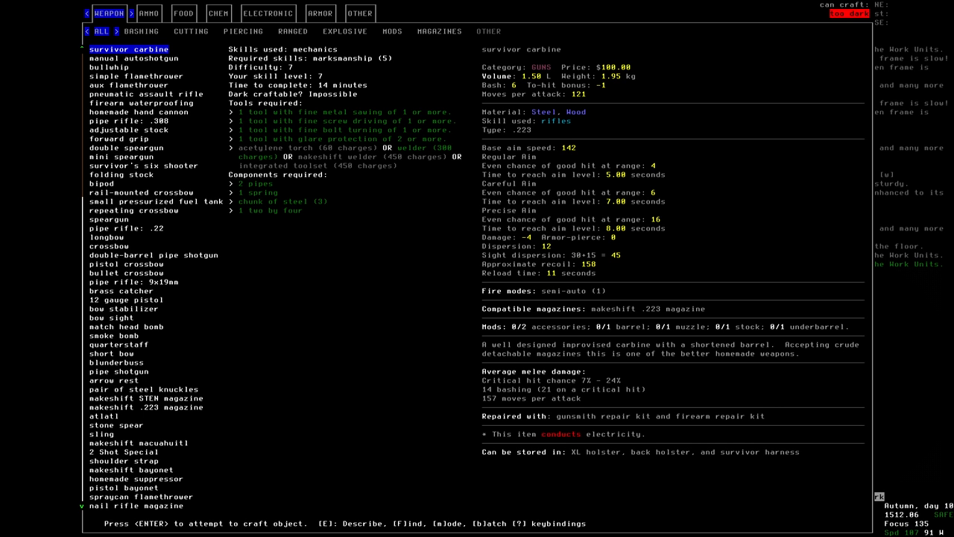
key(Tab)
key(shift+Tab)
key(Left)
key(Down)
key(Down)
key(Down)
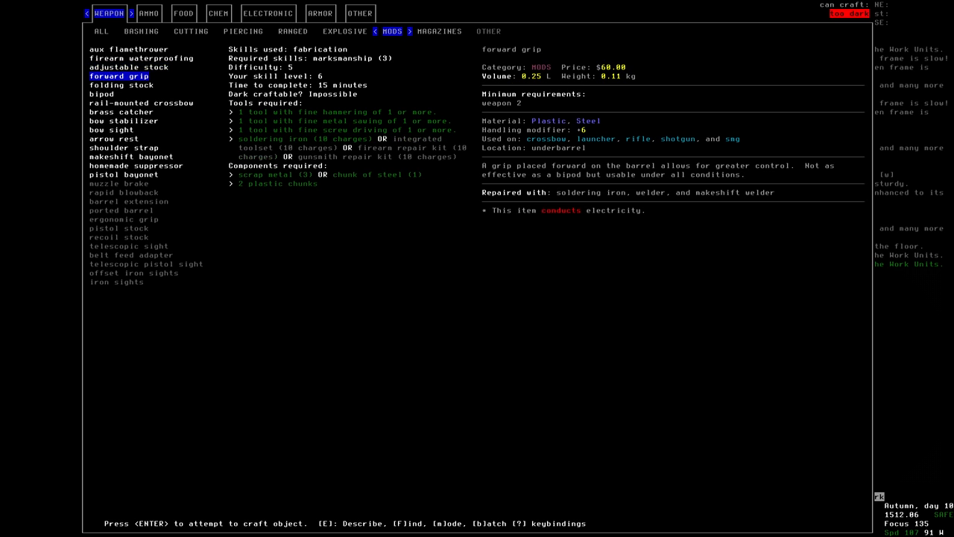
key(Down)
key(Down)
key(Down)
key(Down)
key(Down)
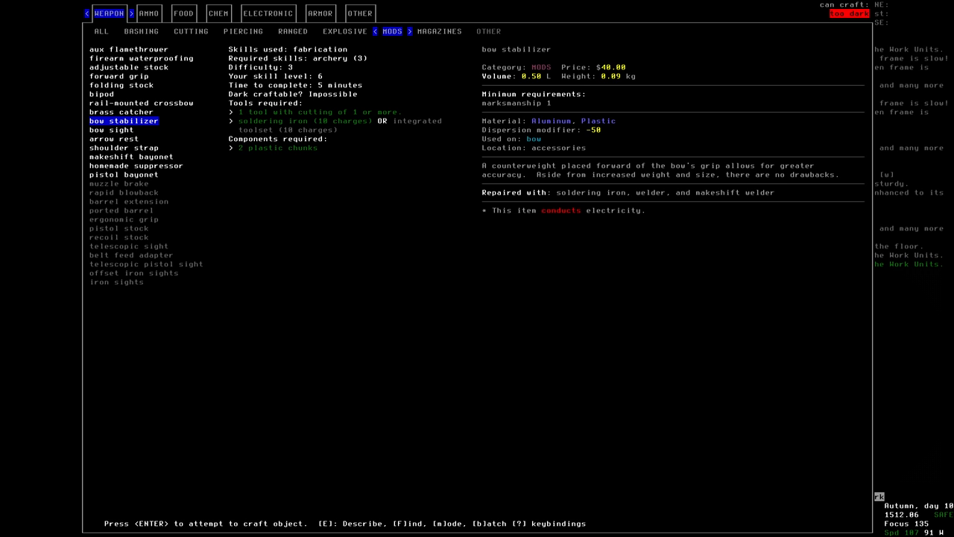
key(Escape)
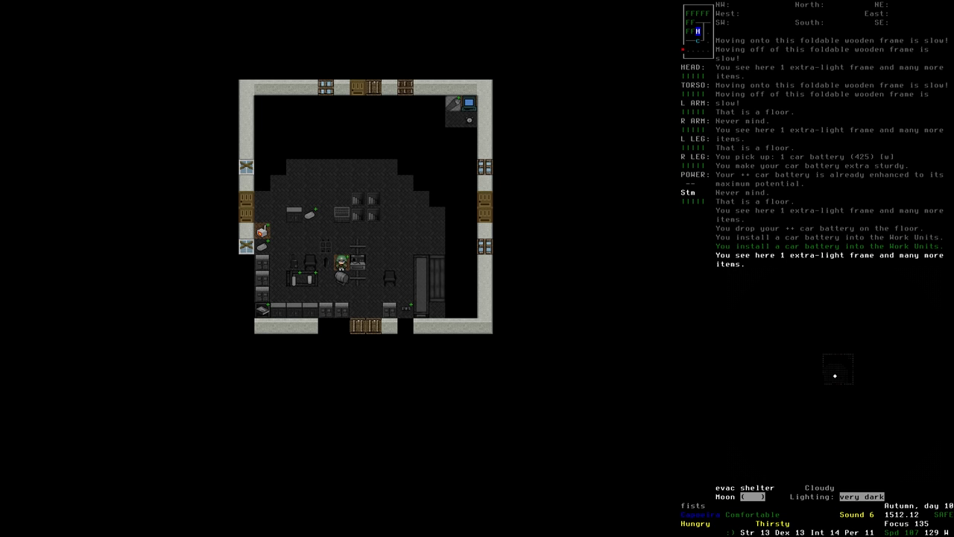
key(e)
key(e)
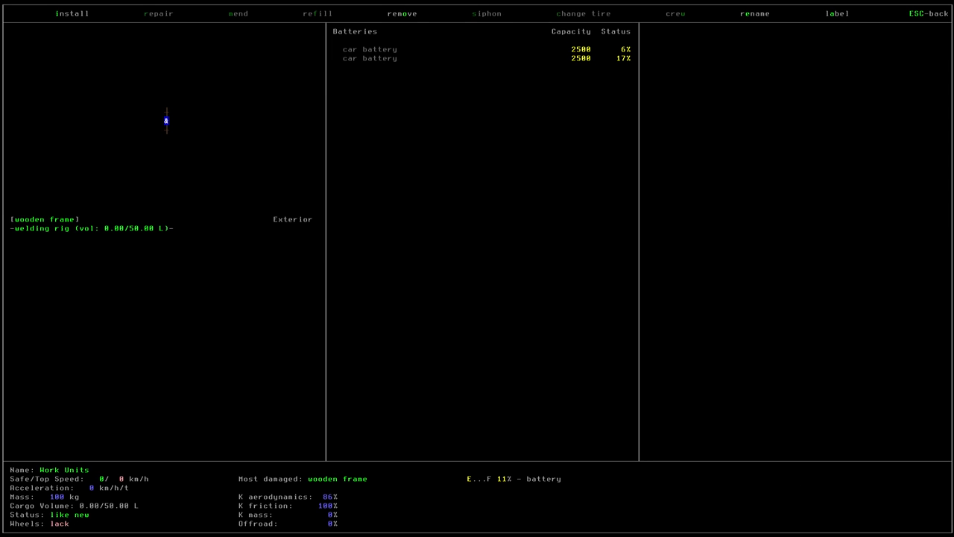
key(o)
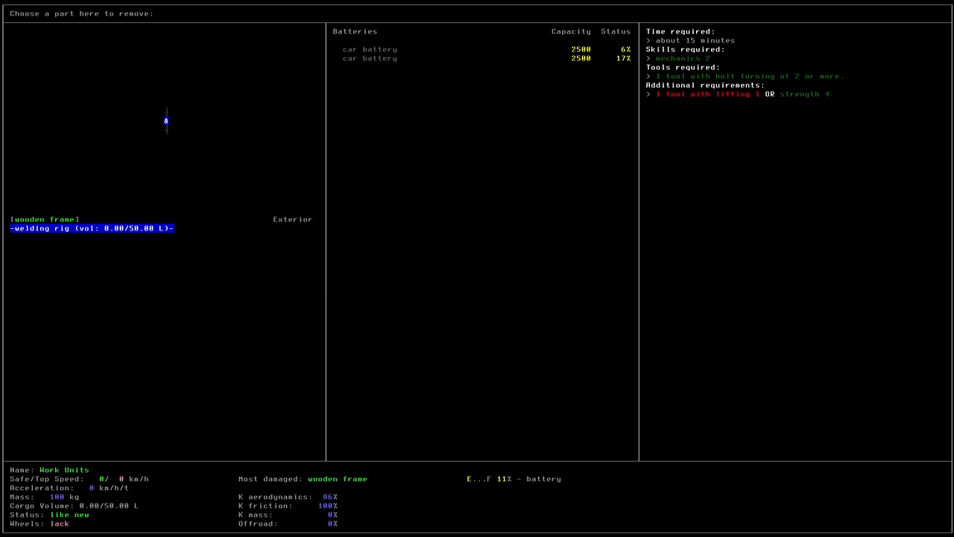
key(Escape)
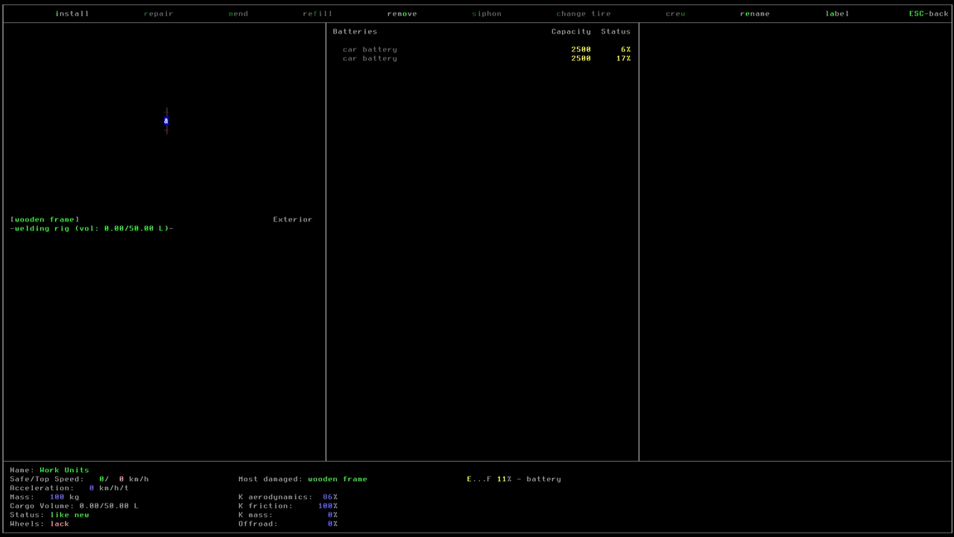
key(Escape)
key(e)
key(Right)
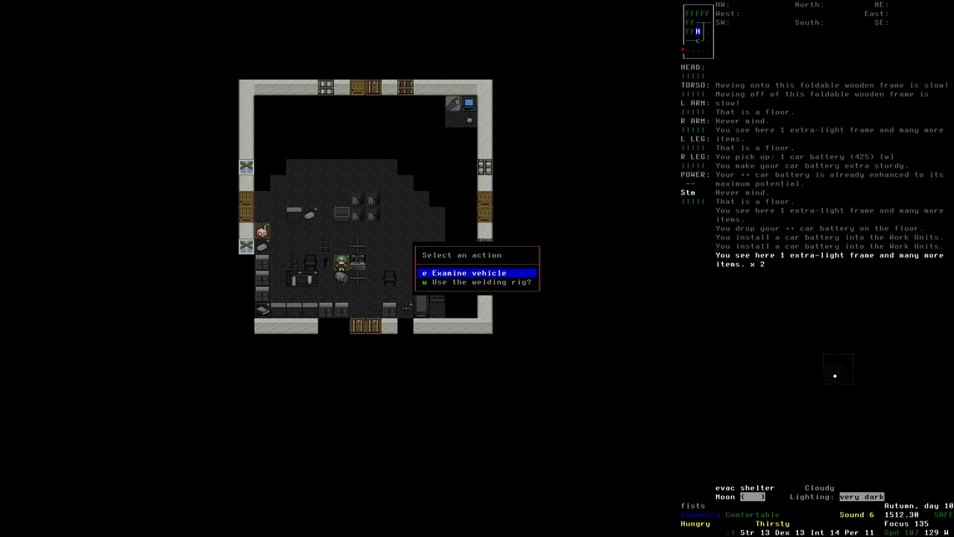
key(Down)
key(Return)
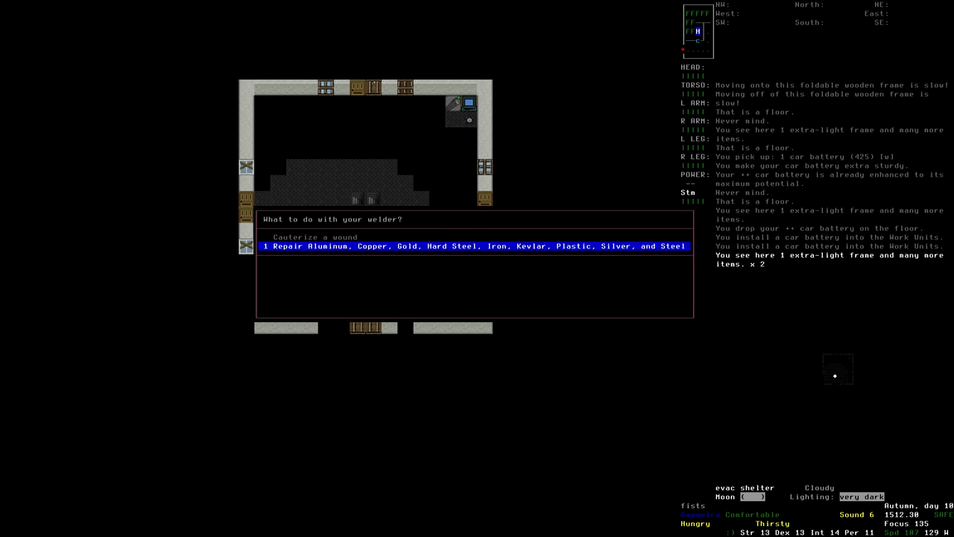
key(Escape)
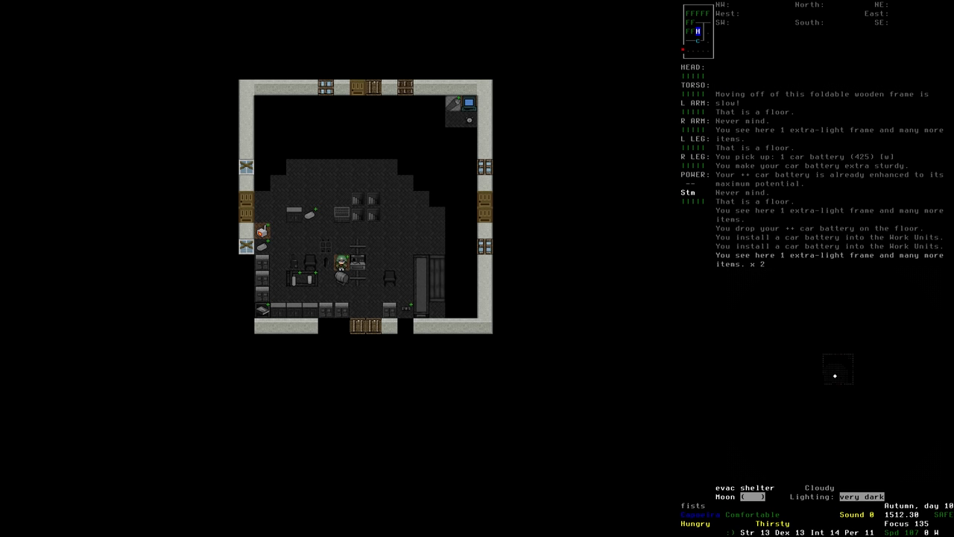
- Walk south out of the shelter to the red Electric Car
key(Down)
key(Down)
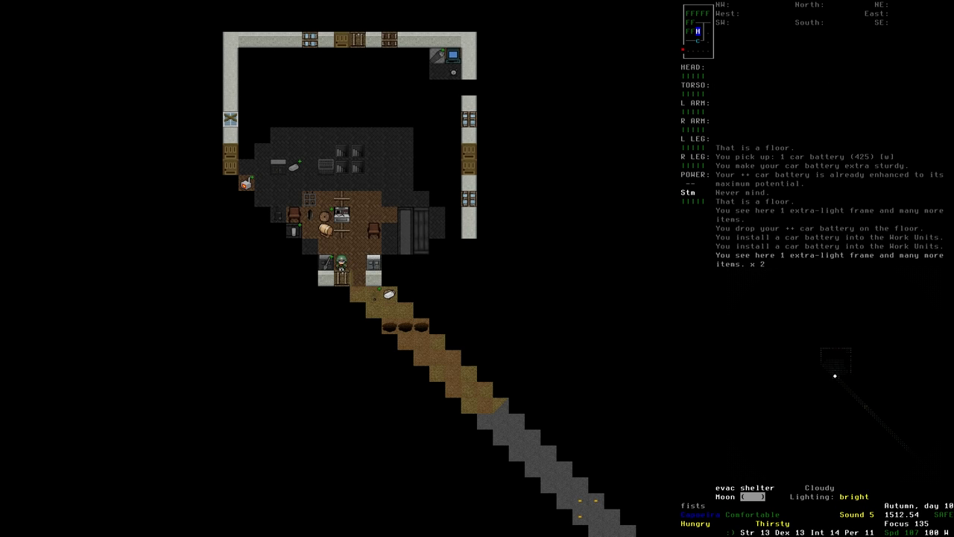
key(Down)
key(Down)
key(Down)
key(Down)
key(Down)
key(Down)
key(Down)
key(Down)
key(Down)
key(Down)
key(Down)
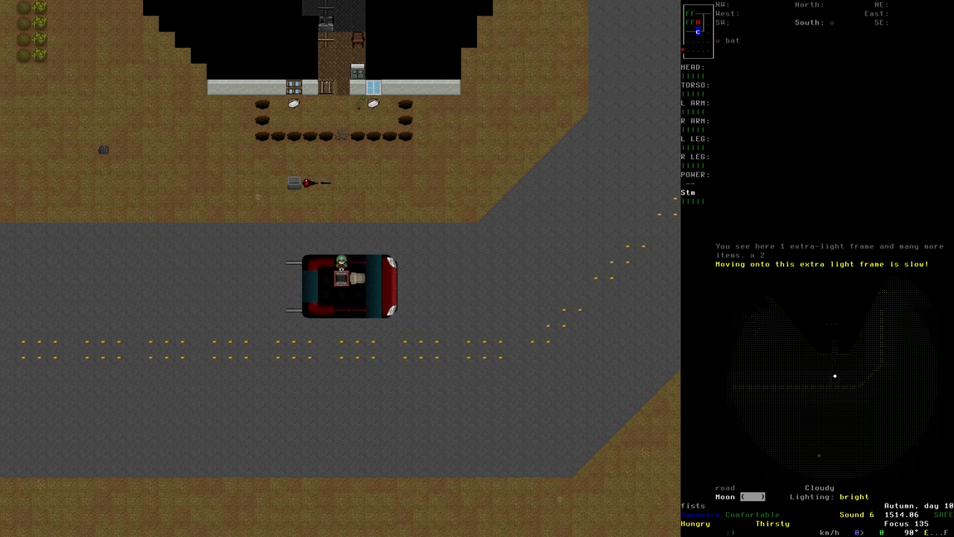
- Drop the welder+ (UPS) into the car's trunk and step off the car
key(D)
key(Down)
key(Page_Down)
key(Up)
key(Up)
key(Up)
key(Up)
key(Up)
key(Return)
key(Down)
key(Return)
key(Up)
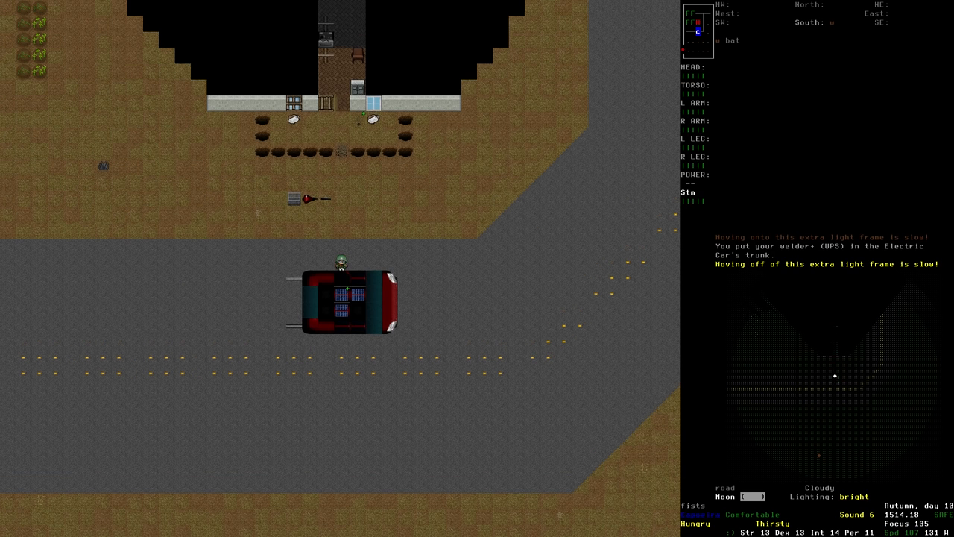
key(Up)
key(e)
key(Down)
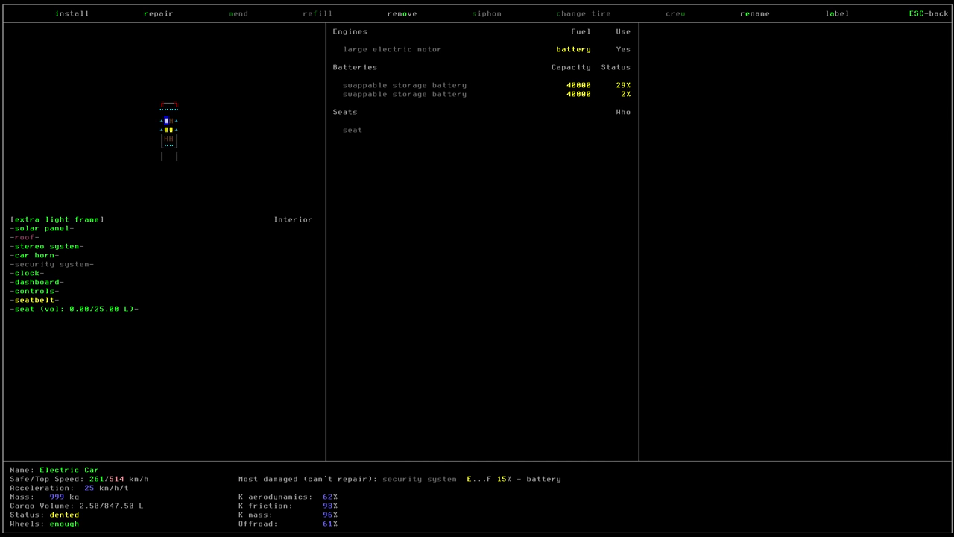
key(Down)
key(Down)
key(Down)
key(Down)
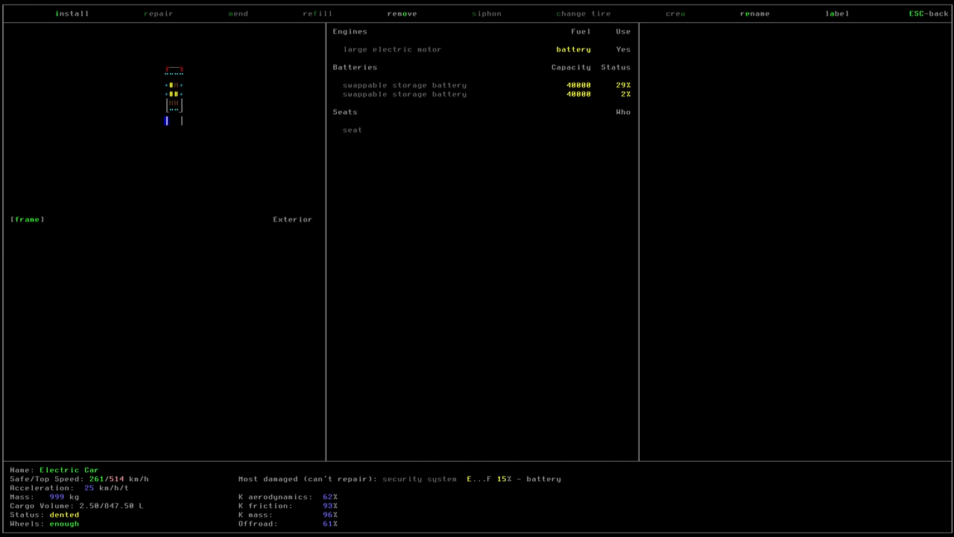
key(Up)
key(Up)
key(Up)
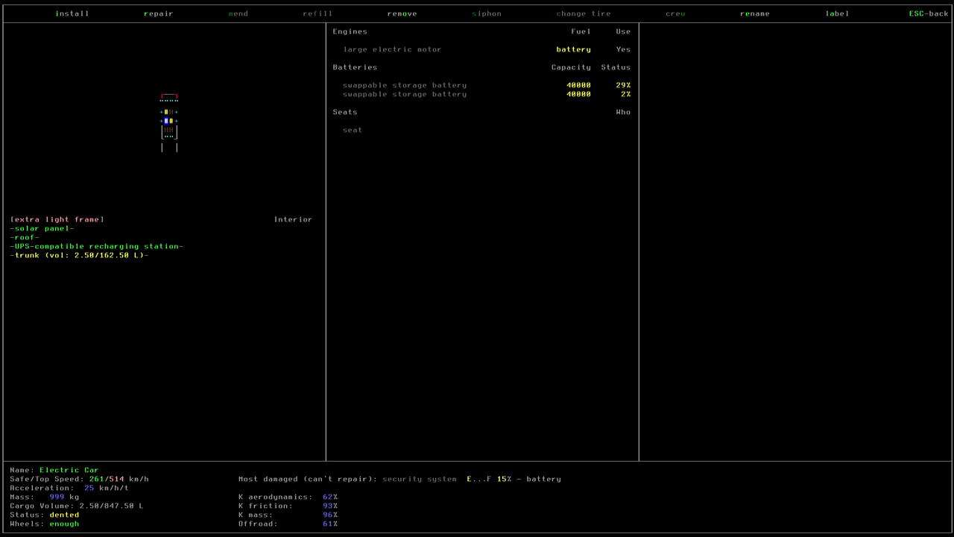
key(Down)
key(i)
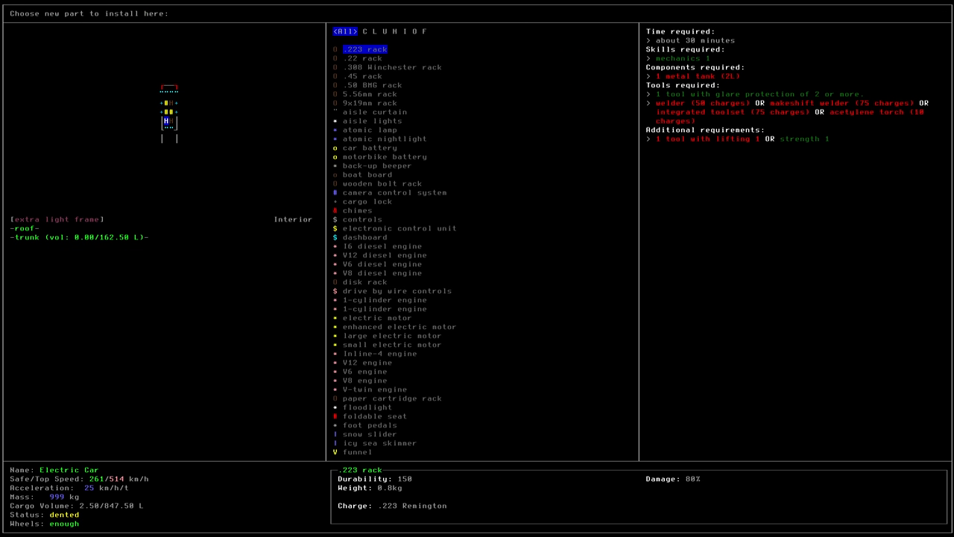
key(End)
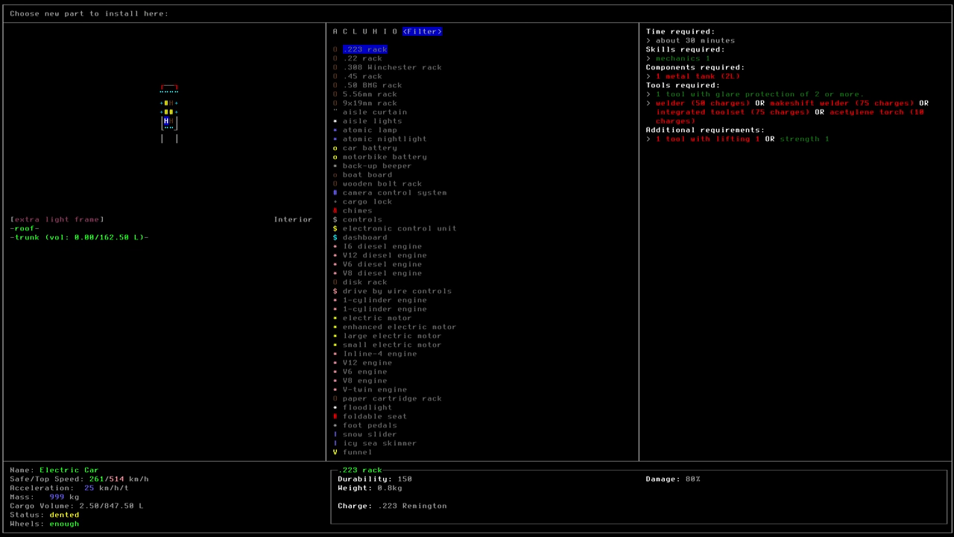
key(Down)
key(Down)
key(Down)
key(Down)
key(Down)
key(Down)
key(Down)
key(Down)
key(Down)
key(Down)
key(Down)
key(Down)
key(Down)
key(Down)
key(Down)
key(Down)
key(Down)
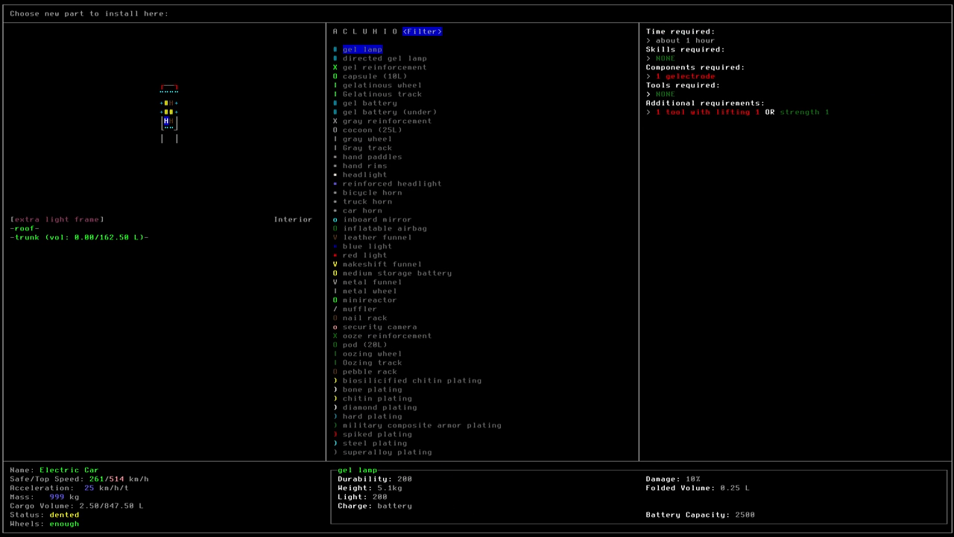
key(Down)
key(Down)
key(Down)
key(Down)
key(Down)
key(Down)
key(Down)
key(Down)
key(Down)
key(Down)
key(Down)
key(Down)
key(Down)
key(Down)
key(Down)
key(Down)
key(Down)
key(Down)
key(Down)
key(Down)
key(Up)
key(Up)
key(Up)
key(Up)
key(Down)
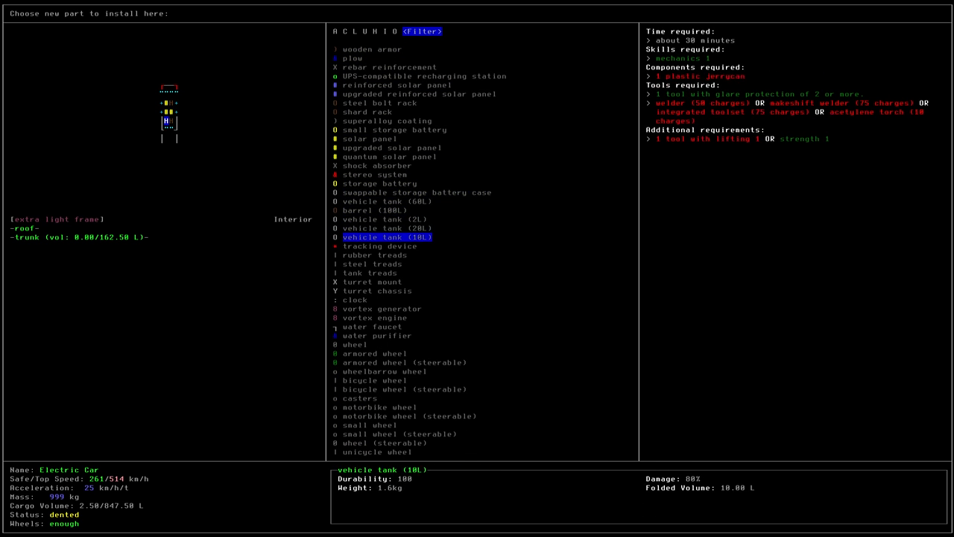
key(Down)
key(Down)
key(Down)
key(Down)
key(Down)
key(Down)
key(Down)
key(Down)
key(Down)
key(Down)
key(Down)
key(Down)
key(Down)
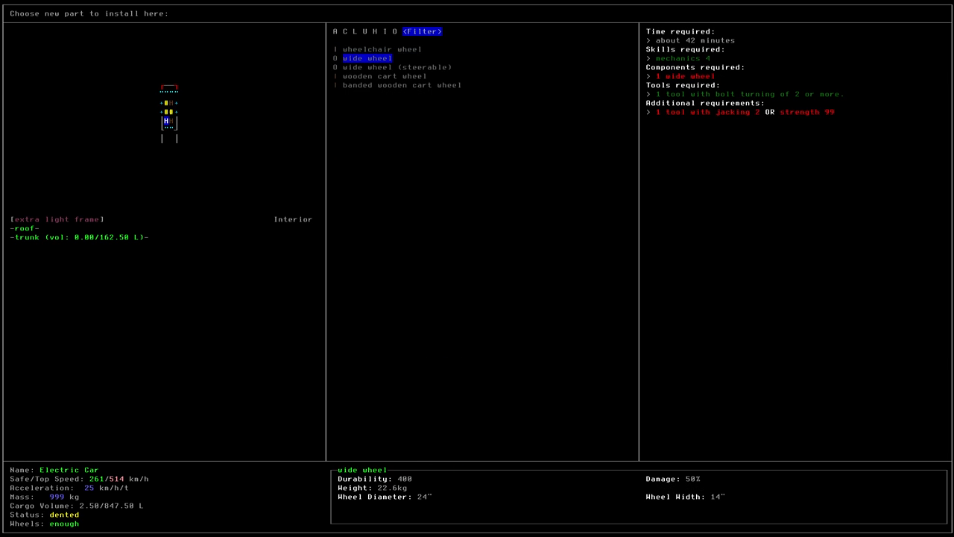
key(Down)
key(Down)
key(Down)
key(Down)
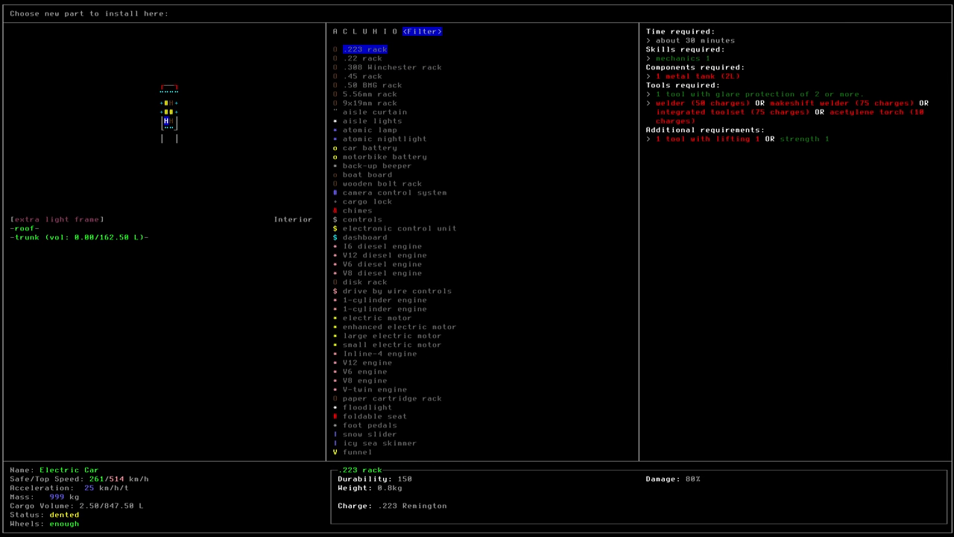
key(Escape)
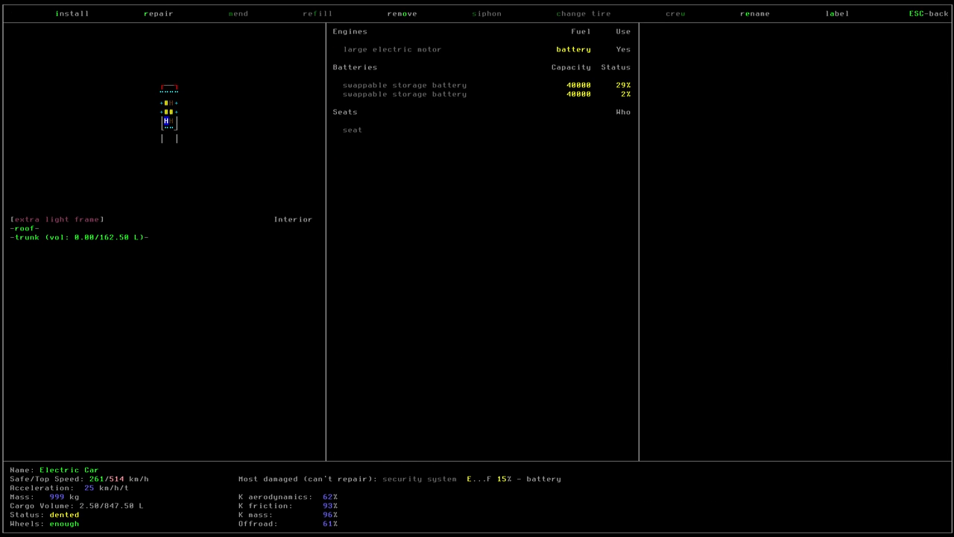
key(Up)
key(i)
key(Down)
key(Down)
key(Down)
key(Down)
key(Down)
key(Down)
key(Down)
key(Down)
key(Down)
key(Down)
key(Down)
key(Down)
key(Down)
key(Down)
key(Down)
key(Down)
key(Down)
key(Down)
key(Down)
key(Down)
key(Down)
key(Down)
key(Down)
key(Down)
key(Down)
key(Down)
key(Down)
key(shift+Tab)
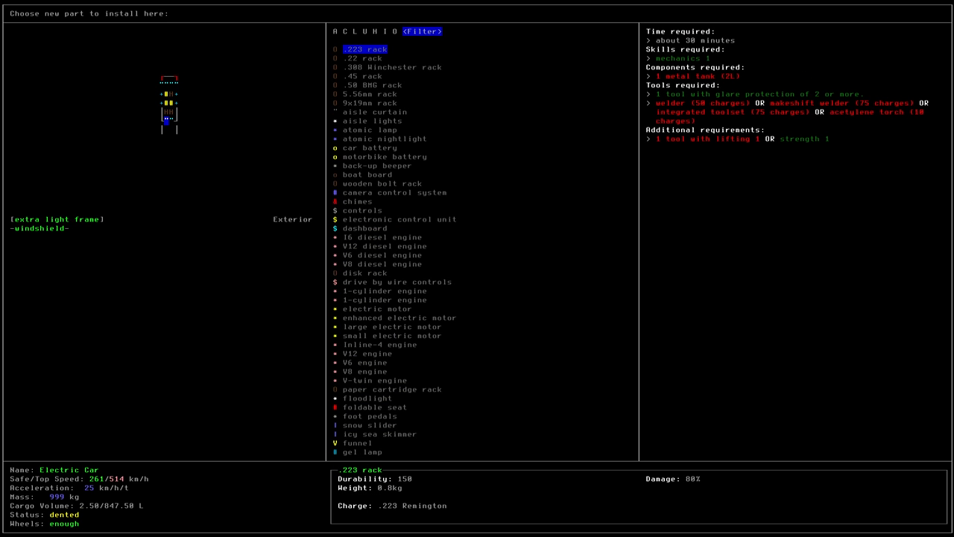
key(Down)
key(Down)
key(Down)
key(Down)
key(Down)
key(Down)
key(Down)
key(Down)
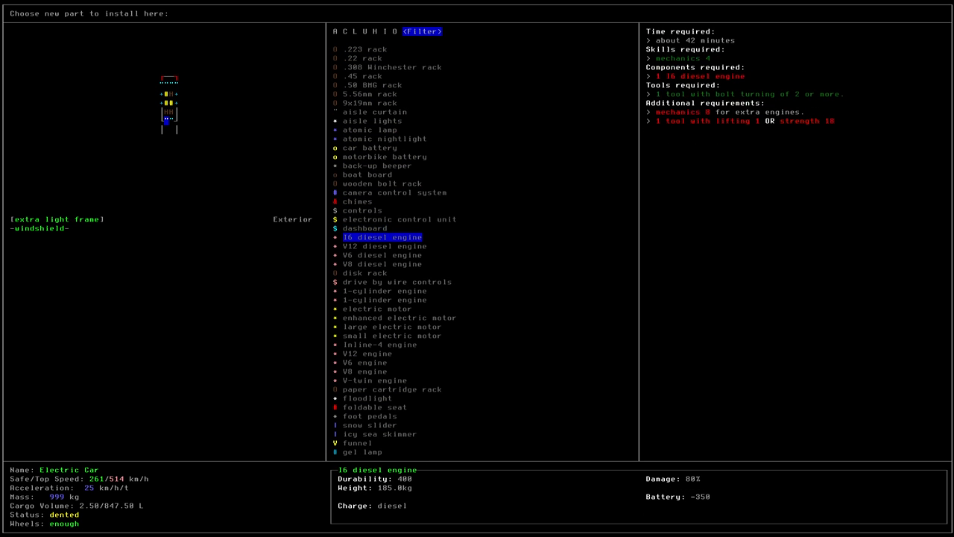
key(Down)
key(Down)
key(Down)
key(Down)
key(Down)
key(Down)
key(Down)
key(Down)
key(Down)
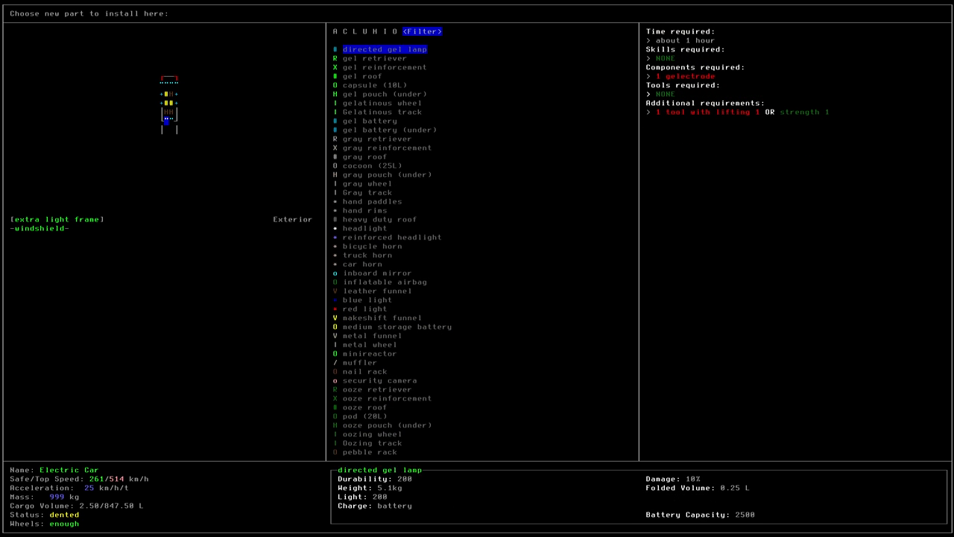
key(Down)
key(Down)
key(Down)
key(Down)
key(Down)
key(Down)
key(Down)
key(Down)
key(Down)
key(Down)
key(Down)
key(Down)
key(Down)
key(Down)
key(Down)
key(Down)
key(Down)
key(Down)
key(Down)
key(Down)
key(Down)
key(Down)
key(Down)
key(Down)
key(Down)
key(Down)
key(Down)
key(Down)
key(Down)
key(Down)
key(Down)
key(Down)
- Inspect the car's tiles: recharging station, solar panel, trunk, 17" wheel and battery
key(Escape)
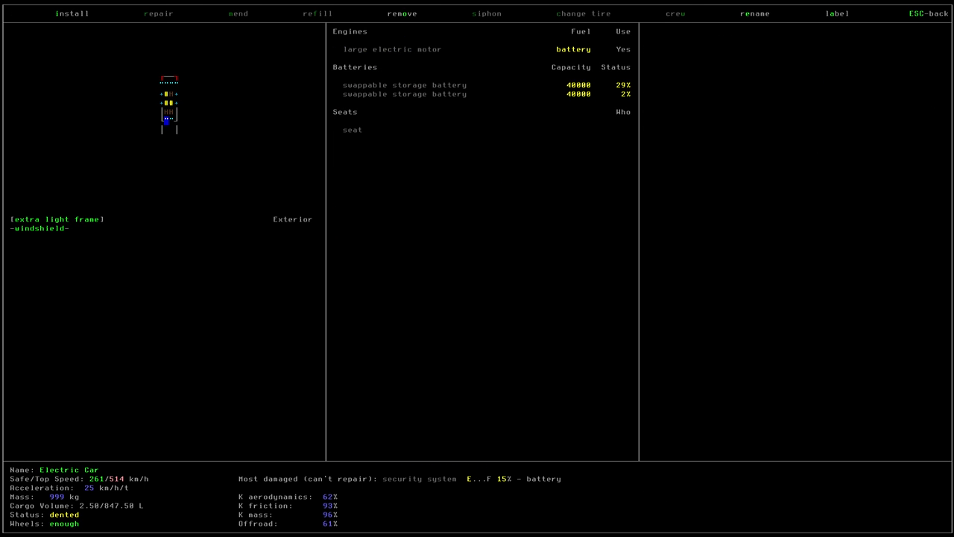
key(Up)
key(Right)
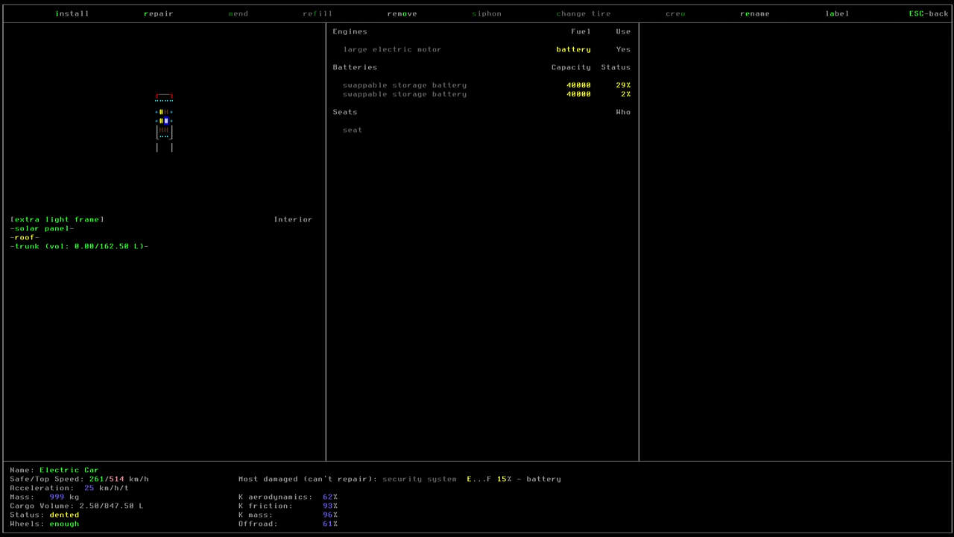
key(Left)
key(Down)
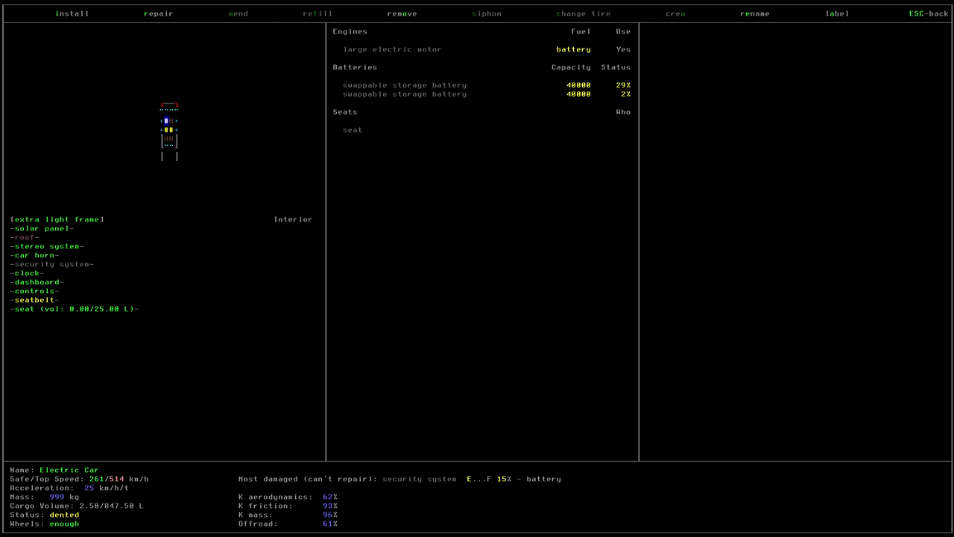
key(Down)
key(Down)
key(Down)
key(Down)
key(Left)
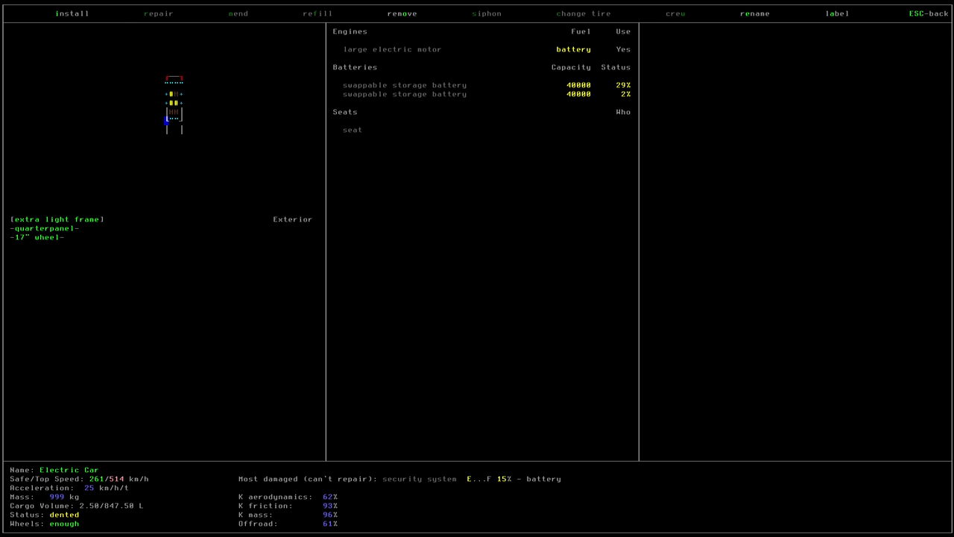
key(Right)
key(Left)
key(Down)
key(Up)
key(Up)
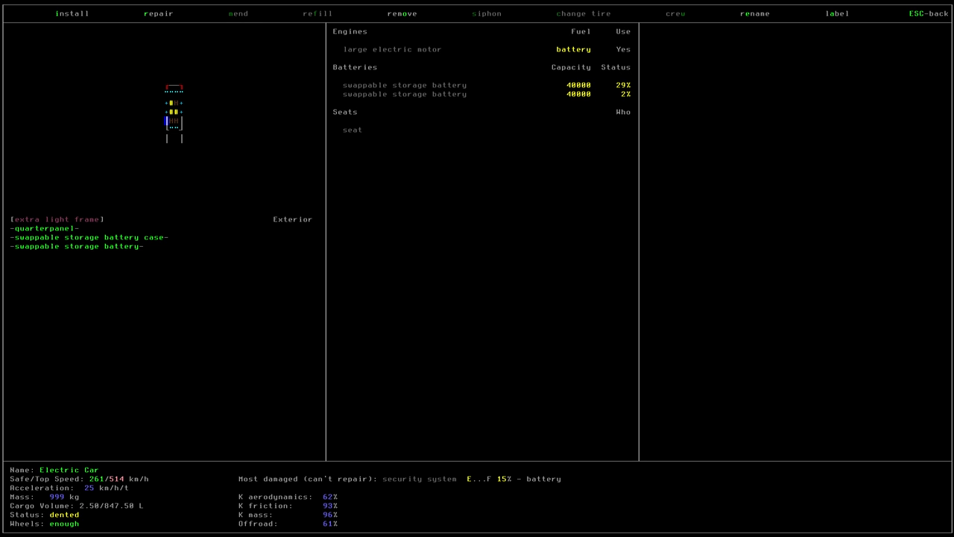
key(Right)
key(Right)
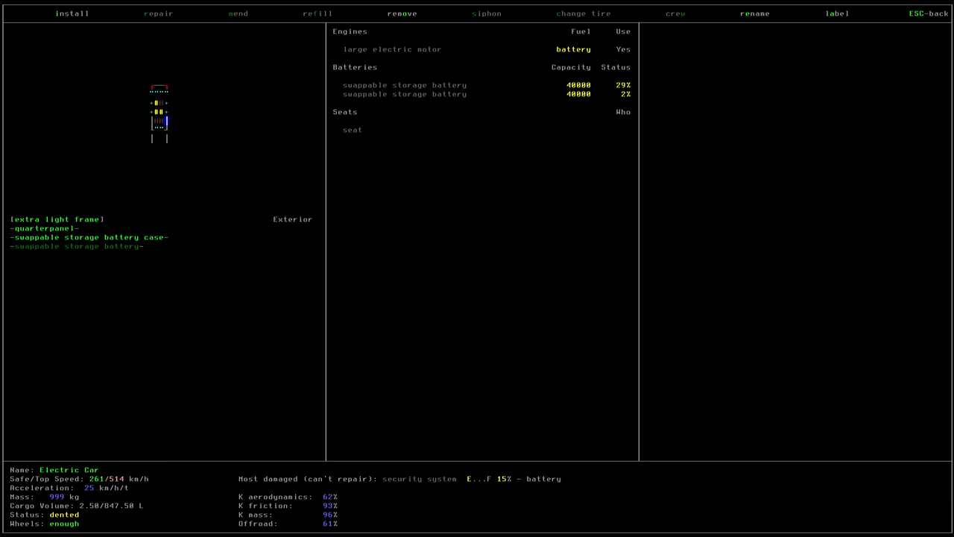
key(Left)
key(Left)
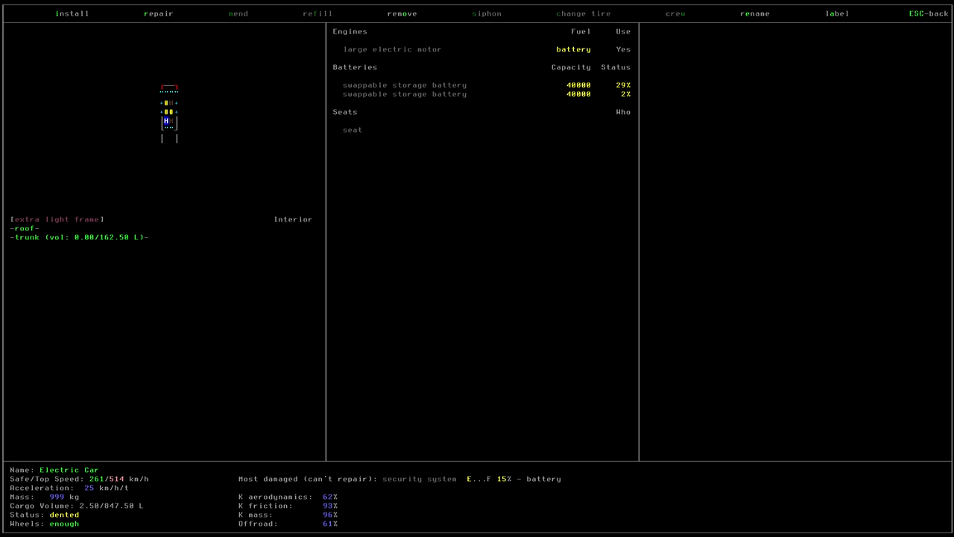
key(Up)
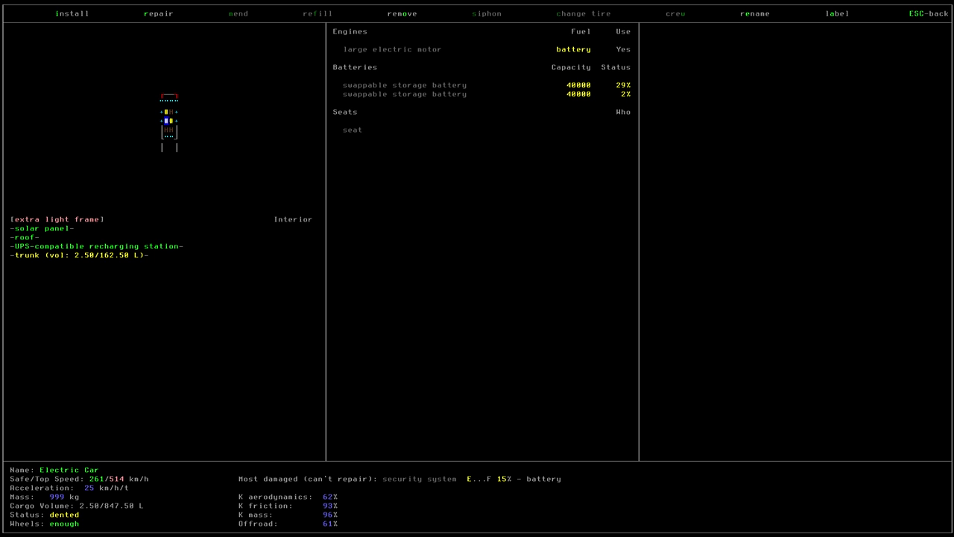
- Return to the map, step onto the car's trunk tile and bring up its actions
key(Escape)
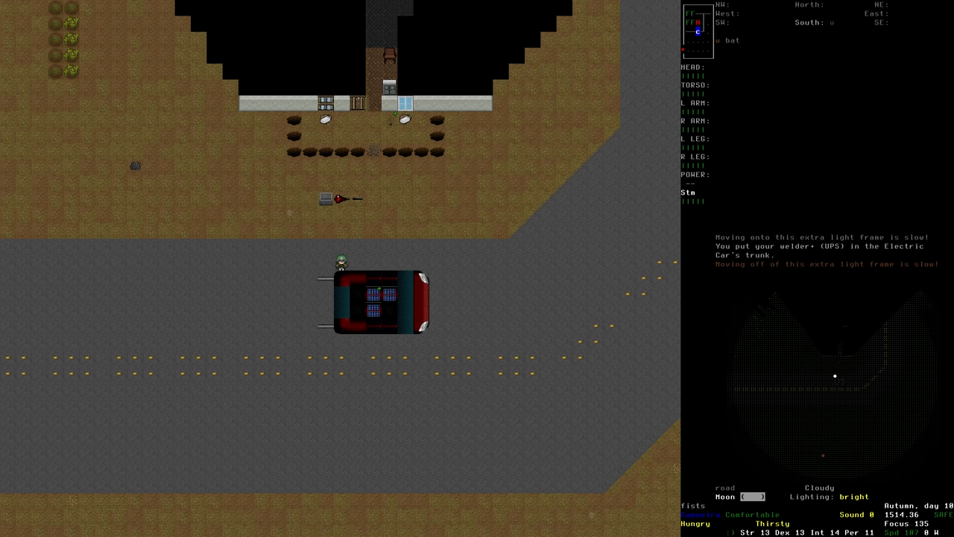
key(i)
key(Escape)
key(e)
key(Escape)
key(l)
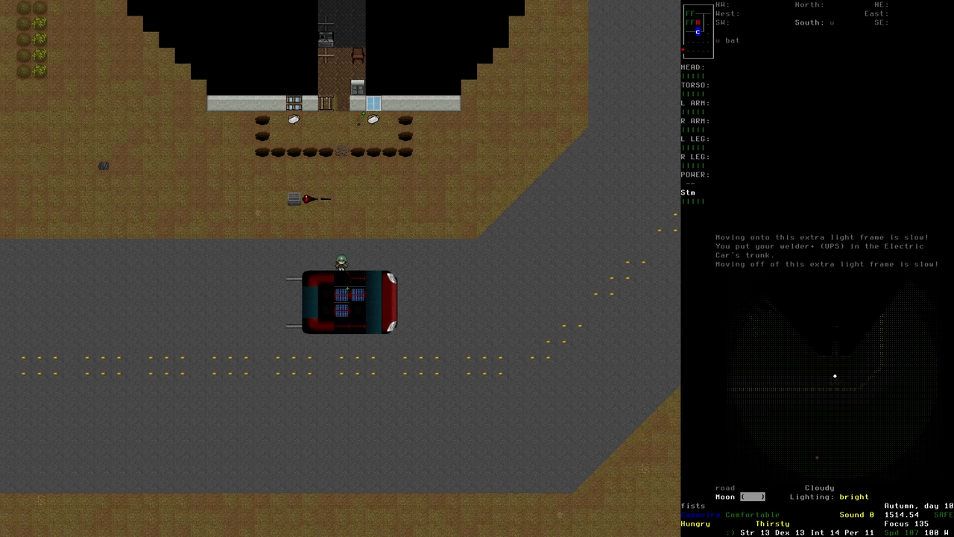
key(j)
key(e)
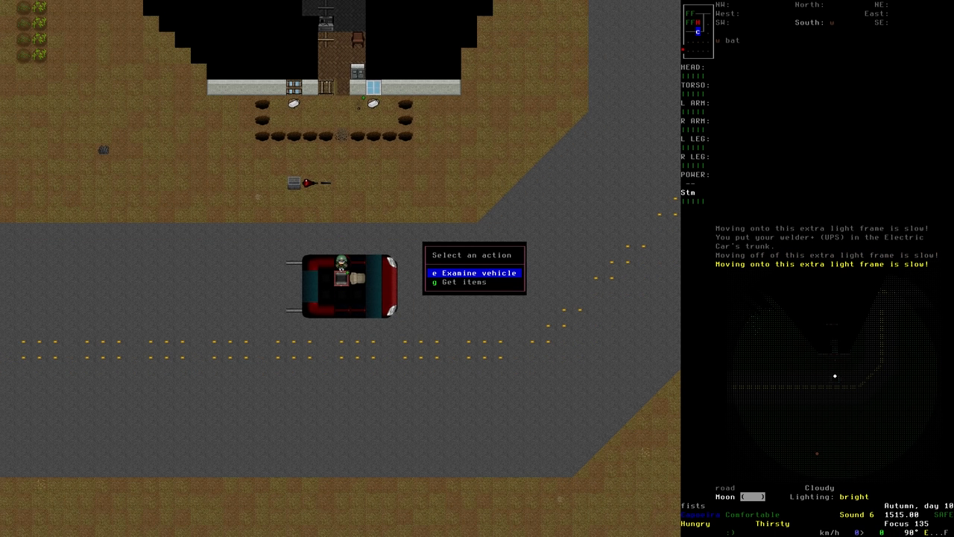
- Take the welder back out of the trunk and step off the car
key(Down)
key(Return)
key(Return)
key(k)
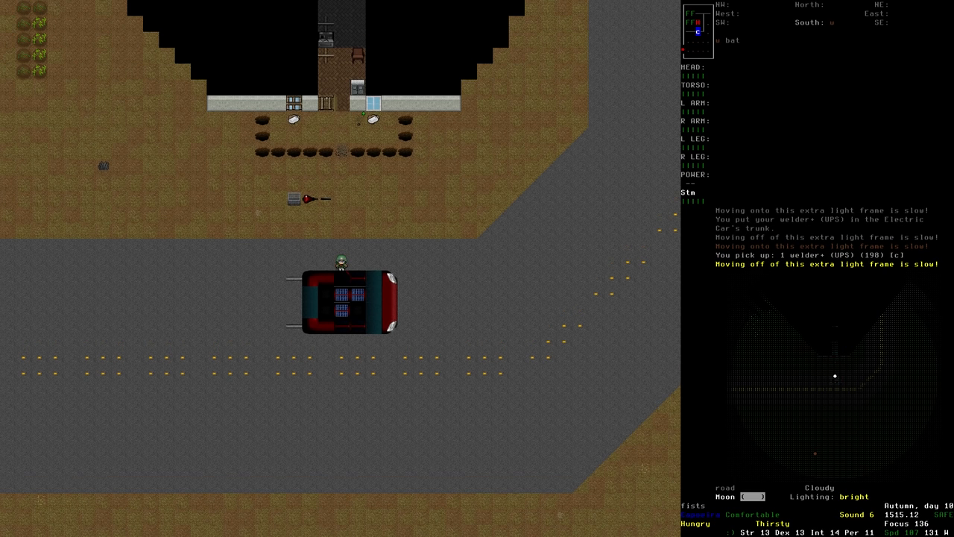
- Remove the UPS-compatible recharging station and the trunk from the Electric Car
key(e)
key(j)
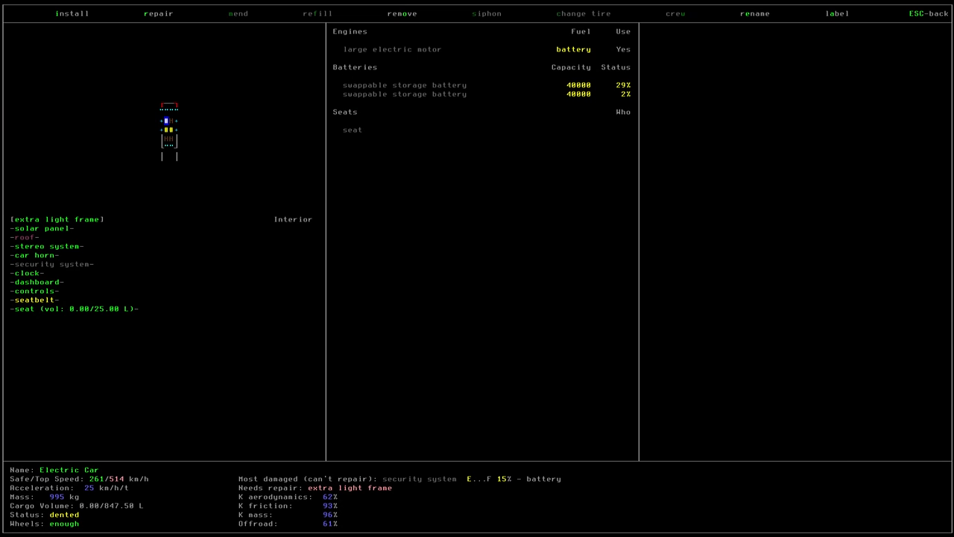
key(j)
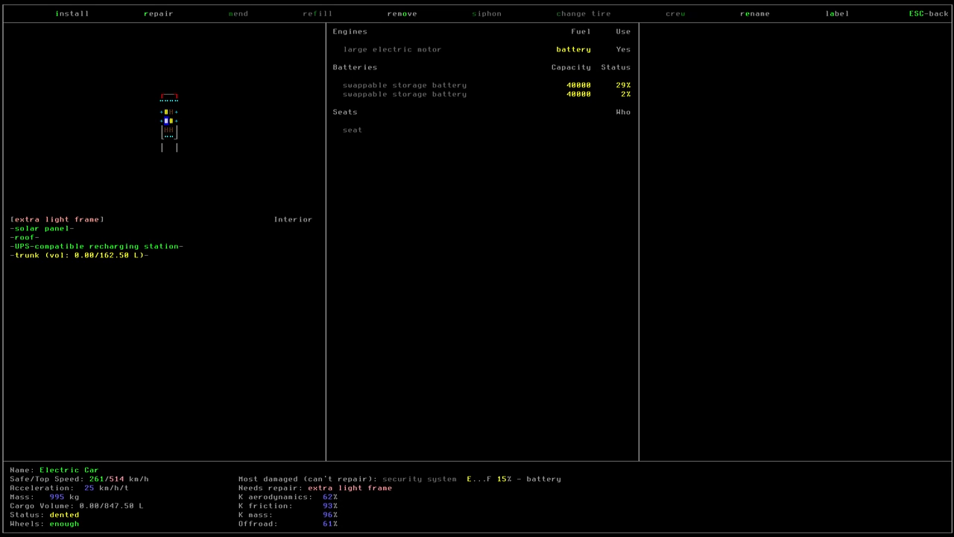
key(o)
key(Down)
key(Down)
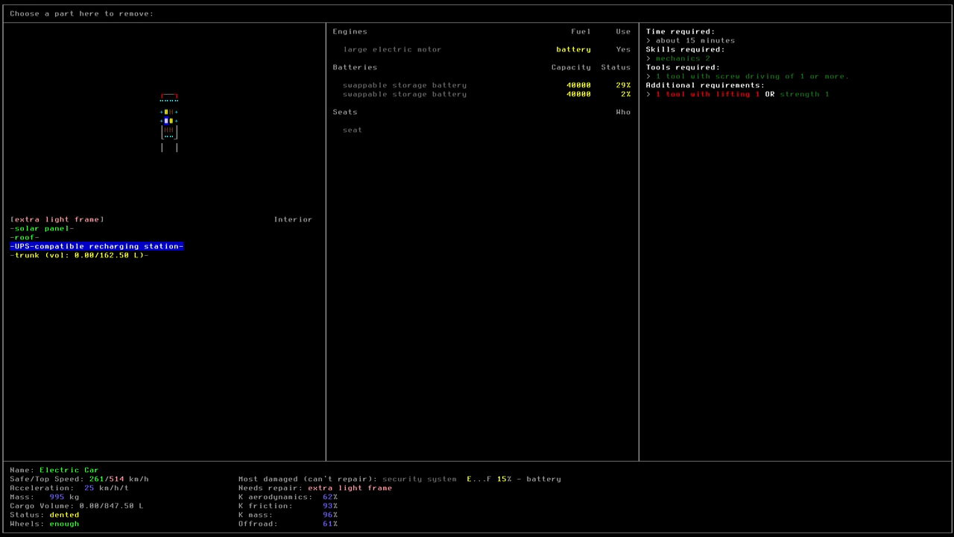
key(Return)
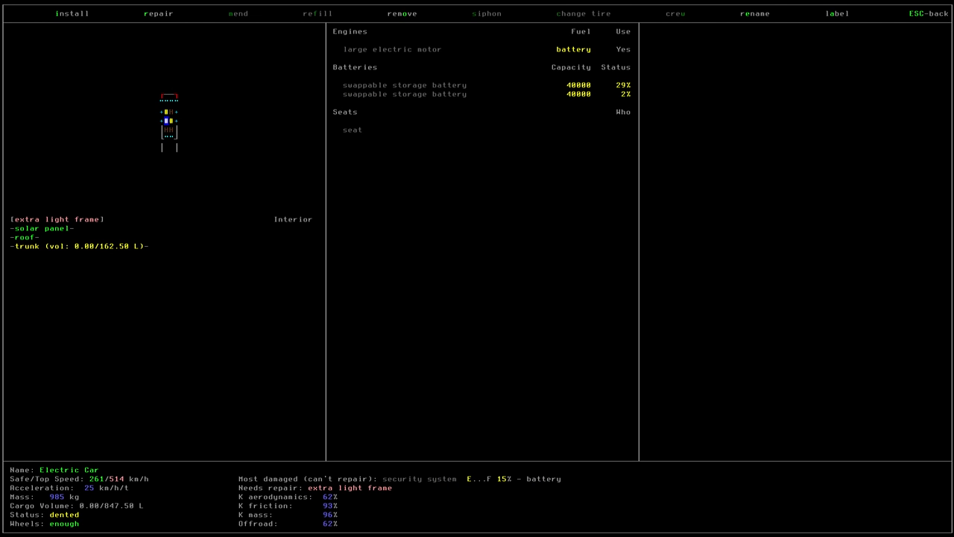
key(o)
key(Down)
key(Down)
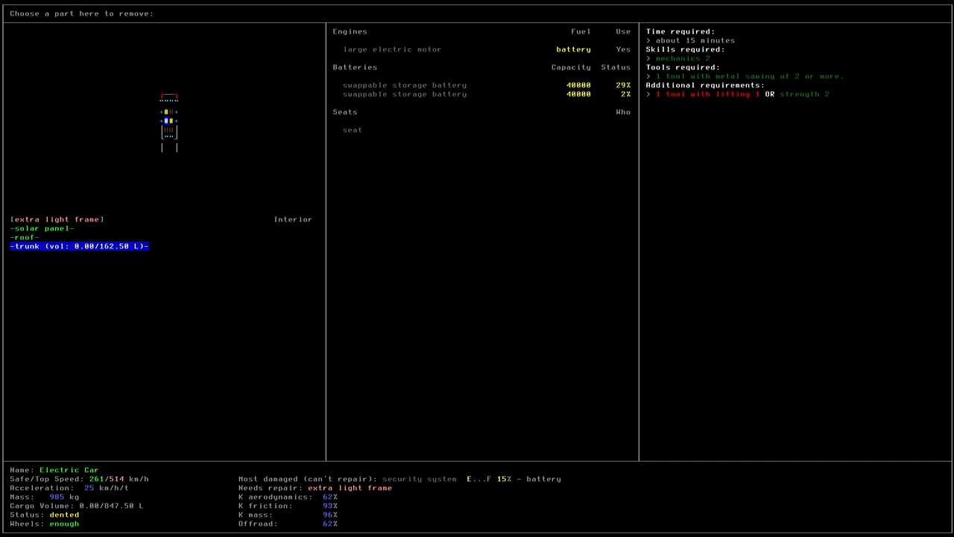
key(Return)
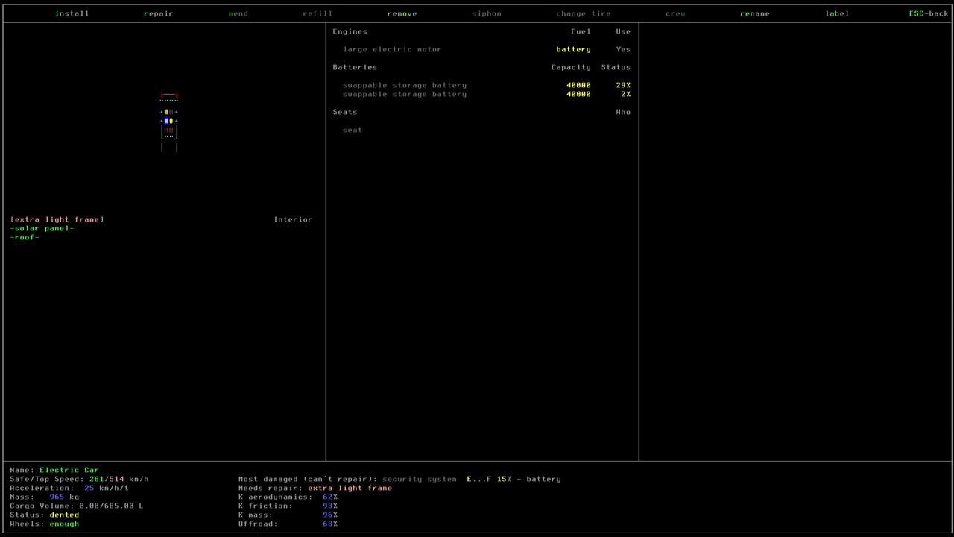
key(Escape)
key(g)
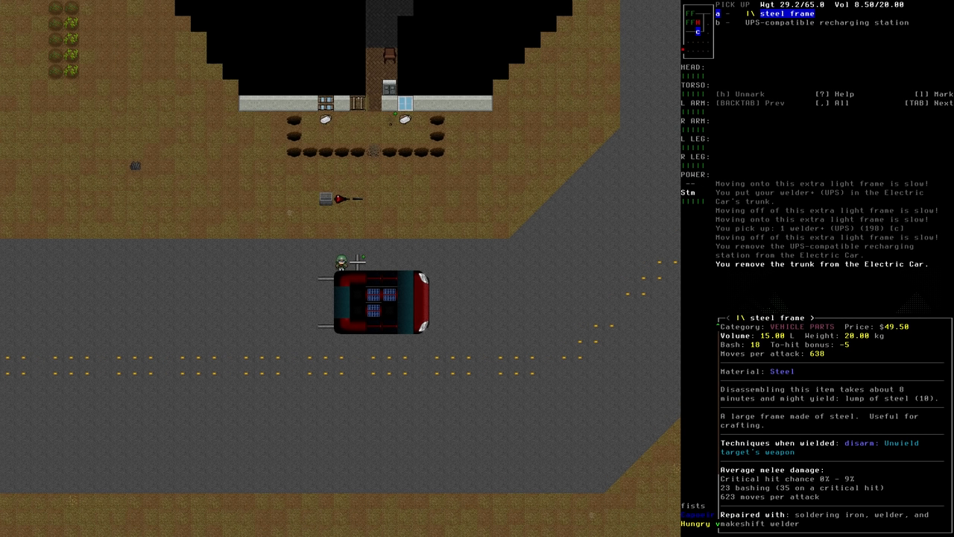
- Pick up the UPS-compatible recharging station and carry it north into the shelter
key(Down)
key(Up)
key(Down)
key(Return)
key(Up)
key(Up)
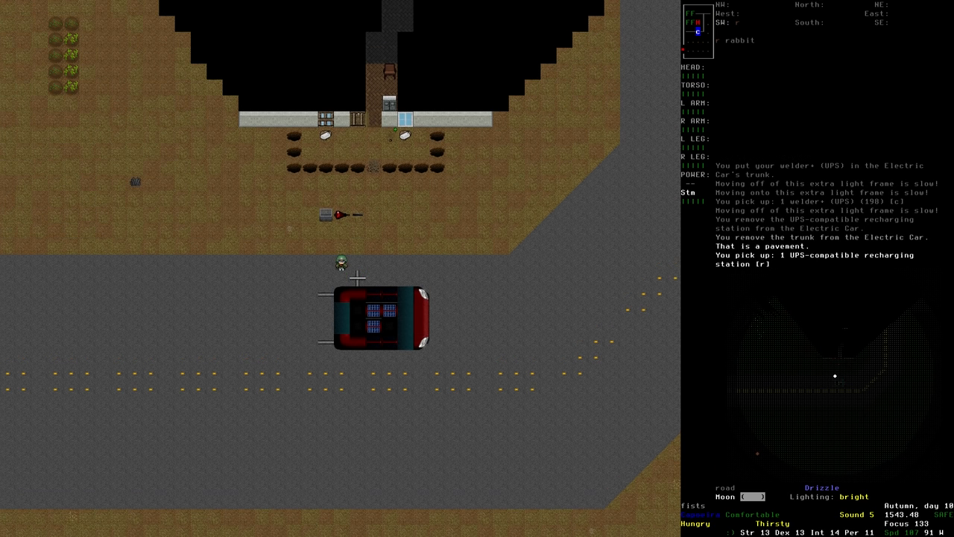
key(Up)
key(Up)
key(Up)
key(Up)
key(Up)
key(Up)
key(Up)
key(Up)
key(Up)
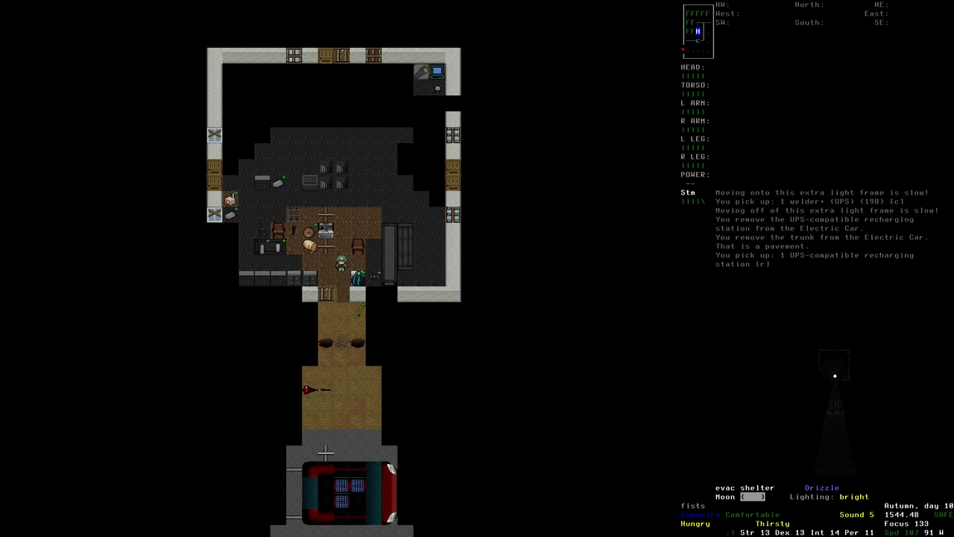
key(Up)
key(Up)
key(Up)
key(Up)
key(Up)
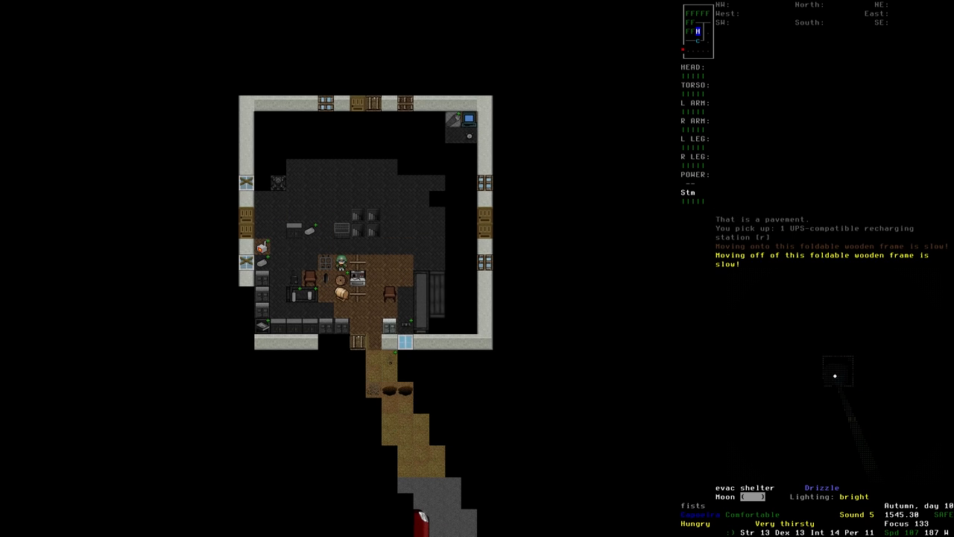
- Browse the parts installable on the Work Units battery tile without adding any
key(e)
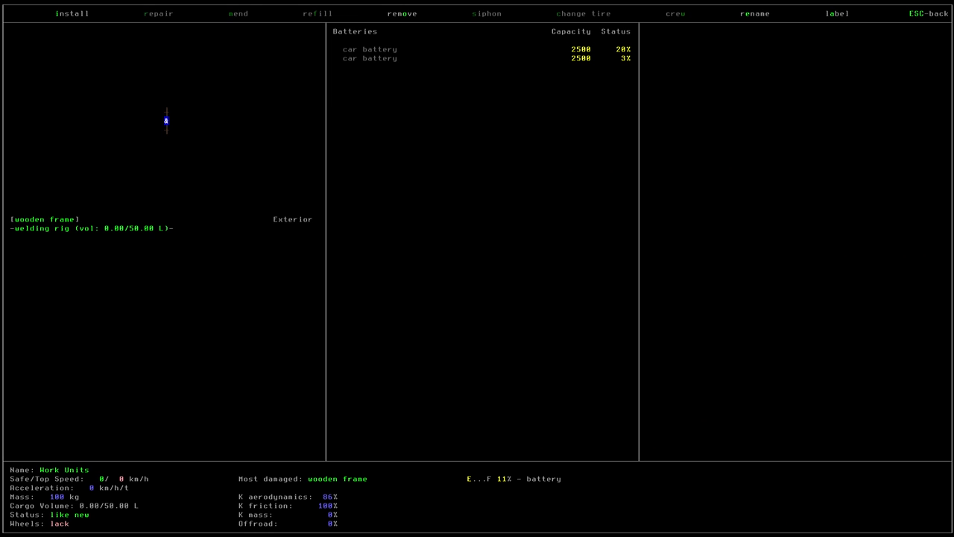
key(Down)
key(i)
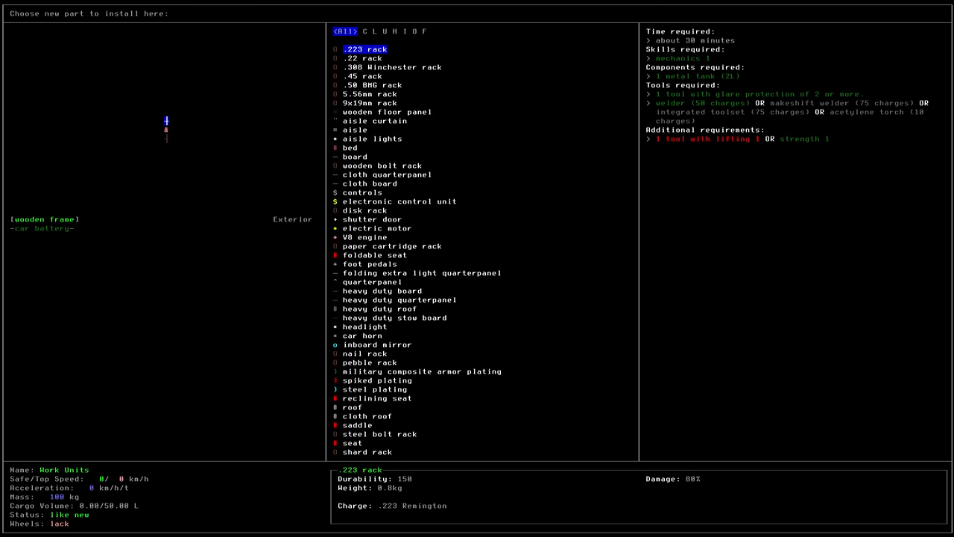
key(Left)
key(Down)
key(Down)
key(Down)
key(Down)
key(Down)
key(Down)
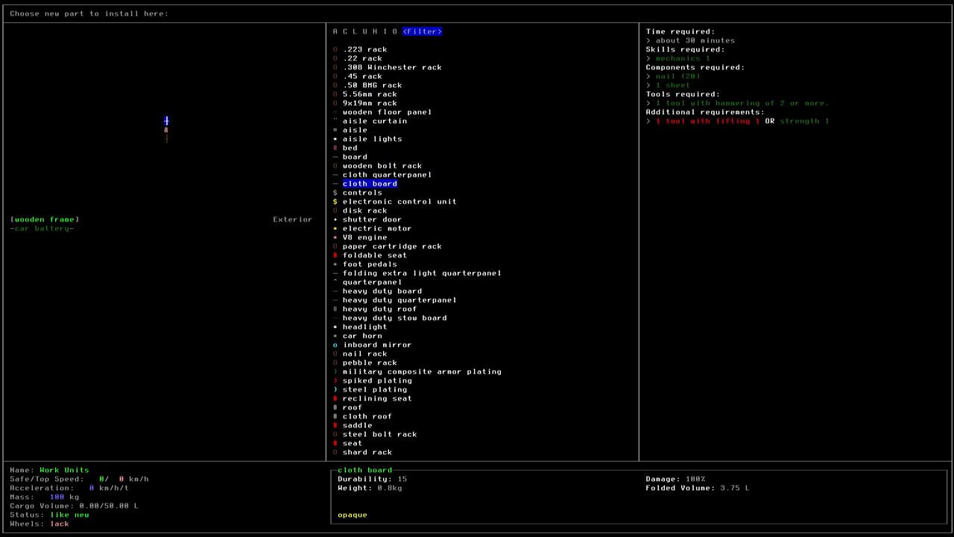
key(Down)
key(Down)
key(Down)
key(Down)
key(Down)
key(Down)
key(Down)
key(Down)
key(Down)
key(Down)
key(Down)
key(Down)
key(Down)
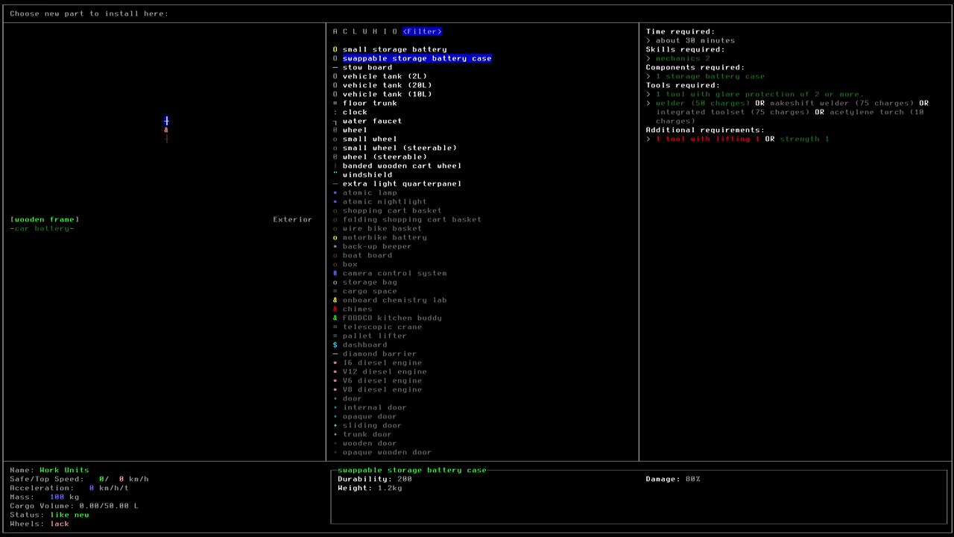
key(Down)
key(Down)
key(Down)
key(Down)
key(Down)
key(Down)
key(Up)
key(Up)
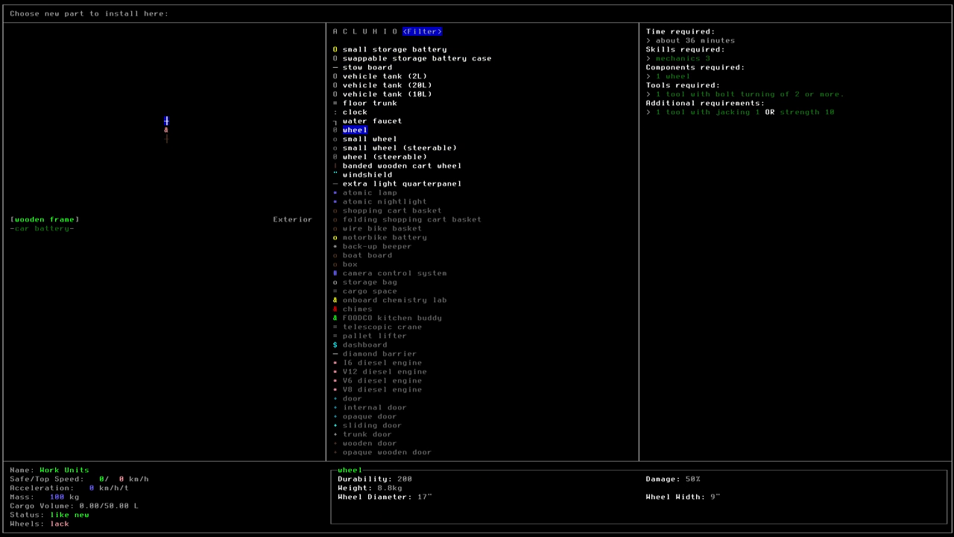
key(Escape)
key(Escape)
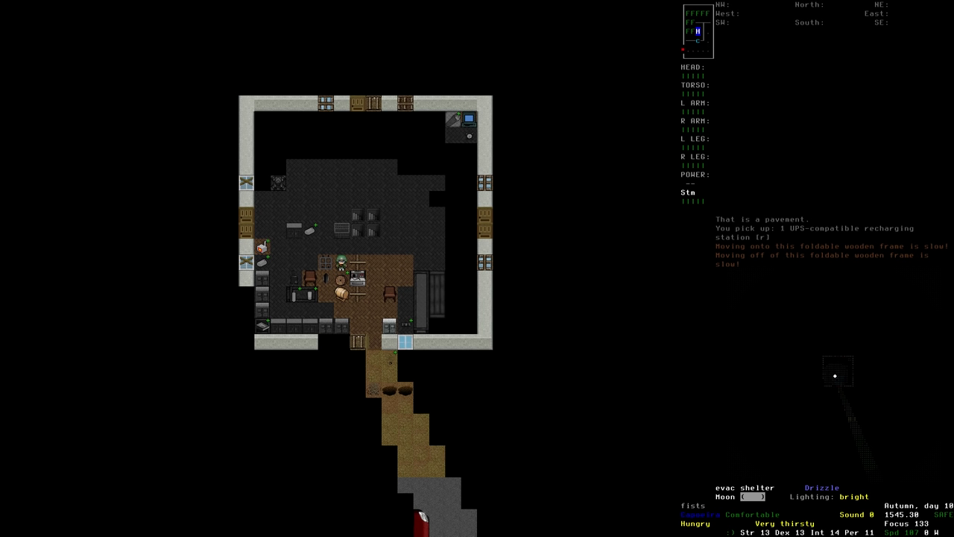
- Reopen the Work Units vehicle screen showing its car batteries at 20% and 3%
key(Up)
key(Up)
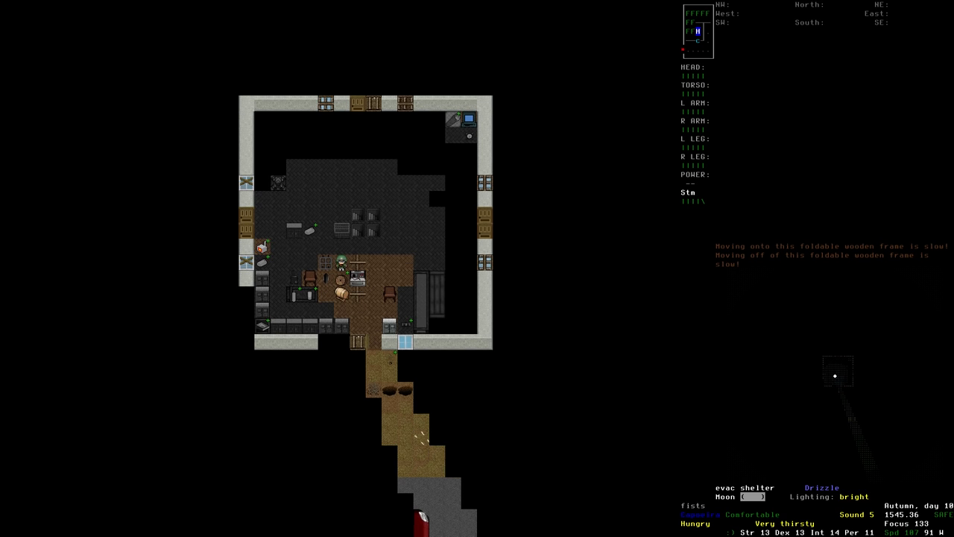
key(e)
key(Down)
key(Up)
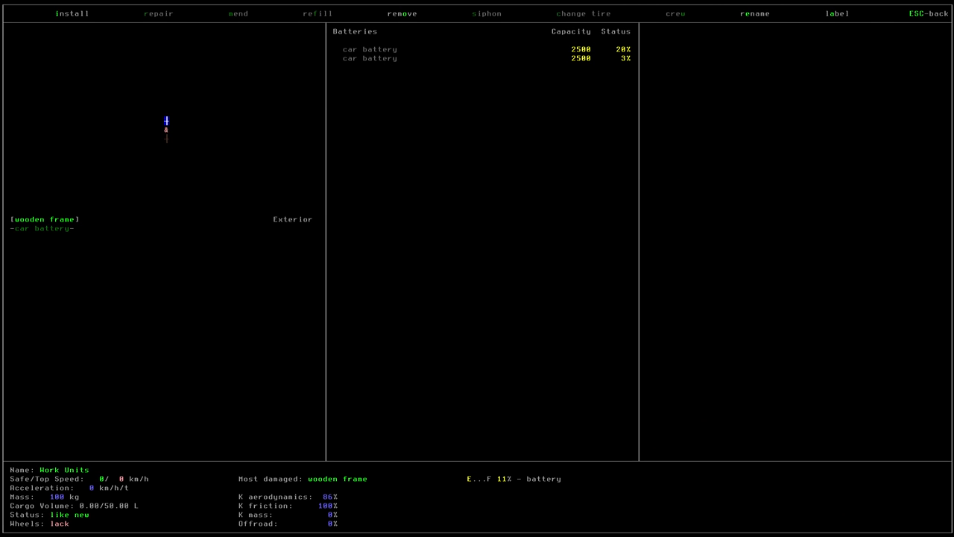
- Browse the Cargo parts for the Work Units tile, comparing stow board, heavy duty stow board and floor trunk requirements
key(i)
key(Tab)
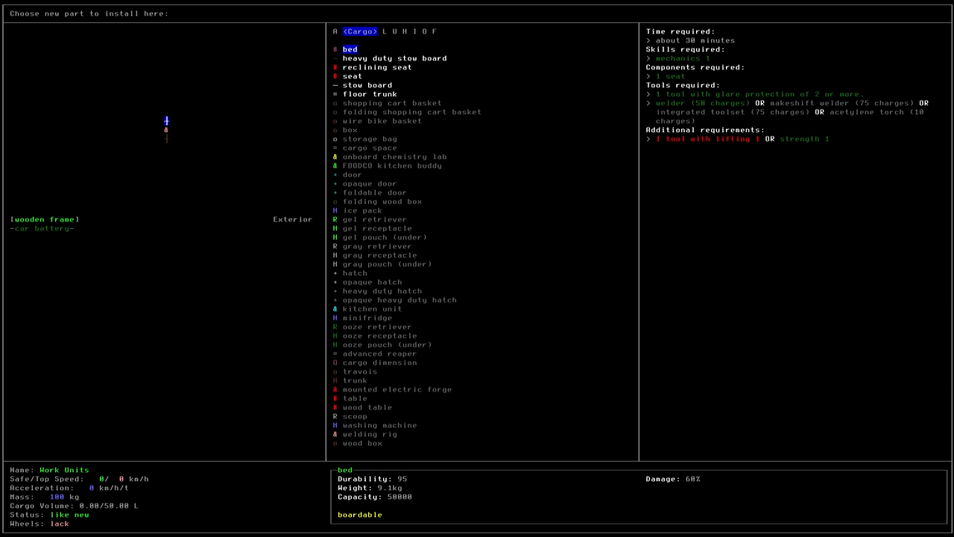
key(Down)
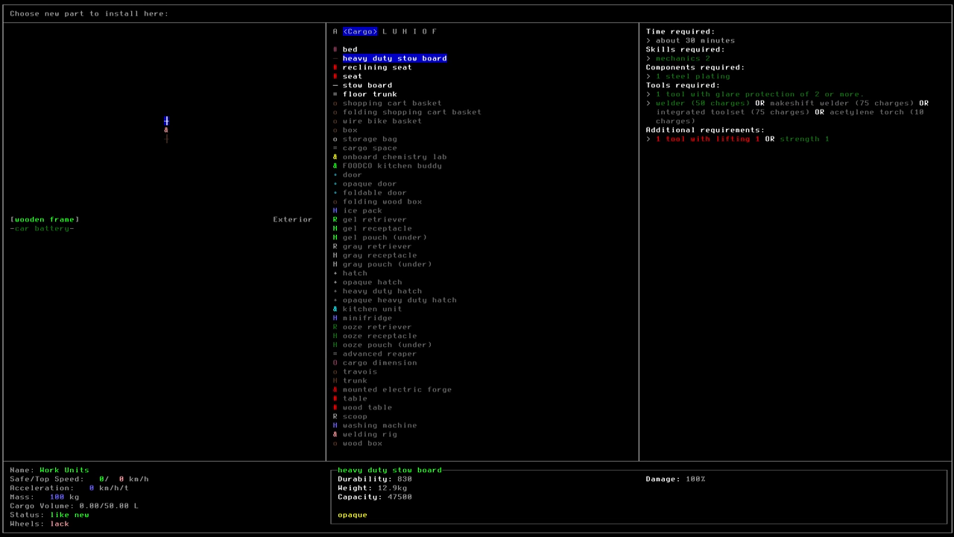
key(Down)
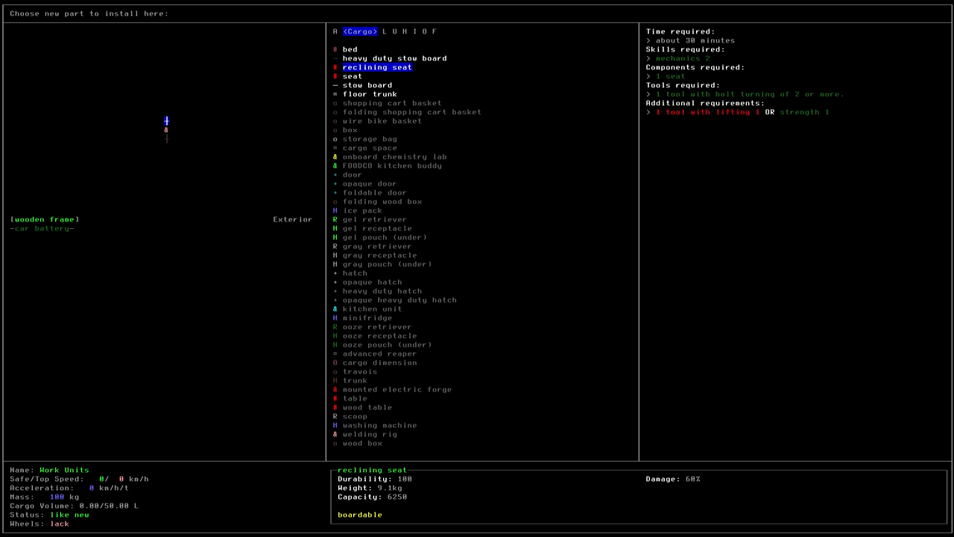
key(Down)
key(Down)
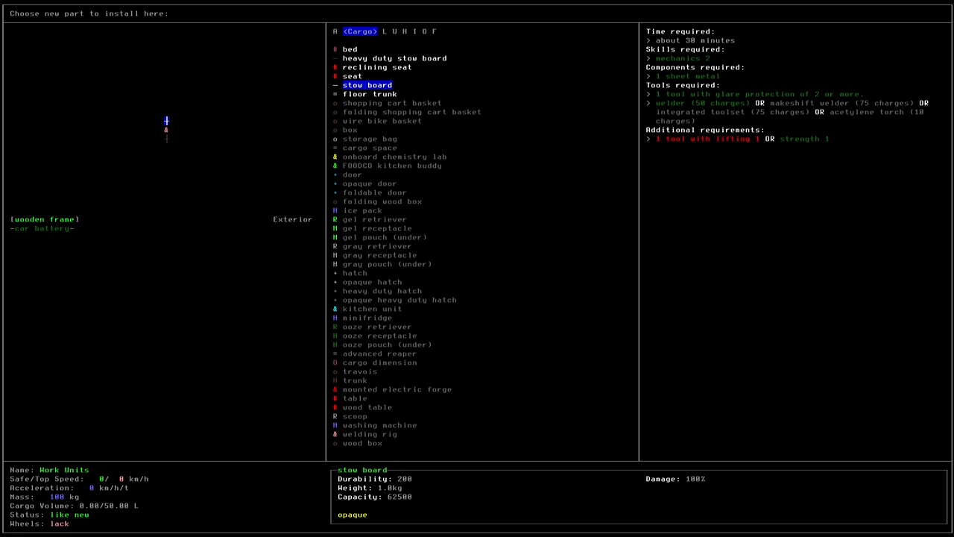
key(Down)
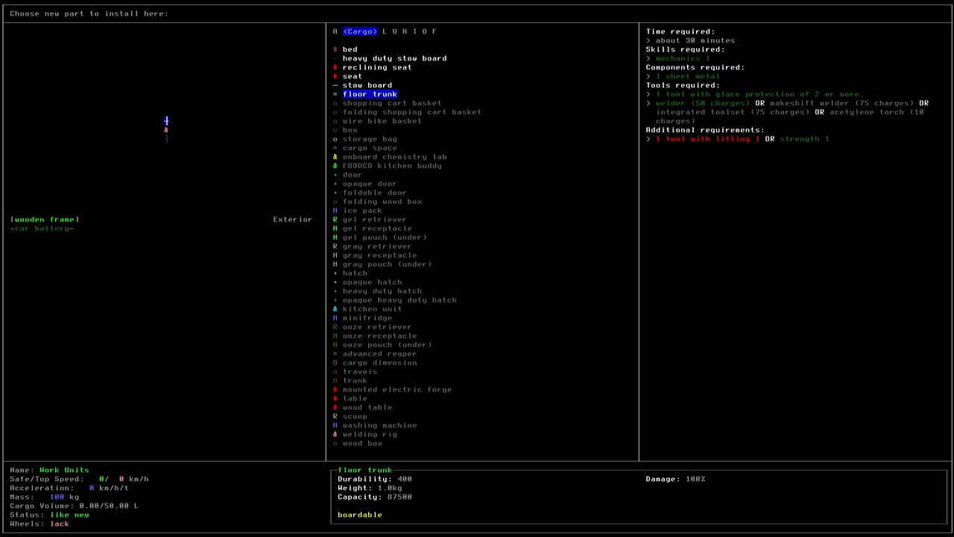
key(Up)
key(Down)
key(Up)
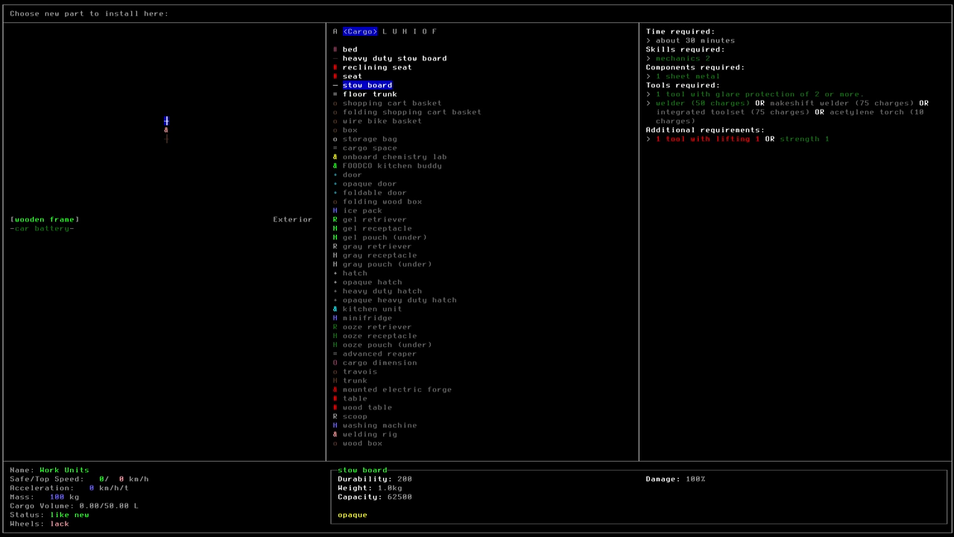
key(Up)
key(Up)
key(Up)
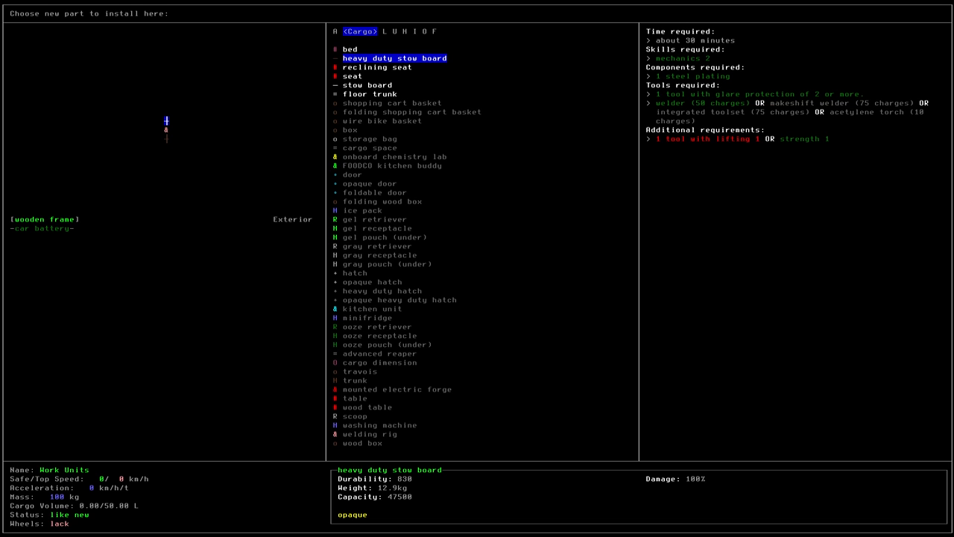
key(Down)
key(Down)
key(Down)
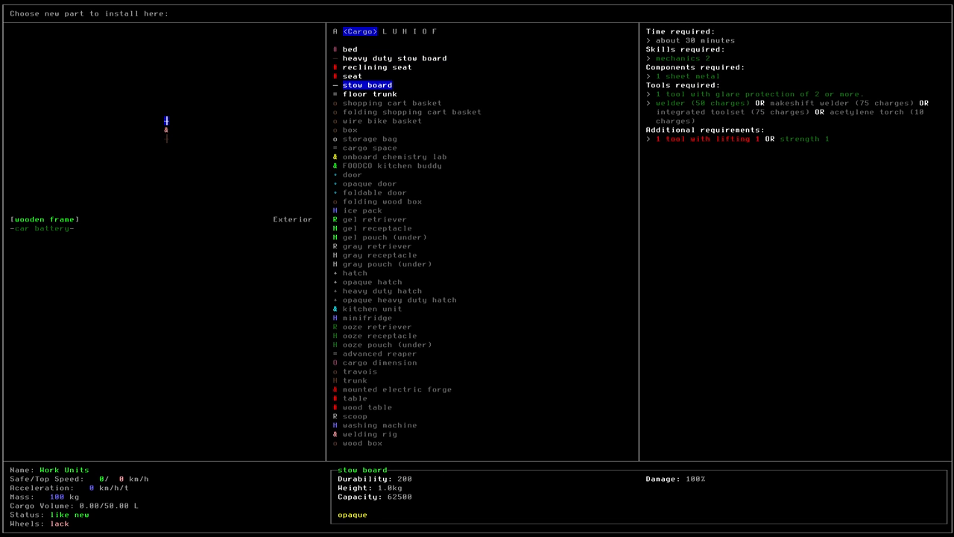
- Recheck the seat, floor trunk and heavy duty stow board entries and settle back on the stow board
key(Up)
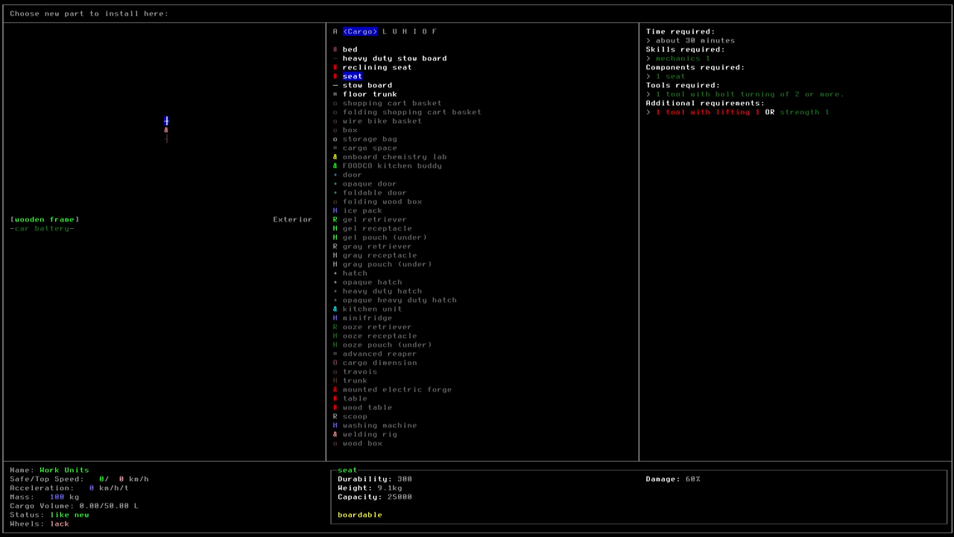
key(Down)
key(Down)
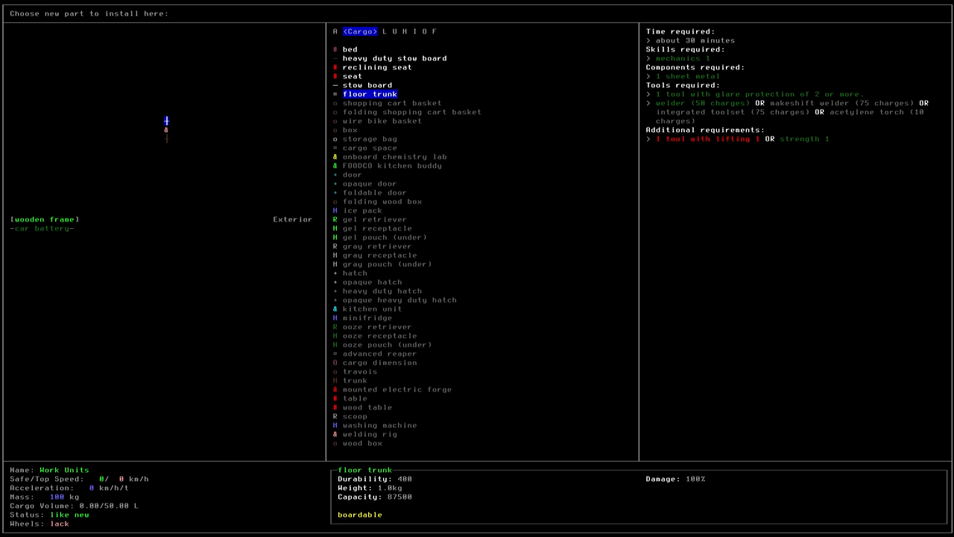
key(Up)
key(Up)
key(Up)
key(Down)
key(Down)
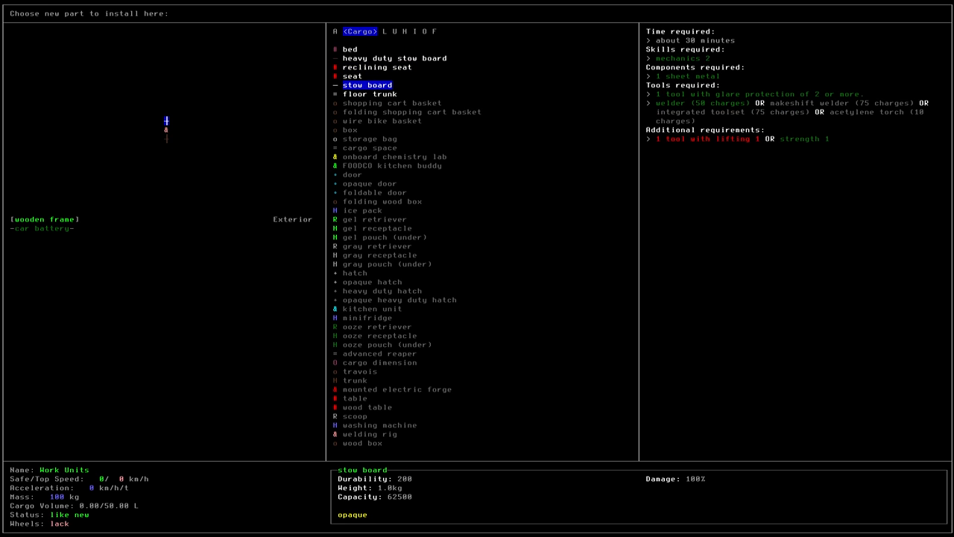
key(Up)
key(Up)
key(Up)
key(Down)
key(Down)
key(Down)
key(Down)
key(Up)
key(Up)
key(Up)
key(Up)
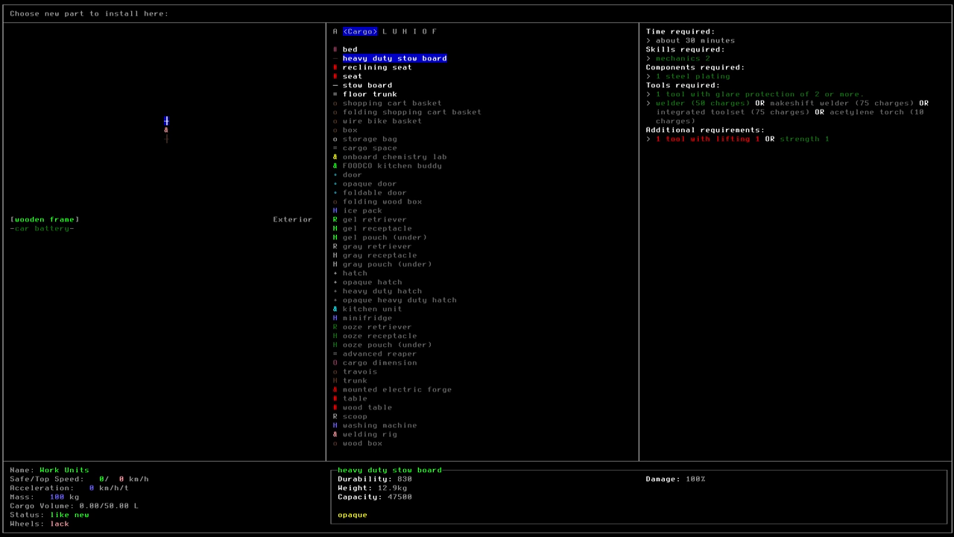
key(Down)
key(Down)
key(Down)
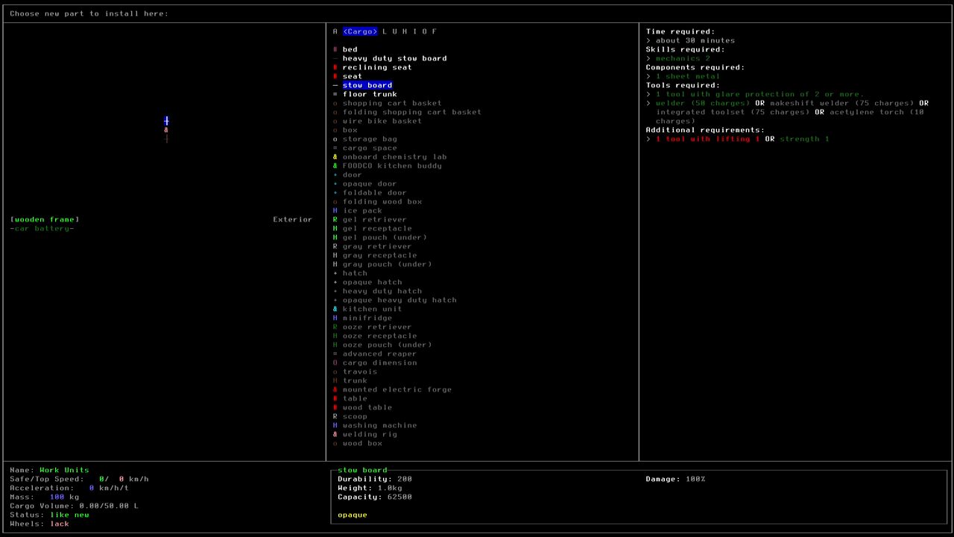
- Choose the stow board to install with the sixth shape, reaching the welder prompt
key(Return)
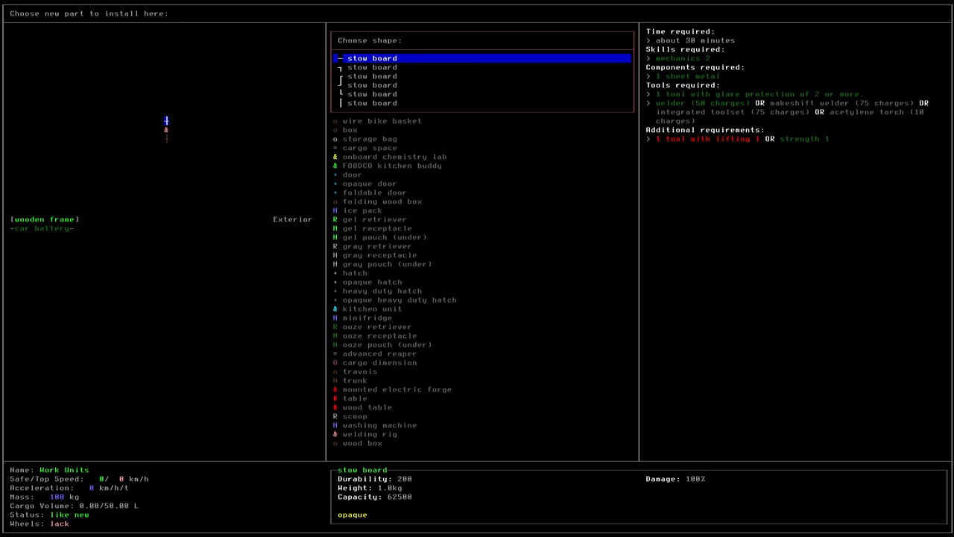
key(Down)
key(Down)
key(Down)
key(Down)
key(Down)
key(Return)
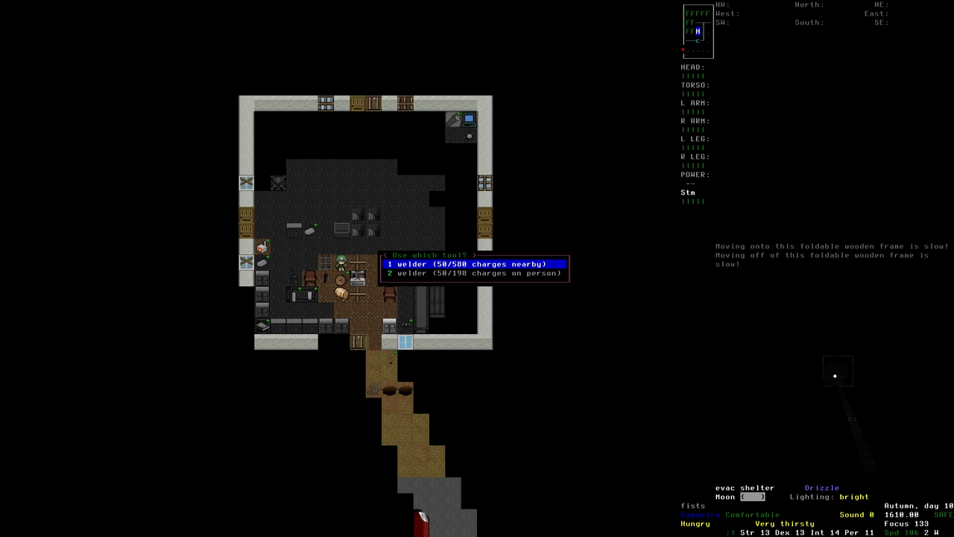
- Install the stow board using the nearby welder and return to the shelter map
key(Down)
key(Up)
key(Return)
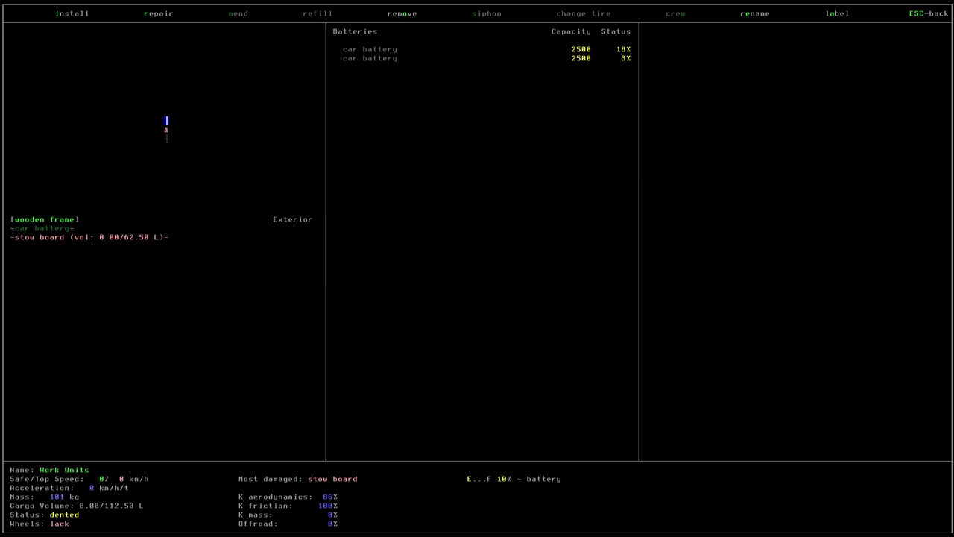
key(Escape)
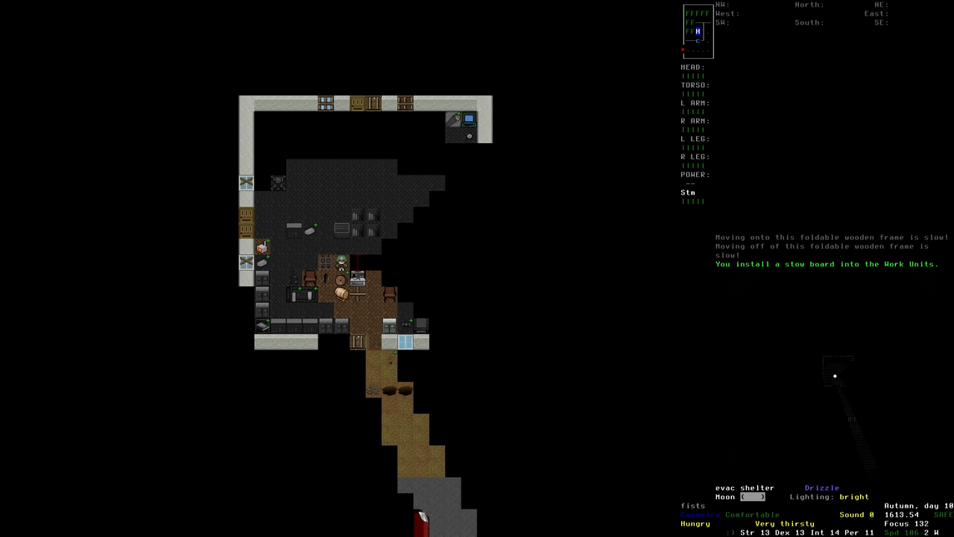
- Walk northwest, then south and east around the shelter room
key(Up)
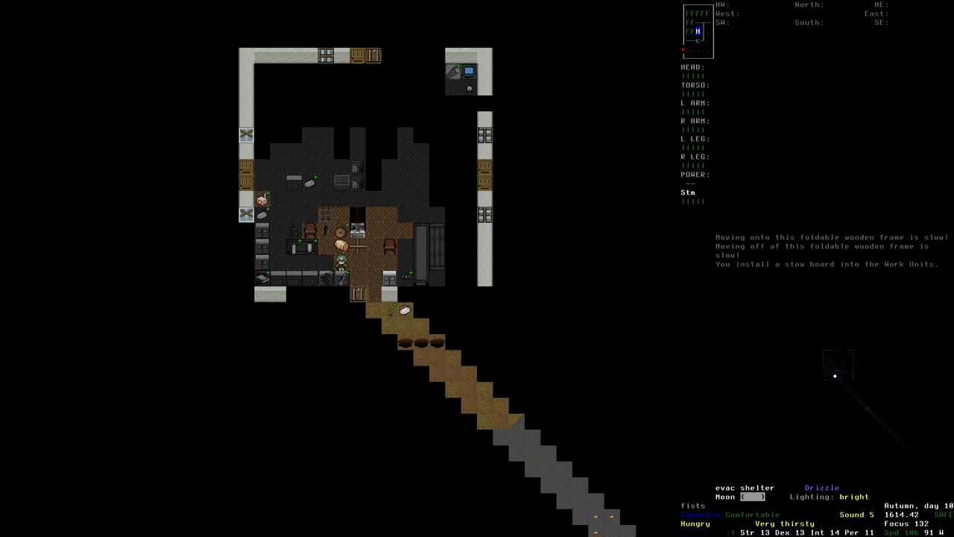
key(Left)
key(Up)
key(Up)
key(Down)
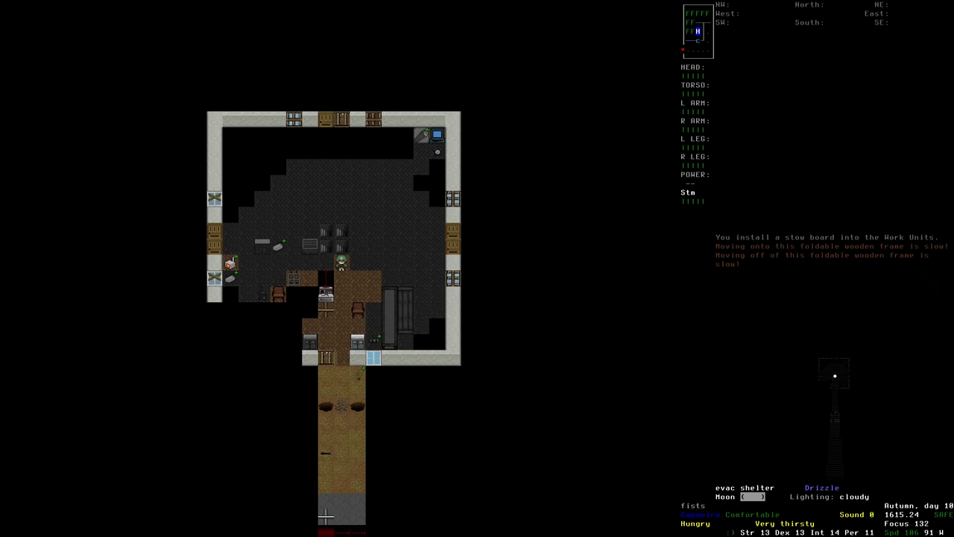
key(Down)
key(Up)
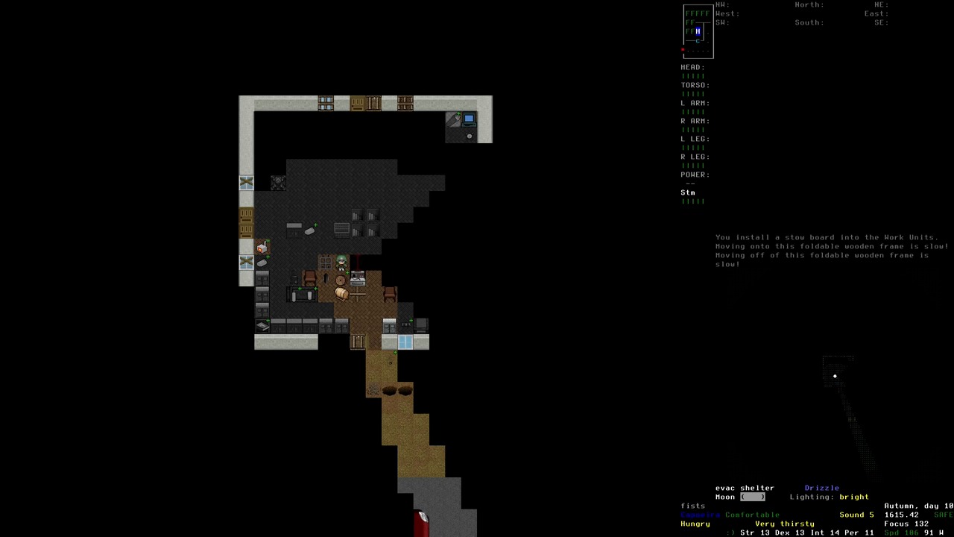
key(Right)
key(Right)
key(Right)
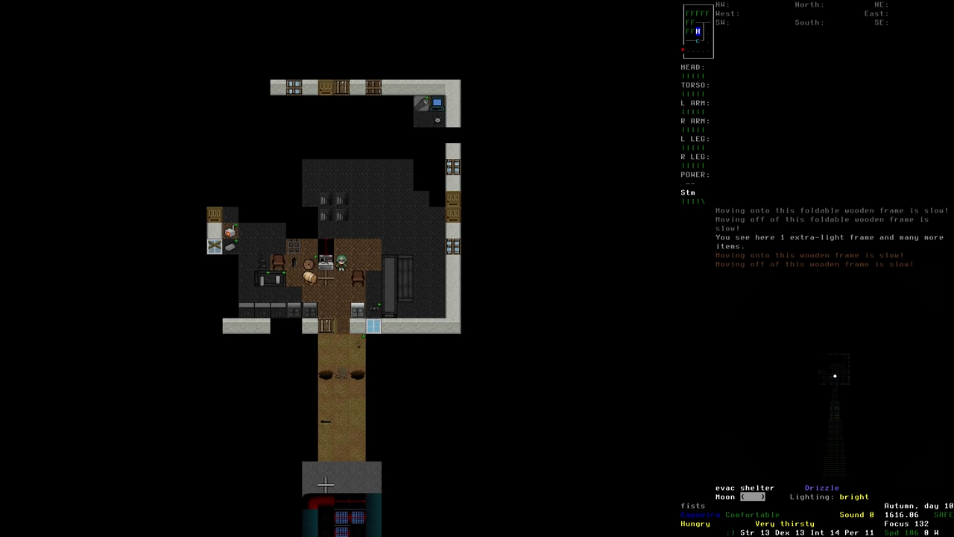
- Walk back to the Work Units and examine its installed parts, including the new stow board
key(Left)
key(Left)
key(Up)
key(Left)
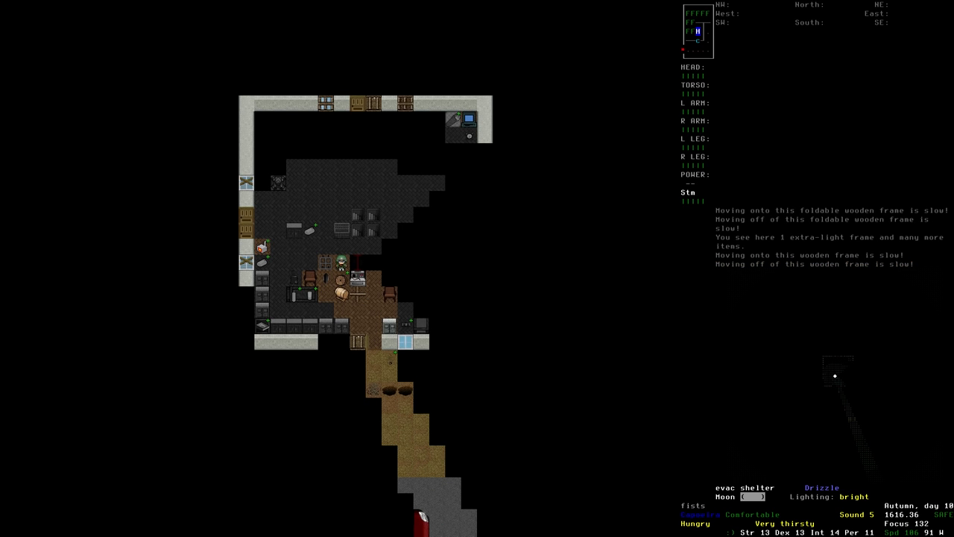
key(e)
key(Down)
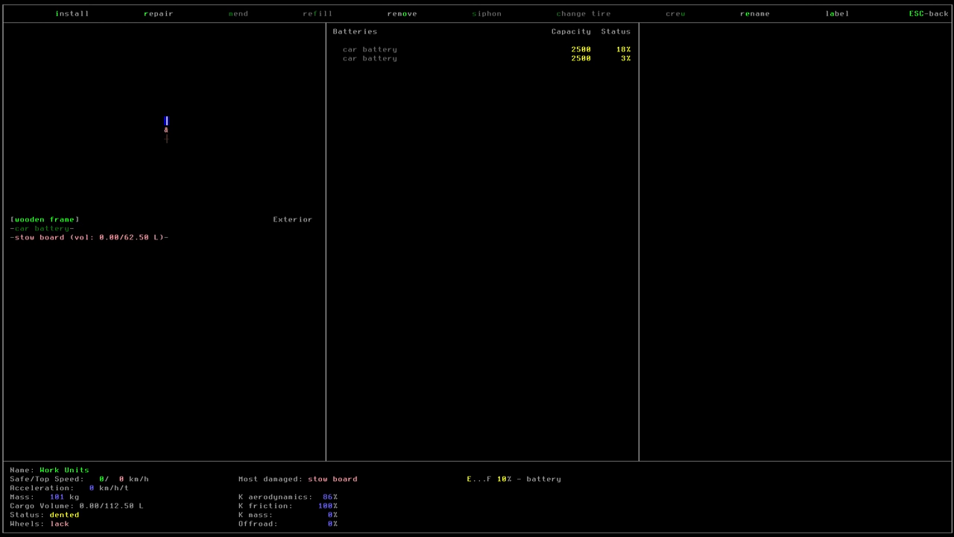
key(Escape)
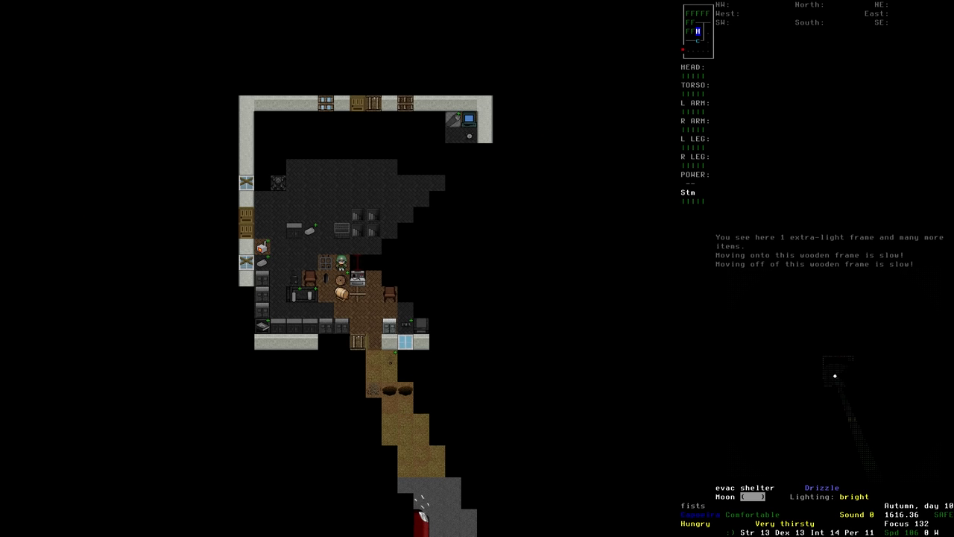
key(e)
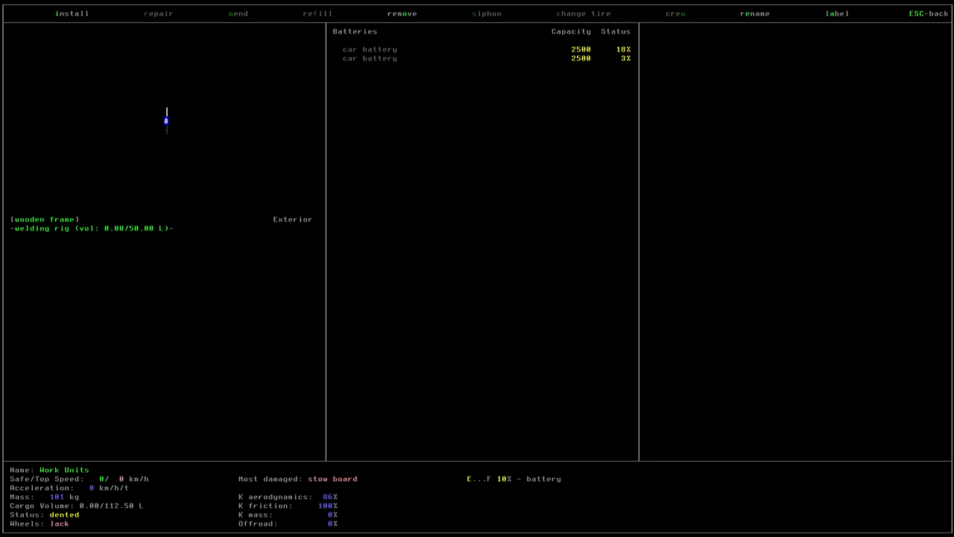
key(Escape)
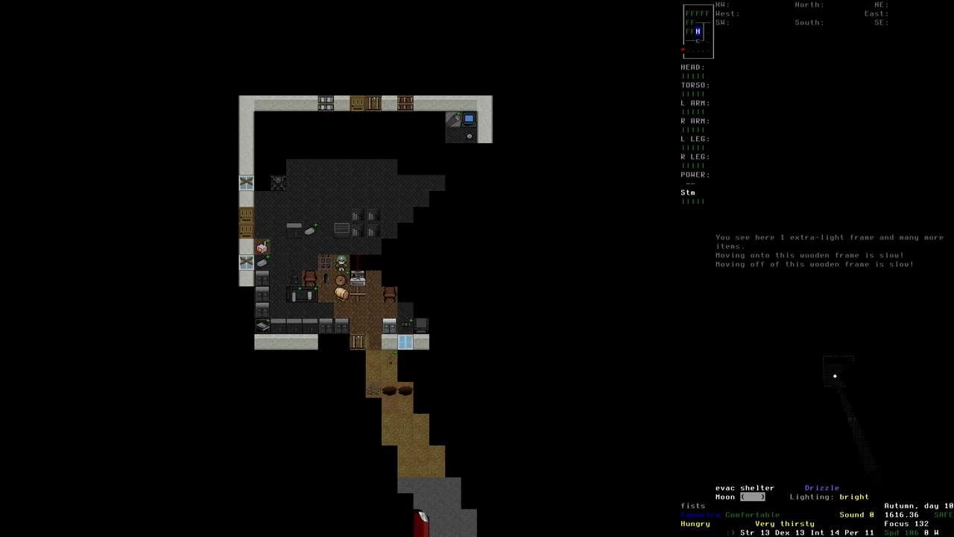
- Reopen the Work Units, move to the battery and stow board tile and list installable parts in the Filter category
key(e)
key(Up)
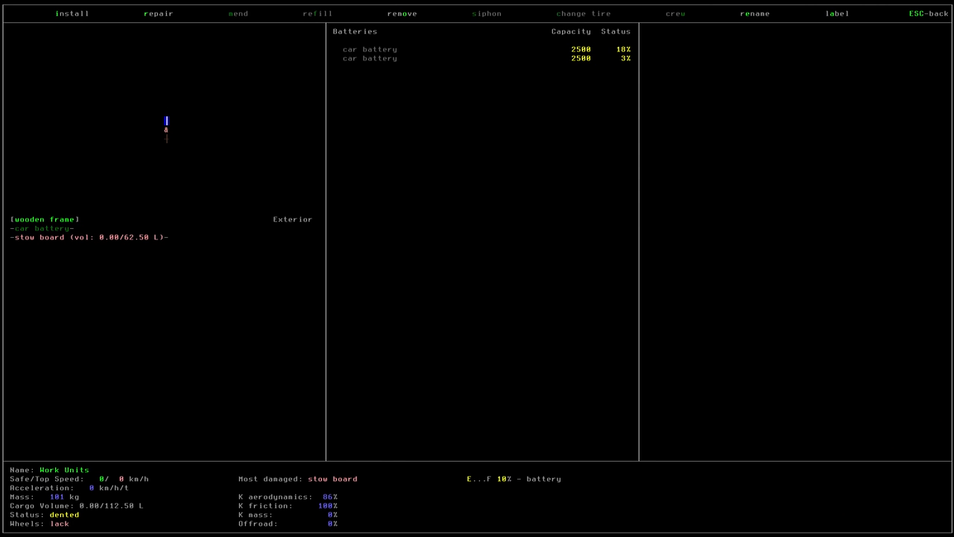
key(i)
key(Left)
key(Down)
key(Down)
key(Down)
key(Down)
key(Down)
key(Down)
key(Down)
key(Down)
key(Down)
key(Down)
key(Down)
key(Down)
key(Down)
key(Down)
key(Down)
key(Down)
key(Down)
- Install the UPS-compatible recharging station on the Work Units and return to the map
key(Return)
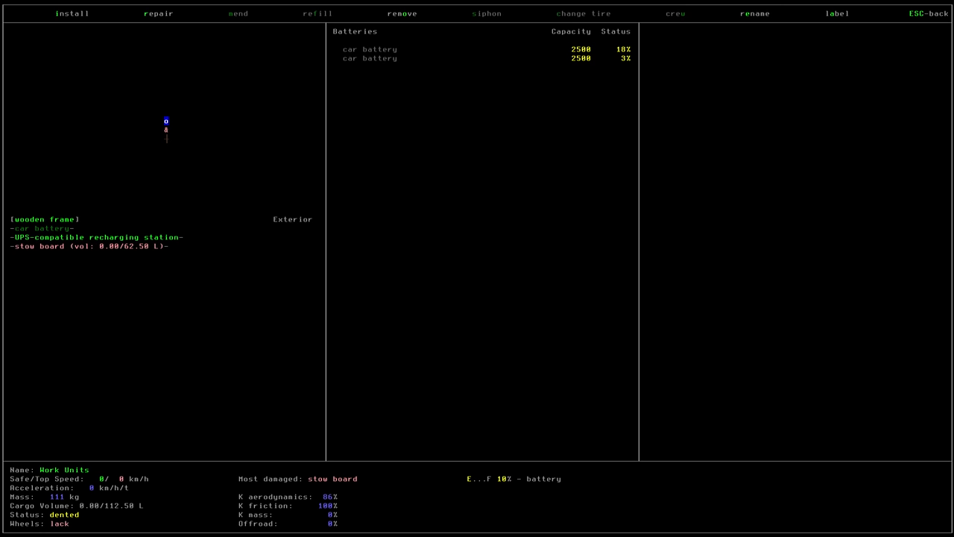
key(Escape)
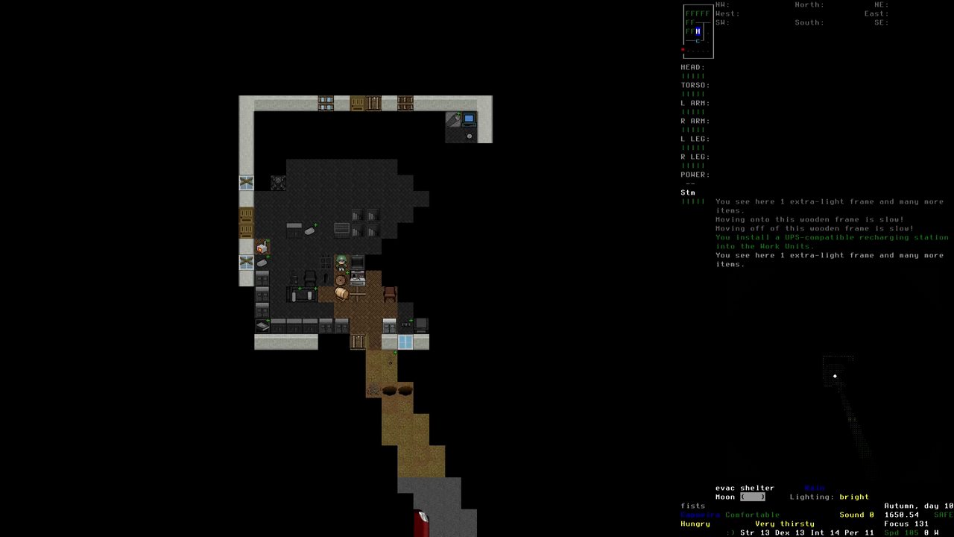
- Store the welder in the Work Units stow board
key(D)
key(Return)
key(Down)
key(Down)
key(Down)
key(Down)
key(Up)
key(Return)
key(Return)
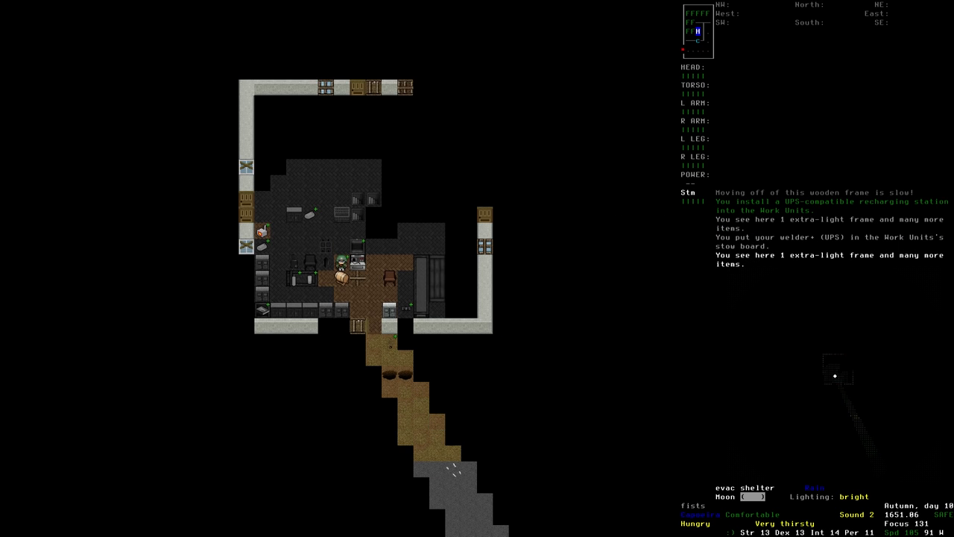
- Walk south out to the car and try to pick up the steel frame, failing for capacity
key(Down)
key(Down)
key(Down)
key(Down)
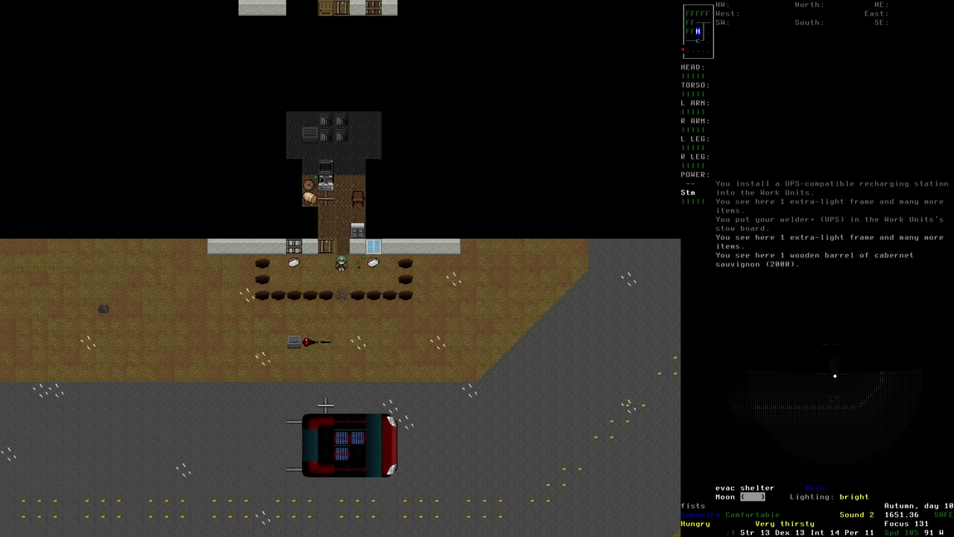
key(Down)
key(Down)
key(Down)
key(Down)
key(Down)
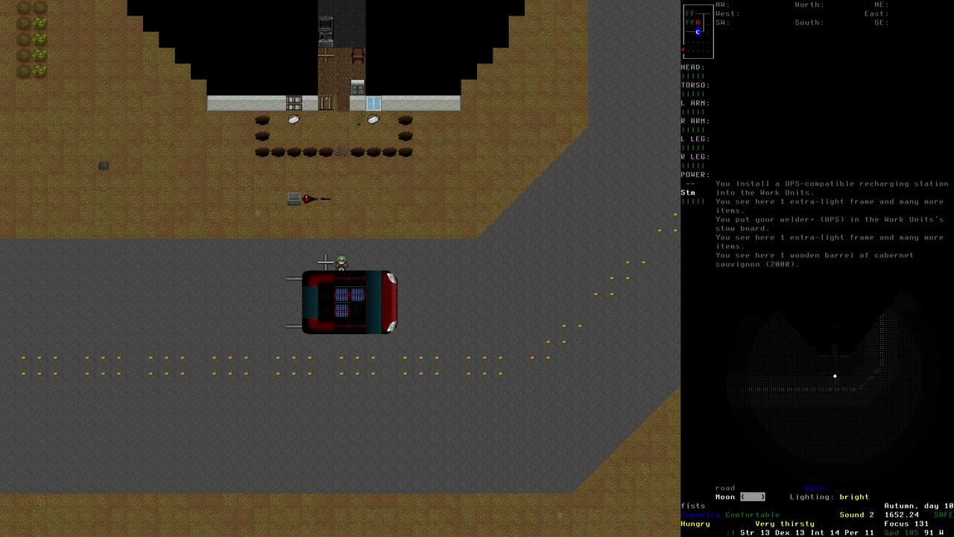
key(g)
key(Return)
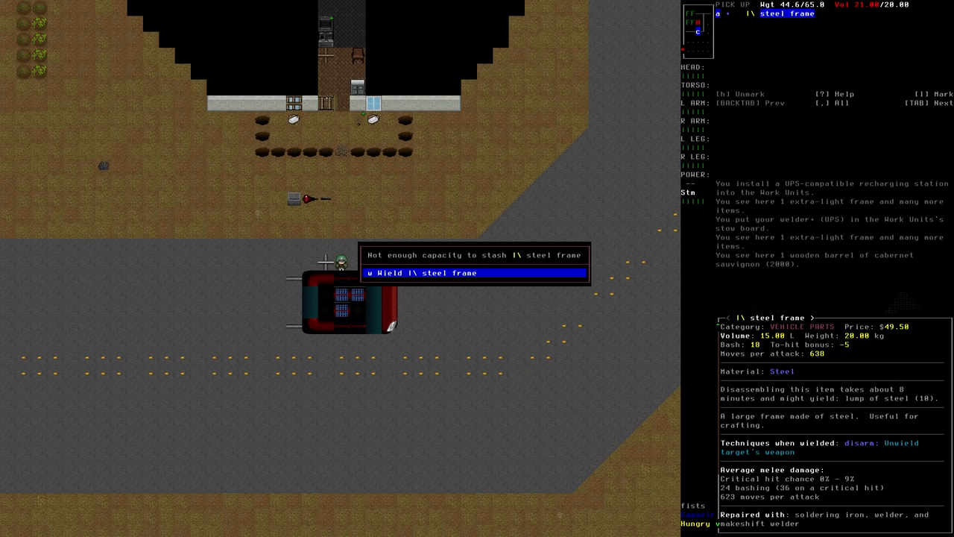
- Wield the steel frame, carry it north into the shelter and drop it on the floor
key(Return)
key(Up)
key(Up)
key(Up)
key(Up)
key(Up)
key(Up)
key(Up)
key(Up)
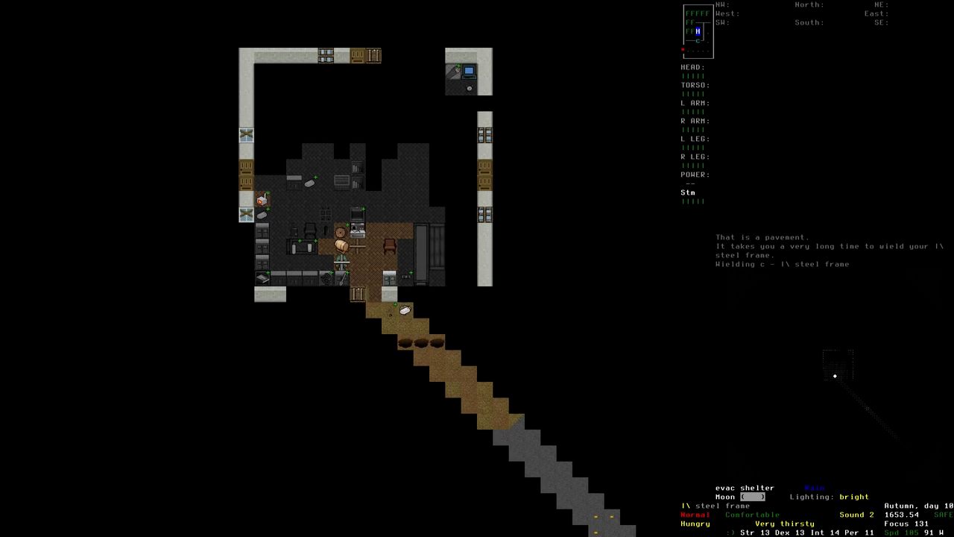
key(Up)
key(Up)
key(D)
key(Up)
key(Up)
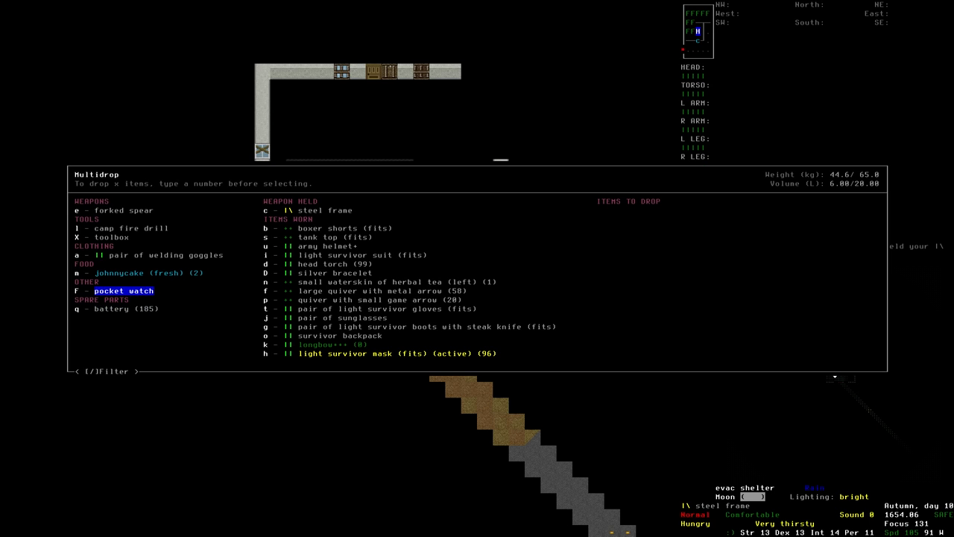
key(Up)
key(Up)
key(Up)
key(Up)
key(Up)
key(Right)
key(Return)
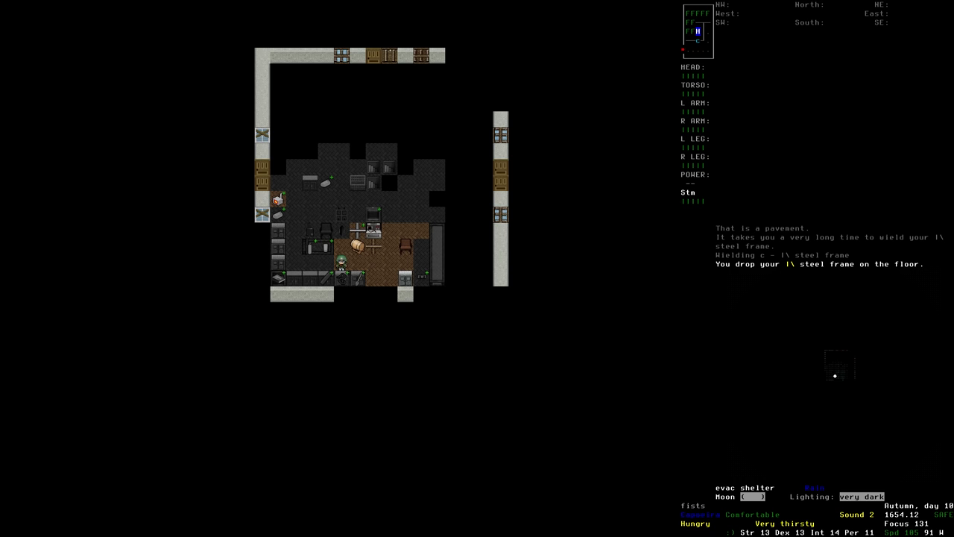
- Check the floor items, then store the batteries in the locker
key(g)
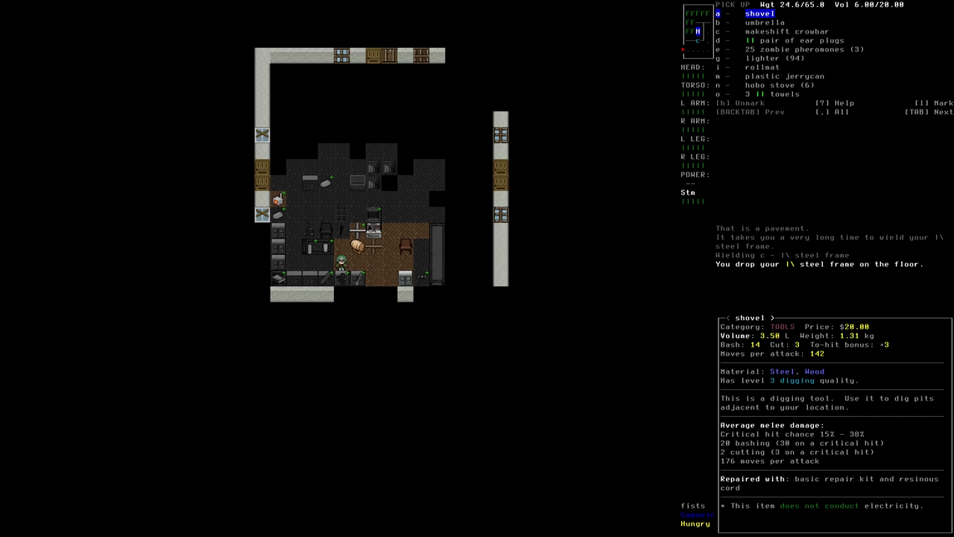
key(Escape)
key(D)
key(Left)
key(Down)
key(Down)
key(Down)
key(Right)
key(Return)
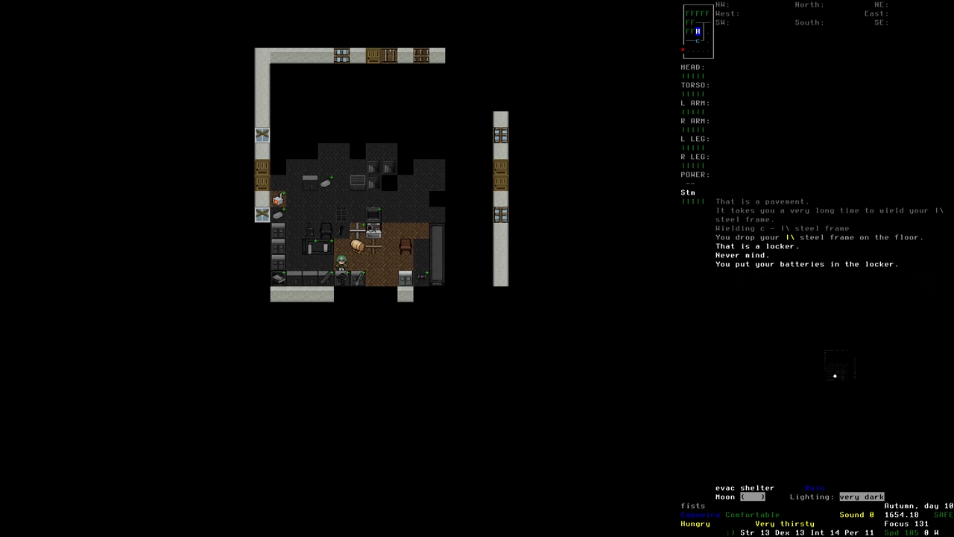
- Walk south to the Electric Car on the road and open its vehicle menu
key(Down)
key(Down)
key(Down)
key(Down)
key(Down)
key(Down)
key(Down)
key(Down)
key(Down)
key(Down)
key(Down)
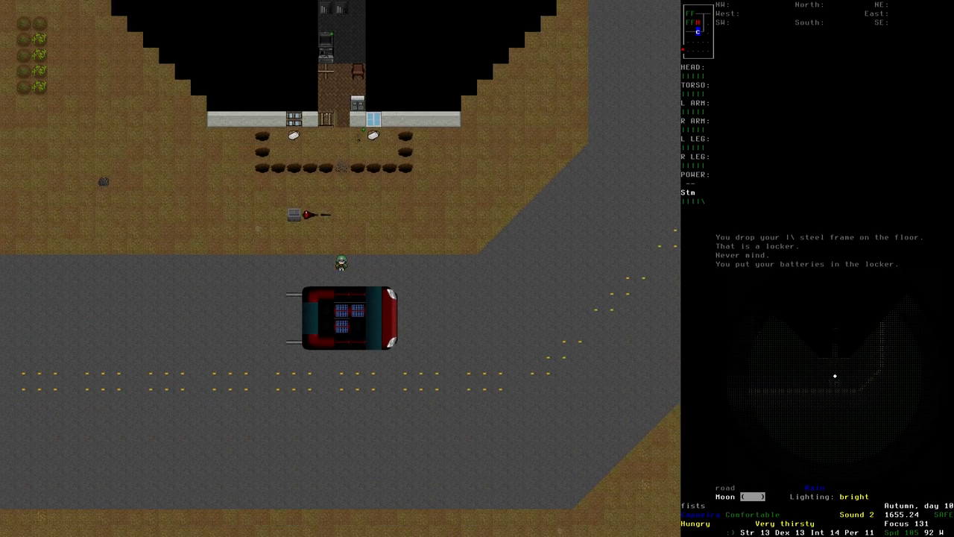
key(Down)
key(Down)
key(Down)
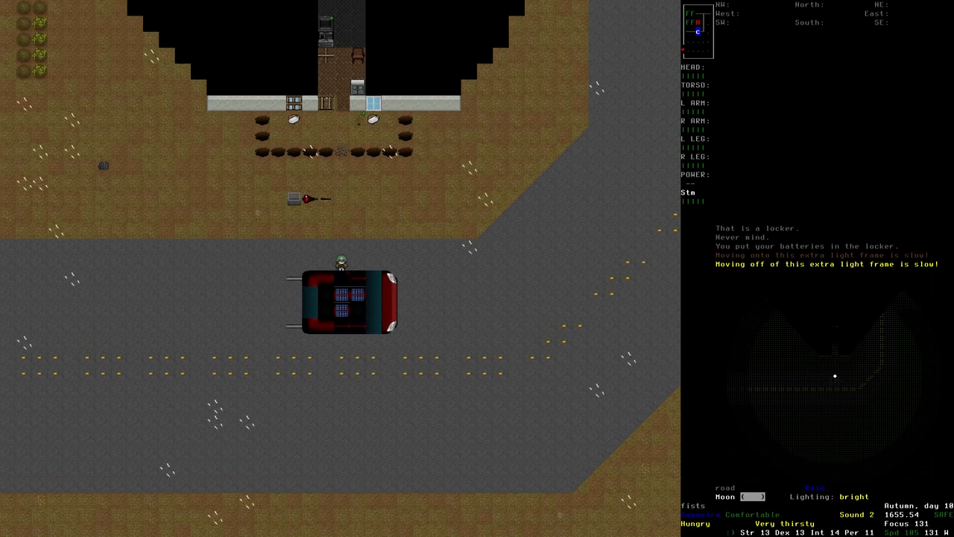
key(5)
key(e)
- Browse the parts installable on an Electric Car tile, finding the aisle needs sheet metal and checking battery parts
key(Down)
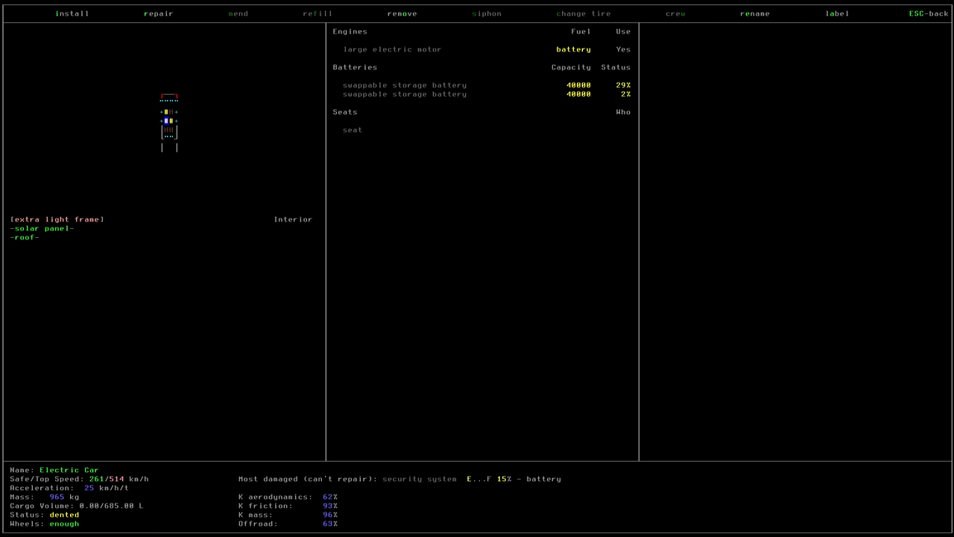
key(i)
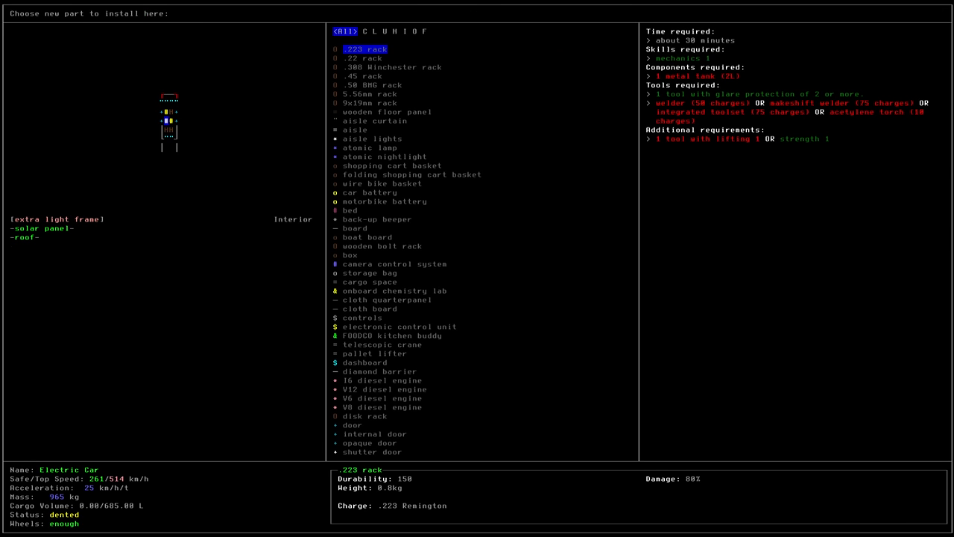
key(Down)
key(Down)
key(Down)
key(Down)
key(Down)
key(Down)
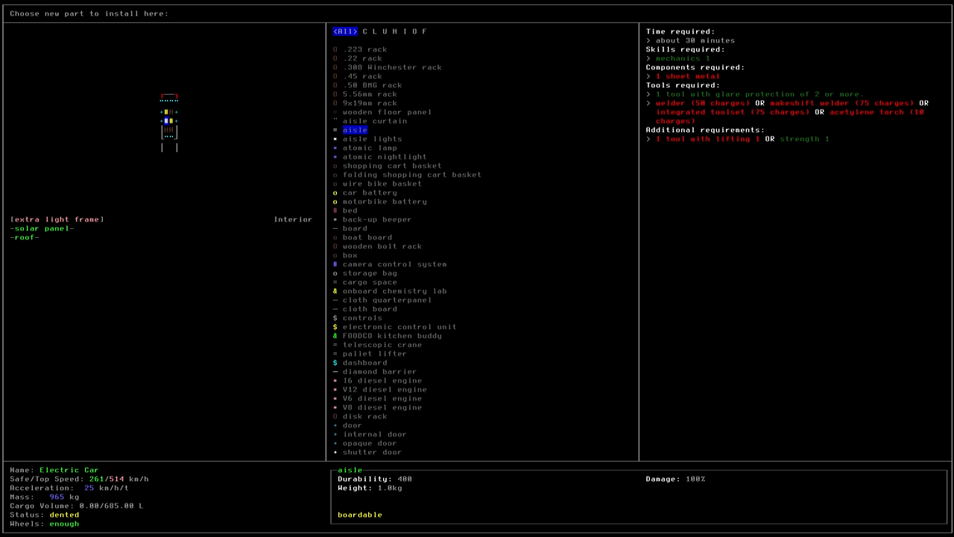
key(Up)
key(Down)
key(Down)
key(Down)
key(Up)
key(Up)
key(Up)
key(Down)
key(Down)
key(Down)
key(Down)
key(Down)
key(Down)
key(Up)
key(Up)
key(Up)
key(Down)
key(Up)
key(Up)
key(Up)
key(Up)
key(Up)
- Leave the part list without installing and walk north back into the shelter
key(Escape)
key(Escape)
key(Up)
key(Up)
key(Up)
key(Up)
key(Up)
key(Up)
key(Up)
key(Up)
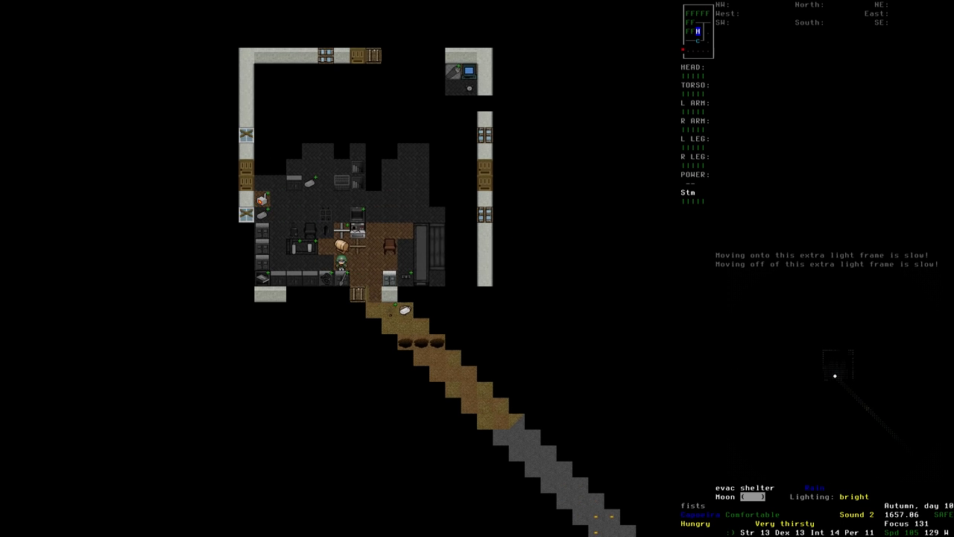
key(Up)
key(Up)
- Pick up one sheet of metal from the floor and the UPS welder nearby
key(g)
key(Down)
key(Down)
key(Down)
key(Down)
key(Down)
key(Down)
key(Down)
key(Down)
key(Down)
key(Down)
key(Down)
key(Down)
key(Down)
key(Down)
key(Down)
key(Down)
key(Return)
key(e)
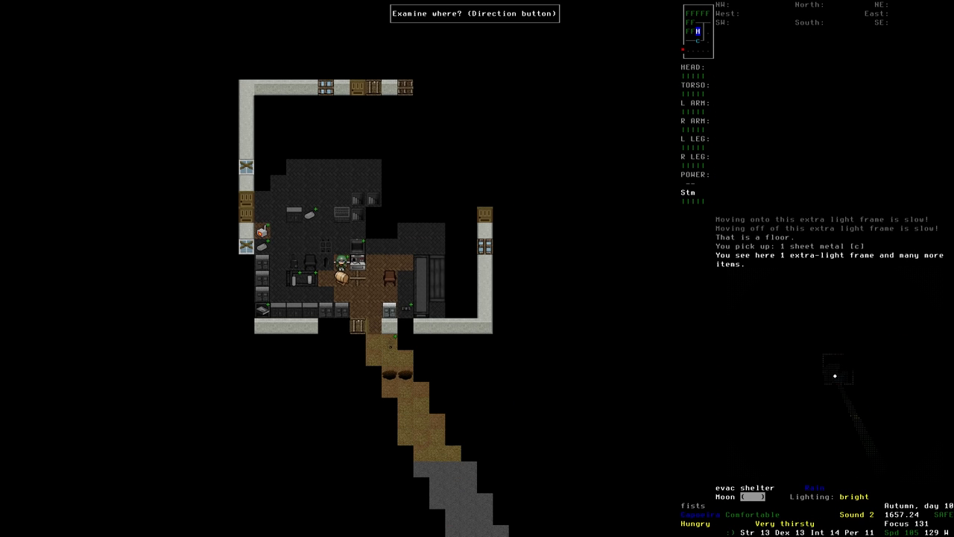
key(Right)
key(g)
key(Return)
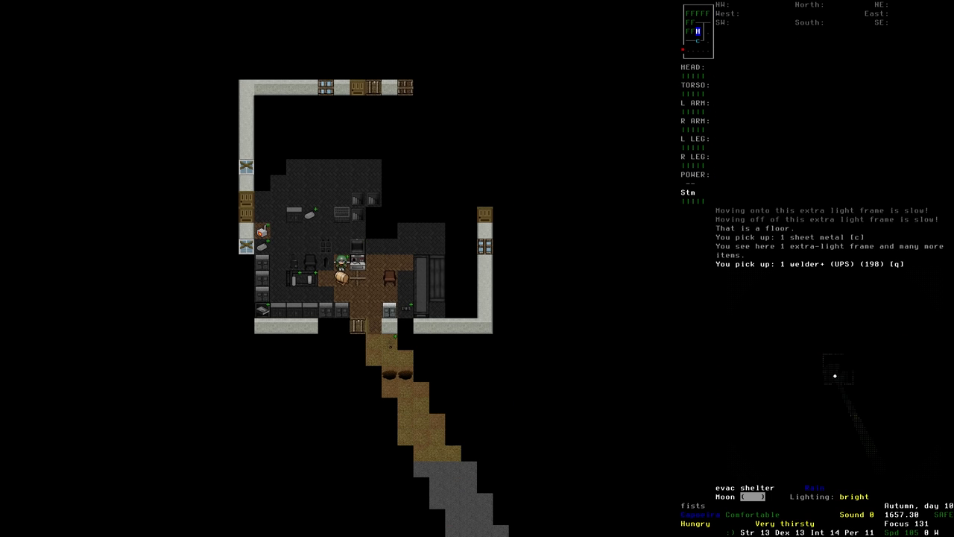
- Walk back out to the Electric Car and open its vehicle menu
key(1)
key(1)
key(Z)
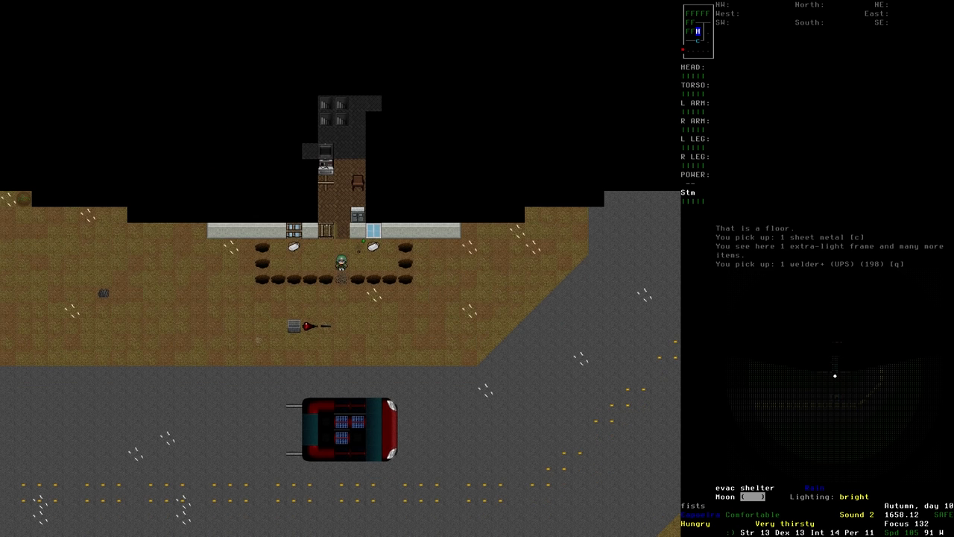
key(Z)
key(e)
key(Down)
key(Down)
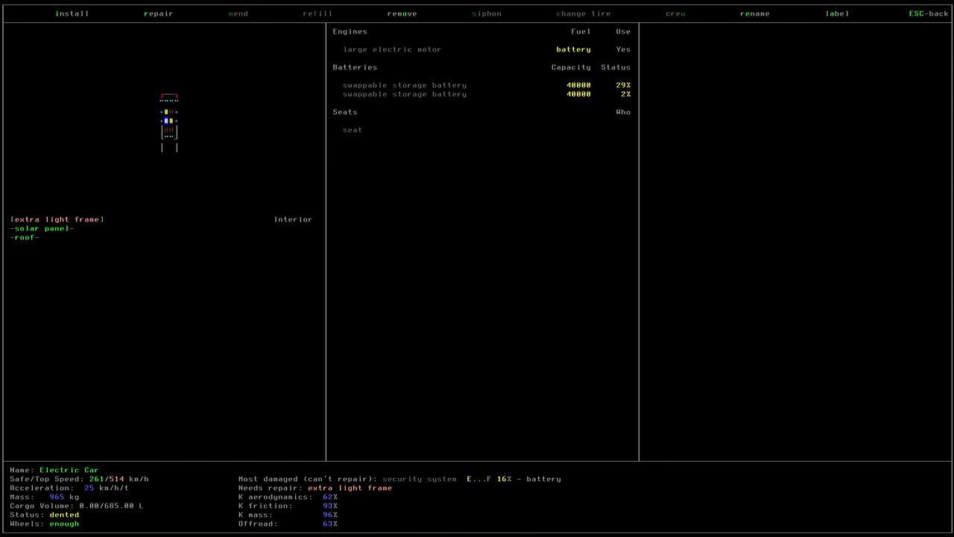
- Install an aisle with the = shape into the Electric Car and return to the map
key(i)
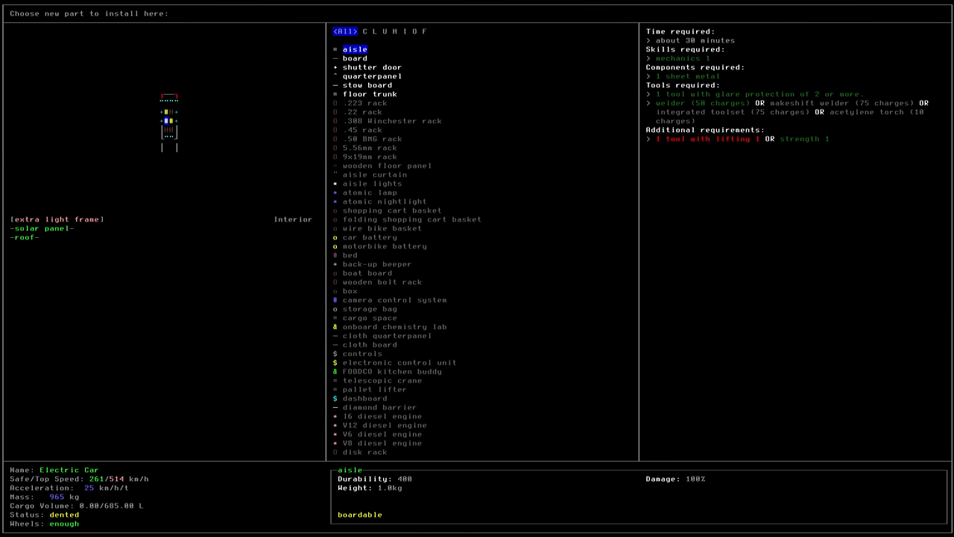
key(Down)
key(Down)
key(Down)
key(Down)
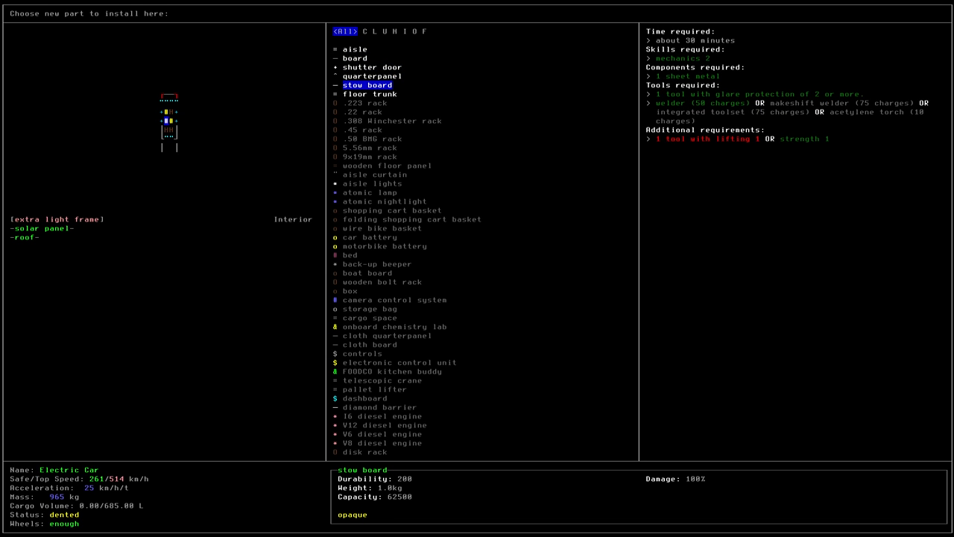
key(Down)
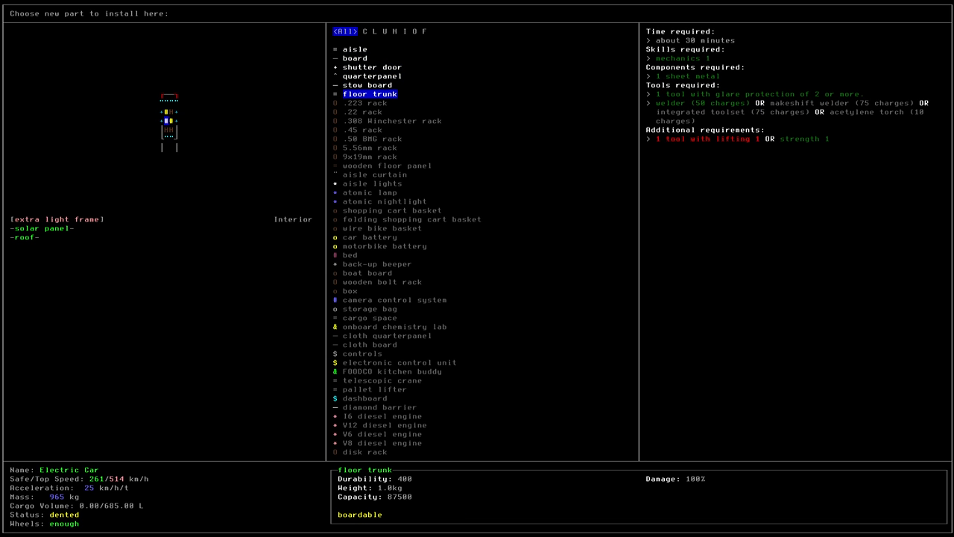
key(Up)
key(Up)
key(Up)
key(Up)
key(Up)
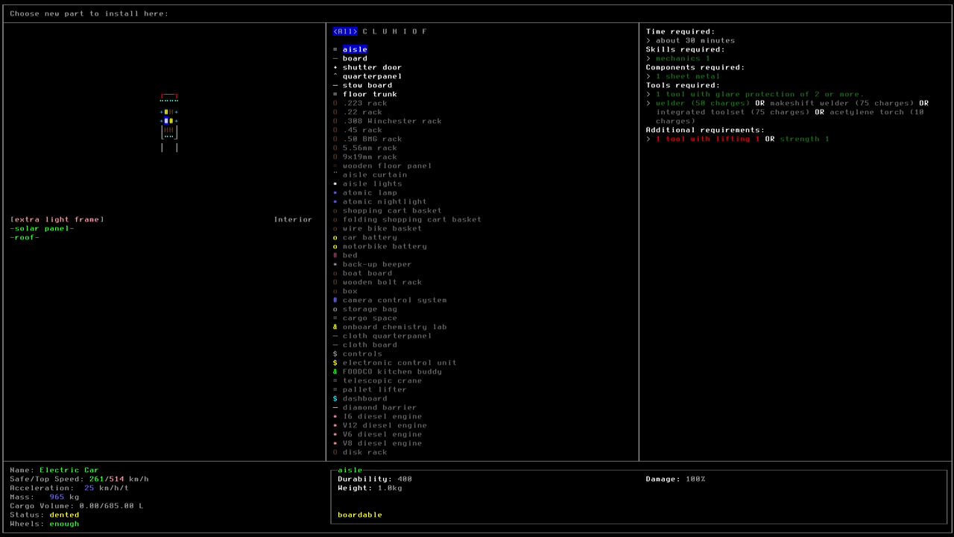
key(Return)
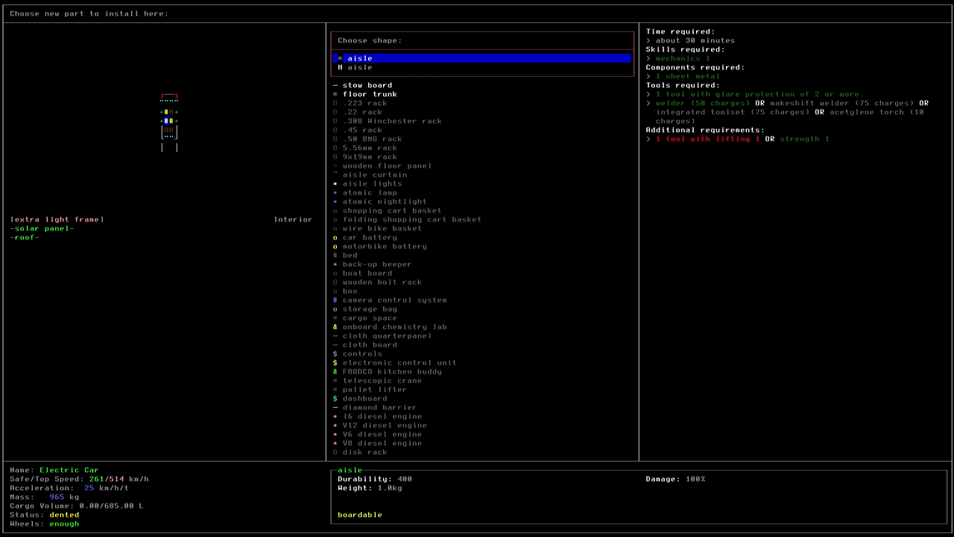
key(Return)
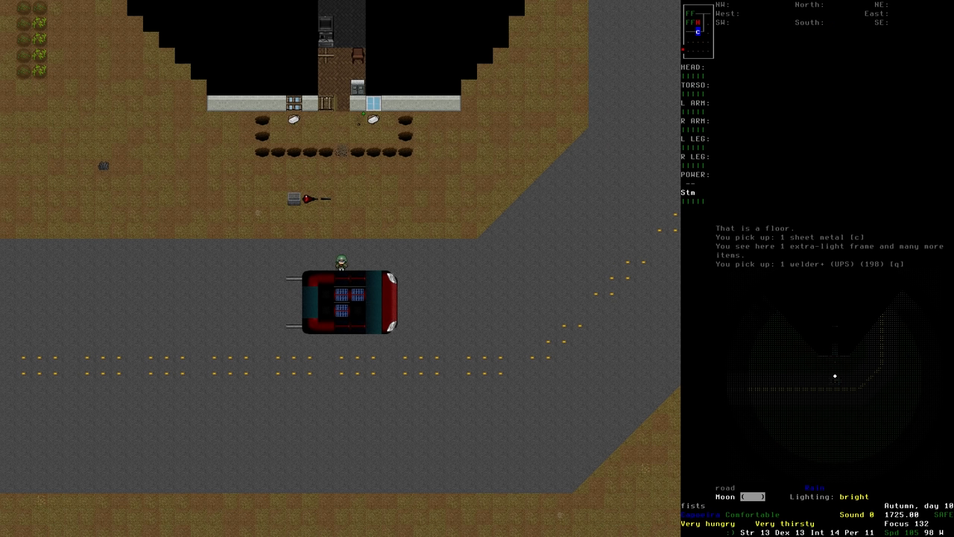
key(Escape)
- Step south into the Electric Car and back out north
key(Down)
key(Down)
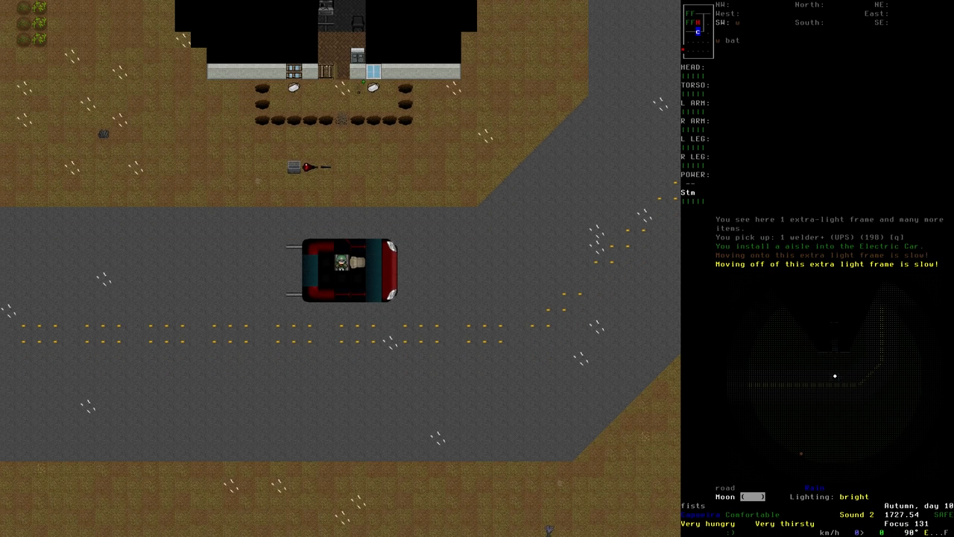
key(Down)
key(Up)
key(Up)
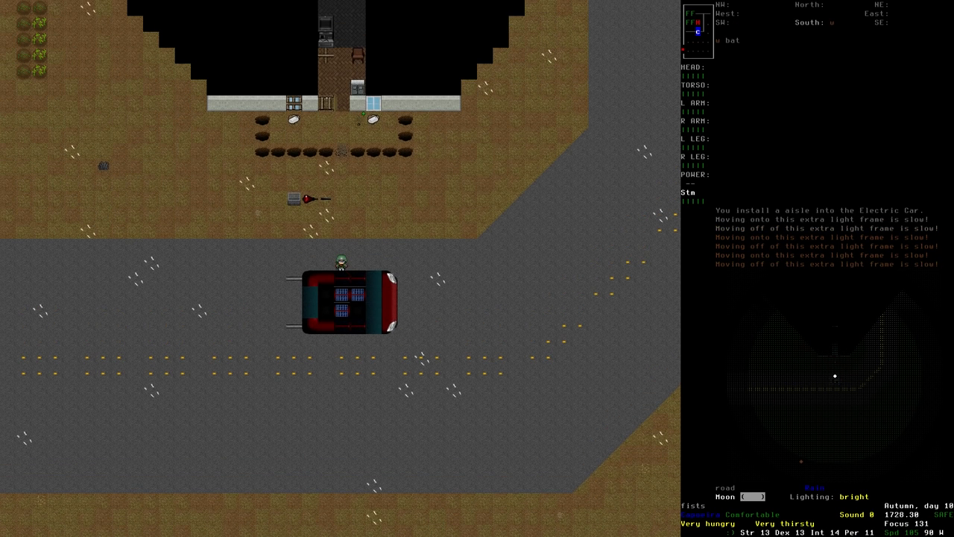
key(Up)
key(Up)
key(Up)
key(Up)
key(Up)
key(Up)
- Open the Work Units parts screen and remove the welding rig from it
key(e)
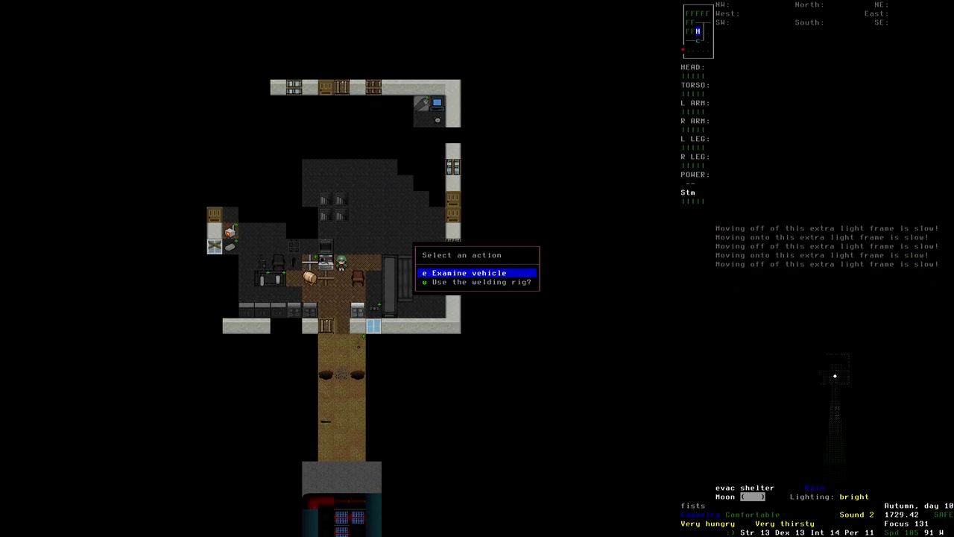
key(Down)
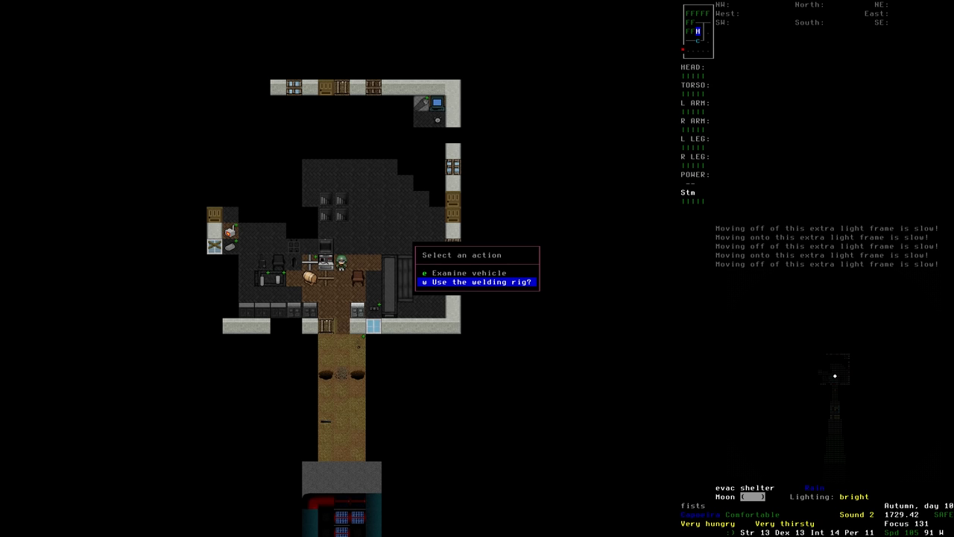
key(Up)
key(Return)
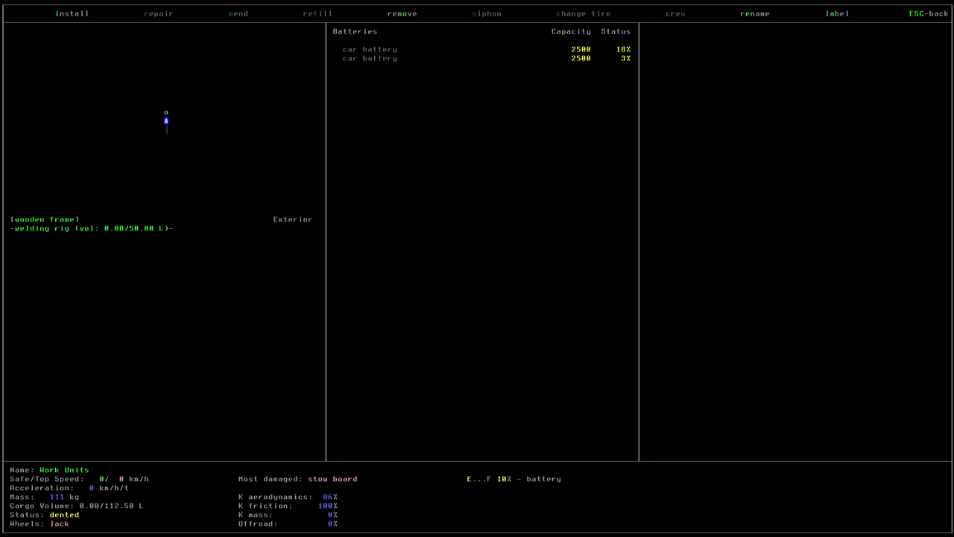
key(o)
key(Return)
key(Return)
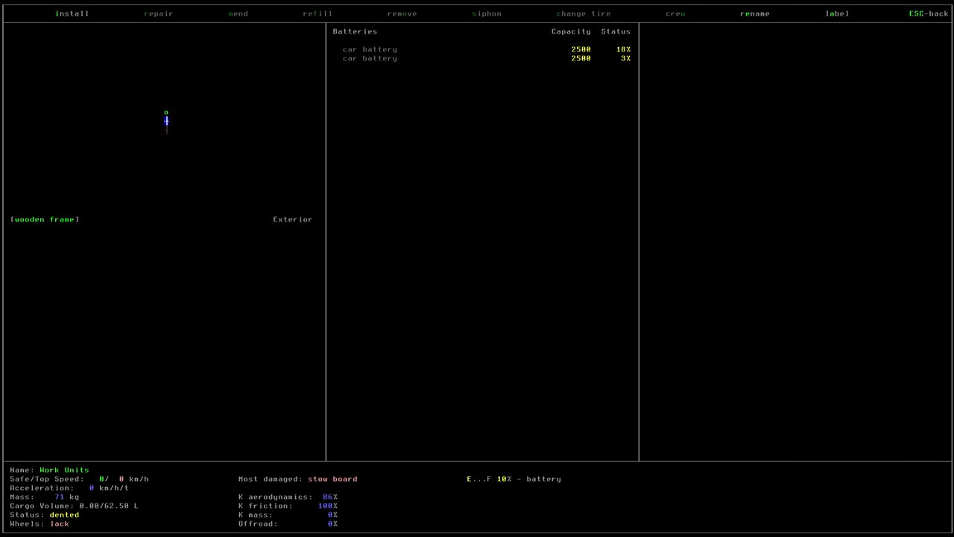
- Pick up and wield the removed welding rig, carry it south and examine the Electric Car
key(Escape)
key(g)
key(Return)
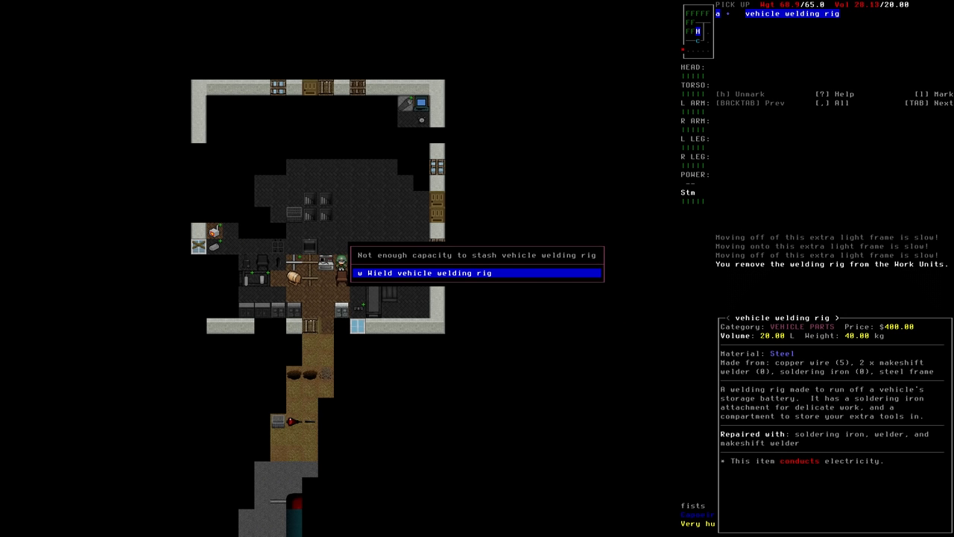
key(Return)
key(Down)
key(Down)
key(Down)
key(Down)
key(Down)
key(Down)
key(Down)
key(Down)
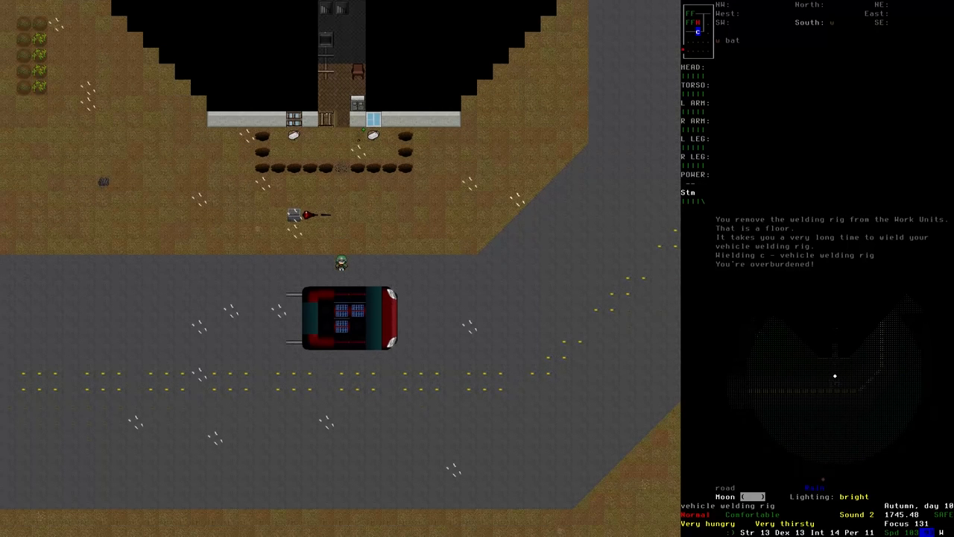
key(Down)
key(e)
key(Down)
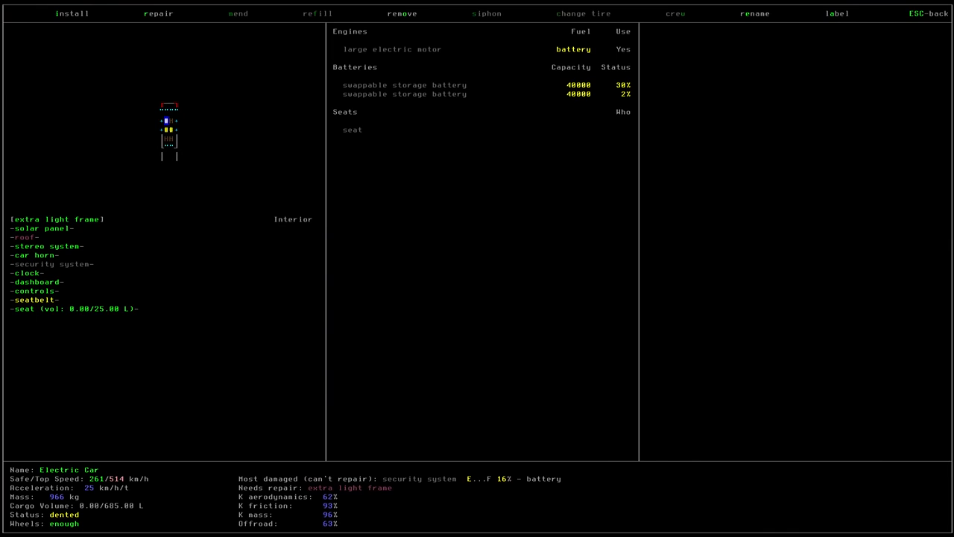
- Remove the aisle from the Electric Car after checking installable parts and inventory
key(Up)
key(i)
key(Left)
key(Down)
key(Down)
key(Down)
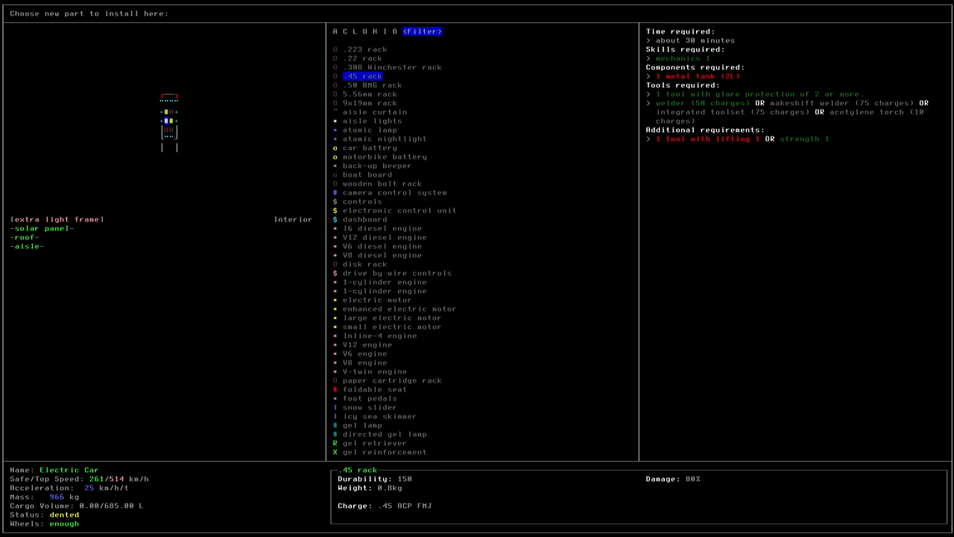
key(Escape)
key(Escape)
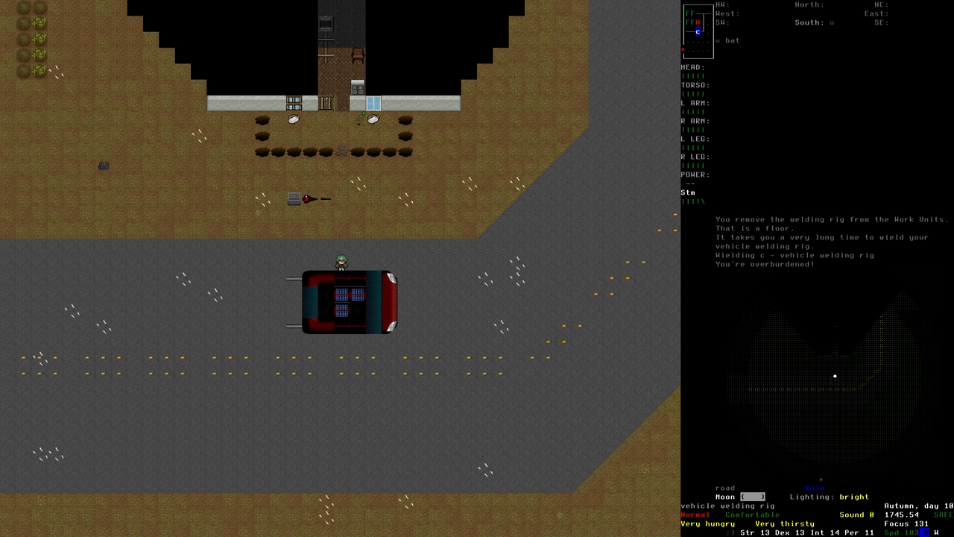
key(i)
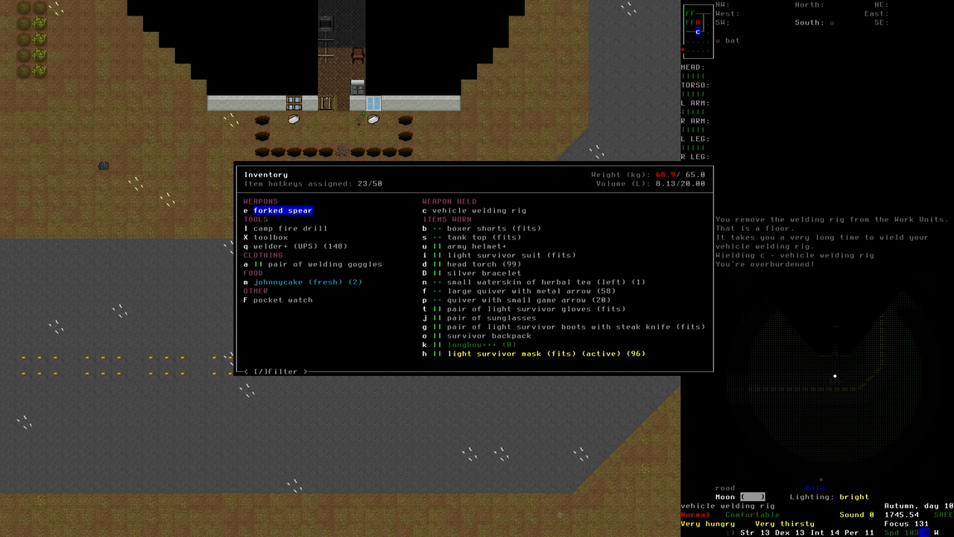
key(Escape)
key(e)
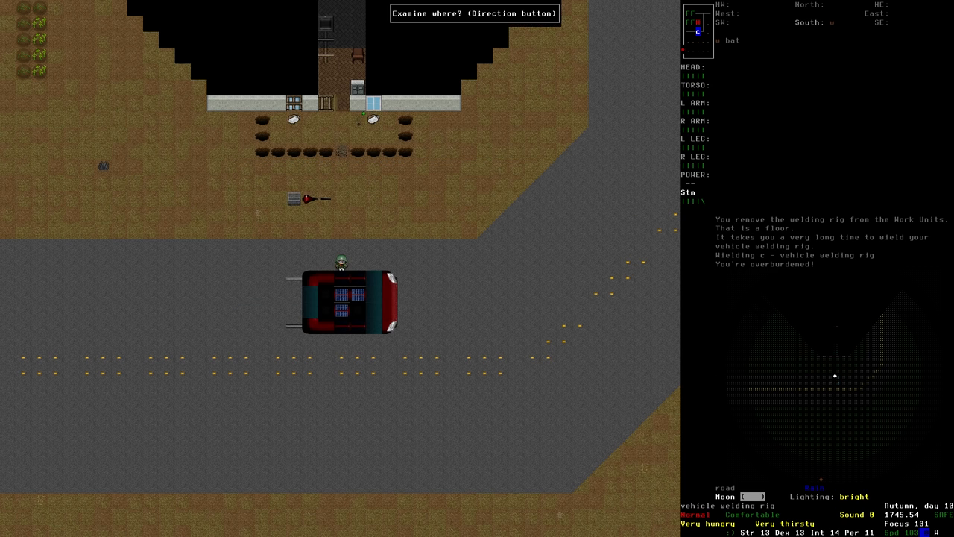
key(s)
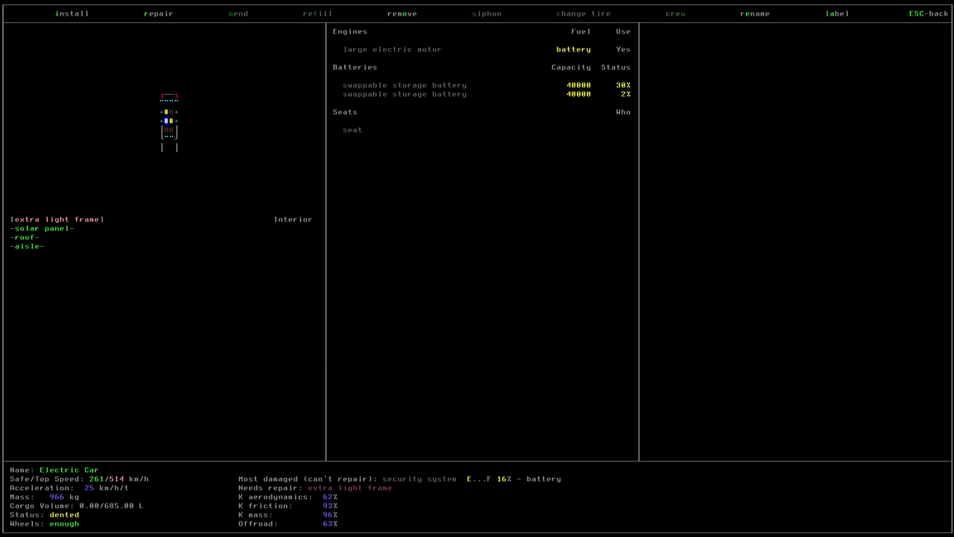
key(o)
key(Down)
key(Down)
key(Return)
- Review welding rig and stow board install requirements, then walk back into the shelter
key(i)
key(Down)
key(Down)
key(Down)
key(Down)
key(Down)
key(Down)
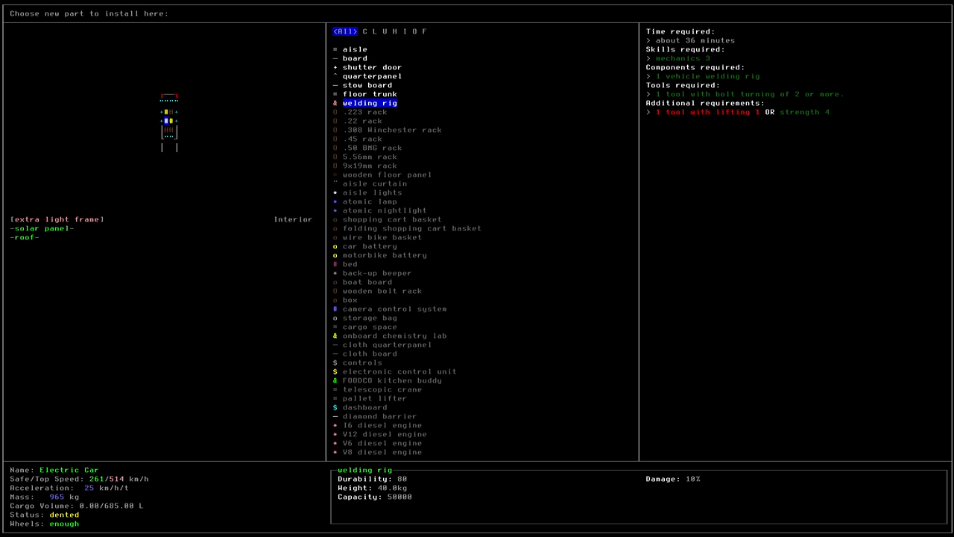
key(Up)
key(Up)
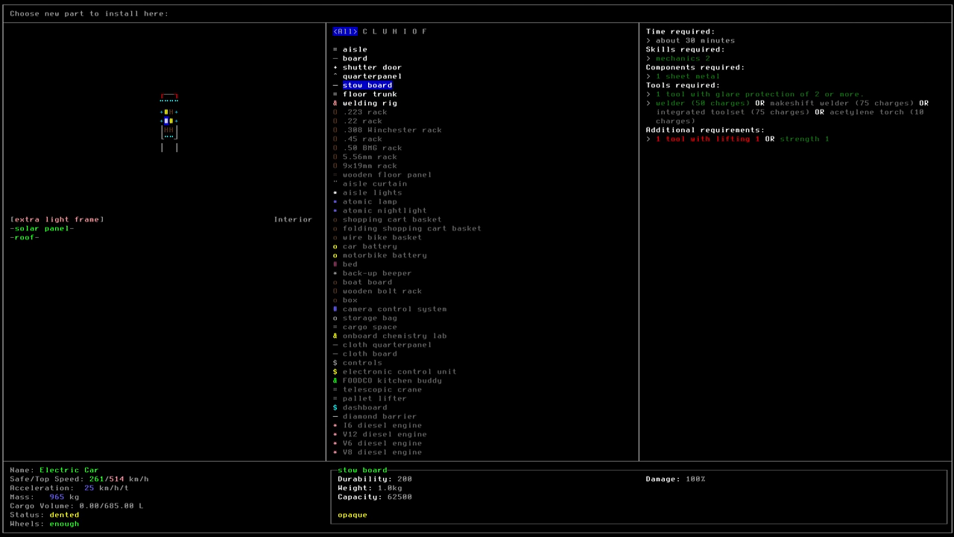
key(Escape)
key(Escape)
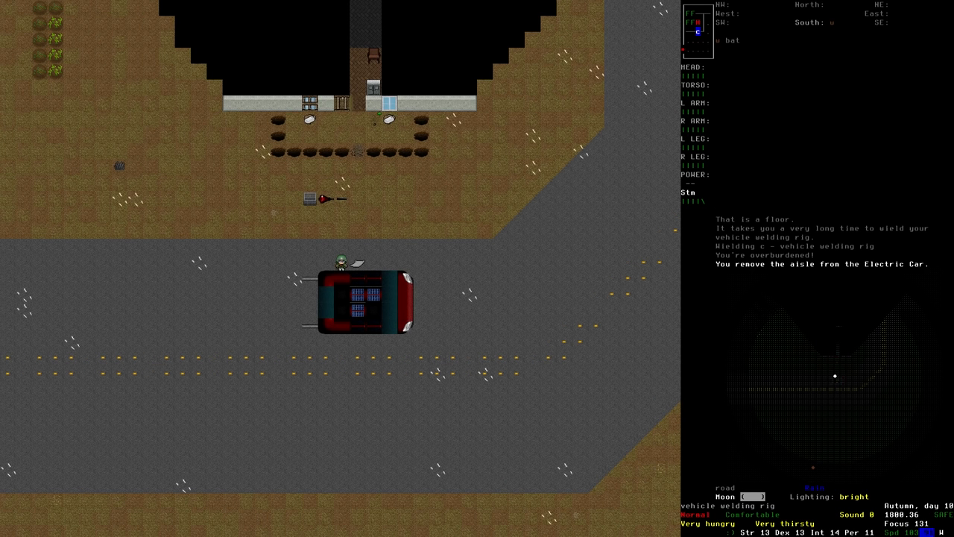
key(n)
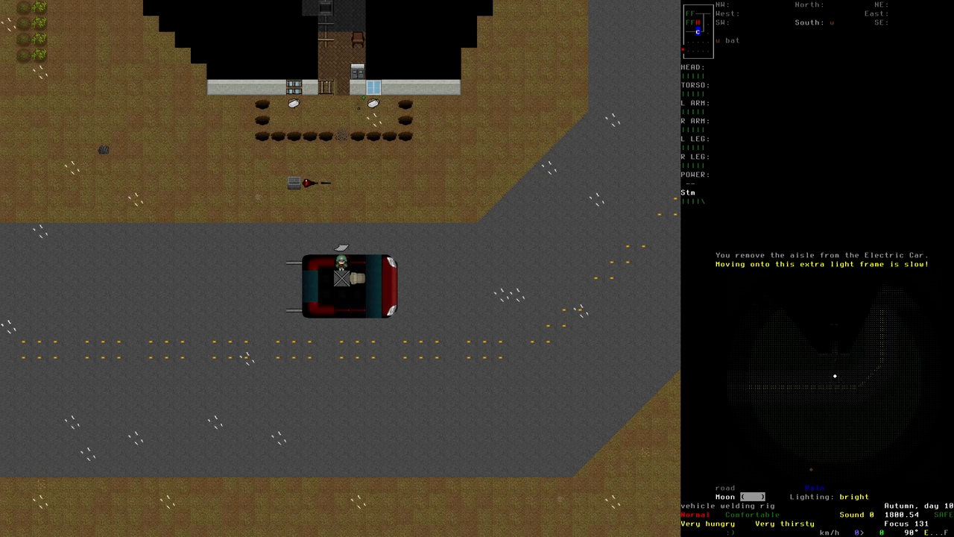
key(Up)
key(Up)
key(Up)
key(Up)
key(Up)
key(Up)
key(Up)
key(Up)
key(Up)
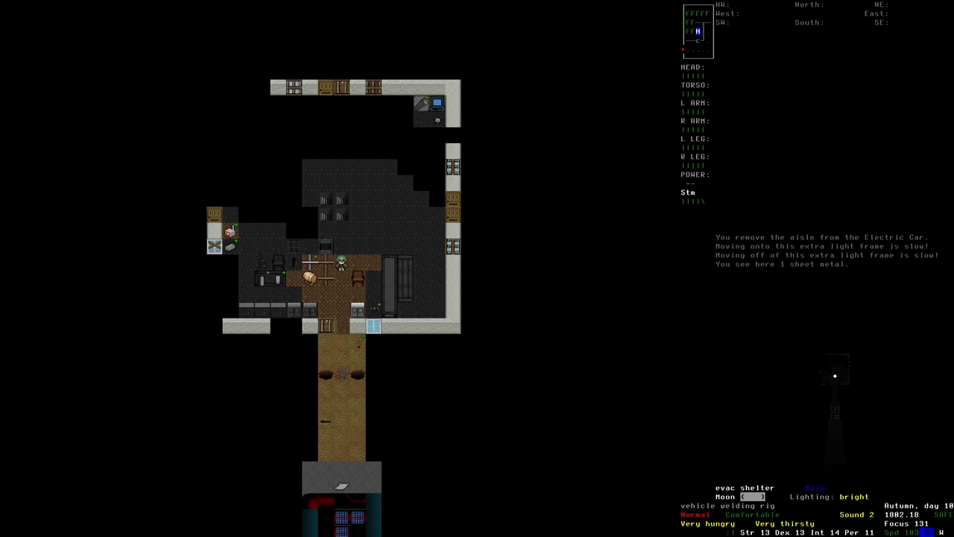
- Install the welding rig into the Work Units vehicle
key(e)
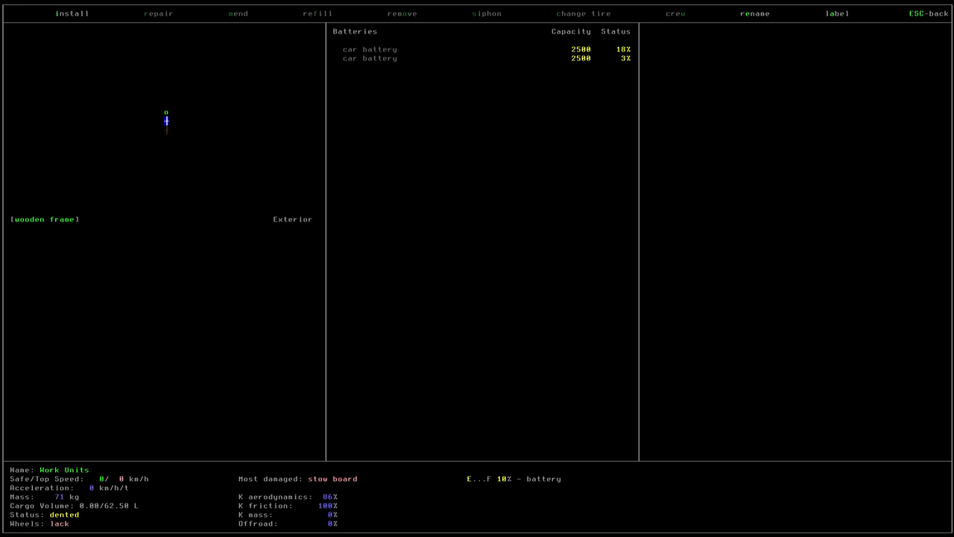
key(i)
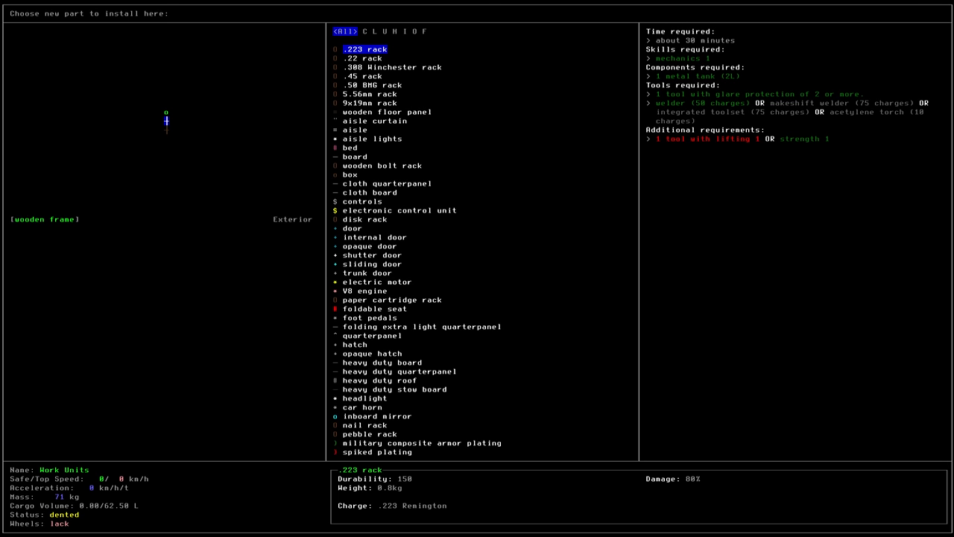
key(Escape)
key(Escape)
key(Up)
key(Up)
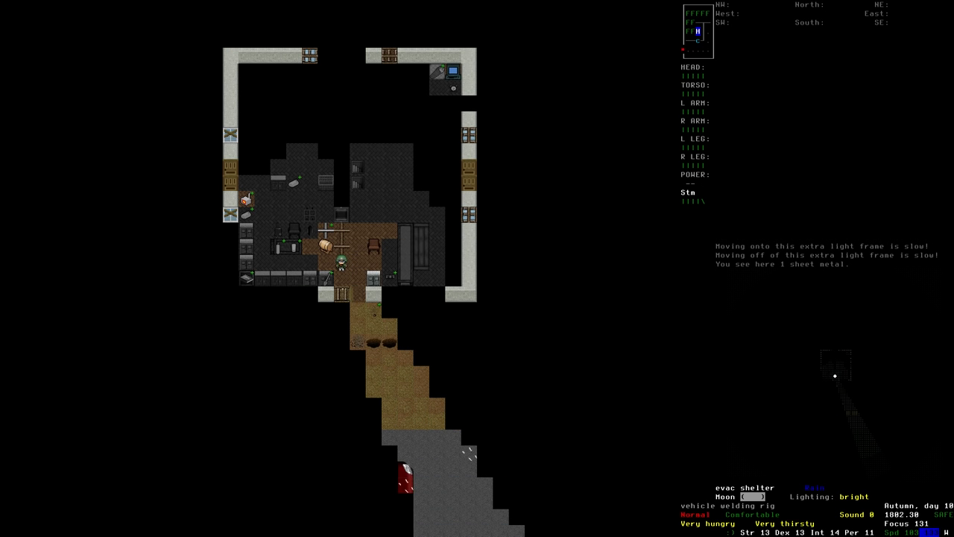
key(Up)
key(e)
key(Up)
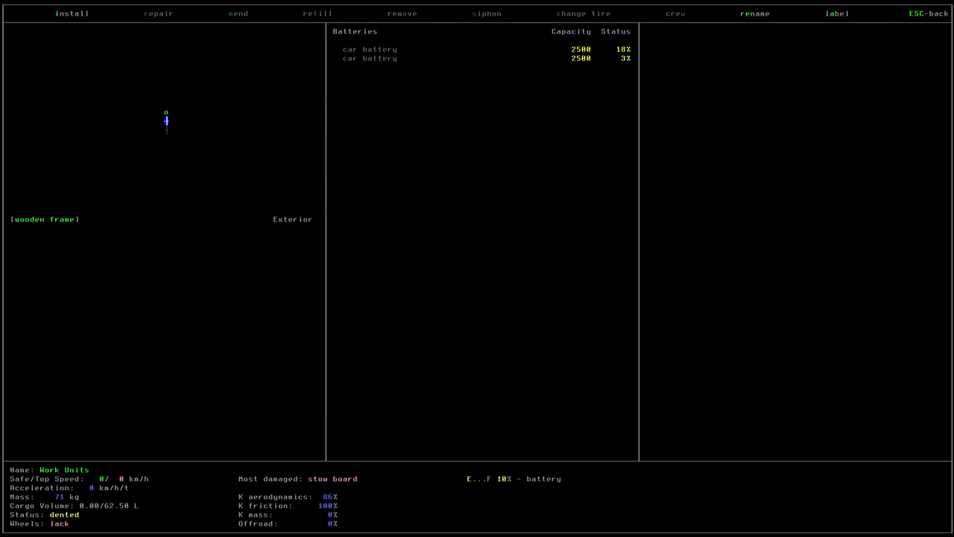
key(i)
key(Down)
key(Tab)
key(Up)
key(Down)
key(Down)
key(Down)
key(Down)
key(Down)
key(Down)
key(Down)
key(Down)
key(Down)
key(Down)
key(Down)
key(Down)
key(Down)
key(Down)
key(Down)
key(Down)
key(Down)
key(Down)
key(Return)
- Pick up the steel frame from the floor and wield it
key(Escape)
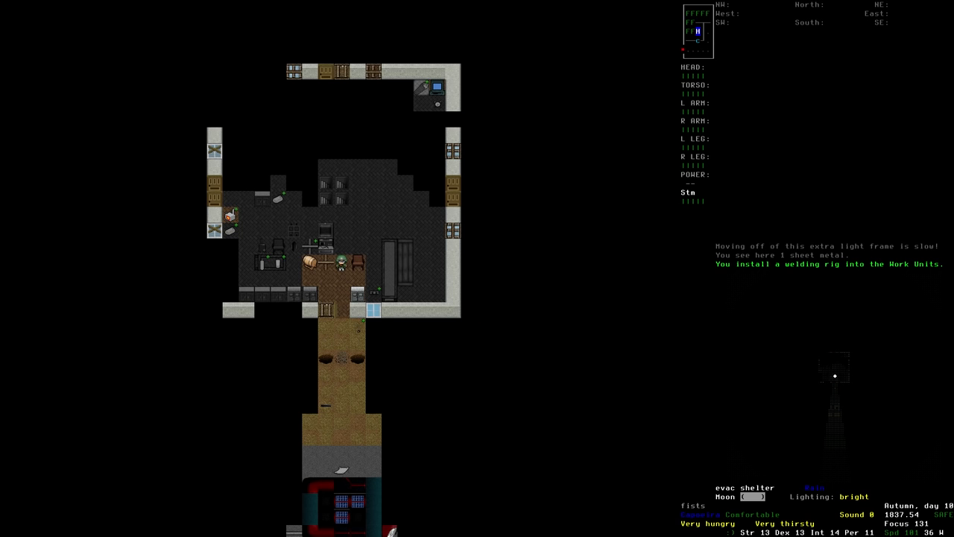
key(Up)
key(Up)
key(Up)
key(e)
key(Right)
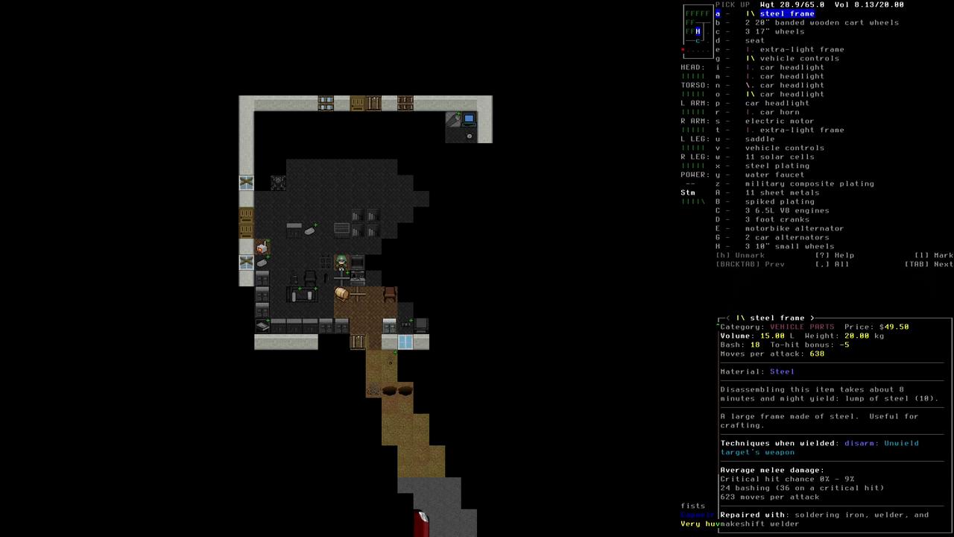
key(Return)
key(w)
key(Down)
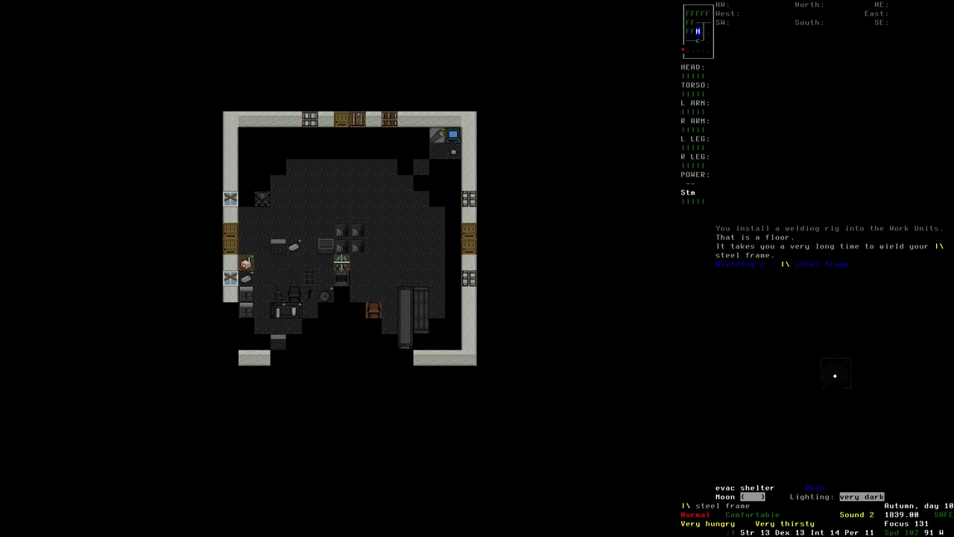
- Install a trunk on the Electric Car's roofed exterior tile
key(Down)
key(Down)
key(Down)
key(Down)
key(Down)
key(Down)
key(e)
key(Down)
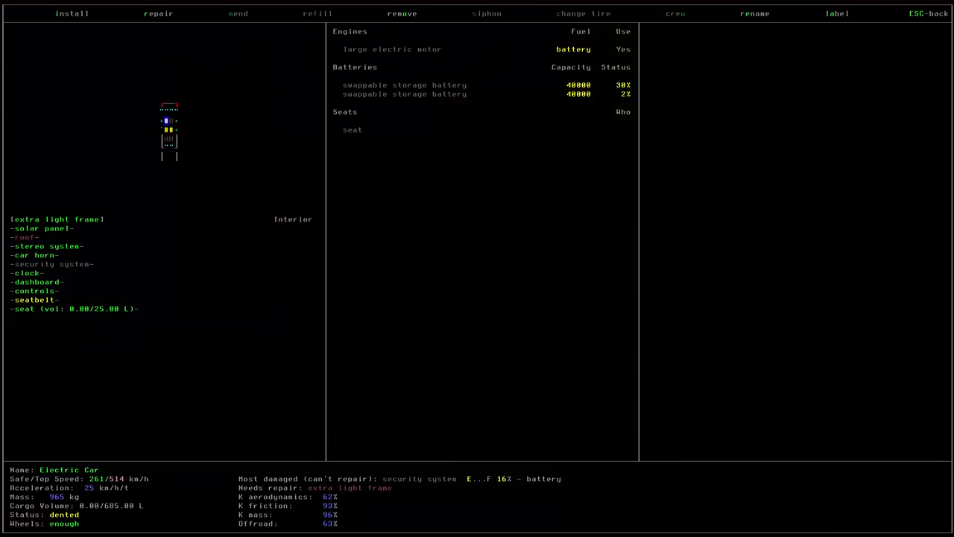
key(Up)
key(i)
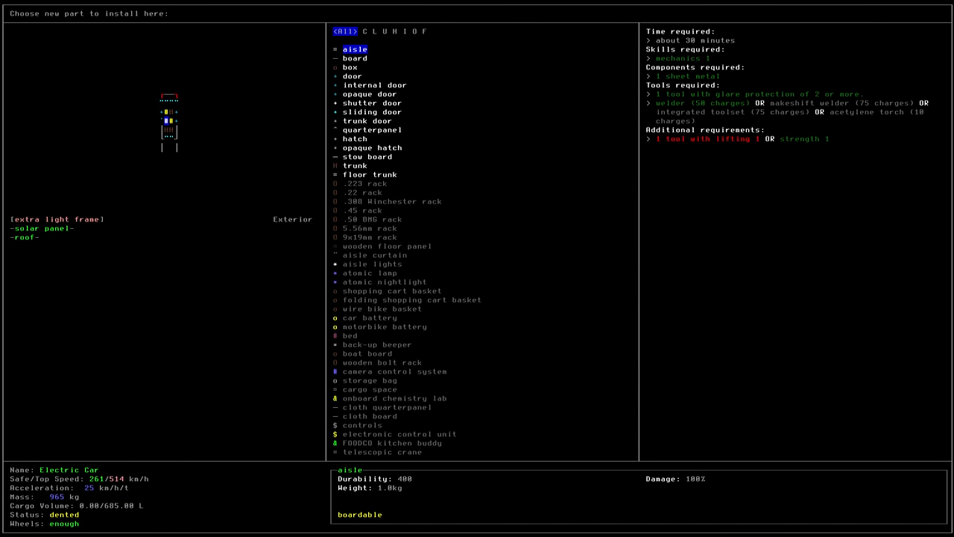
key(Down)
key(Down)
key(Down)
key(Down)
key(Down)
key(Down)
key(Down)
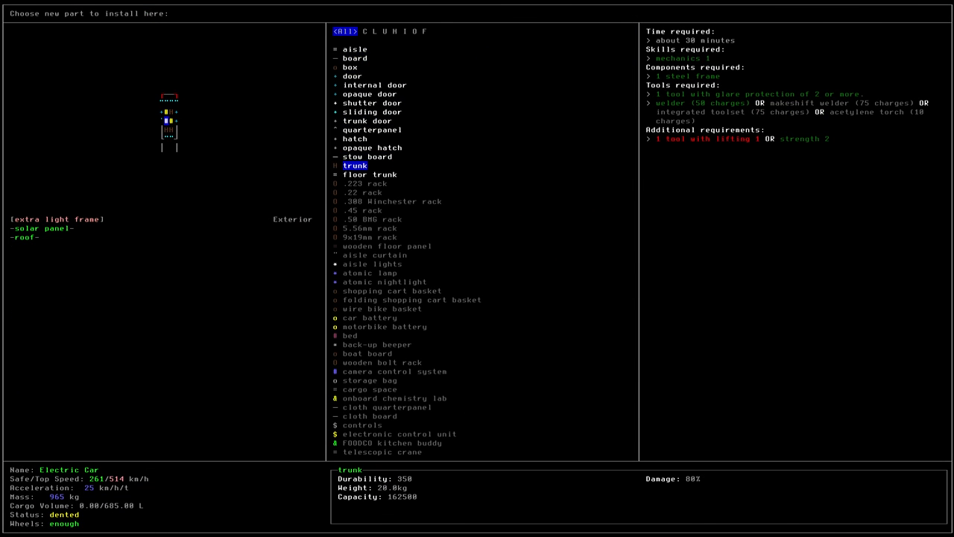
key(Return)
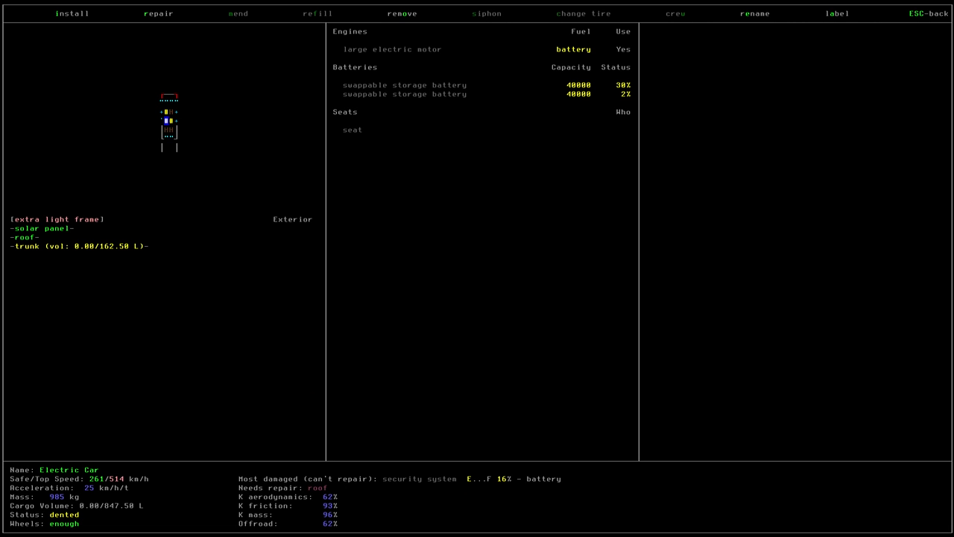
- Remove the solar panel from the Electric Car's seat tile
key(Down)
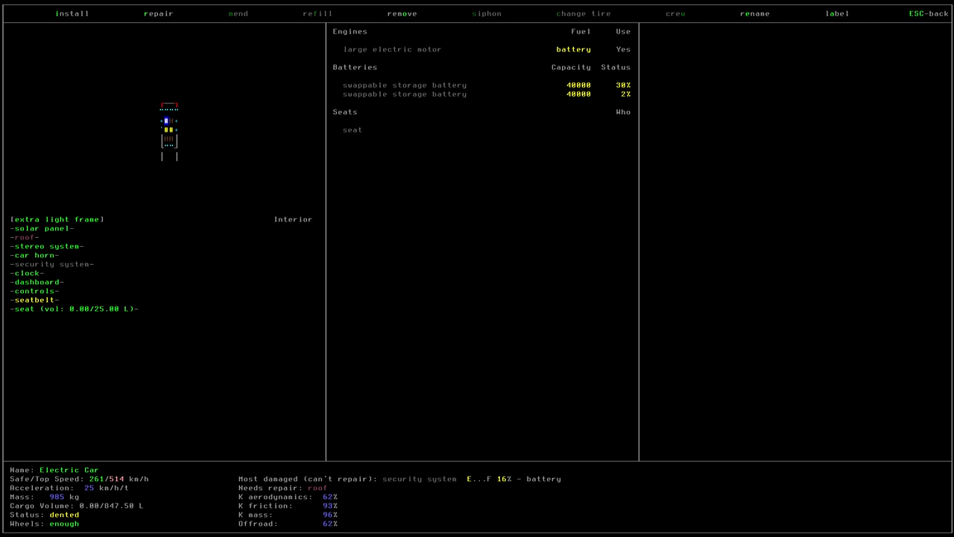
key(i)
key(Escape)
key(o)
key(Down)
key(Down)
key(Down)
key(Down)
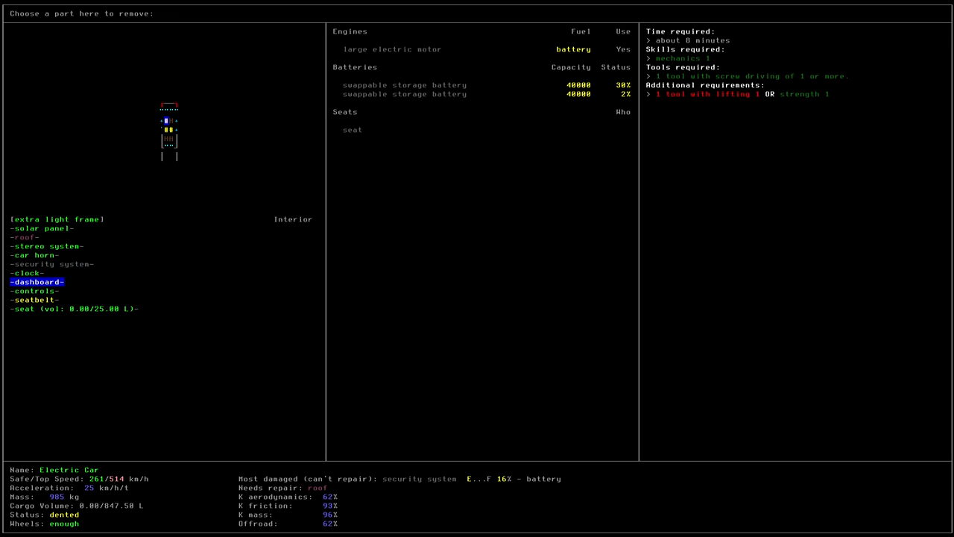
key(Up)
key(Up)
key(Up)
key(Up)
key(Up)
key(Return)
key(Escape)
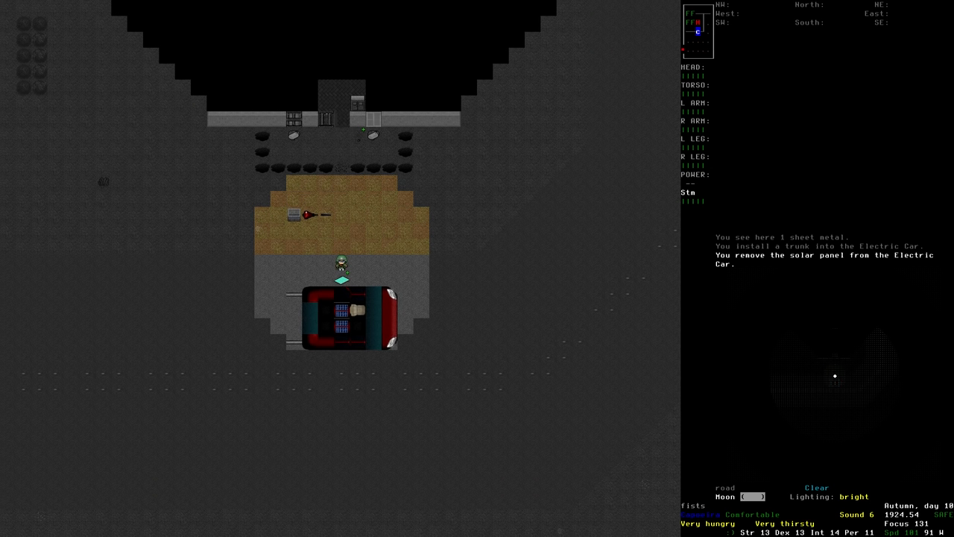
- Pick up the solar panel and sheet metal and carry them north into the shelter
key(Left)
key(g)
key(Return)
key(Return)
key(Up)
key(Down)
key(Down)
key(e)
key(Escape)
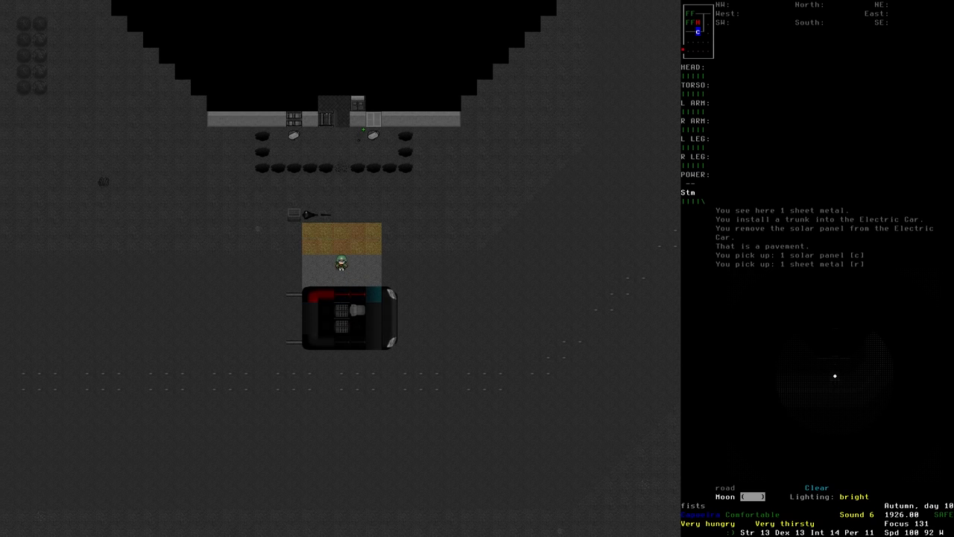
key(Up)
key(Up)
key(Up)
key(Up)
key(Up)
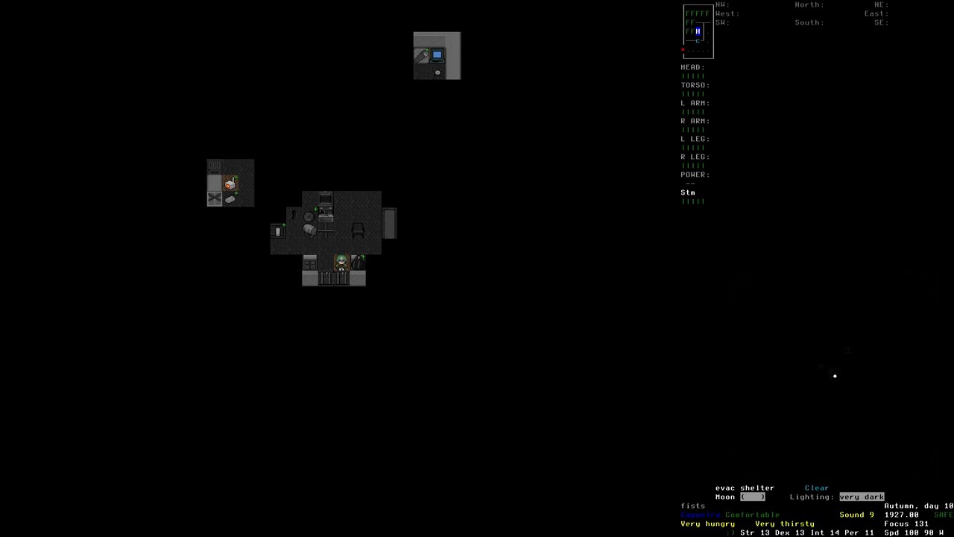
key(Up)
- Install the solar panel onto the Portable Generator's upper tile
key(Up)
key(Up)
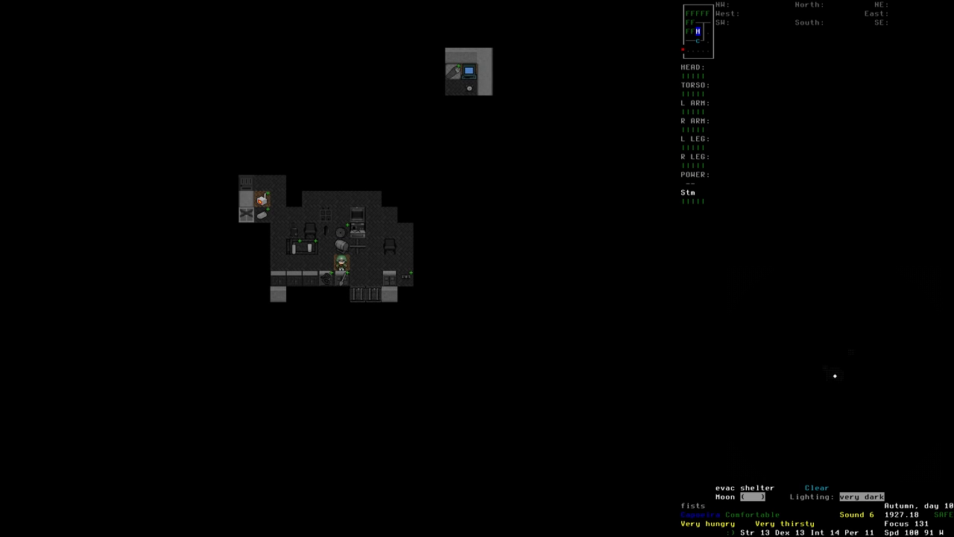
key(Up)
key(Up)
key(e)
key(Up)
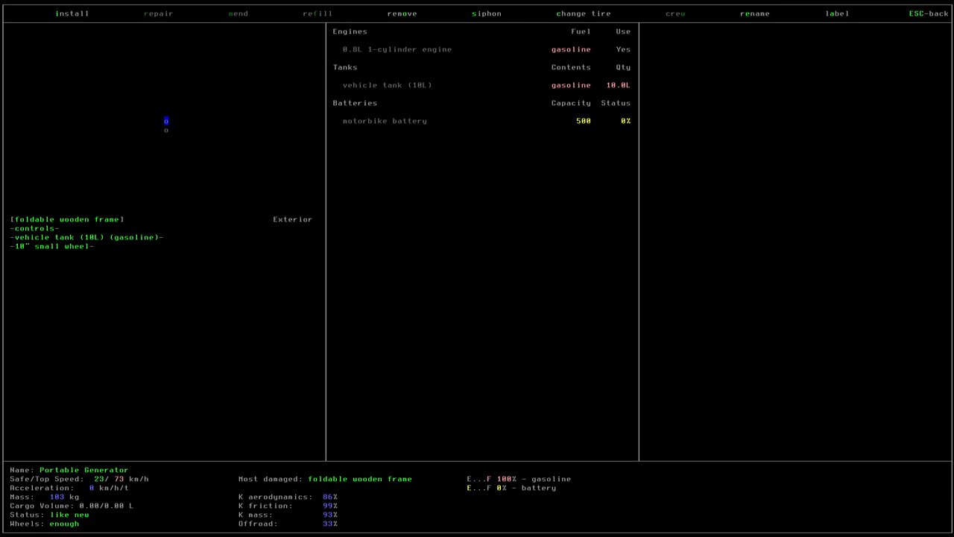
key(Down)
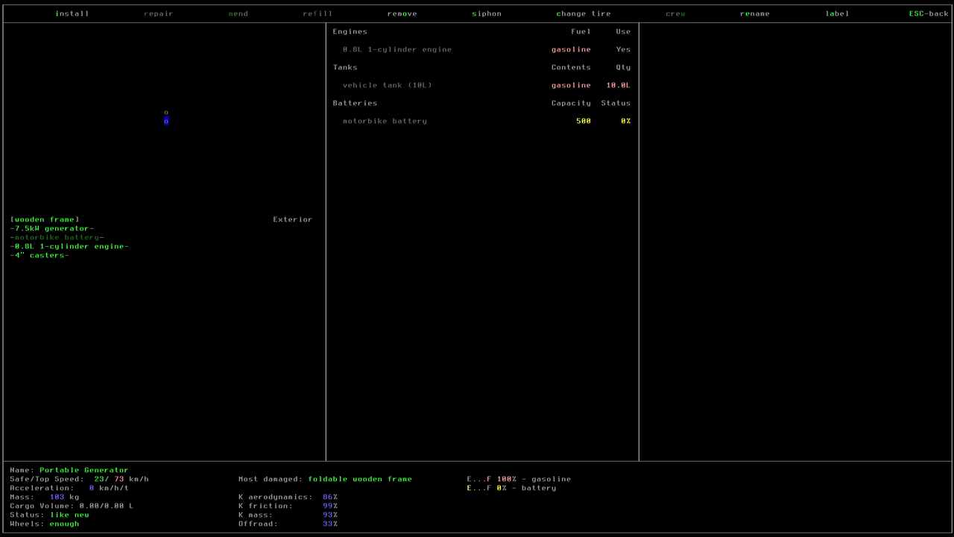
key(i)
key(Down)
key(Down)
key(Down)
key(Down)
key(Down)
key(Down)
key(Down)
key(Down)
key(Down)
key(Down)
key(Down)
key(Down)
key(Down)
key(Down)
key(Down)
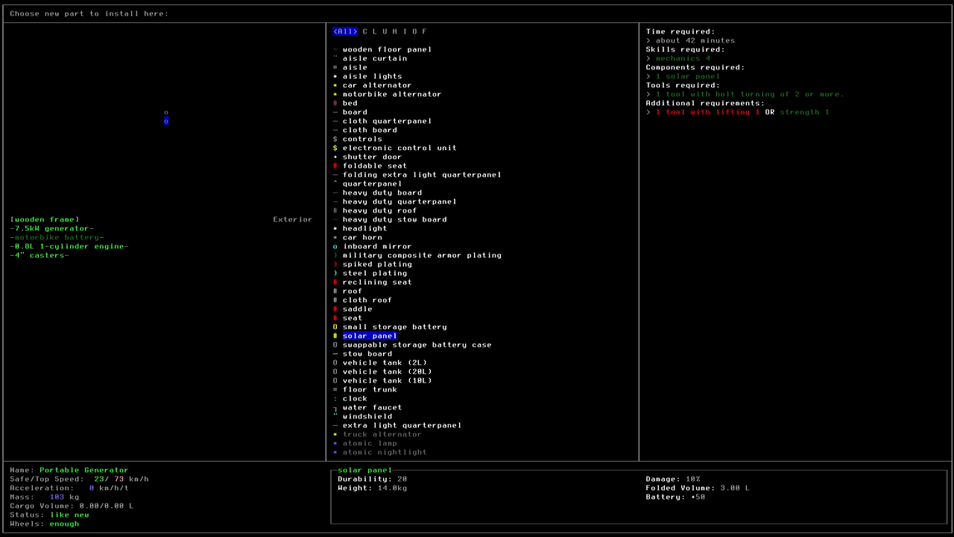
key(Return)
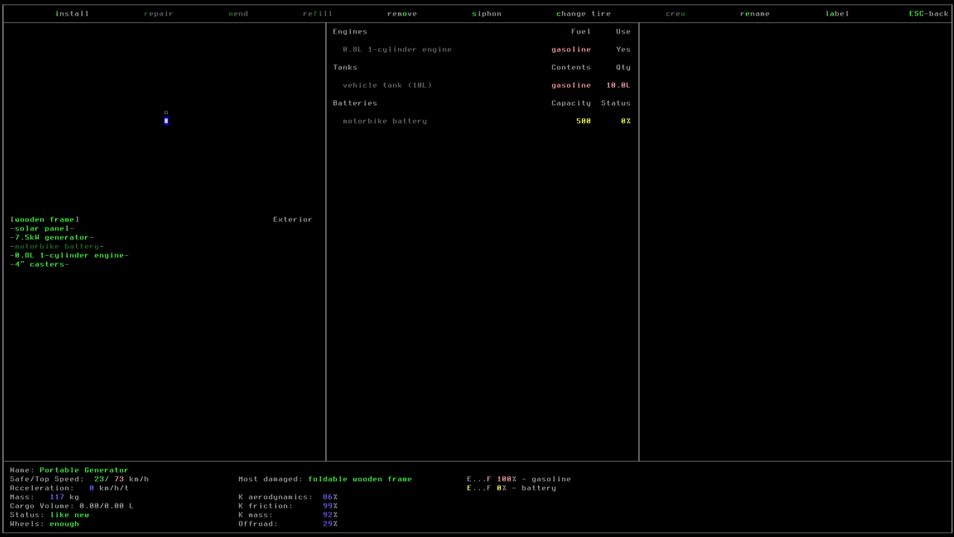
key(Escape)
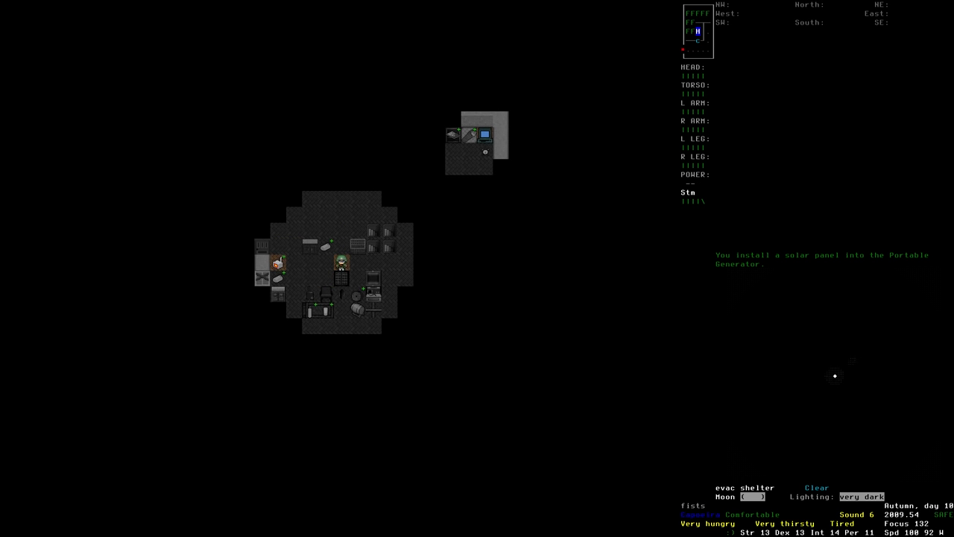
- Drop the welder into the Work Units stow board and walk to the generator
key(d)
key(Up)
key(Up)
key(Up)
key(Up)
key(Up)
key(Return)
key(Return)
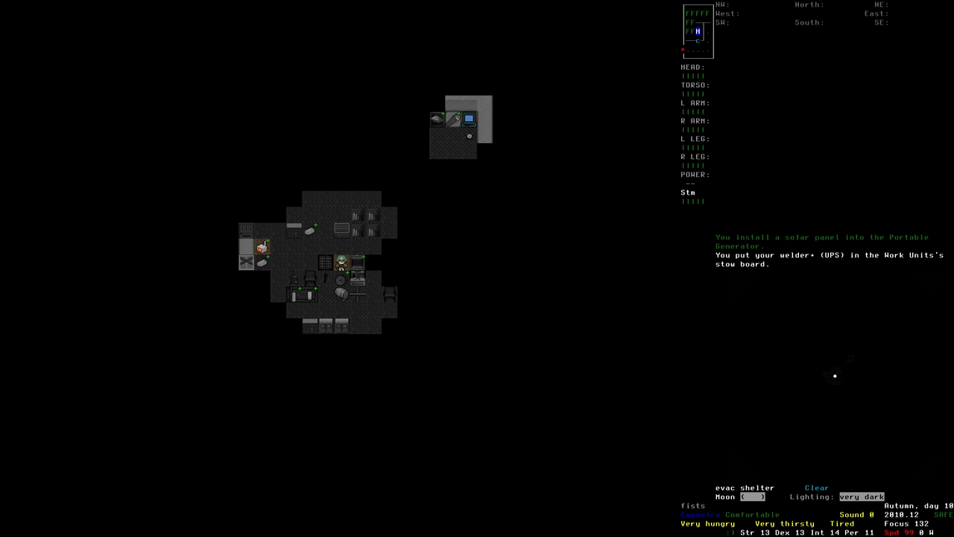
key(Left)
key(Left)
key(Up)
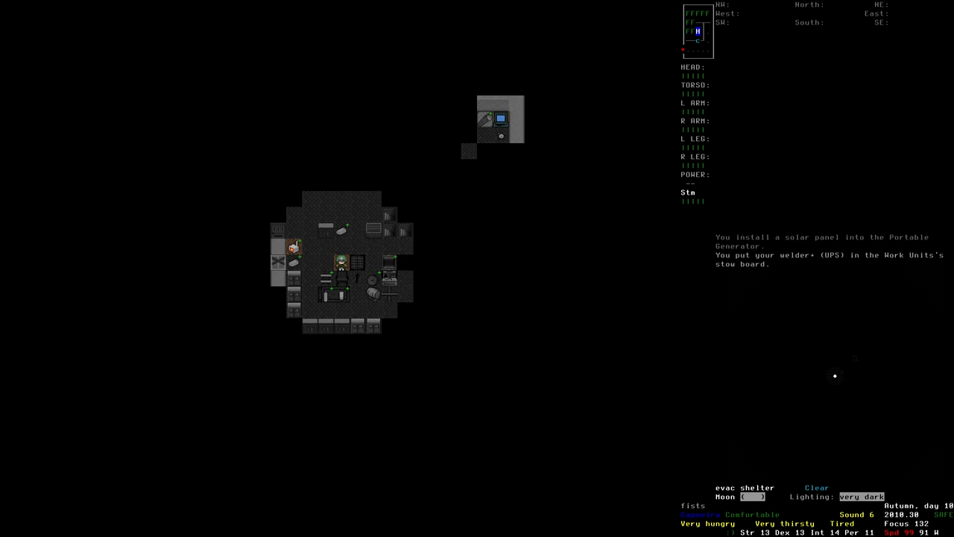
key(Up)
- Grab the Portable Generator and haul it out through the shelter exit
key(G)
key(Down)
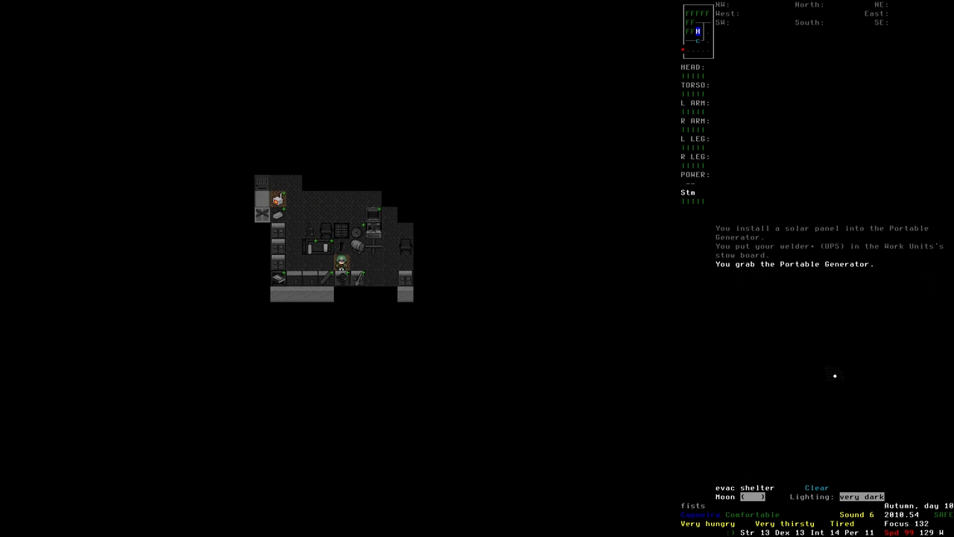
key(Down)
key(Down)
key(Down)
key(Down)
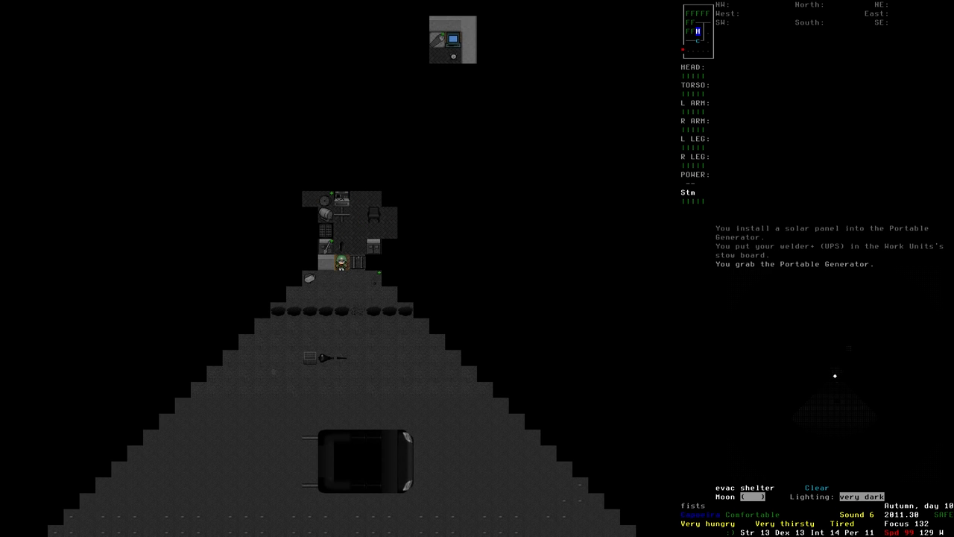
key(Down)
key(1)
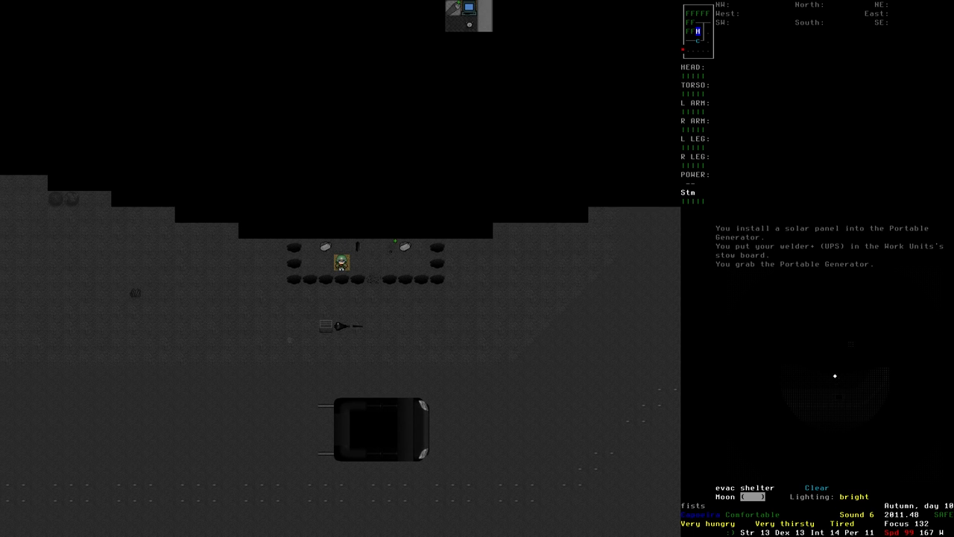
key(Left)
key(Right)
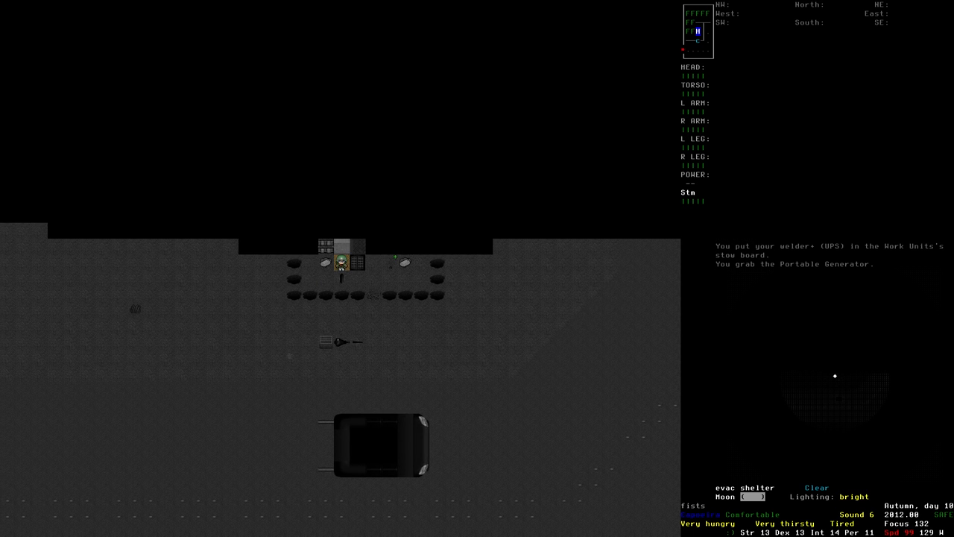
key(Right)
key(Right)
key(Up)
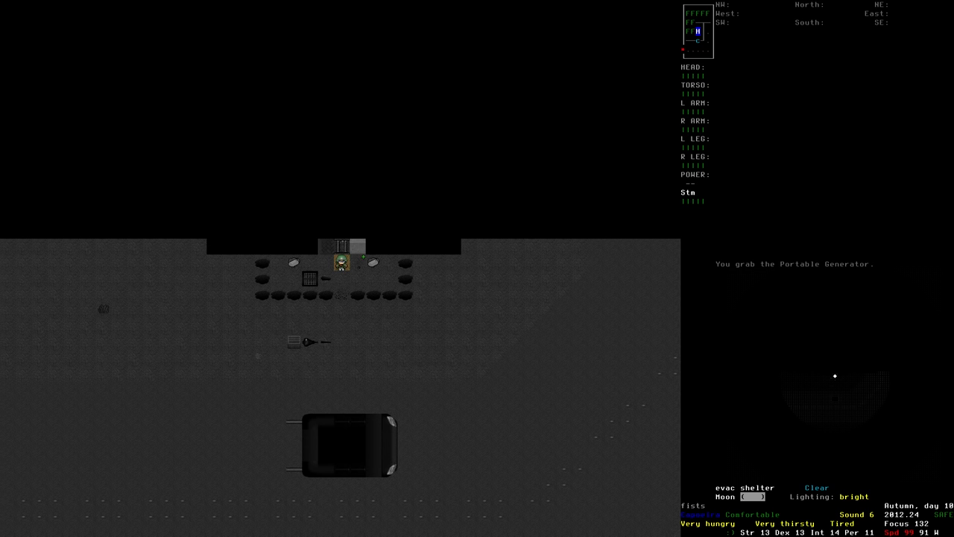
key(Right)
key(Left)
key(Left)
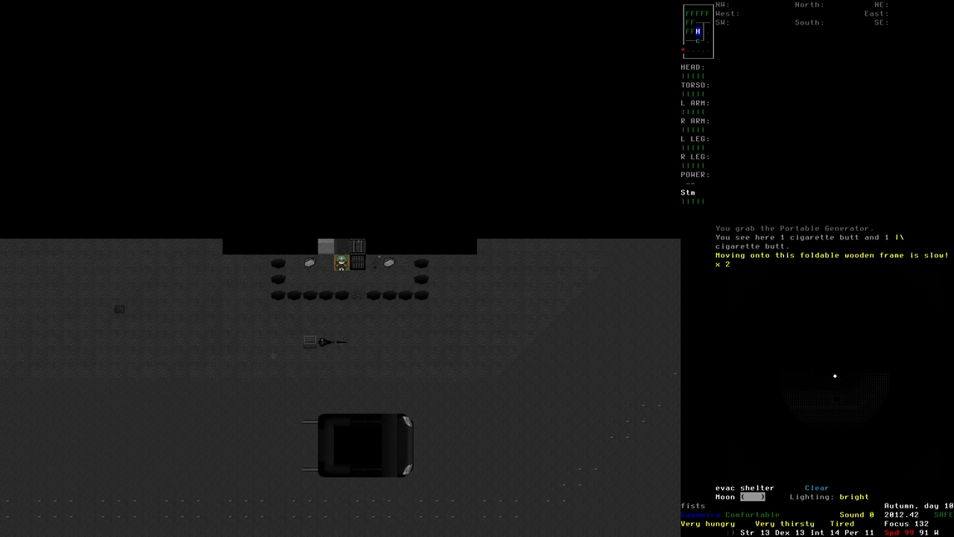
key(Left)
key(Left)
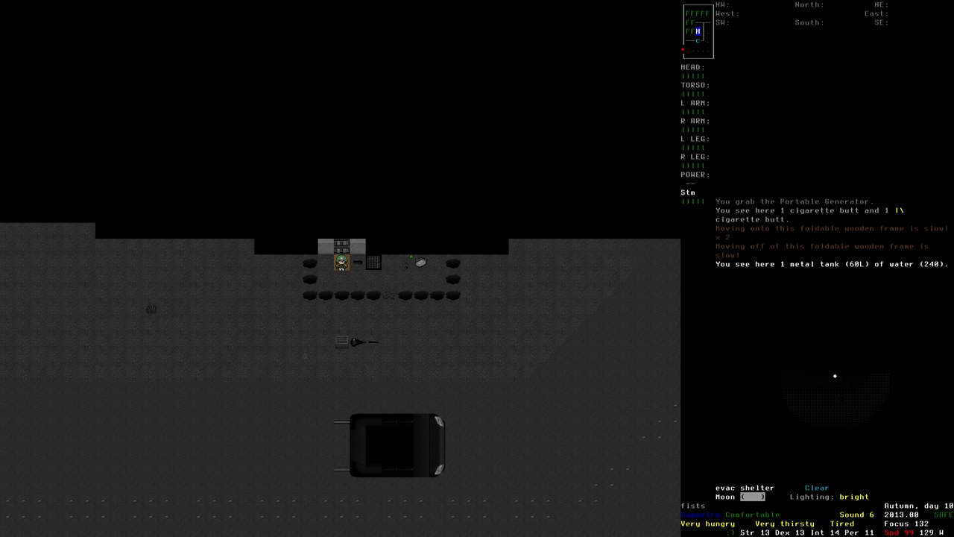
key(Left)
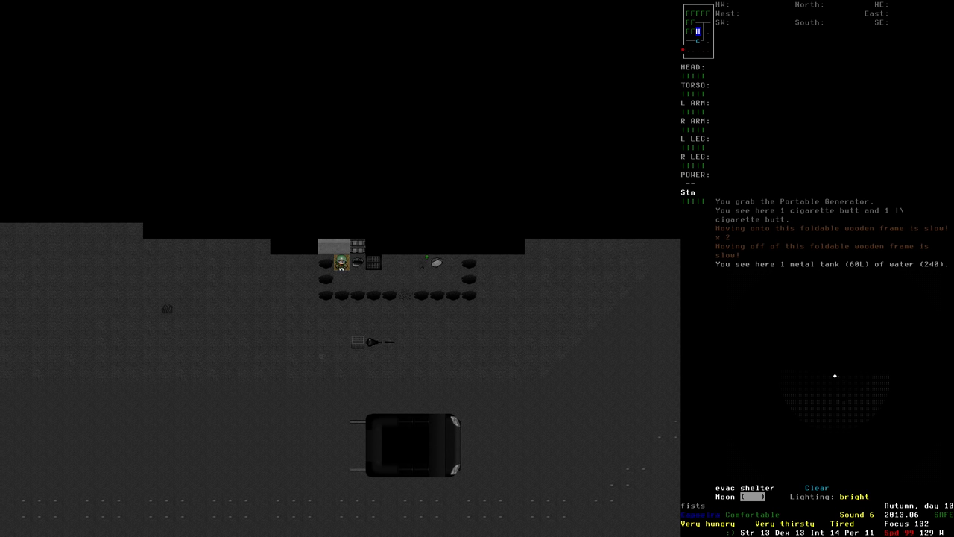
- Drag the generator into position beside the grate at the shelter entrance
key(Right)
key(Up)
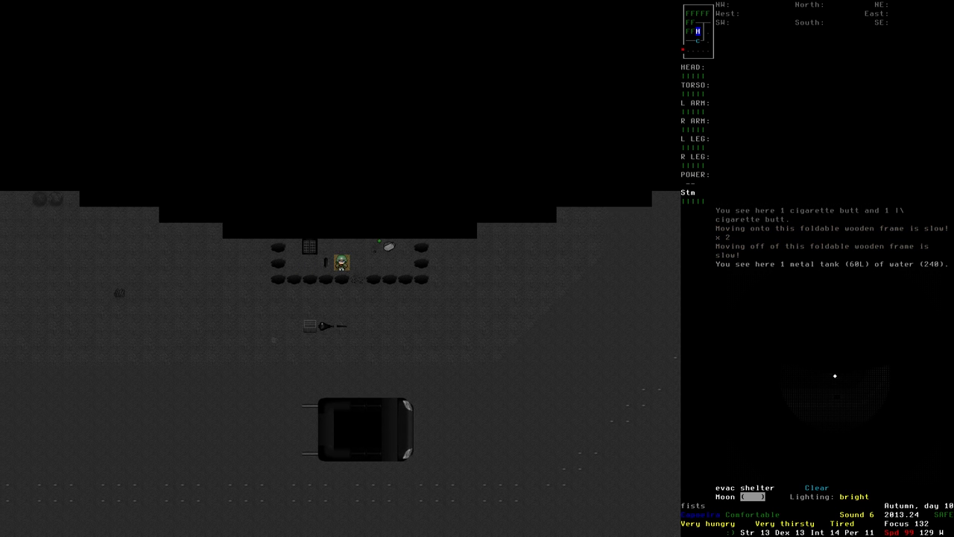
key(Up)
key(Right)
key(Right)
key(Left)
key(Left)
key(Left)
key(Left)
key(Right)
key(Right)
key(Right)
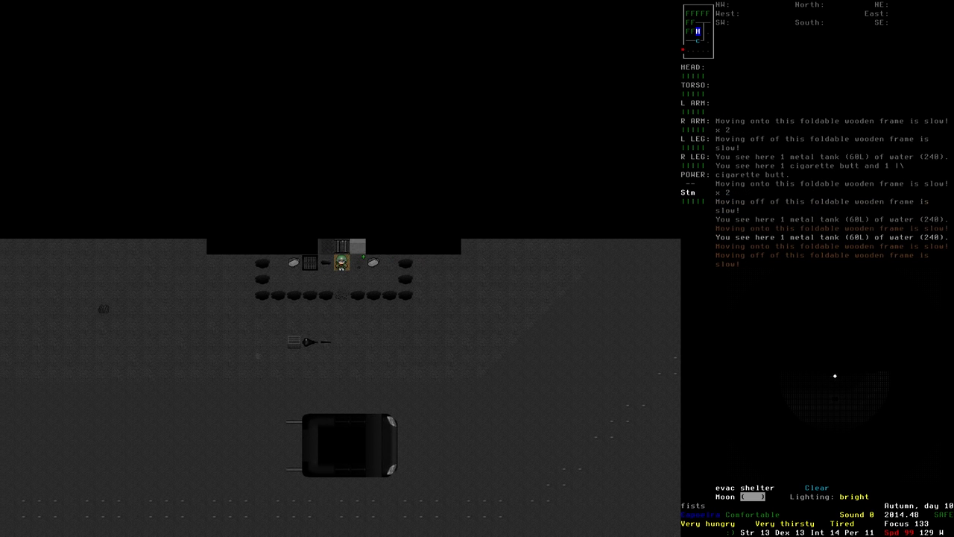
key(End)
key(Left)
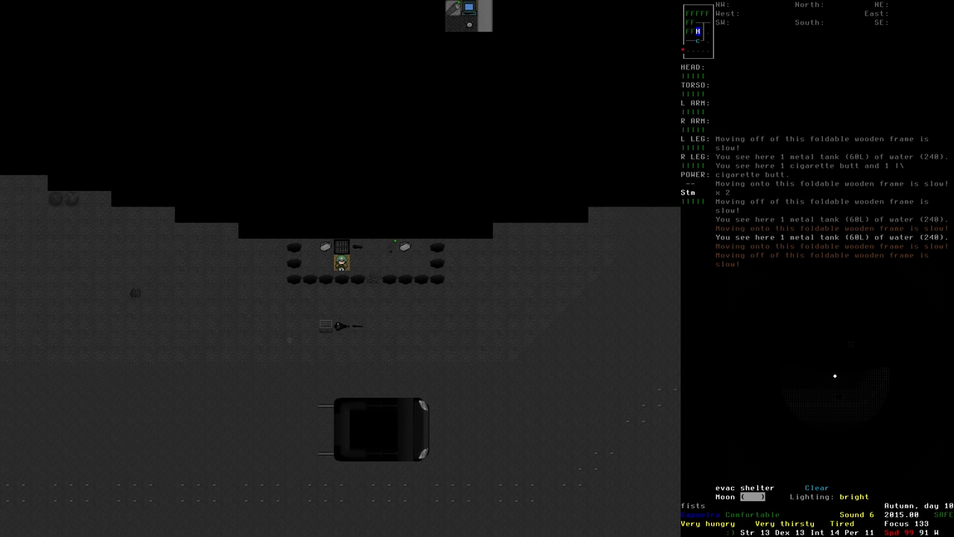
key(Left)
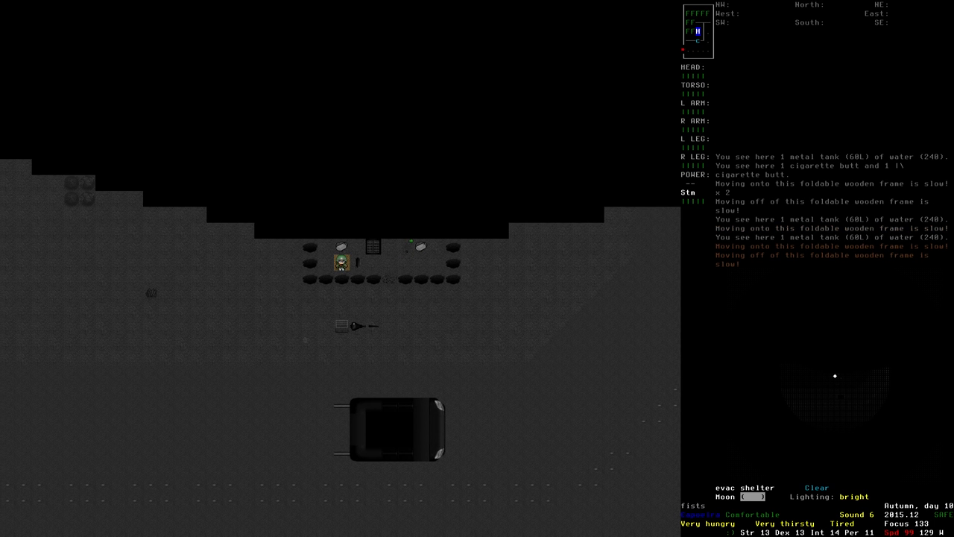
key(Home)
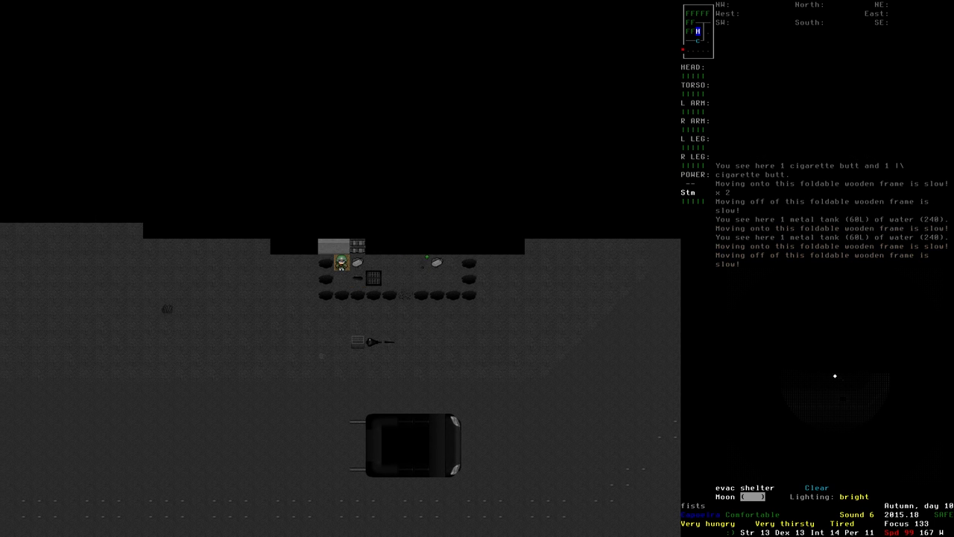
key(Right)
key(Next)
key(Left)
key(Right)
key(Left)
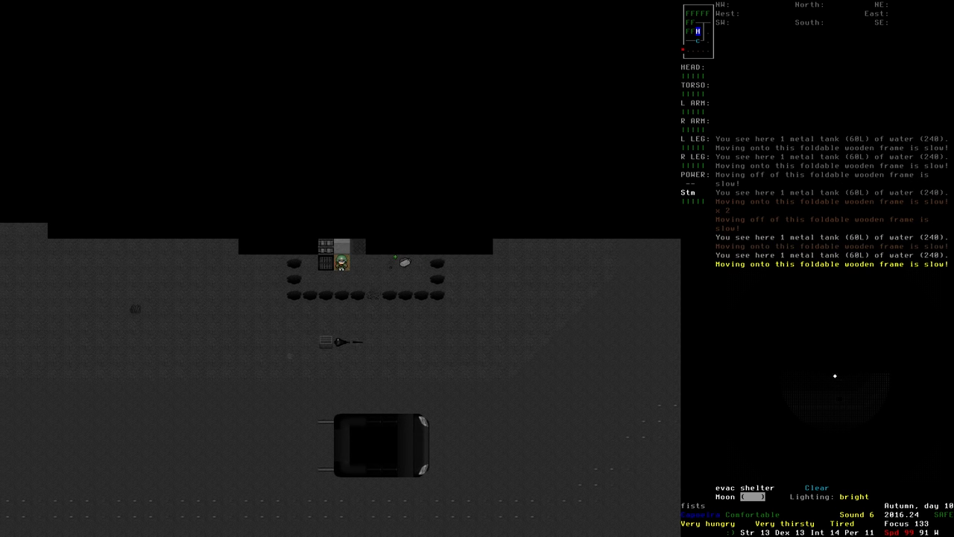
- Release the generator and wield the 60L metal tank of water from the adjacent tile
key(G)
key(e)
key(Right)
key(Down)
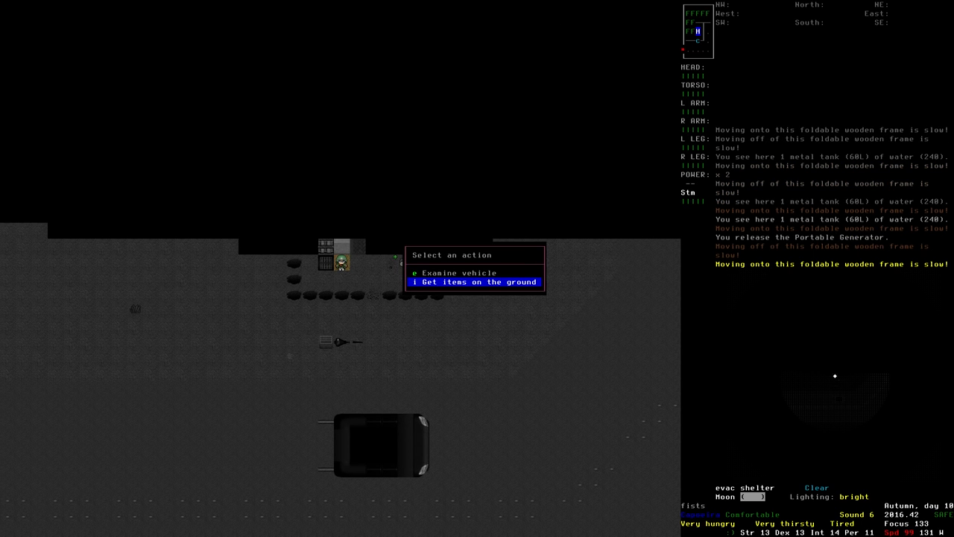
key(Return)
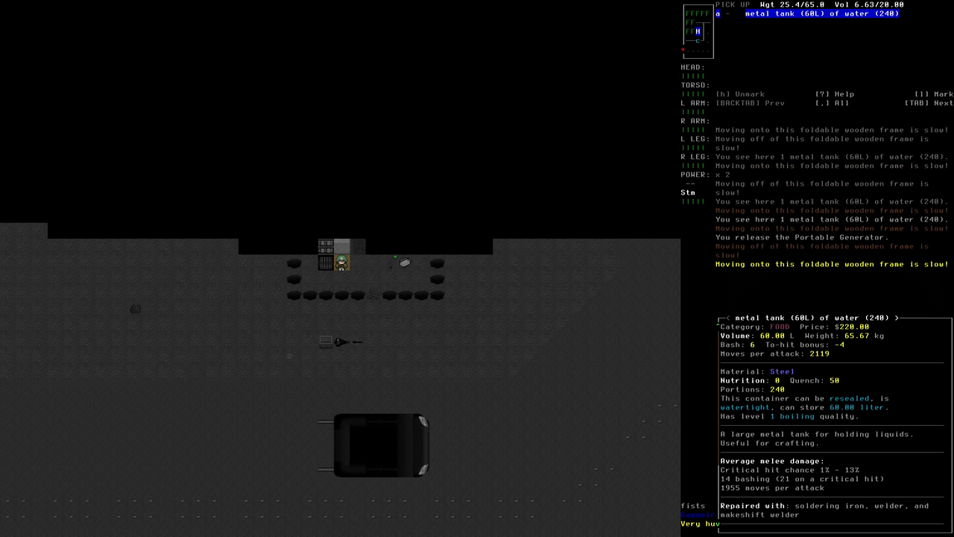
key(Return)
key(Return)
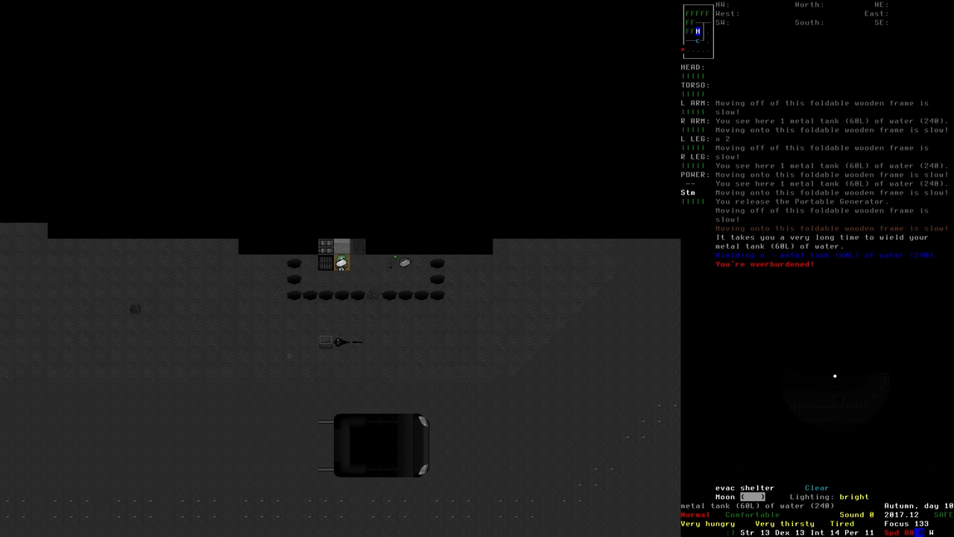
key(l)
key(u)
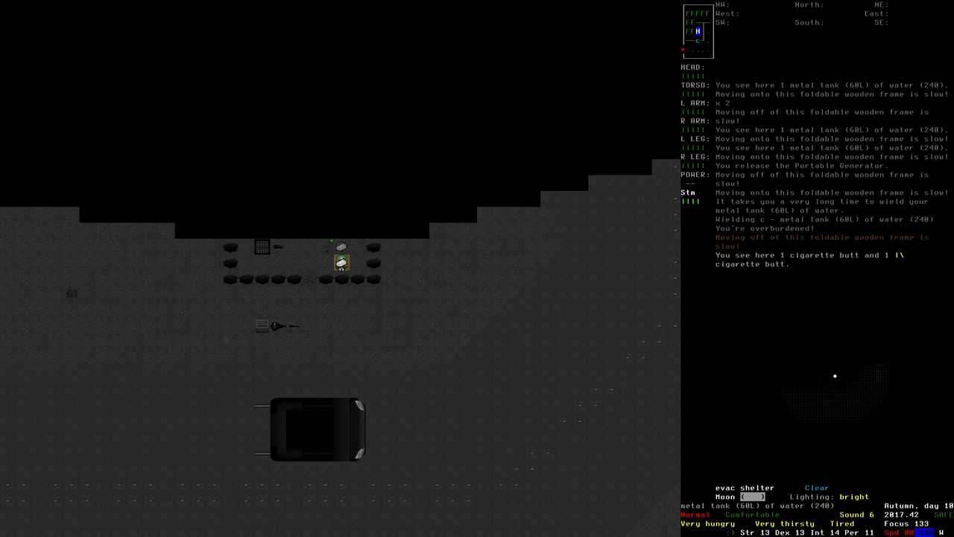
- Drop the 60L water tank onto the grass
key(D)
key(Return)
key(Up)
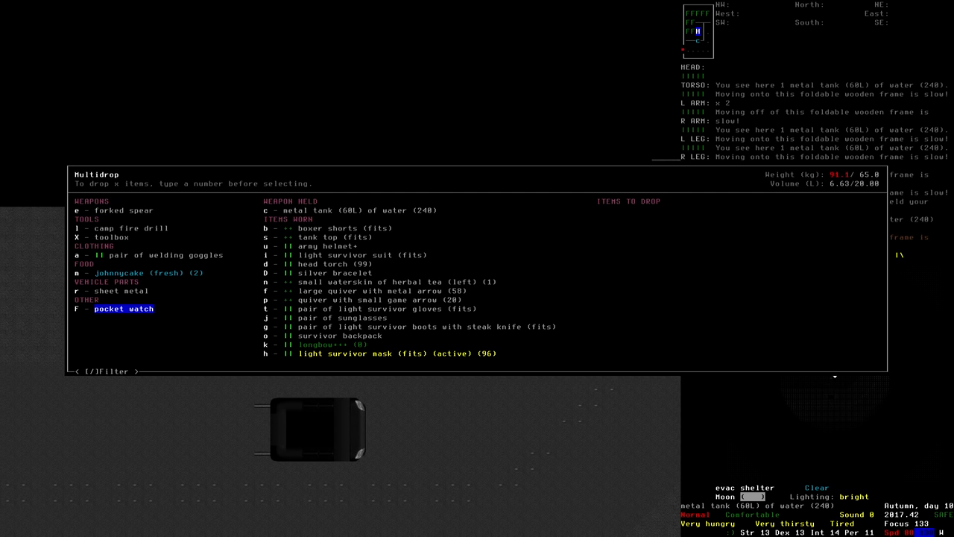
key(Up)
key(Up)
key(Up)
key(Up)
key(Right)
key(Return)
- Pull the Portable Generator one tile east, release it and step onto the leather funnel's tile
key(e)
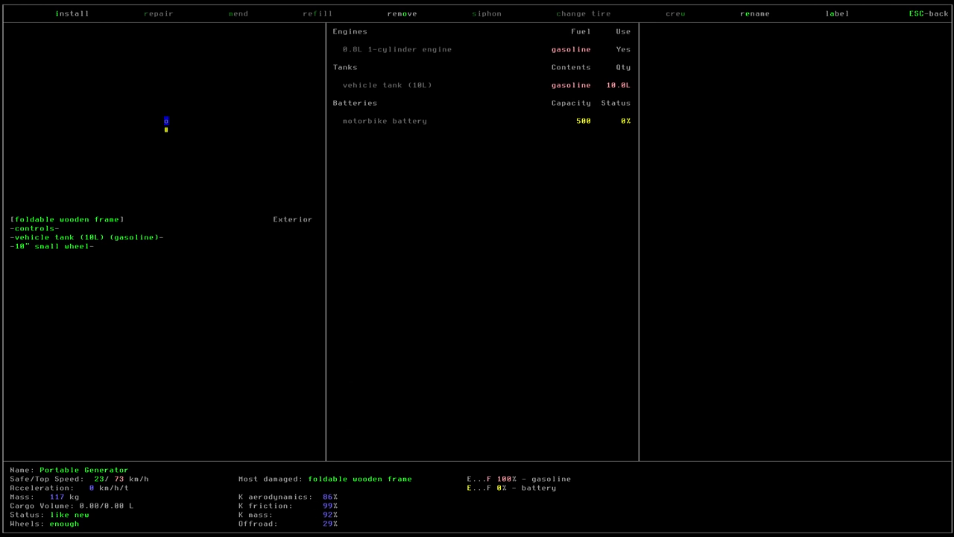
key(Escape)
key(e)
key(Return)
key(Escape)
key(G)
key(Right)
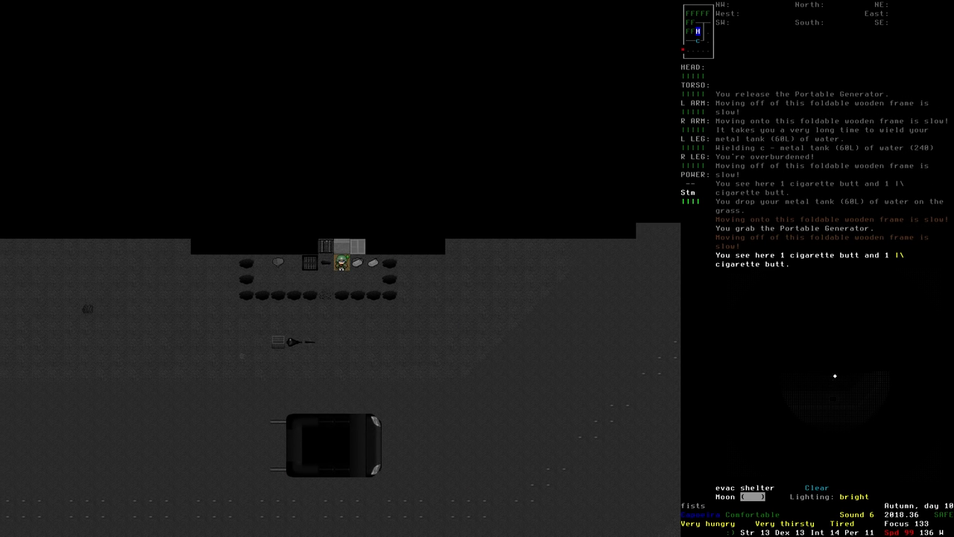
key(G)
key(Left)
key(Left)
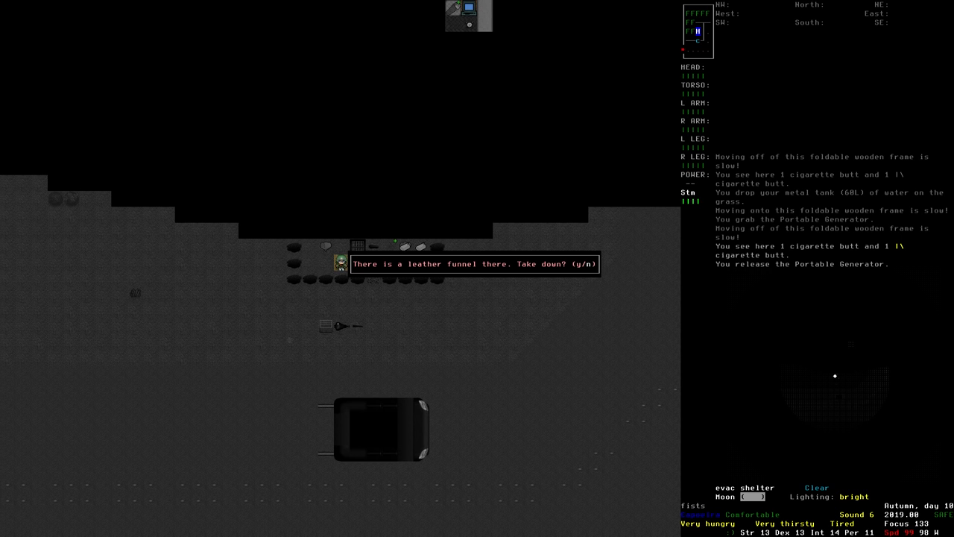
- Take down the leather funnel, carry it two tiles east and set it back up to collect rain
key(y)
key(Return)
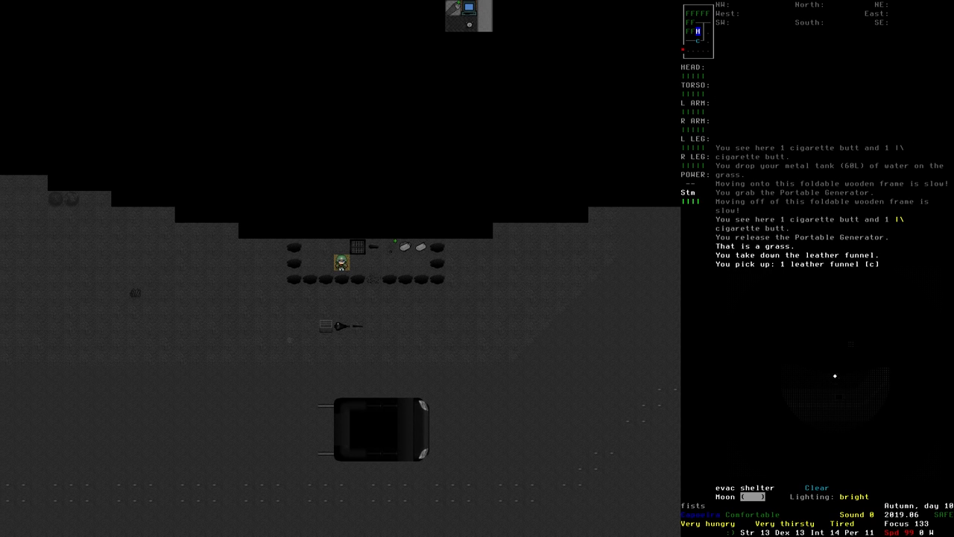
key(Right)
key(Right)
key(Right)
key(a)
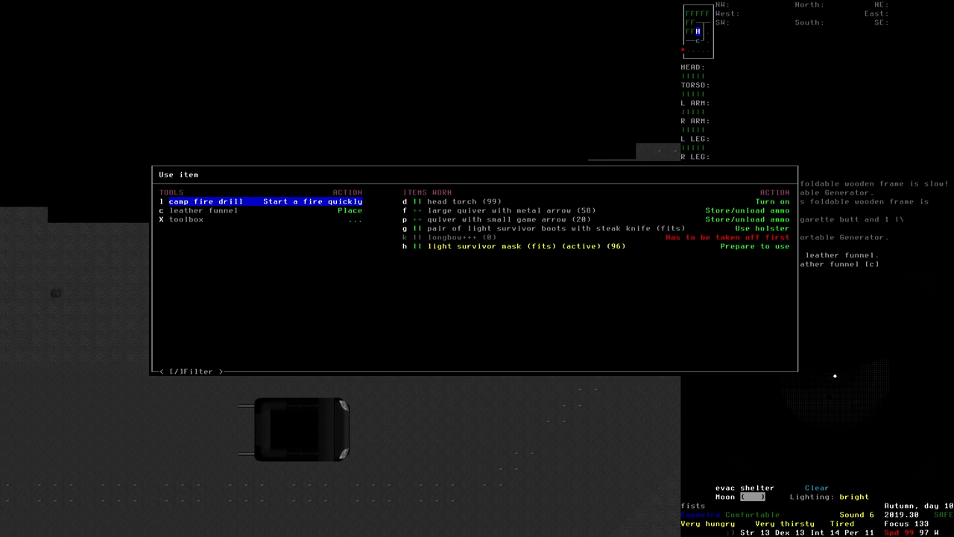
key(Down)
key(Return)
key(Right)
- Grab the portable generator, drag it into place beside the shelter and release it
key(Left)
key(Left)
key(Left)
key(G)
key(Left)
key(Left)
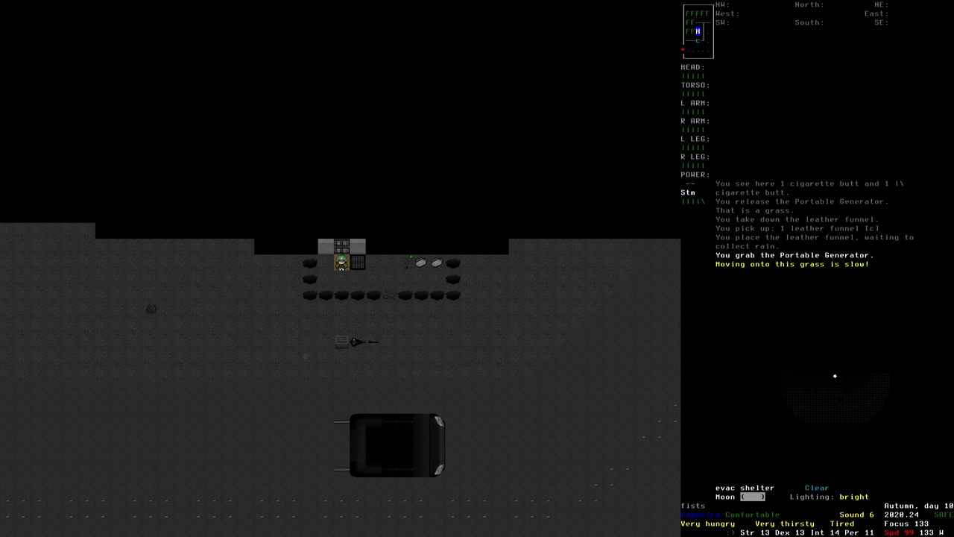
key(G)
key(Right)
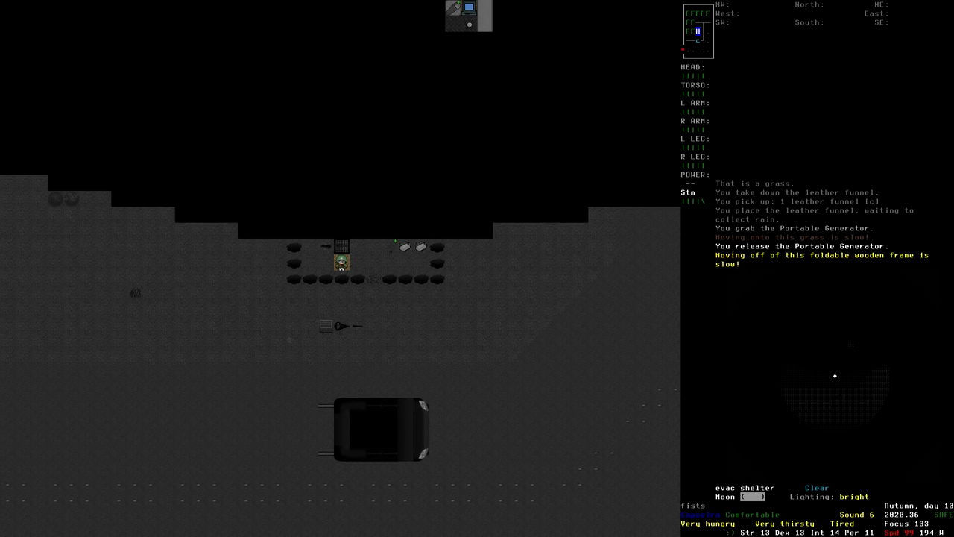
key(Right)
key(Left)
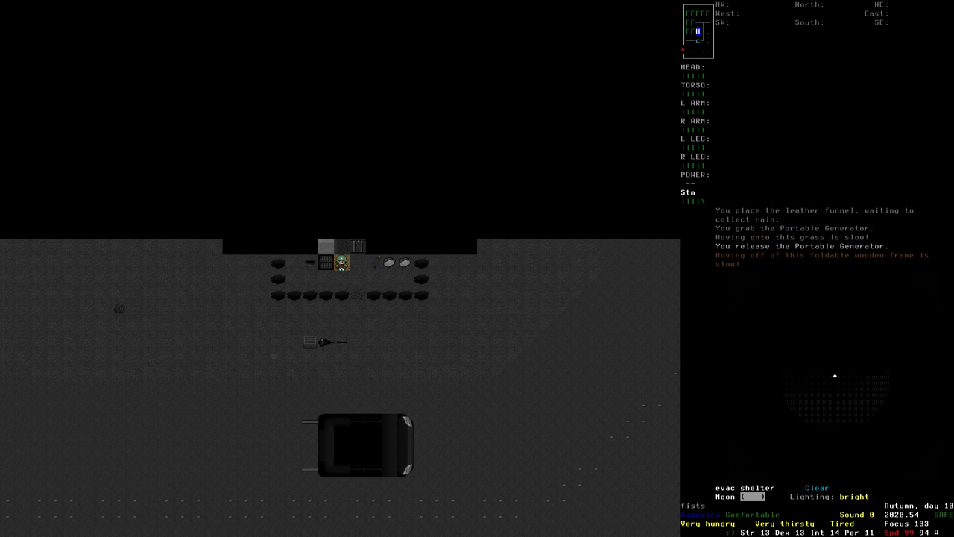
key(Right)
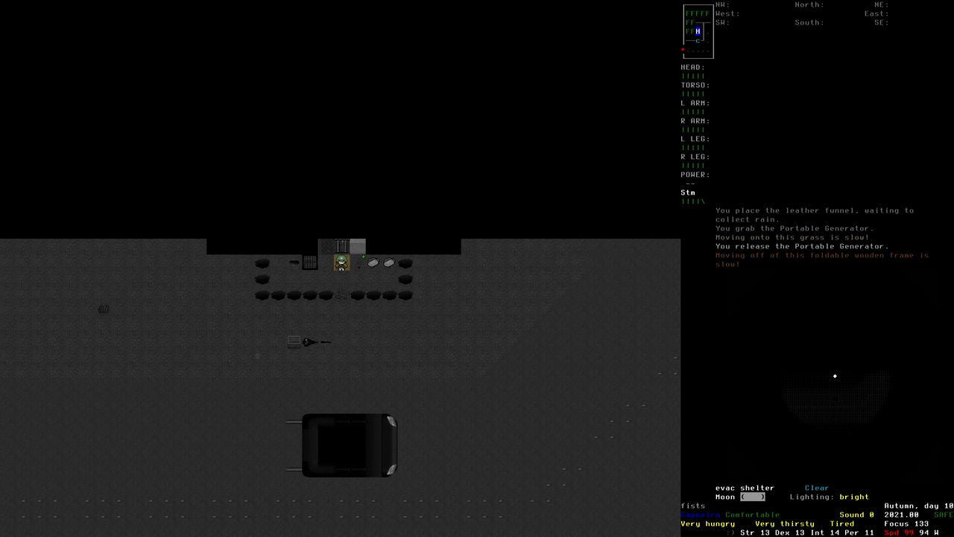
key(Left)
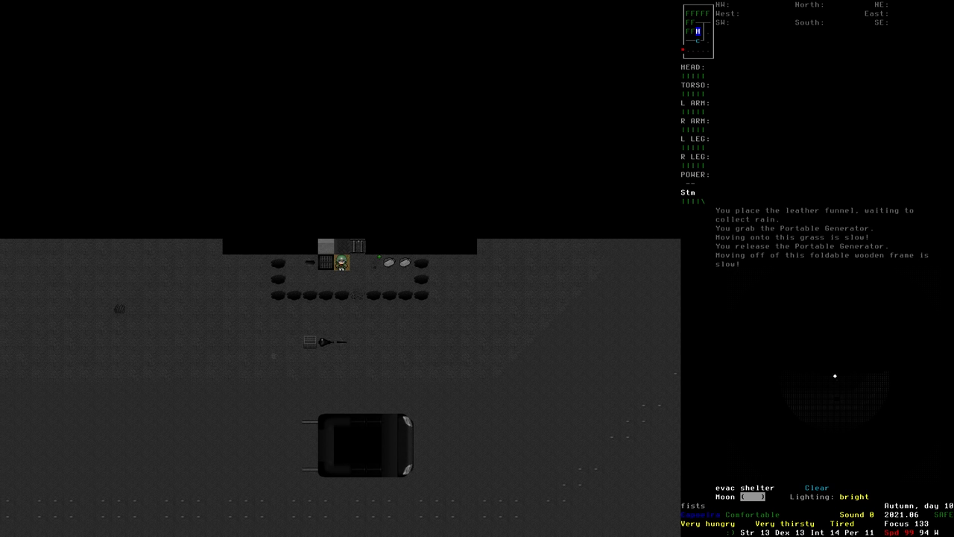
- Walk across the wooden frame and north into the evac shelter
key(1)
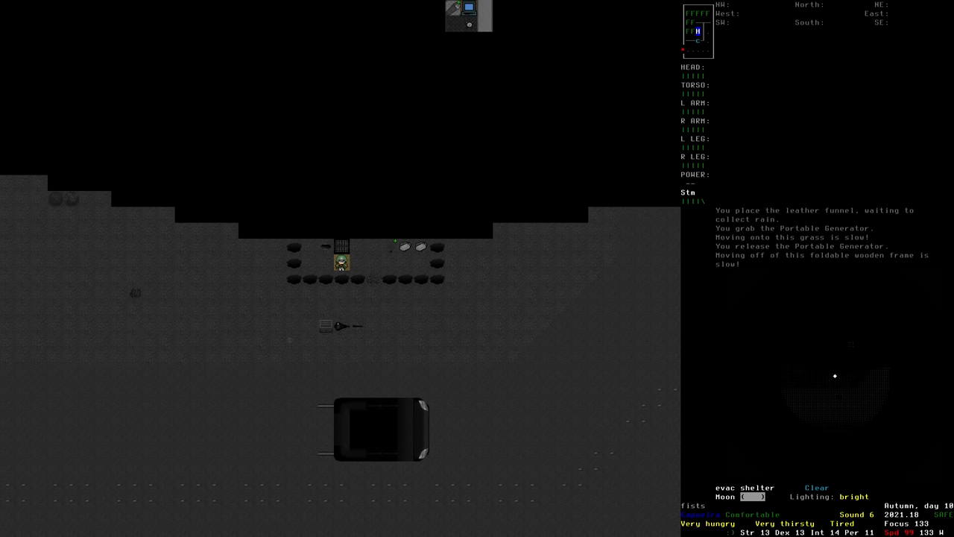
key(7)
key(2)
key(8)
key(2)
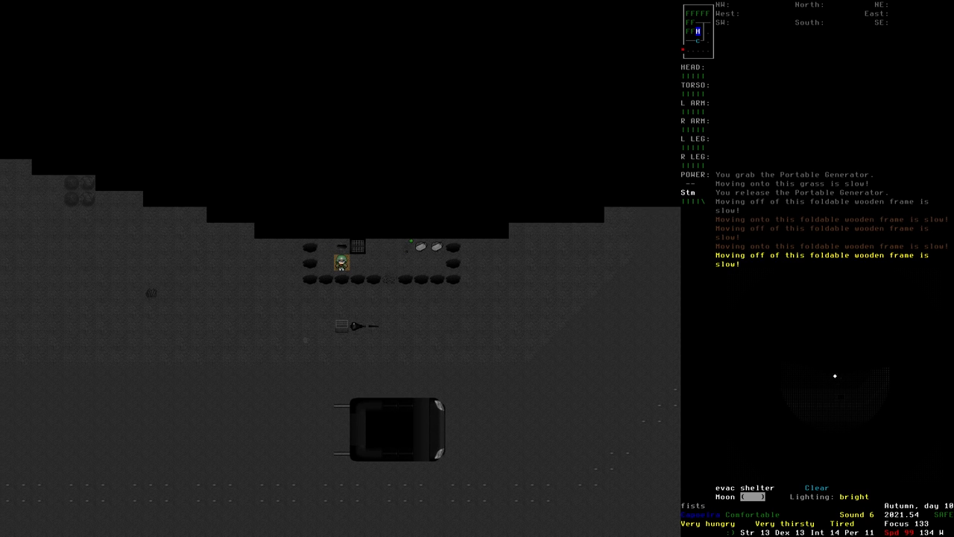
key(9)
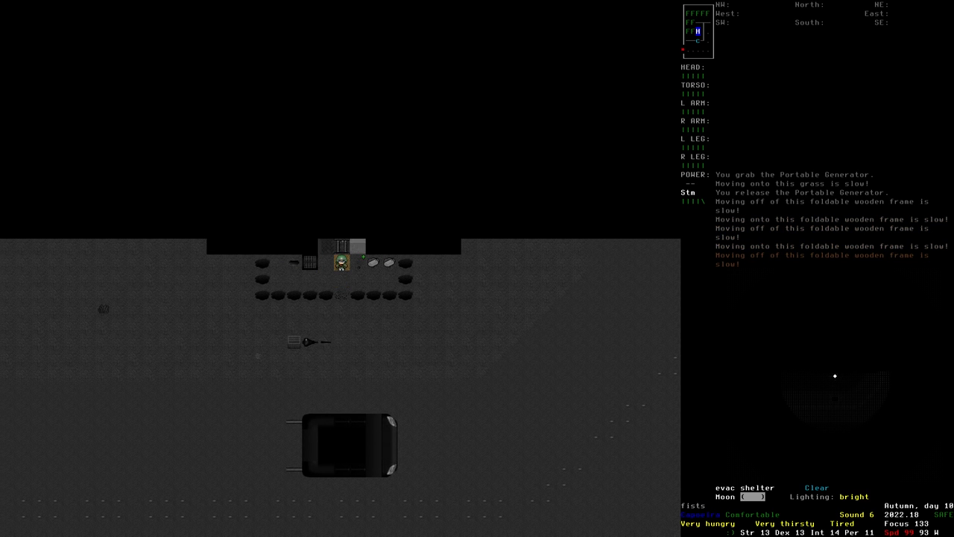
key(8)
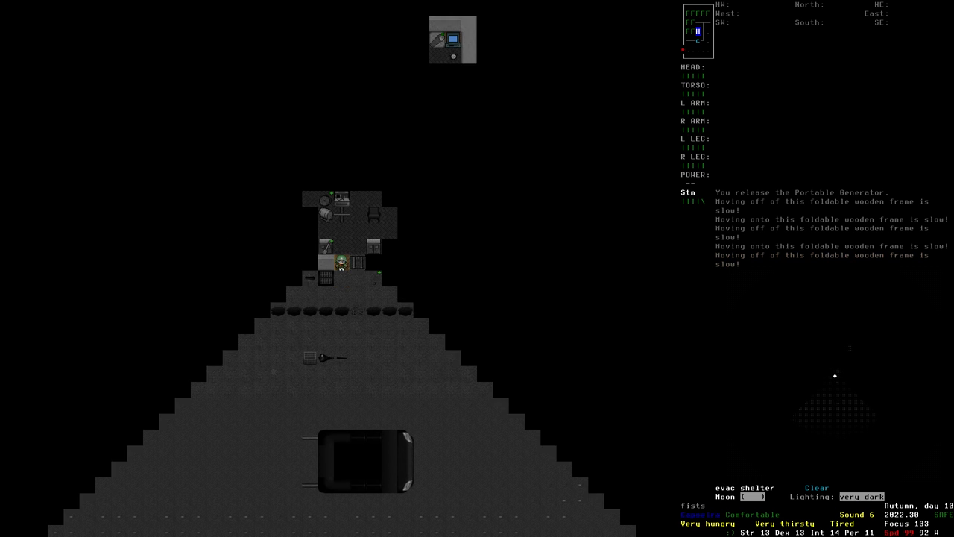
key(8)
key(8)
key(7)
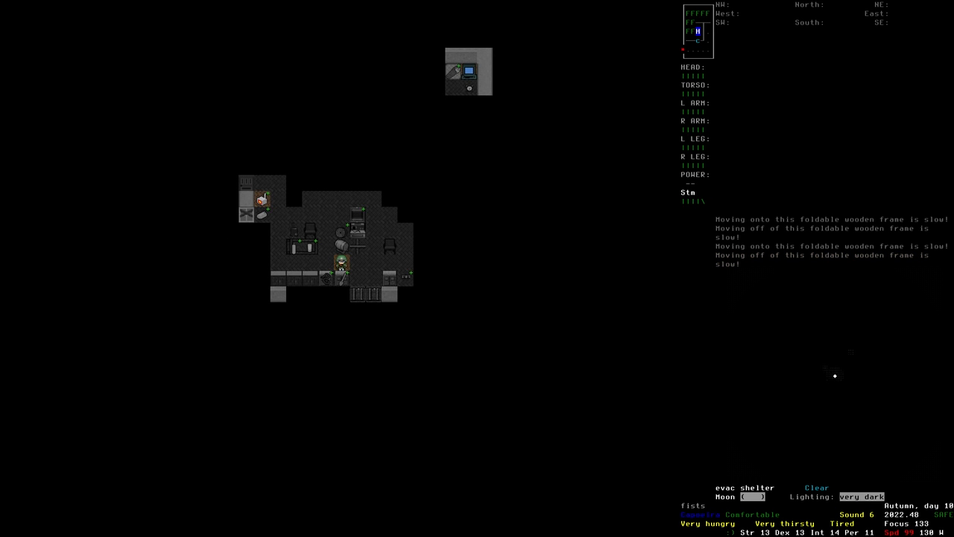
- In the advanced inventory, filter the surrounding squares for 'jump' and move the jumper cable to the north floor
key(7)
key(slash)
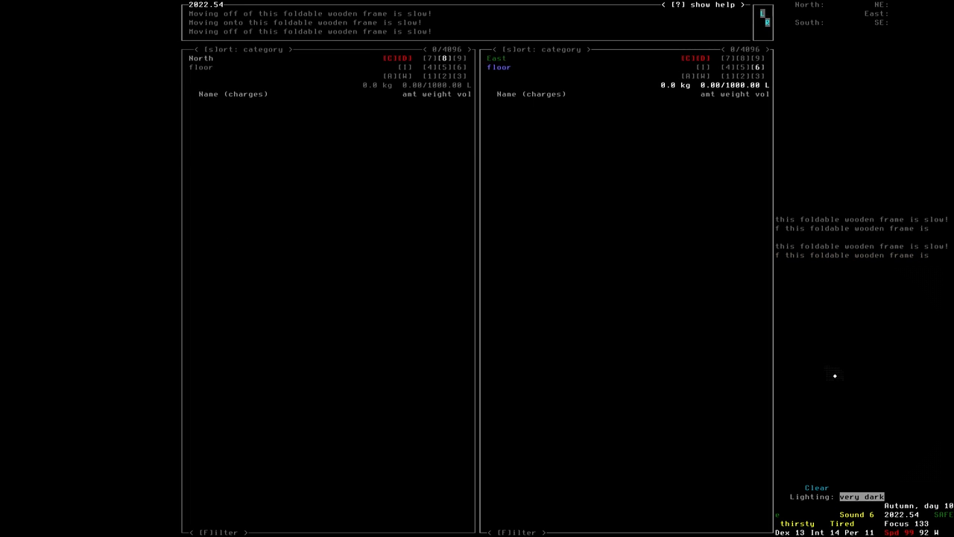
key(a)
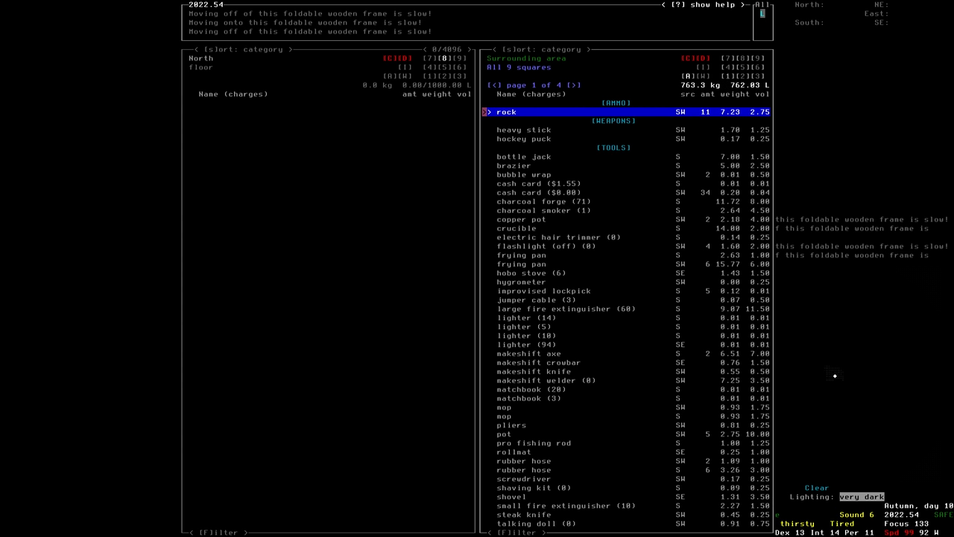
key(Down)
key(m)
key(Escape)
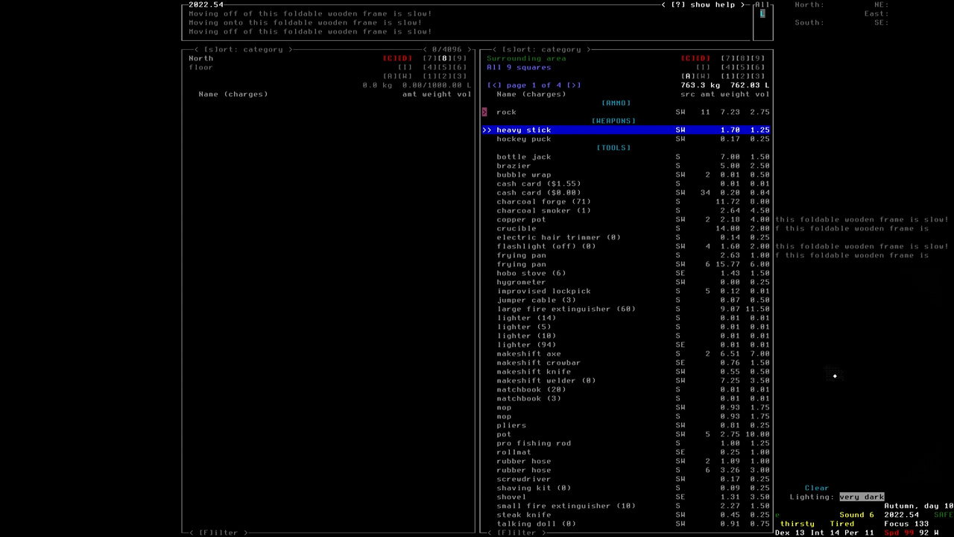
text(f)
text(jump)
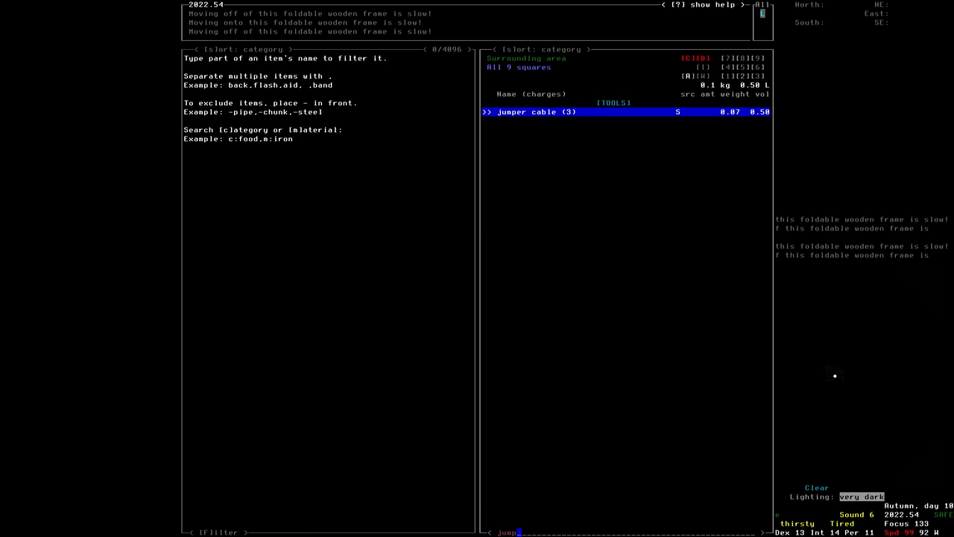
key(Return)
key(M)
key(Escape)
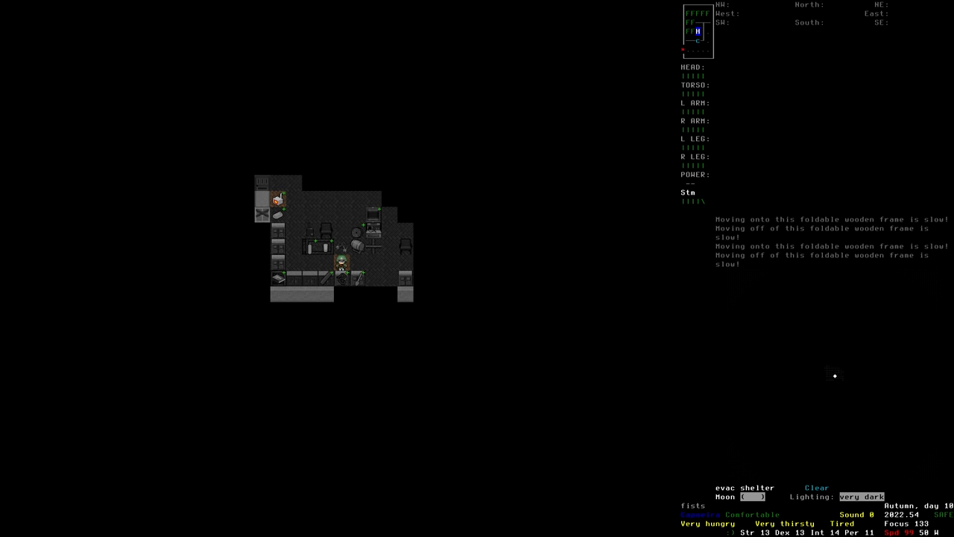
- Pick up the jumper cable and walk south out of the shelter with it
key(g)
key(Return)
key(Down)
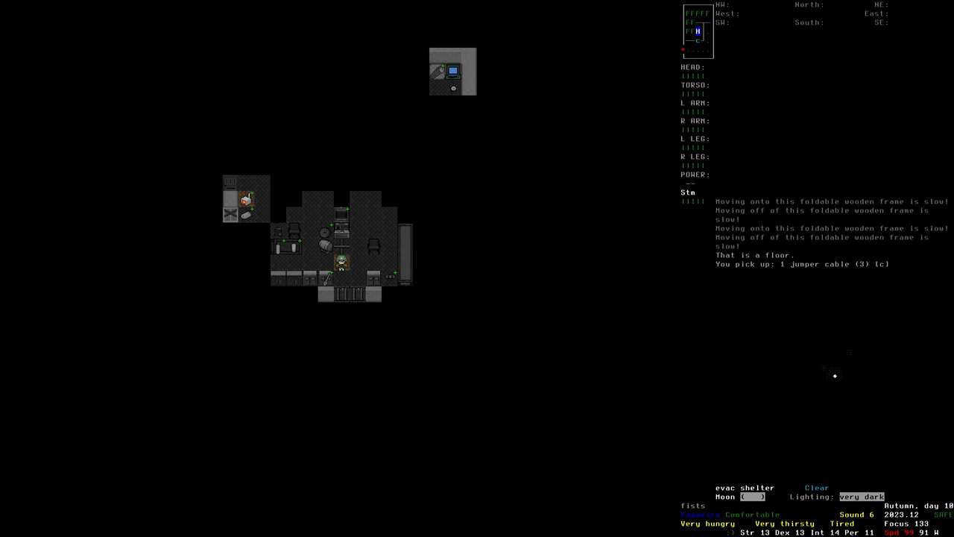
key(Down)
key(Down)
key(a)
- Attach the jumper cable to the vehicle and walk north into the shelter until it over-extends and breaks loose
key(Down)
key(Return)
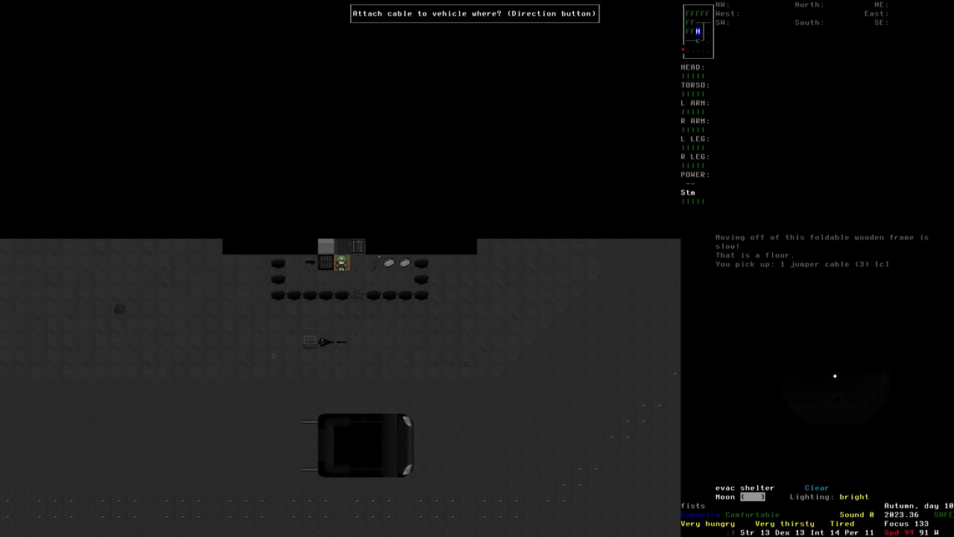
key(Down)
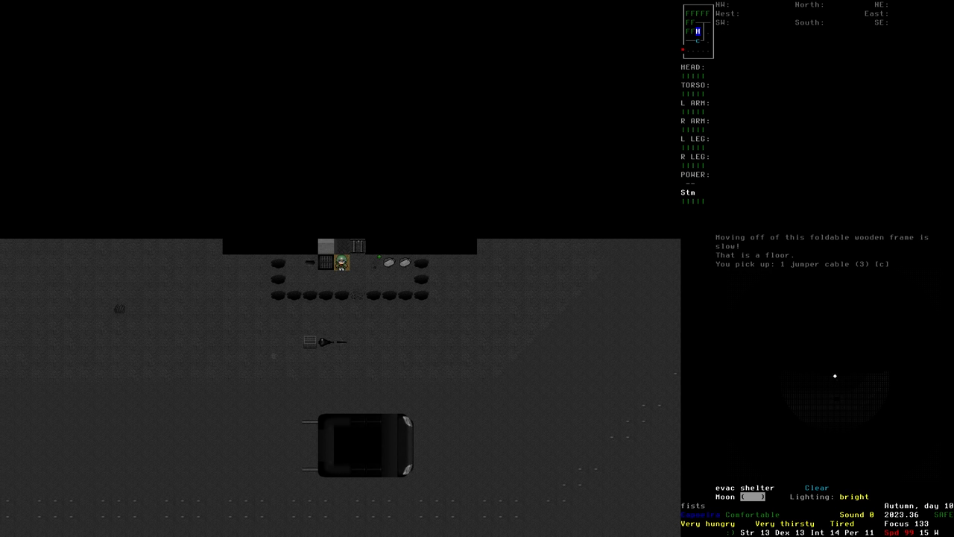
key(Up)
key(Up)
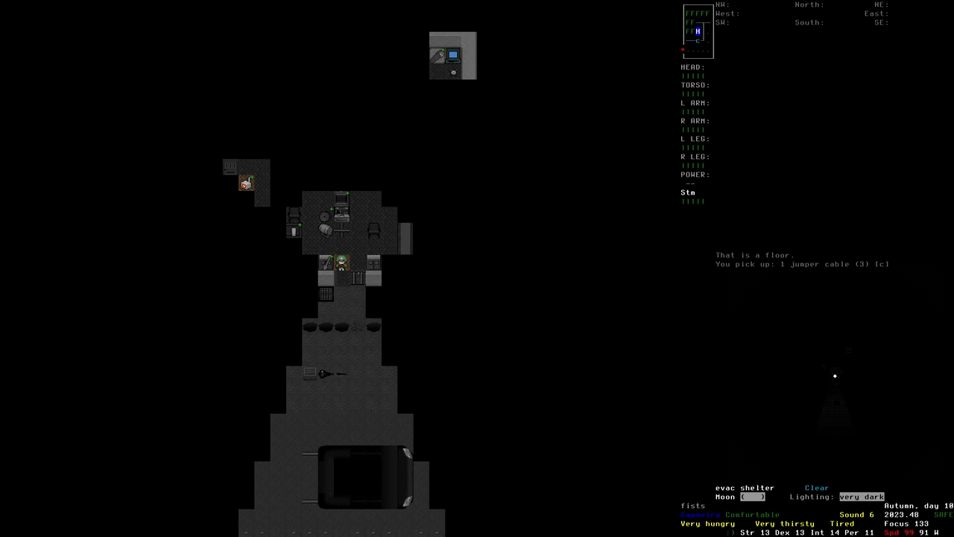
key(Up)
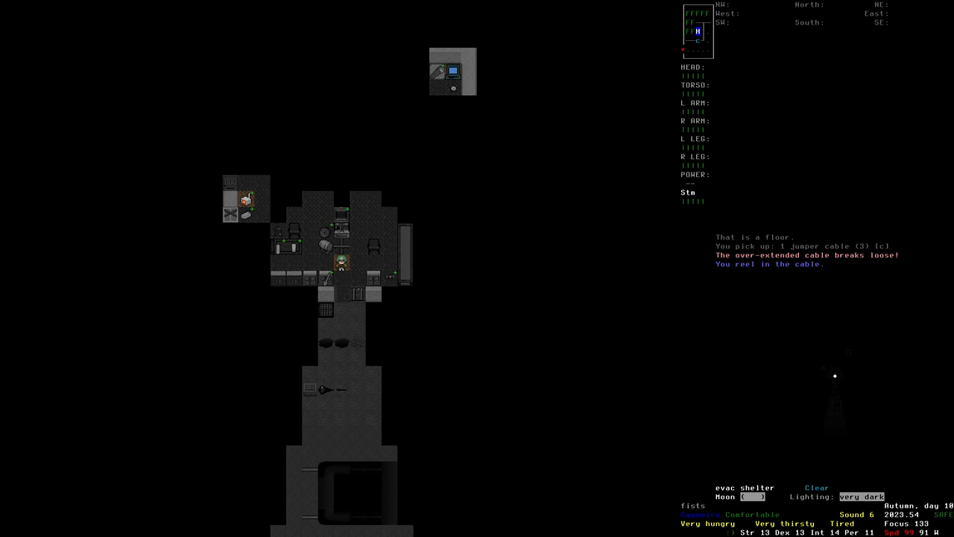
key(Down)
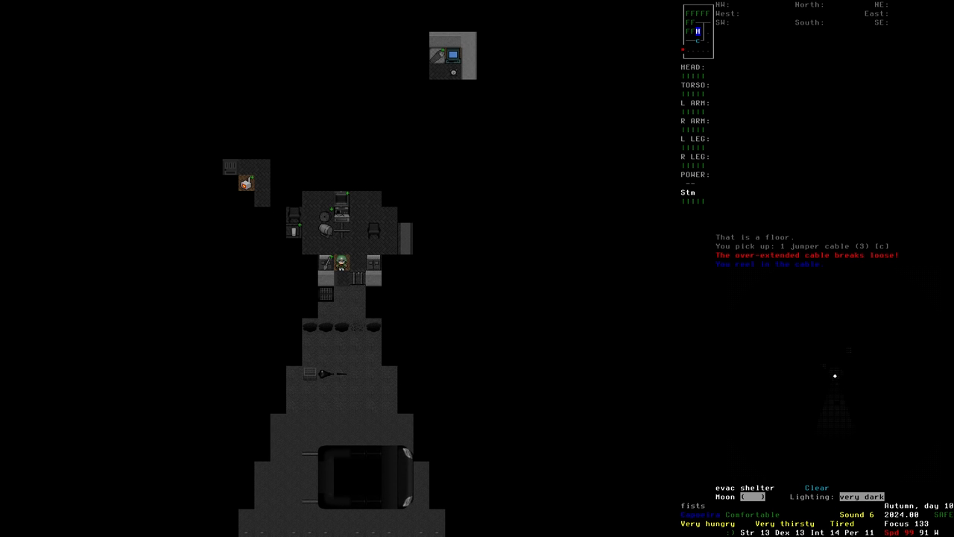
key(Down)
- Reattach the jumper cable and trail it into the shelter again; it breaks loose and is reeled in
key(a)
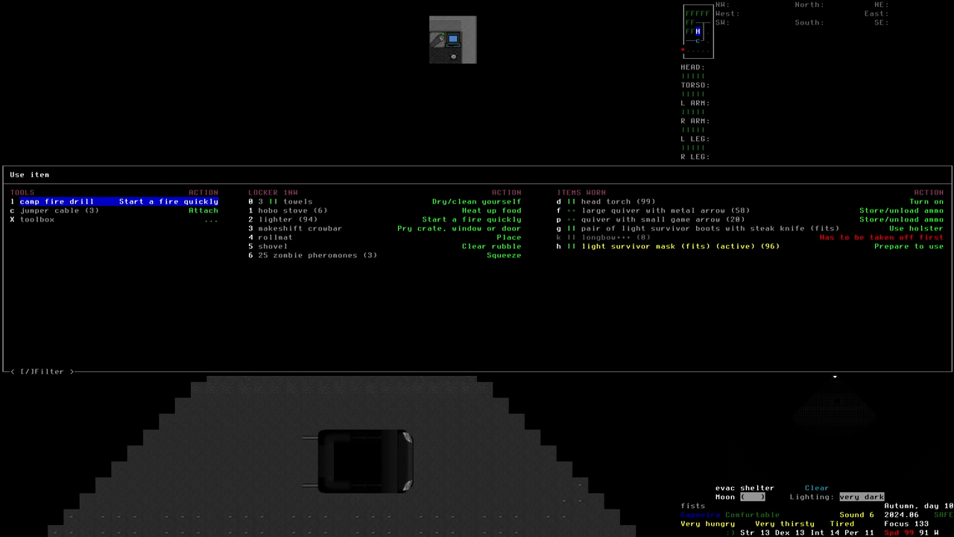
key(Down)
key(Return)
key(Down)
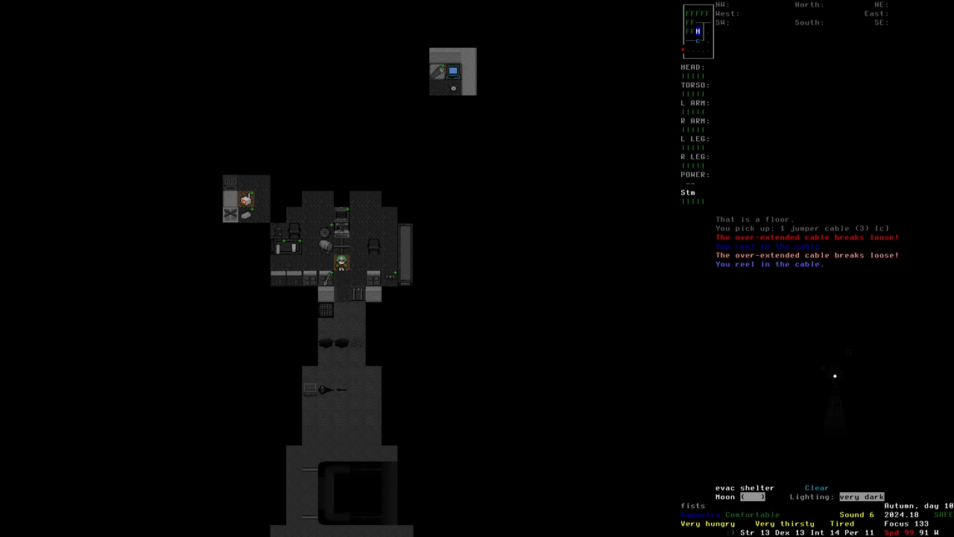
key(Down)
key(Down)
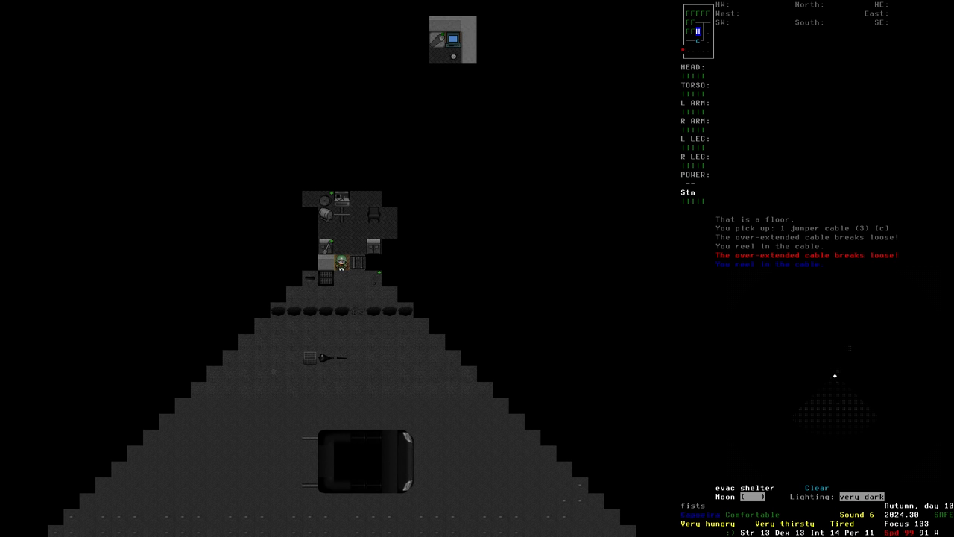
key(Up)
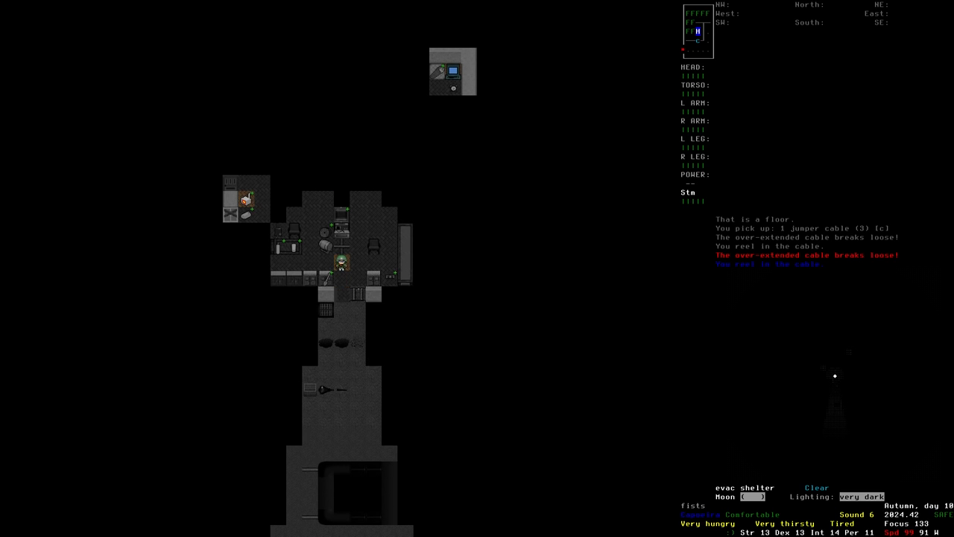
key(Up)
key(Right)
key(Left)
key(Down)
key(Down)
key(Down)
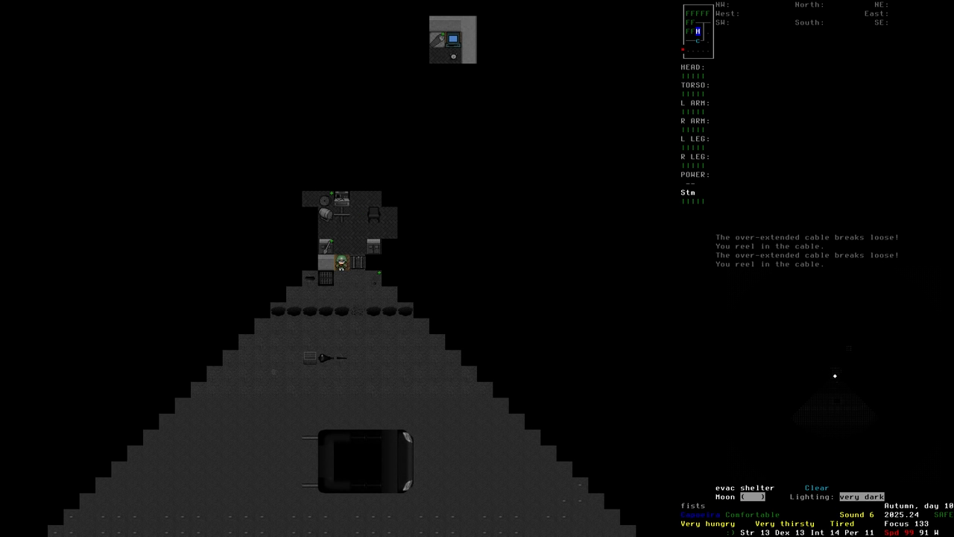
- Pace around inside the shelter, peeking out the doorway and stepping over the glass shards
key(Up)
key(Up)
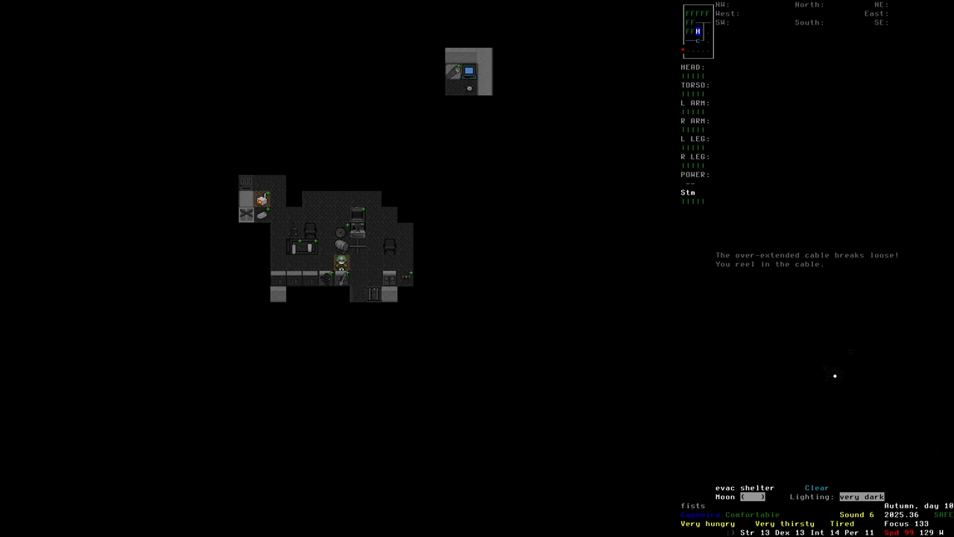
key(Left)
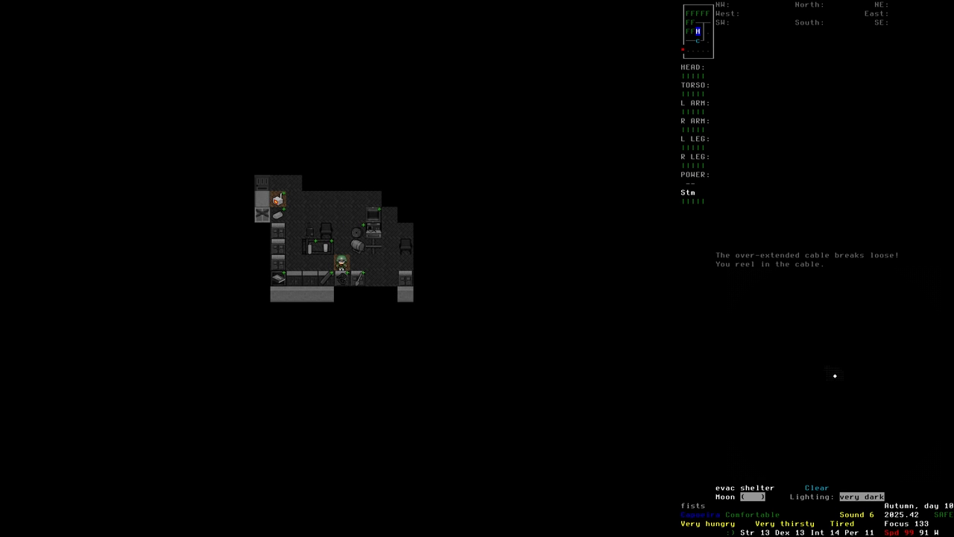
key(Right)
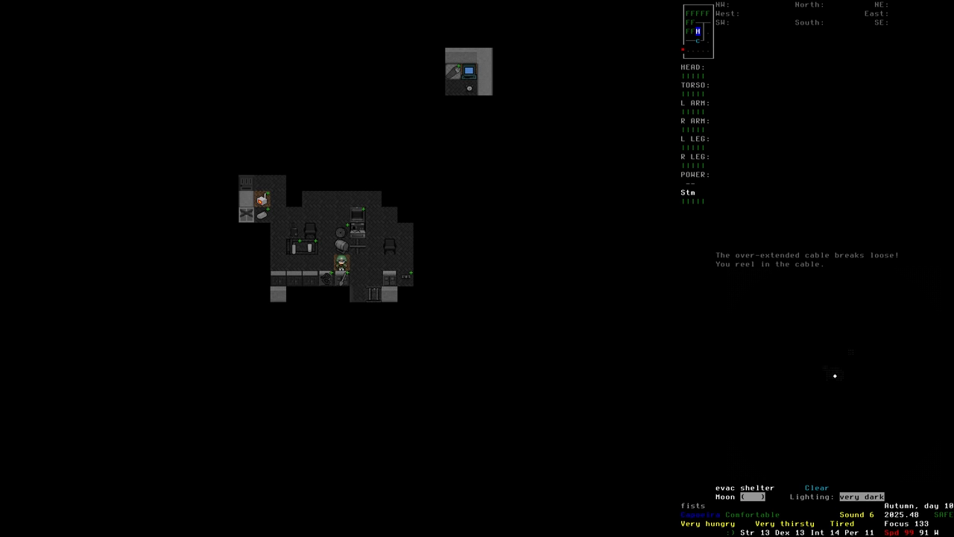
key(Down)
key(Left)
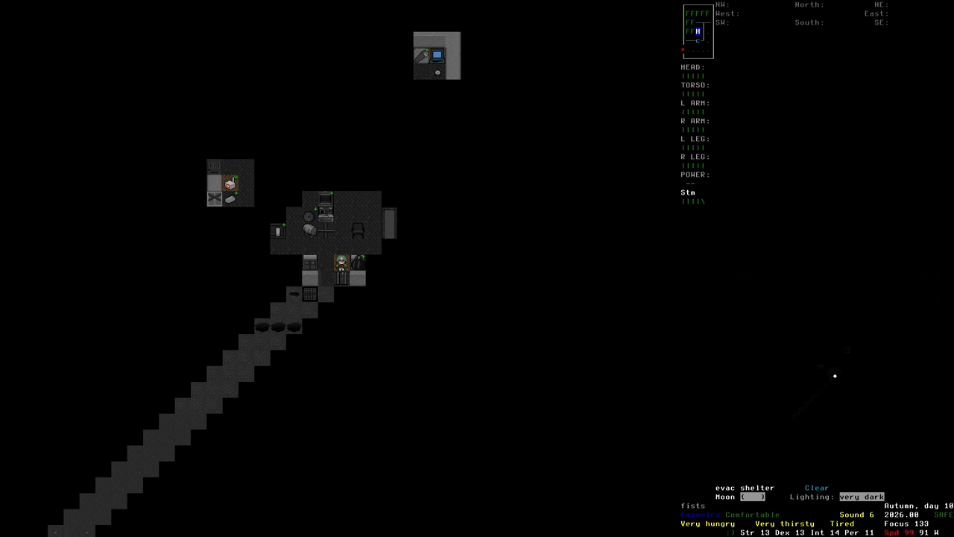
key(Right)
key(Up)
key(Down)
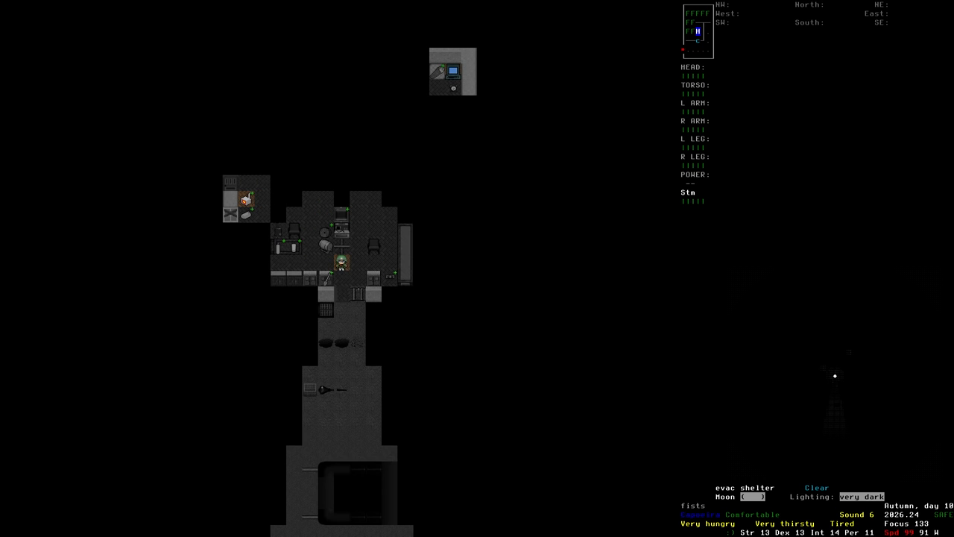
key(Up)
key(Left)
key(Left)
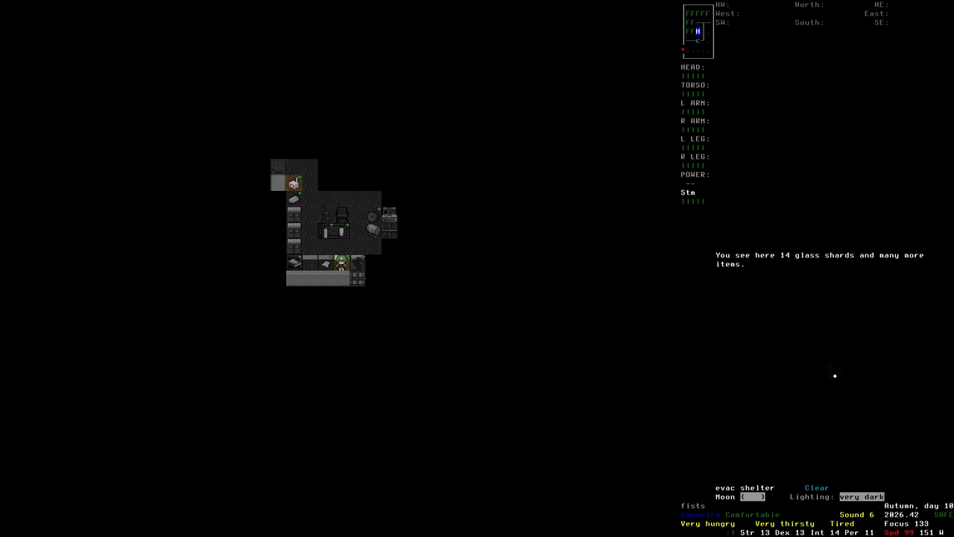
key(Up)
key(Right)
key(Down)
key(Up)
- Walk south outside toward the parked vehicle, look around, and return to the shelter entrance
key(Right)
key(Left)
key(Down)
key(Down)
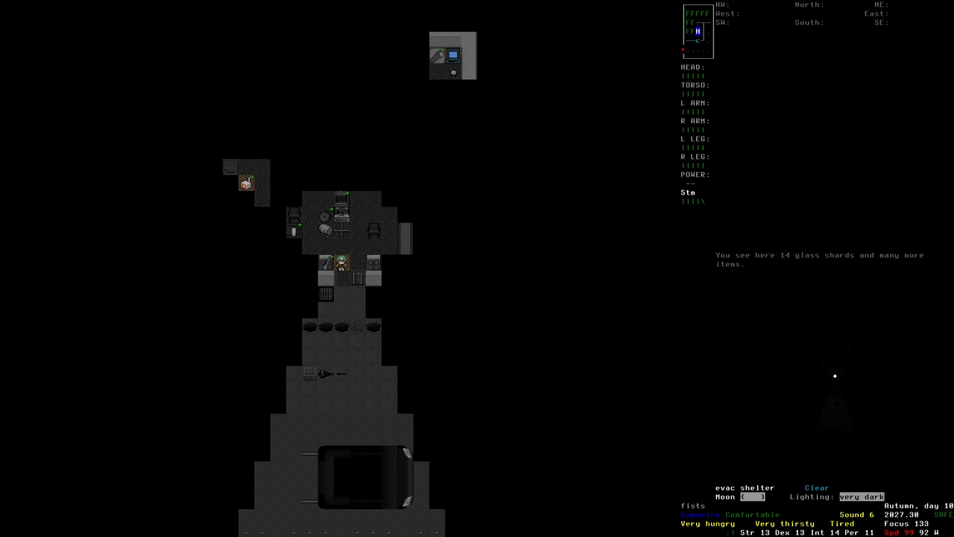
key(Down)
key(Up)
key(Left)
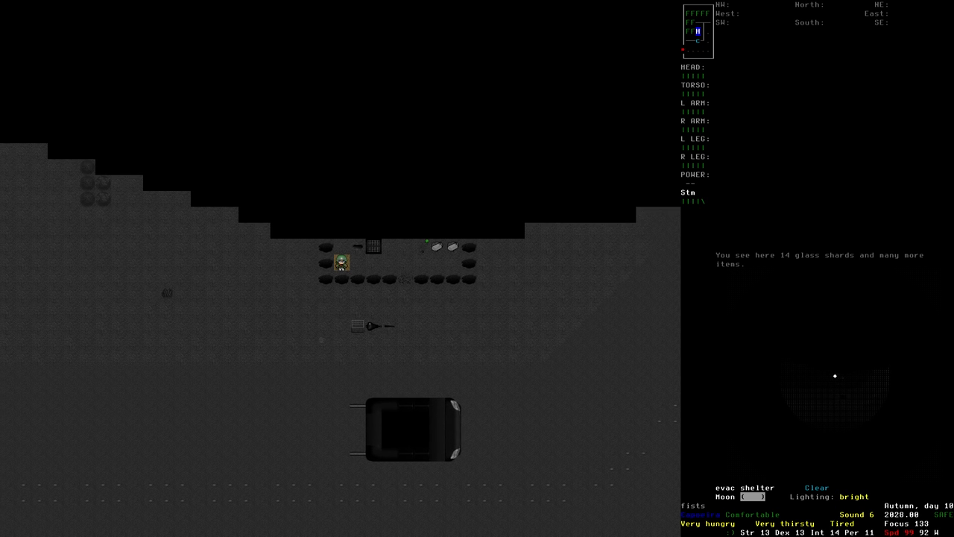
key(Up)
key(Left)
key(9)
key(Right)
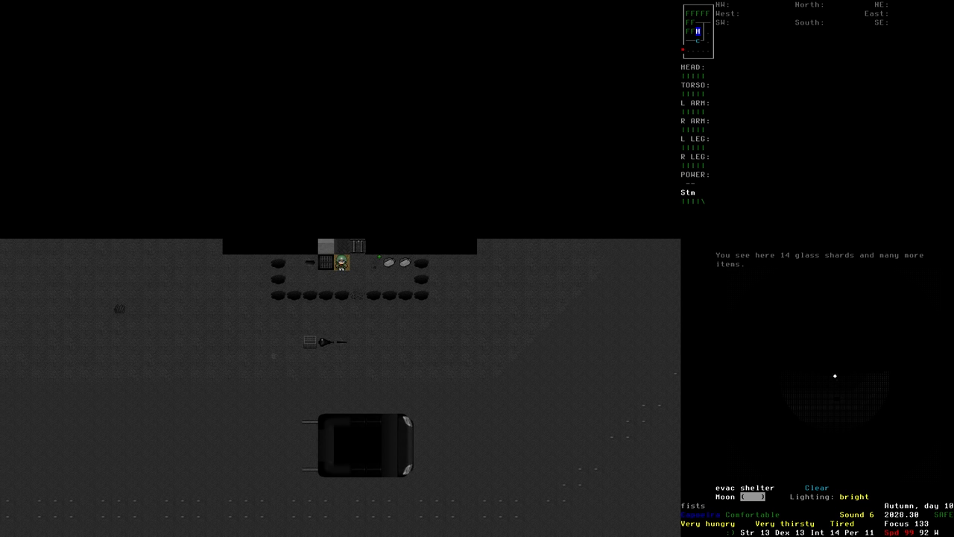
key(Up)
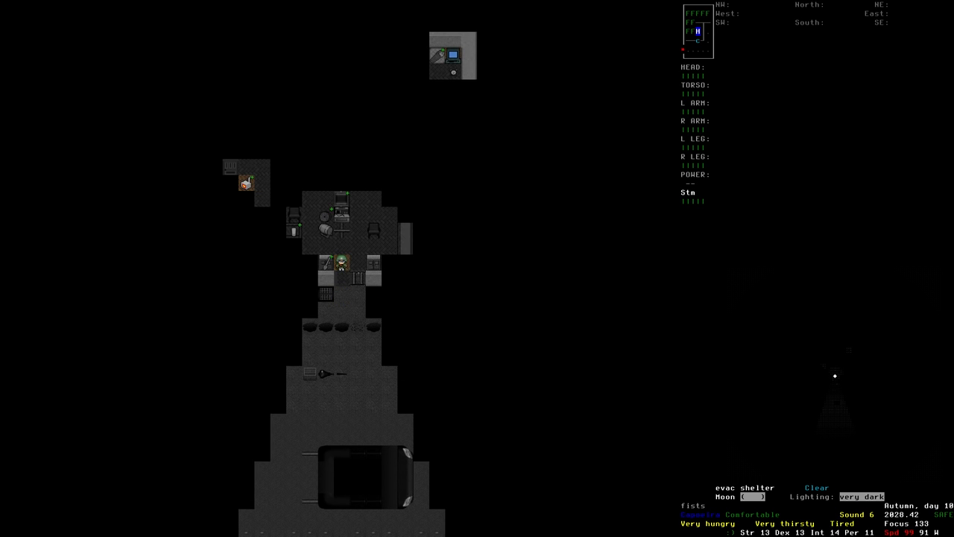
- Close the shelter door to the south and step further inside
key(c)
key(Down)
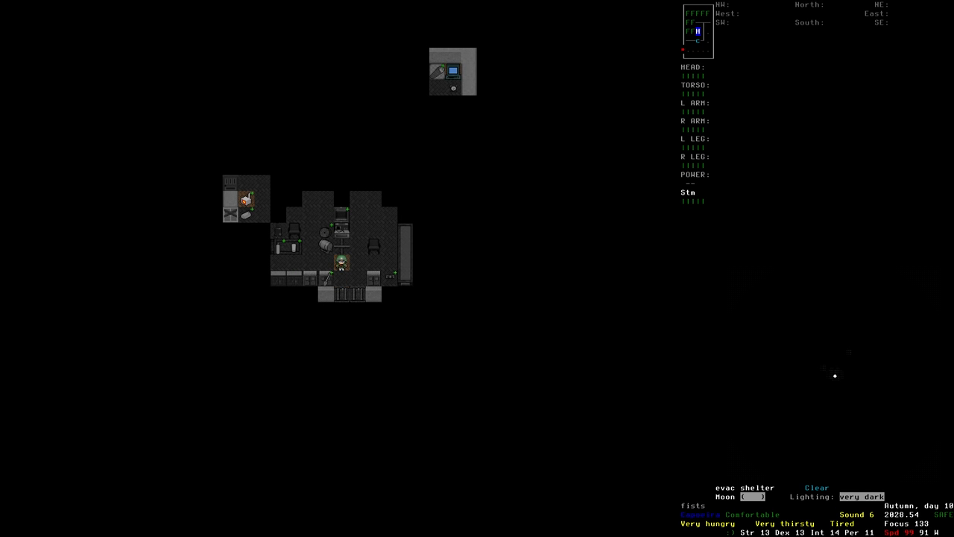
key(7)
- Walk east to the clothing pile and look through the items lying on the floor
key(g)
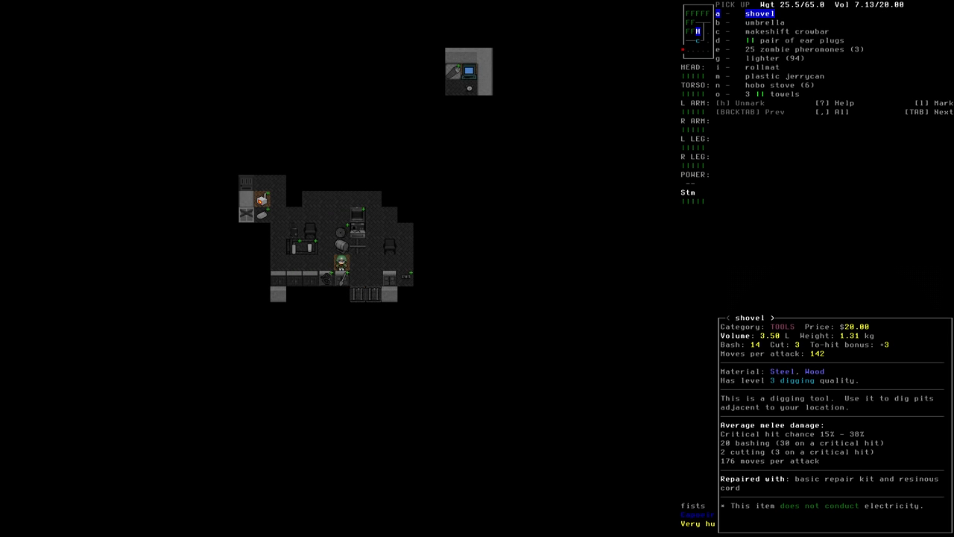
key(Escape)
key(Right)
key(Right)
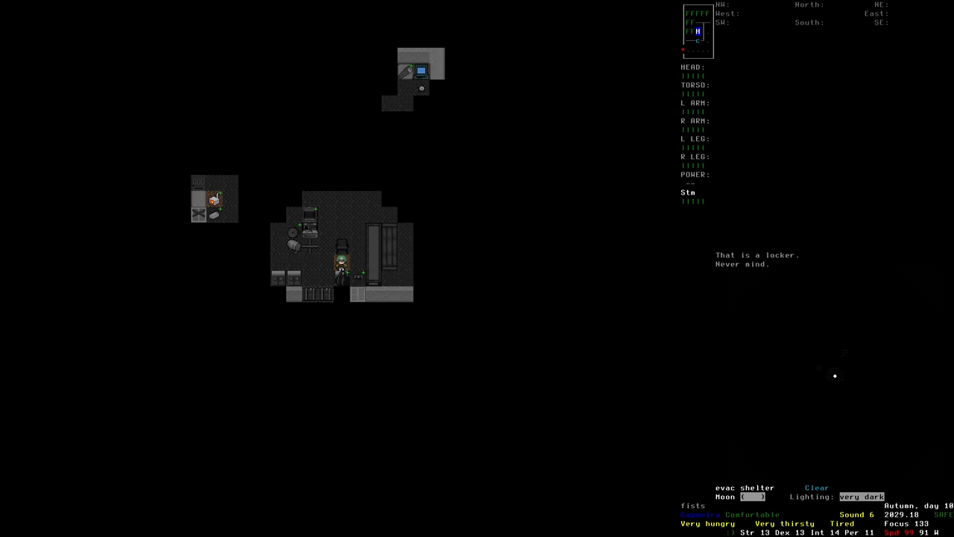
key(Right)
key(g)
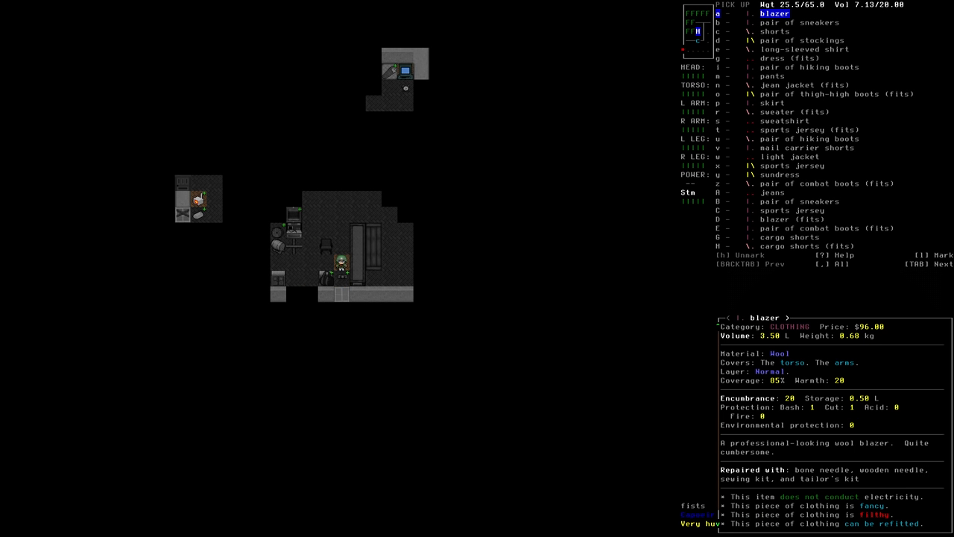
key(Up)
key(Up)
key(Up)
key(Up)
key(Up)
key(Up)
key(Up)
key(Up)
key(Up)
key(Up)
key(Up)
key(Up)
key(Up)
key(Up)
key(Up)
key(Up)
key(Up)
key(Up)
key(Up)
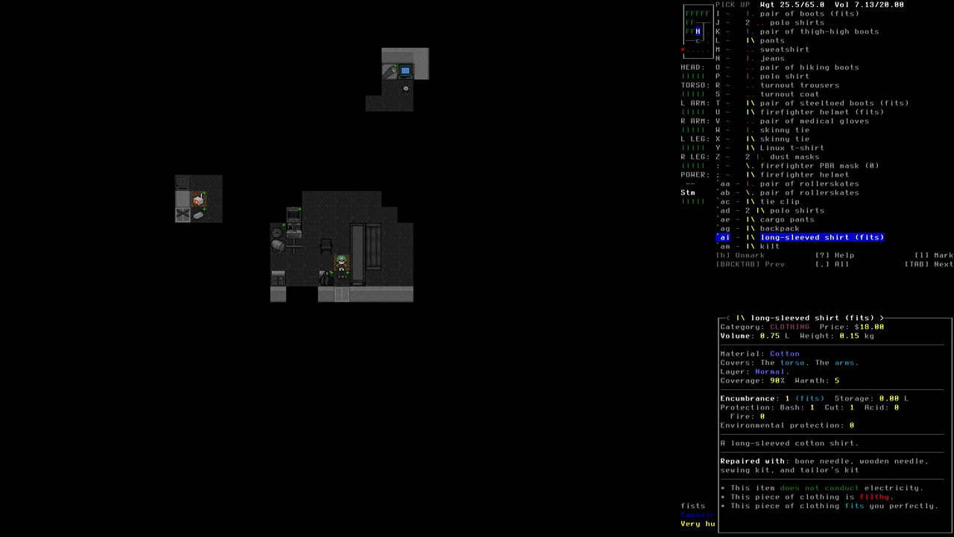
key(Escape)
- Disassemble everything in the pile and check the resulting floor items
key(B)
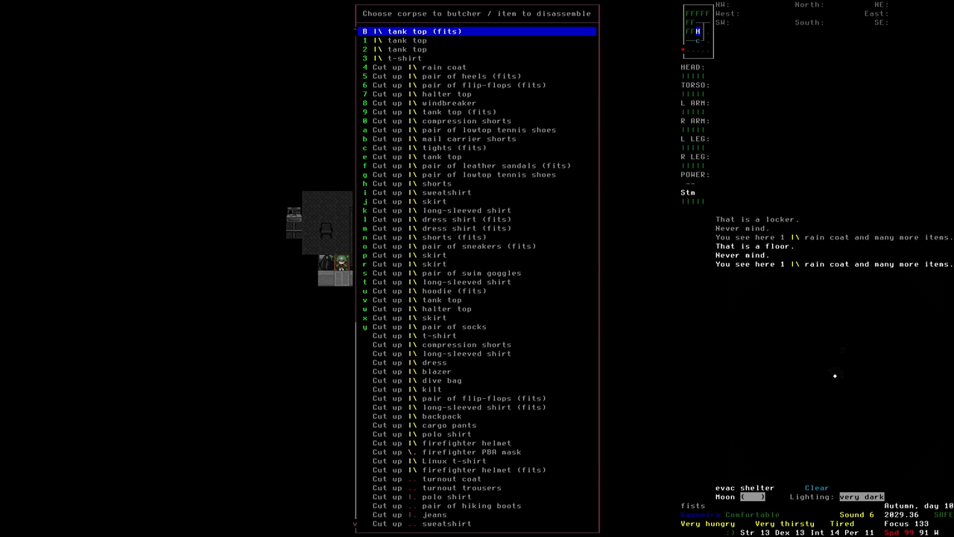
key(Up)
key(Up)
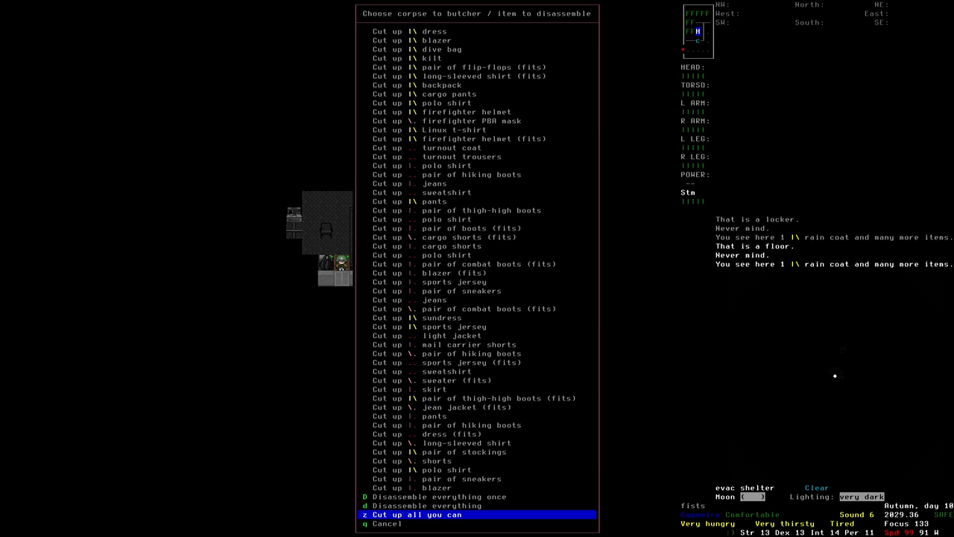
key(Up)
key(Up)
key(Down)
key(Return)
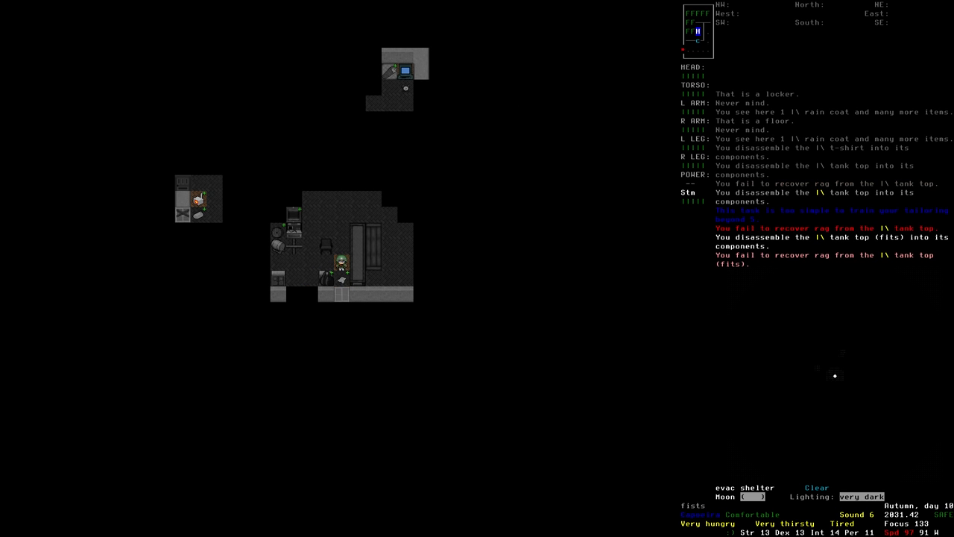
key(g)
key(Up)
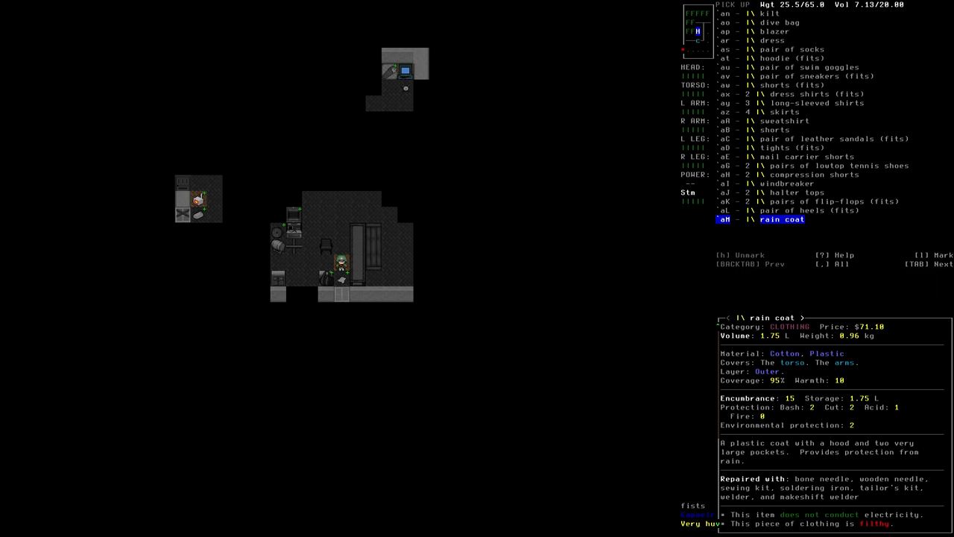
key(Escape)
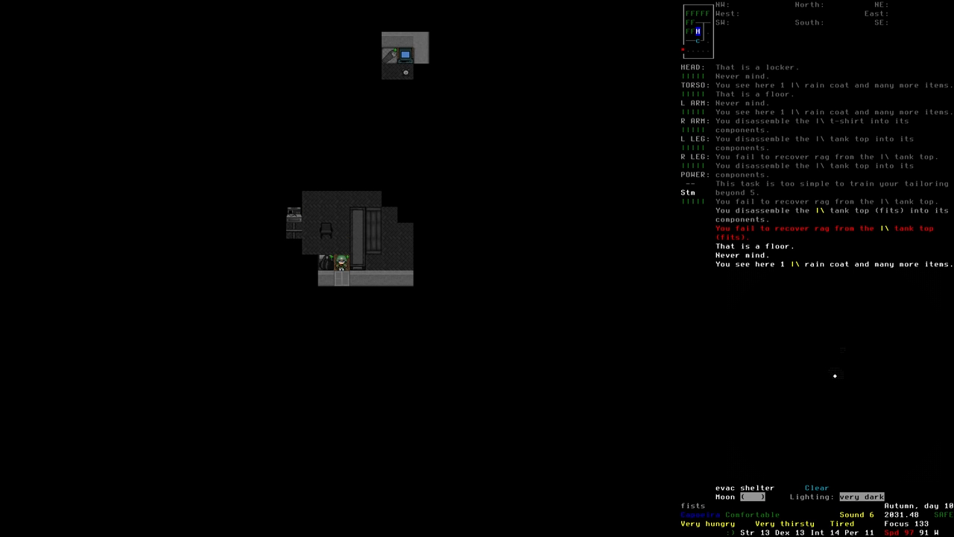
- Cut up all remaining clothing into rags, patches, Kevlar plates and plastic chunks
key(B)
key(Up)
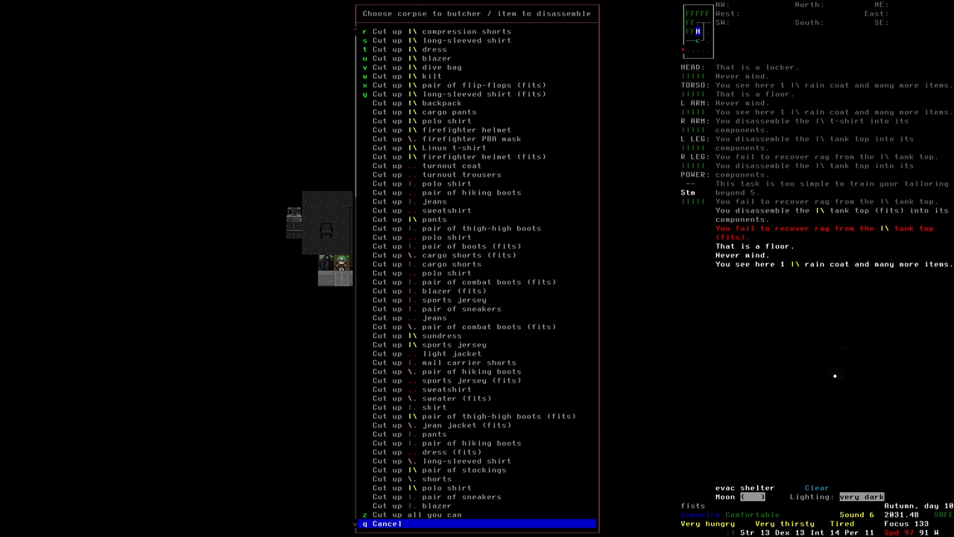
key(Up)
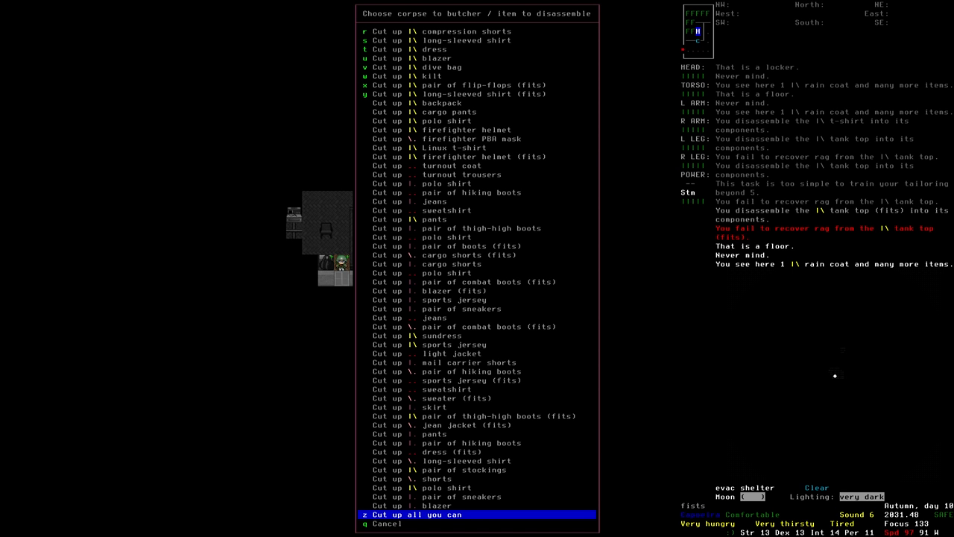
key(Return)
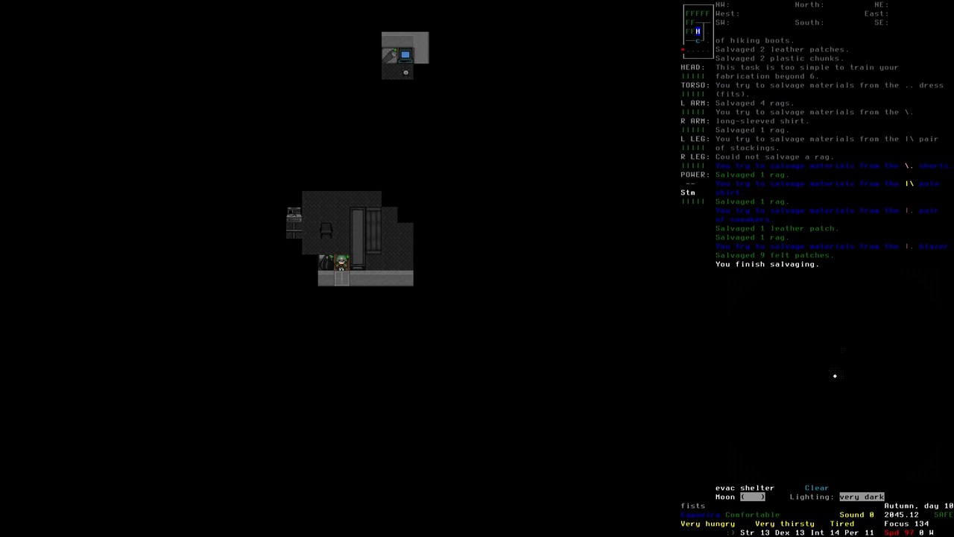
- Browse the salvaged materials and leftover clothing without taking anything, then head northwest
key(Down)
key(g)
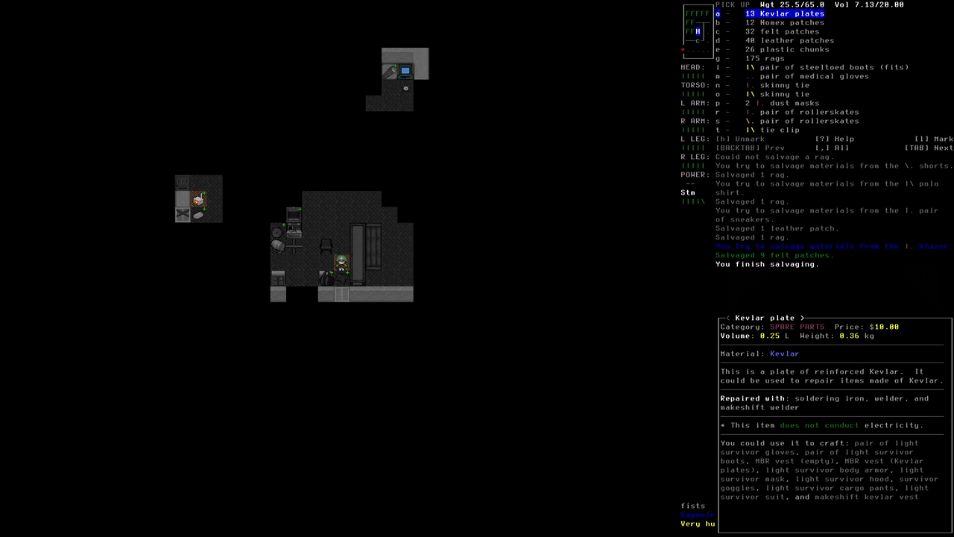
key(Right)
key(Right)
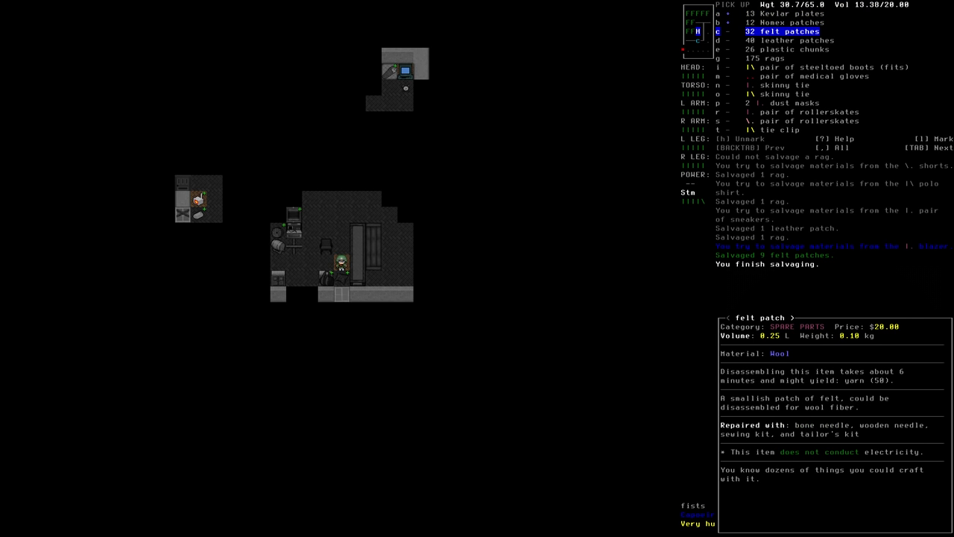
key(Left)
key(Left)
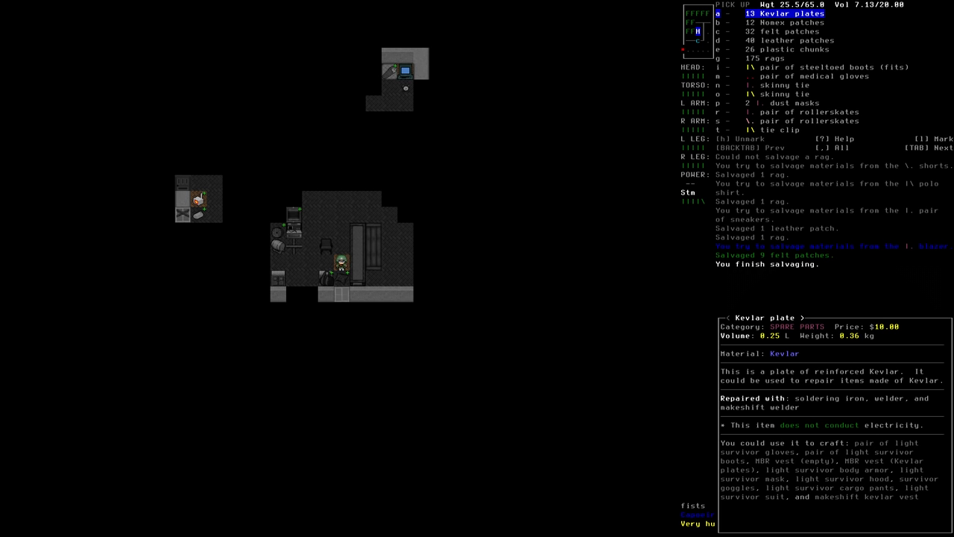
key(Escape)
key(g)
key(Down)
key(Down)
key(Down)
key(Down)
key(Down)
key(Escape)
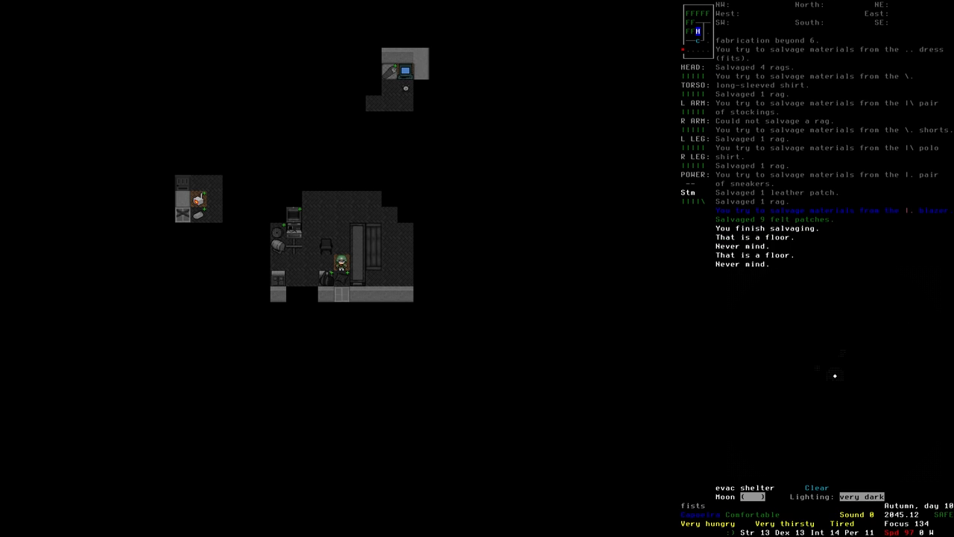
key(y)
key(y)
key(y)
key(y)
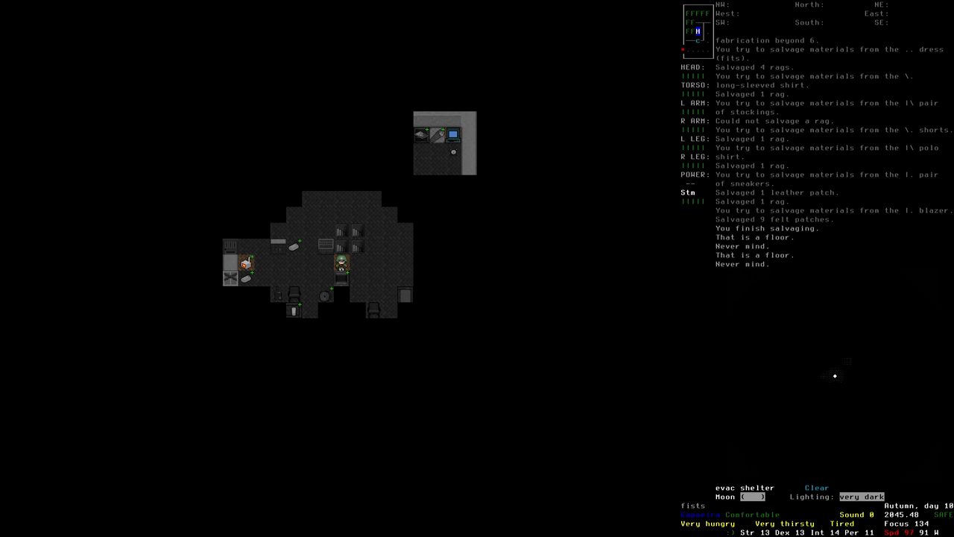
- Grab the Swagon II, load the floor's spare parts into it and pull it across the shelter
key(G)
key(j)
key(j)
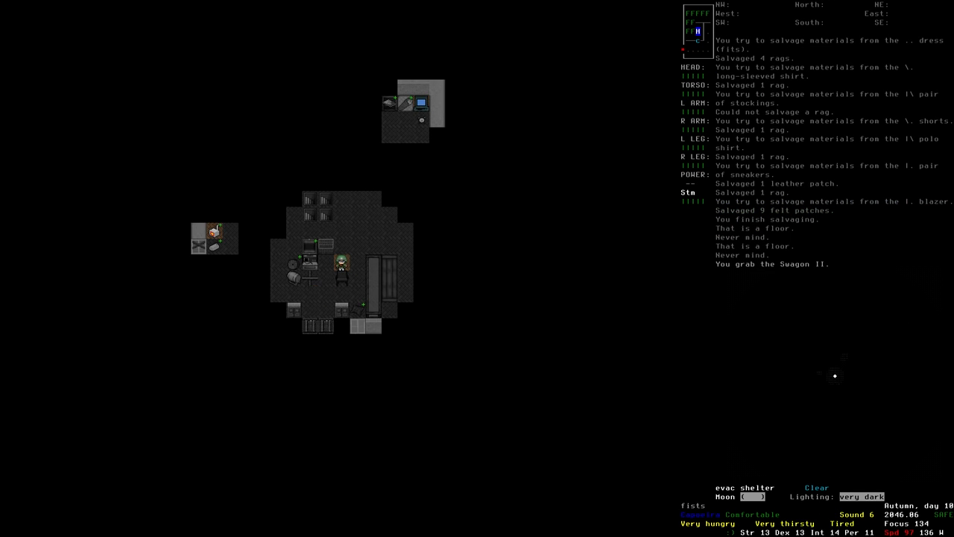
key(j)
key(j)
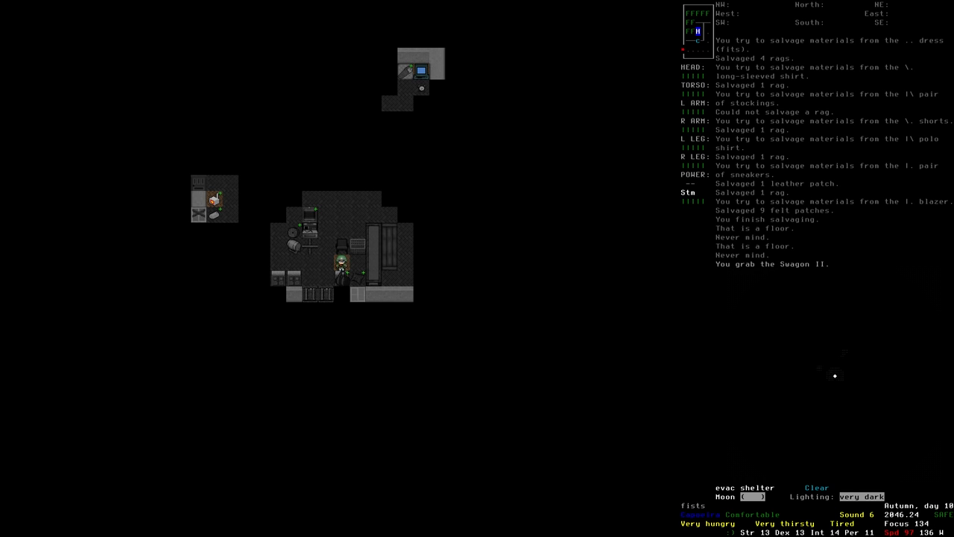
key(slash)
key(3)
key(Tab)
key(v)
key(Tab)
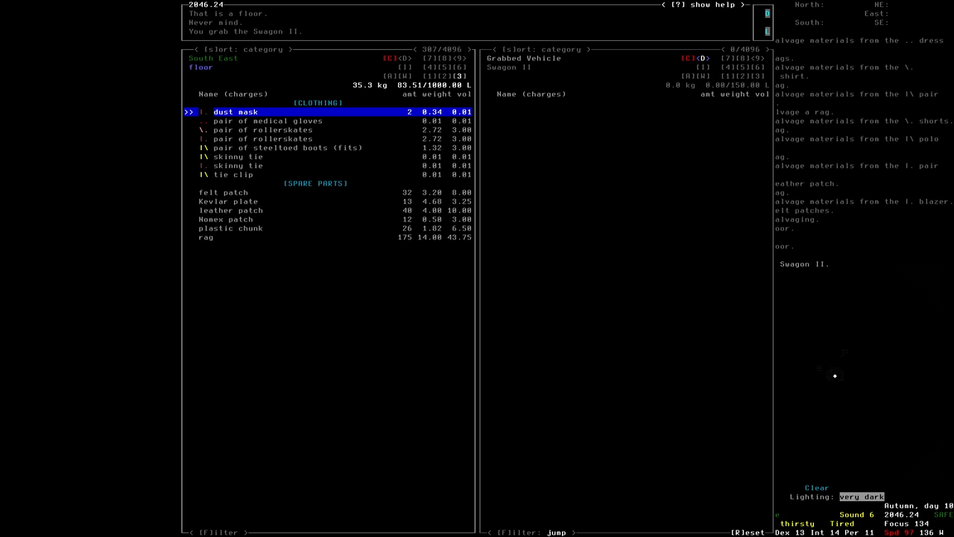
key(Up)
key(M)
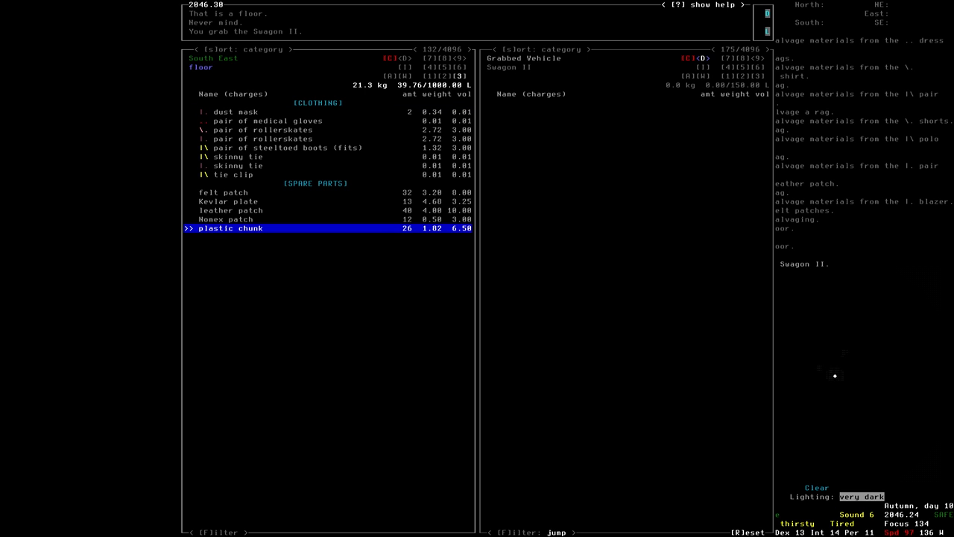
key(M)
key(M)
key(M)
key(M)
key(M)
key(Escape)
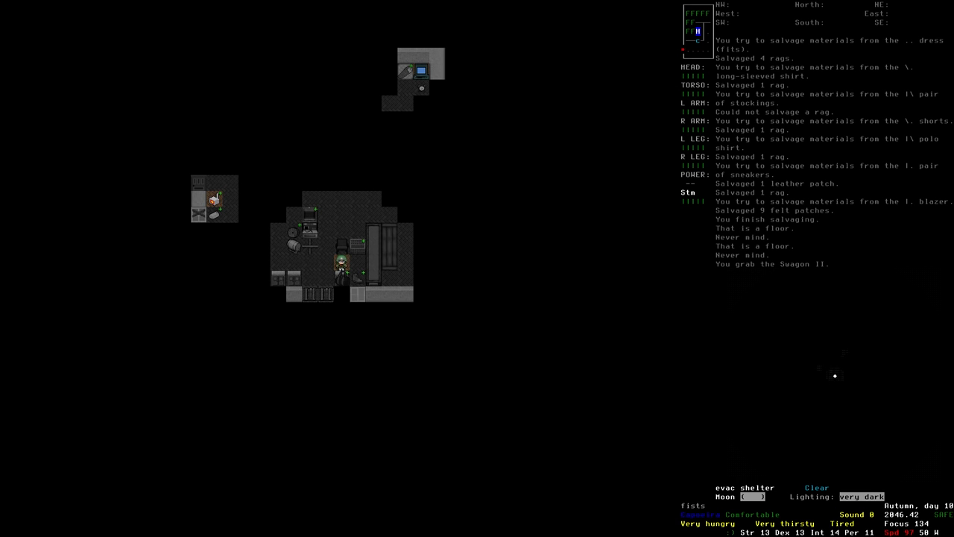
key(Left)
key(Left)
key(Left)
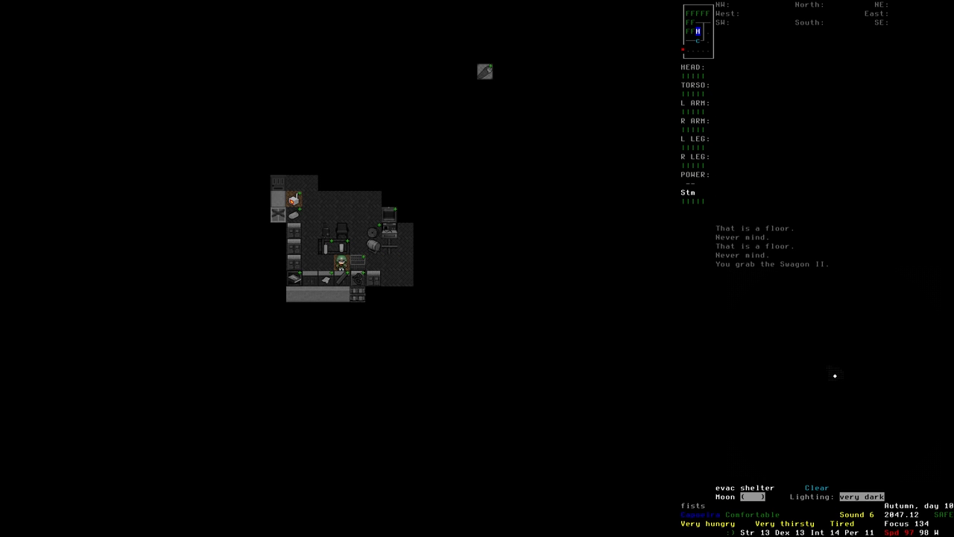
- Move the rags, plastic chunks, Nomex, leather patches and remaining spares into the south-west cupboard
key(slash)
key(Tab)
key(Tab)
key(1)
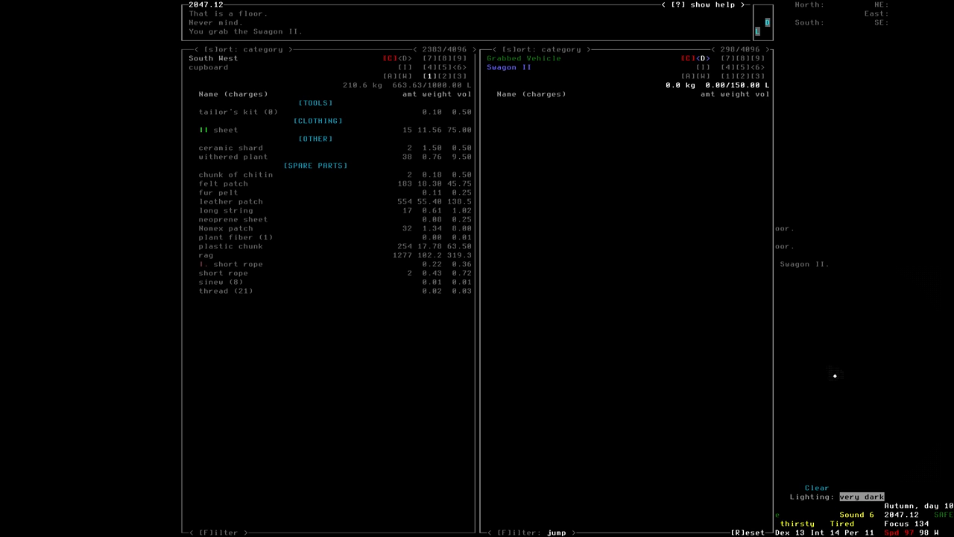
key(Tab)
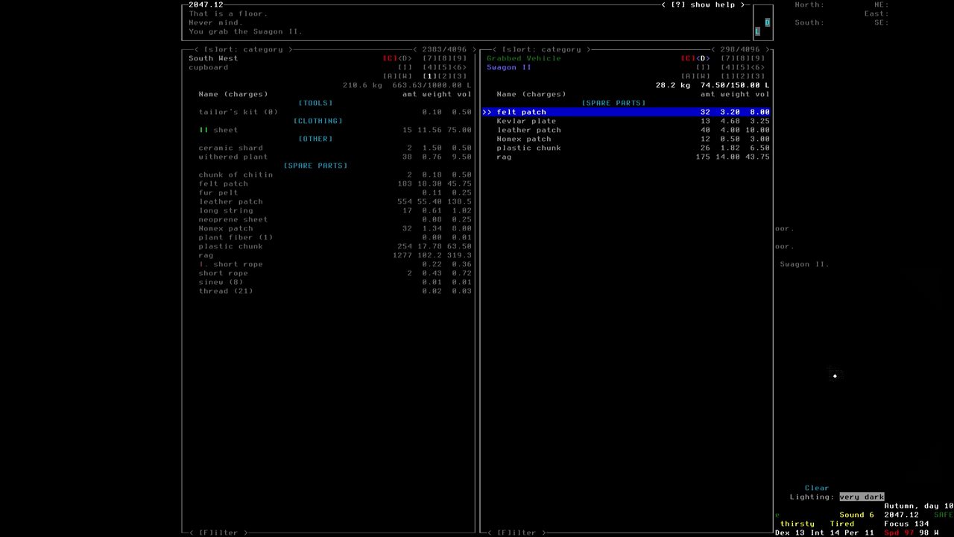
key(Up)
key(M)
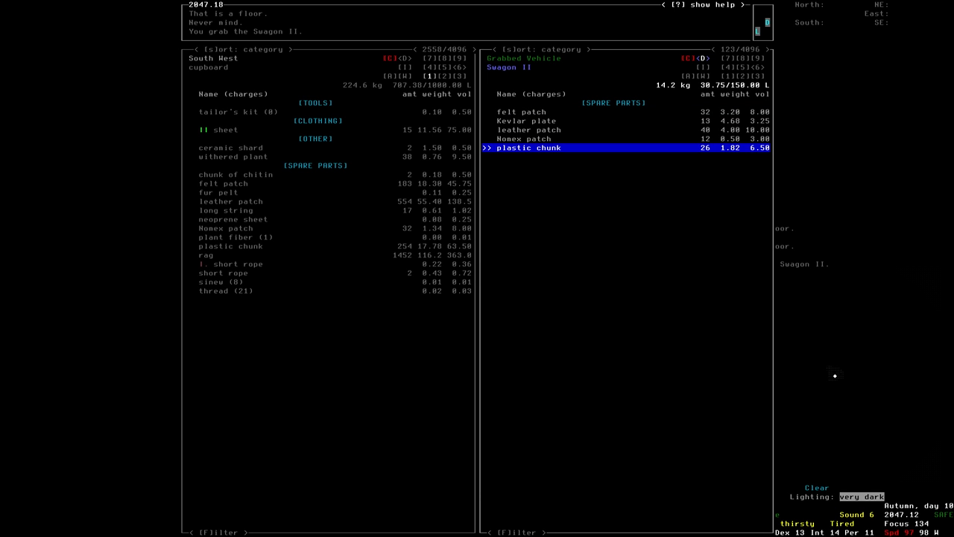
key(M)
key(M)
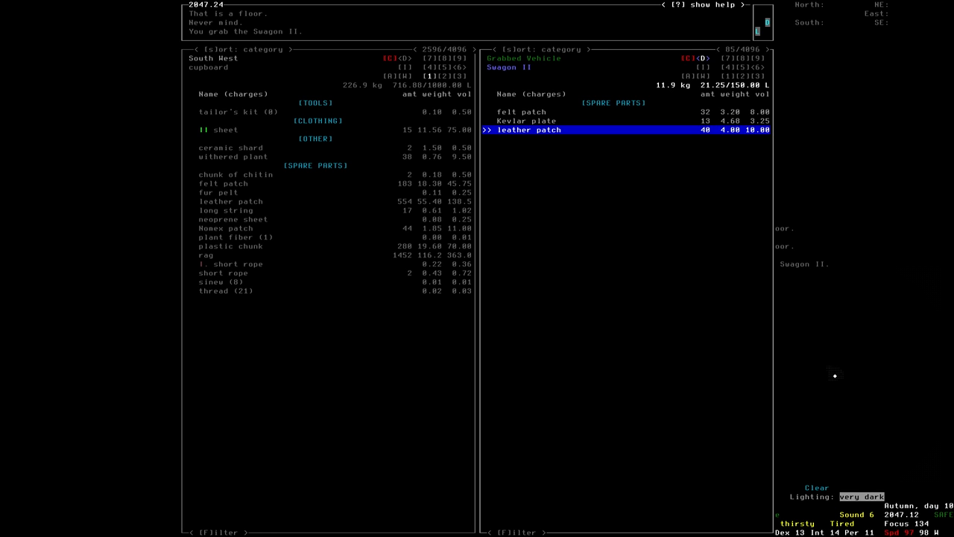
key(M)
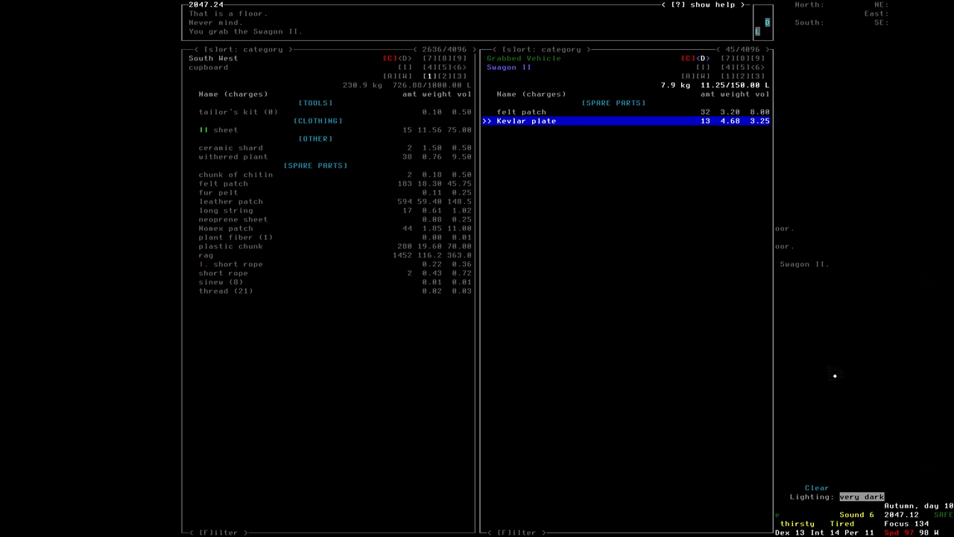
key(M)
key(M)
- Browse the south cupboard's spare parts, leave the transfer screen and walk to the tie clip
key(Tab)
key(Tab)
key(2)
key(Up)
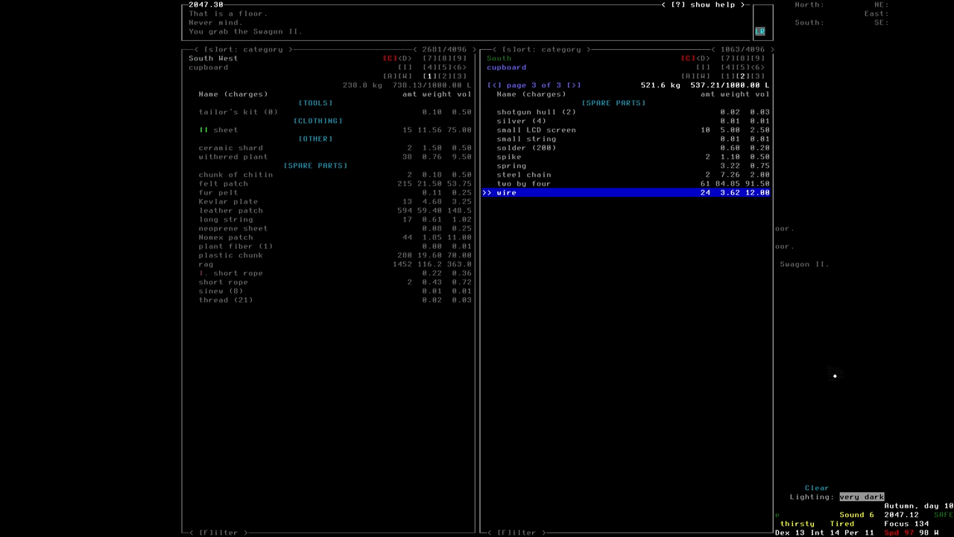
key(Up)
key(Up)
key(Up)
key(Up)
key(Down)
key(Down)
key(Up)
key(Up)
key(Up)
key(Up)
key(Up)
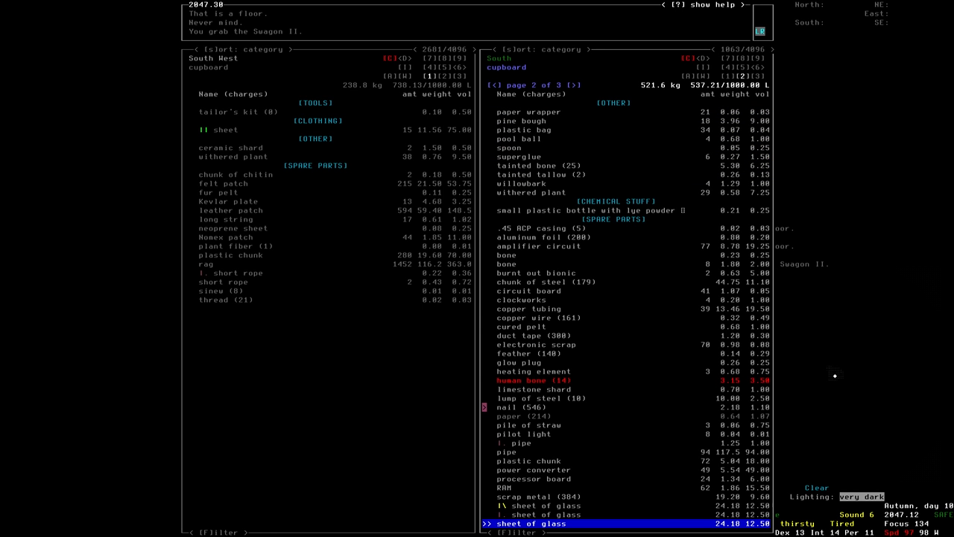
key(Escape)
key(Right)
key(Right)
key(Right)
key(Right)
key(Right)
key(Right)
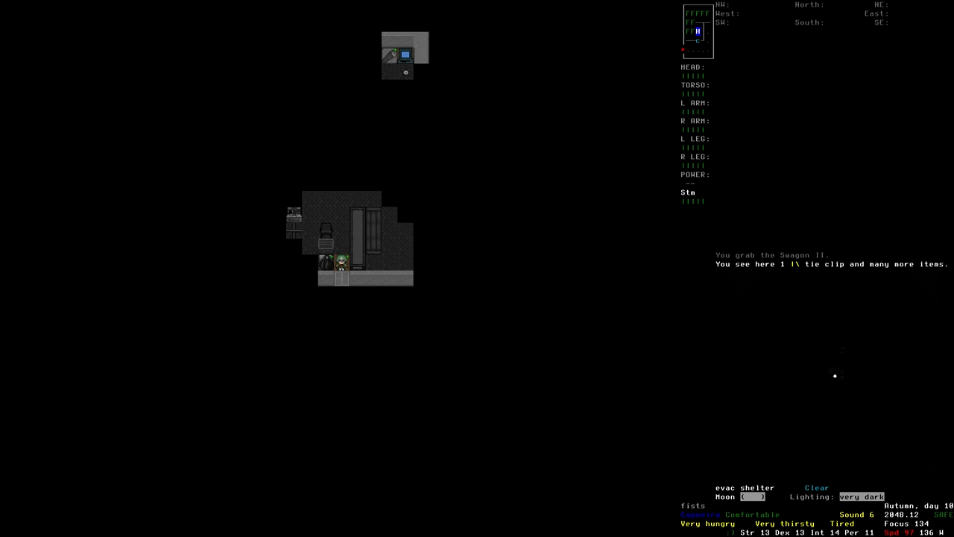
- Check the butcher, disassemble and craft options at the salvage spot, finding it too dark
key(B)
key(parenleft)
key(ampersand)
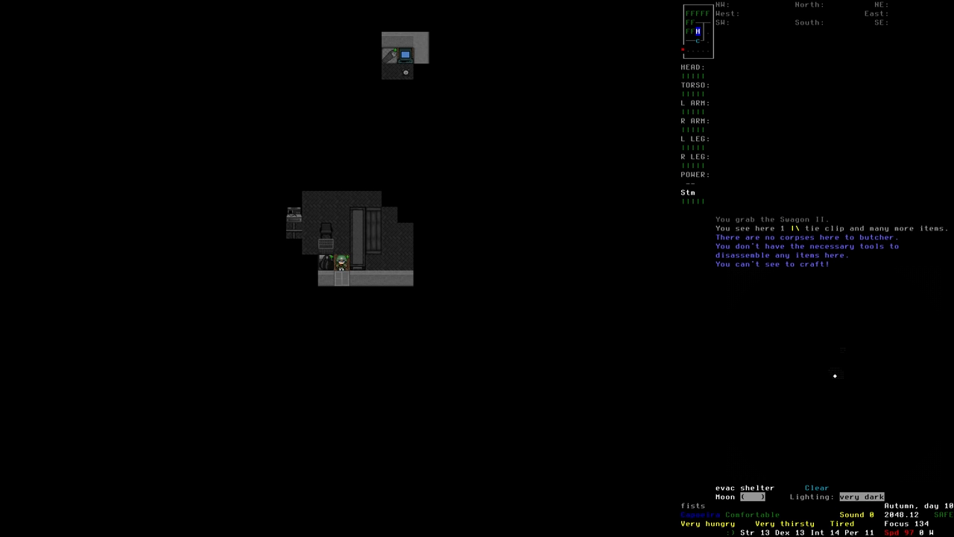
key(parenleft)
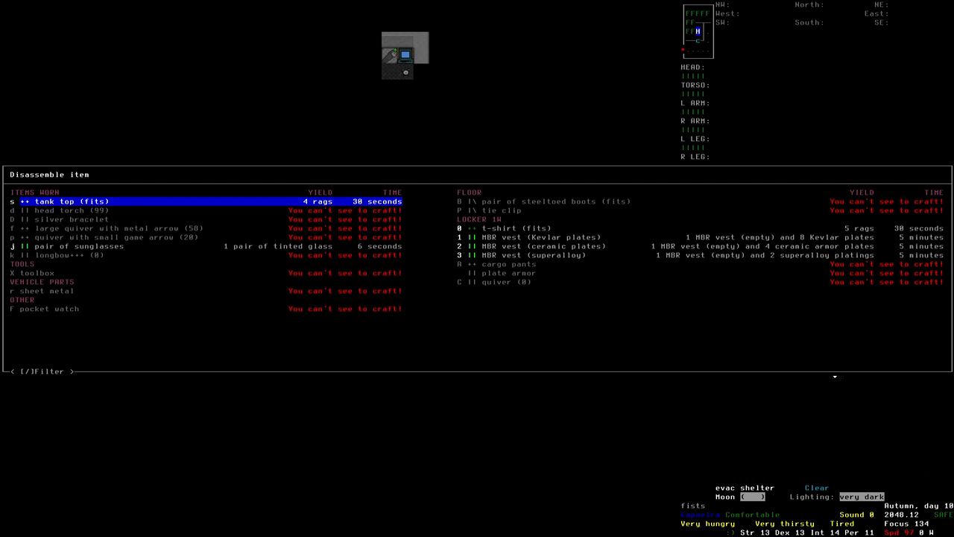
key(Escape)
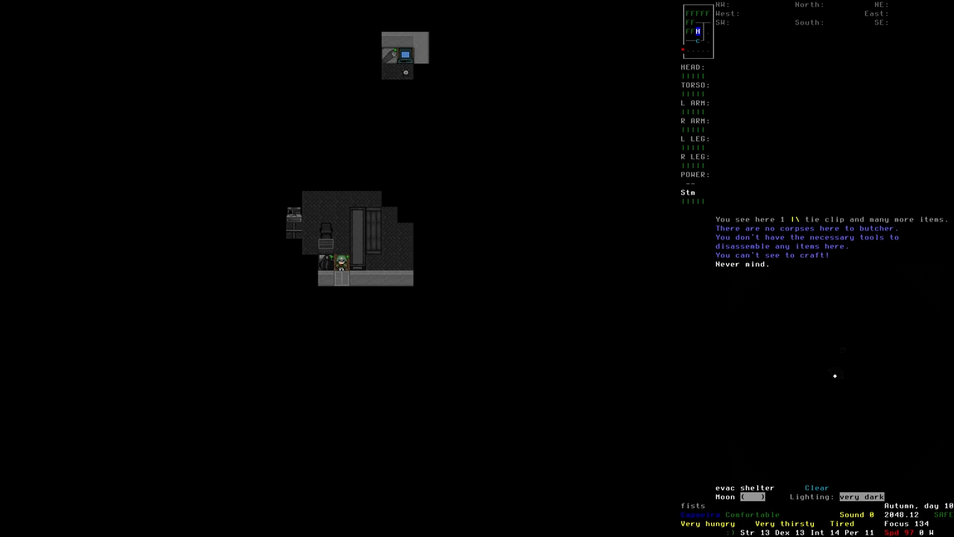
- Switch the worn head torch on from the usable-items list
key(a)
key(Right)
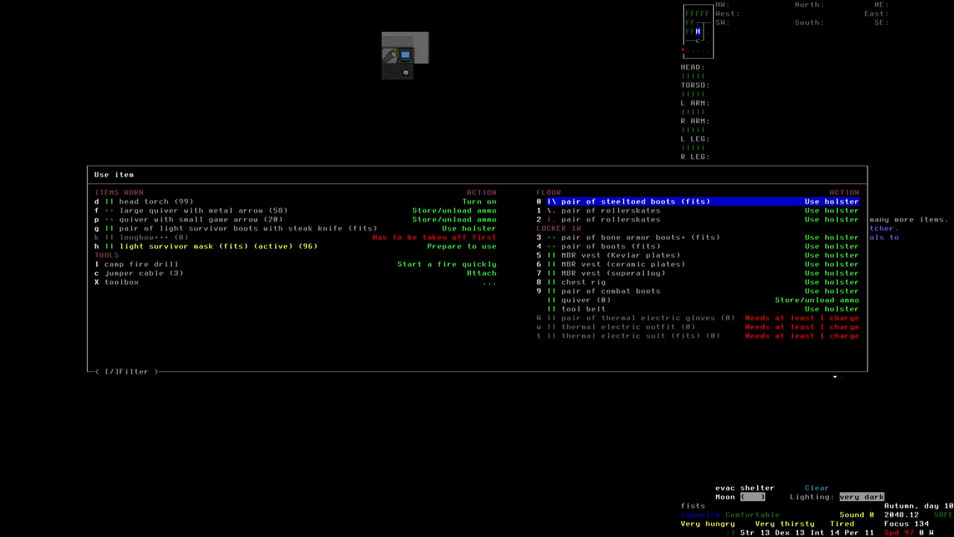
key(Down)
key(Down)
key(Down)
key(Down)
key(Down)
key(Down)
key(Down)
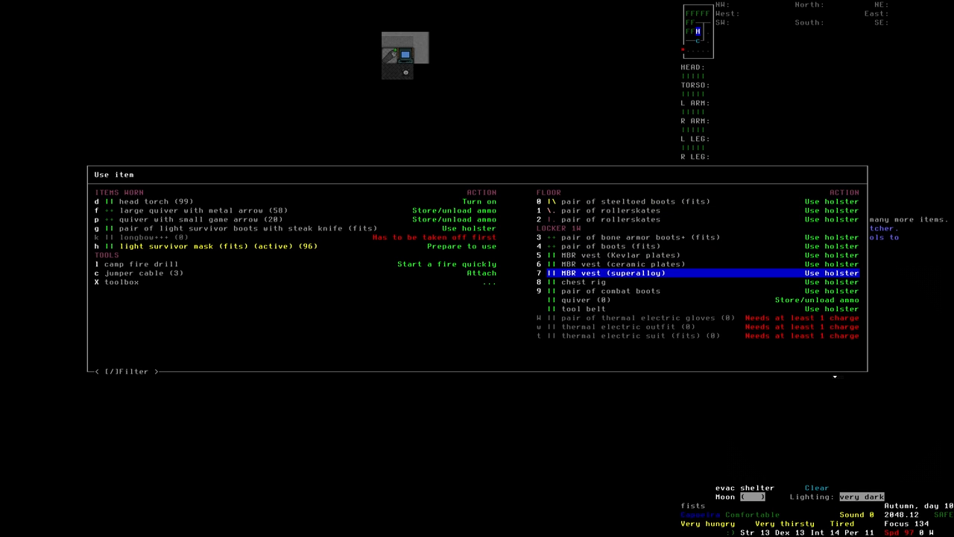
key(Down)
key(Down)
key(Down)
key(Up)
key(Up)
key(Up)
key(Up)
key(Up)
key(Up)
key(Up)
key(Left)
key(Down)
key(Up)
key(Return)
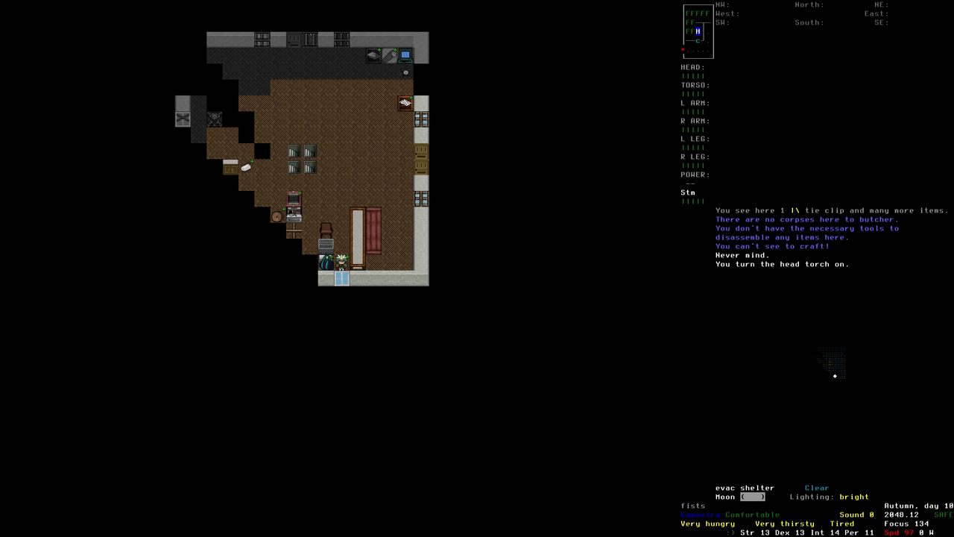
- Disassemble the steeltoed boots and then the tie clip, confirming each
key(parenleft)
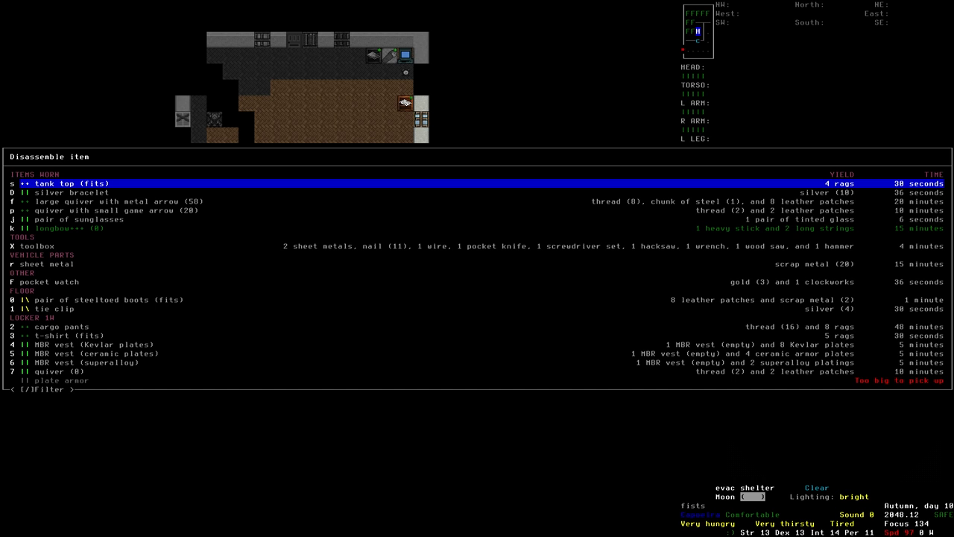
key(Up)
key(Up)
key(Up)
key(Up)
key(Up)
key(Up)
key(Return)
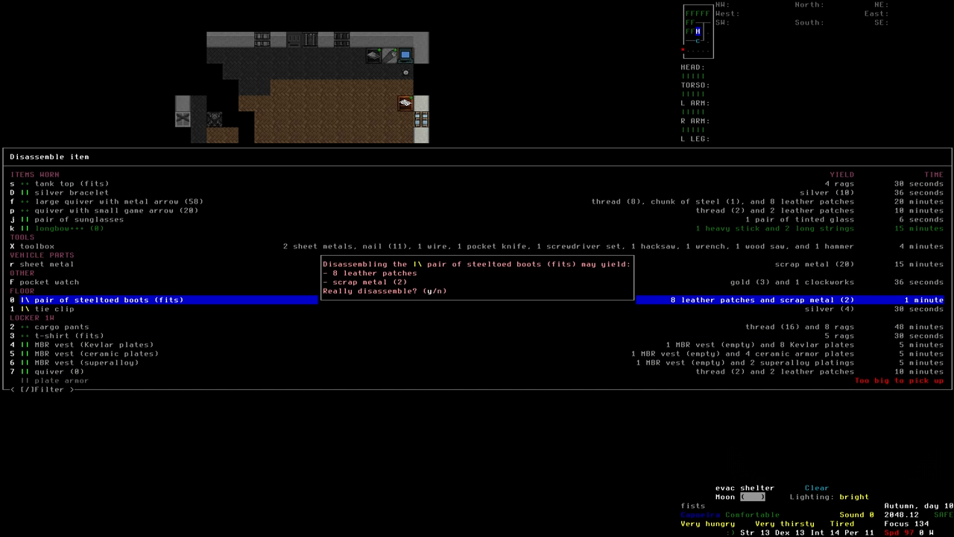
key(y)
key(parenleft)
key(Up)
key(Up)
key(Up)
key(Up)
key(Up)
key(Up)
key(Down)
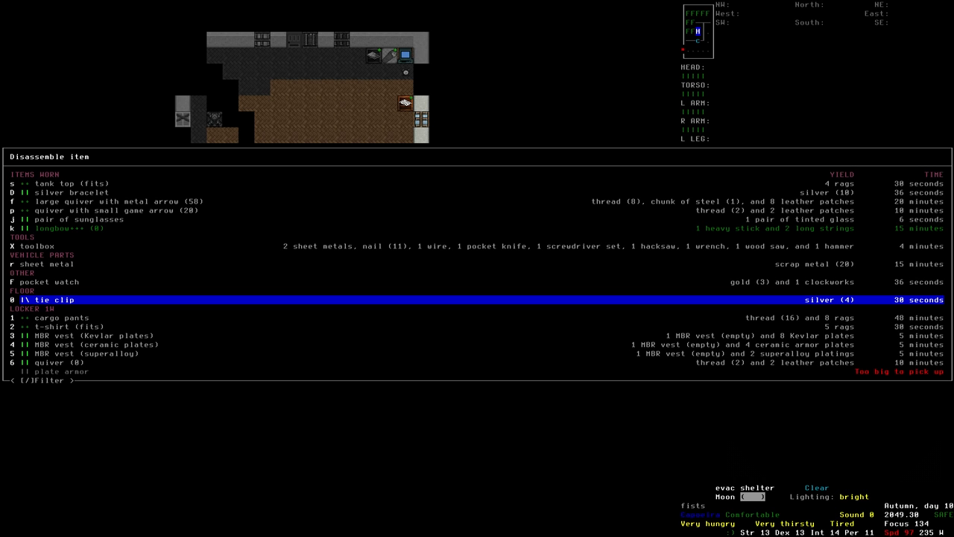
key(Return)
key(y)
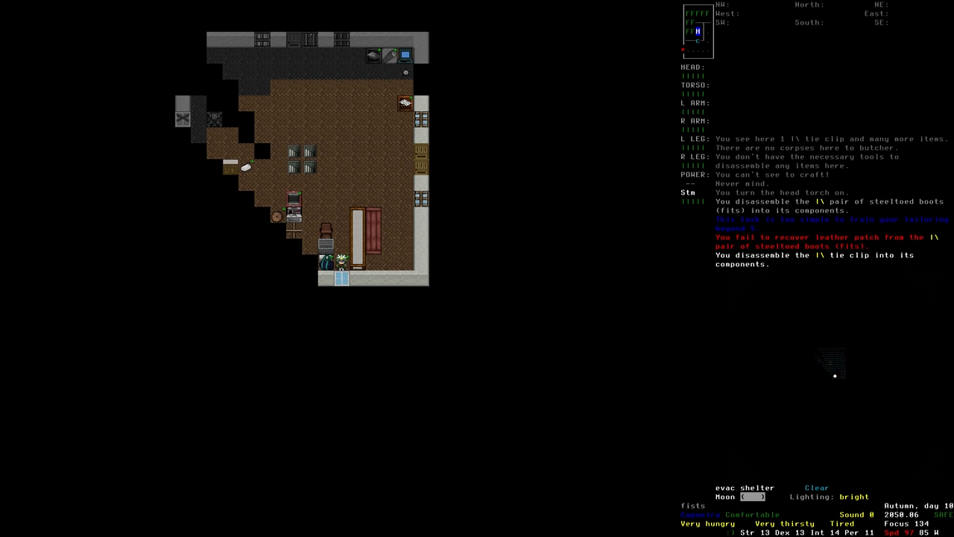
- Pick up the salvaged silver and scrap metal and walk west to the cupboard
key(g)
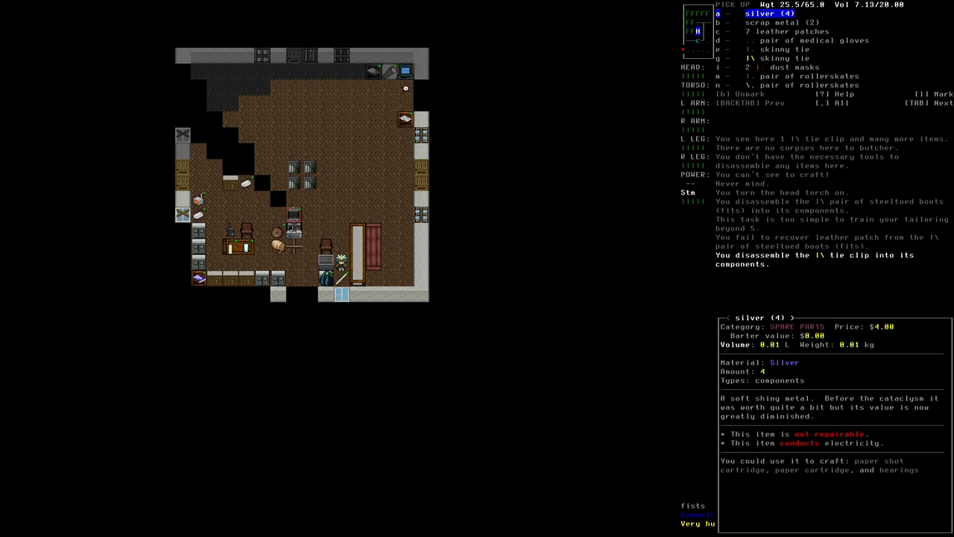
key(Right)
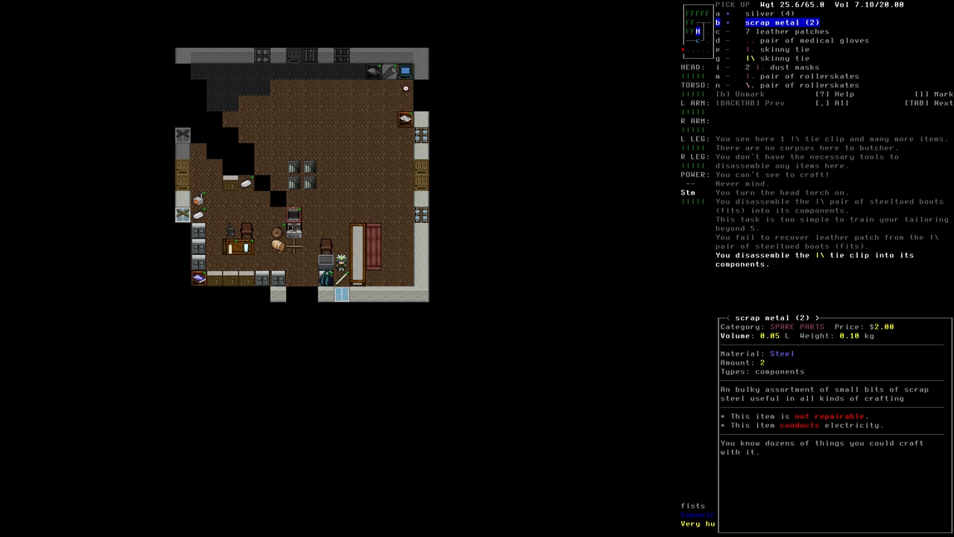
key(Right)
key(Right)
key(Return)
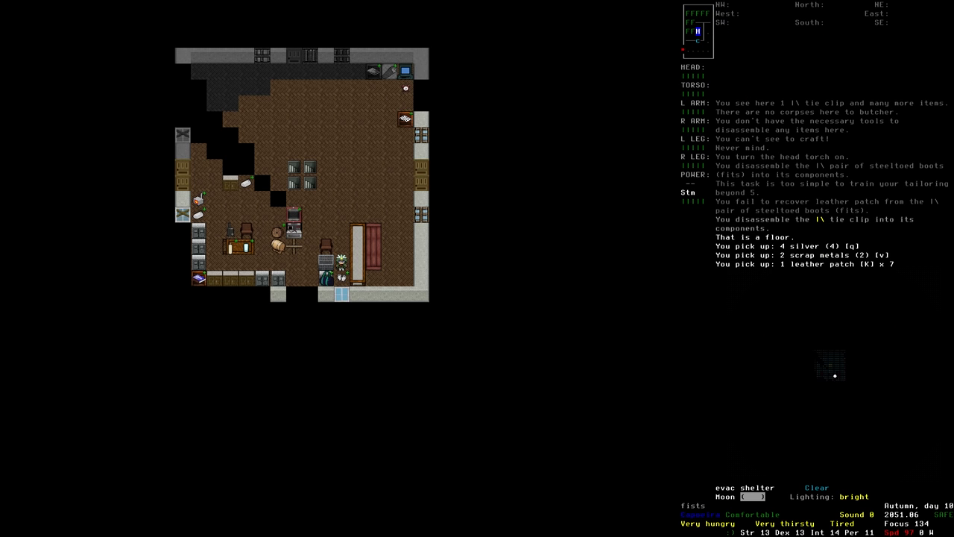
key(j)
key(()
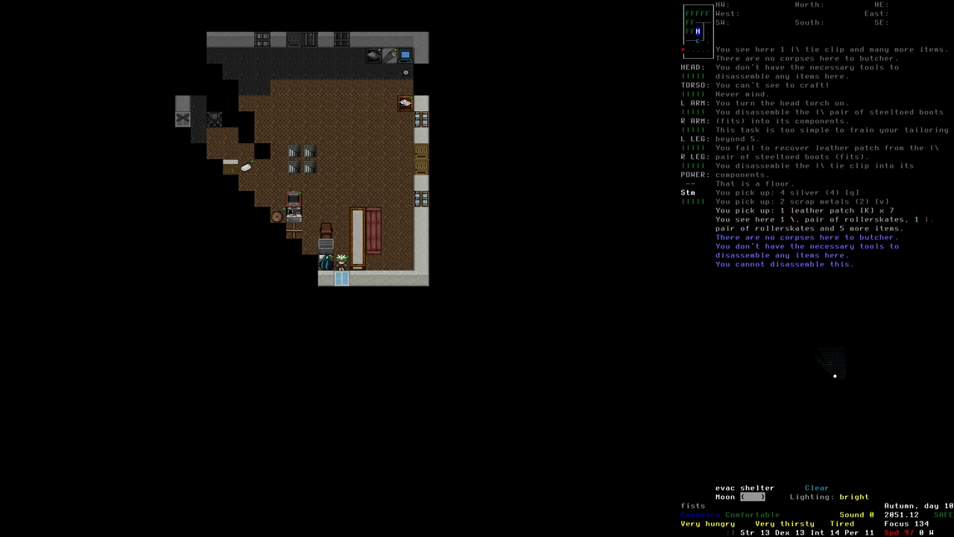
key(Left)
key(Left)
key(Left)
key(Left)
key(Left)
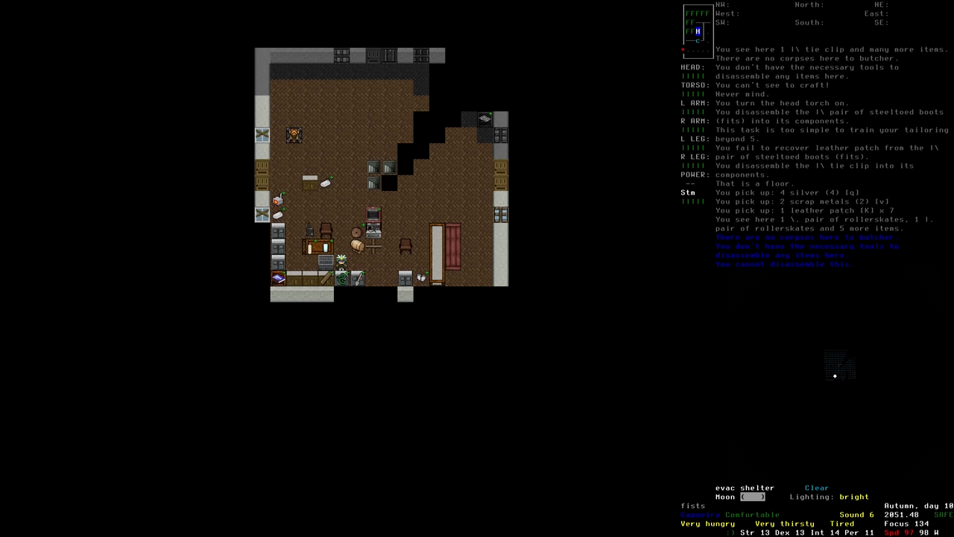
- Switch the head torch off again
key(a)
key(Right)
key(Down)
key(Down)
key(Up)
key(Up)
key(Return)
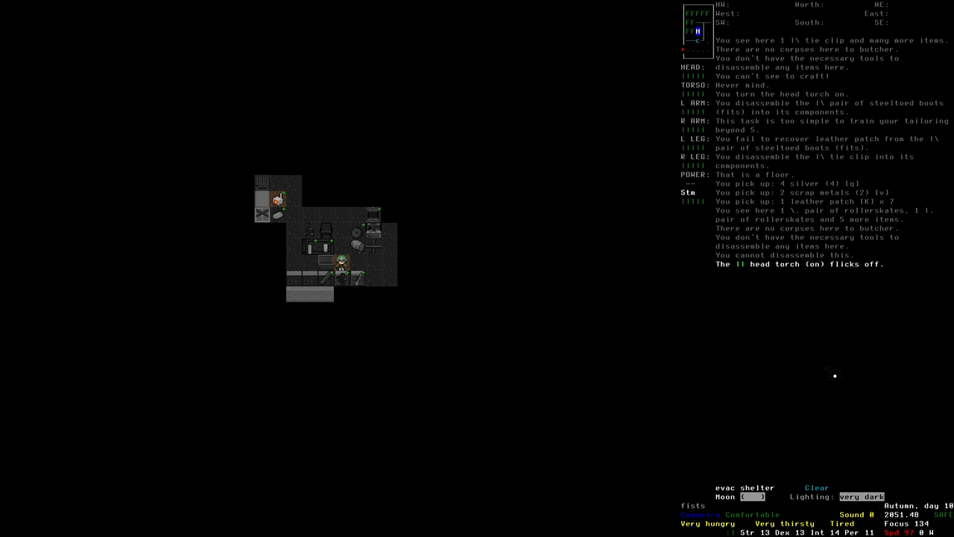
- Multidrop the silver, scrap metal, leather patches and sheet metal into the cupboard
key(D)
key(Return)
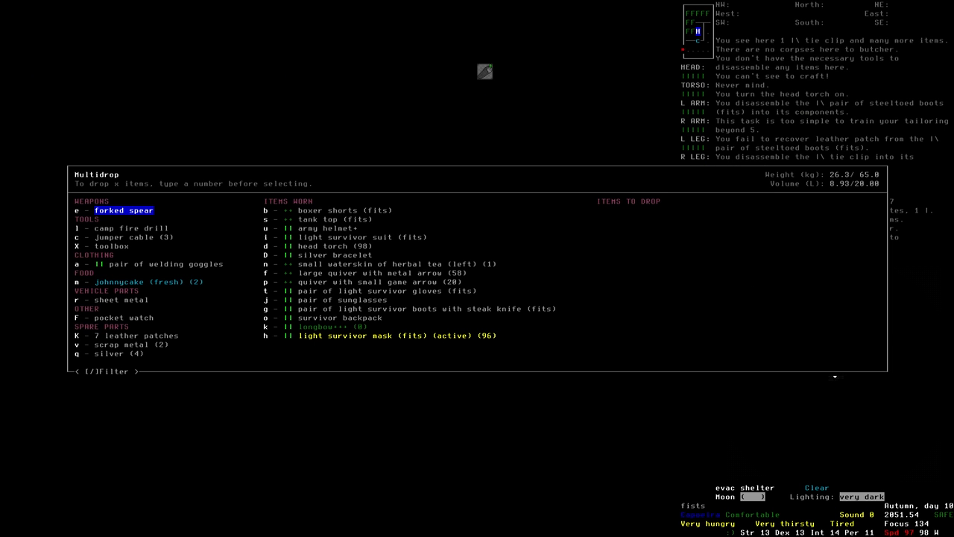
key(End)
key(Right)
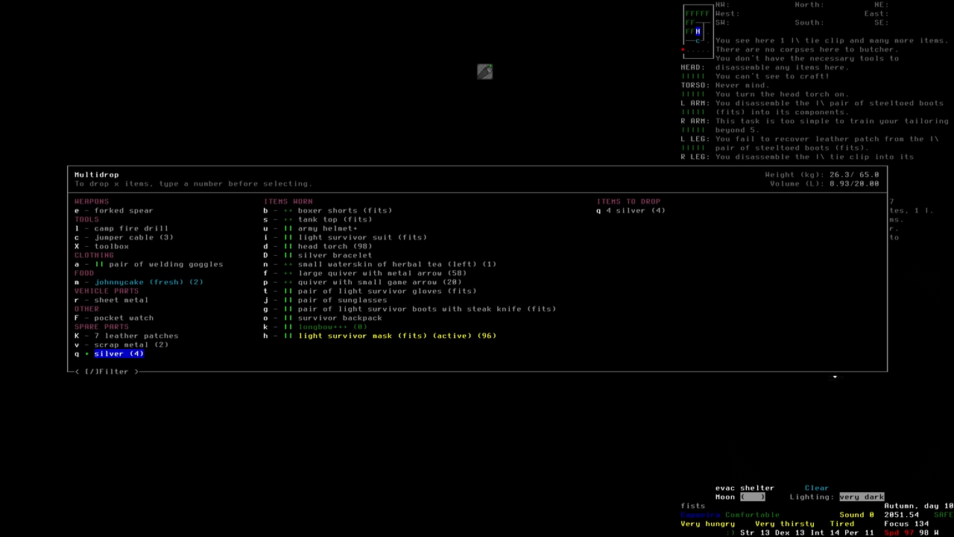
key(Up)
key(Right)
key(Return)
key(D)
key(End)
key(Right)
key(Return)
key(D)
key(End)
key(Up)
key(Right)
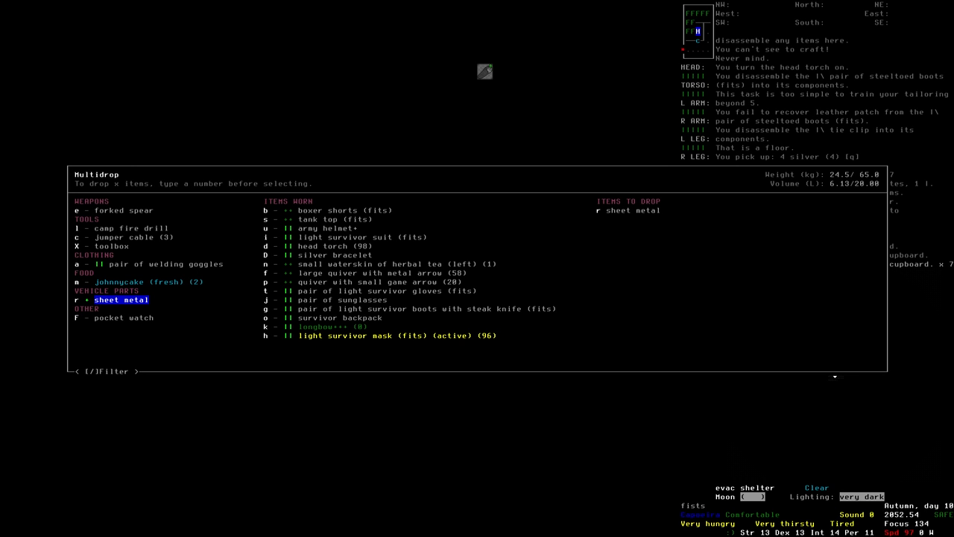
key(Return)
- Eat two johnnycakes and drink herbal tea from the waterskin
key(a)
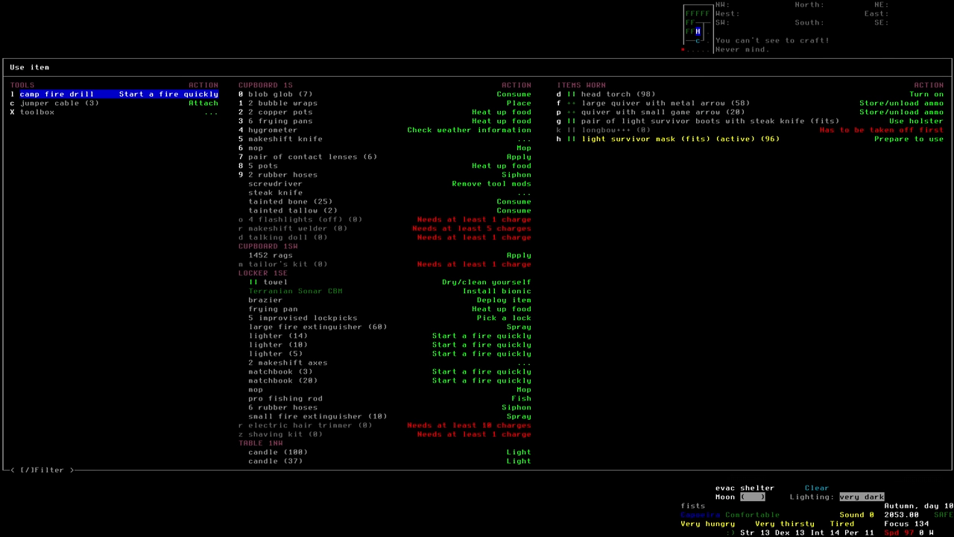
key(Escape)
key(E)
key(Down)
key(Return)
key(E)
key(Down)
key(Return)
key(E)
key(Right)
key(Return)
key(Left)
key(Left)
key(Left)
key(Left)
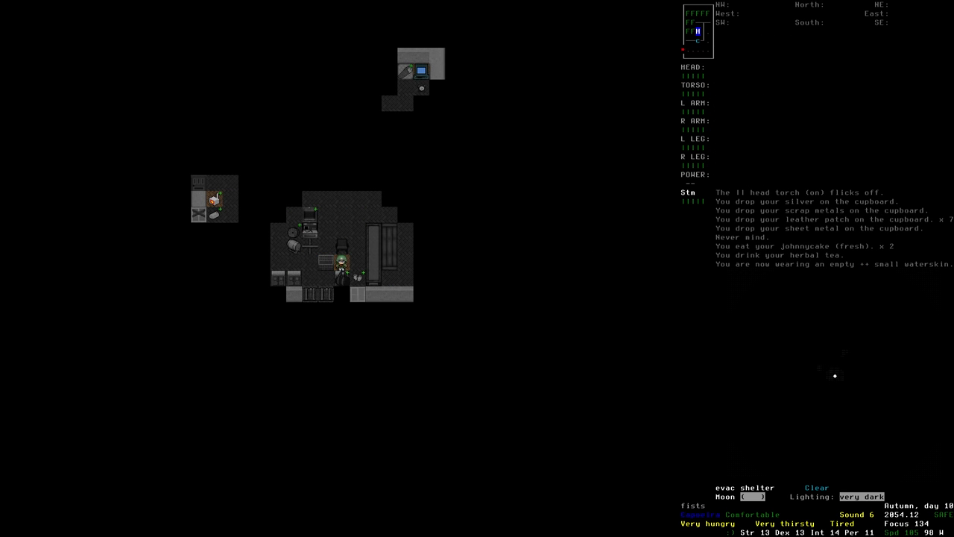
- Release the Swagon II, then pick up the medical gloves, skinny ties, dust masks and rollerskates to the south
key(Up)
key(Up)
key(G)
key(Down)
key(Down)
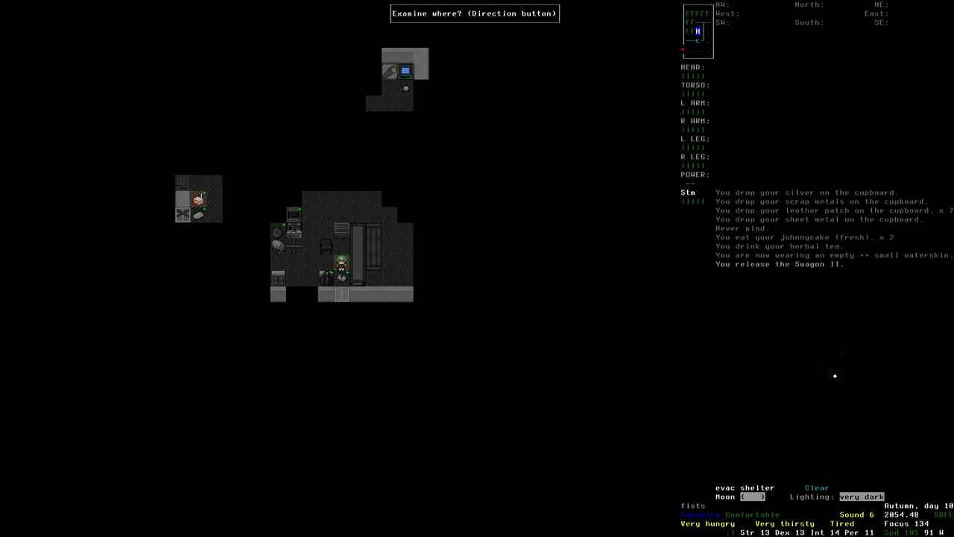
key(e)
key(Down)
key(Down)
key(Down)
key(Down)
key(Down)
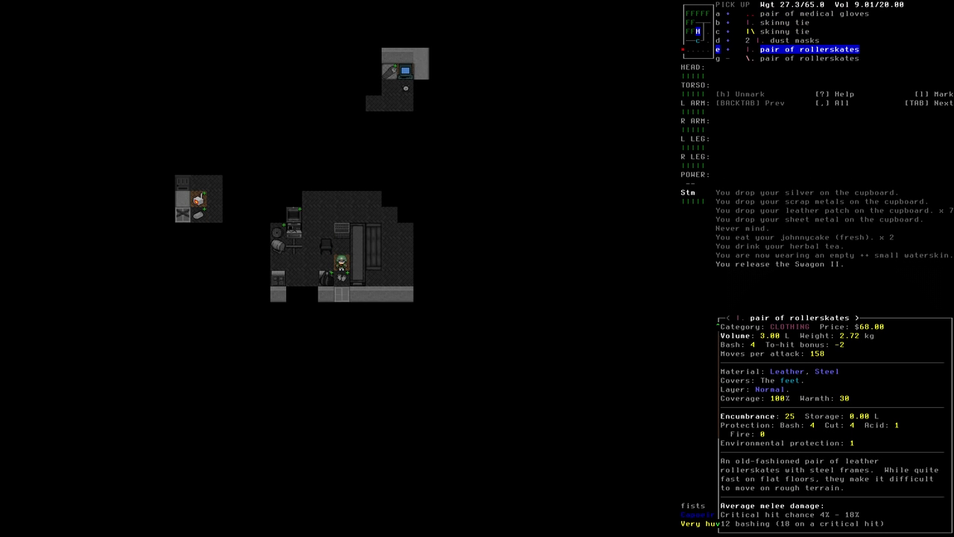
key(Down)
key(Right)
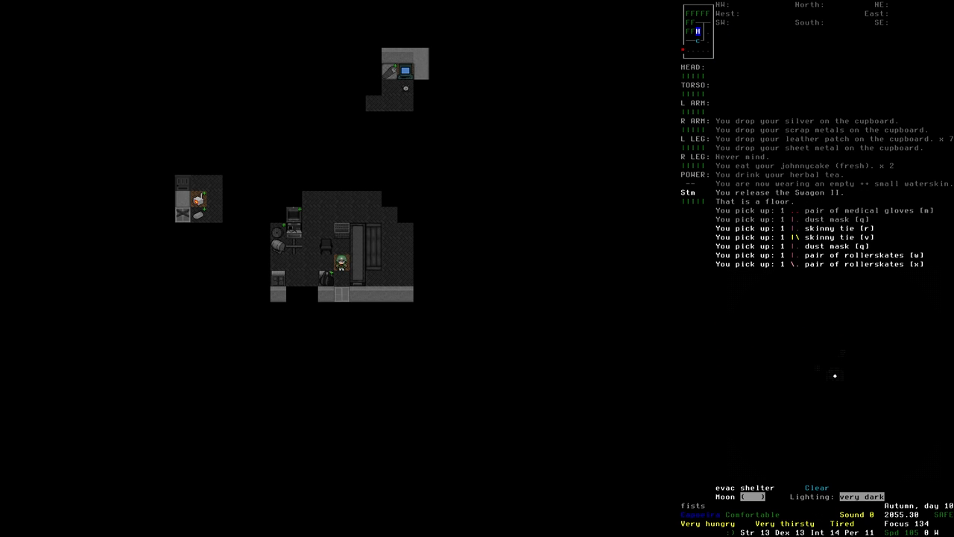
key(Left)
key(Left)
key(Left)
key(Left)
key(Left)
key(Left)
key(Left)
key(Left)
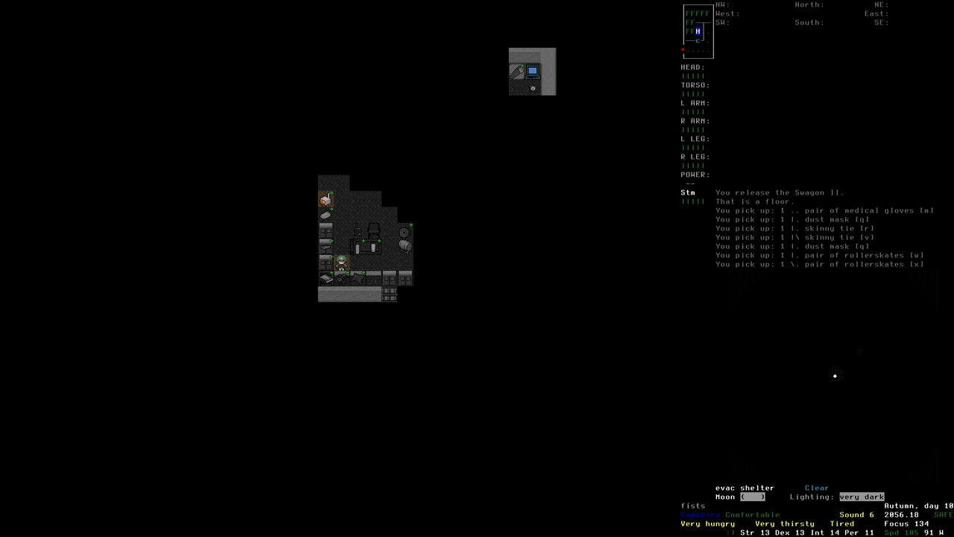
key(Down)
key(Up)
- Multidrop the spare medical gloves, dust mask, skinny tie, welding goggles and rollerskates into the locker
key(d)
key(Escape)
key(g)
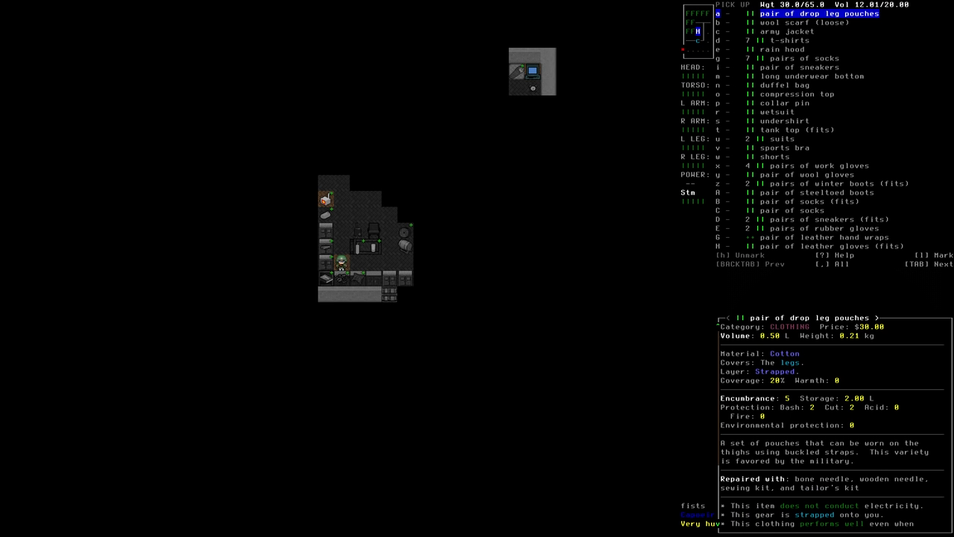
key(Escape)
key(d)
key(Up)
key(Up)
key(Right)
key(Up)
key(Right)
key(Up)
key(Right)
key(Up)
key(Right)
key(Up)
key(Right)
key(Up)
key(Right)
key(Return)
key(Left)
key(Left)
key(Left)
key(Left)
key(Right)
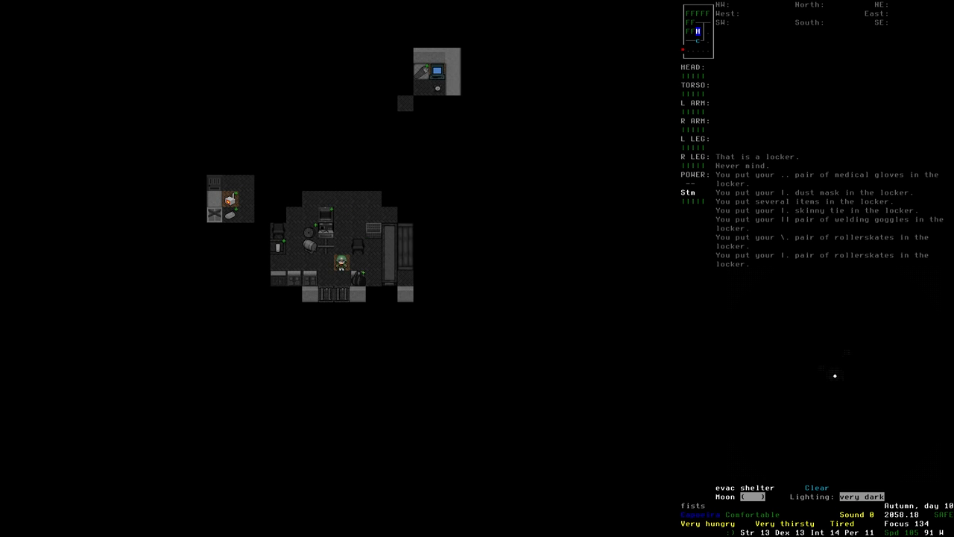
- Step west and deconstruct a locker via the construction menu
key(Left)
key(Left)
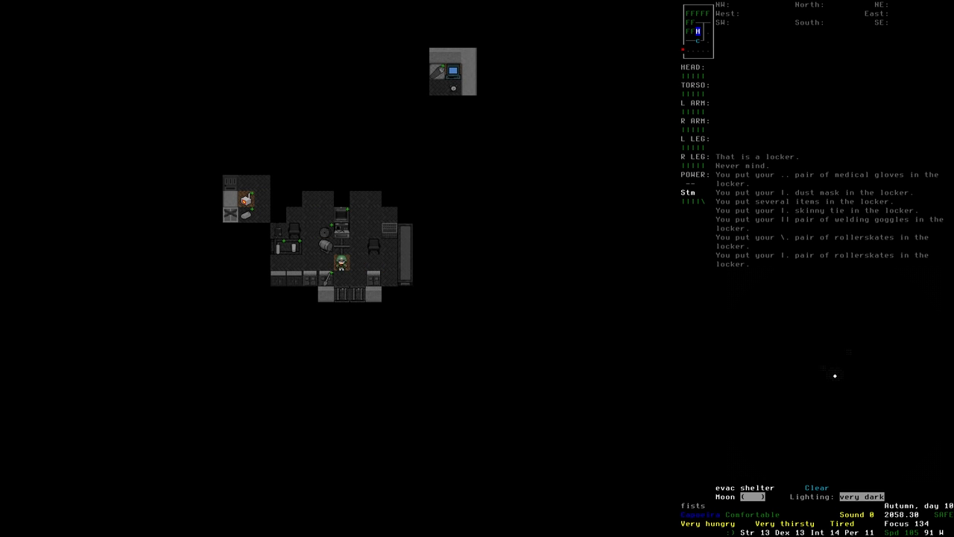
key(*)
key(Return)
key(Up)
key(Left)
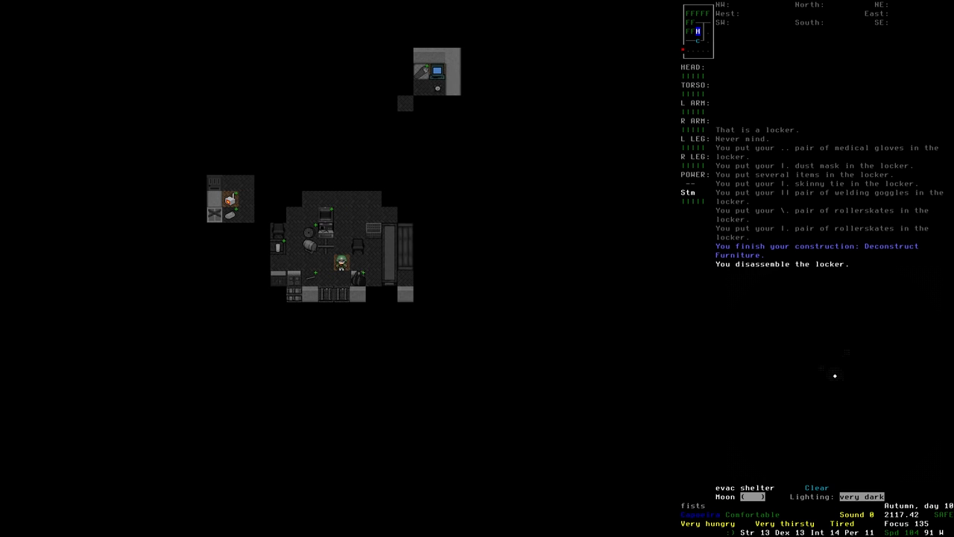
key(Left)
key(*)
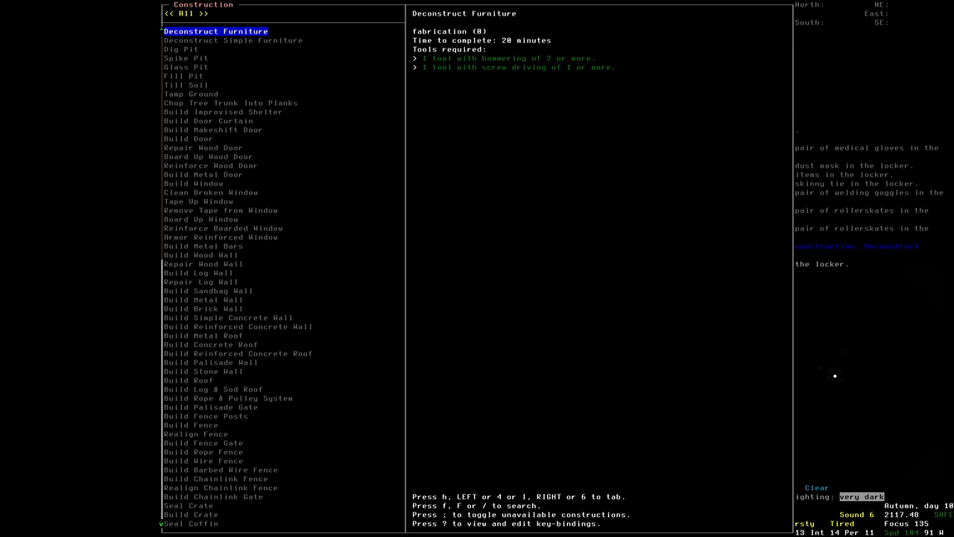
key(Return)
key(Left)
key(Left)
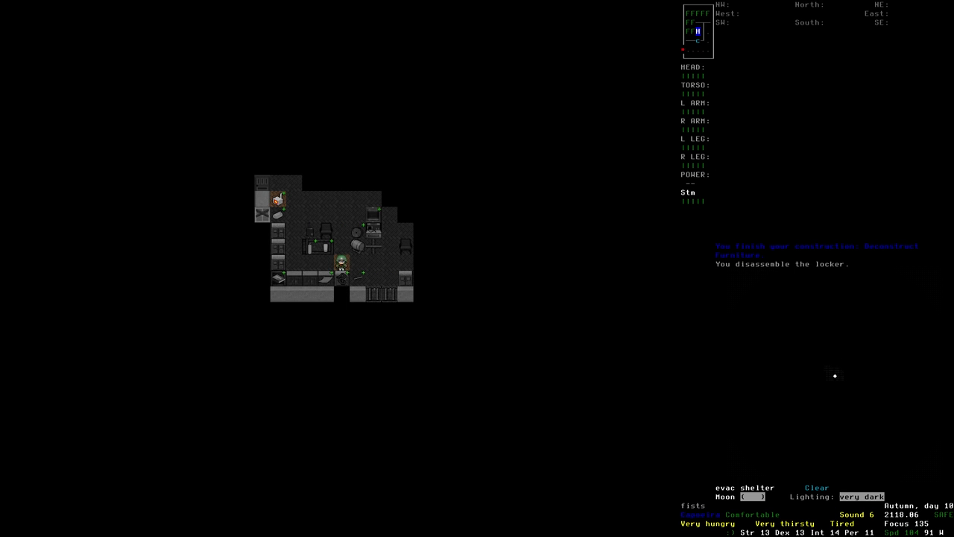
key(Up)
key(a)
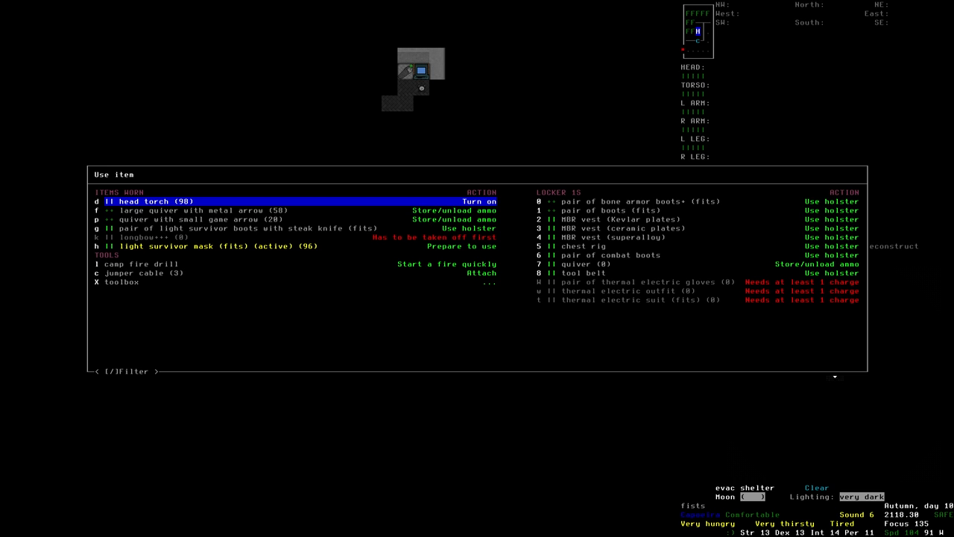
key(d)
key(*)
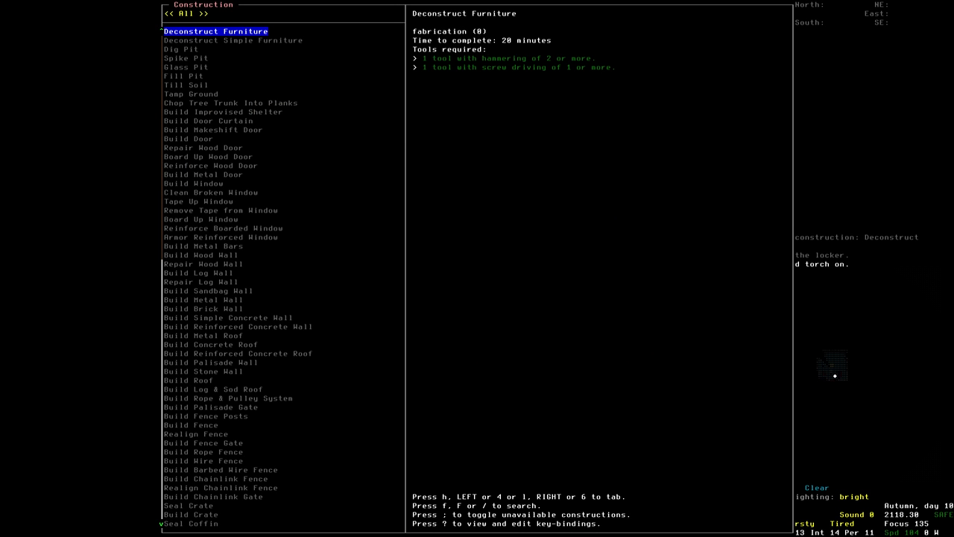
key(Escape)
key(Left)
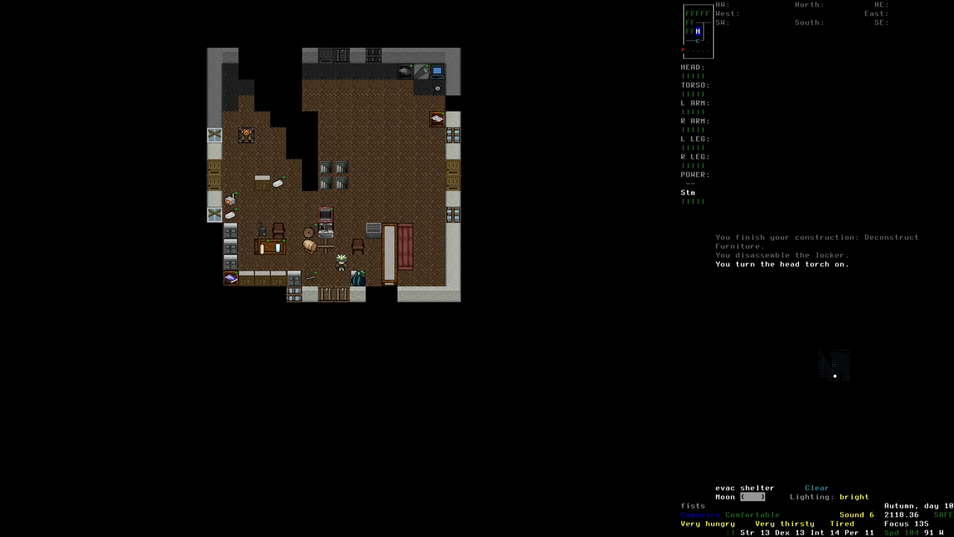
key(Left)
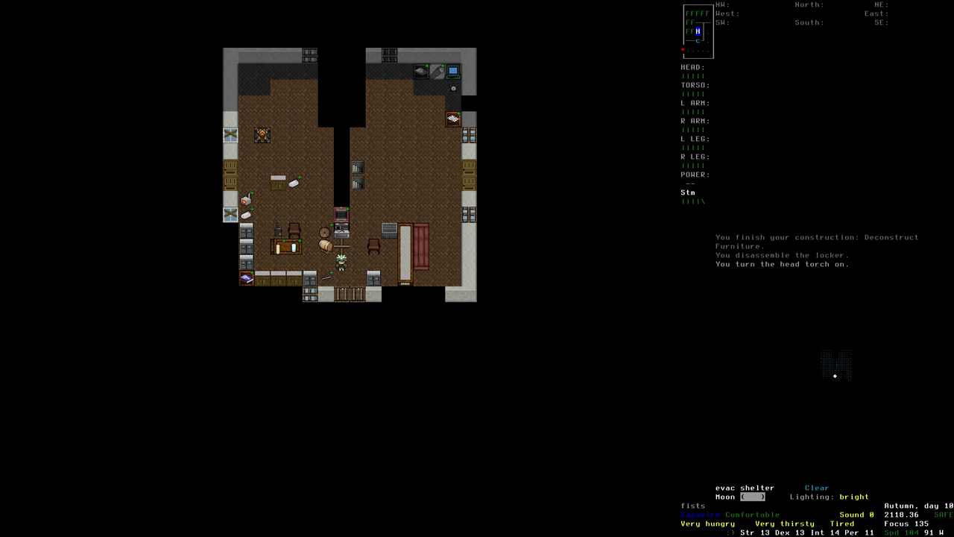
key(a)
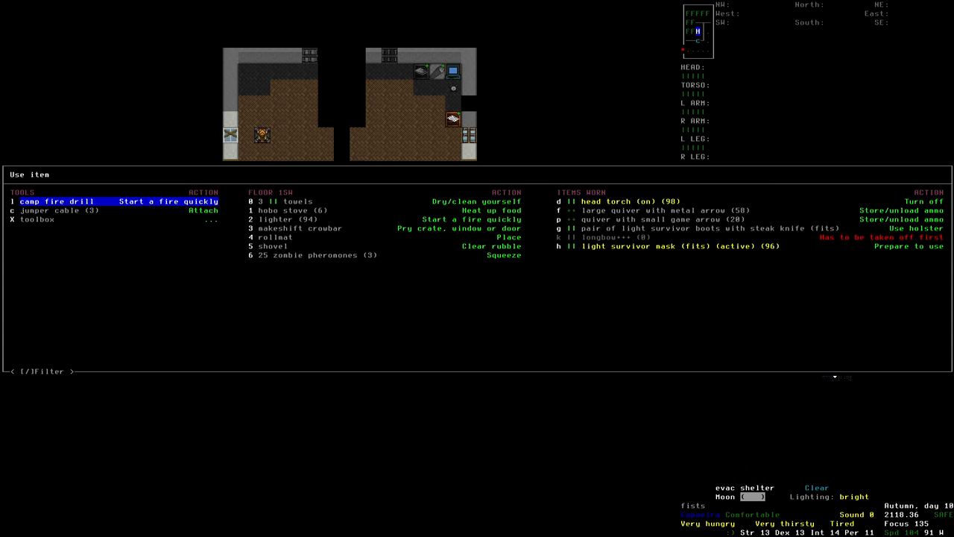
key(Right)
key(Right)
key(Return)
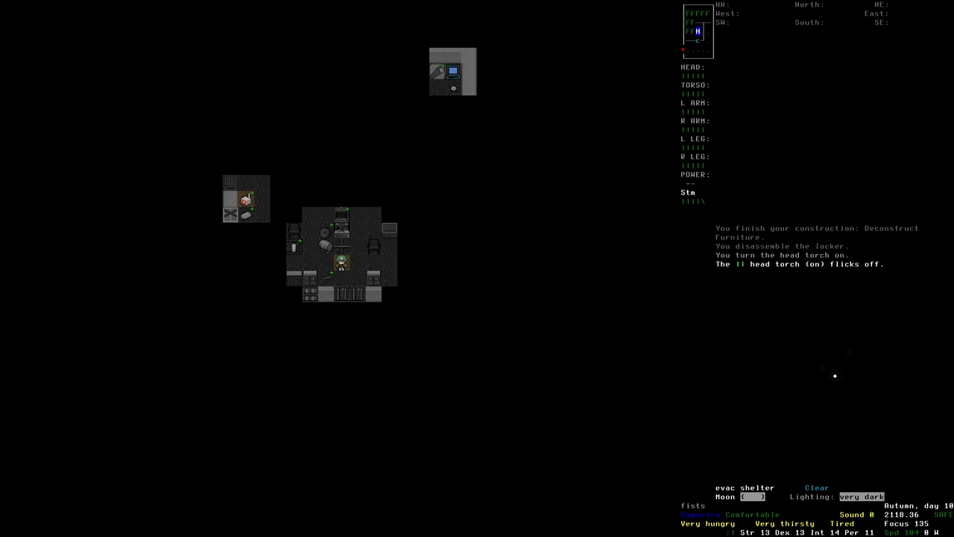
- Browse the construction list to the Tape Up / Remove Tape window entries and the Filter category
key(asterisk)
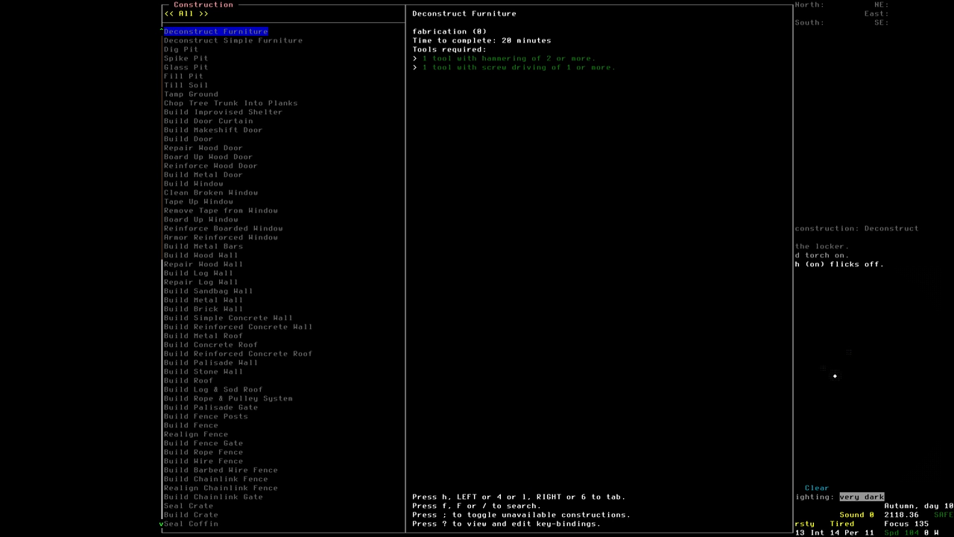
key(Down)
key(Down)
key(Down)
key(Page_Down)
key(Page_Down)
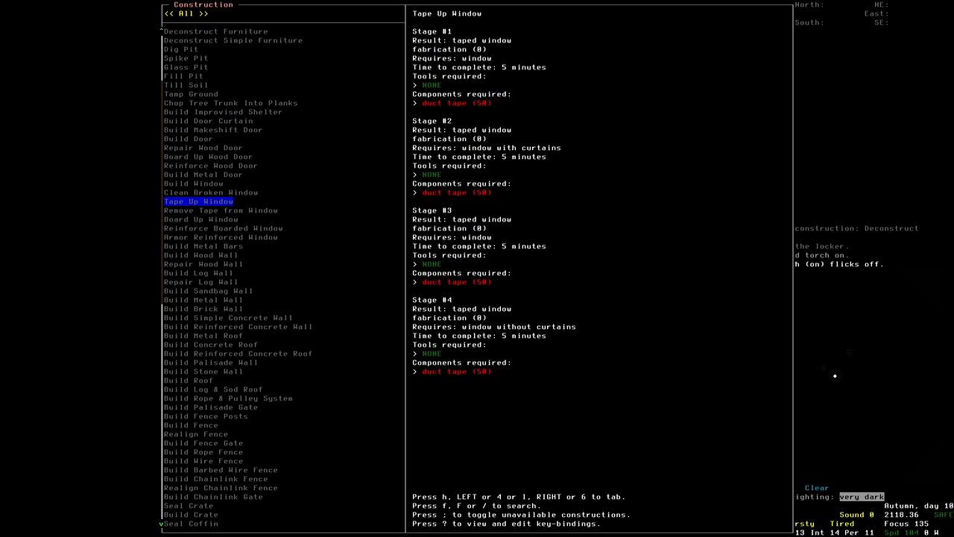
key(Down)
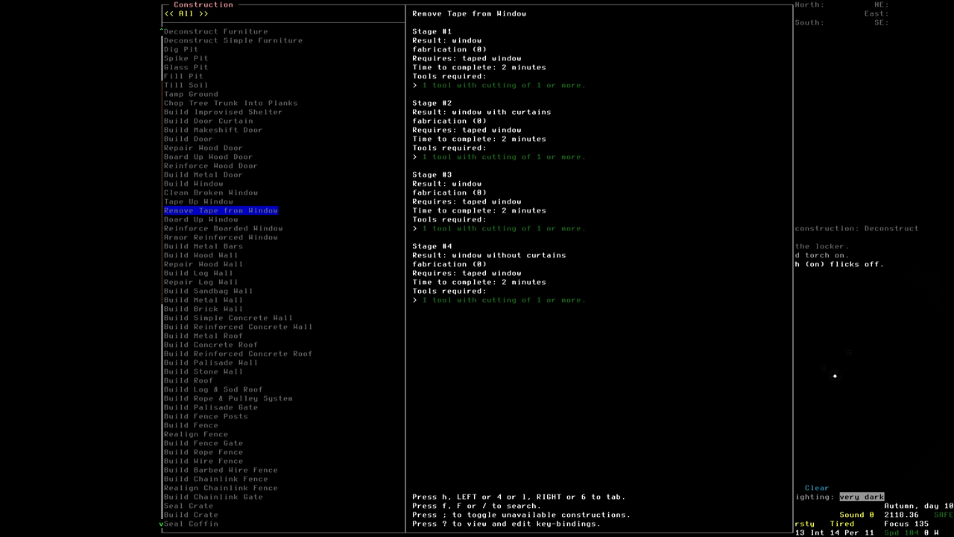
key(Right)
key(Down)
key(Up)
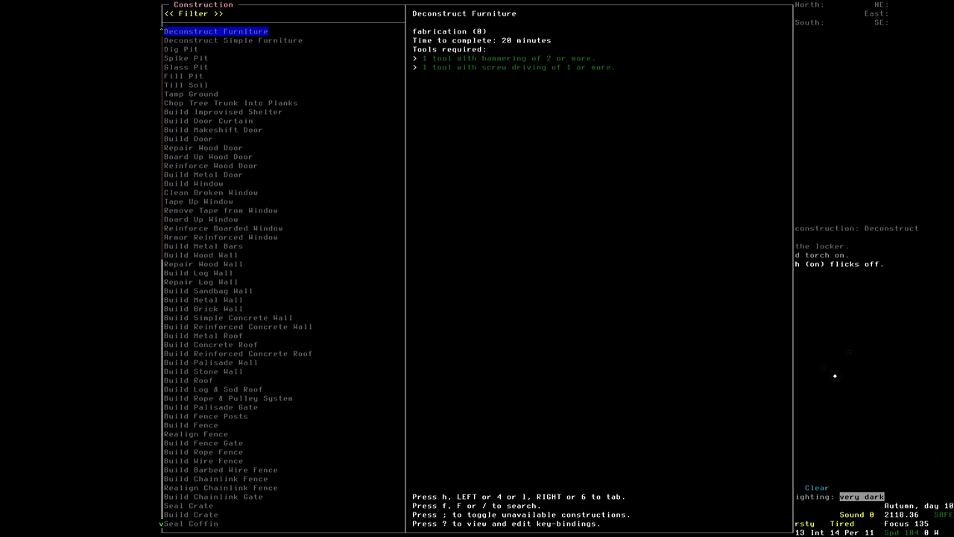
- Return to All and check the Build Concrete Roof requirements
key(Left)
key(Down)
key(Page_Down)
key(Page_Down)
key(Page_Down)
key(Down)
key(Down)
key(Down)
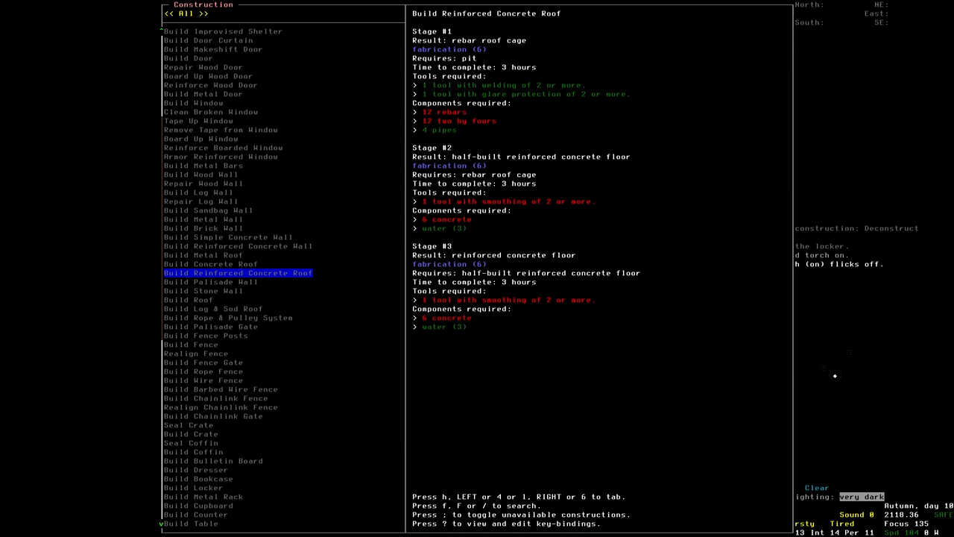
key(Up)
key(Down)
key(Page_Down)
- Switch to Furniture, review Build Table and Build Locker, then leave the construction list
key(Page_Up)
key(Tab)
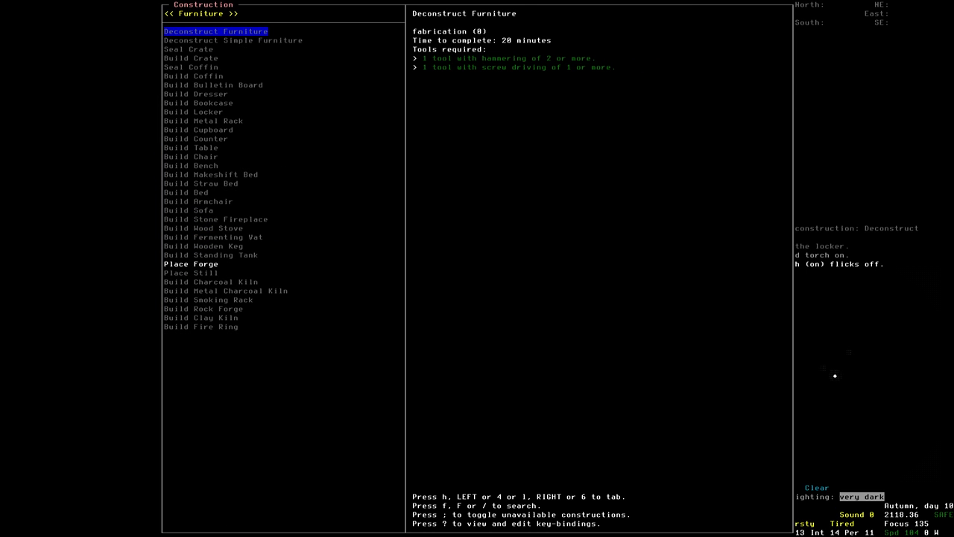
key(Down)
key(Down)
key(Down)
key(Down)
key(Page_Down)
key(Down)
key(Down)
key(Down)
key(Down)
key(Down)
key(Down)
key(Down)
key(Down)
key(Up)
key(Up)
key(Up)
key(Up)
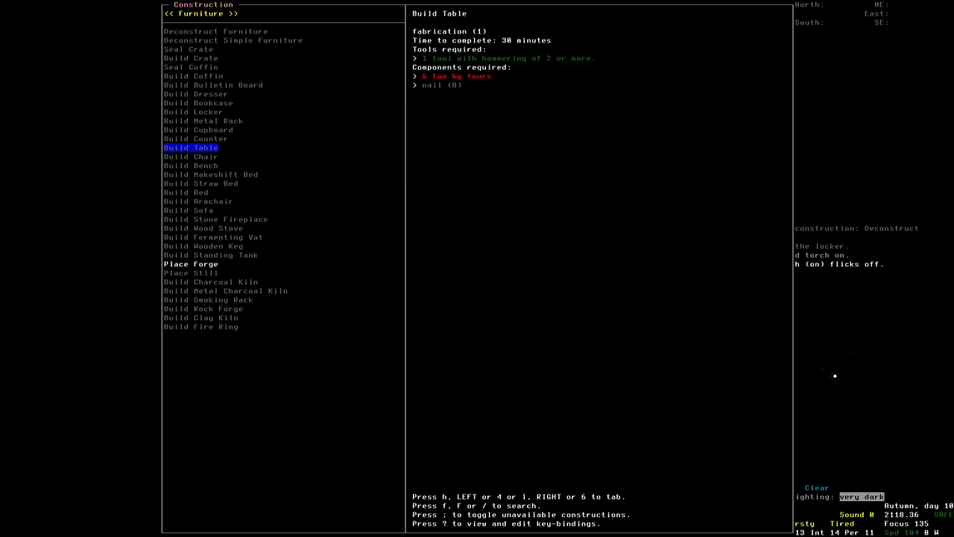
key(Up)
key(Up)
key(Up)
key(Up)
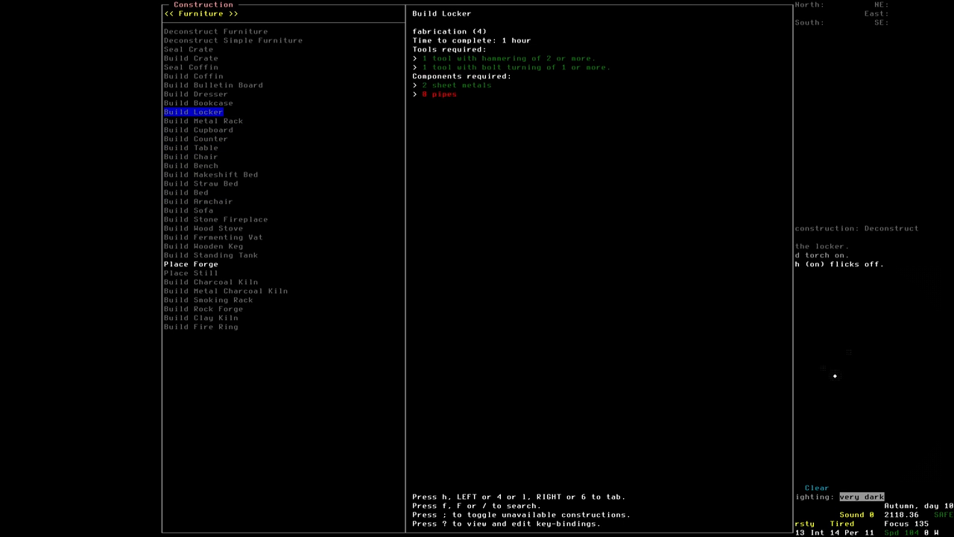
key(Escape)
- Walk through the shelter over to the Swagon II shopping cart
key(Left)
key(Left)
key(Left)
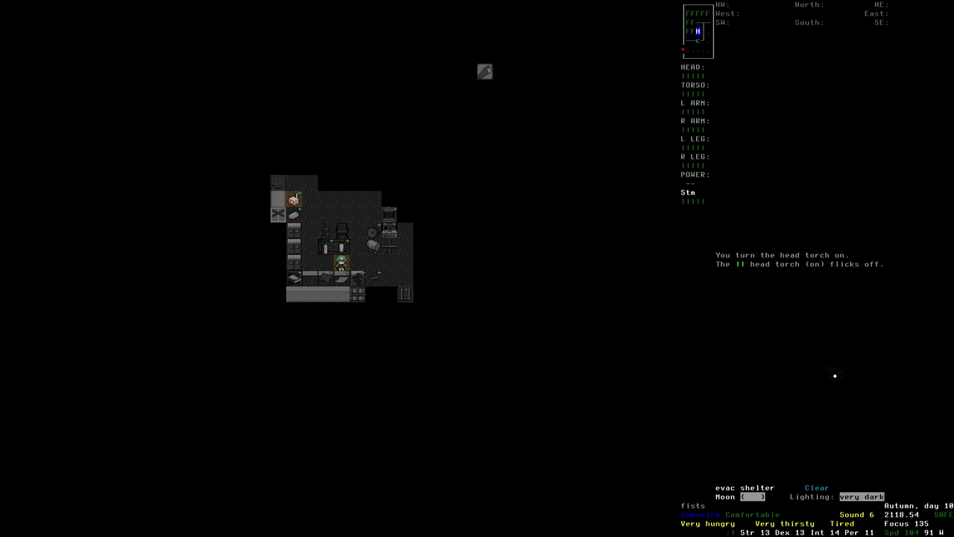
key(Up)
key(Up)
key(Up)
key(Up)
key(Up)
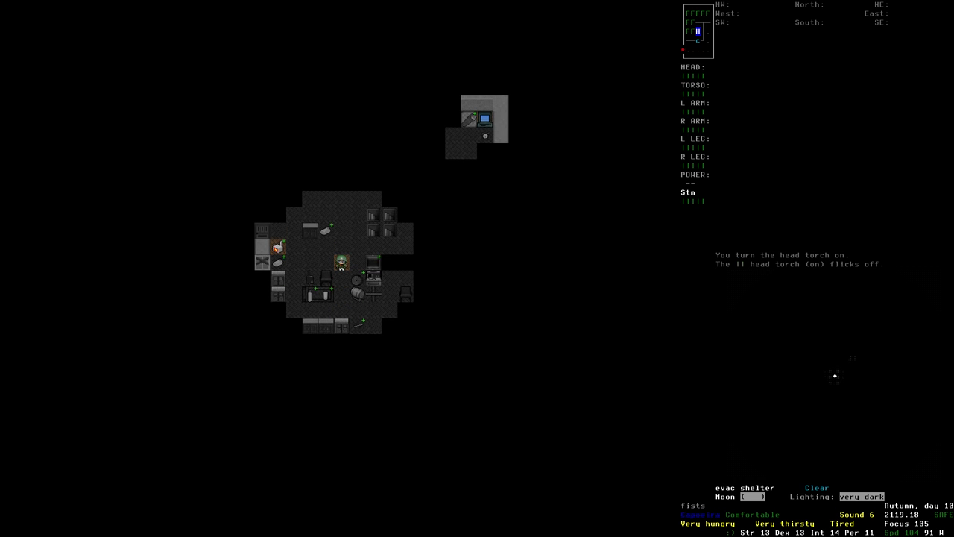
key(Up)
key(Down)
key(Right)
key(Down)
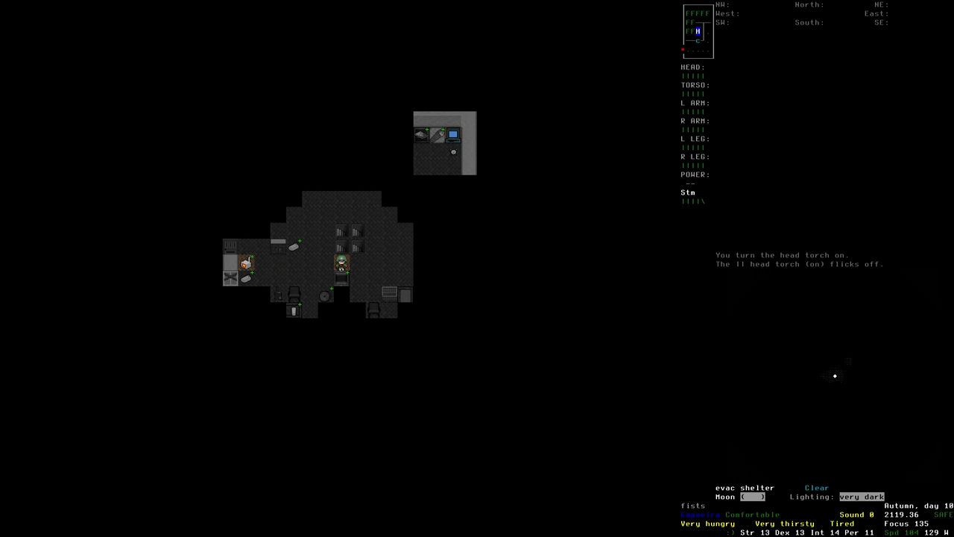
key(Right)
key(Down)
key(Down)
key(Down)
key(Down)
key(Left)
key(Left)
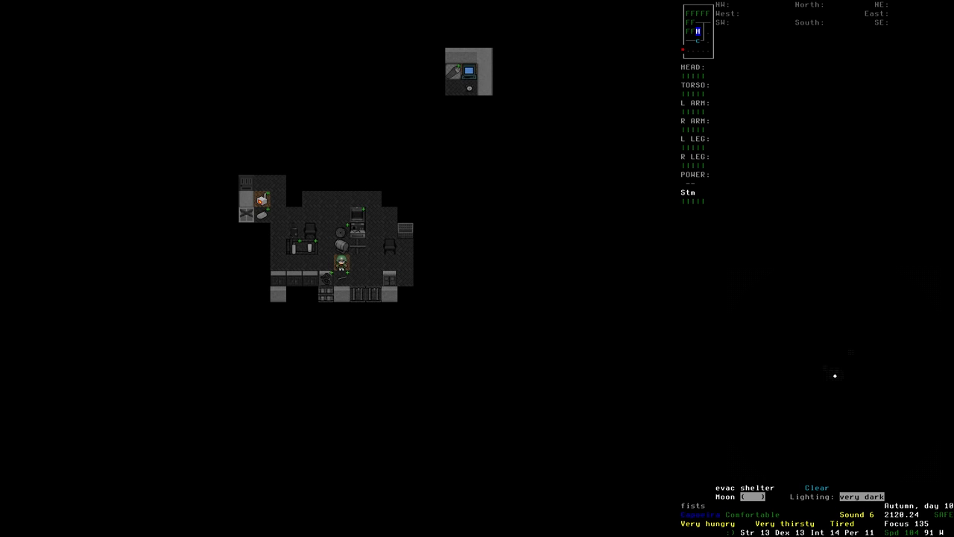
key(Down)
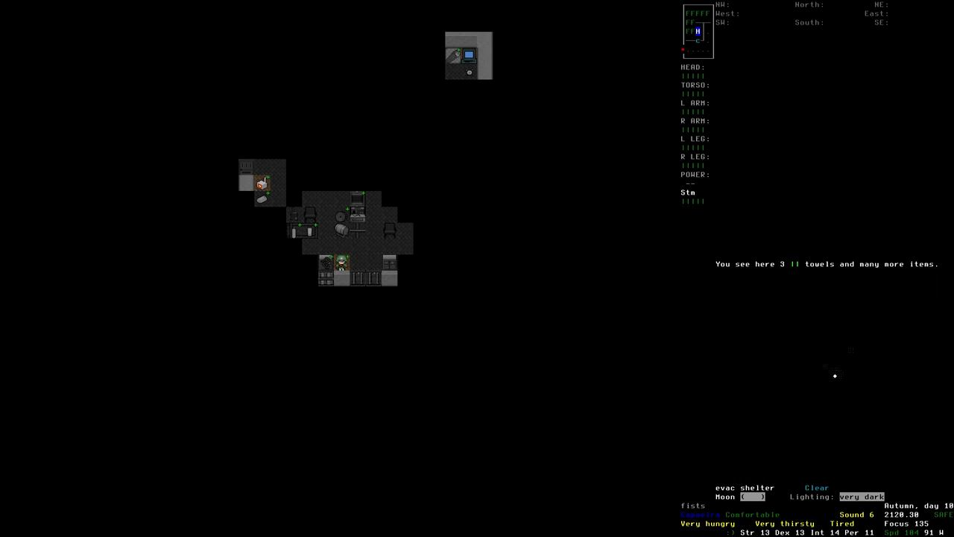
key(Up)
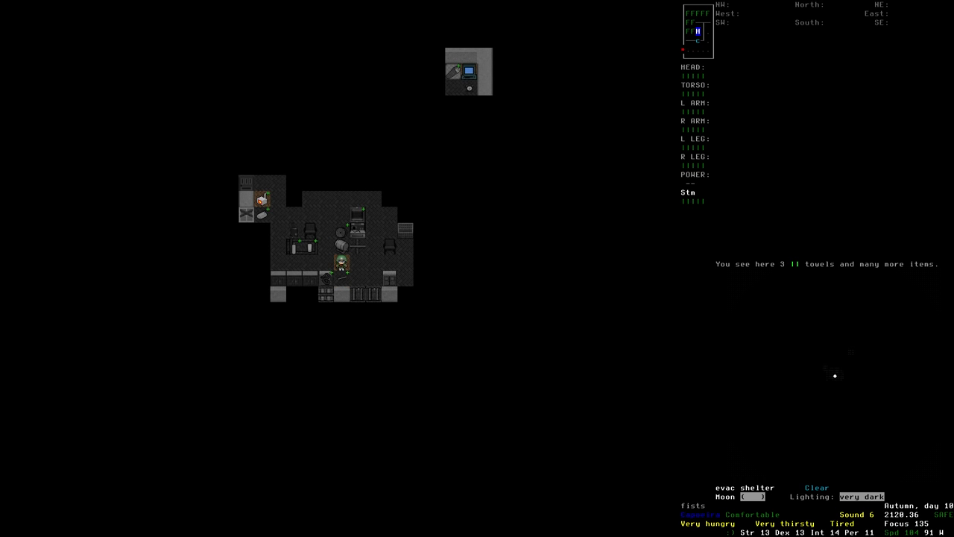
key(Left)
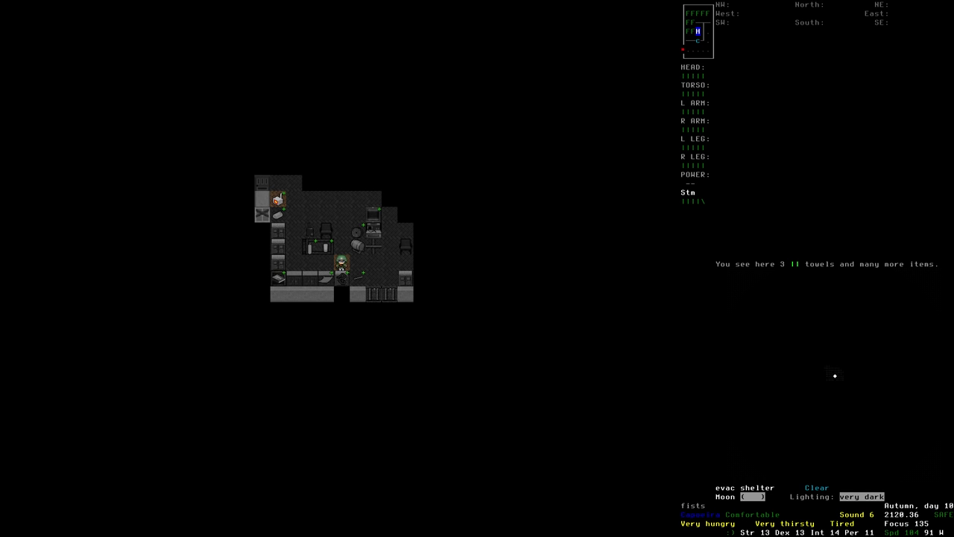
key(Right)
key(Right)
key(Right)
key(Right)
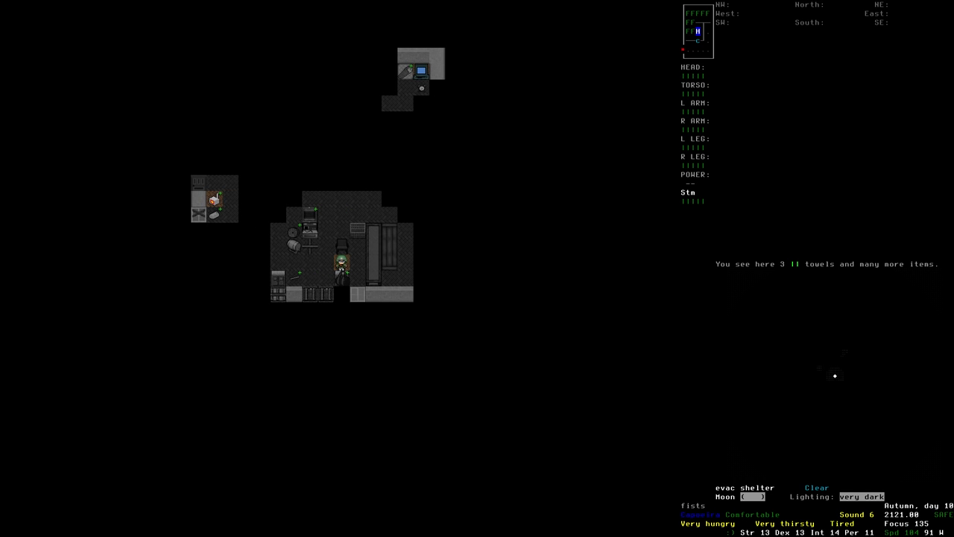
- Check the items on the tile, then grab the Swagon II cart and pull it along
key(g)
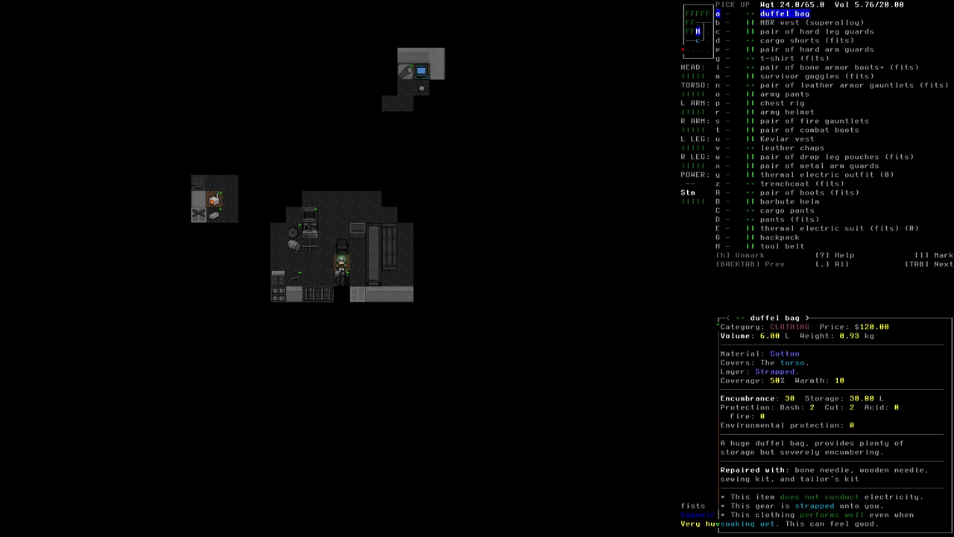
key(Escape)
key(Up)
key(G)
key(Down)
- In advanced inventory, pair the locker and cart panes and move the locker's gear into the cart basket
key(slash)
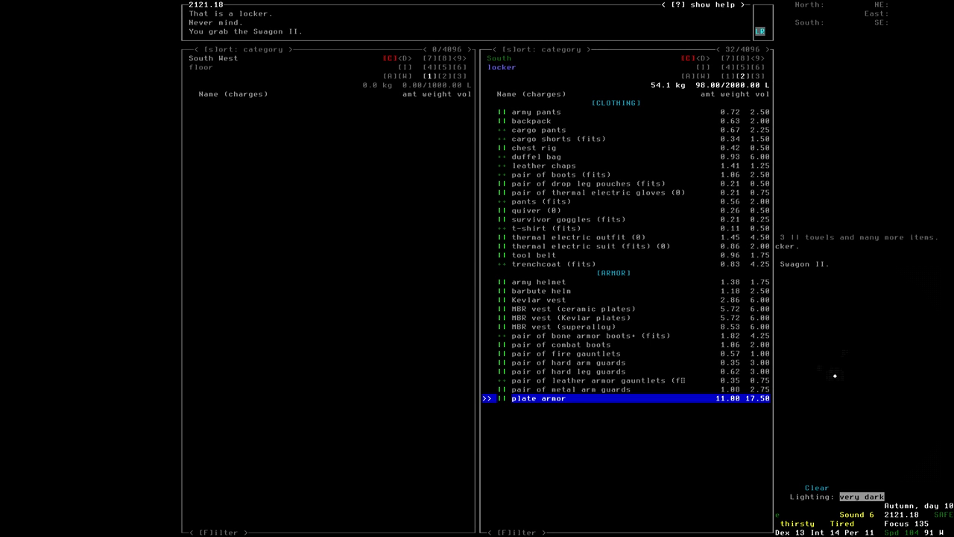
key(Tab)
key(2)
key(Tab)
key(d)
key(Tab)
key(Up)
key(comma)
key(Escape)
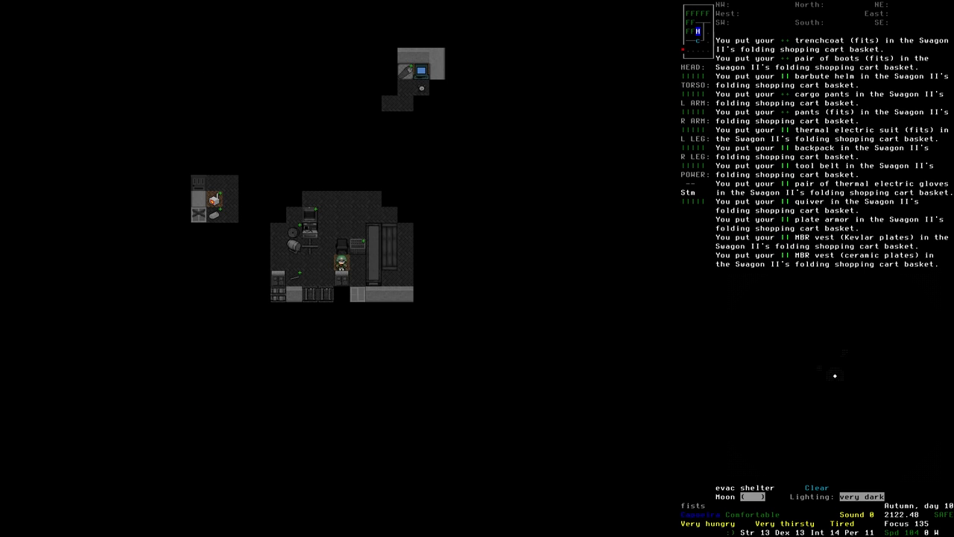
key(Left)
key(Left)
key(Left)
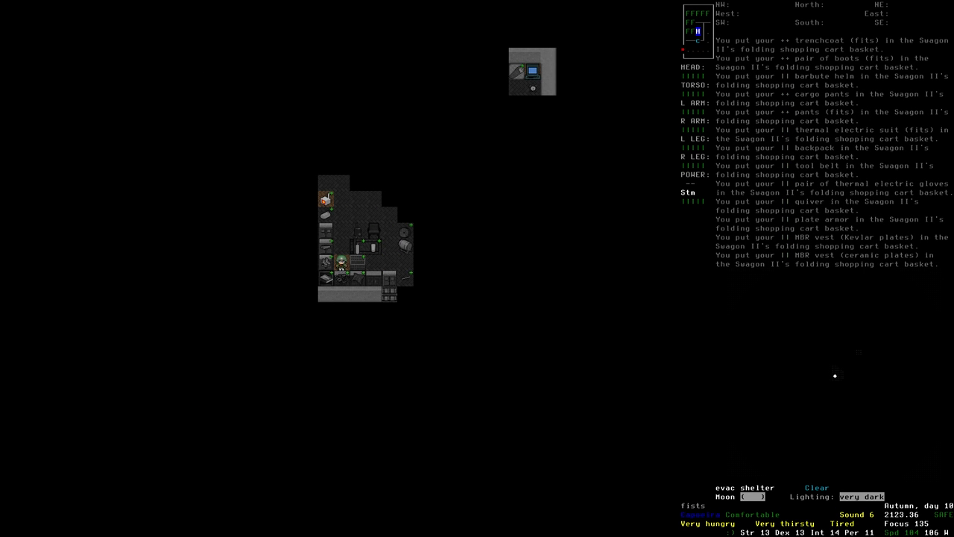
- Move all the cart's armor and clothing into the locker via advanced inventory
key(slash)
key(Tab)
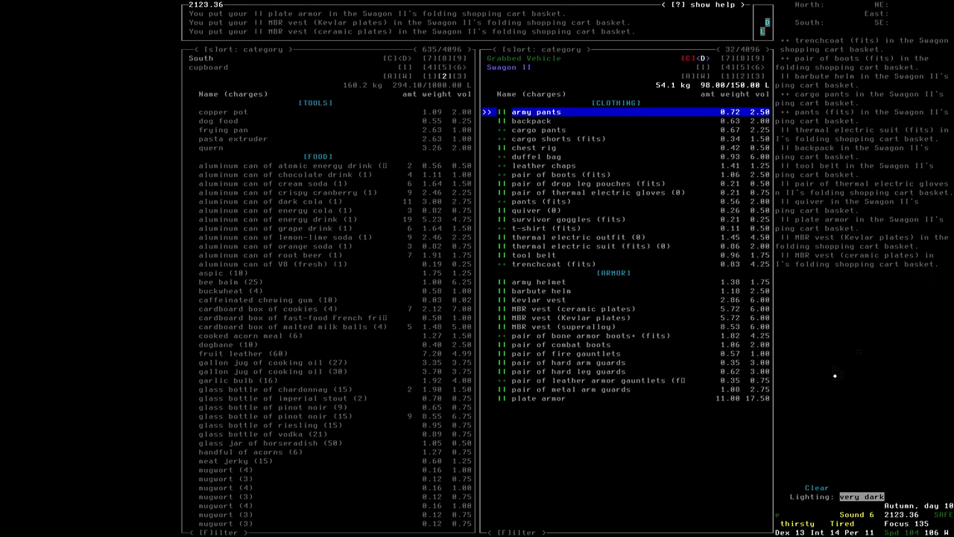
key(Tab)
key(4)
key(Tab)
key(comma)
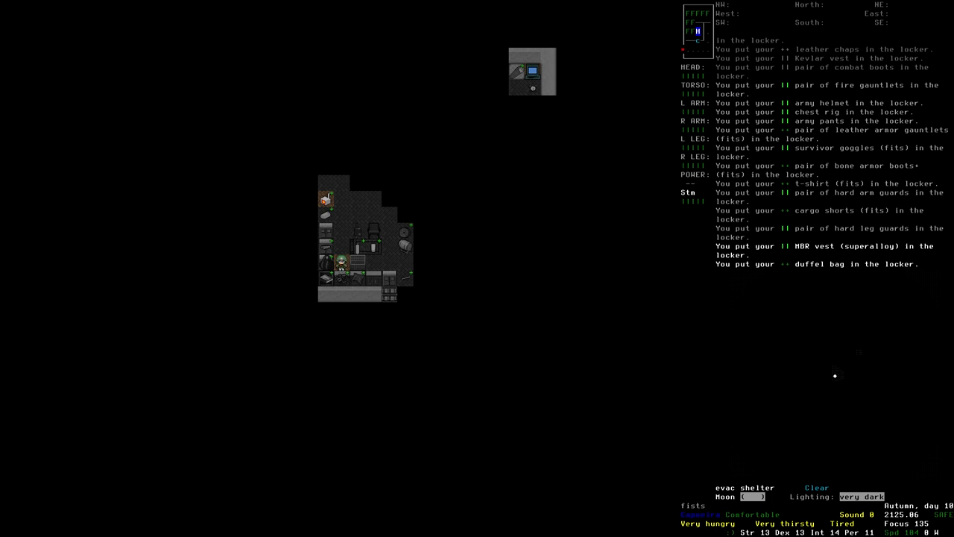
- Walk the cart east and north, release it, and head back toward the locker
key(Right)
key(Right)
key(Right)
key(Right)
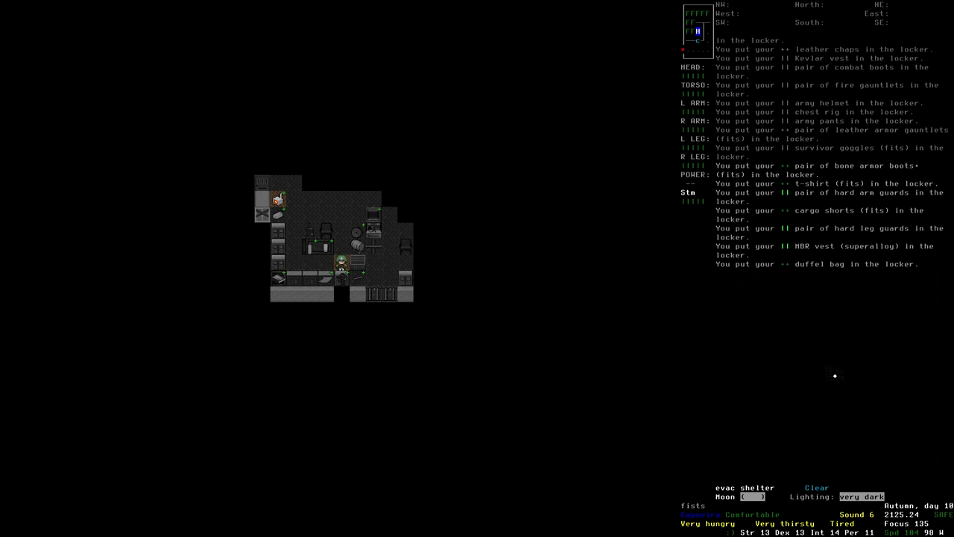
key(Right)
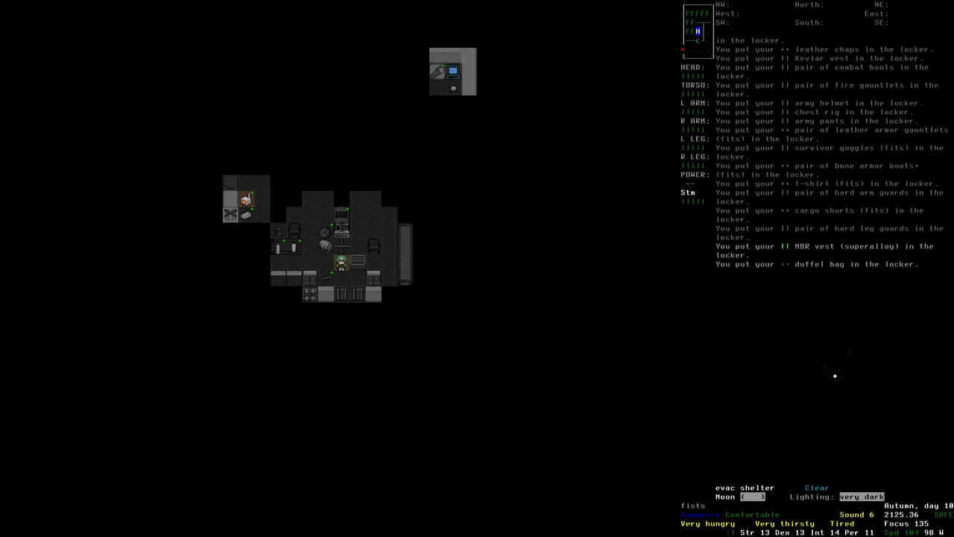
key(Up)
key(Up)
key(Up)
key(Up)
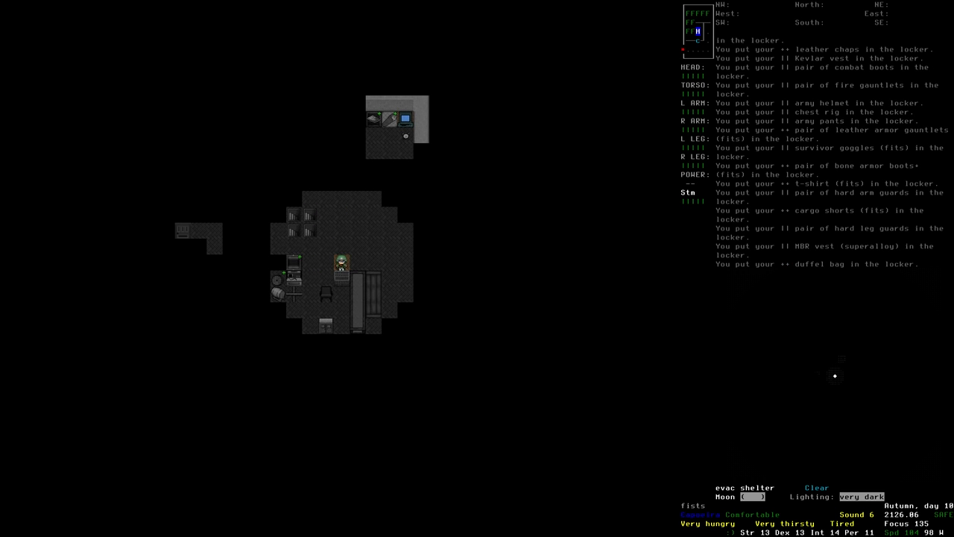
key(G)
key(Left)
- Try to grab and pull the locker, give up when it won't move, and reposition beside it
key(Left)
key(Down)
key(Down)
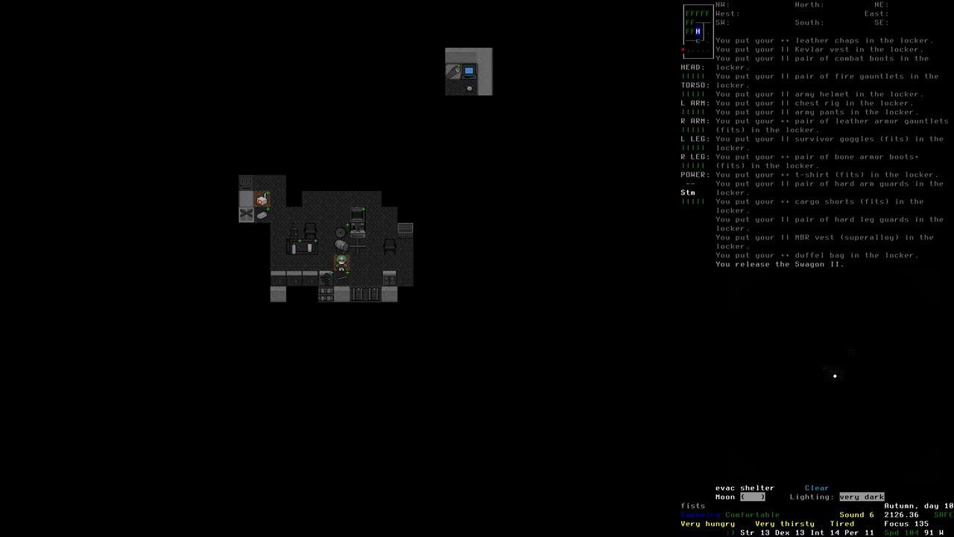
key(G)
key(Left)
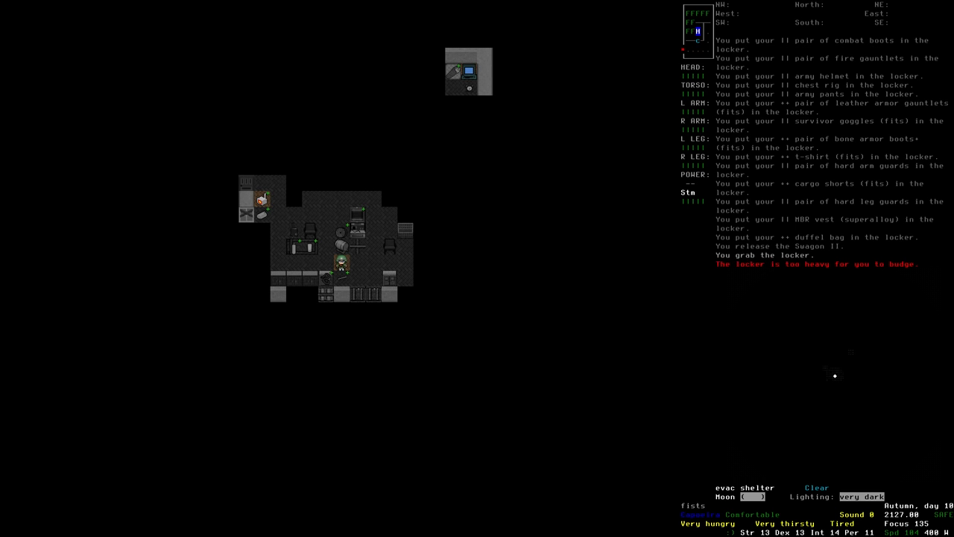
key(Left)
key(G)
key(Down)
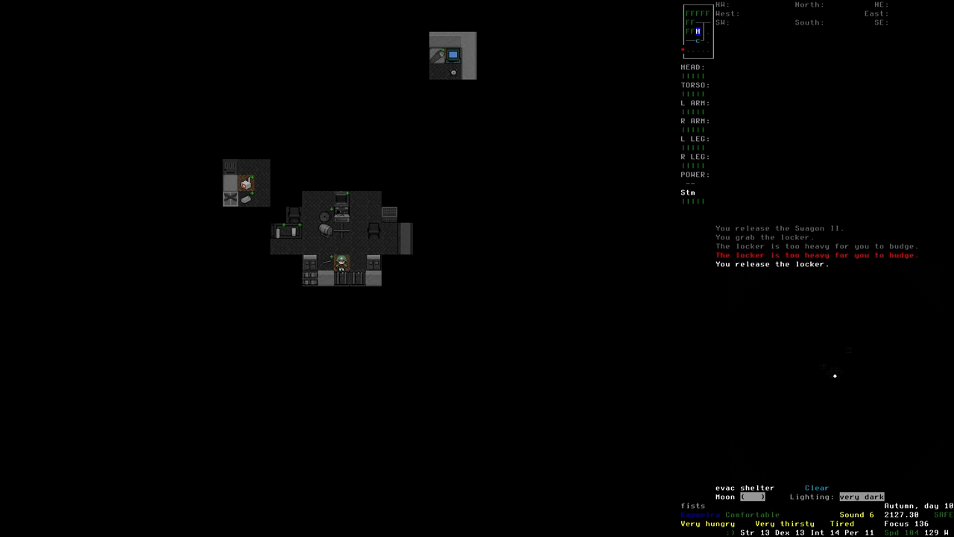
key(Home)
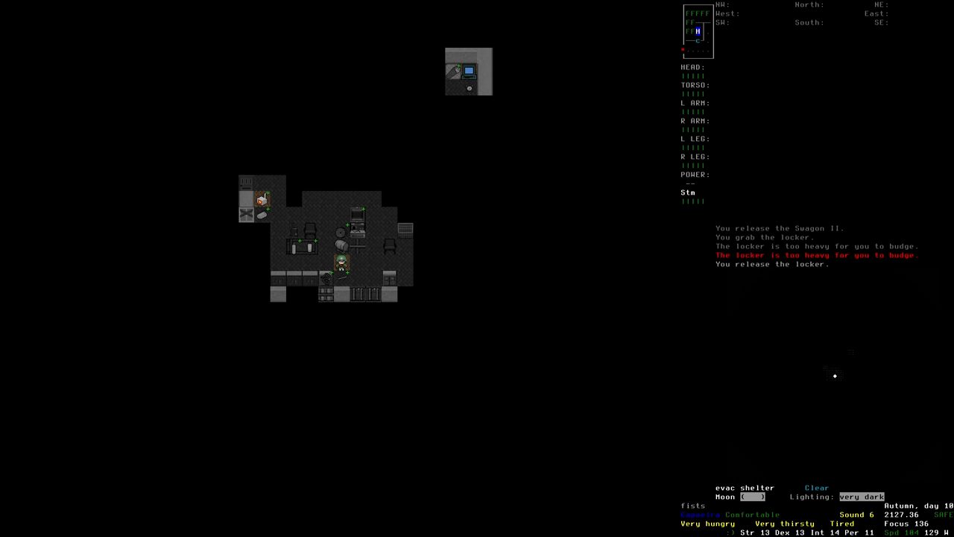
key(period)
- Set advanced inventory panes to the southwest locker and the floor, ready to unload its tools
key(slash)
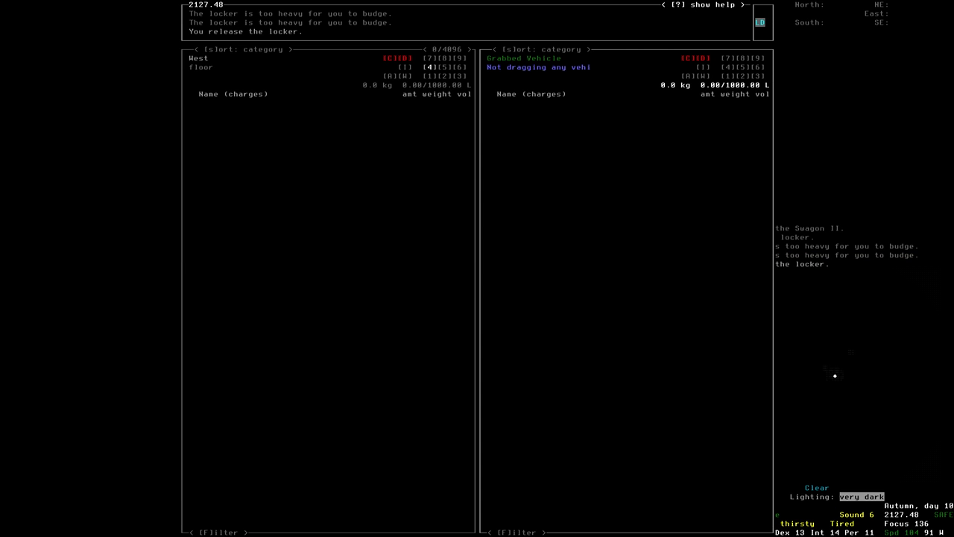
key(1)
key(Tab)
key(6)
key(Tab)
- Dump the locker's tools onto the floor, then transfer them all to the east counter
key(comma)
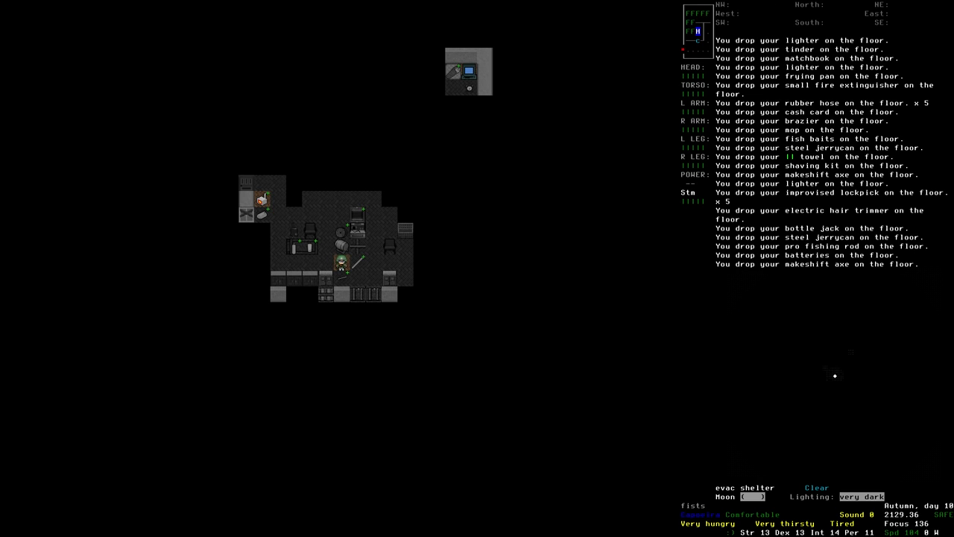
key(KP_1)
key(slash)
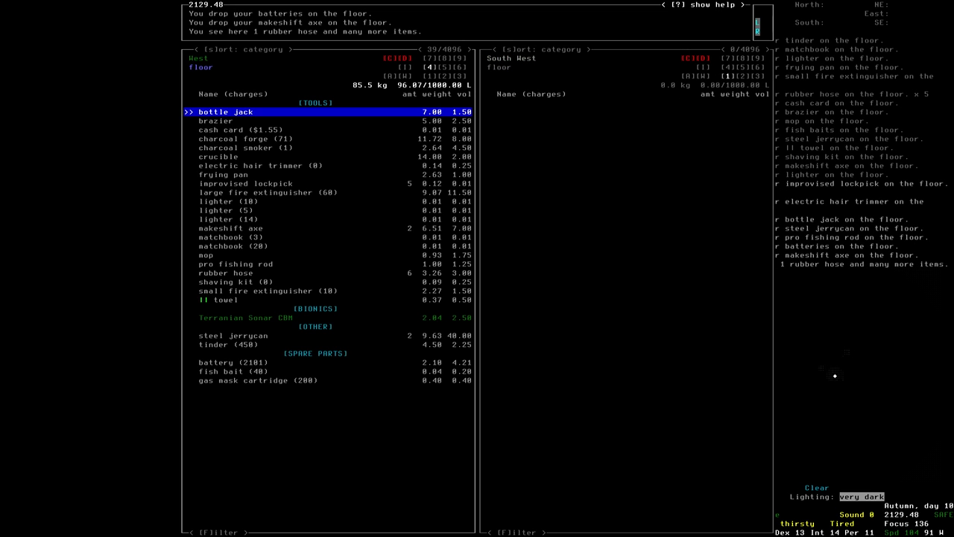
key(Tab)
key(6)
key(Tab)
key(Escape)
key(comma)
- Make two failed attempts to grab and drag the still-loaded locker
key(KP_4)
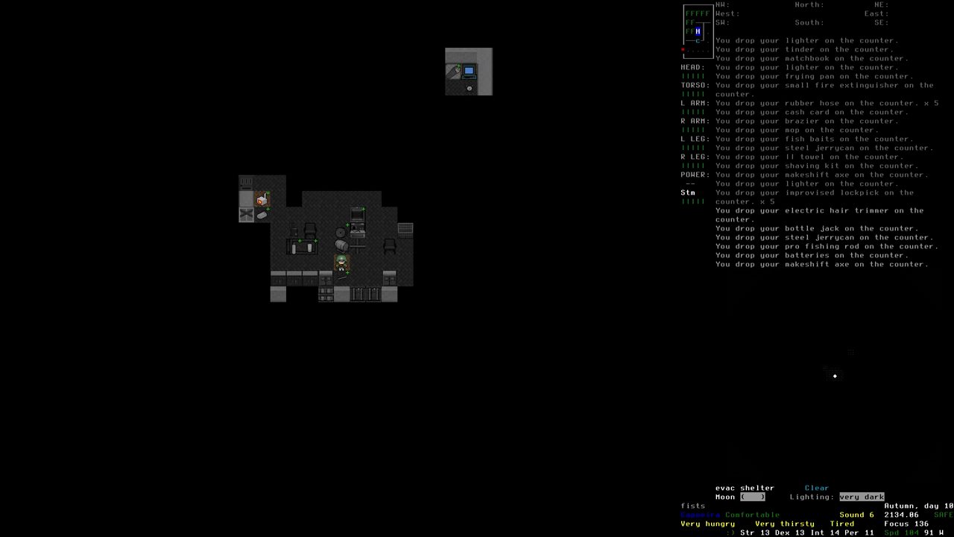
key(G)
key(KP_2)
key(KP_4)
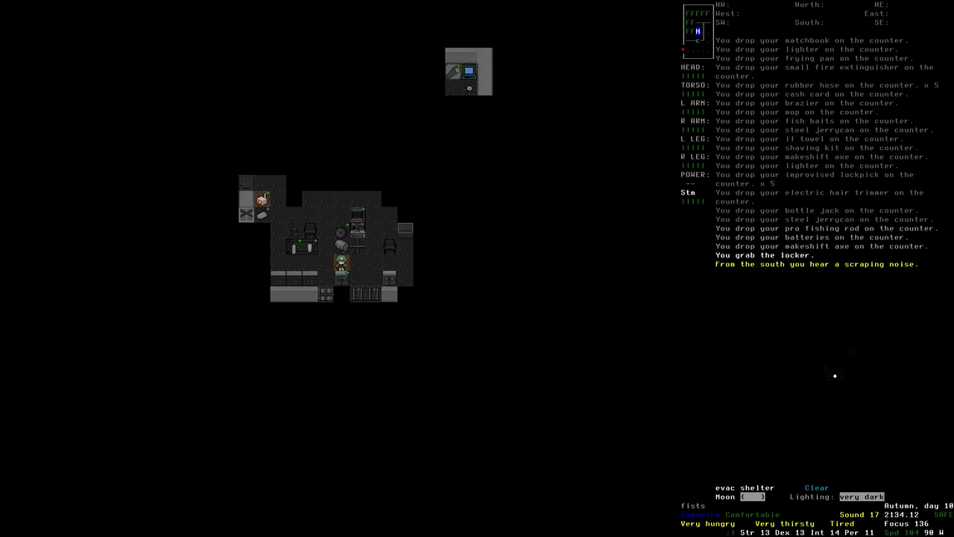
key(KP_4)
key(KP_4)
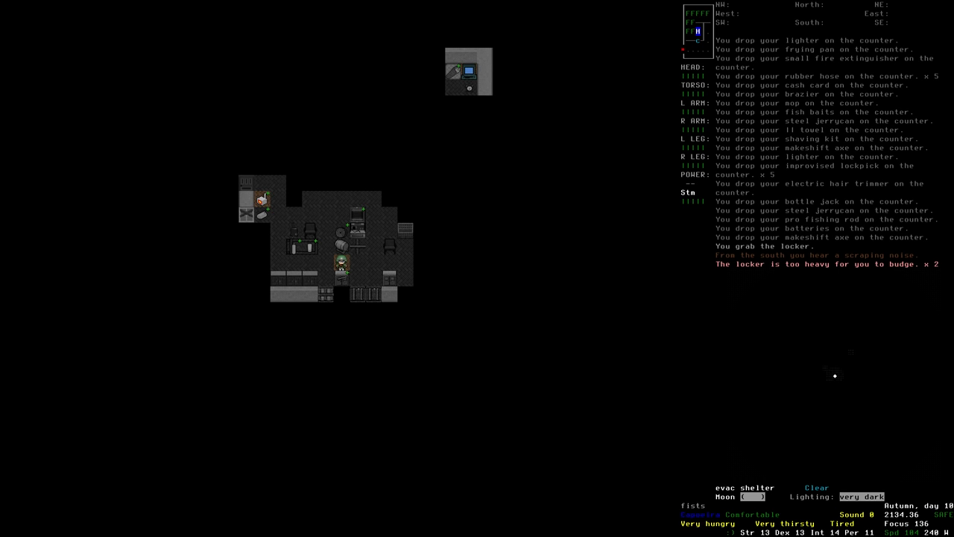
key(G)
key(KP_4)
key(G)
key(KP_6)
key(KP_4)
key(G)
- Check the floor items, then empty everything from the southwest locker onto the floor
key(KP_2)
key(g)
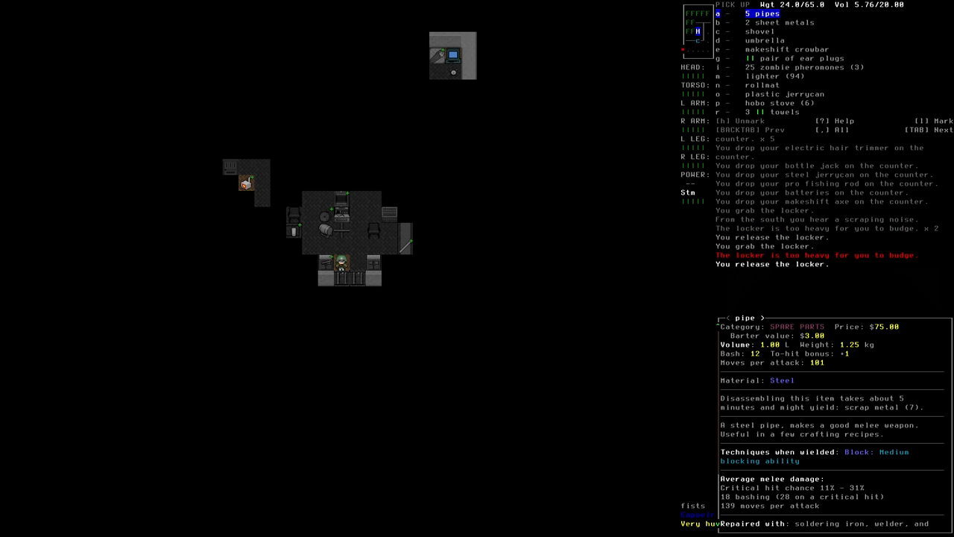
key(Escape)
key(KP_8)
key(slash)
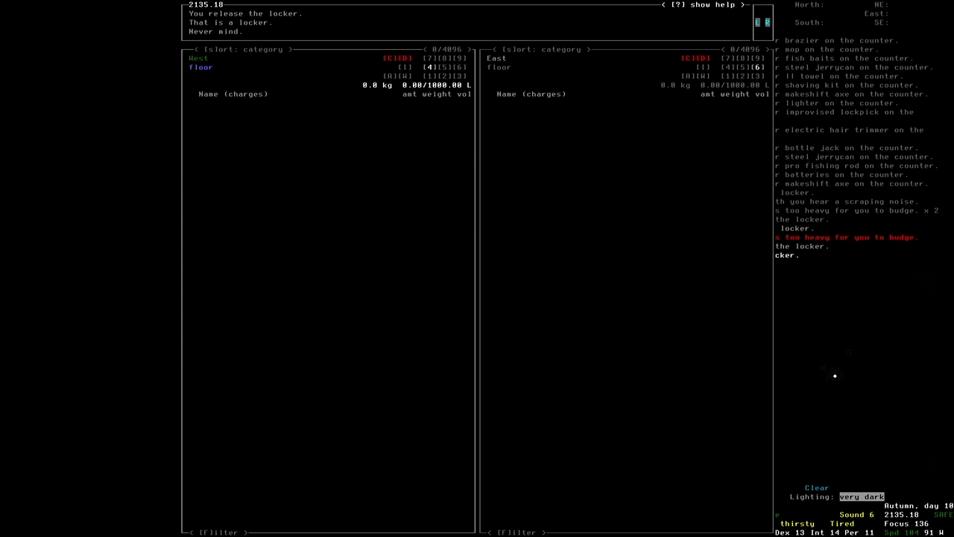
key(1)
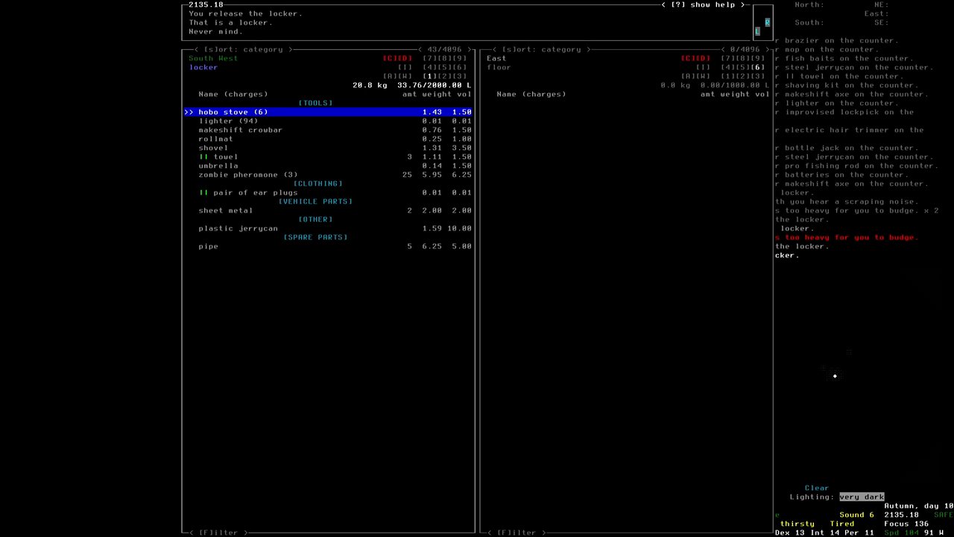
key(comma)
- Grab the empty locker and pull it south and east into its new spot
key(G)
key(KP_1)
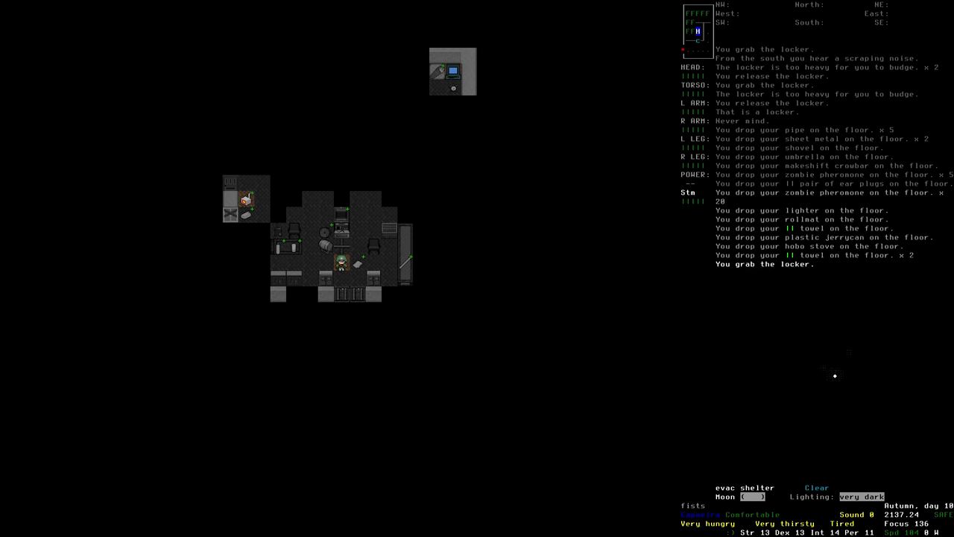
key(KP_2)
key(KP_3)
key(G)
key(KP_1)
key(G)
key(KP_4)
key(KP_6)
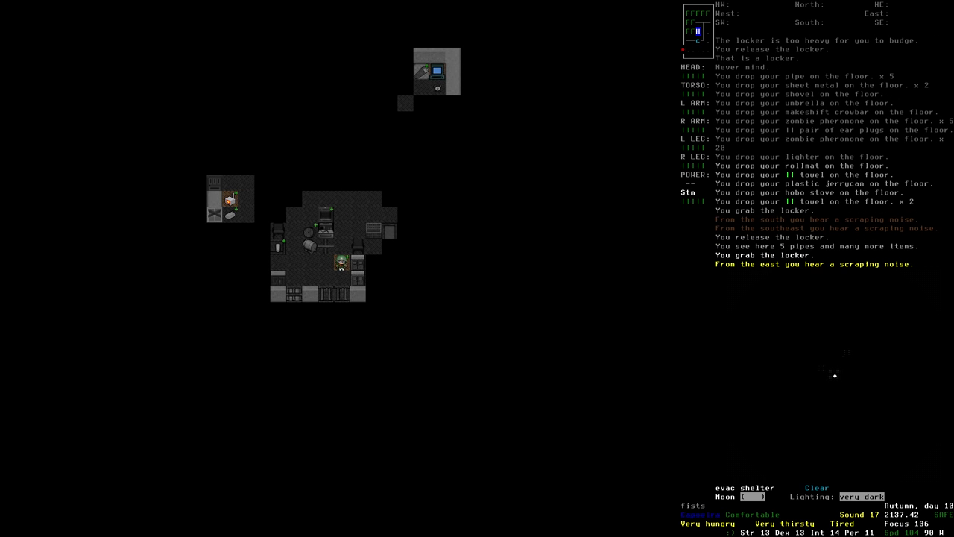
key(KP_6)
key(KP_7)
key(G)
- Refill the moved locker with the counter's tools and the floor gear via advanced inventory
key(slash)
key(Tab)
key(Tab)
key(Tab)
key(Tab)
key(Tab)
key(2)
key(Tab)
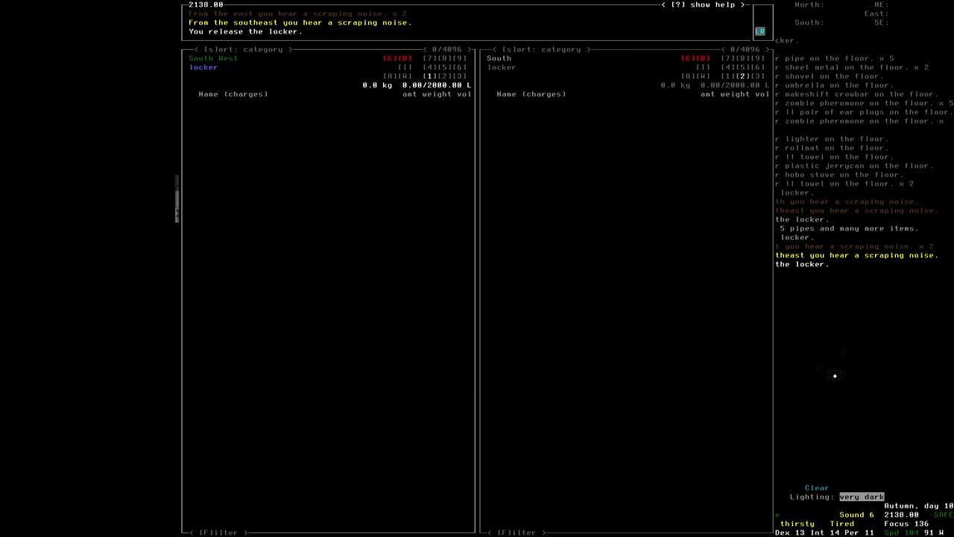
key(6)
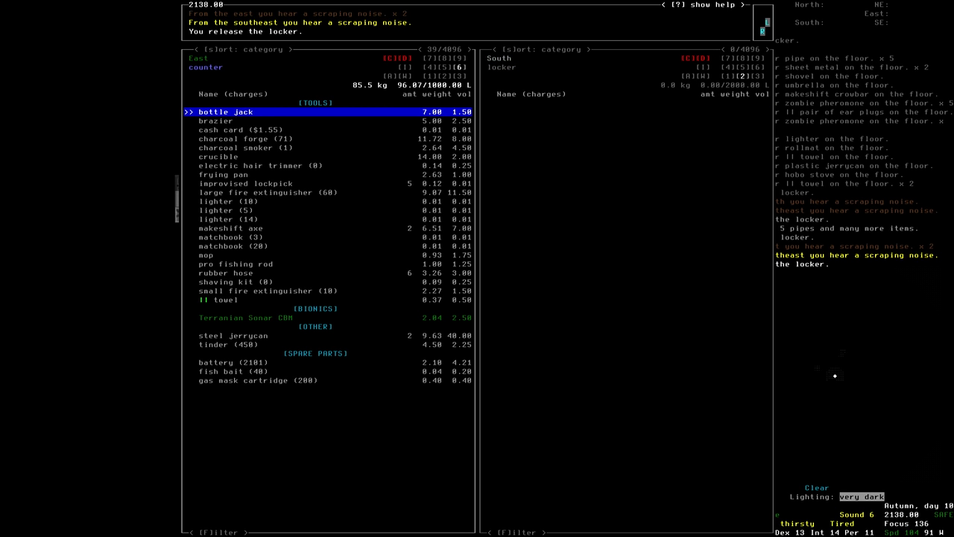
key(comma)
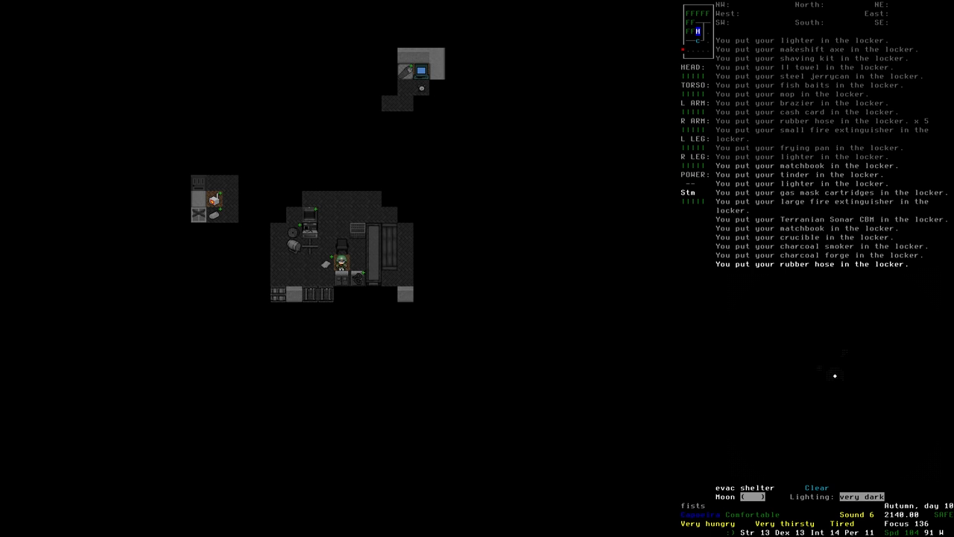
key(slash)
key(4)
key(Tab)
key(Tab)
key(comma)
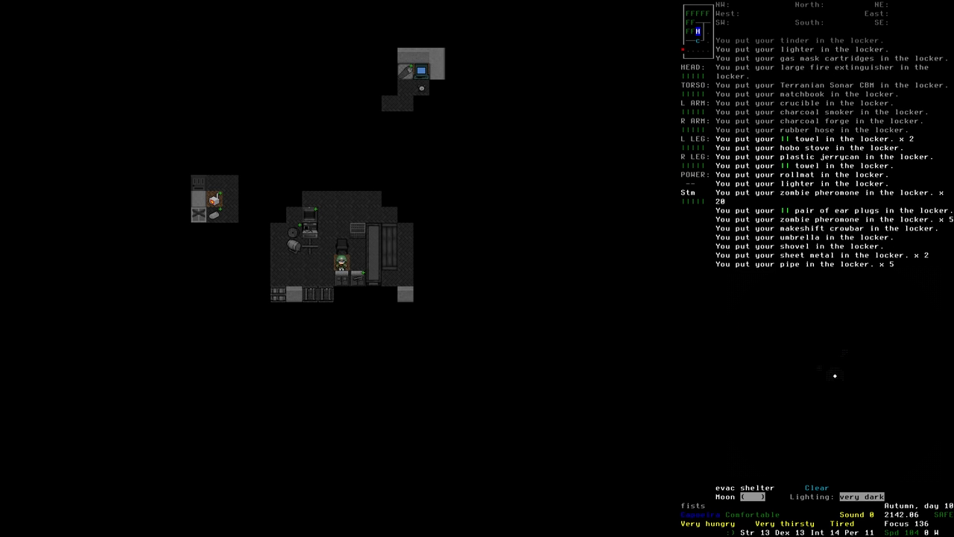
- Pick up the five pipes and two sheet metals from the locker
key(g)
key(Down)
key(Up)
key(Right)
key(Down)
key(Right)
key(Return)
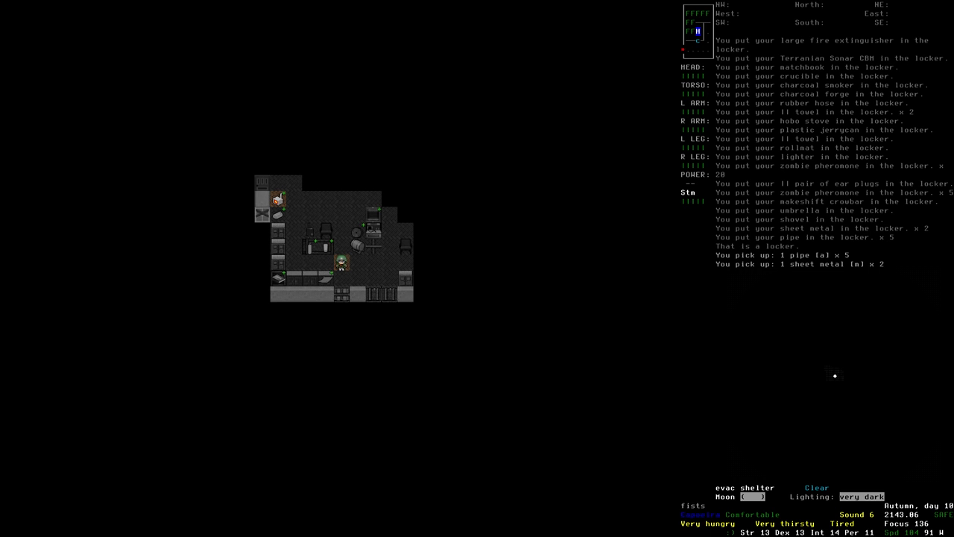
- Multidrop the pipes and sheet metal onto the cupboard, then head east toward the vehicle
key(Left)
key(Right)
key(D)
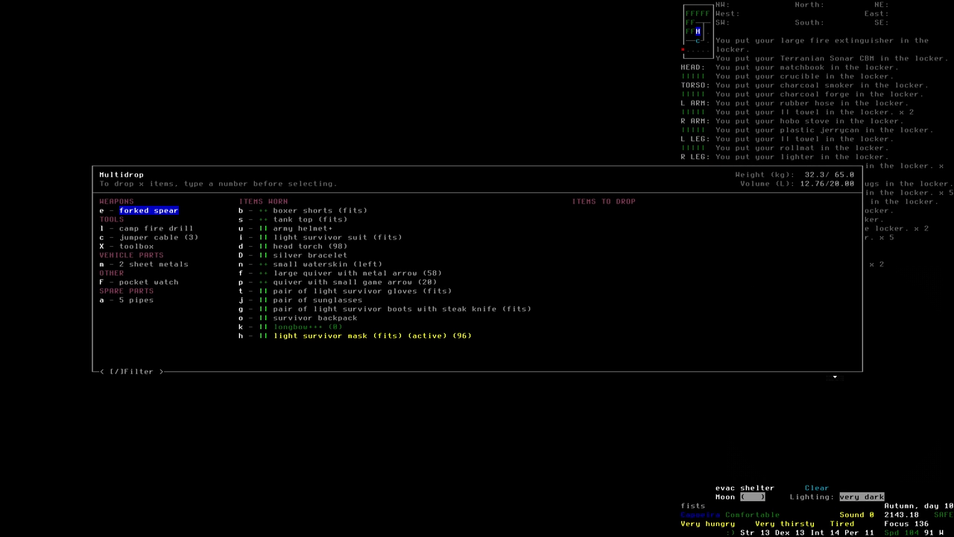
key(a)
key(Up)
key(Up)
key(Right)
key(Return)
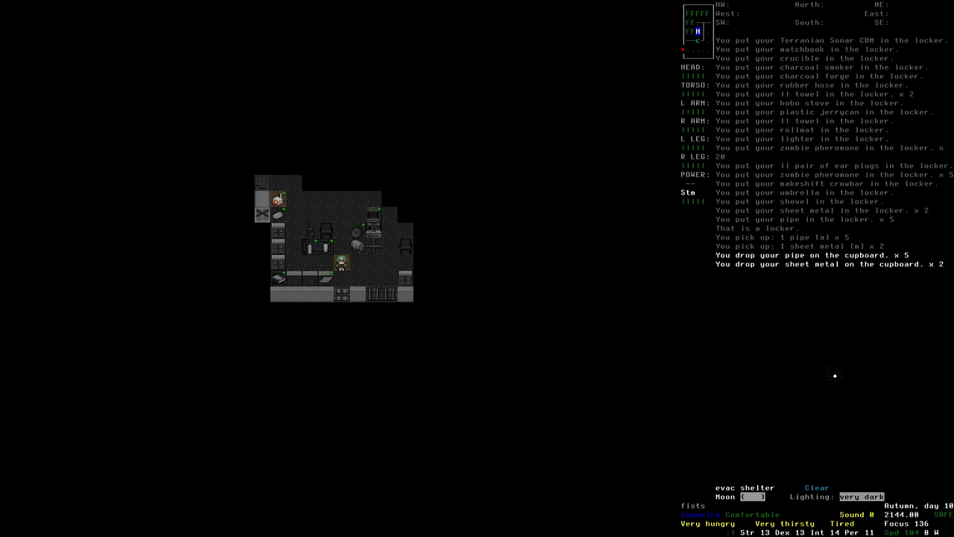
key(Right)
key(Right)
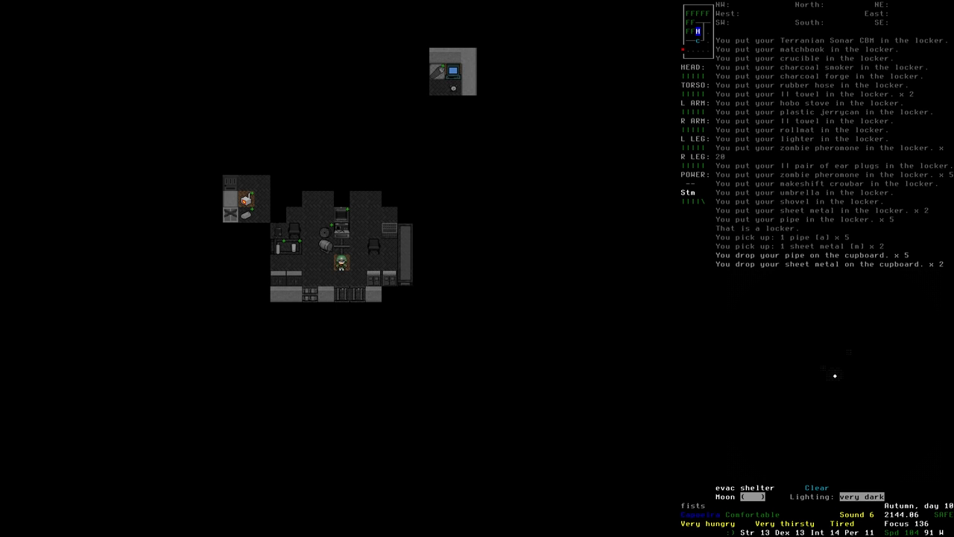
- Remove the 18% car battery and then the wooden frame from the Work Units
key(e)
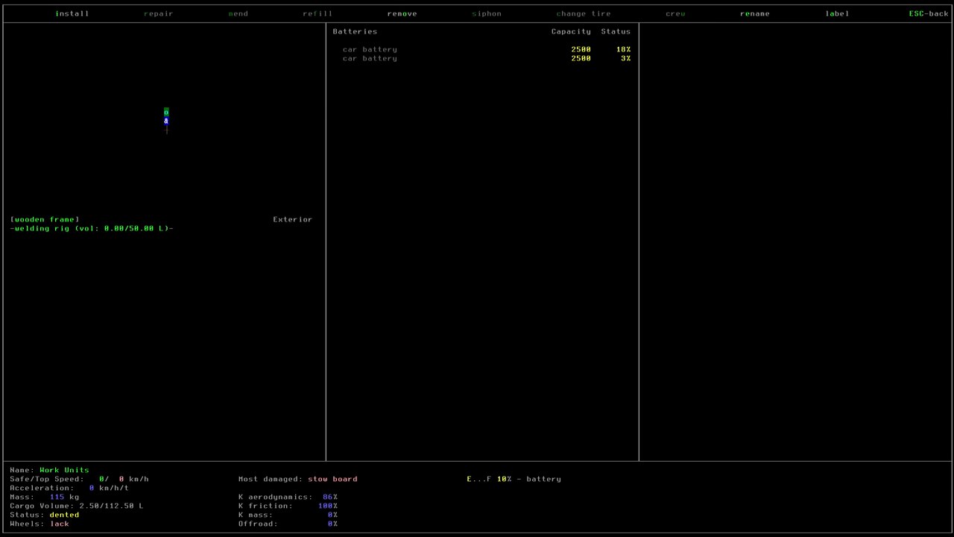
key(o)
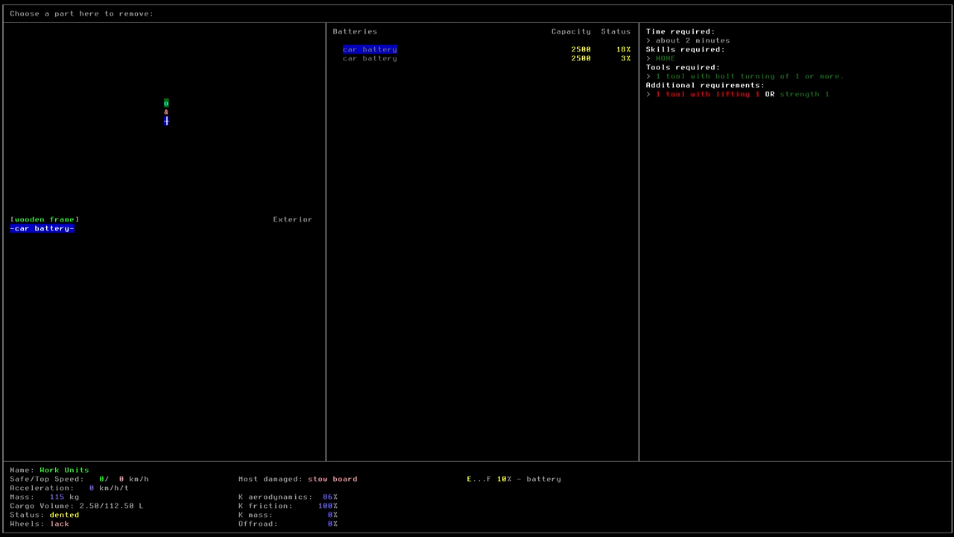
key(Return)
key(Escape)
key(e)
key(Down)
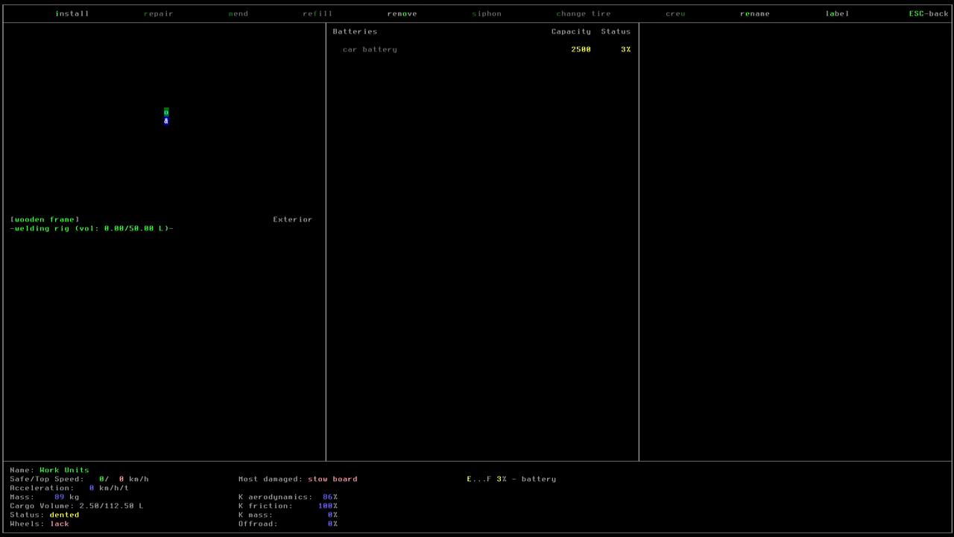
key(o)
key(Return)
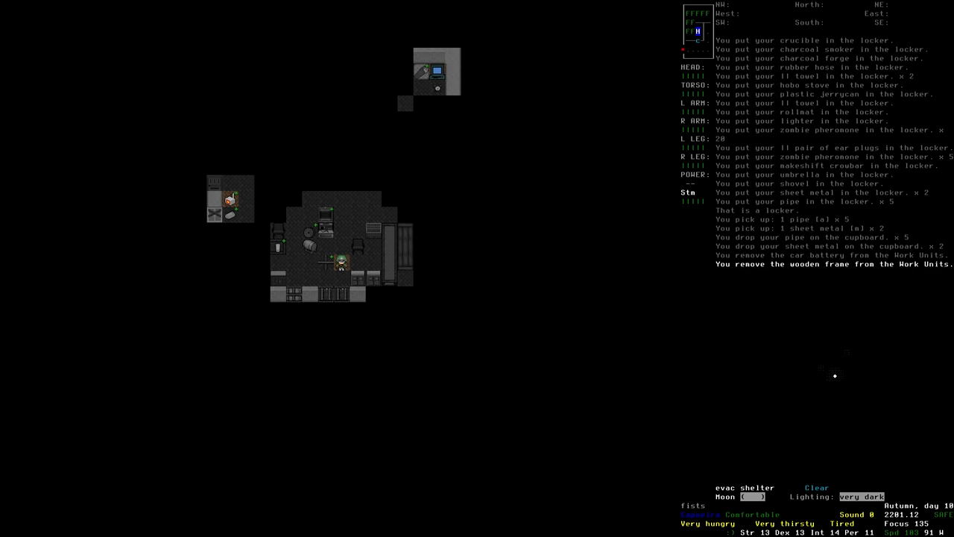
- Grab the Work Units, pull it northwest to a new spot, let go and examine it
key(Up)
key(G)
key(Up)
key(Down)
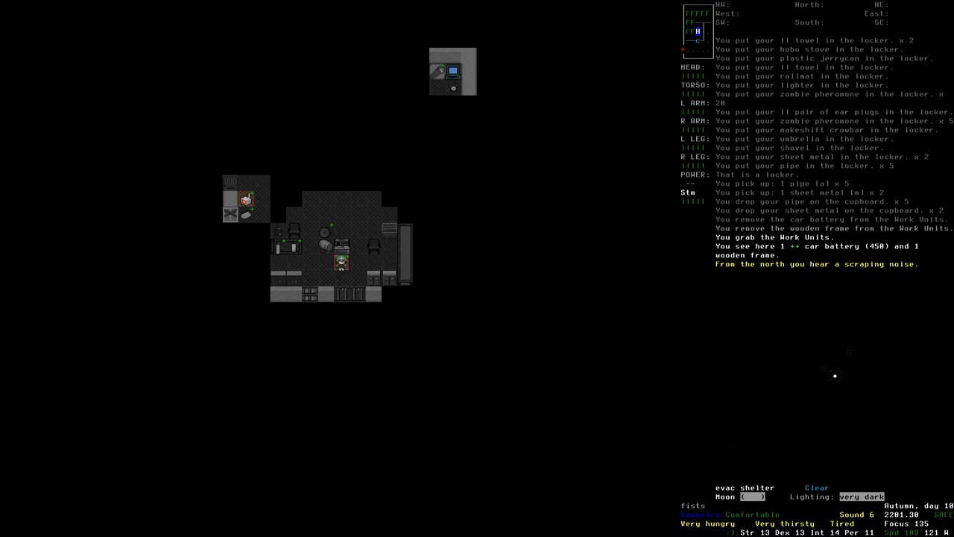
key(Left)
key(Down)
key(7)
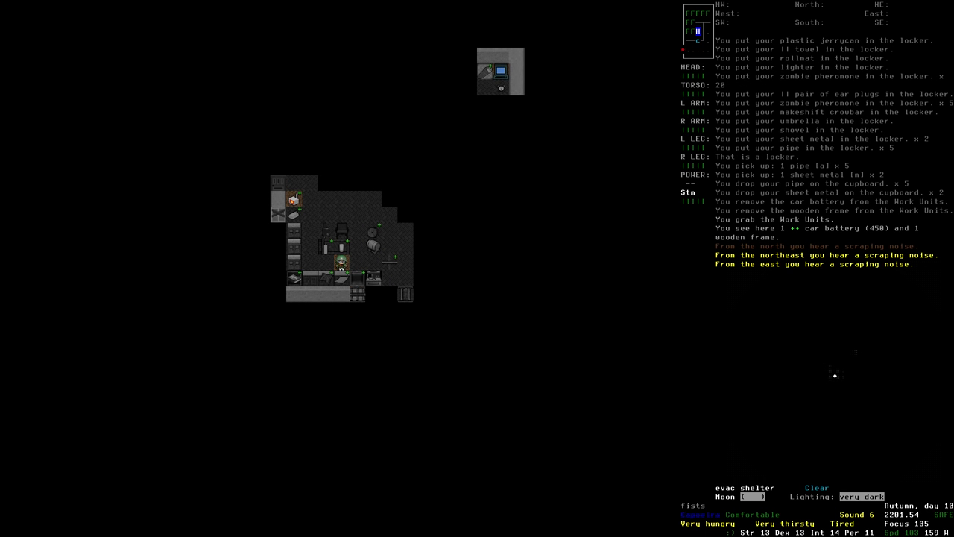
key(G)
key(Right)
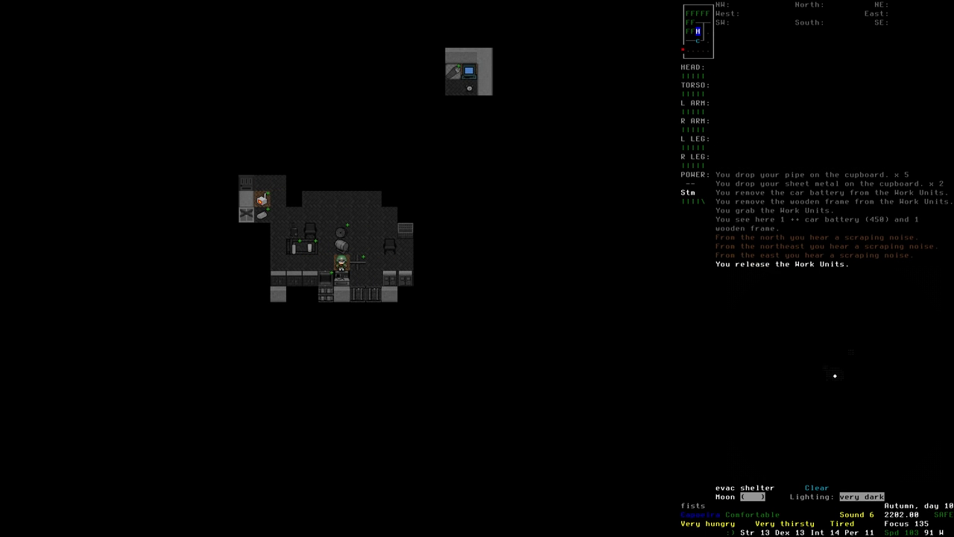
key(e)
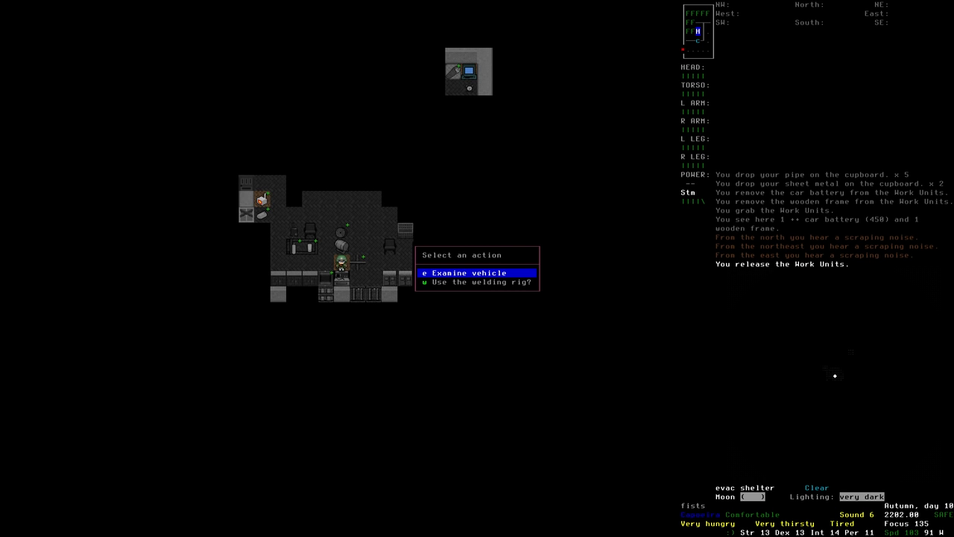
- Install a second car battery into the Work Units frame
key(e)
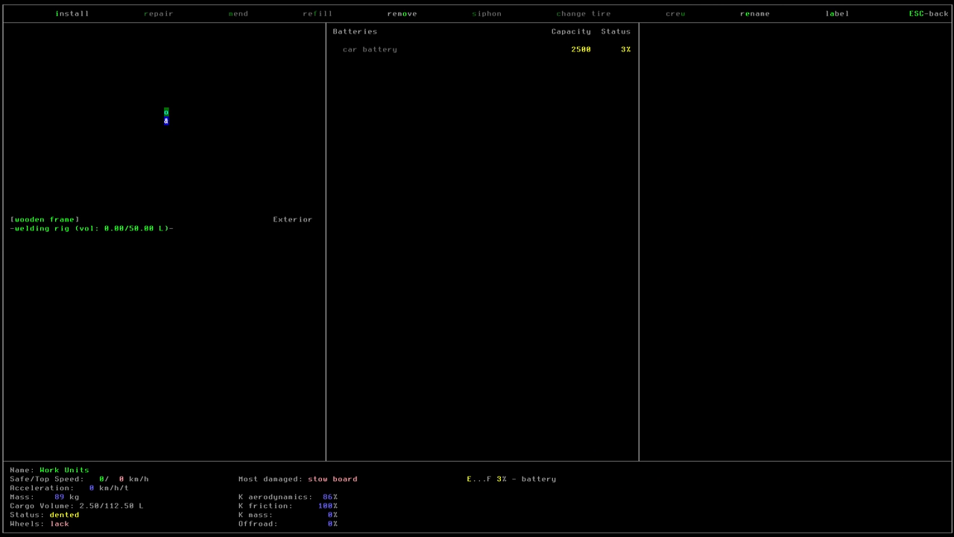
key(Down)
key(Up)
key(i)
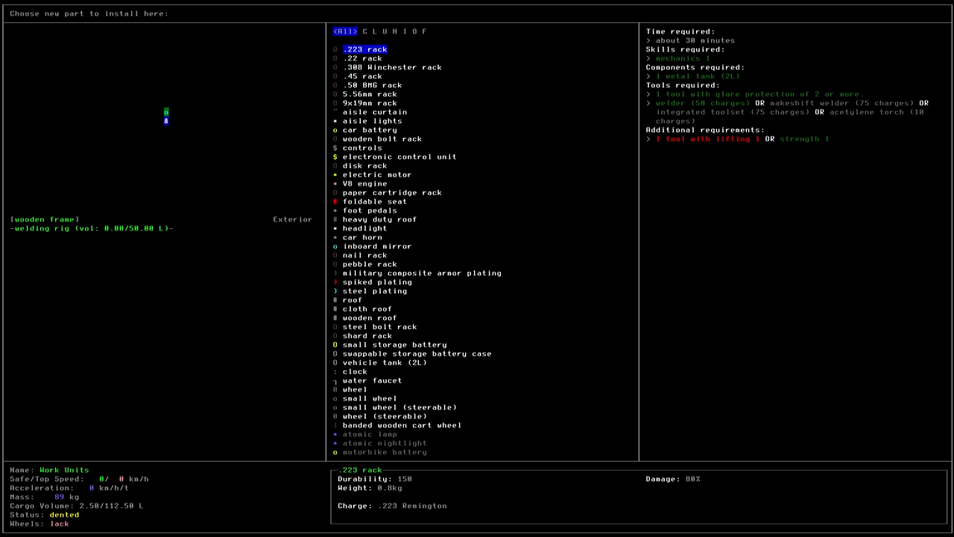
key(Down)
key(Down)
key(Down)
key(Down)
key(Return)
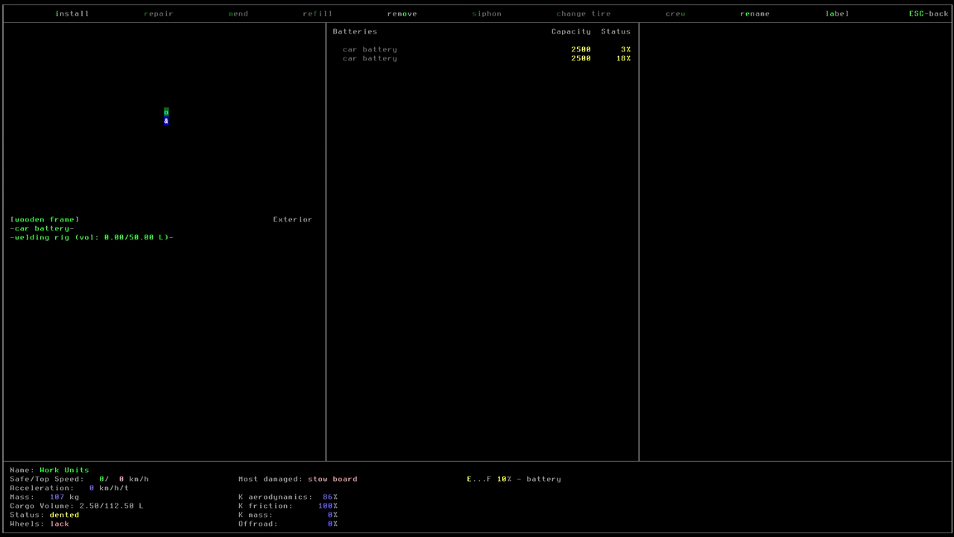
key(Return)
- Pick up the loose wooden frame, step aside and drop it on the floor
key(x)
key(Return)
key(g)
key(Return)
key(Return)
key(Up)
key(D)
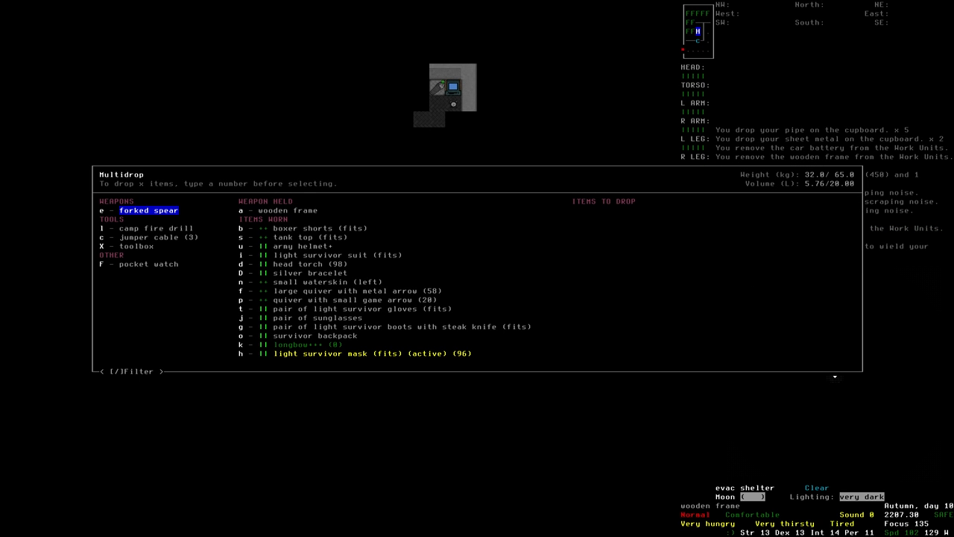
key(Up)
key(Up)
key(Up)
key(Up)
key(Right)
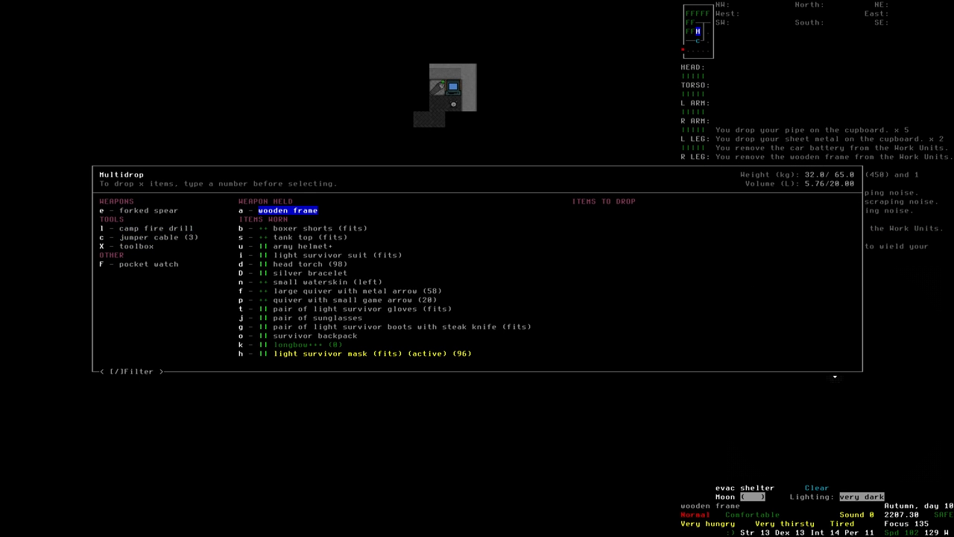
key(Return)
key(Return)
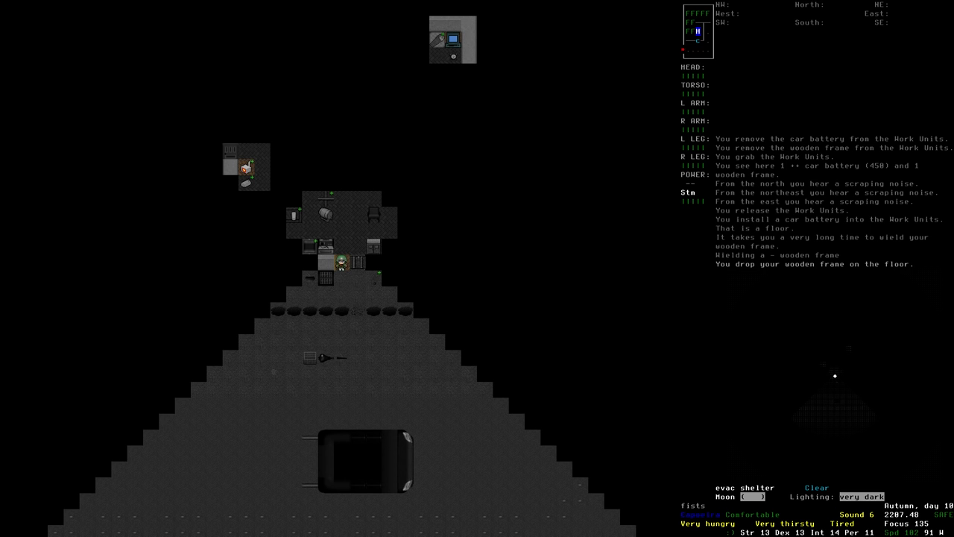
- Use the jumper cable to link the Work Units' electrics to the Portable Generator
key(a)
key(Down)
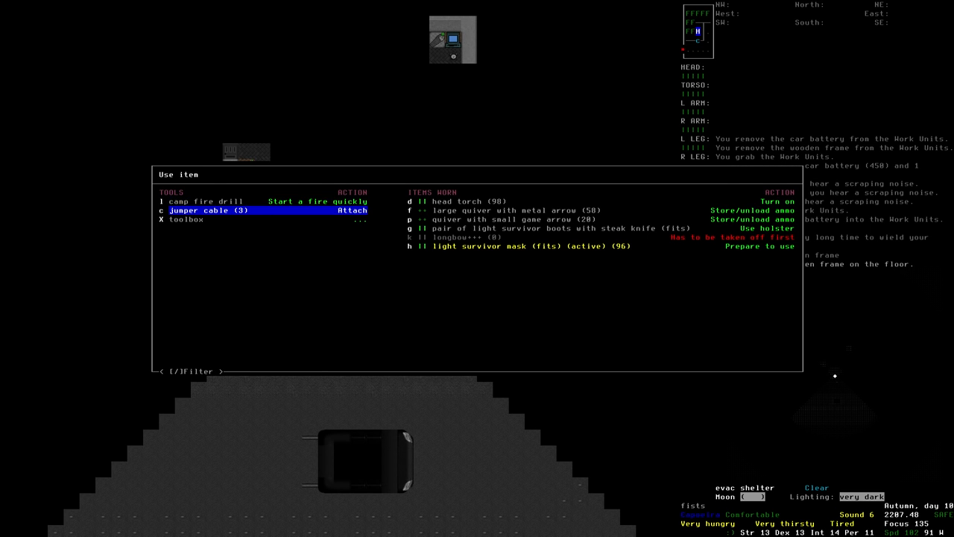
key(Return)
key(Escape)
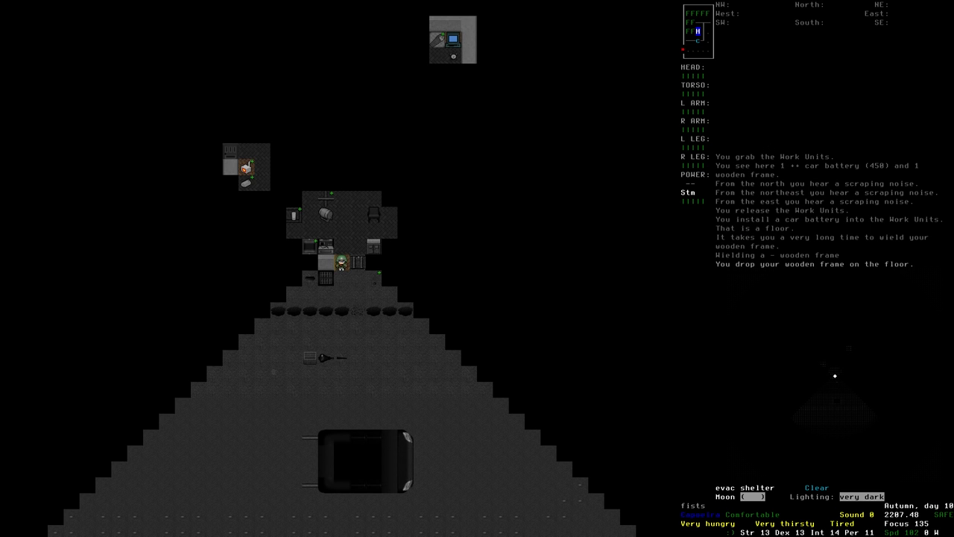
key(a)
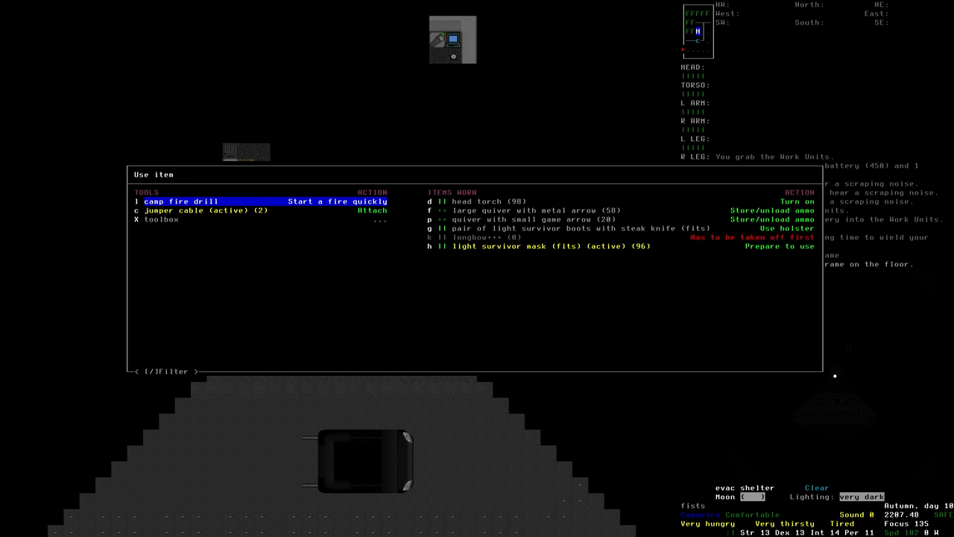
key(Down)
key(Return)
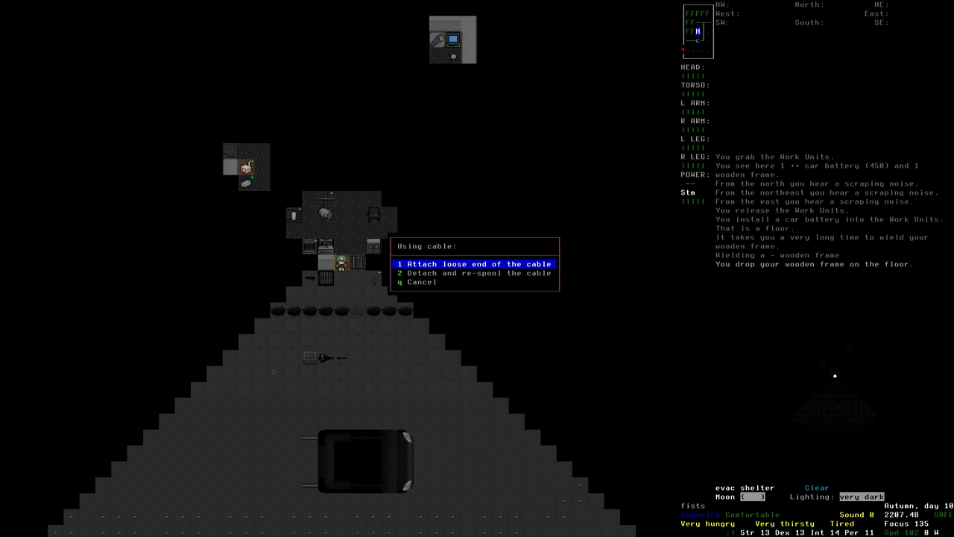
key(Return)
key(Up)
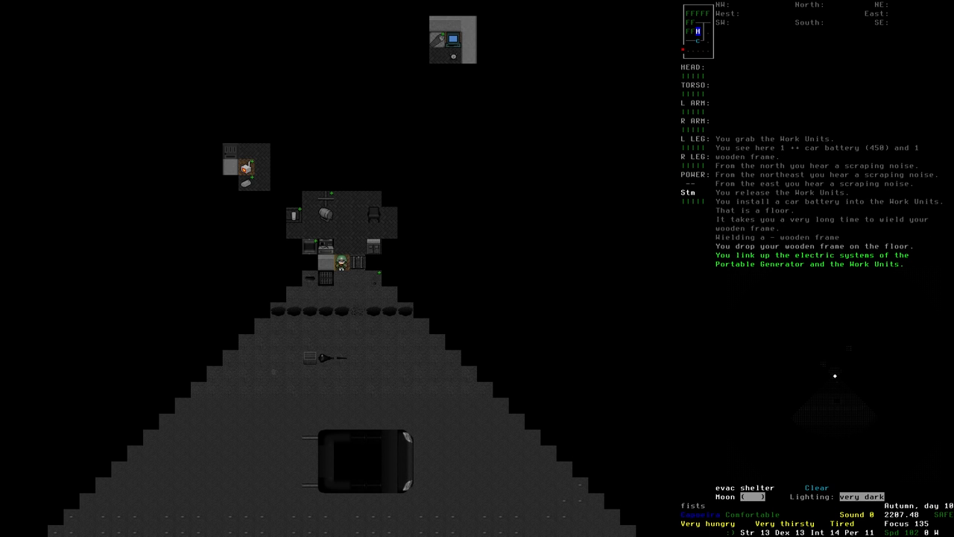
key(Up)
key(Up)
- Check the inventory, then walk south out of the shelter toward the generator
key(i)
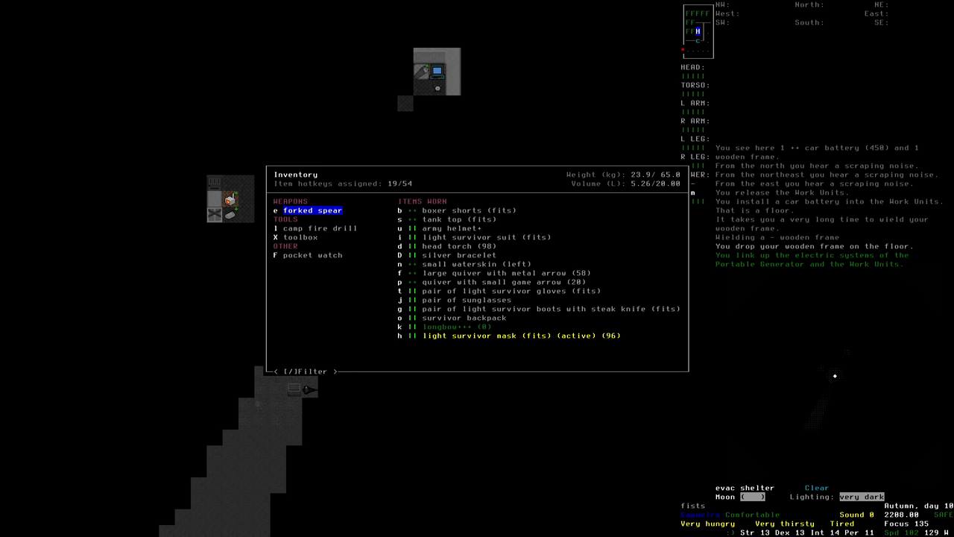
key(Escape)
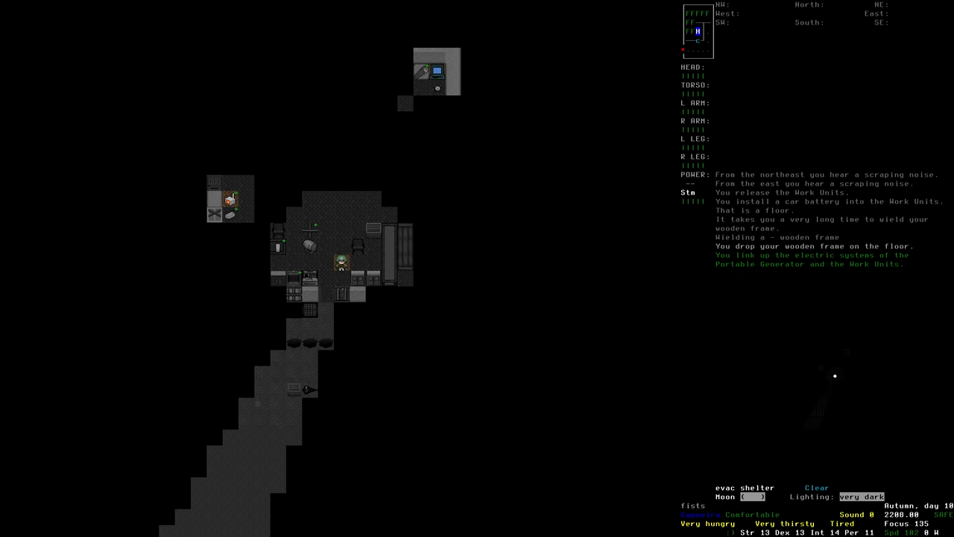
key(Down)
key(Down)
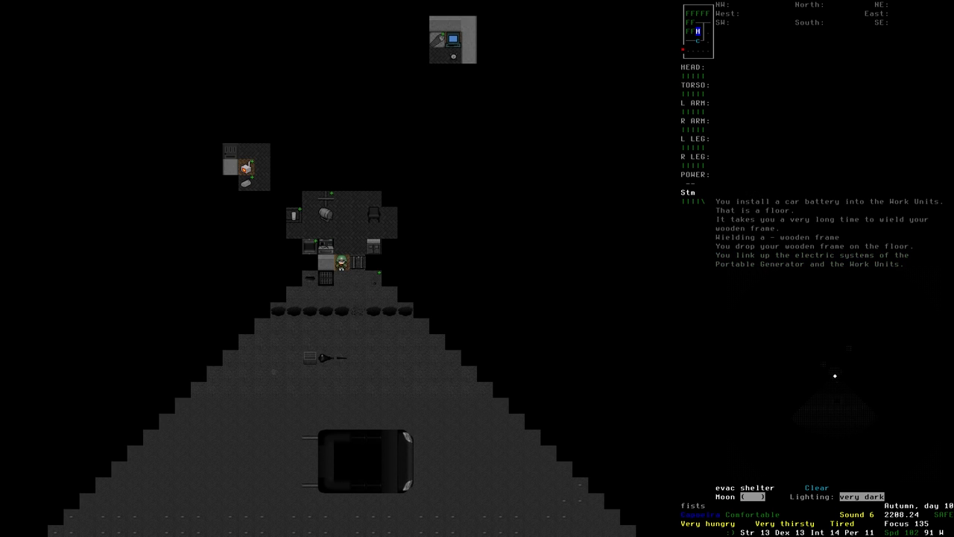
key(Down)
key(Down)
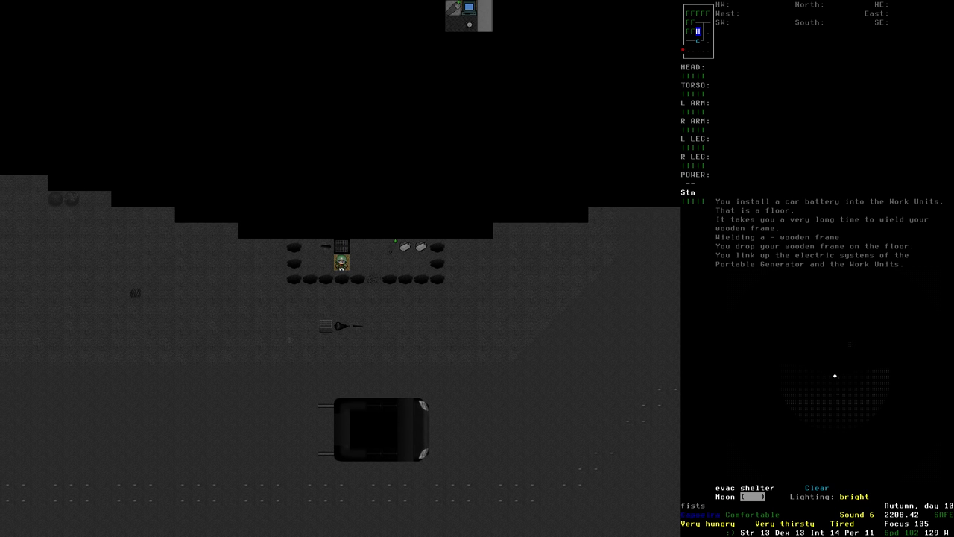
key(5)
key(Right)
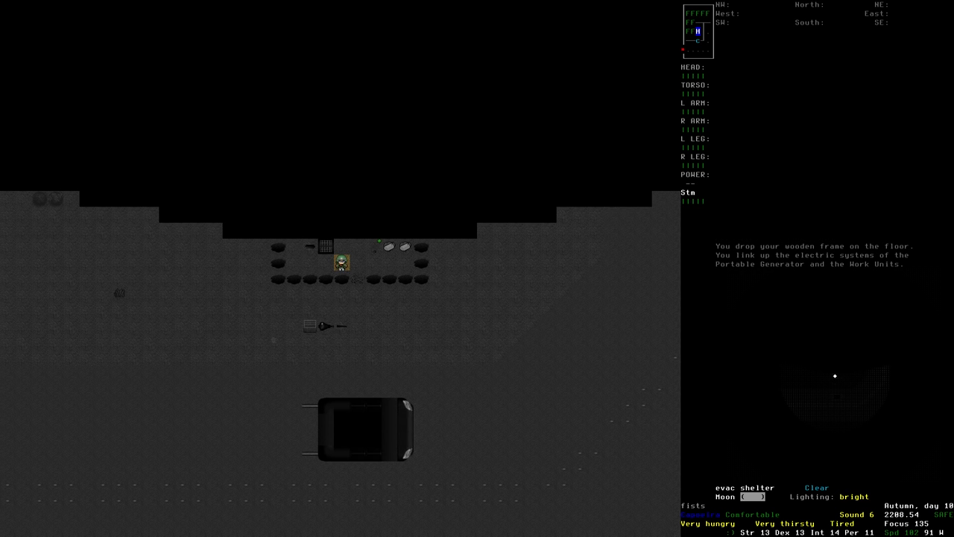
key(Up)
- Examine the Portable Generator and start its engine from the vehicle controls
key(e)
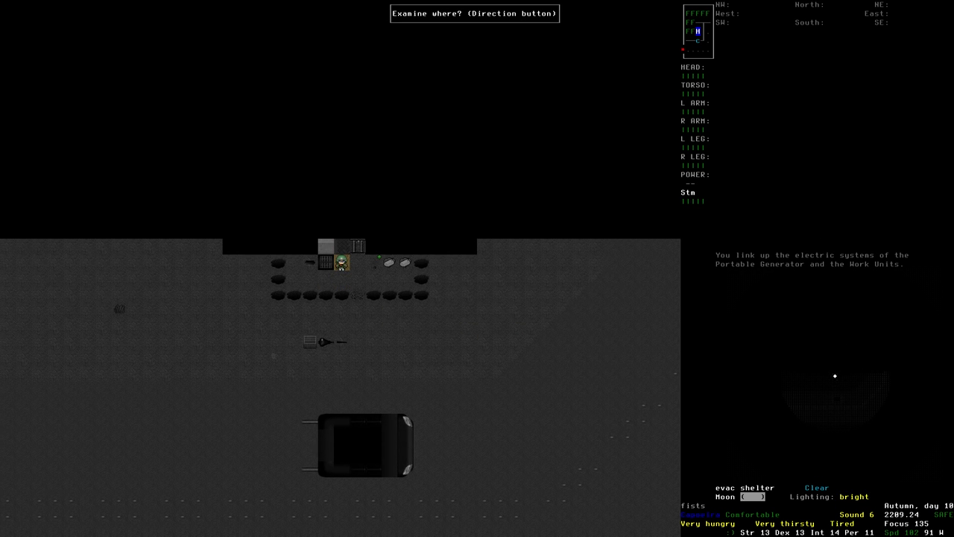
key(Left)
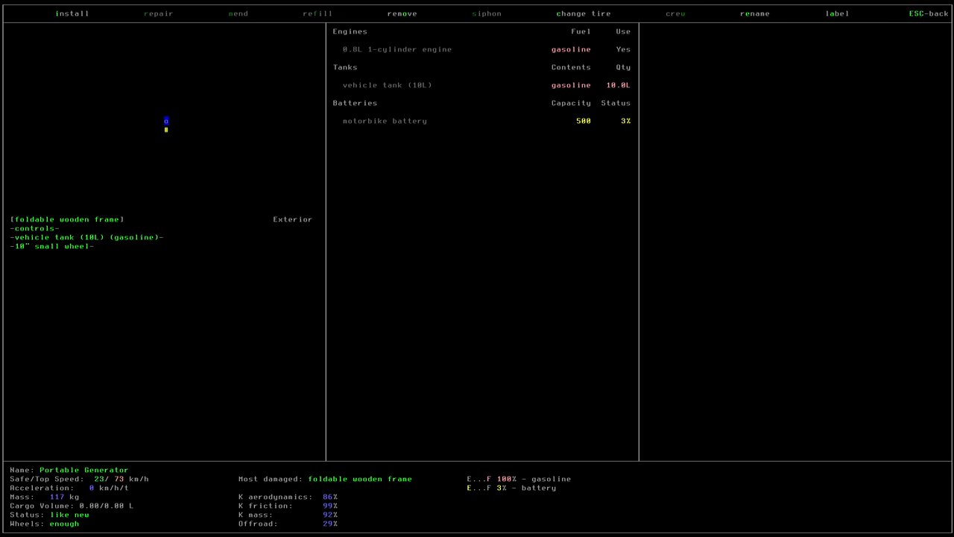
key(Escape)
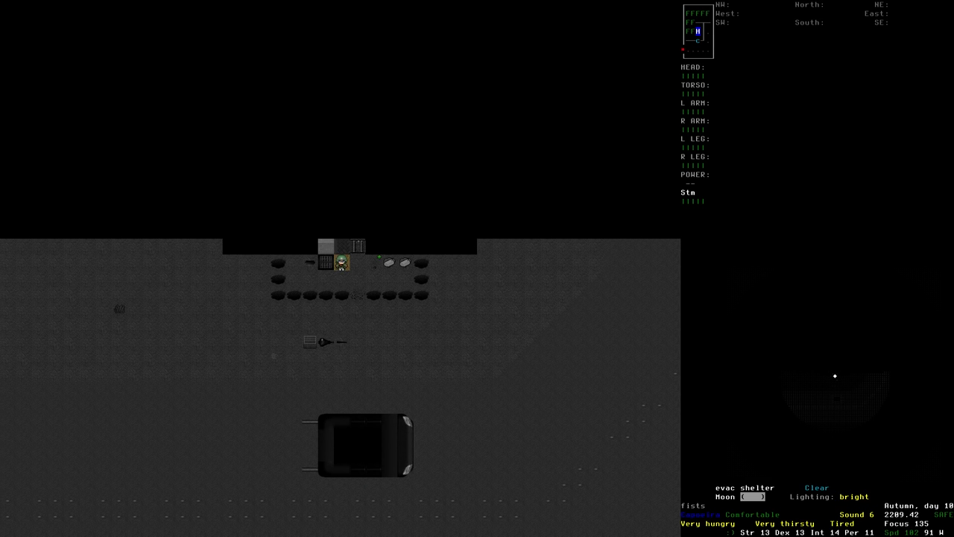
key(1)
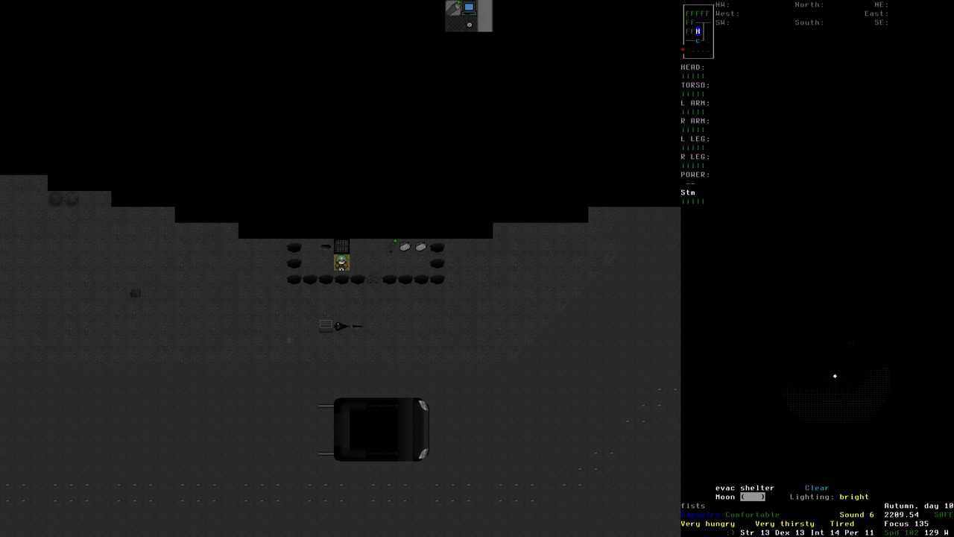
key(asciicircum)
key(5)
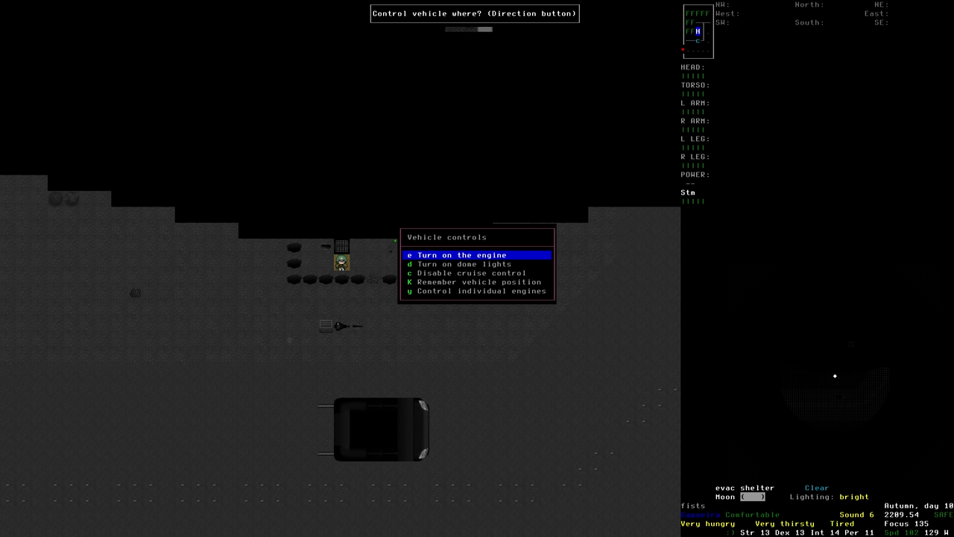
key(Down)
key(Down)
key(Down)
key(Down)
key(Up)
key(Up)
key(Up)
key(Up)
key(Return)
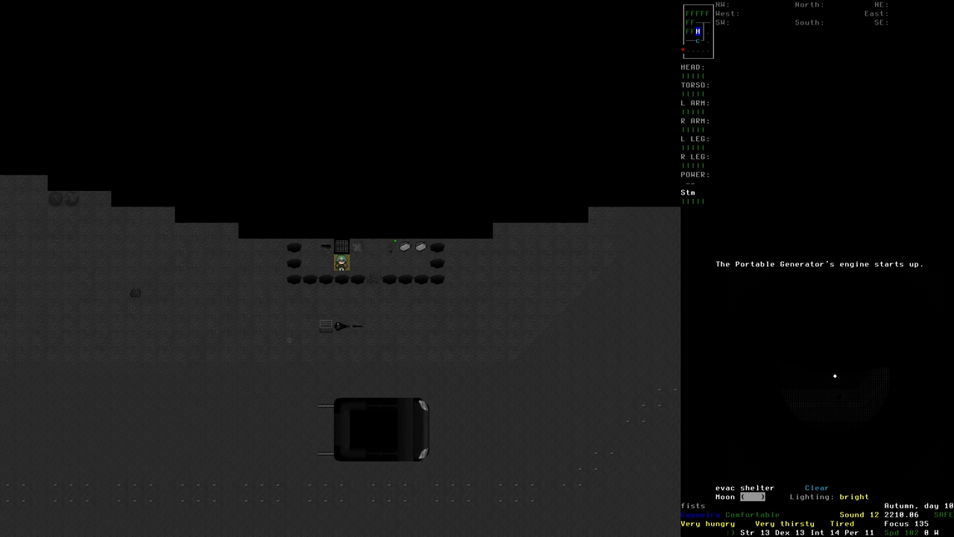
- Recheck the generator's battery charge several times while letting turns pass
key(Right)
key(Right)
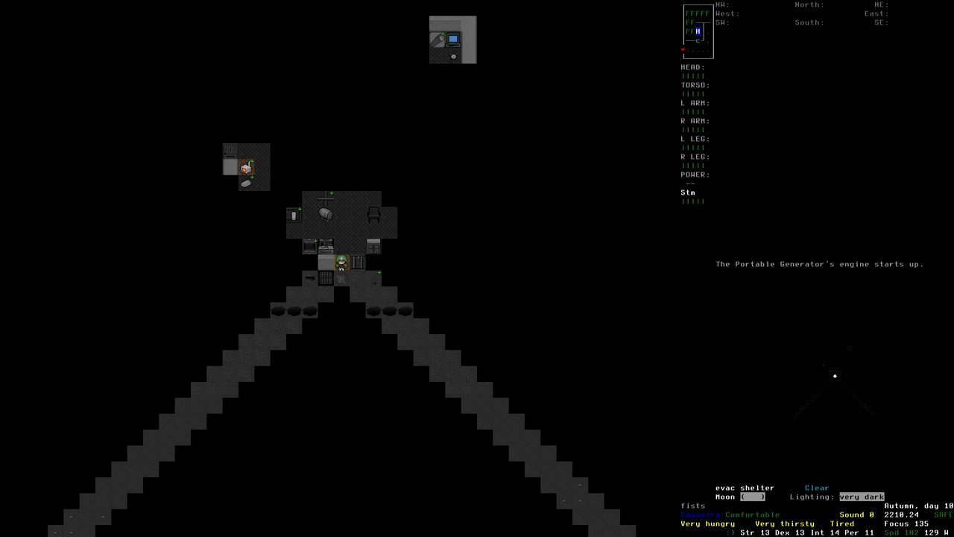
key(e)
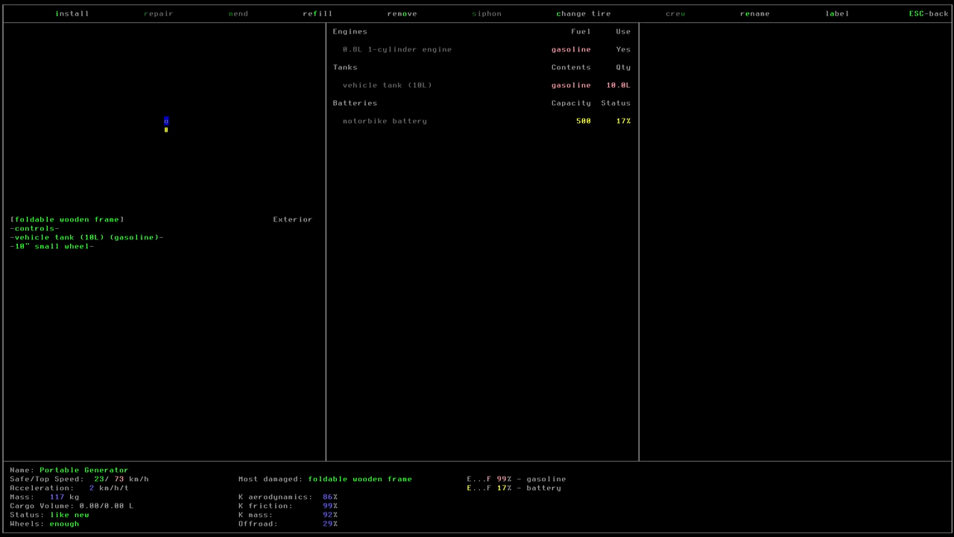
key(Escape)
key(5)
key(5)
key(e)
key(Escape)
key(5)
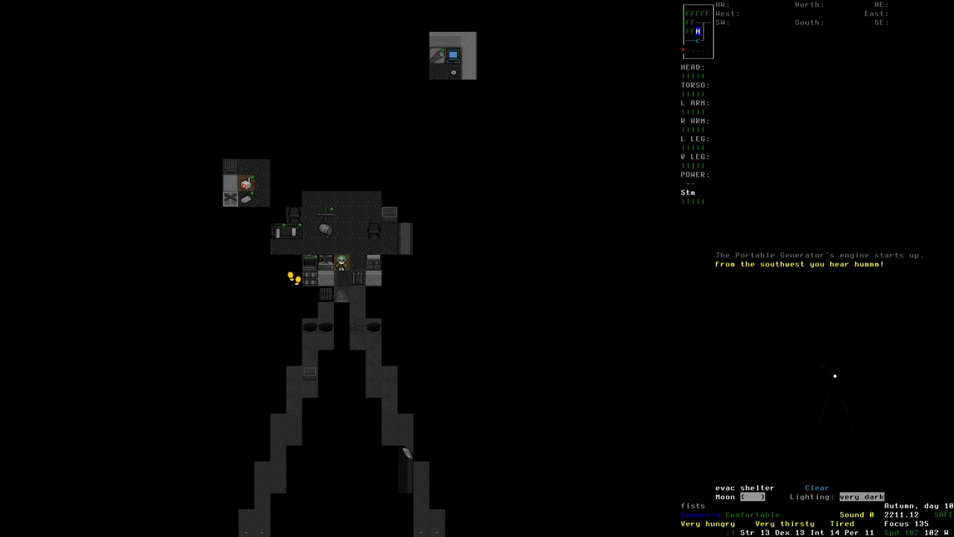
key(5)
key(5)
key(8)
key(8)
key(8)
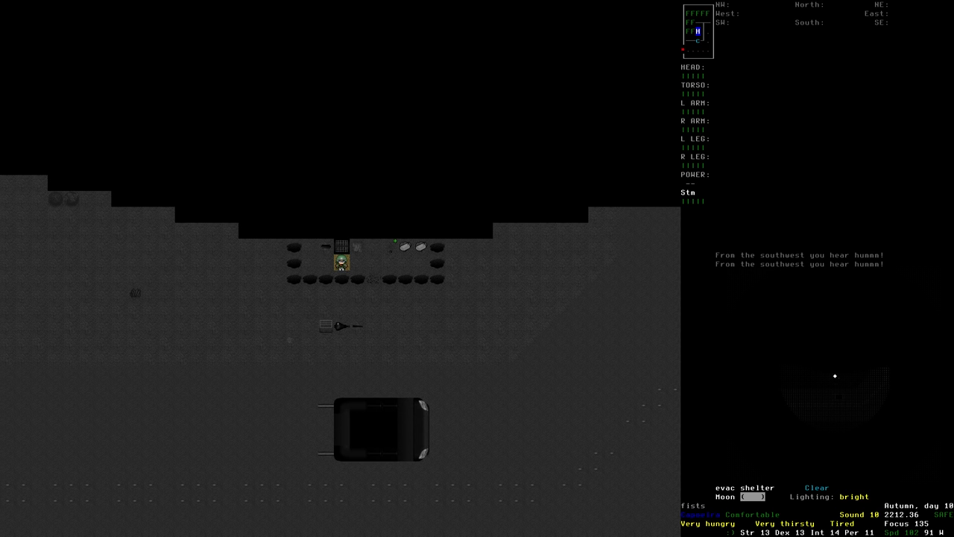
key(e)
key(Escape)
- Enter the shelter, see the Work Units battery at 8%, wait, and see it reach 48%
key(Up)
key(Up)
key(Up)
key(Up)
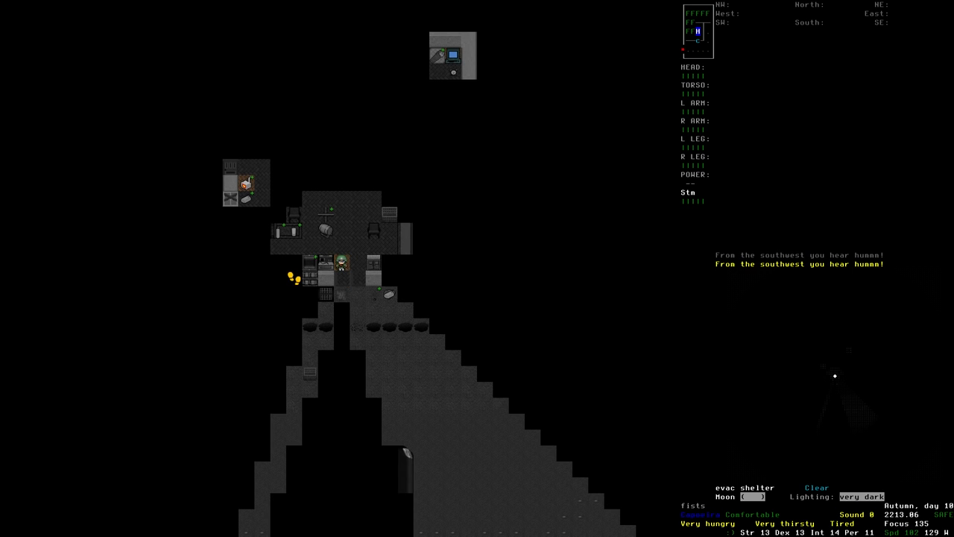
key(e)
key(Return)
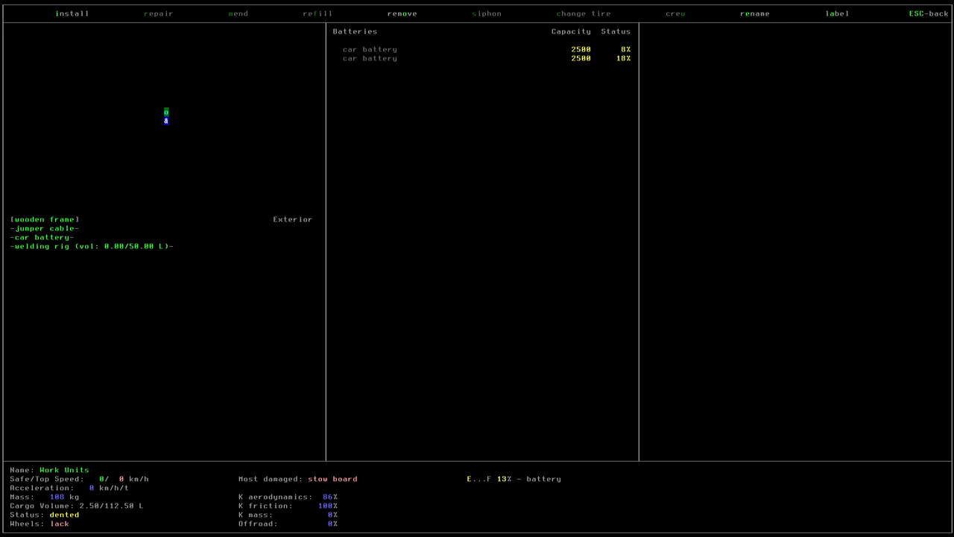
key(Escape)
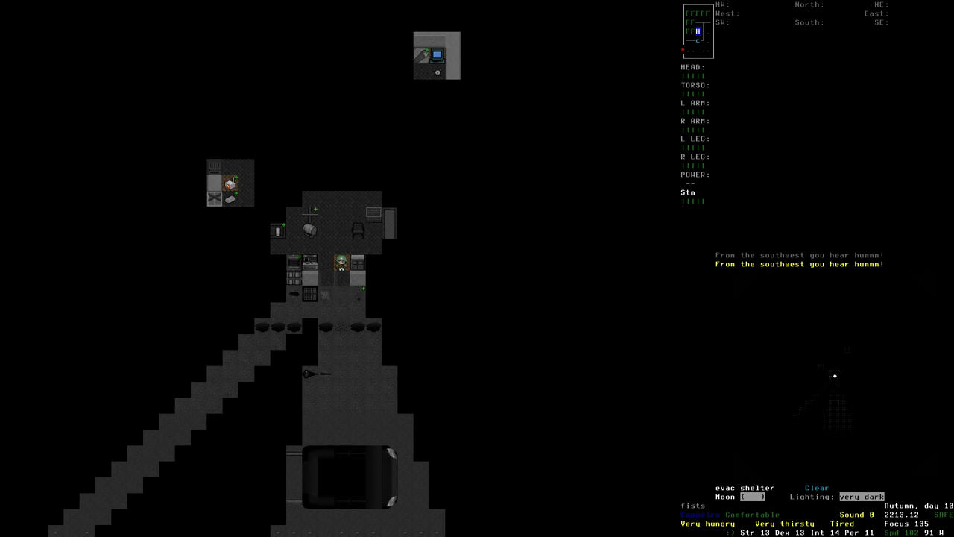
key(|)
key(Return)
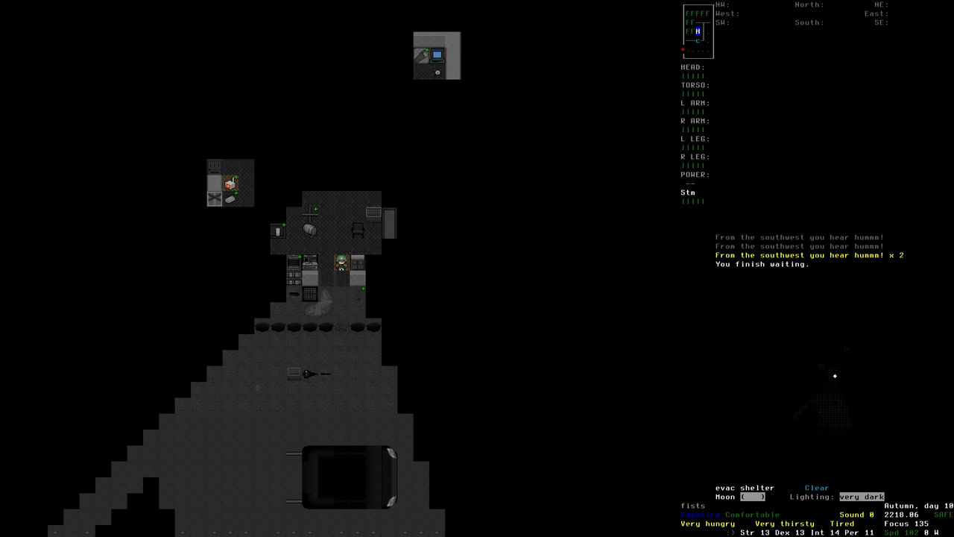
key(e)
key(Down)
key(Return)
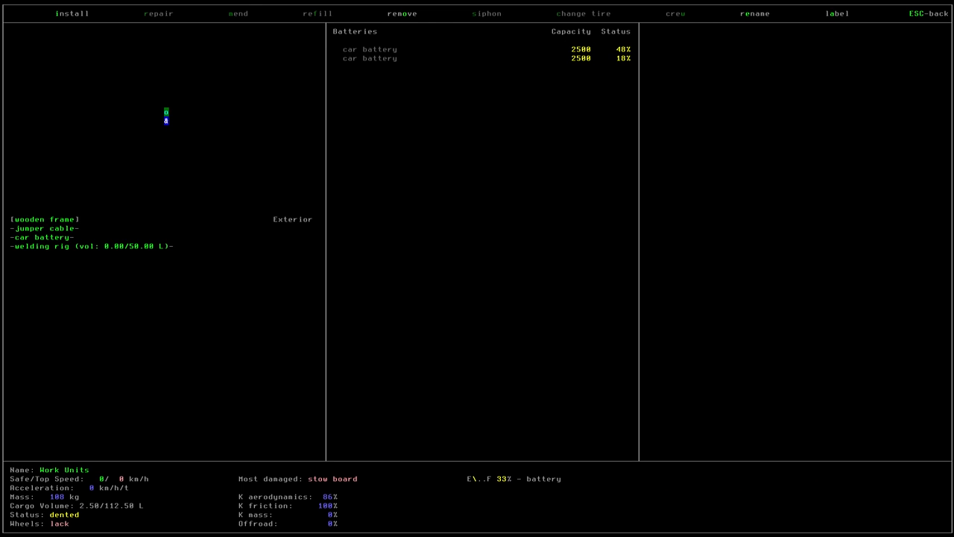
key(Escape)
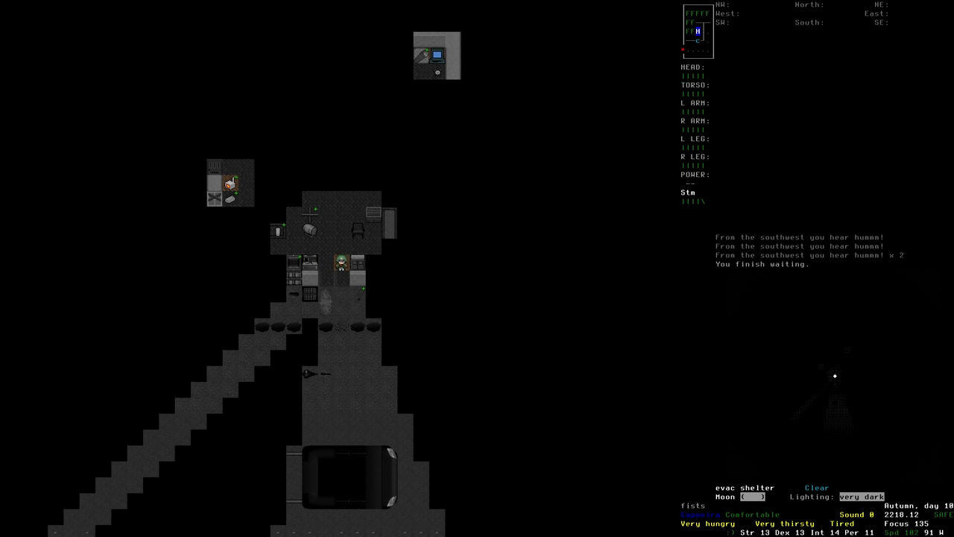
- Walk south to the road beside the Electric Car
key(Down)
key(Down)
key(Down)
key(Down)
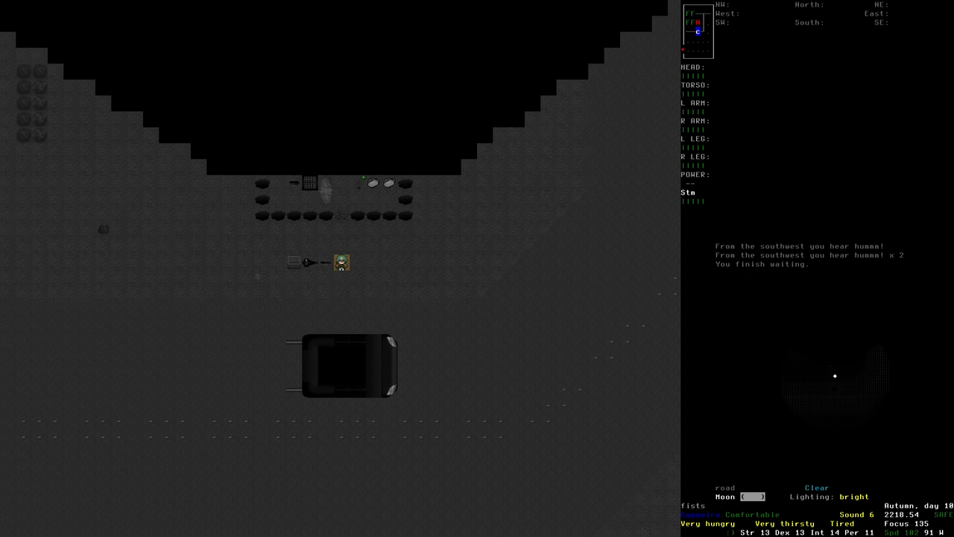
key(Down)
key(Down)
key(Down)
key(Down)
key(Down)
- Remove two frames from the Electric Car
key(e)
key(Down)
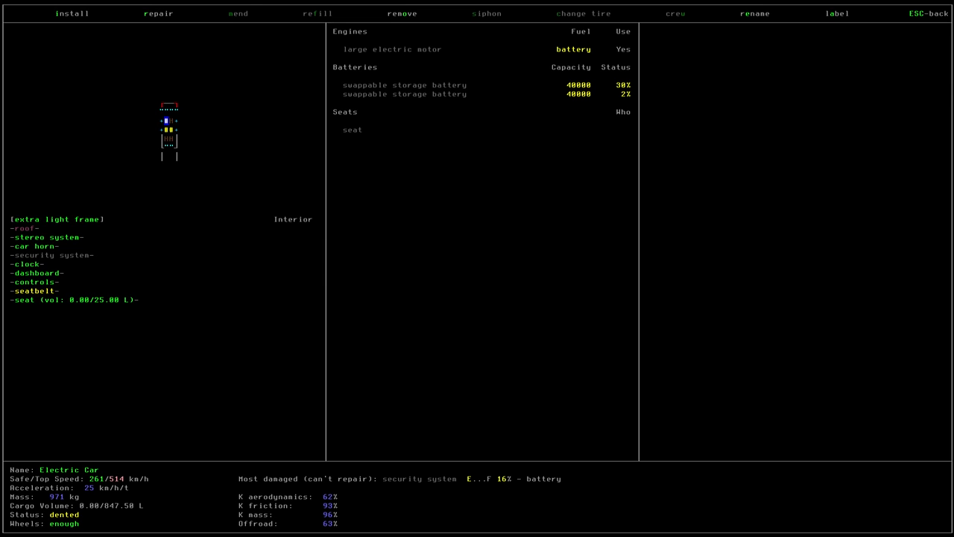
key(Down)
key(Down)
key(Down)
key(Down)
key(o)
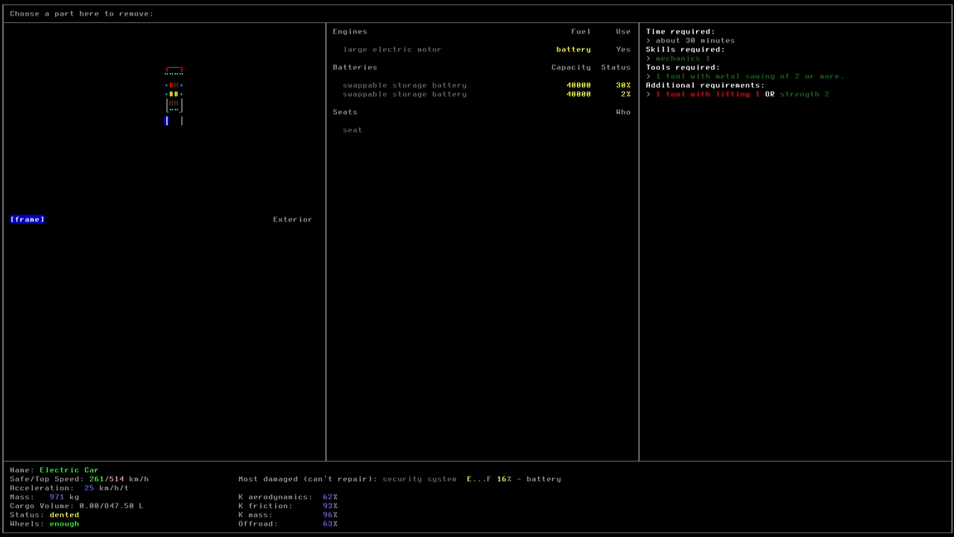
key(Return)
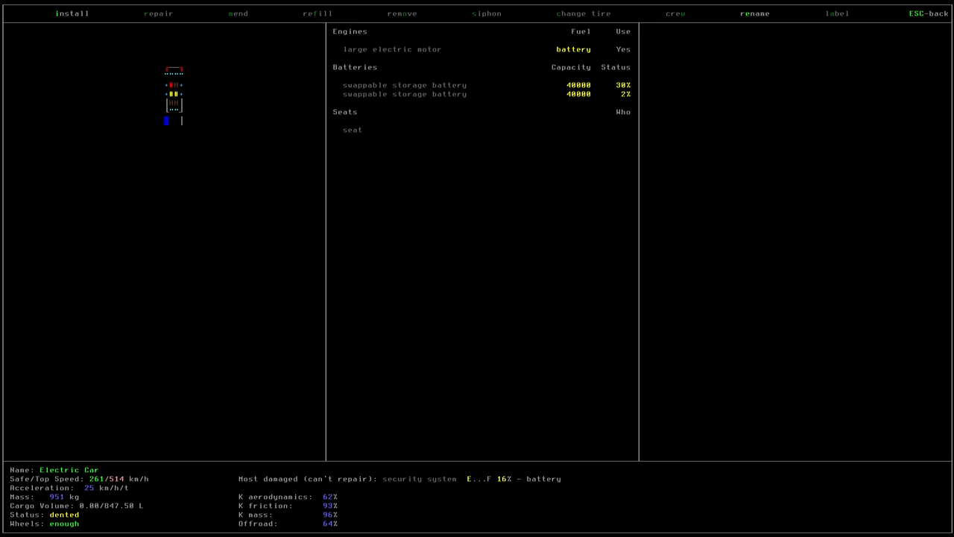
key(o)
key(Return)
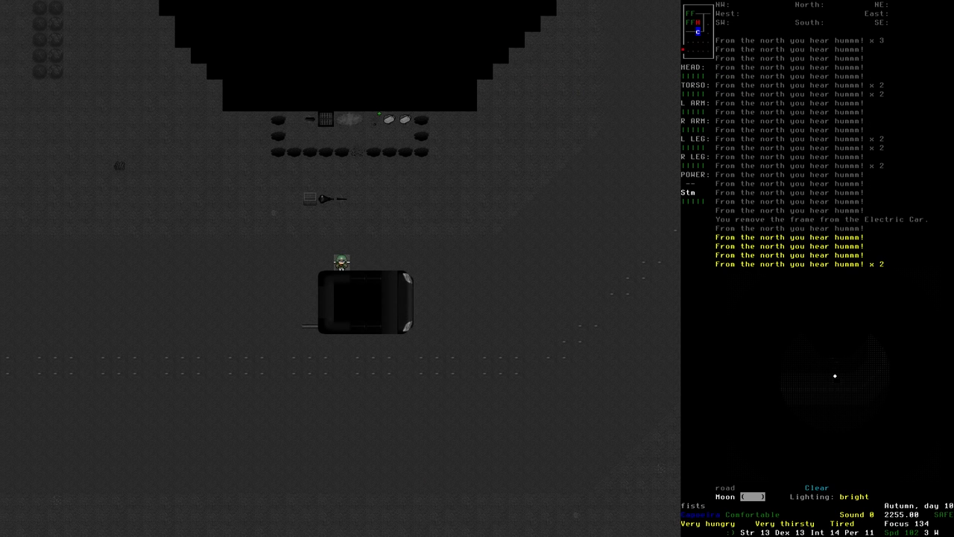
key(Escape)
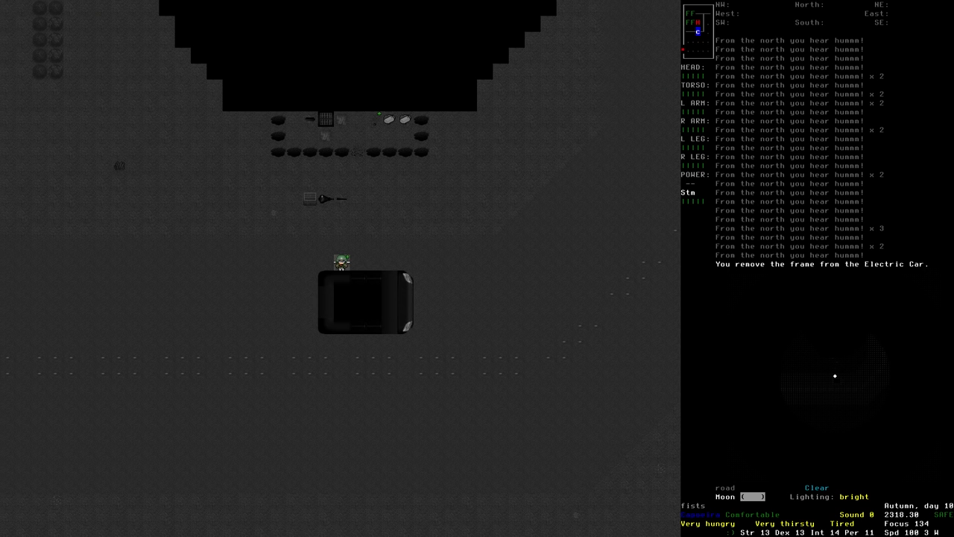
- Check inventory, pick up and wield a steel frame, and carry it north into the shelter
key(i)
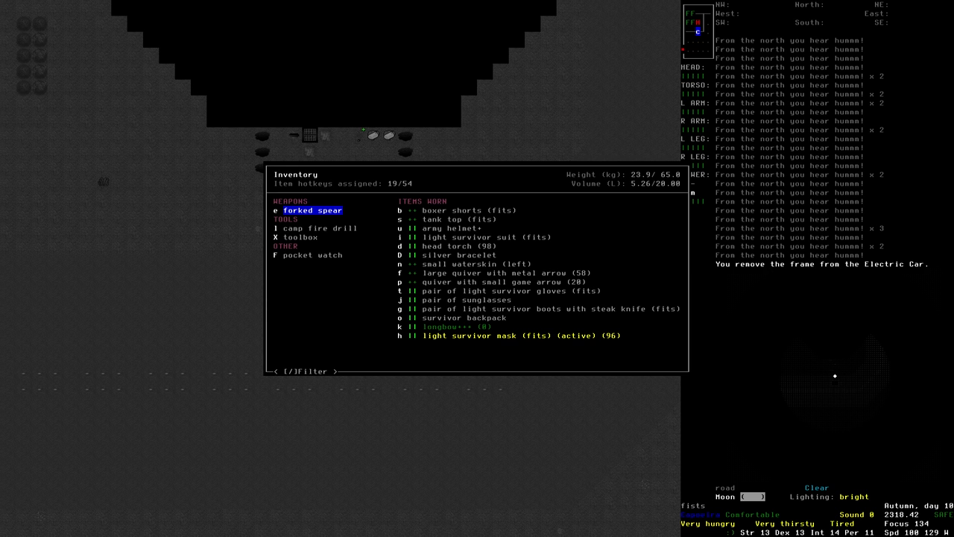
key(Escape)
key(g)
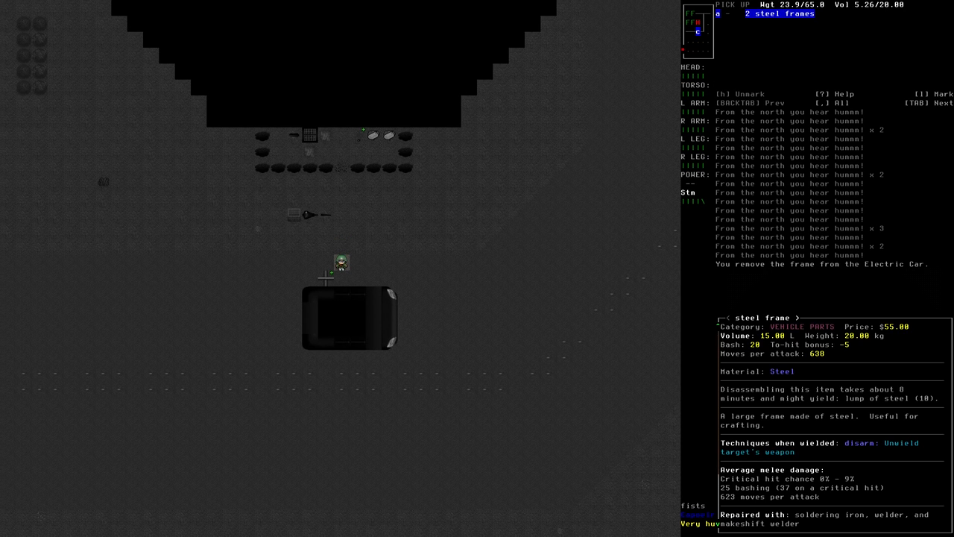
key(Return)
key(Return)
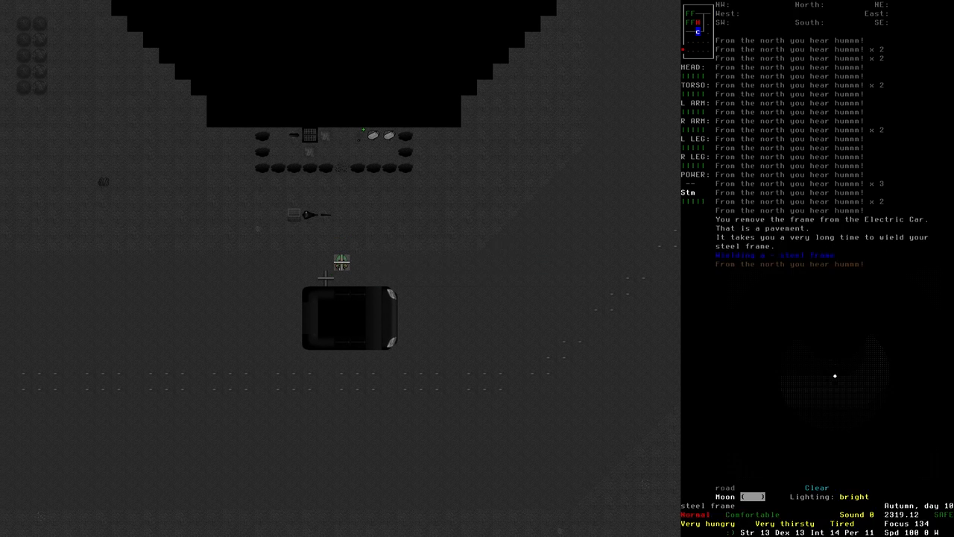
key(Up)
key(Up)
key(Up)
key(Up)
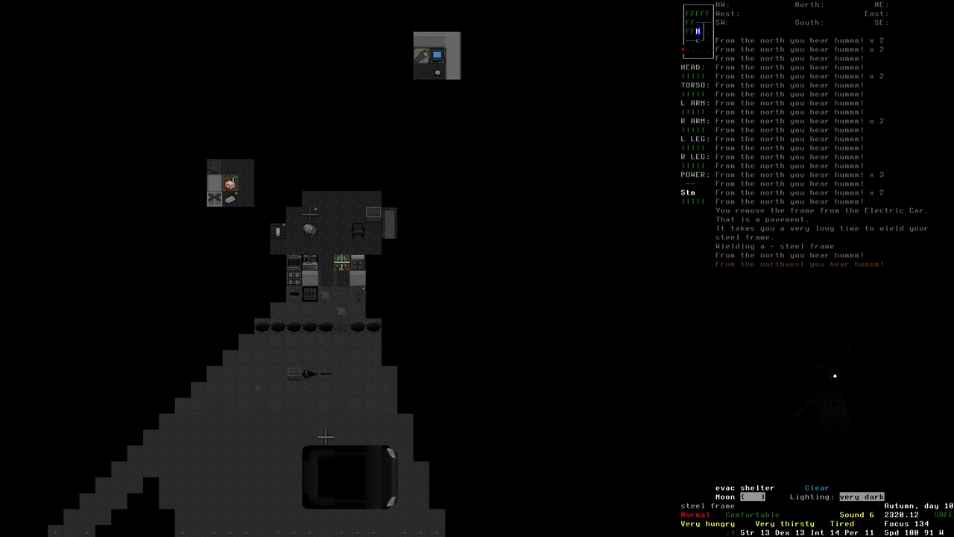
key(Up)
- Drop the steel frame on the shelter floor and head back south outside
key(D)
key(Return)
key(Up)
key(Right)
key(Return)
key(Return)
key(e)
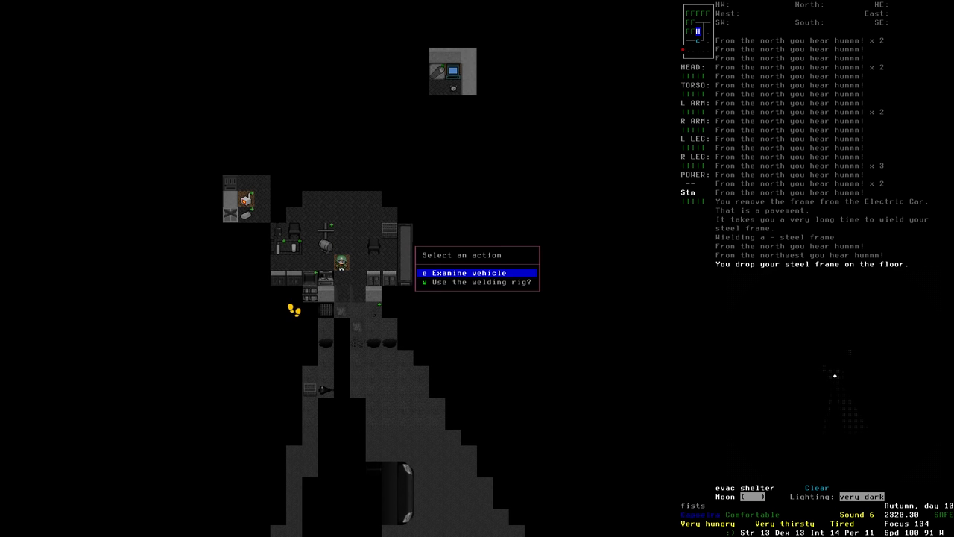
key(e)
key(Escape)
key(Down)
key(Down)
key(Down)
key(Down)
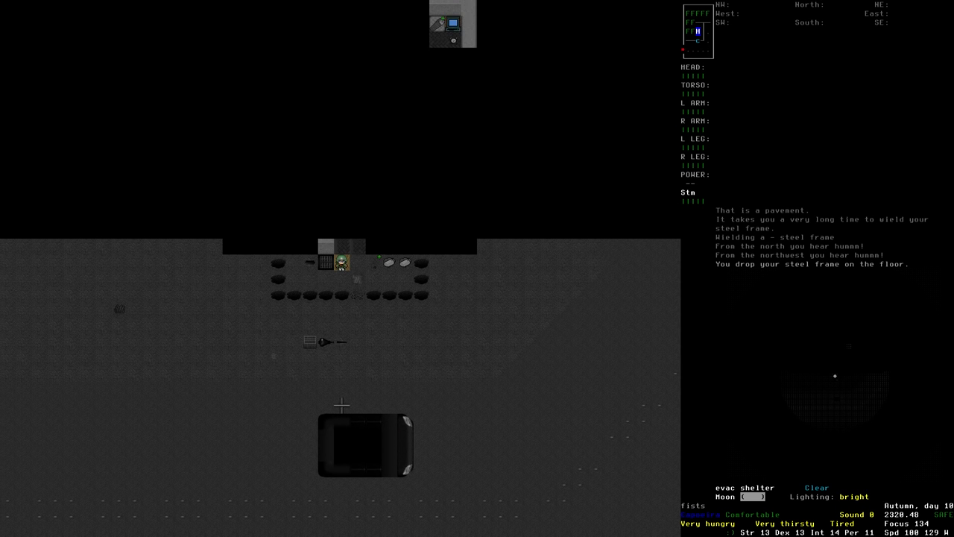
- Switch off the vehicle's engine and walk south to the remaining steel frame
key(1)
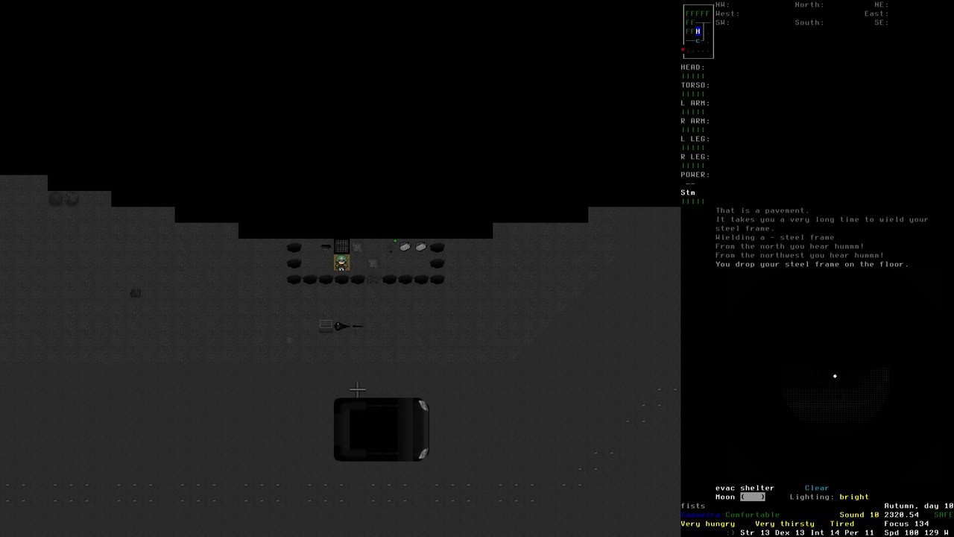
key(^)
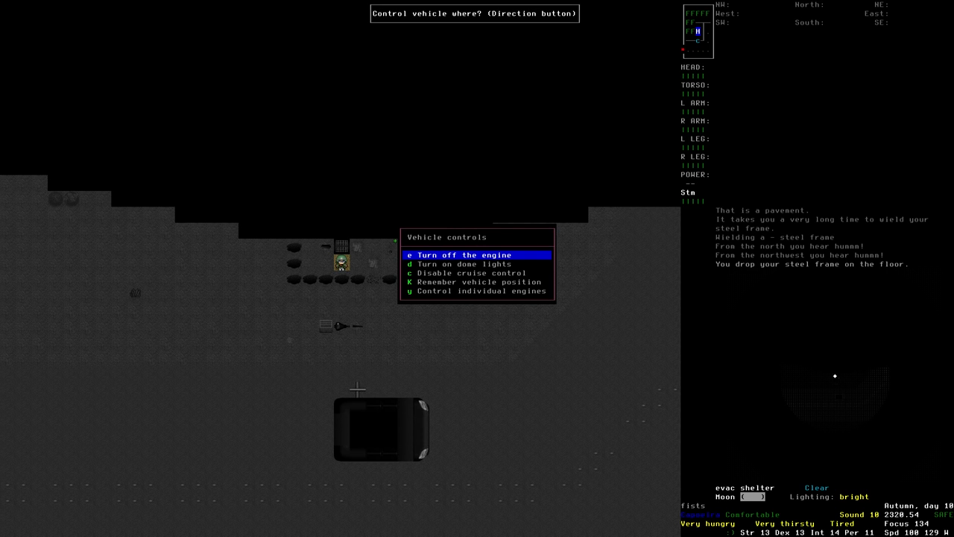
key(e)
key(Down)
key(Down)
key(Down)
key(Down)
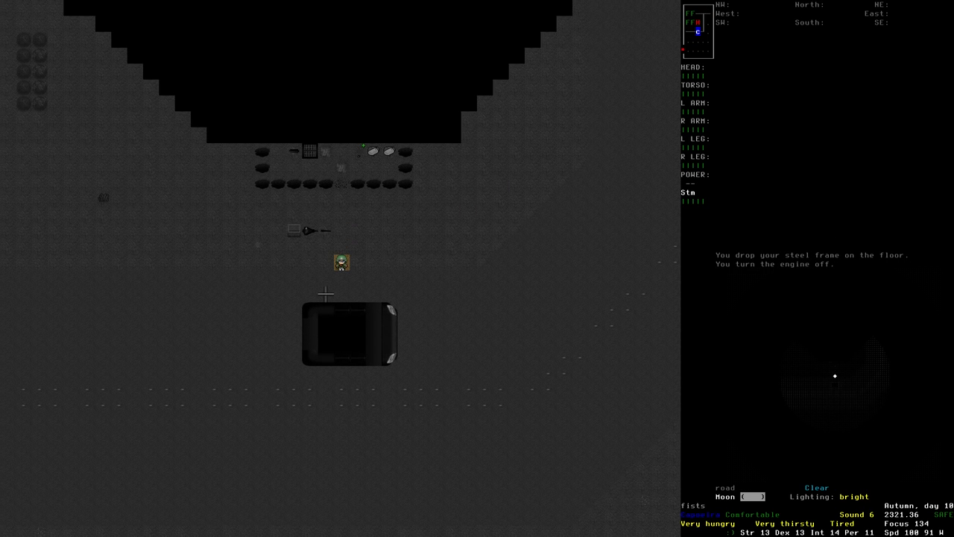
key(e)
key(Escape)
key(Down)
- Pick up and wield the second steel frame, carry it into the shelter and drop it
key(g)
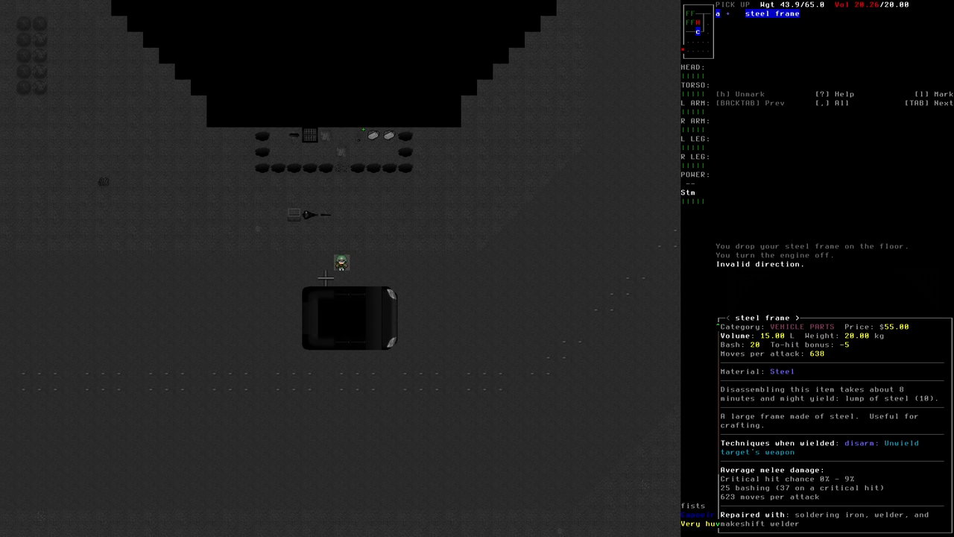
key(Return)
key(w)
key(Up)
key(Up)
key(Up)
key(Up)
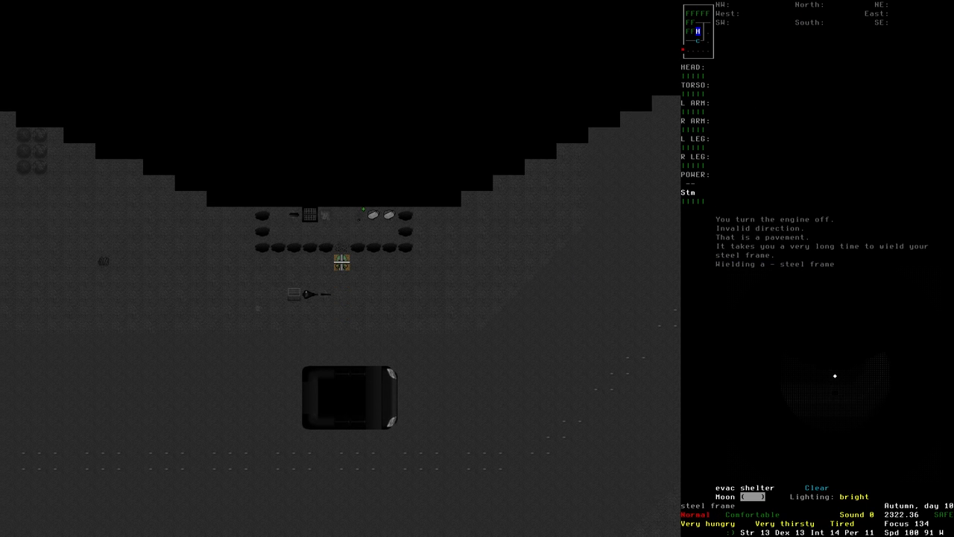
key(Up)
key(Up)
key(Up)
key(Up)
key(Up)
key(Up)
key(Up)
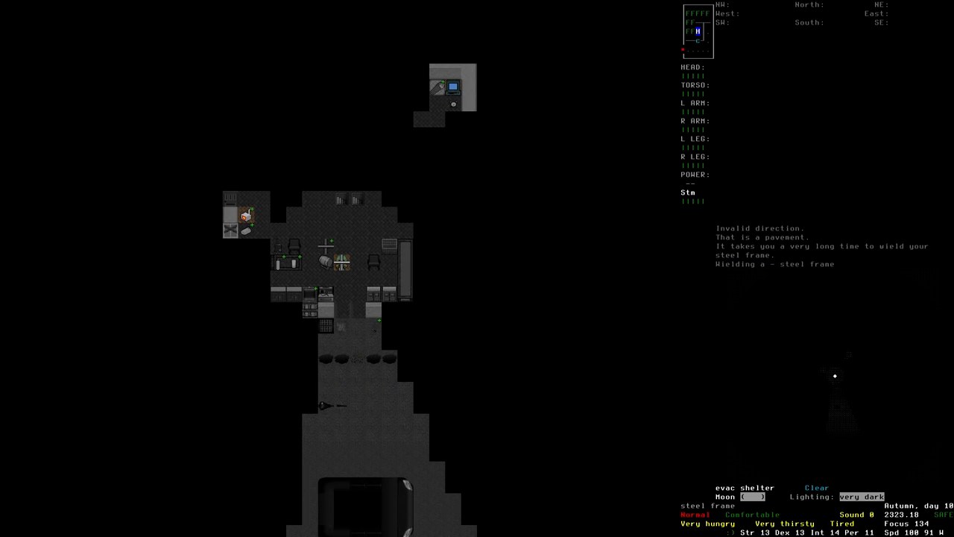
key(d)
key(Down)
key(Down)
key(Down)
key(a)
key(Return)
key(Up)
key(Up)
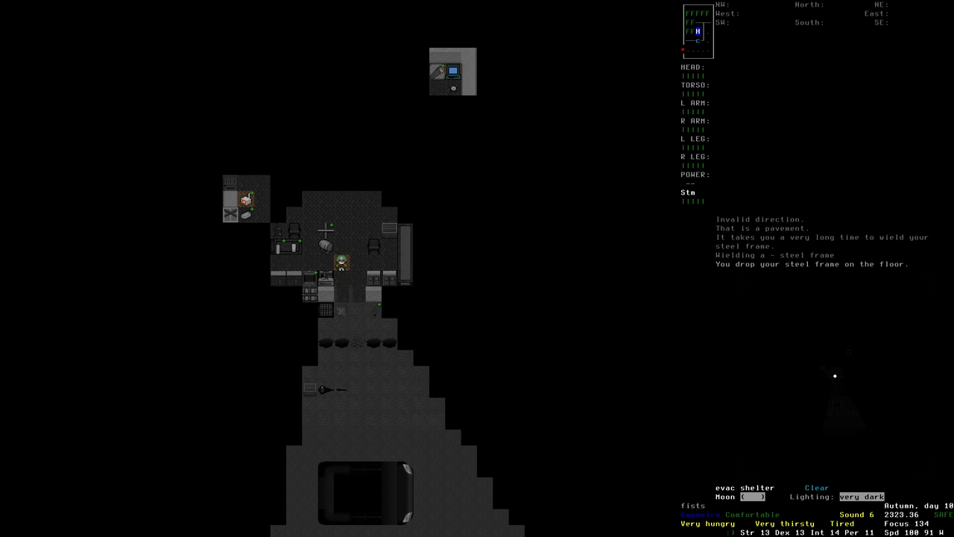
- Try the vehicle controls from inside the shelter, then bring up the nearby vehicle's actions
key(Left)
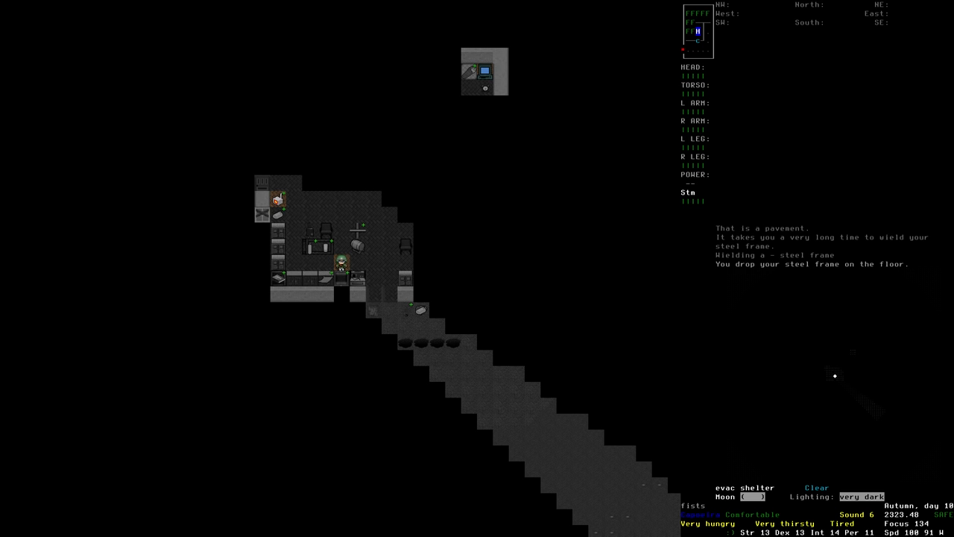
key(asciicircum)
key(Left)
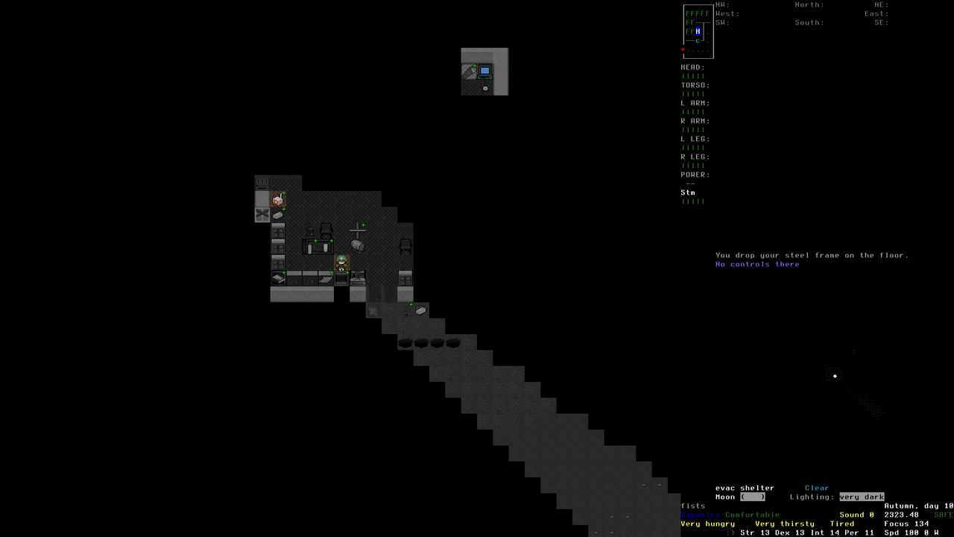
key(asciicircum)
key(Left)
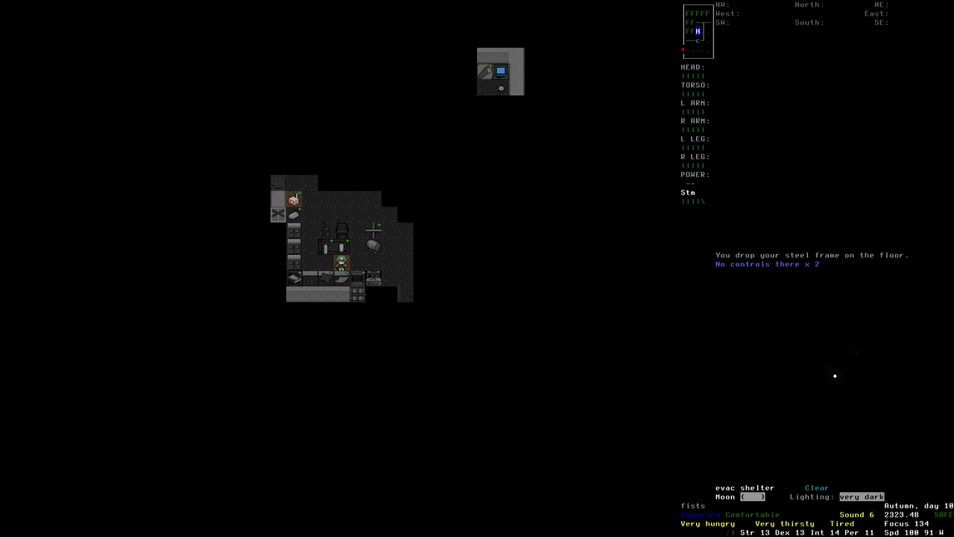
key(5)
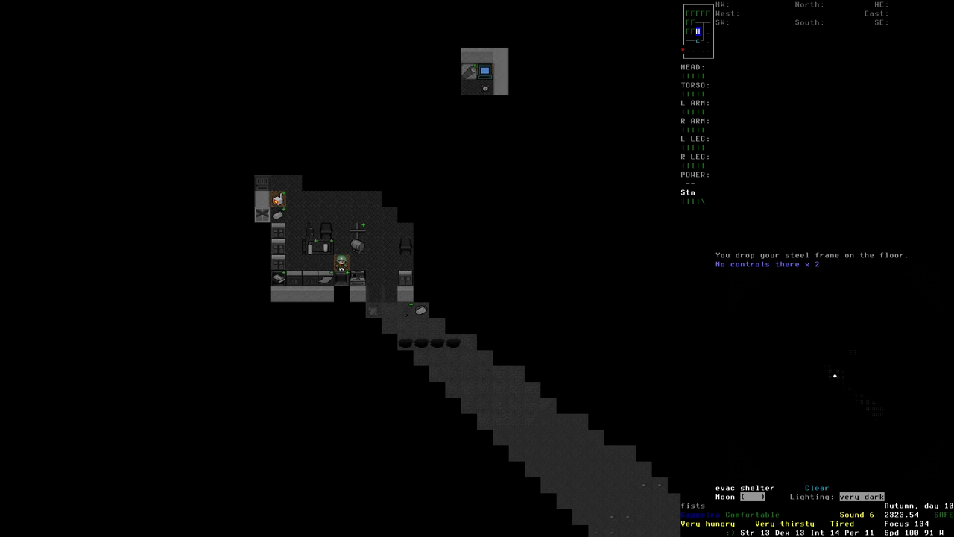
key(e)
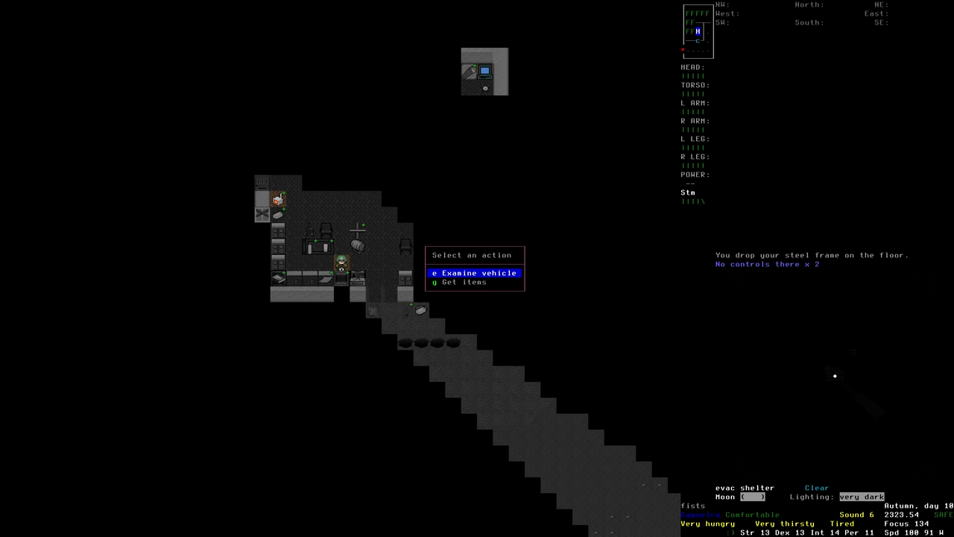
- Install controls on the neighbouring tile of the Work Units vehicle and return to the map
key(e)
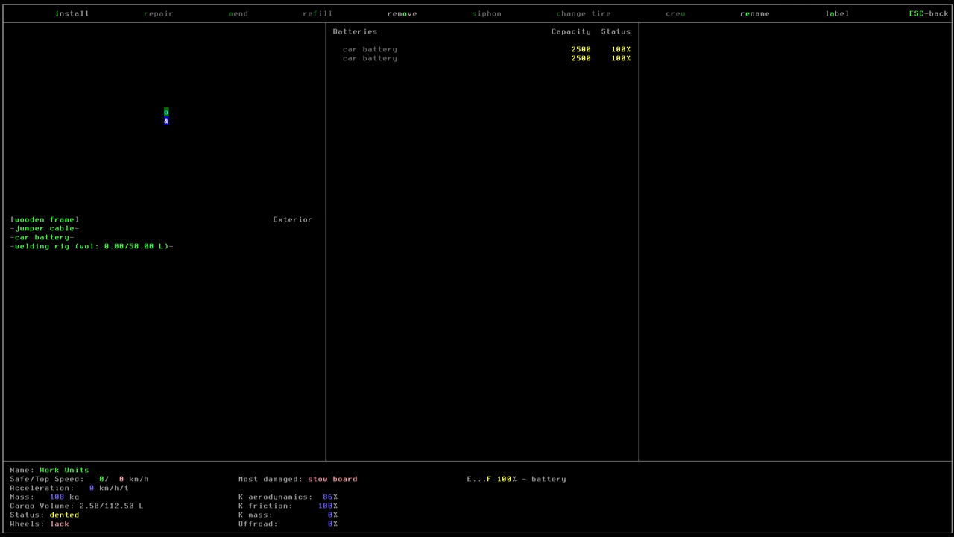
key(Down)
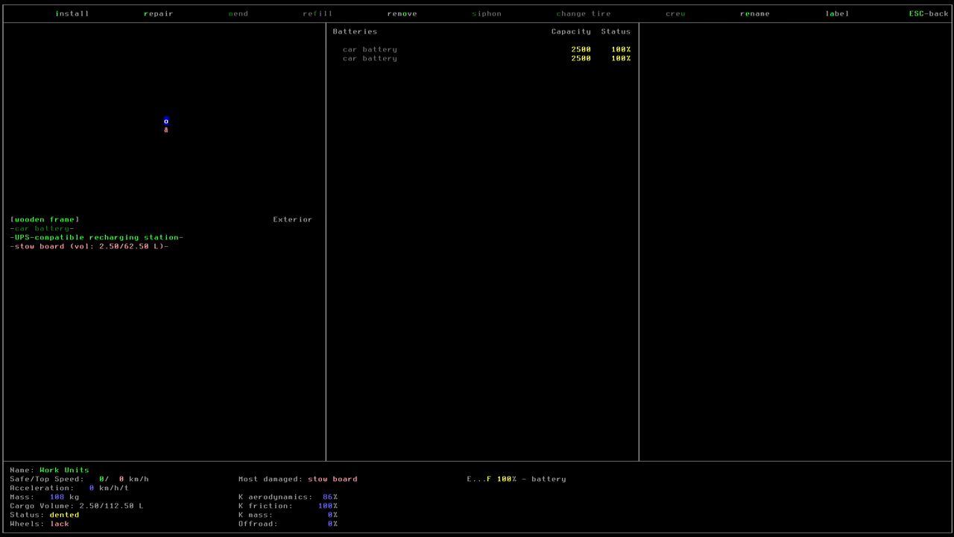
key(i)
key(Down)
key(Down)
key(Down)
key(Down)
key(Down)
key(Down)
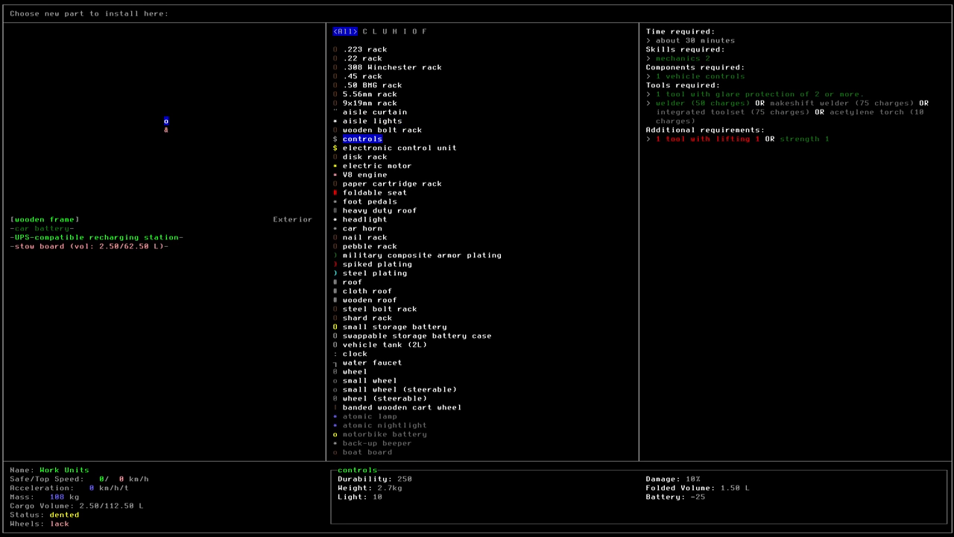
key(Return)
key(Escape)
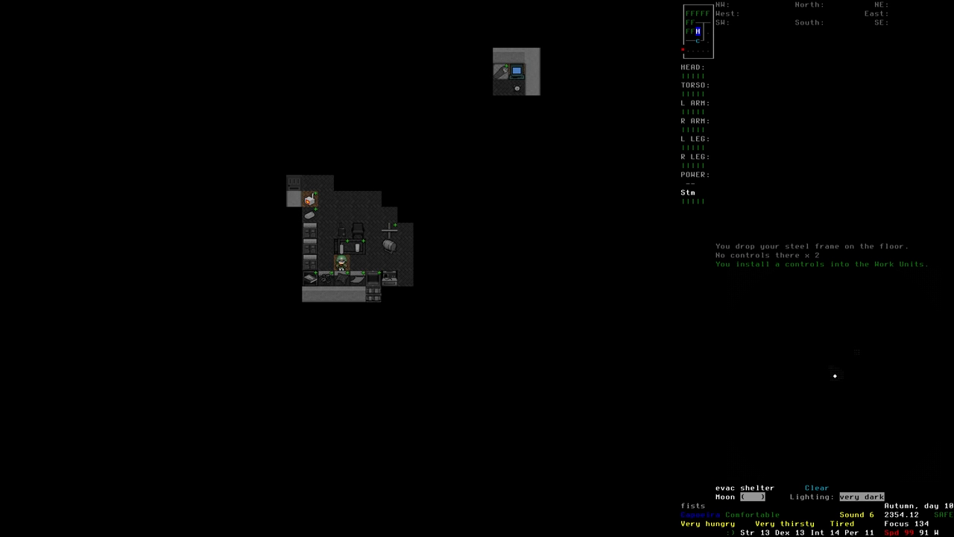
- Pace back and forth beside the vehicle, ending a couple of tiles east
key(Right)
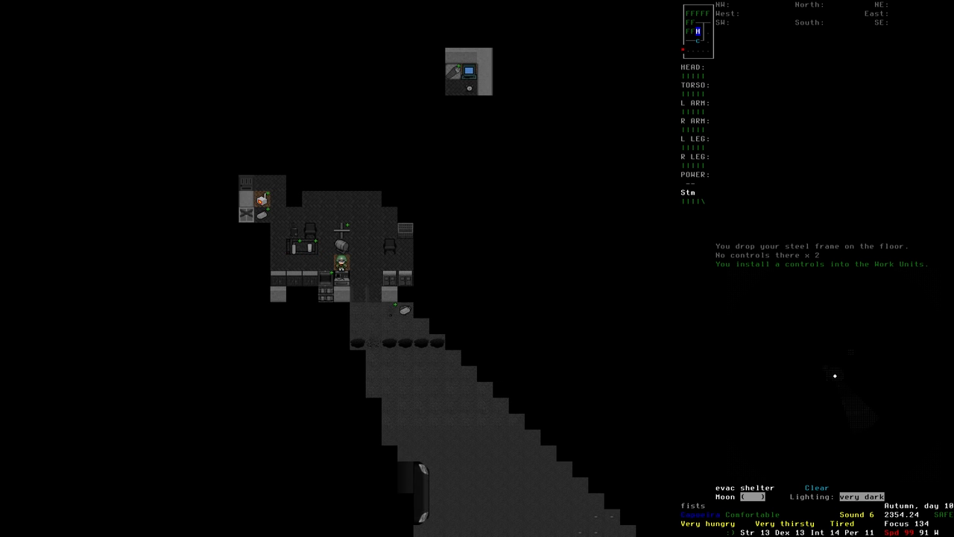
key(Left)
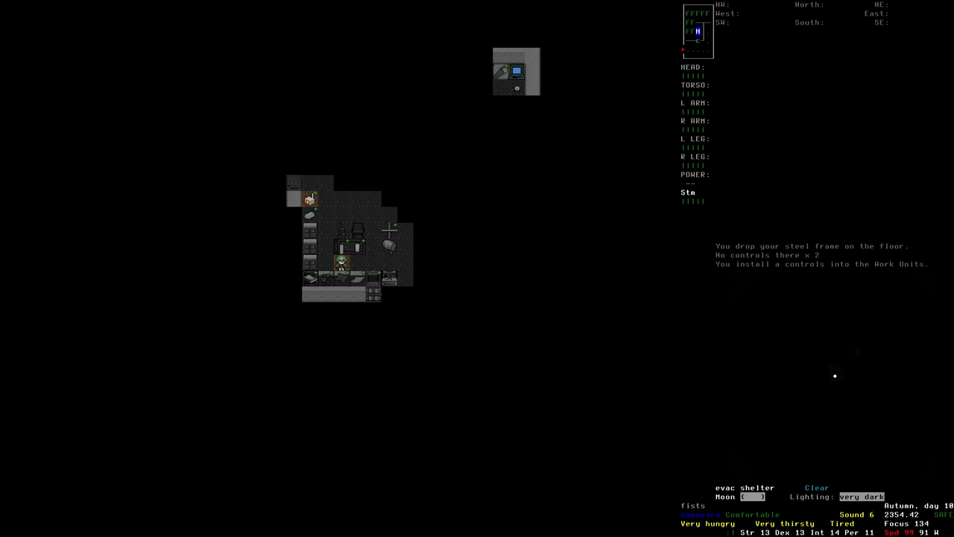
key(Down)
key(Up)
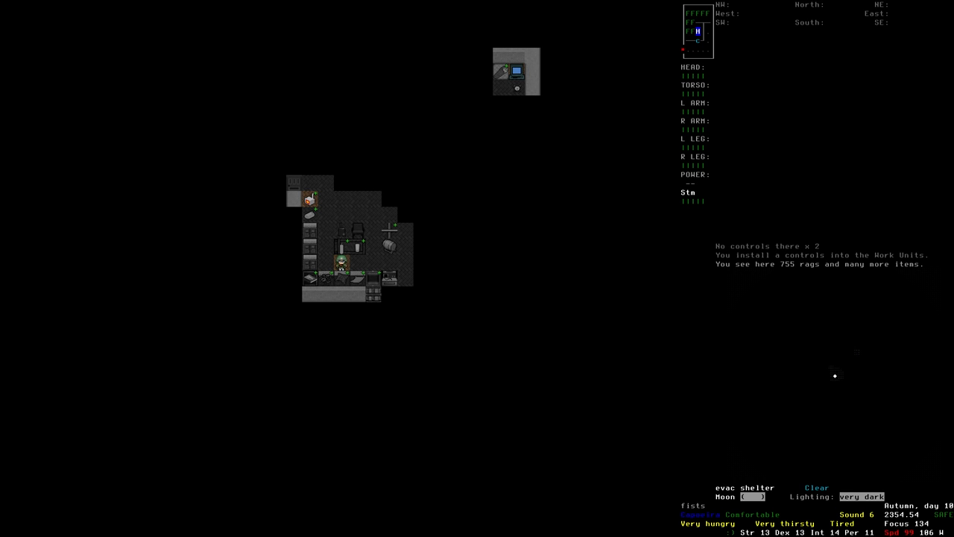
key(Right)
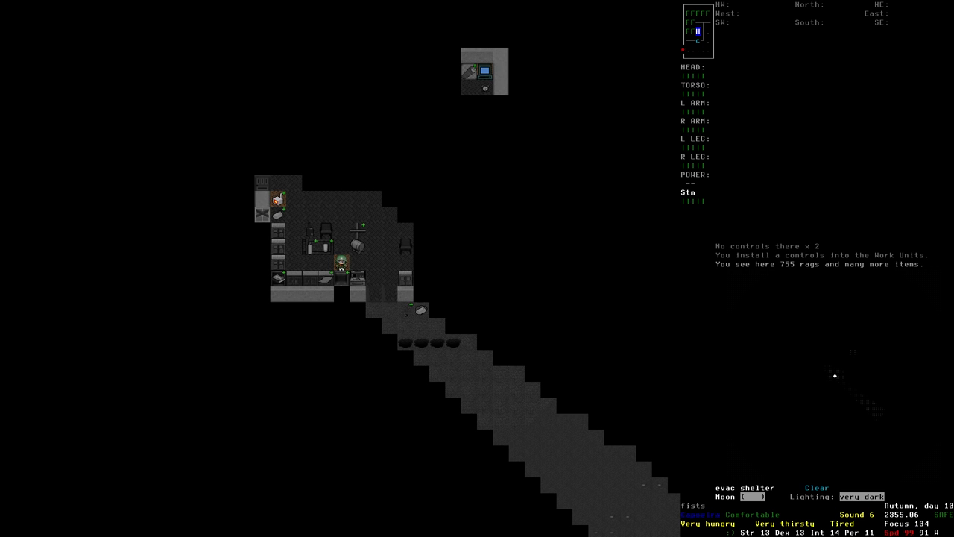
key(Left)
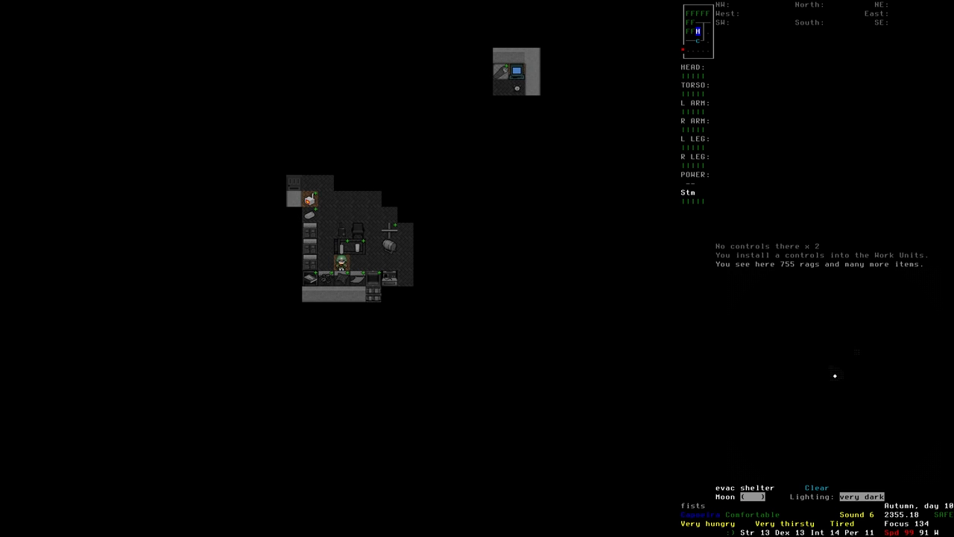
key(Right)
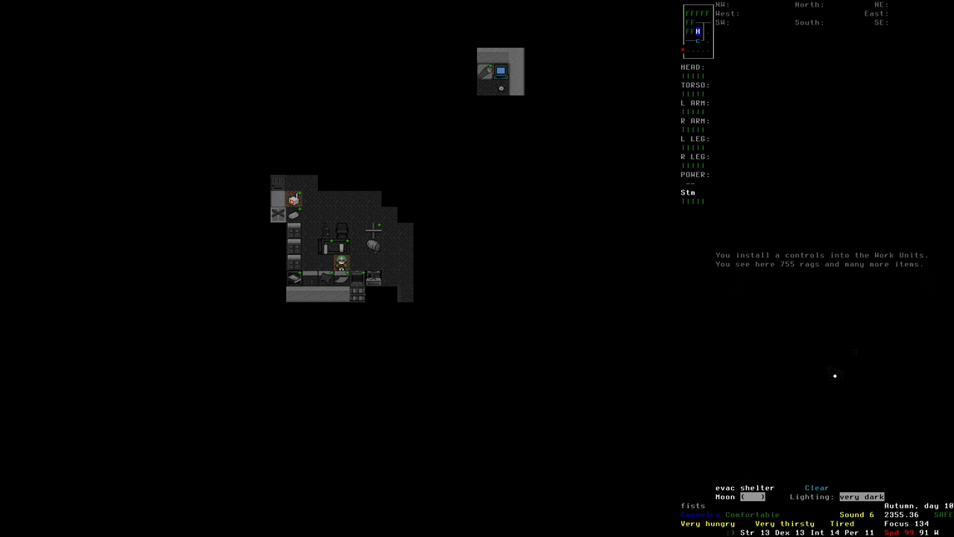
key(Right)
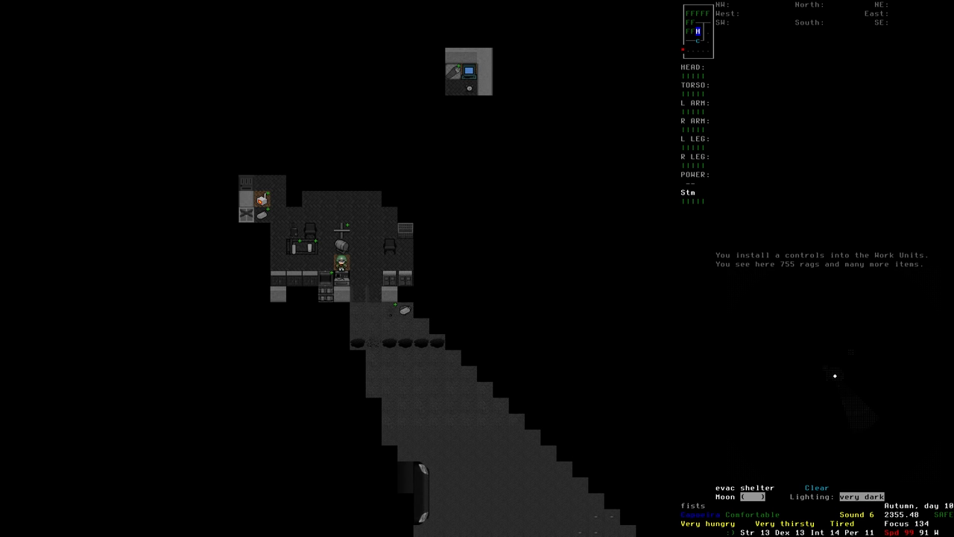
- Examine the Work Units and turn on its recharging station from the control menu
key(e)
key(l)
key(Escape)
key(h)
key(e)
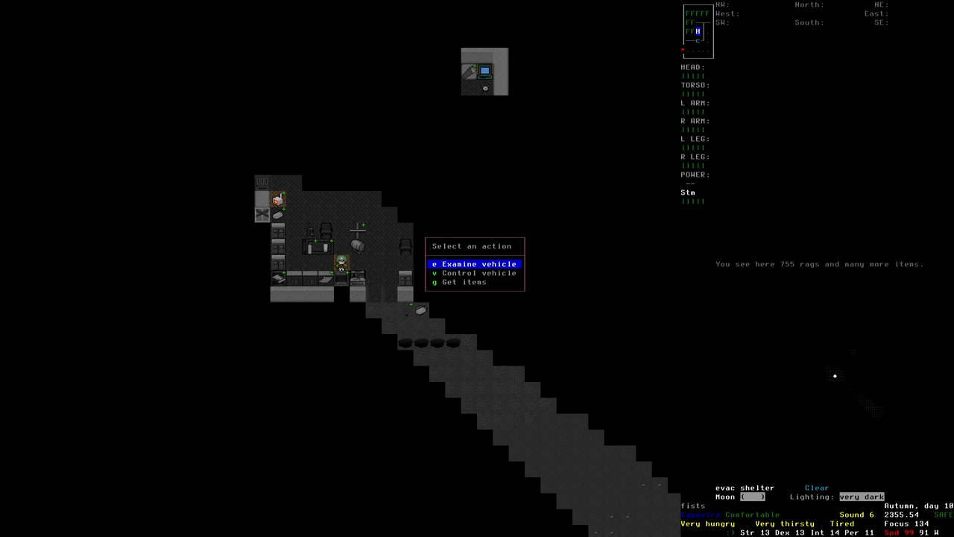
key(v)
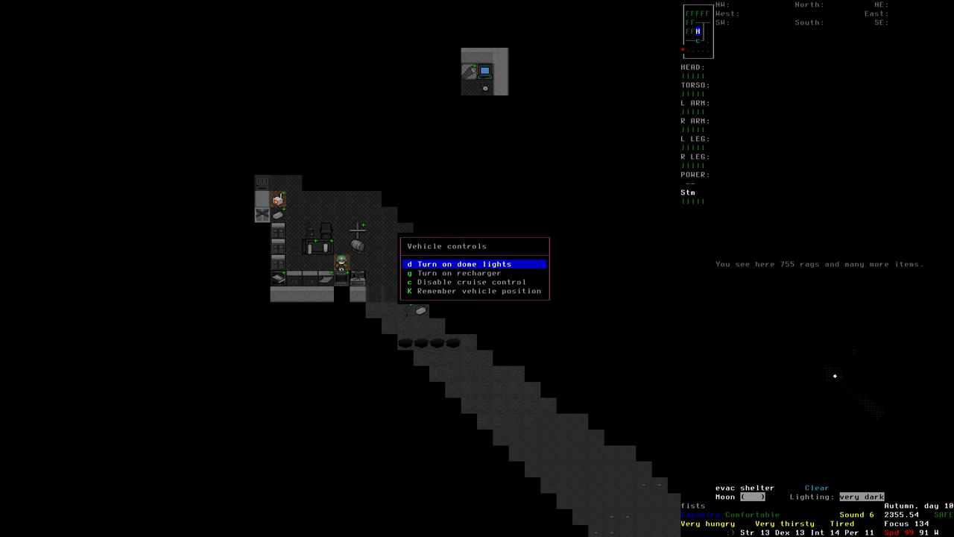
key(Down)
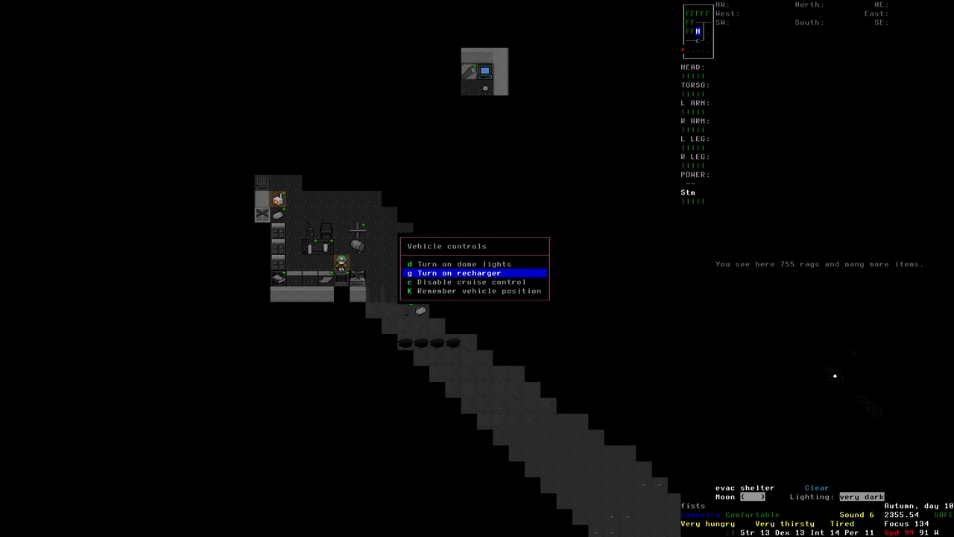
key(Return)
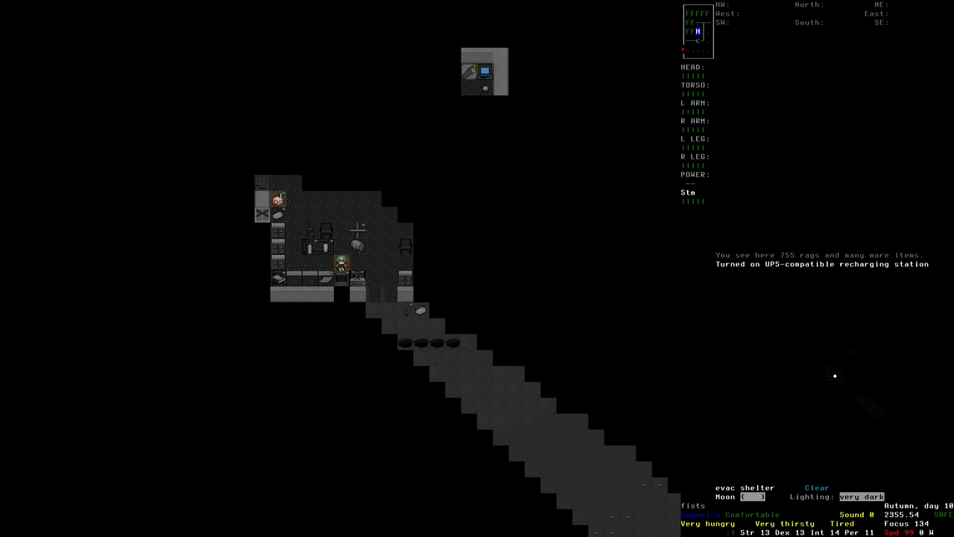
- Turn the vehicle controls on, then examine it again and turn them back off
key(e)
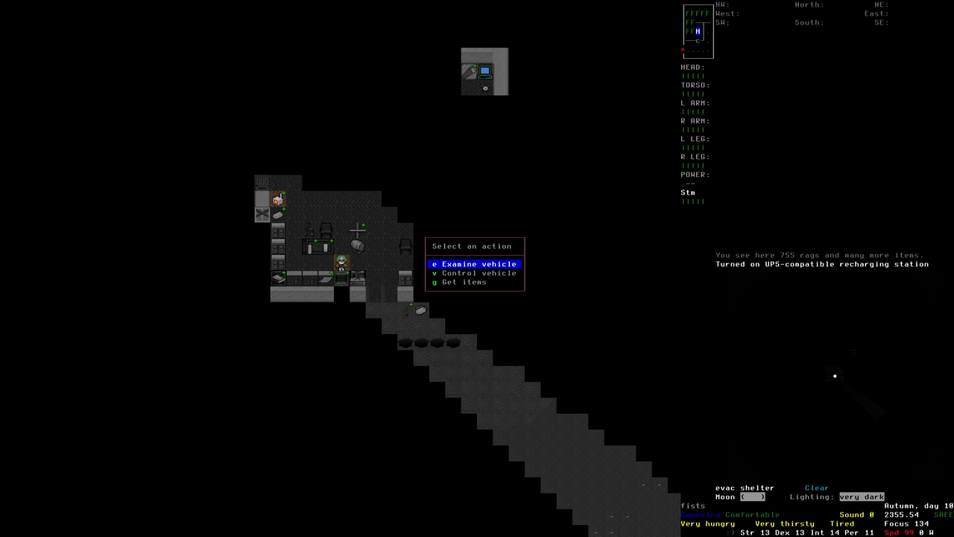
key(Down)
key(Return)
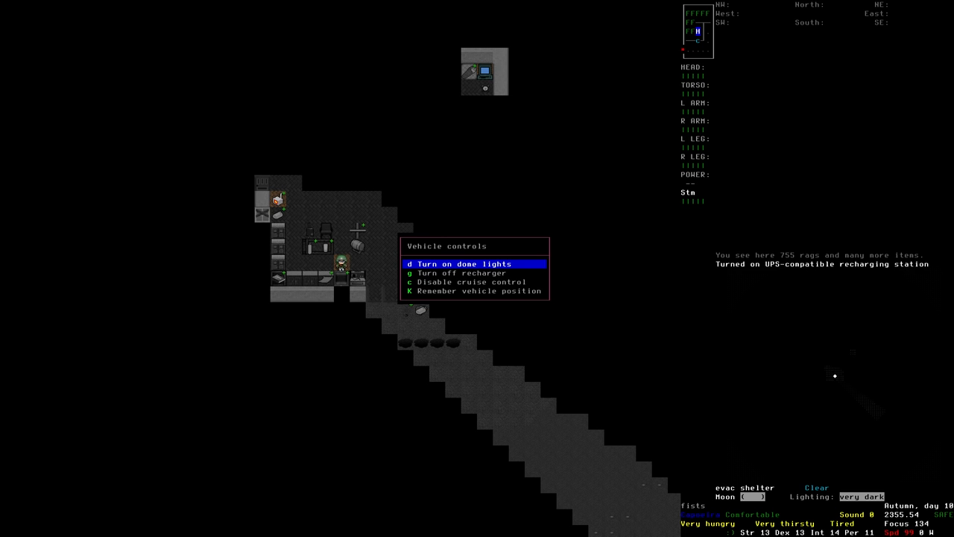
key(Return)
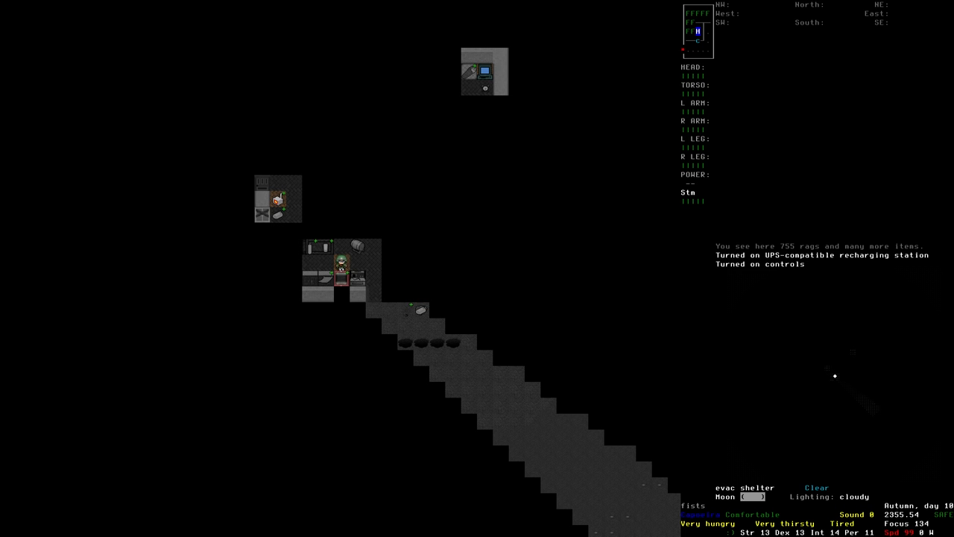
key(Right)
key(Left)
key(e)
key(Down)
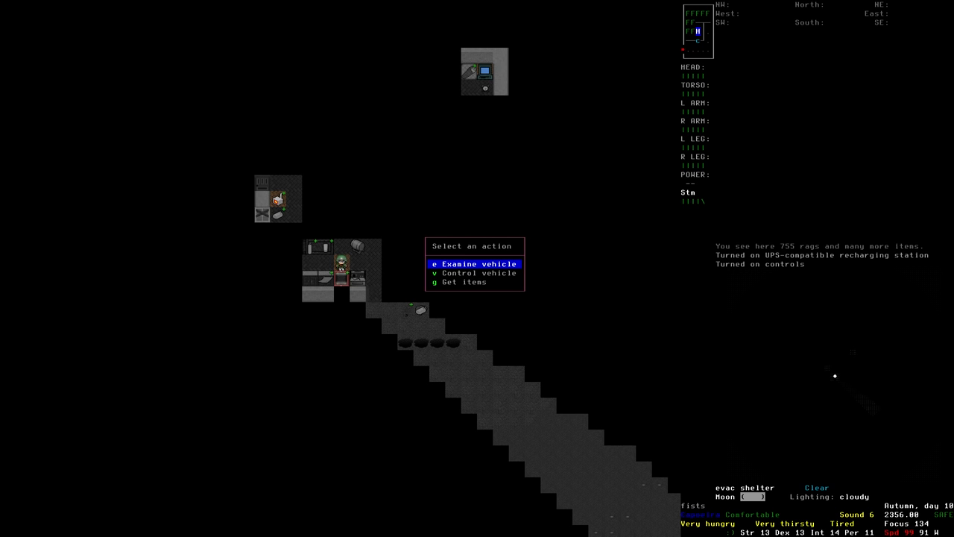
key(Down)
key(Return)
key(Return)
- Check the vehicle's parts and battery overview, then cancel picking up the welder
key(e)
key(Down)
key(Up)
key(Return)
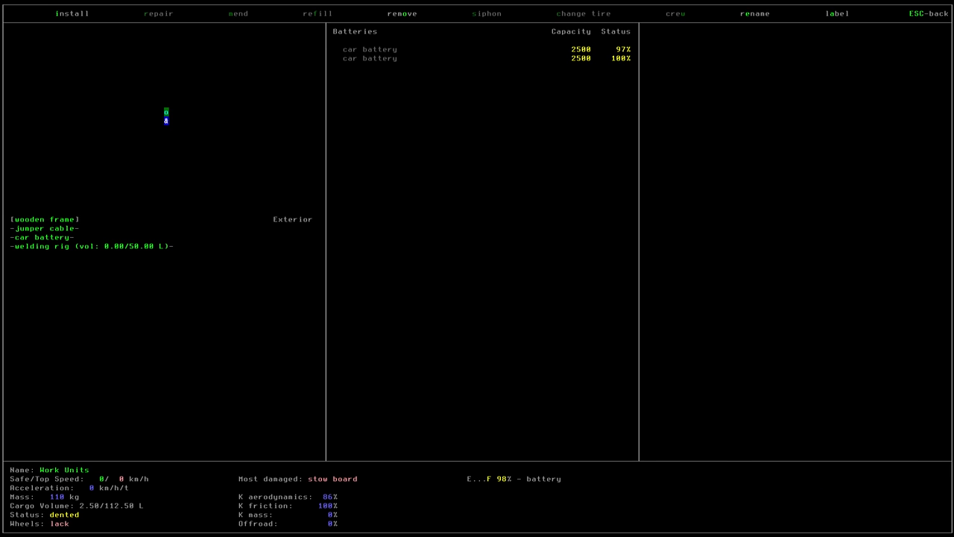
key(Escape)
key(e)
key(Down)
key(Down)
key(Return)
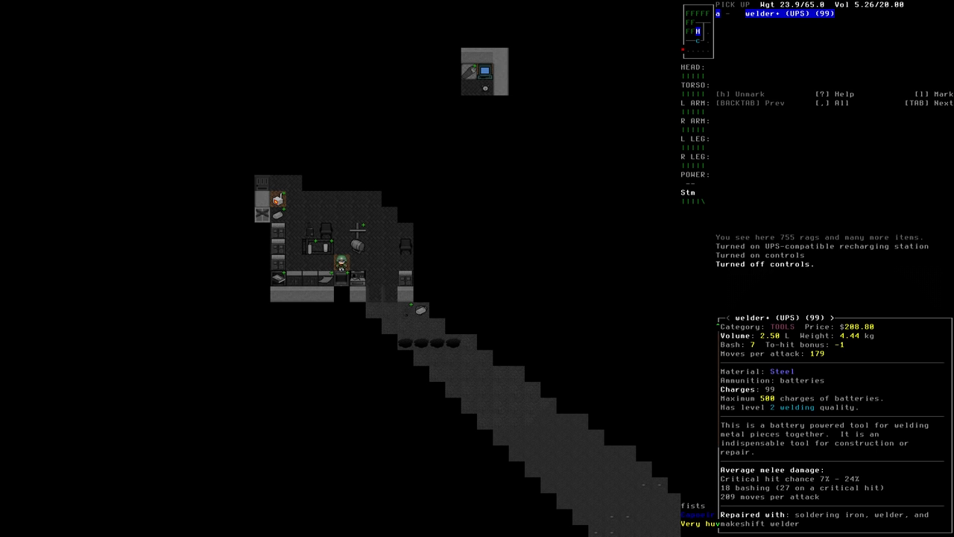
key(Escape)
key(Down)
key(Down)
key(Down)
key(Down)
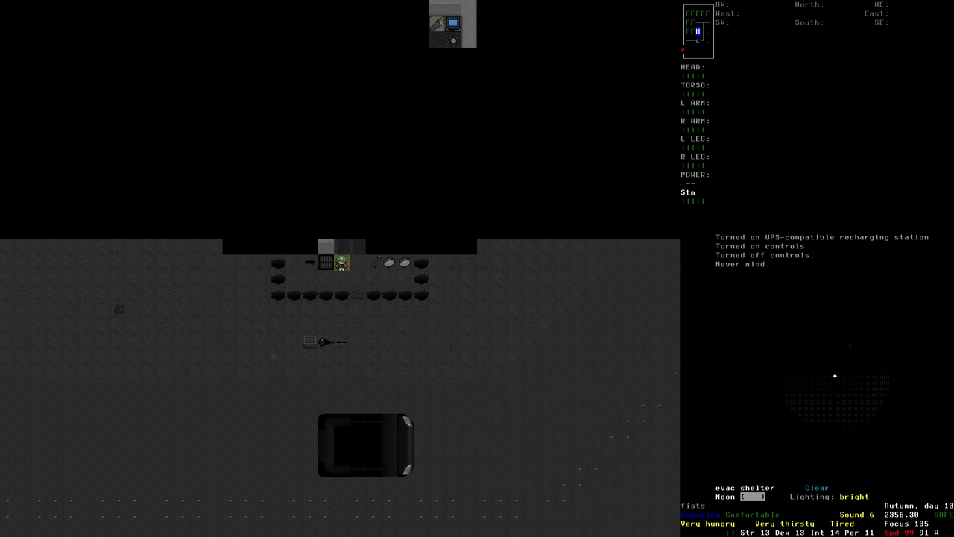
- Walk back north into the shelter and step southwest inside
key(Up)
key(Up)
key(Up)
key(Up)
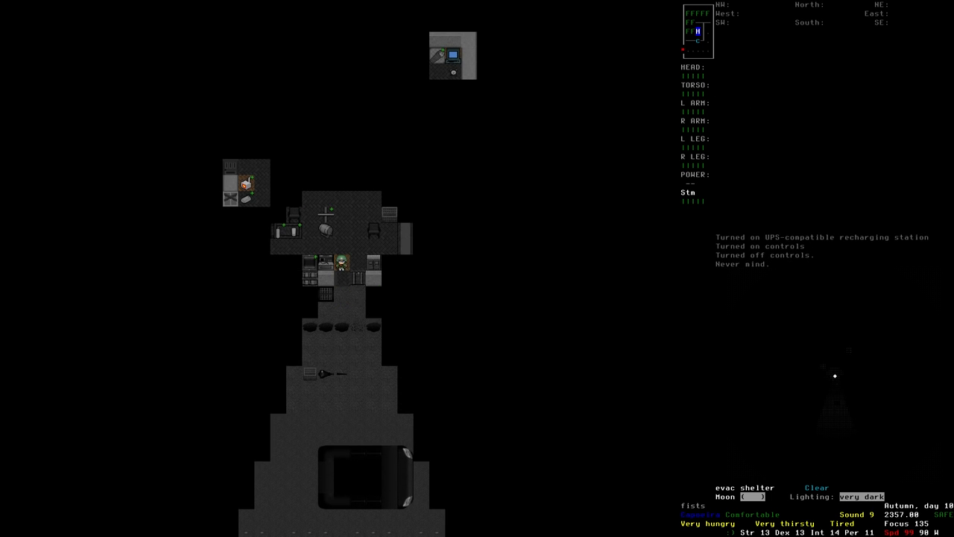
key(Up)
key(Up)
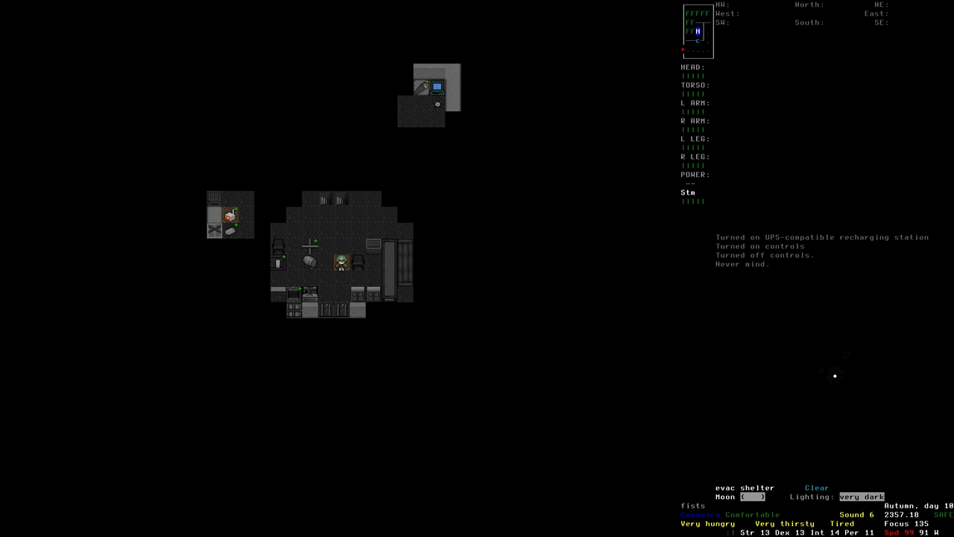
key(Down)
key(Left)
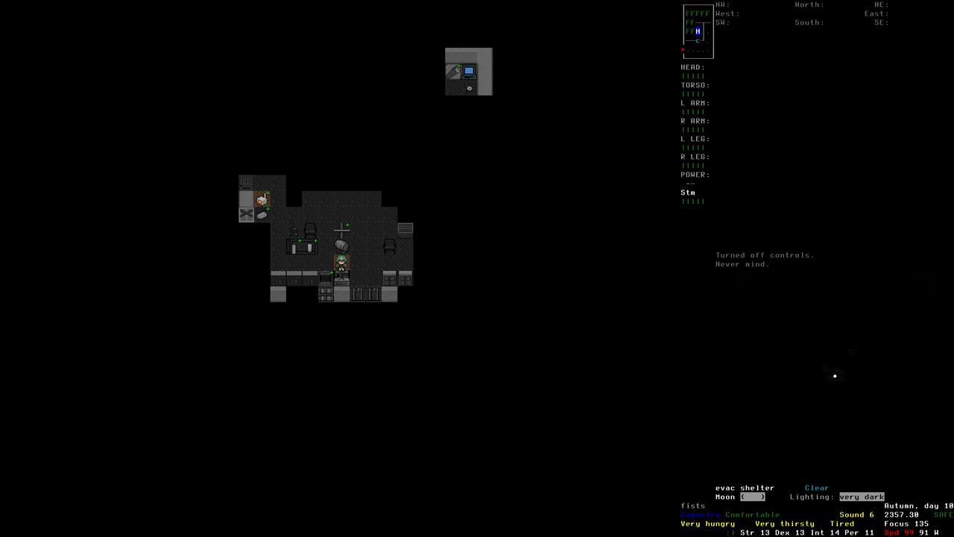
key(KP_7)
key(&)
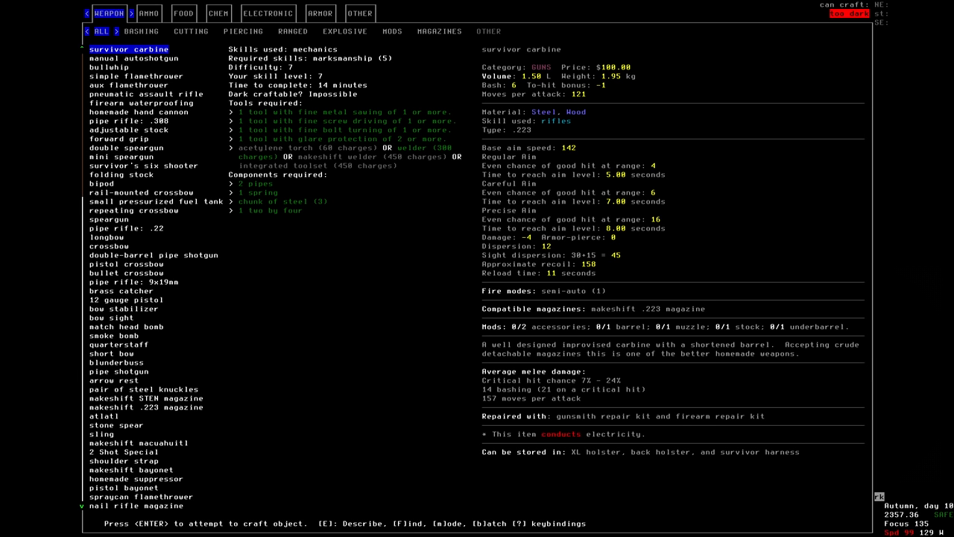
text(fforge)
key(Return)
key(Down)
key(Down)
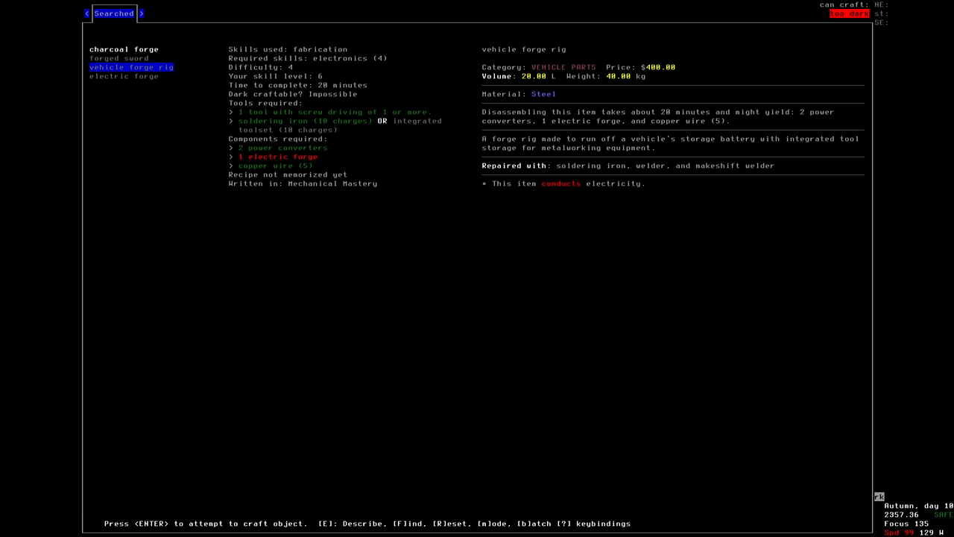
key(f)
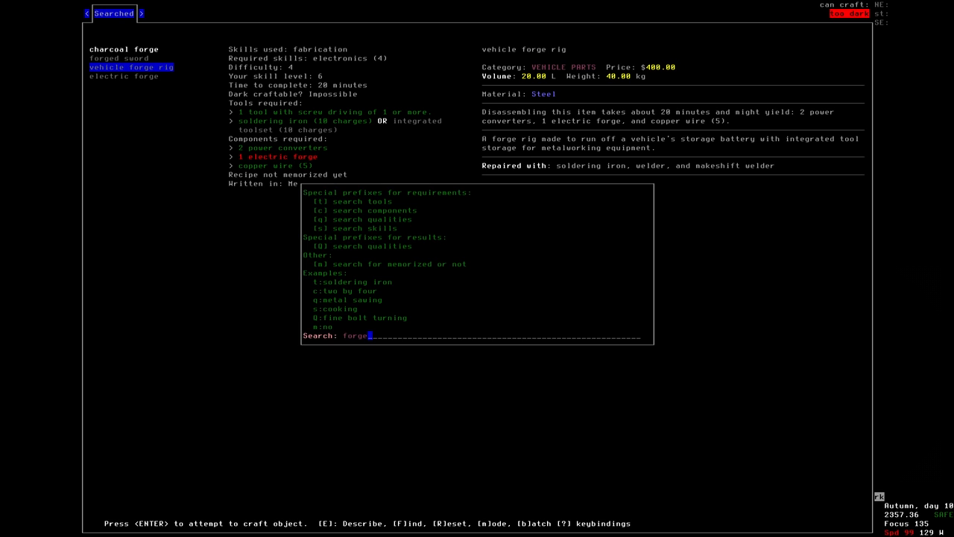
key(BackSpace)
key(BackSpace)
key(BackSpace)
key(Escape)
key(Down)
key(Down)
key(Down)
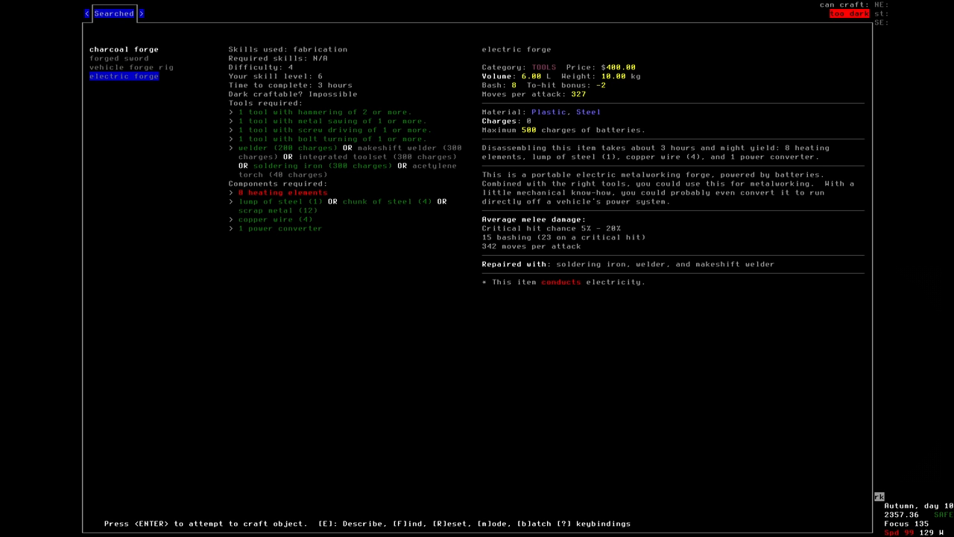
key(f)
key(BackSpace)
key(BackSpace)
key(BackSpace)
text(heart)
key(Return)
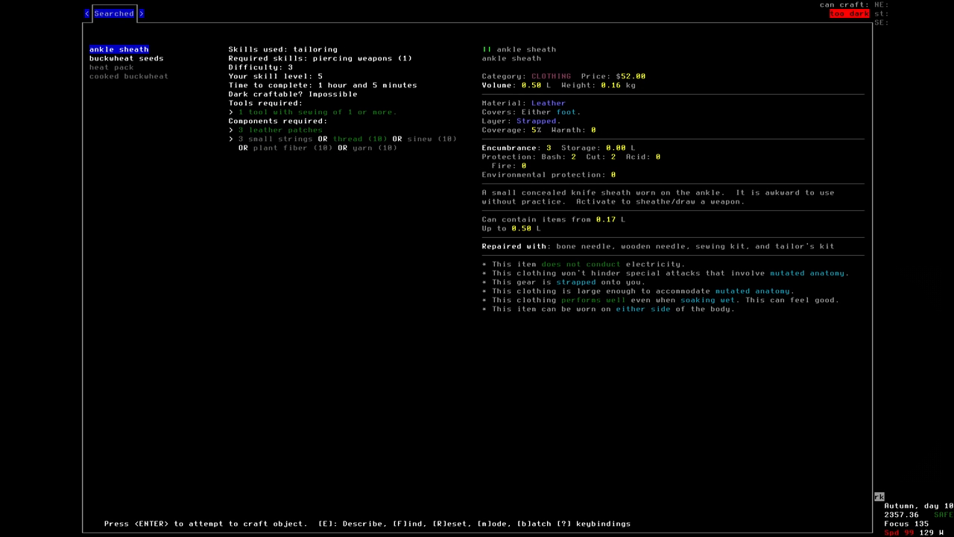
key(Down)
key(Down)
key(Down)
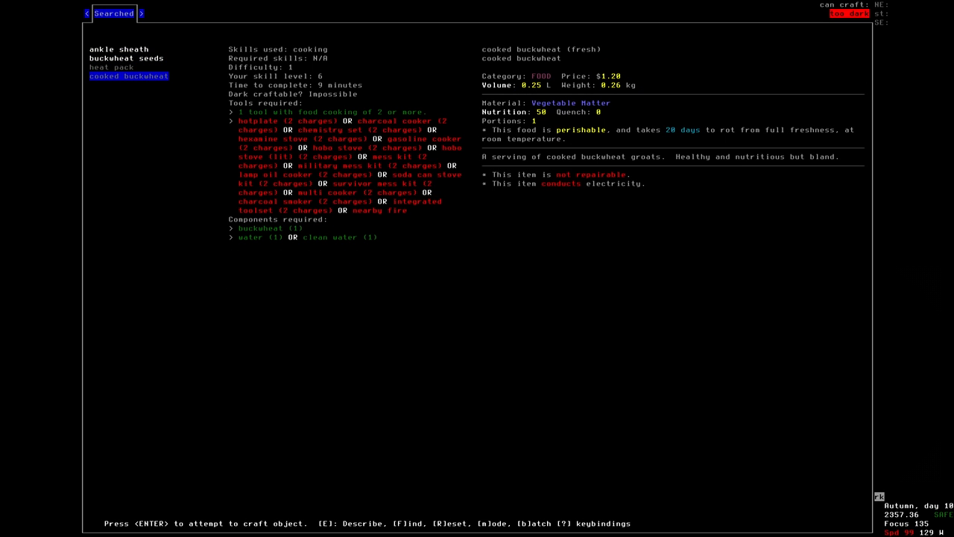
key(Escape)
key(Down)
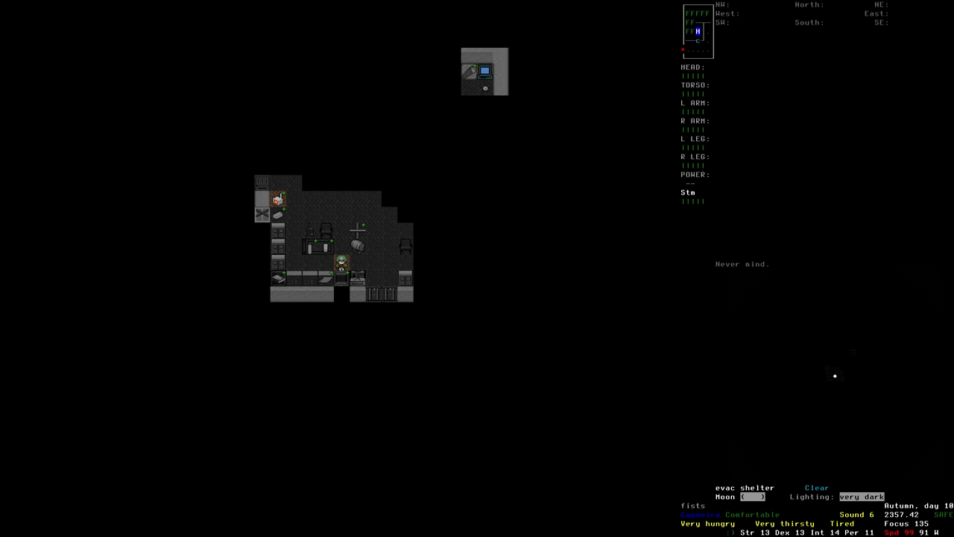
key(Left)
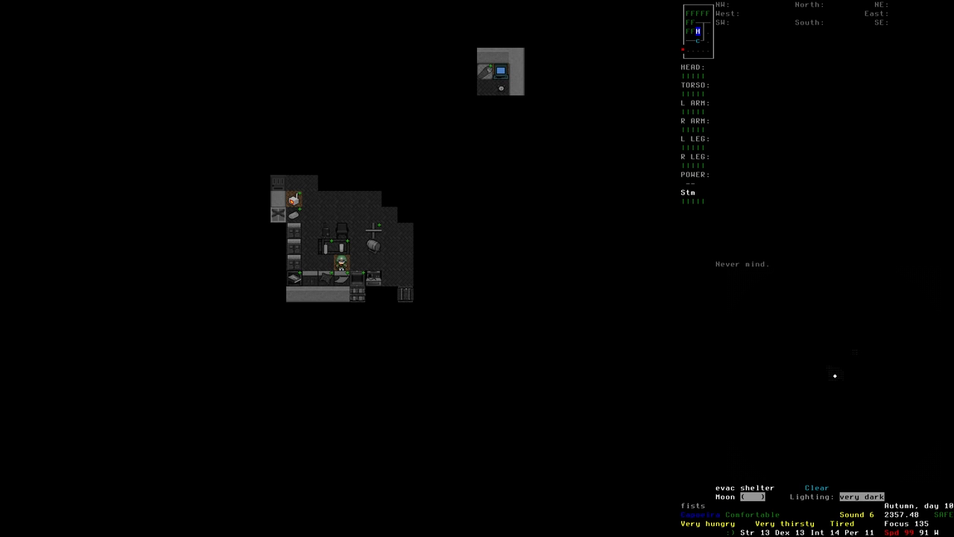
key(slash)
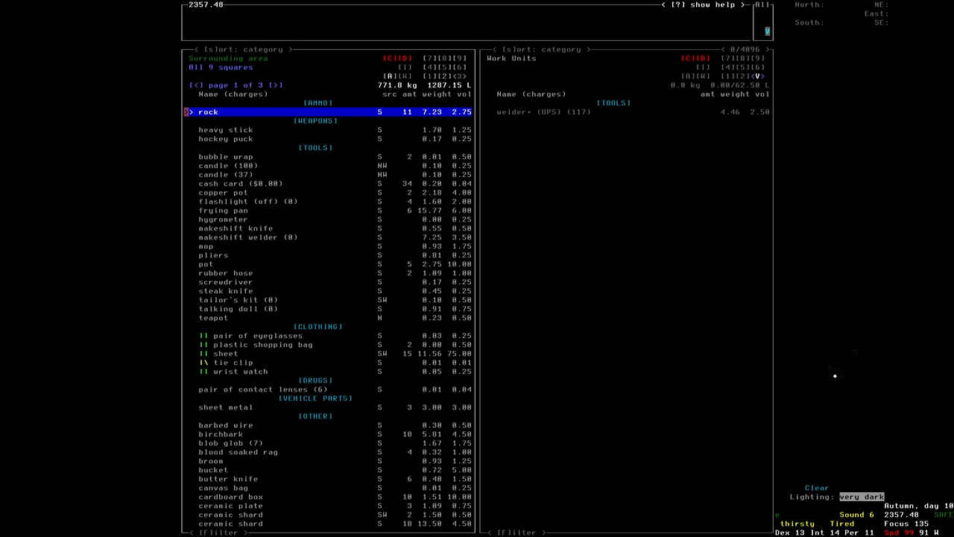
text(fh)
text(eat)
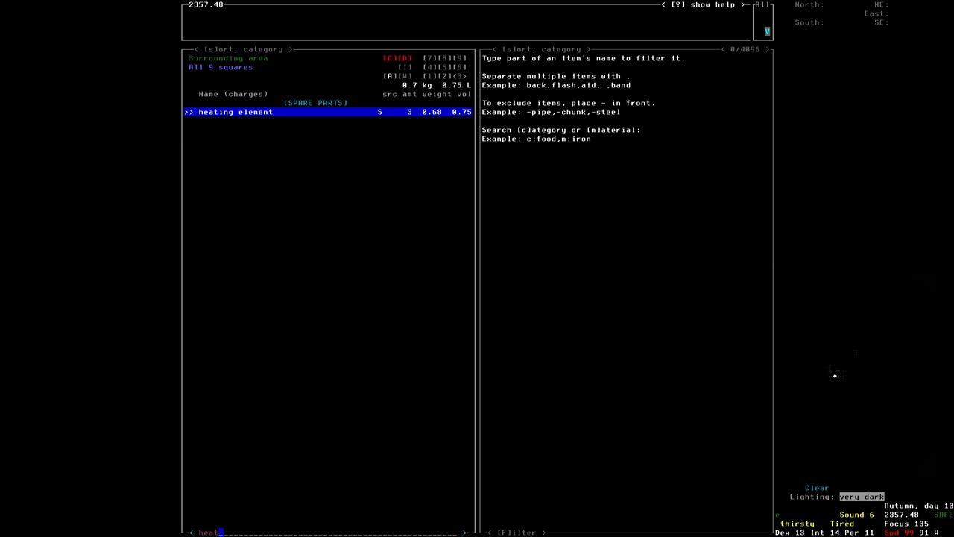
key(BackSpace)
key(BackSpace)
key(BackSpace)
key(BackSpace)
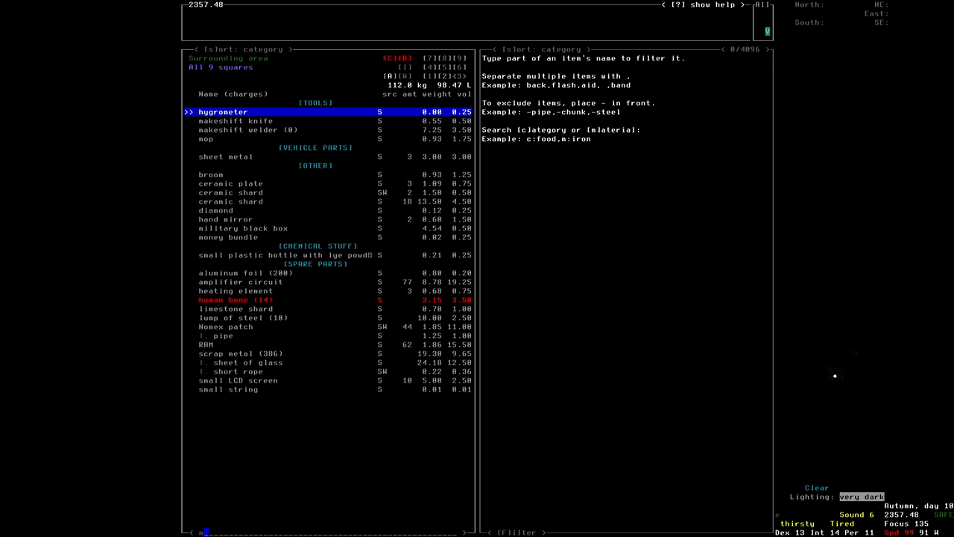
text(m:heat)
key(BackSpace)
key(BackSpace)
key(BackSpace)
key(BackSpace)
key(BackSpace)
key(BackSpace)
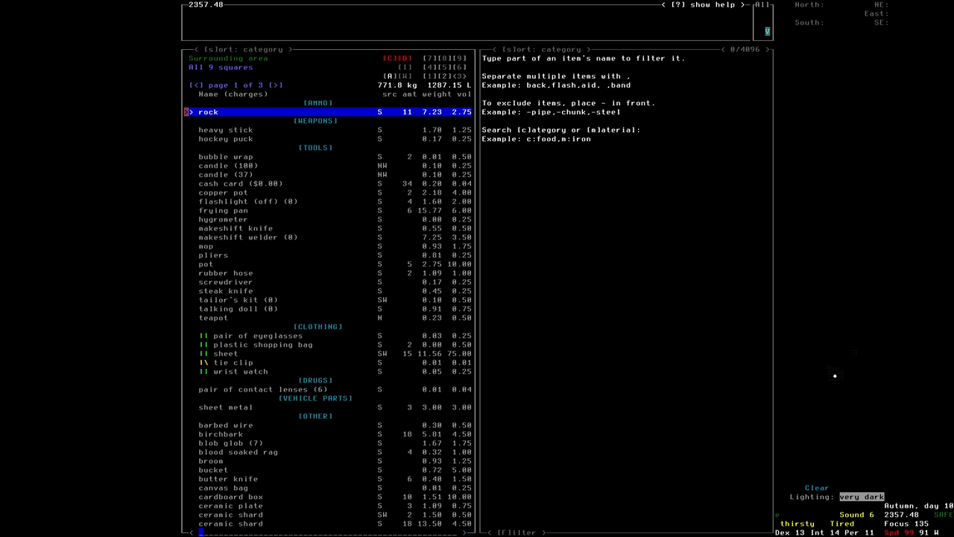
key(Return)
key(Down)
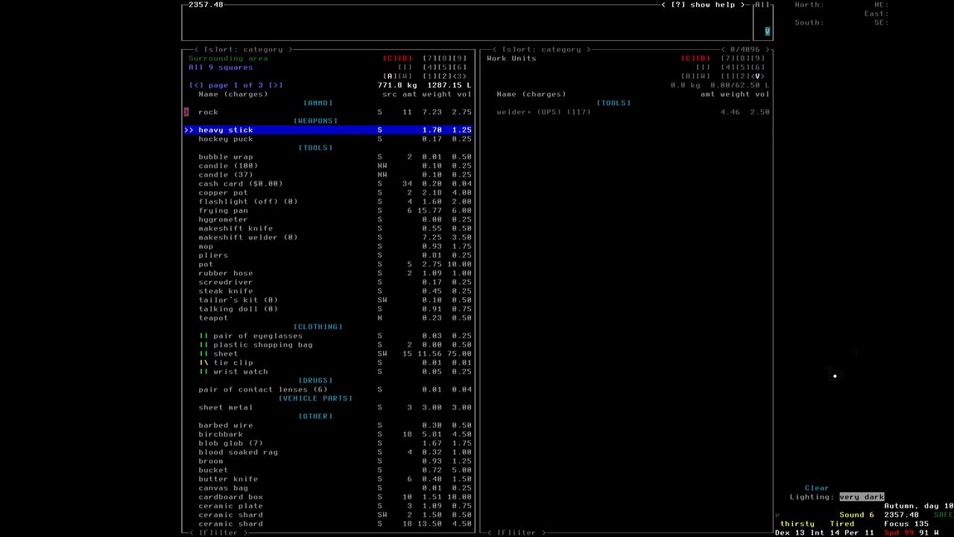
key(Down)
key(Down)
key(Down)
key(Down)
key(Down)
key(Down)
key(Down)
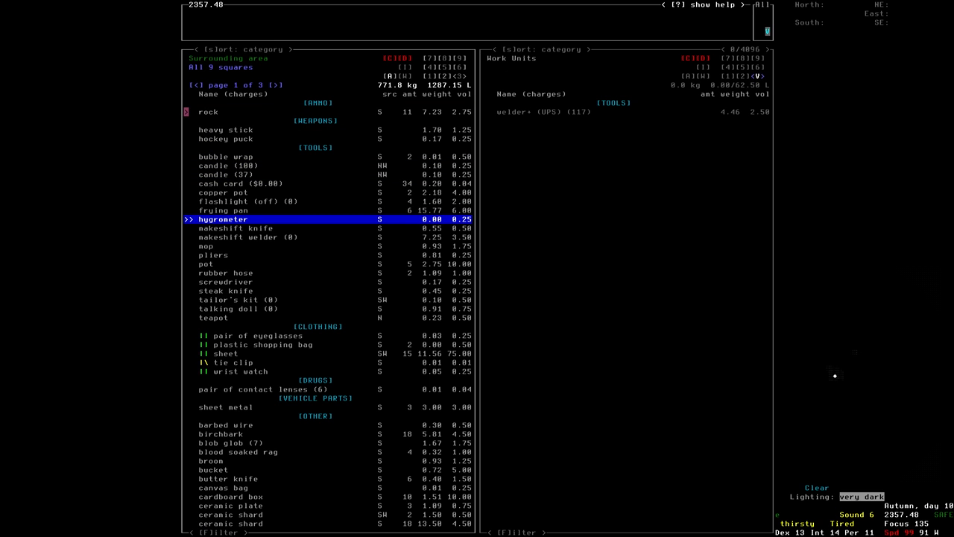
key(Down)
key(Down)
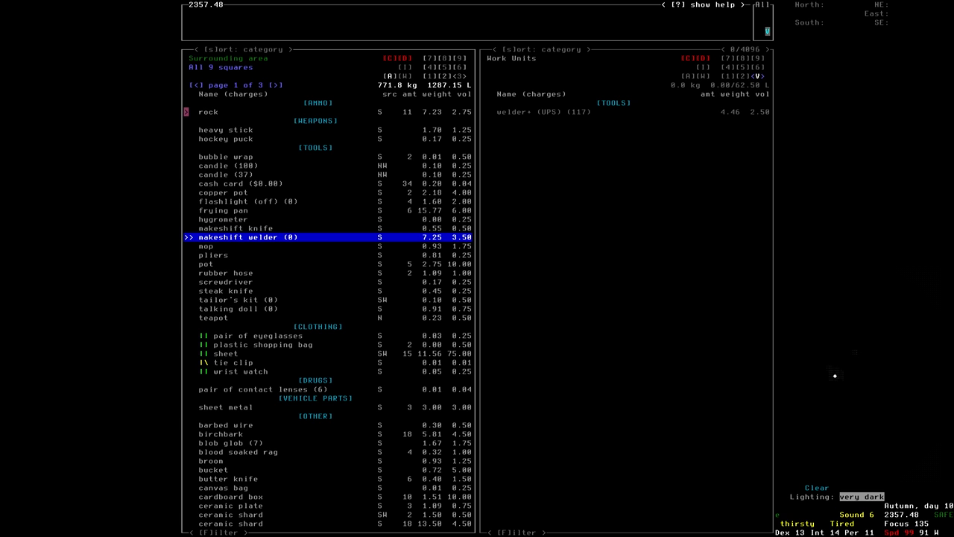
key(Escape)
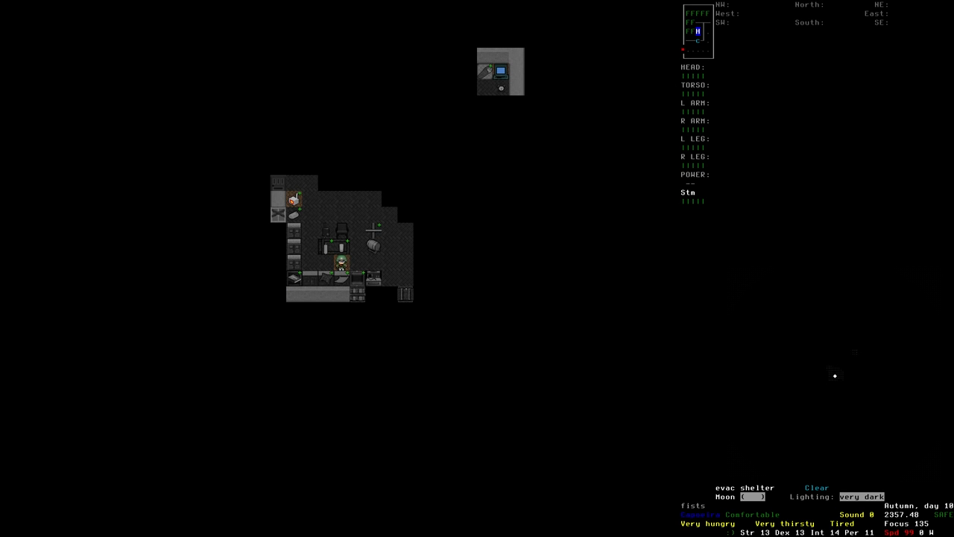
- Pick up the makeshift welder and carry it a few tiles across the shelter
key(g)
key(Down)
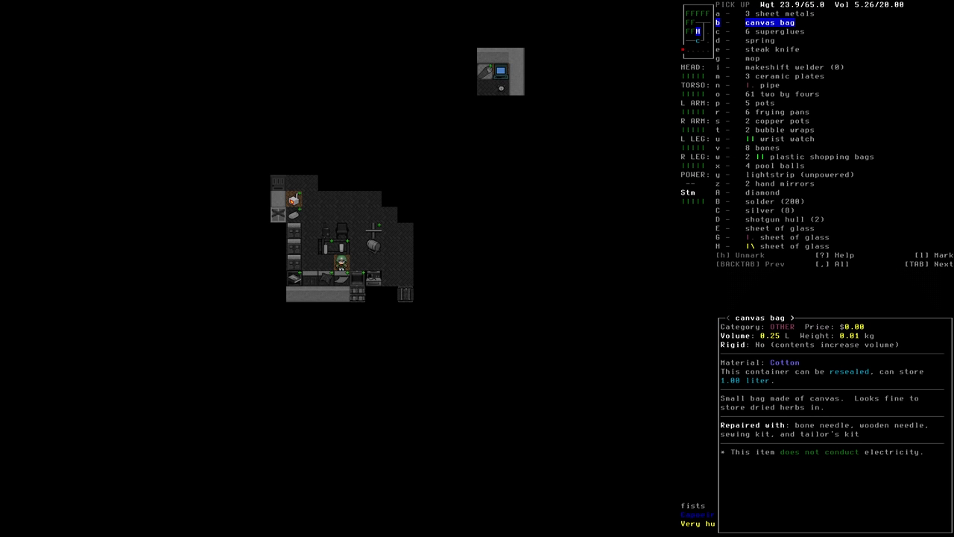
key(Down)
key(Down)
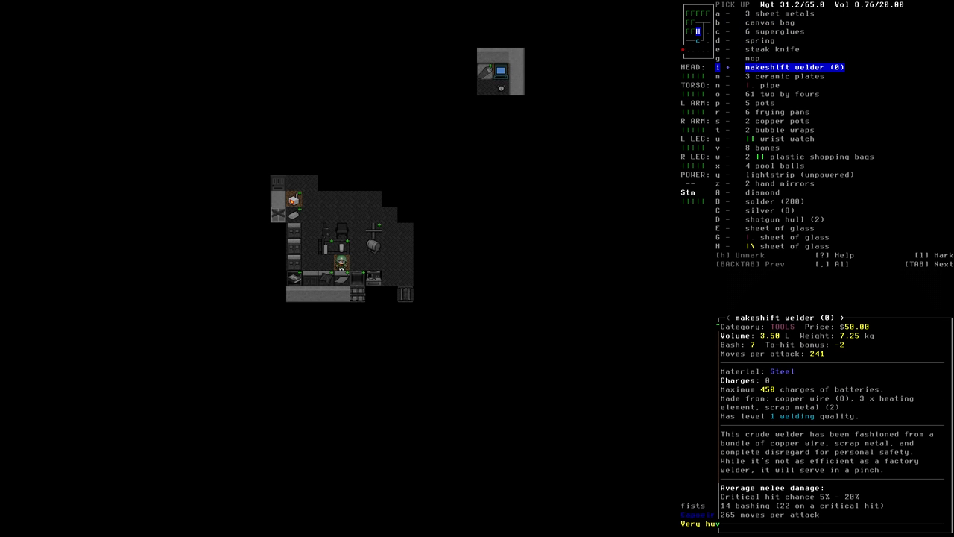
key(Return)
key(Right)
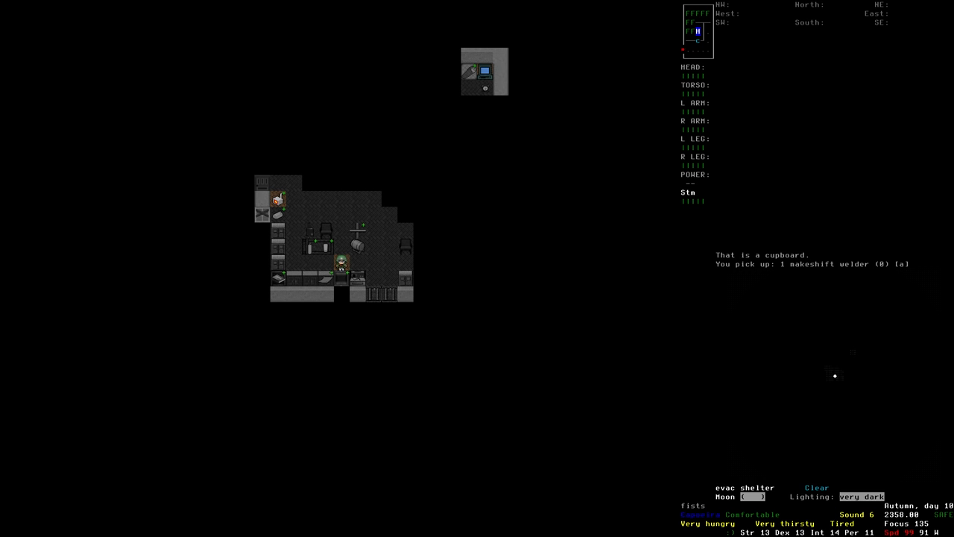
key(Left)
key(Left)
key(Up)
- Disassemble the makeshift welder and pick up its copper wire, scrap metal and heating elements
key(parenleft)
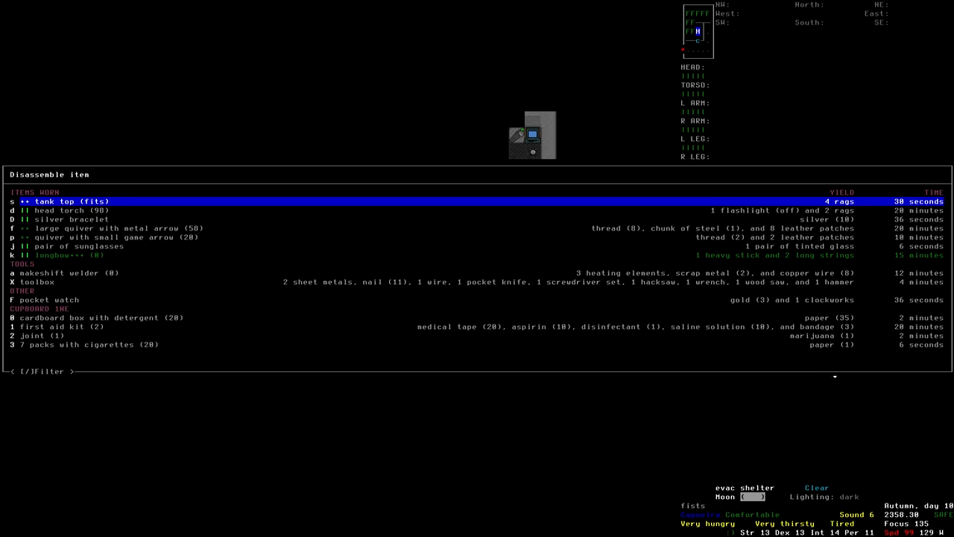
key(Down)
key(Down)
key(Down)
key(Down)
key(Return)
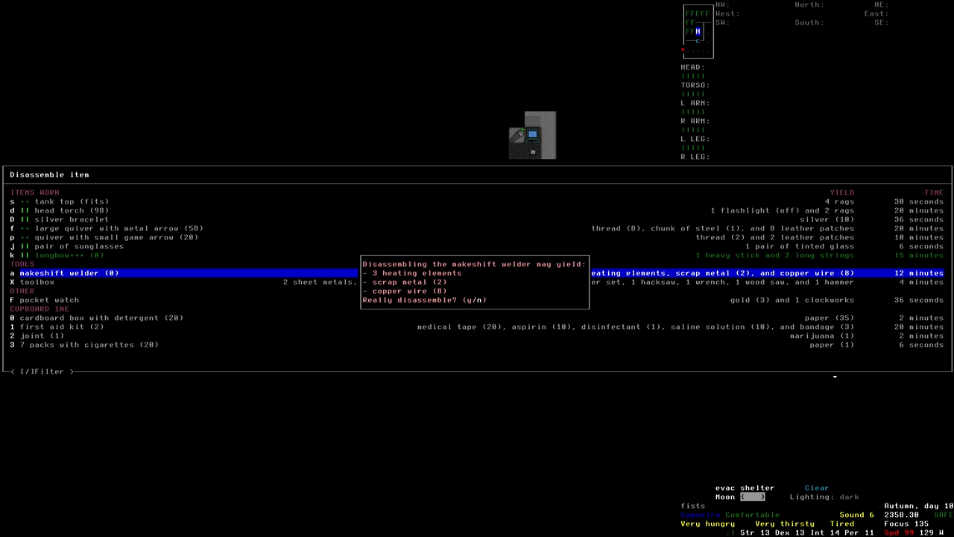
key(y)
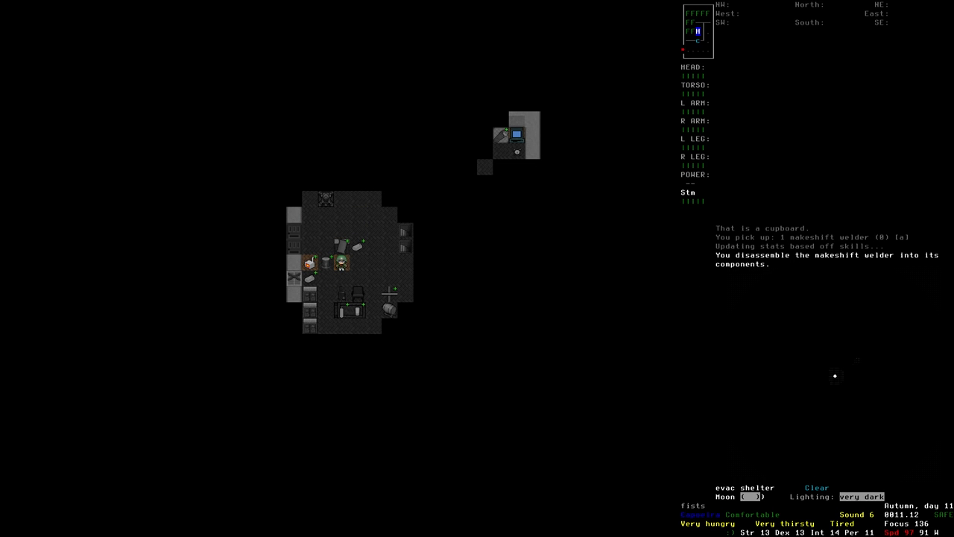
key(g)
key(Down)
key(Down)
key(Return)
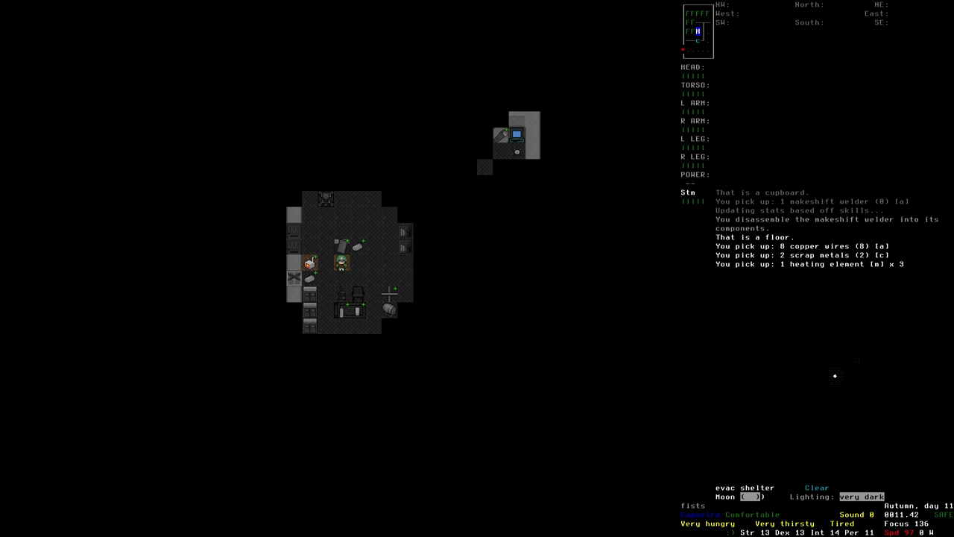
key(Down)
key(Down)
- Multidrop the salvaged parts onto the cupboard
key(D)
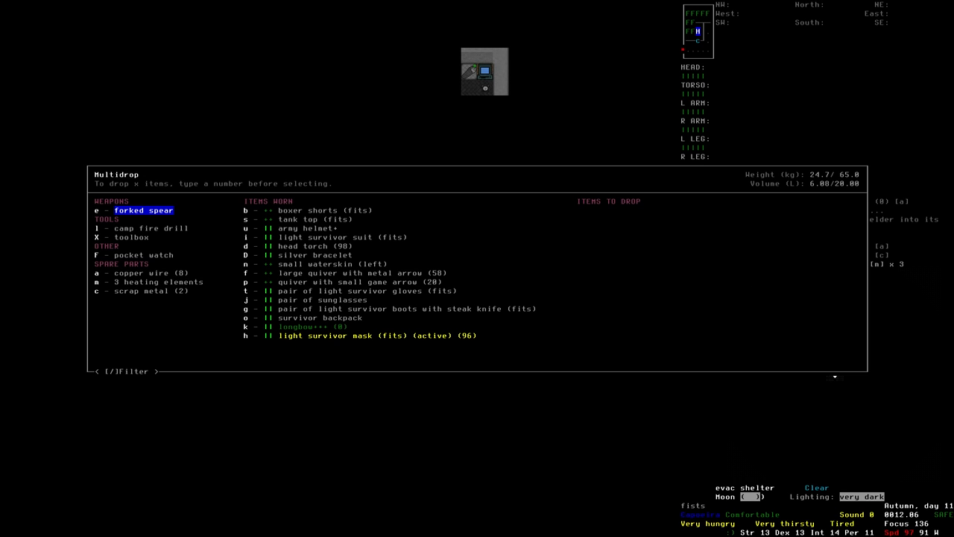
key(End)
key(Return)
key(Up)
key(Return)
key(Up)
key(Return)
key(Return)
- Glance at the construction list, then search crafting for the electric forge recipe requirements
key(*)
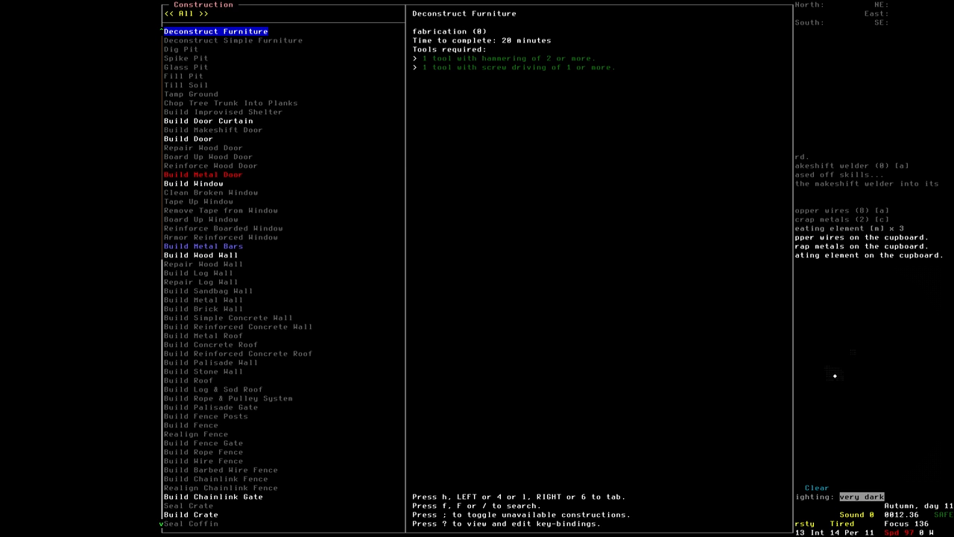
key(Escape)
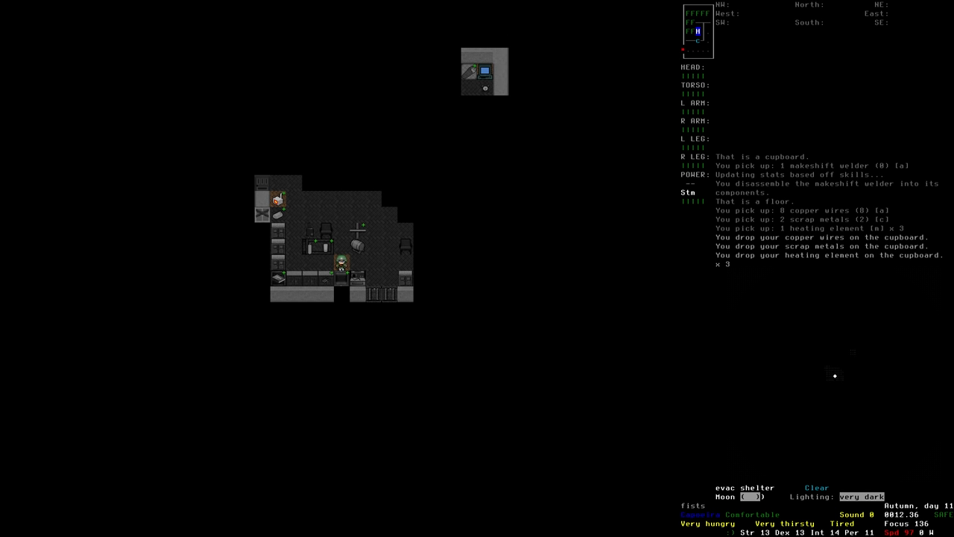
key(ampersand)
text(f)
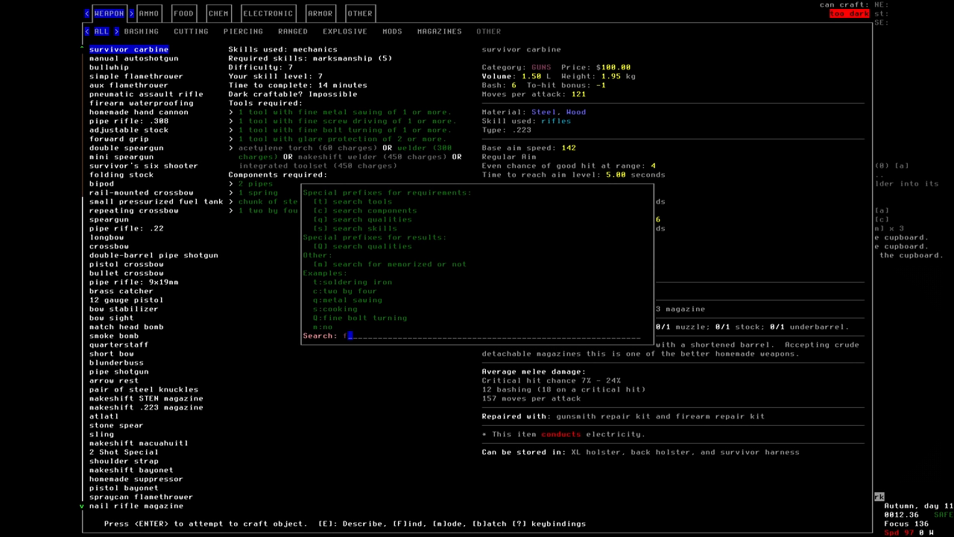
text(forge)
key(Return)
key(Down)
key(Down)
key(Down)
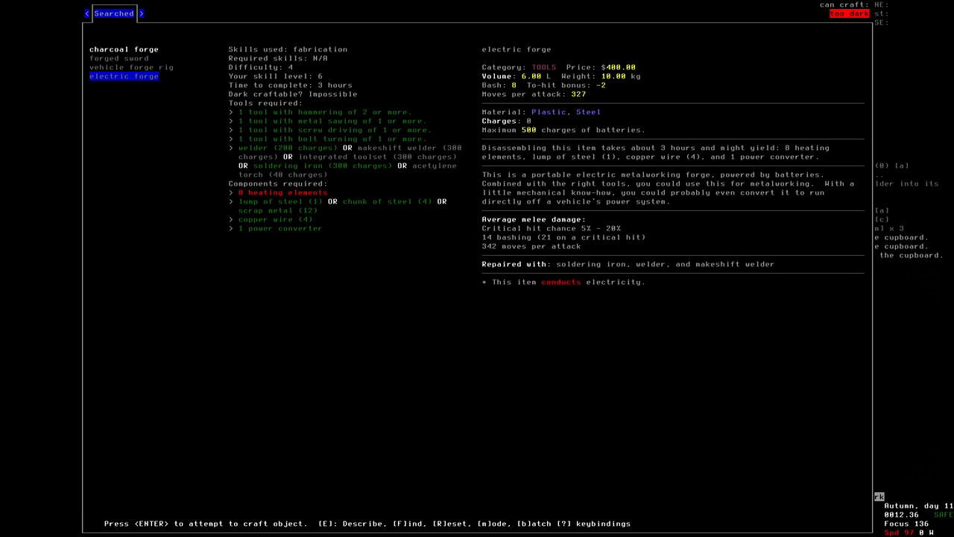
key(Escape)
key(Left)
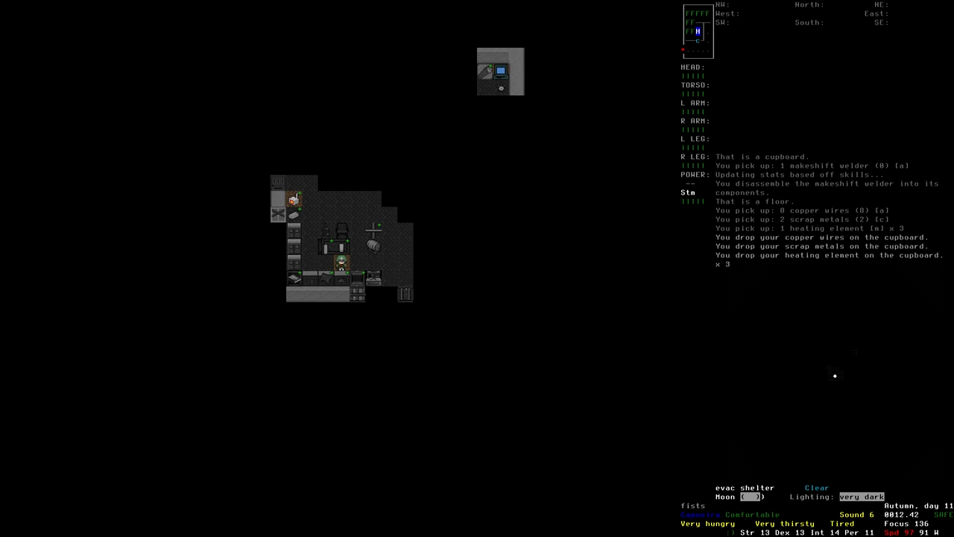
key(slash)
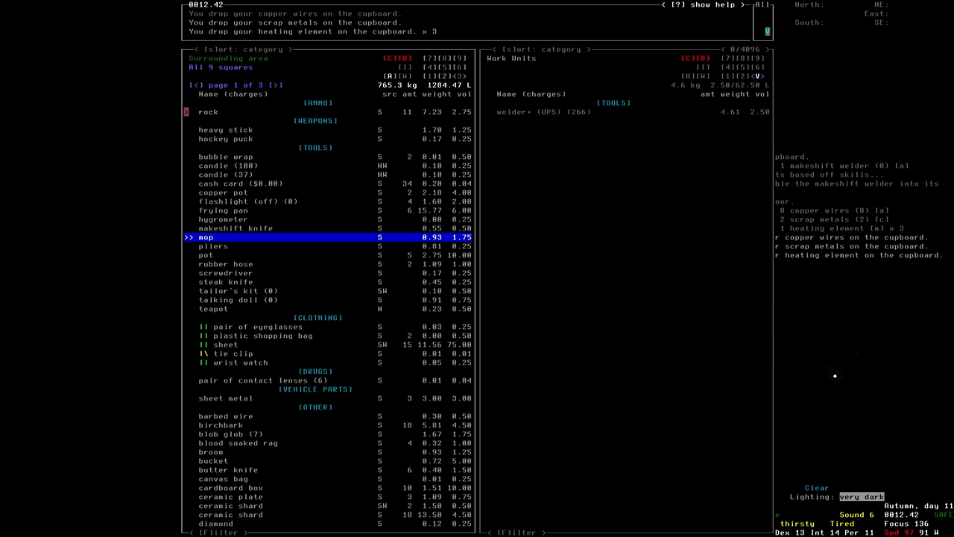
key(Up)
key(Up)
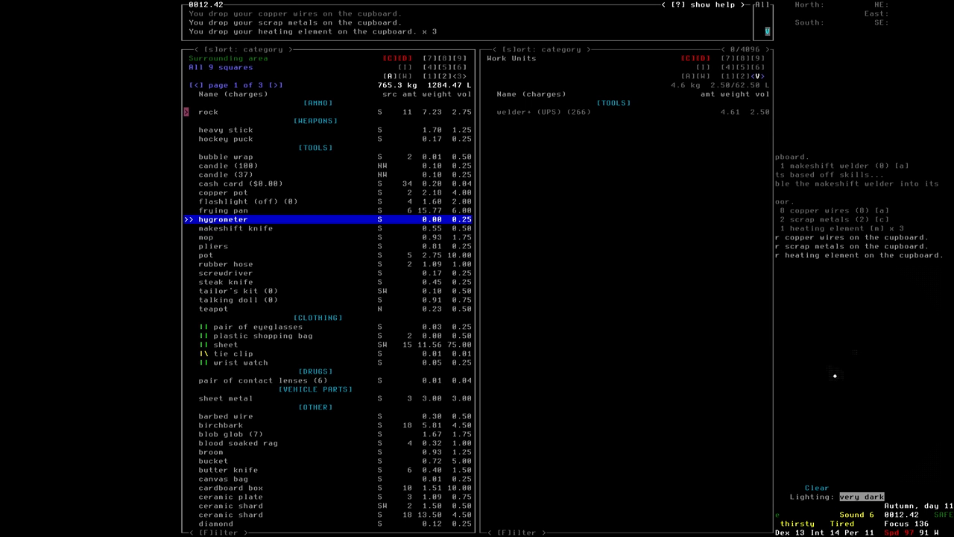
key(Down)
key(Down)
key(Down)
key(Down)
key(Down)
key(Down)
key(Down)
key(Down)
key(Down)
key(Down)
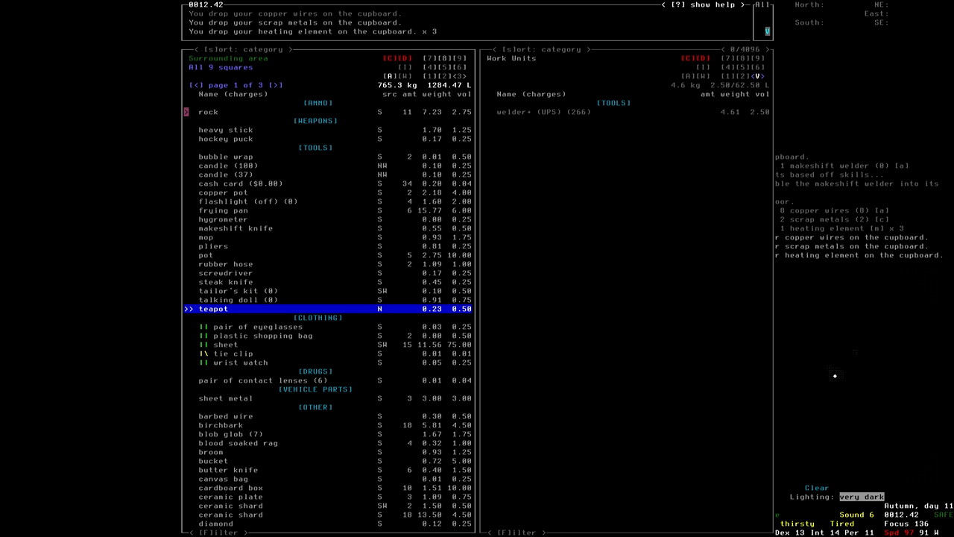
key(Down)
key(Down)
key(Down)
key(Down)
key(Down)
key(Down)
key(Down)
key(Down)
key(Down)
key(Down)
key(Down)
key(Down)
key(Down)
key(Down)
key(Down)
key(Down)
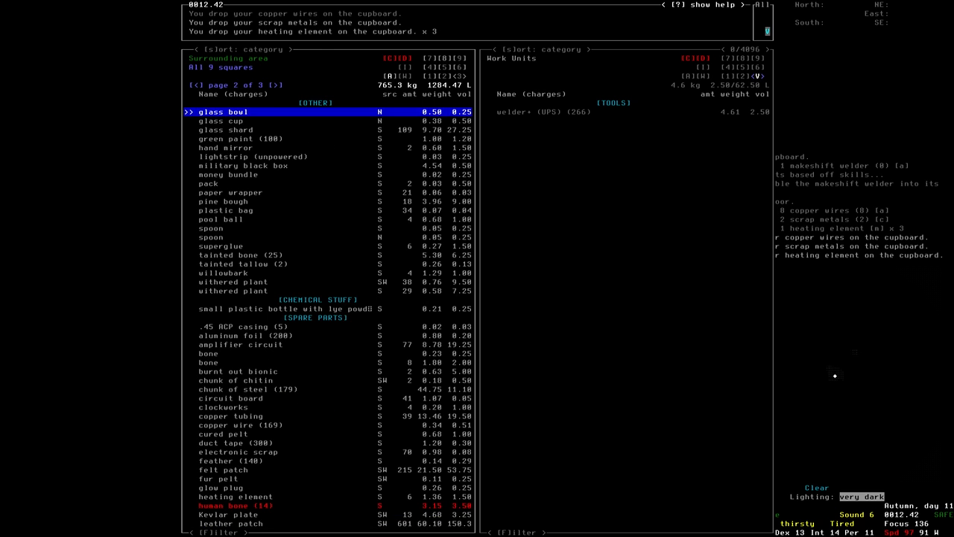
key(Down)
key(Down)
key(Down)
key(Down)
key(Down)
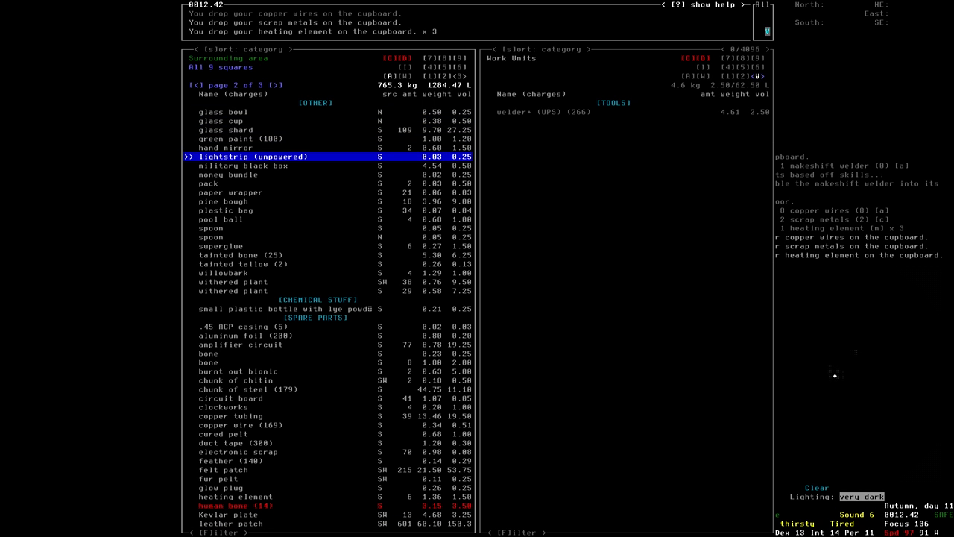
key(Down)
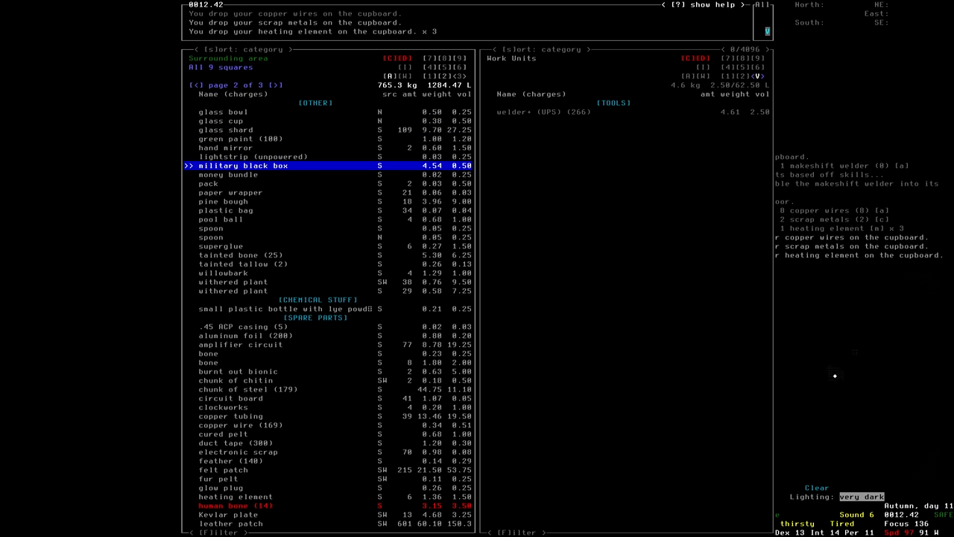
key(Down)
key(Down)
key(Down)
key(Down)
key(Down)
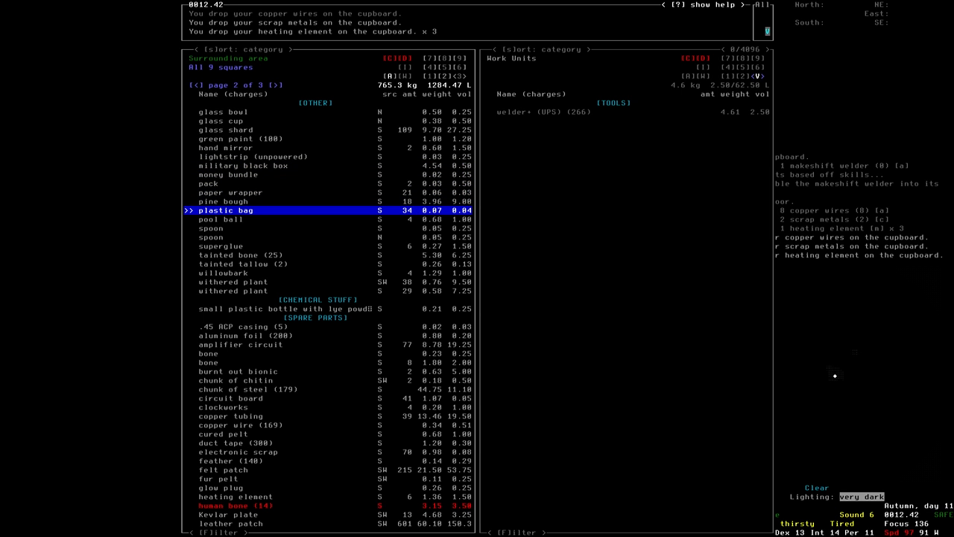
key(Down)
key(Down)
key(Down)
key(Down)
key(Down)
key(Down)
key(Down)
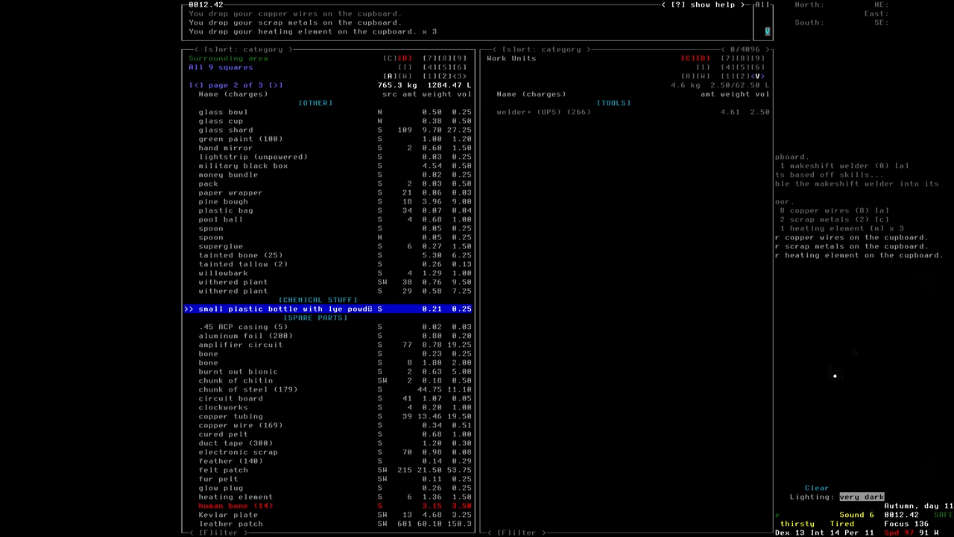
key(Down)
key(Down)
key(Down)
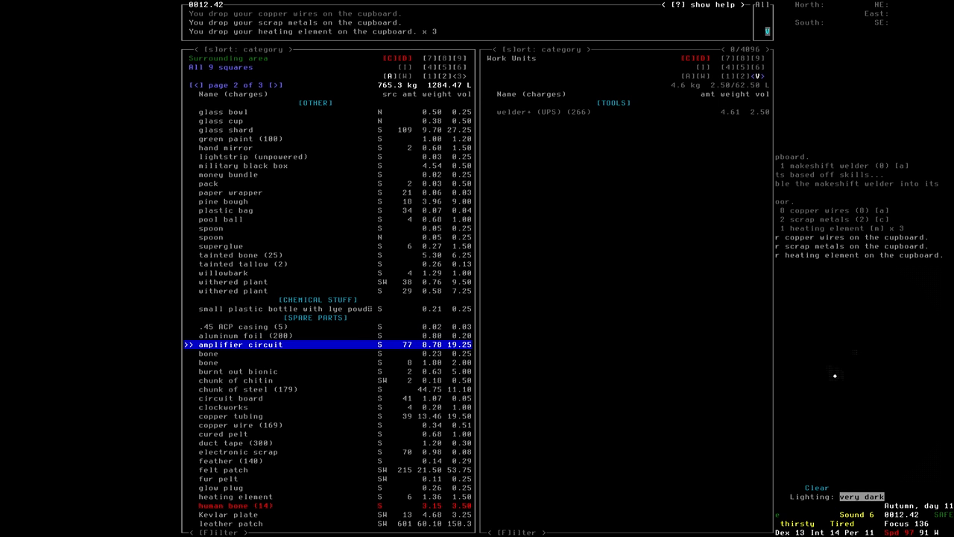
key(Down)
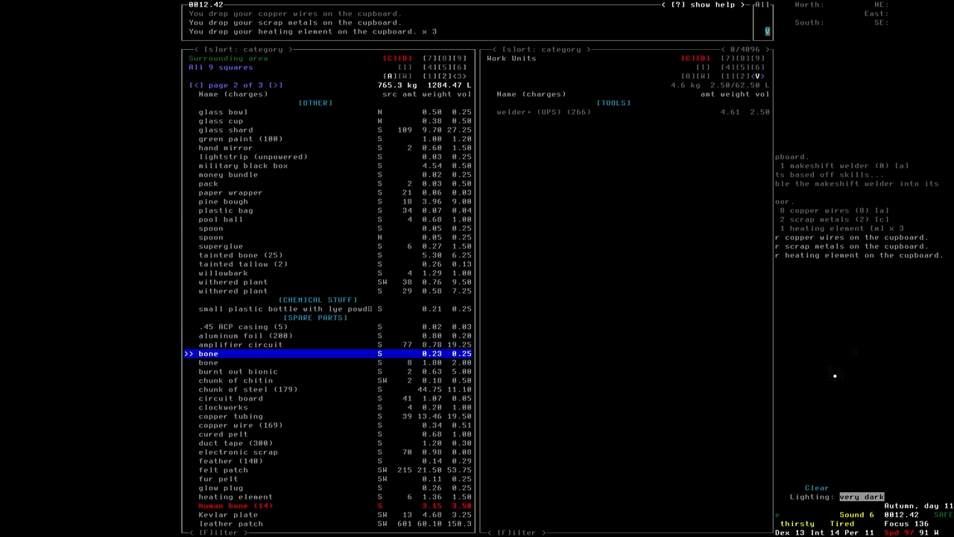
key(Down)
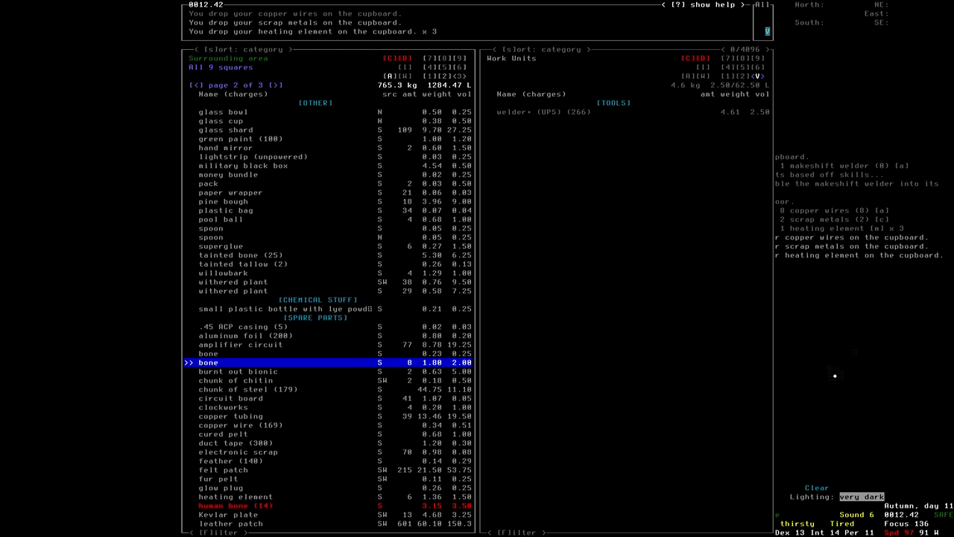
key(Down)
key(Down)
key(Down)
key(Down)
key(Down)
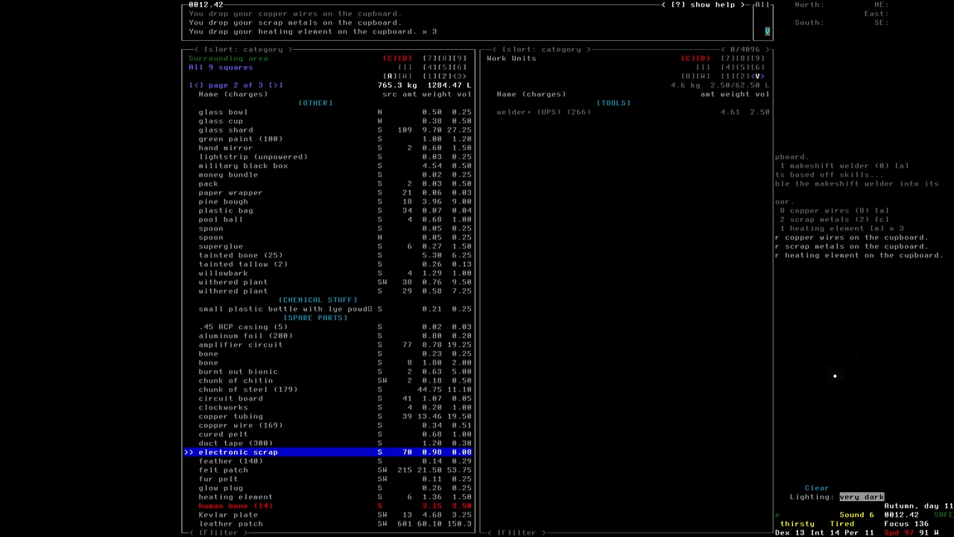
key(Down)
key(Down)
key(Down)
key(Down)
key(Down)
key(Down)
key(Down)
key(Down)
key(Down)
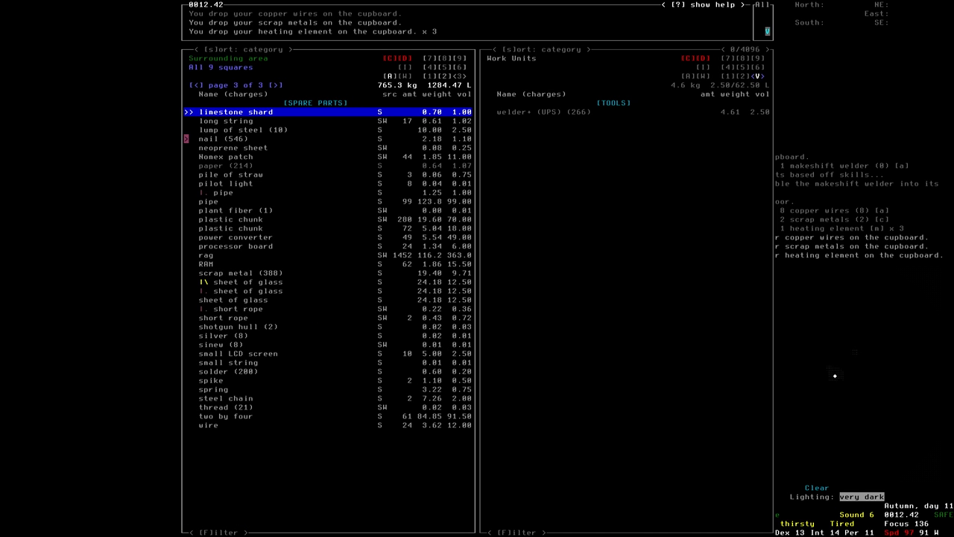
key(Down)
key(Down)
key(Down)
key(Down)
key(Down)
key(Down)
key(Down)
key(Down)
key(Down)
key(Down)
key(Down)
key(Down)
key(Down)
key(Down)
key(Down)
key(Down)
key(Down)
key(Down)
key(Down)
key(Down)
key(Down)
key(Down)
key(Down)
key(Down)
key(Down)
key(Down)
key(Down)
key(Down)
key(Down)
key(Up)
key(Up)
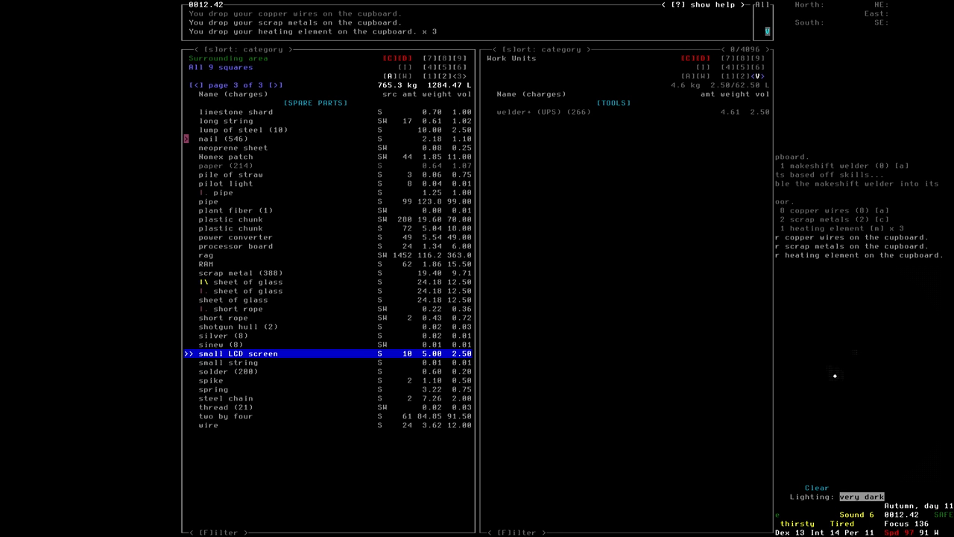
- Walk to the vehicle-parts pile and browse its pick-up list from headlights to small wheels
key(Escape)
key(Left)
key(Left)
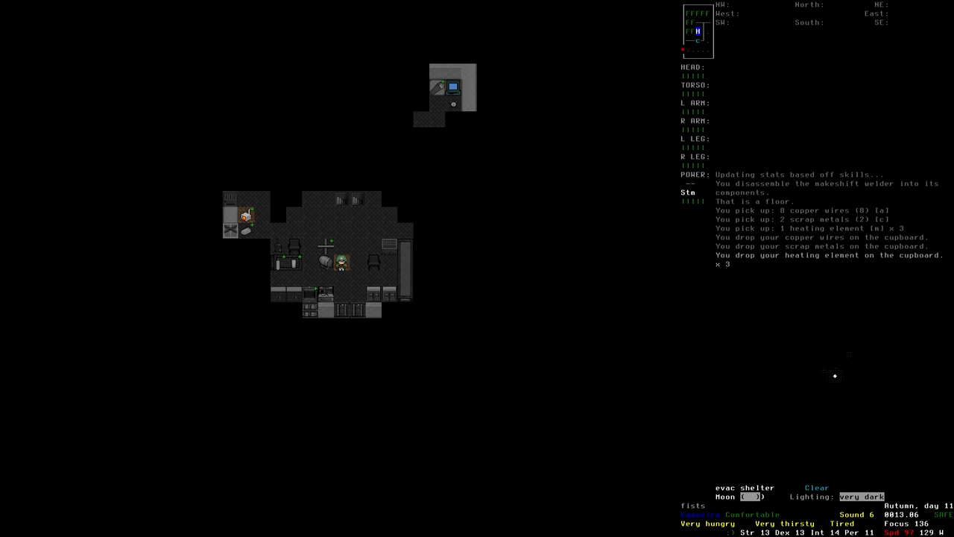
key(g)
key(Down)
key(Down)
key(Down)
key(Down)
key(Down)
key(Down)
key(Down)
key(Down)
key(Down)
key(Down)
key(Down)
key(Down)
key(Down)
key(Down)
key(Down)
key(Down)
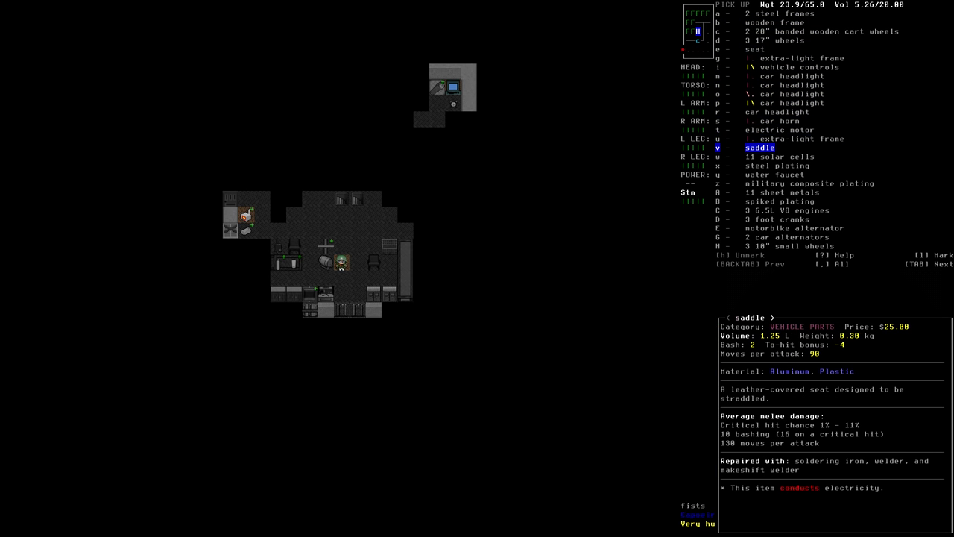
key(Down)
key(Down)
key(Down)
key(Down)
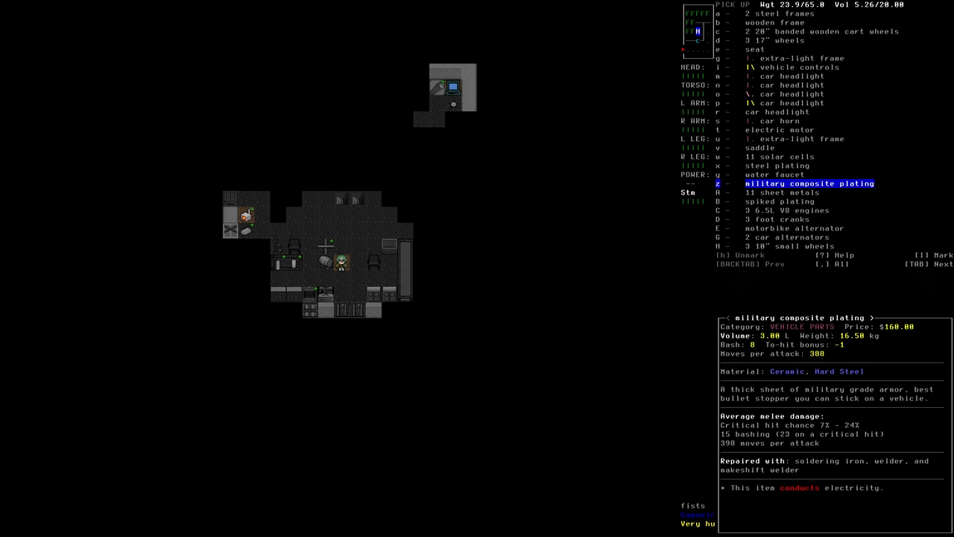
key(Down)
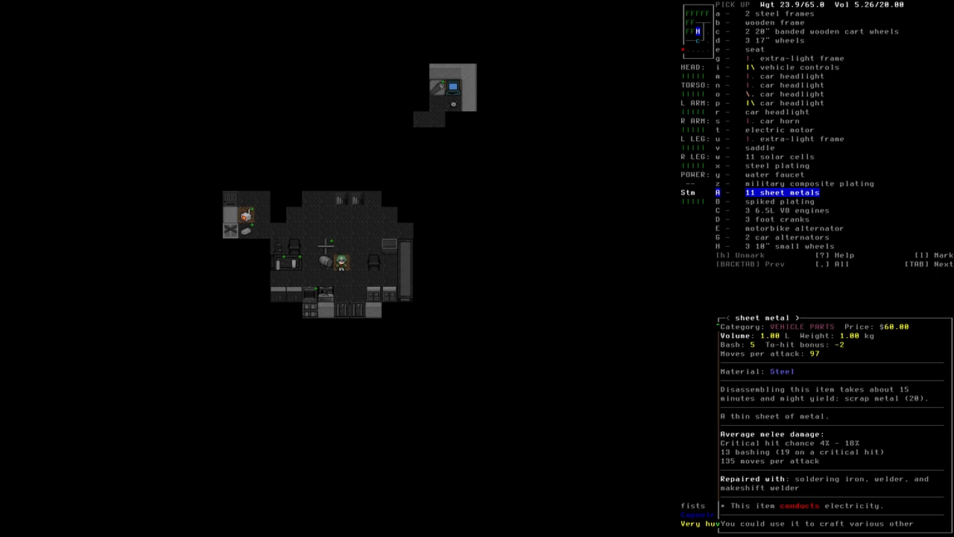
key(Down)
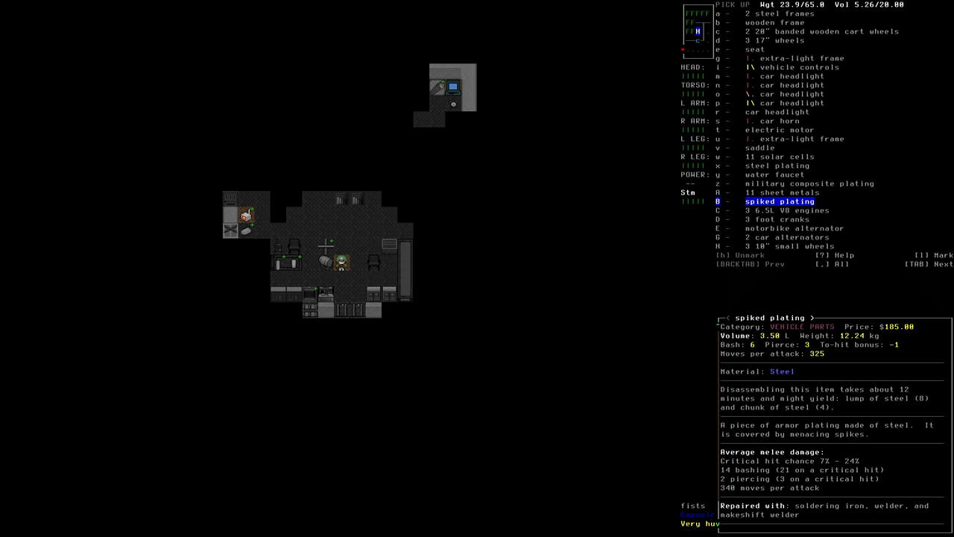
key(Down)
key(Down)
key(Down)
key(Down)
key(Down)
key(Down)
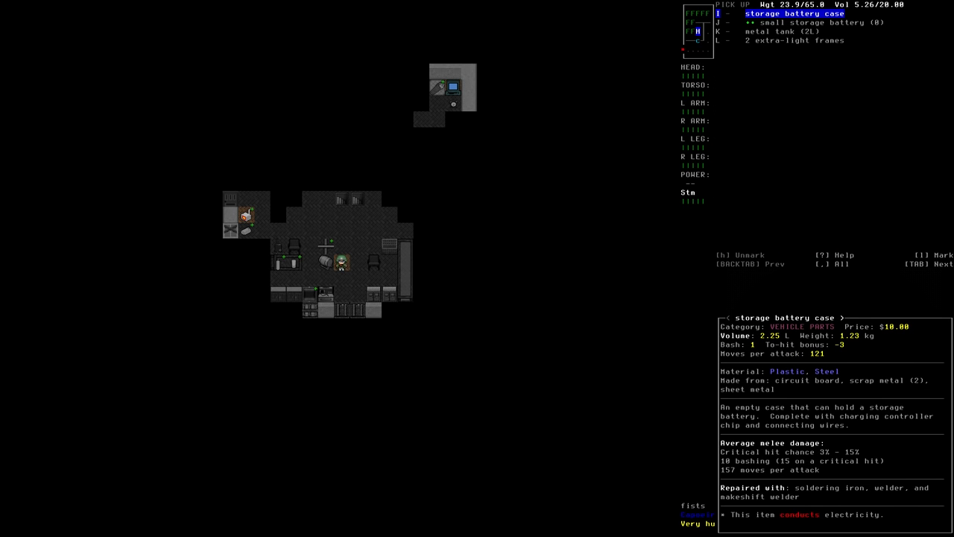
key(Down)
key(Down)
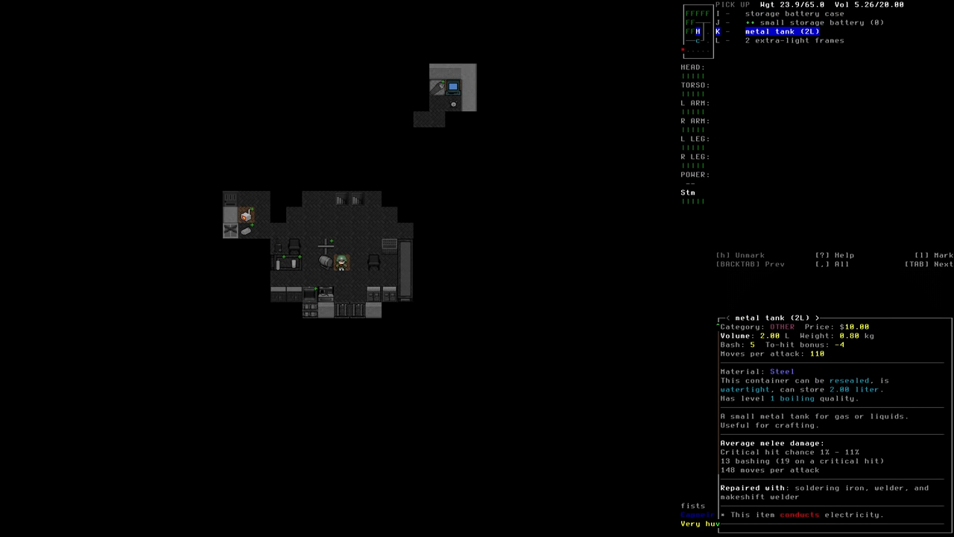
key(Down)
key(Up)
key(Up)
key(Up)
key(Up)
key(Up)
key(Up)
key(Up)
key(Up)
key(Up)
key(Up)
key(Up)
key(Up)
key(Up)
key(Up)
key(Up)
key(Up)
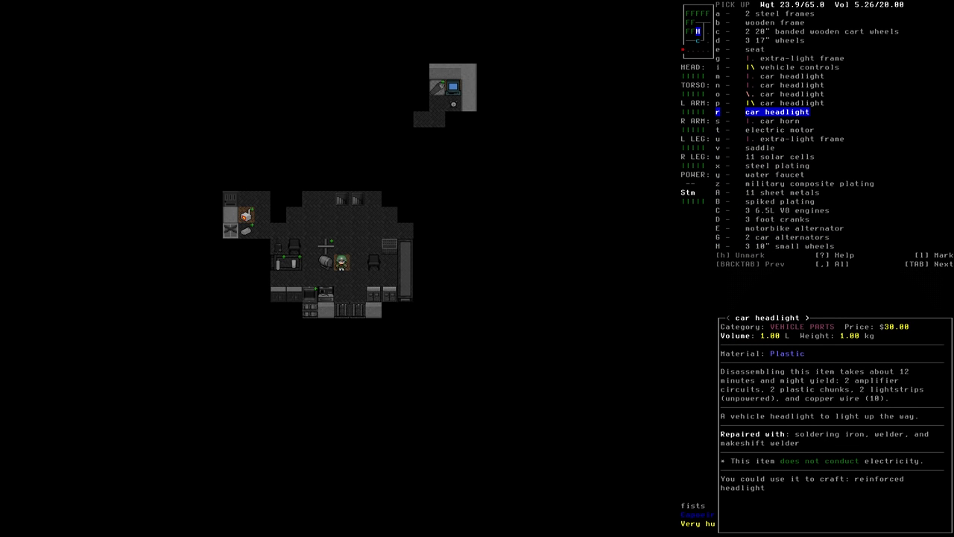
- Review details of the electric motor, saddle, small storage battery and 2L metal tank
key(Down)
key(Down)
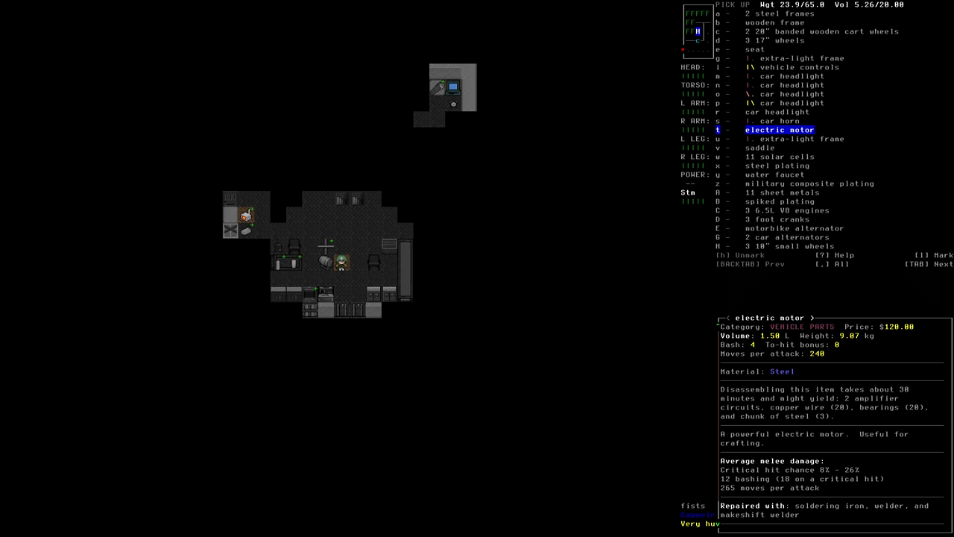
key(Down)
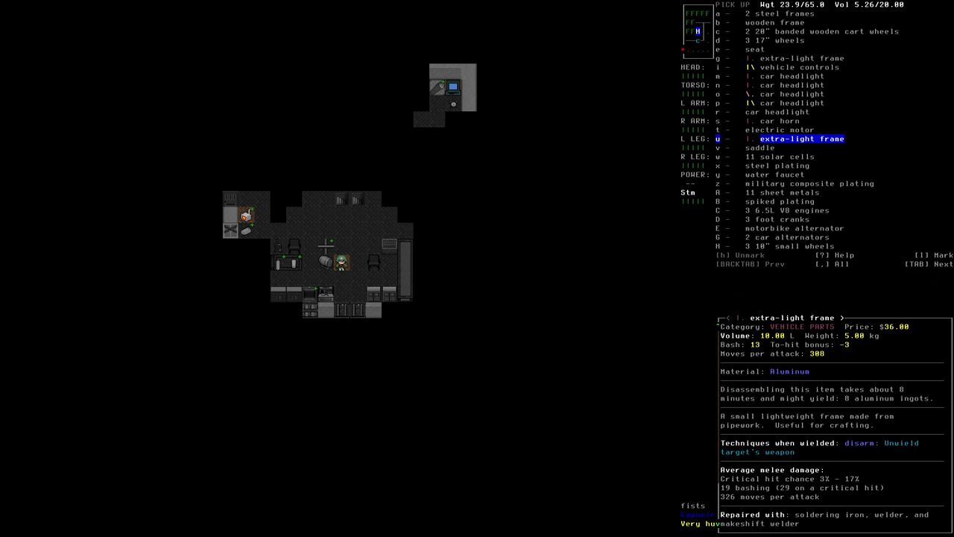
key(Up)
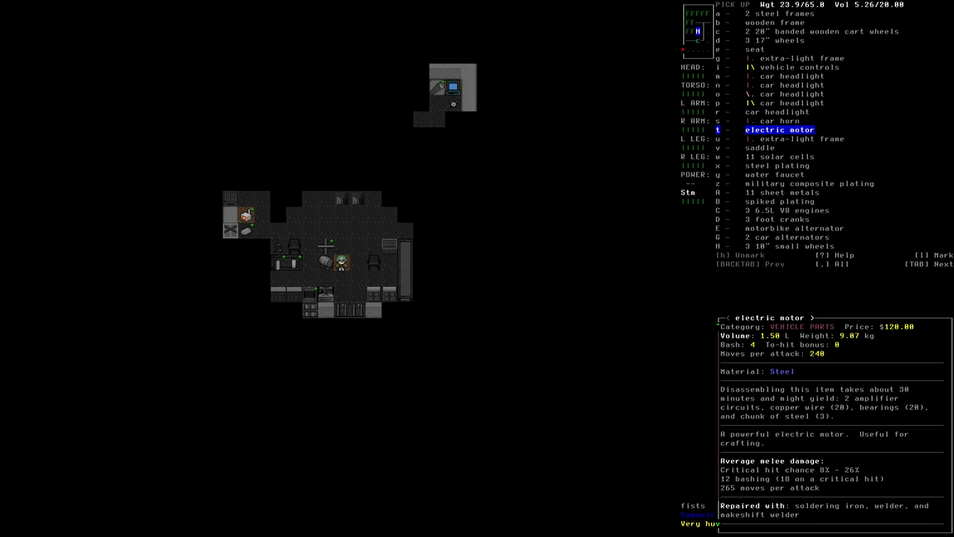
key(Down)
key(Down)
key(Down)
key(Down)
key(Down)
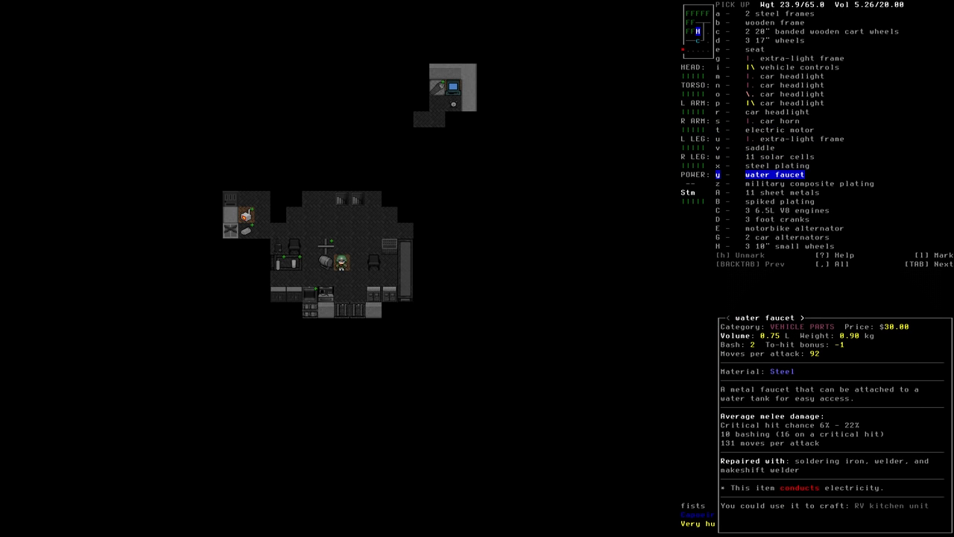
key(Down)
key(Down)
key(Down)
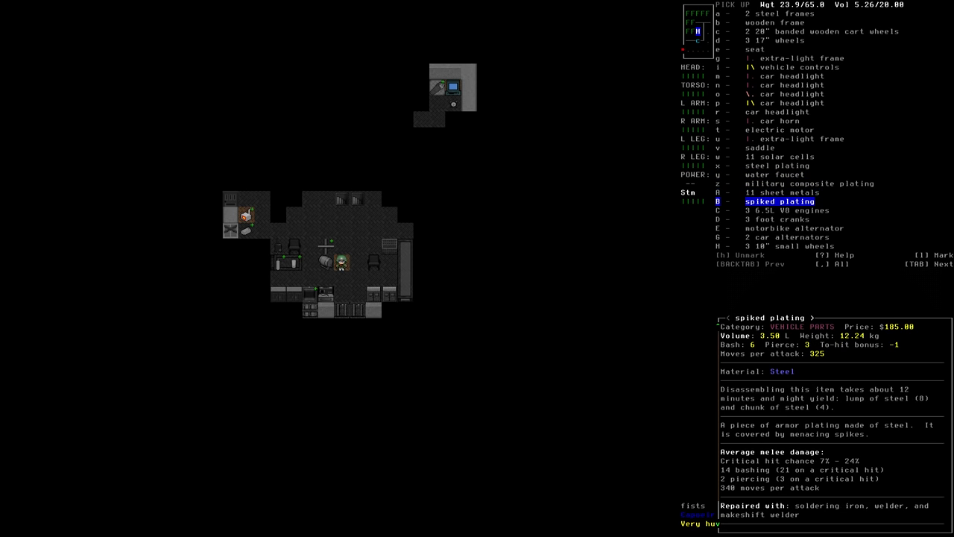
key(Down)
key(Down)
key(Down)
key(Down)
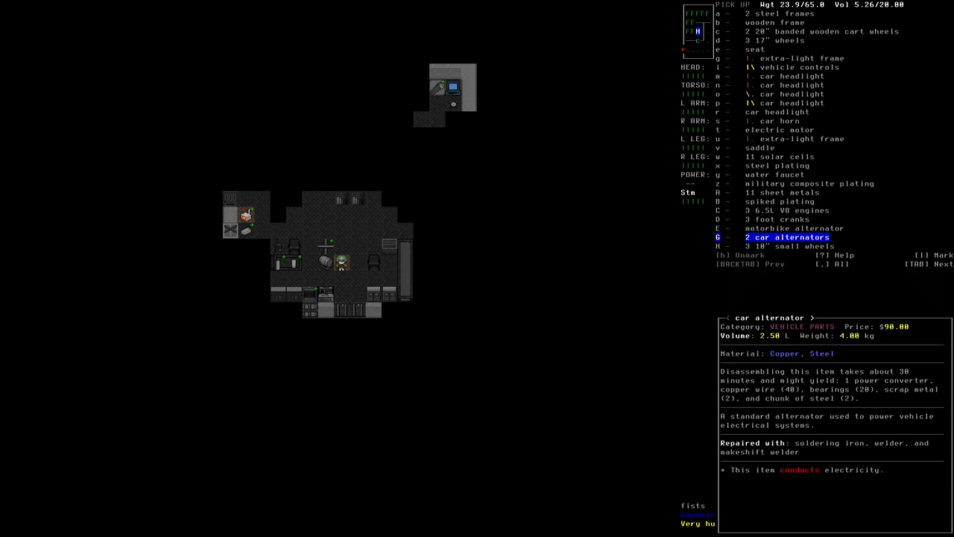
key(Down)
key(Down)
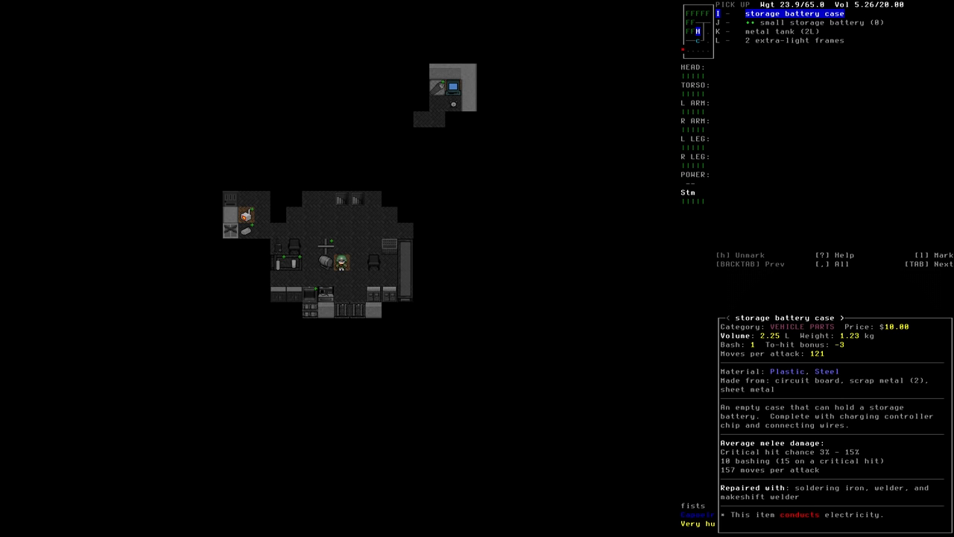
key(Down)
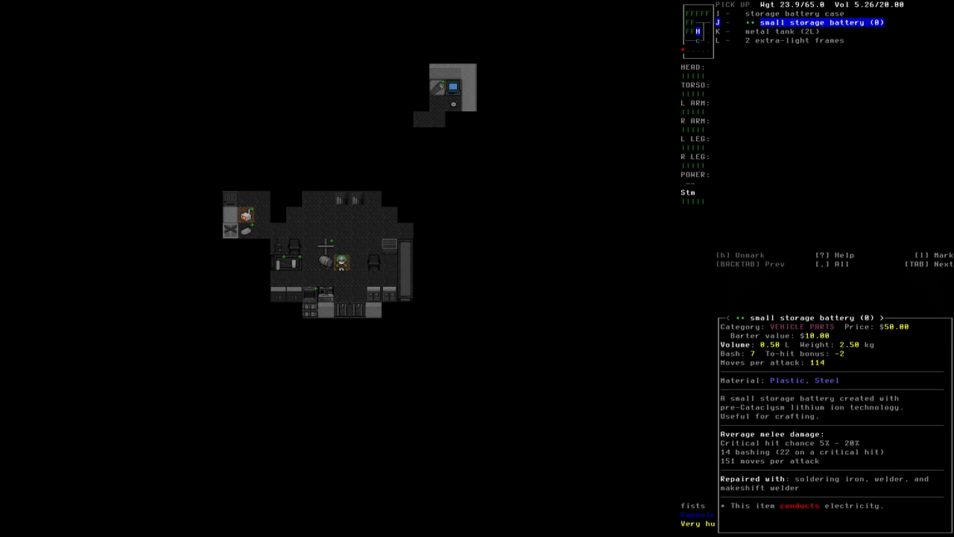
key(Down)
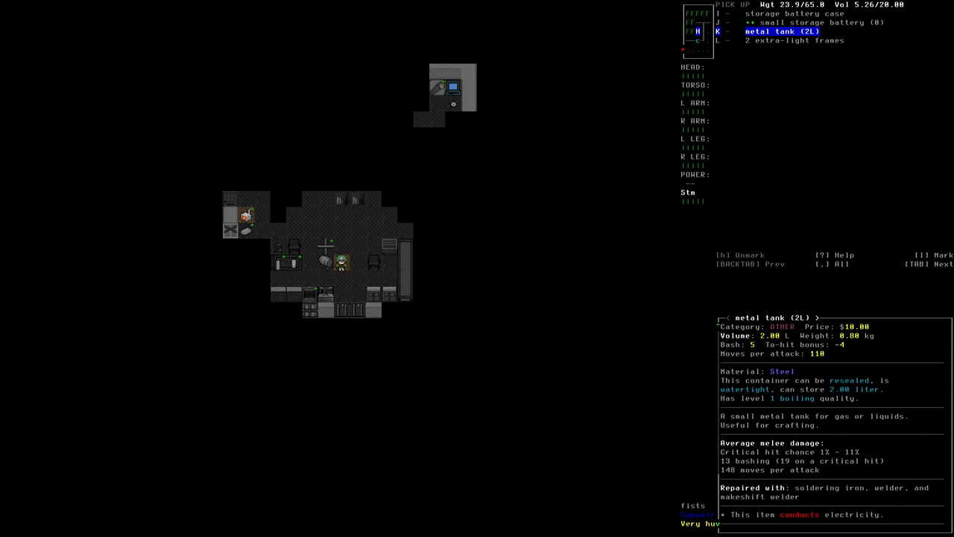
key(Down)
key(Down)
key(Down)
key(Down)
key(Down)
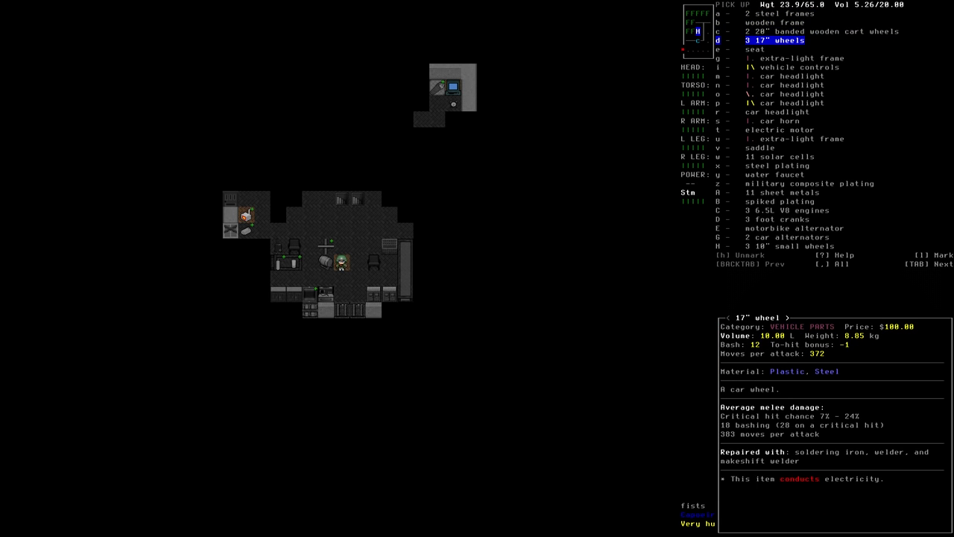
- Browse past the seat, car horn and extra-light frame, then leave without taking anything
key(Down)
key(Down)
key(Down)
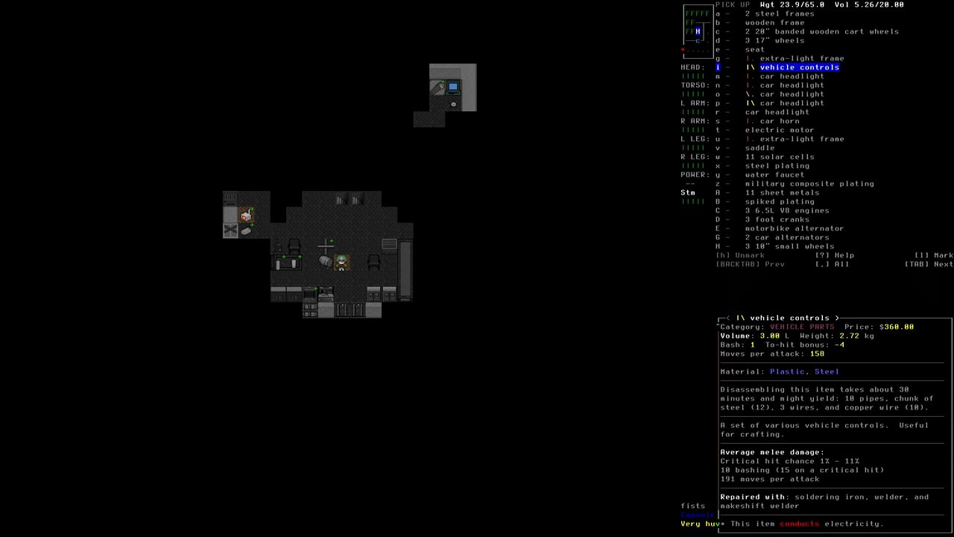
key(Down)
key(Down)
key(Down)
key(Down)
key(Down)
key(Down)
key(Down)
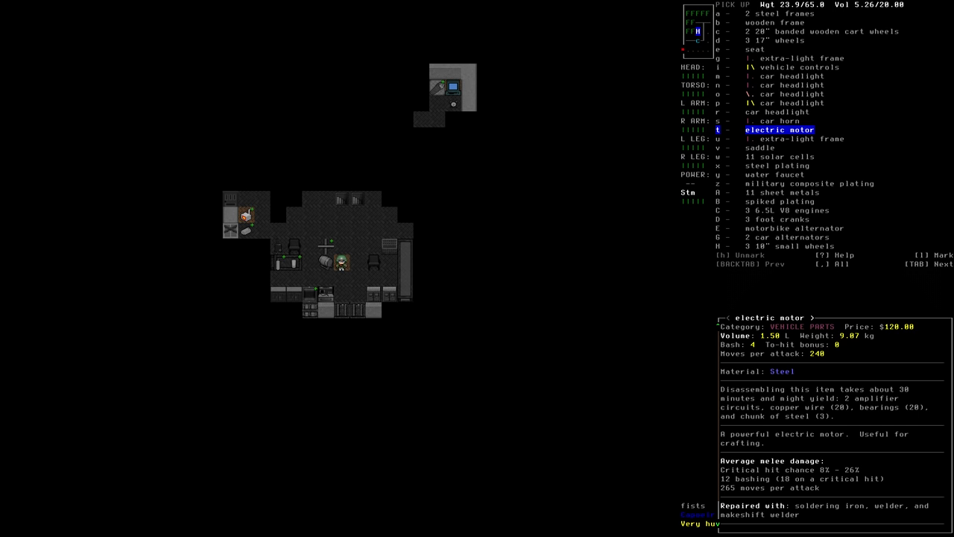
key(Down)
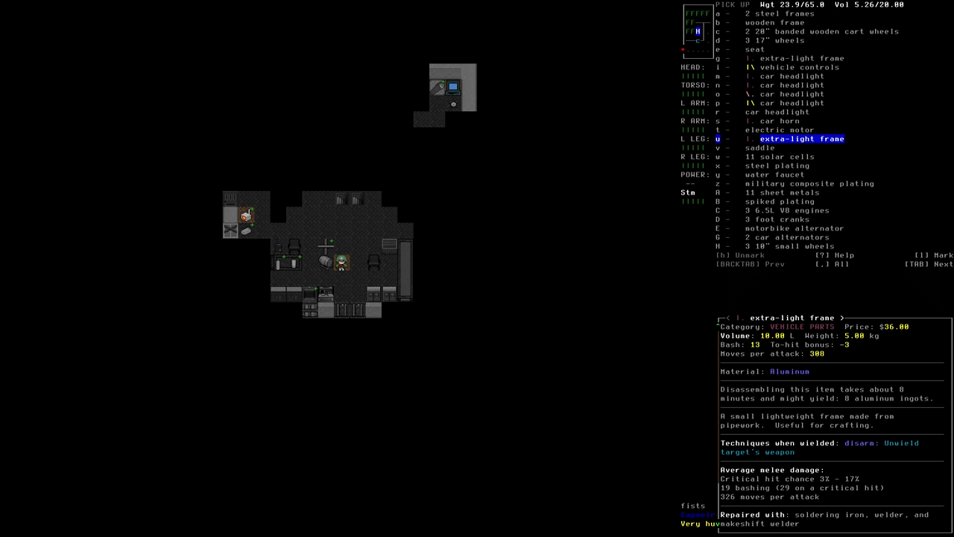
key(Down)
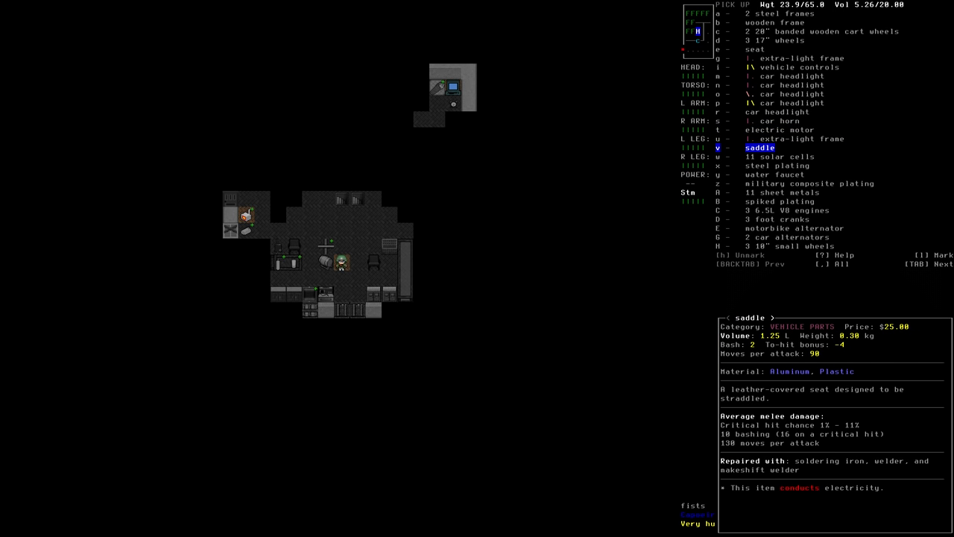
key(Escape)
- Walk south and west into the room, then east over the glass shards
key(Down)
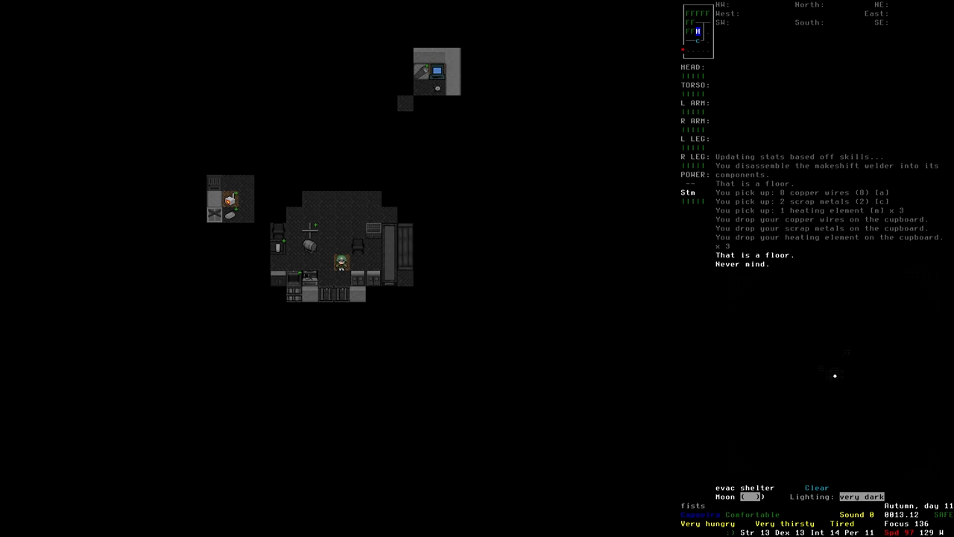
key(Down)
key(Left)
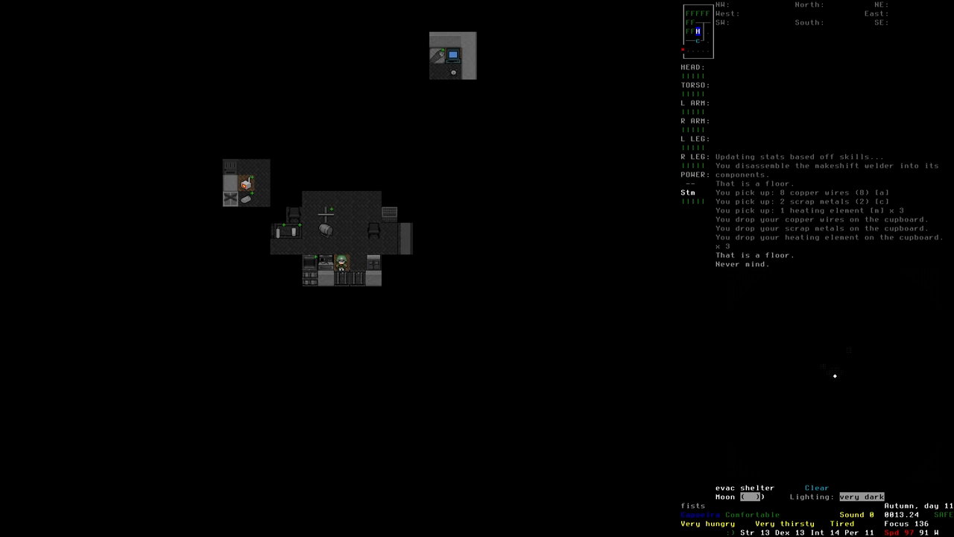
key(Left)
key(Up)
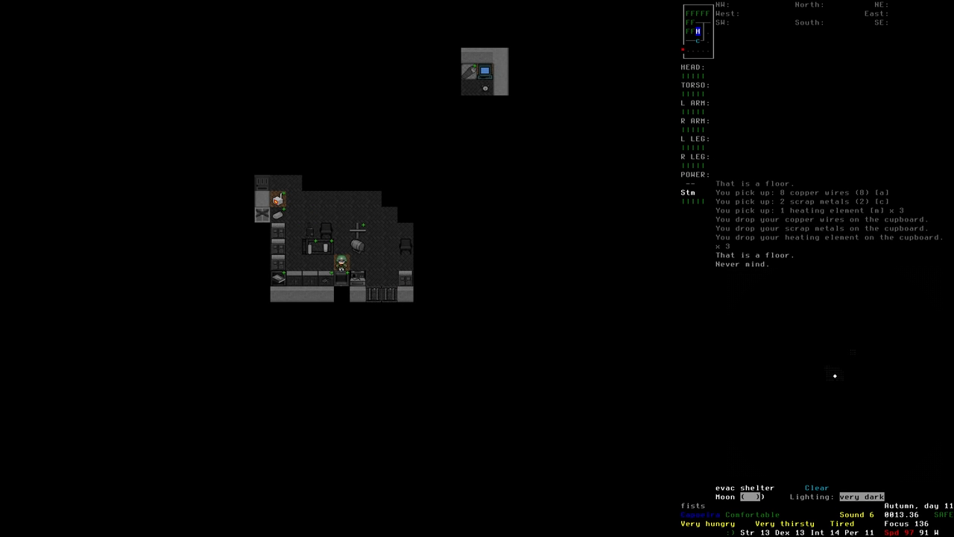
key(Left)
key(Right)
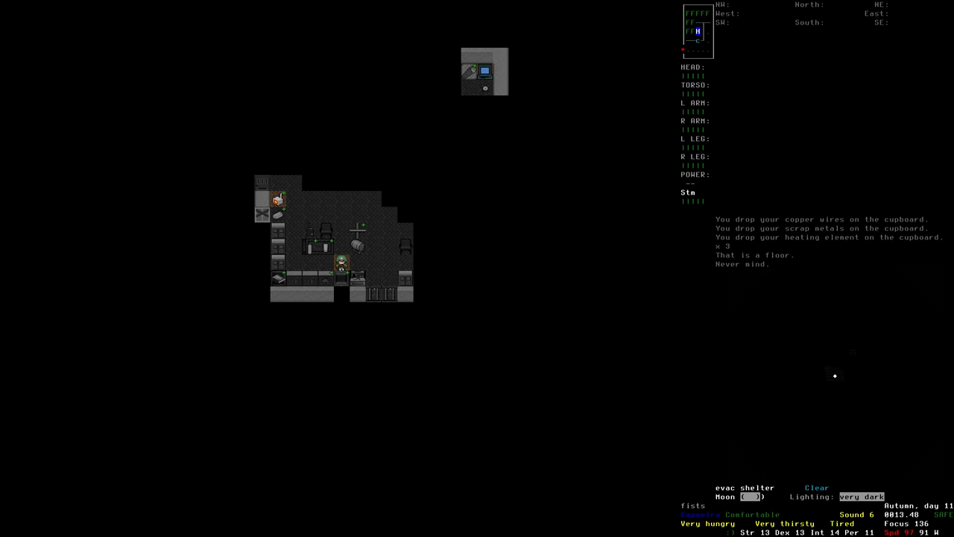
key(Left)
key(Right)
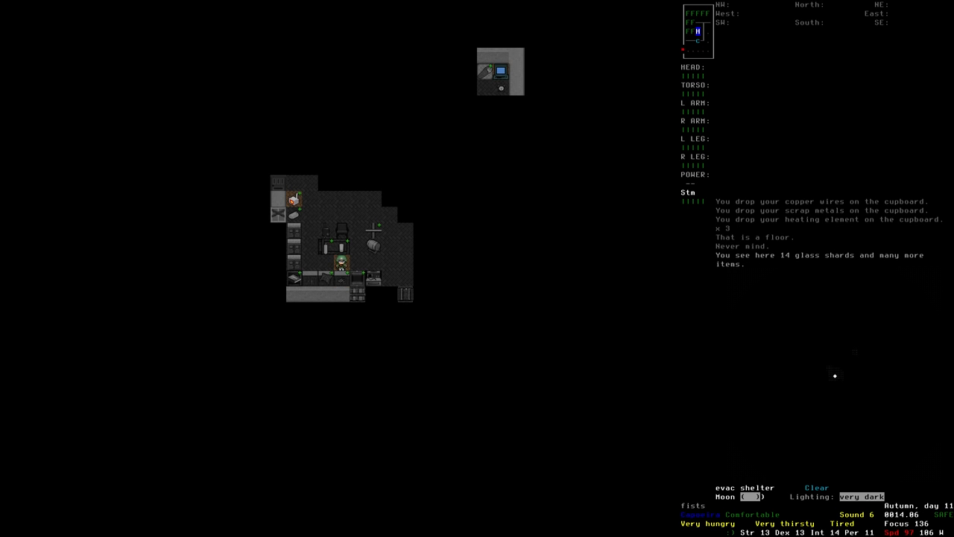
key(Right)
- Wander north and back, then east toward the furniture onto the extra-light frame tile
key(Up)
key(Up)
key(Up)
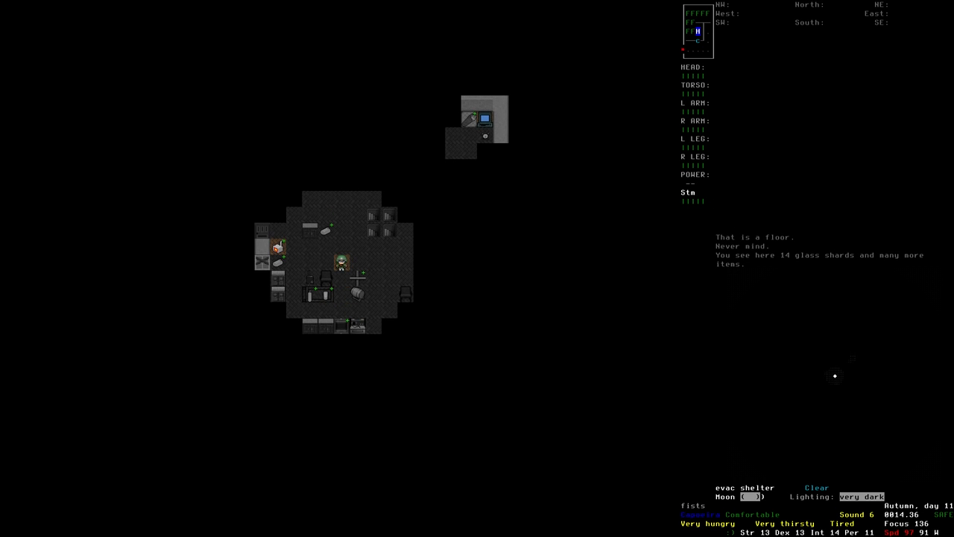
key(Down)
key(Down)
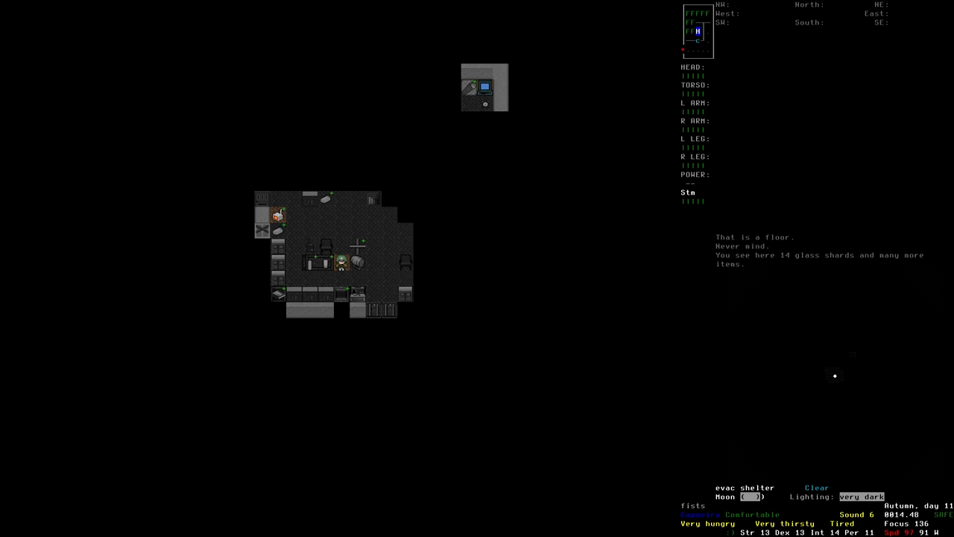
key(End)
key(Right)
key(Right)
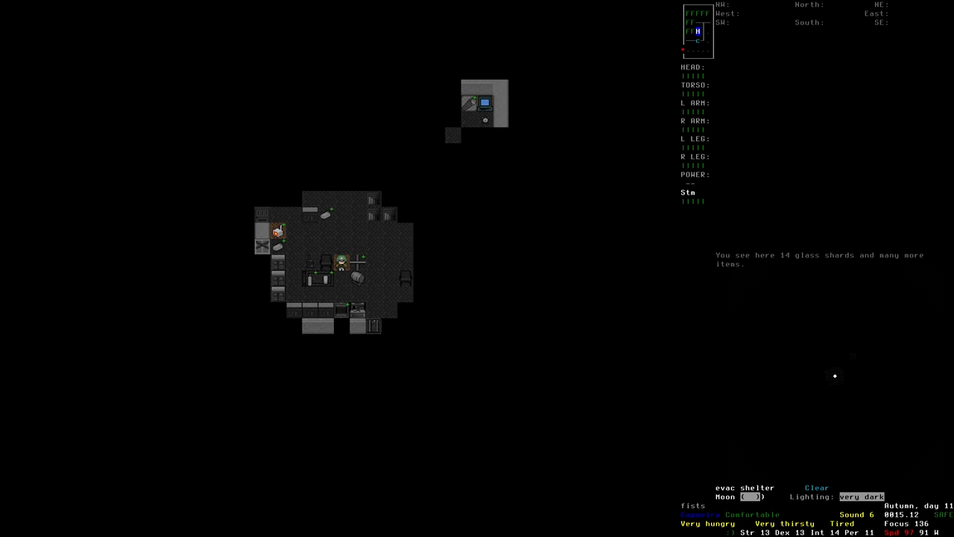
key(Page_Up)
key(Right)
key(Down)
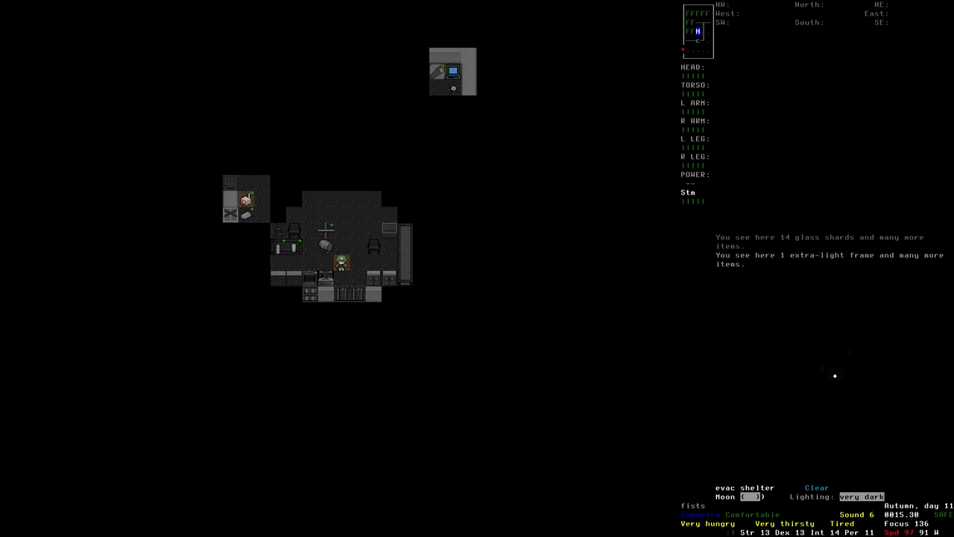
- Review the furniture constructions, then walk over beside the armchair
key(*)
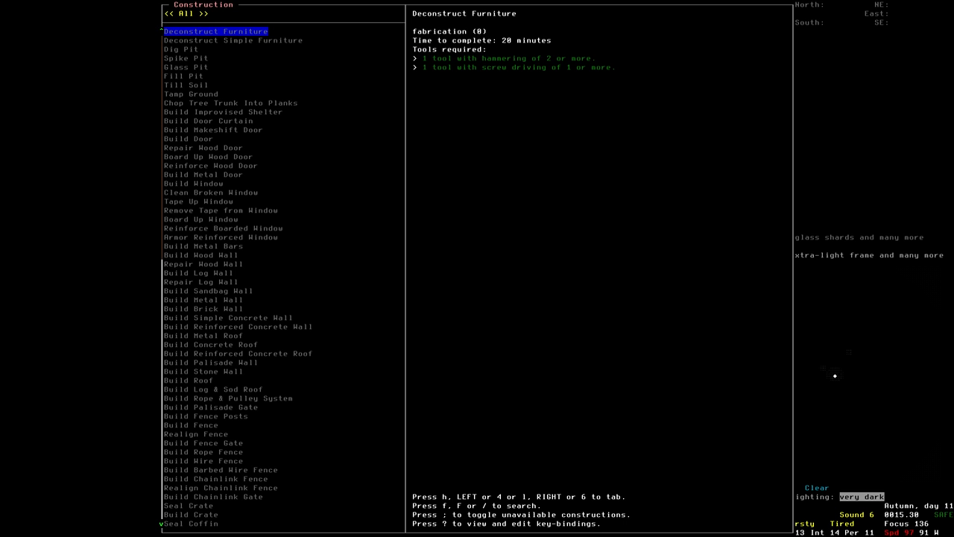
key(Down)
key(Down)
key(Down)
key(Down)
key(Down)
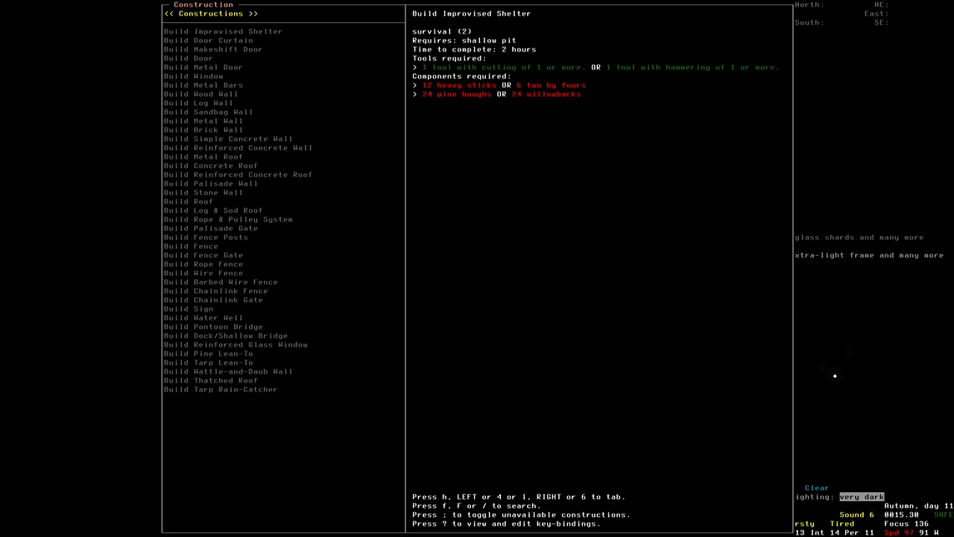
key(Tab)
key(Down)
key(Down)
key(Down)
key(Down)
key(Down)
key(Down)
key(Down)
key(Escape)
key(Left)
key(Left)
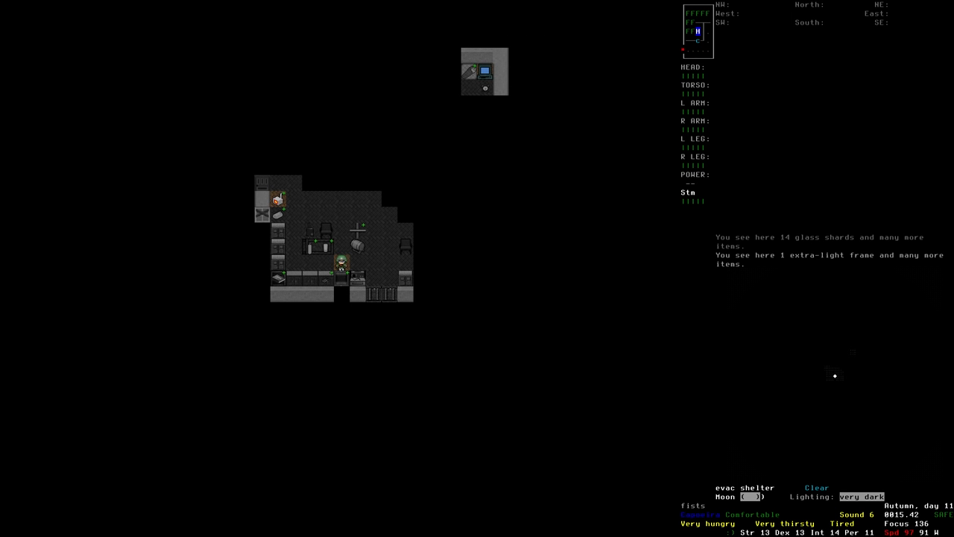
key(Up)
key(Up)
key(Down)
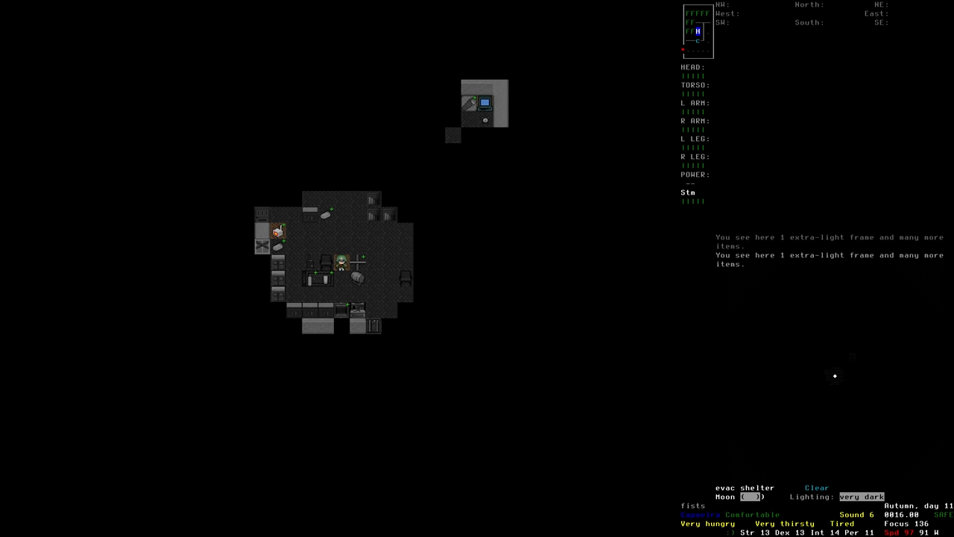
key(Right)
key(Down)
key(Right)
key(Up)
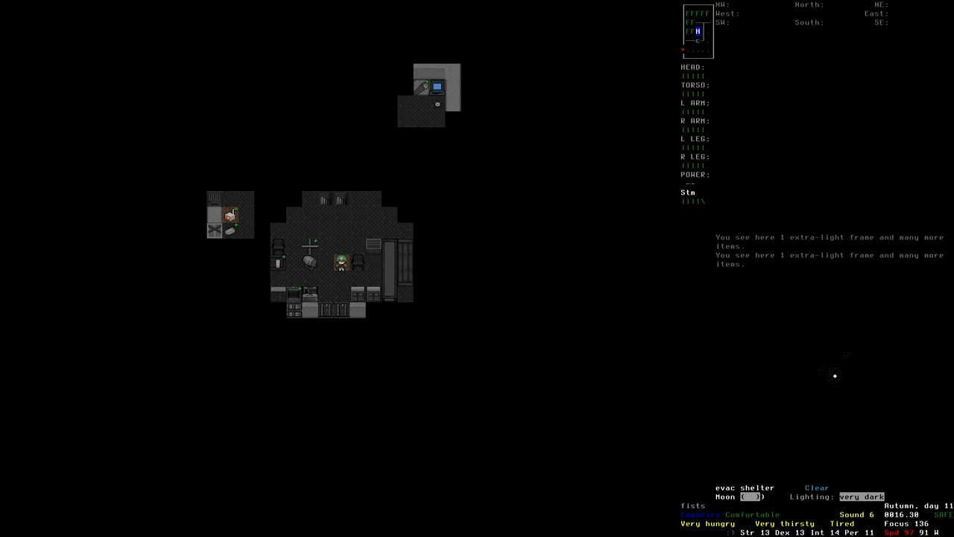
- Dismantle the armchair to the east, then the counter beyond it
key(asterisk)
key(Return)
key(Right)
key(Right)
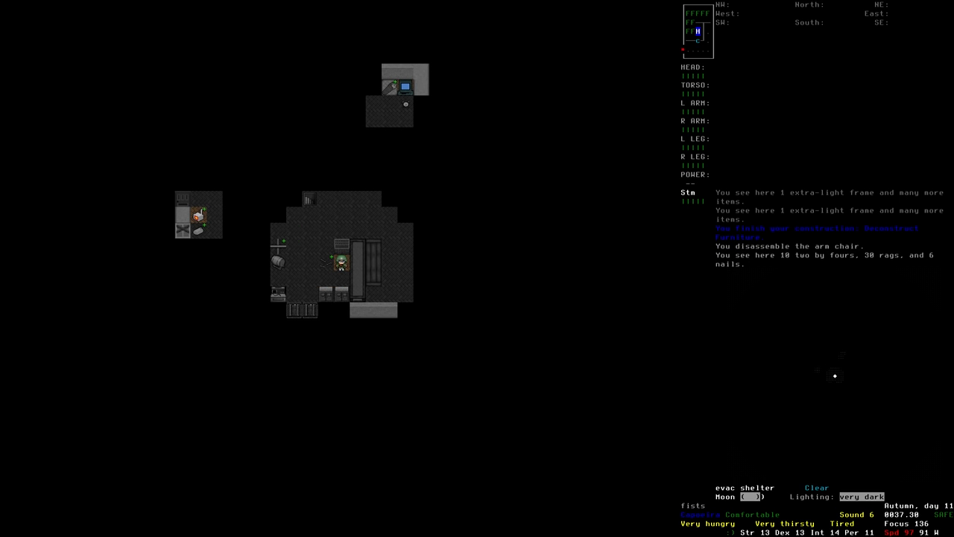
key(asterisk)
key(Return)
key(Right)
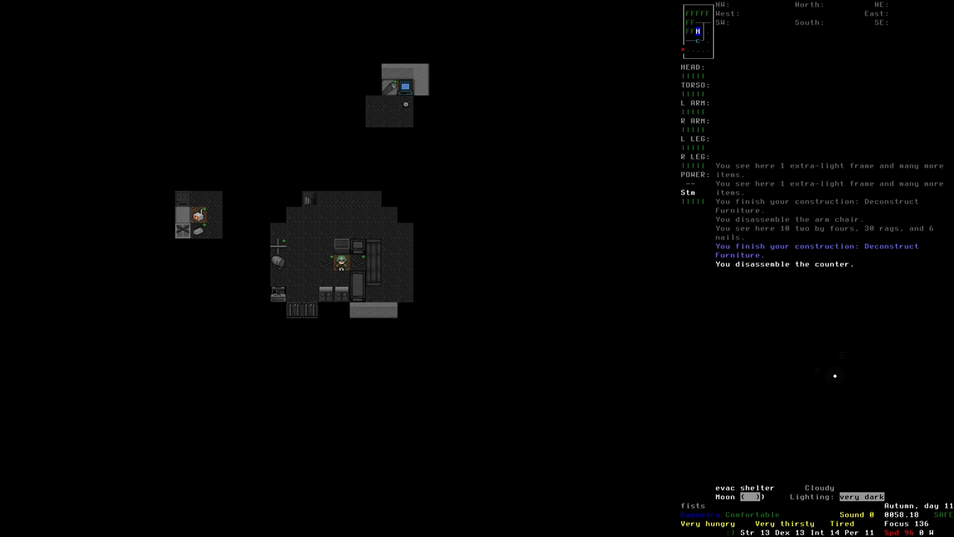
- Dismantle three more counters to the south and east into planks, rags and nails
key(asterisk)
key(Return)
key(Down)
key(asterisk)
key(Return)
key(Right)
key(asterisk)
key(Return)
key(Down)
- Grab the Swagon II and move all salvaged nails, rags and planks into it
key(G)
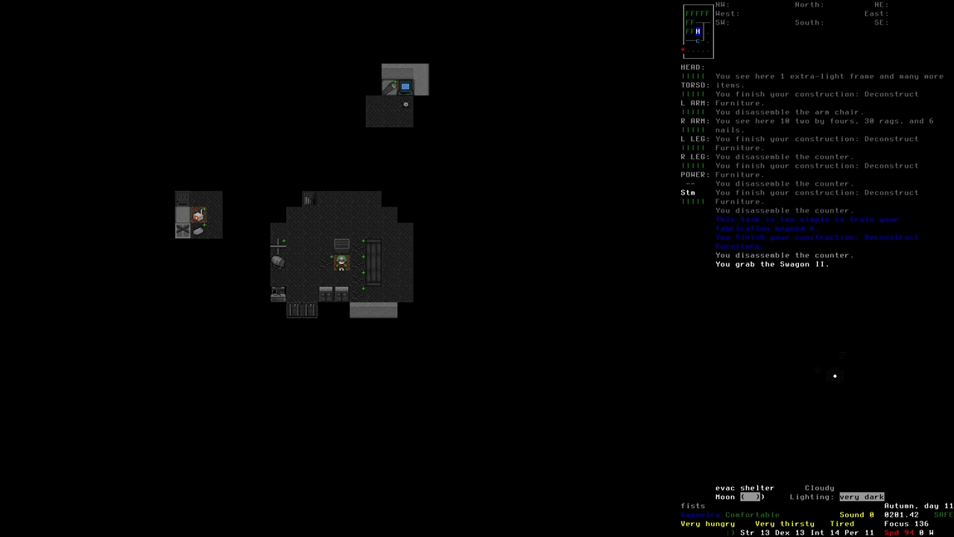
key(slash)
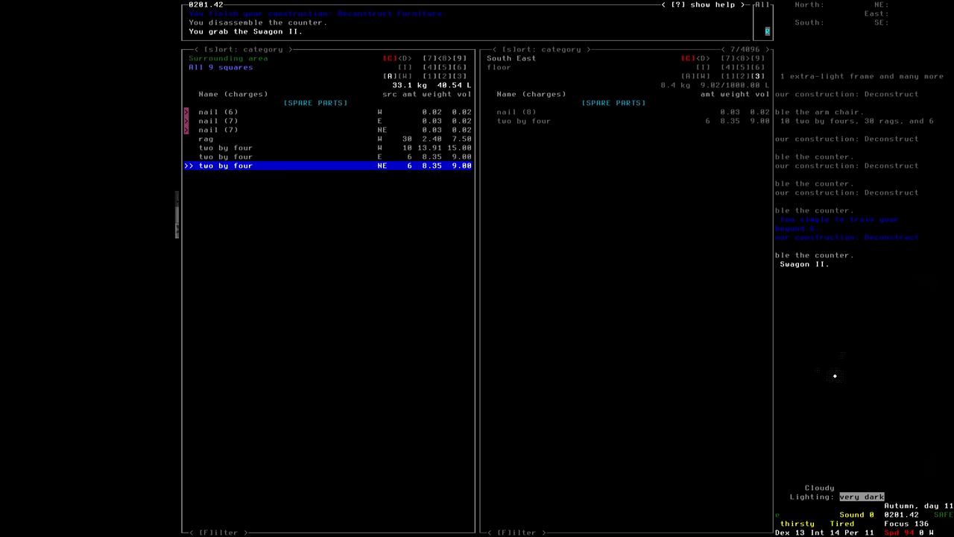
key(Tab)
key(D)
key(Tab)
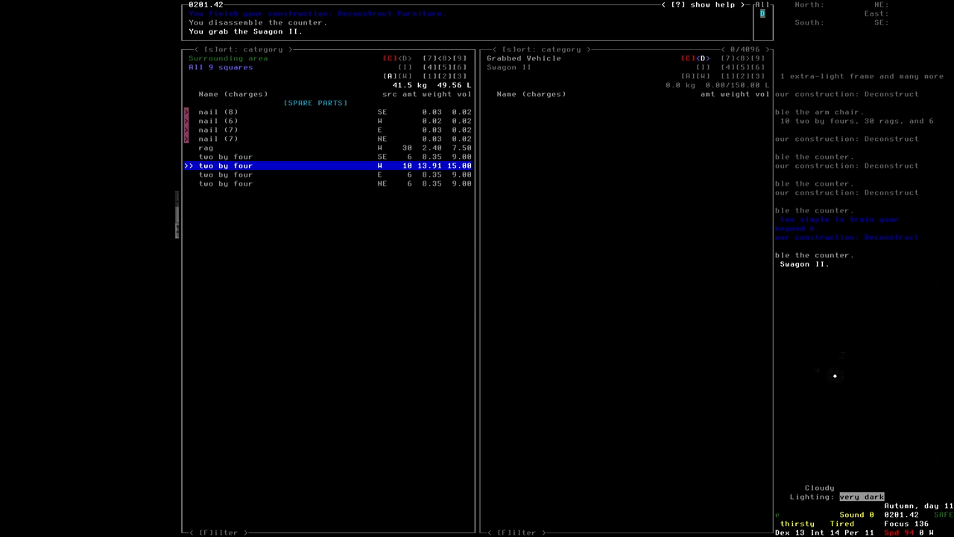
key(comma)
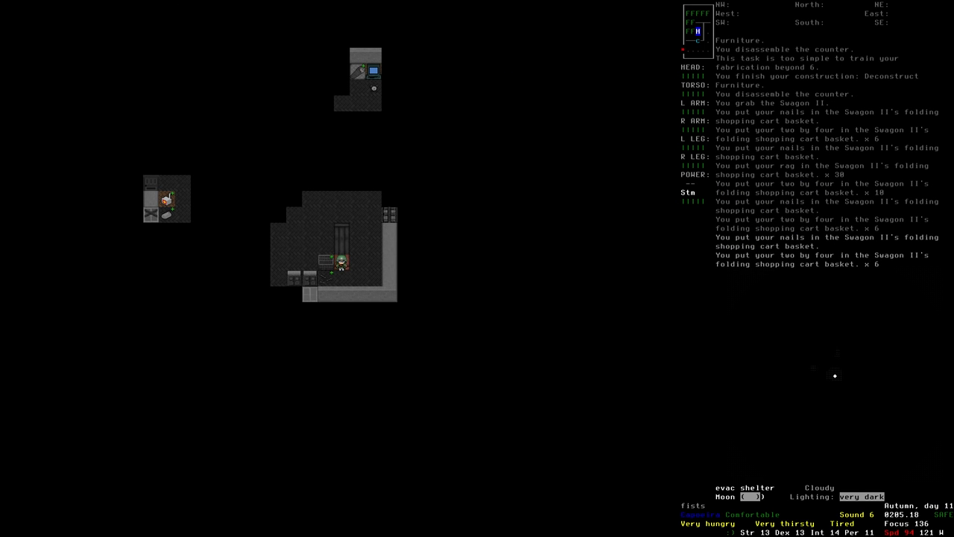
key(Escape)
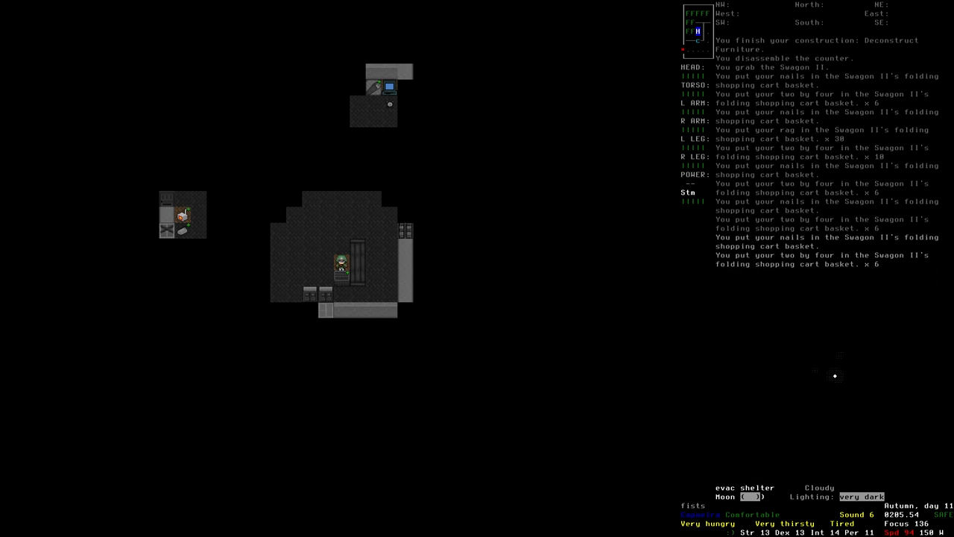
- Dismantle the three sofa sections to the north, east and southeast
key(asterisk)
key(Return)
key(Up)
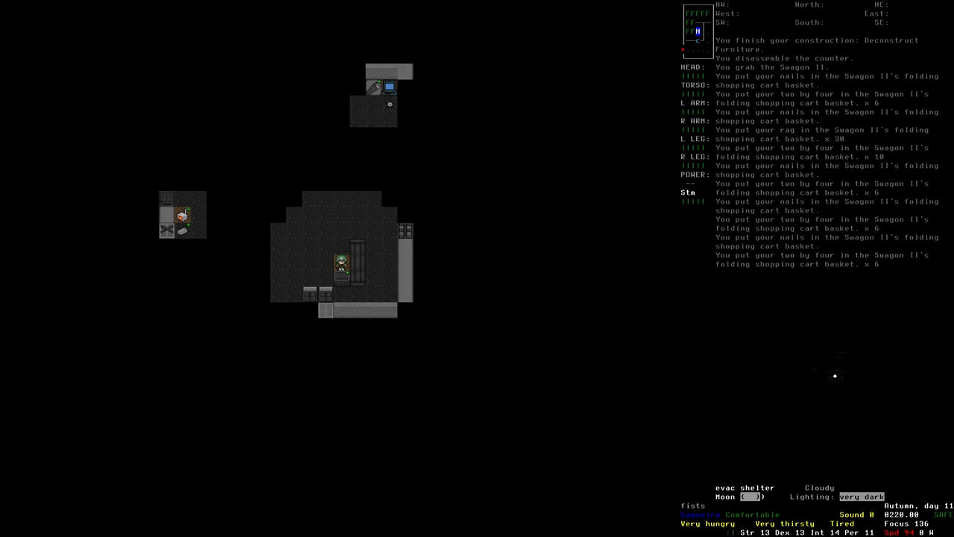
key(asterisk)
key(Return)
key(Right)
key(asterisk)
key(Return)
key(3)
- Move all the sofa materials into the Swagon II and bring up the furniture constructions
key(slash)
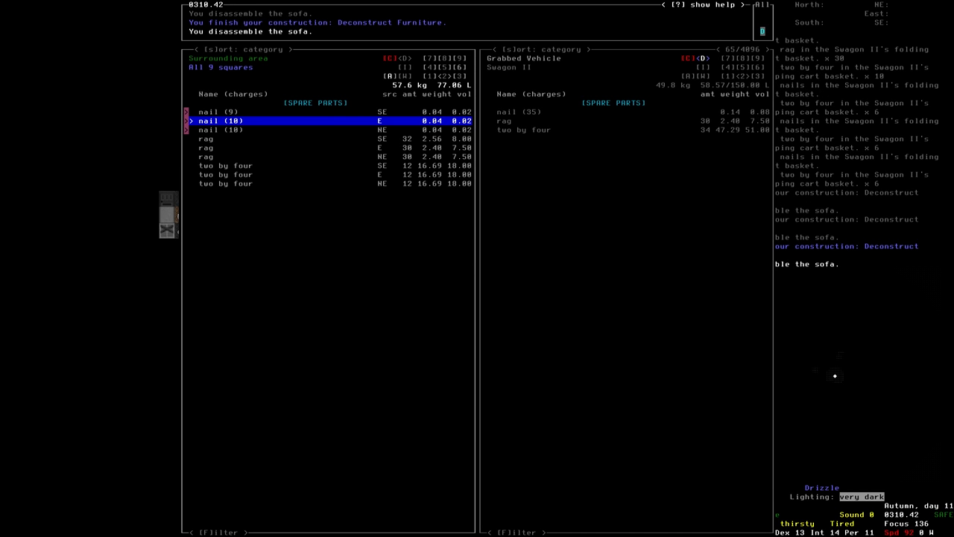
key(comma)
key(Escape)
key(Left)
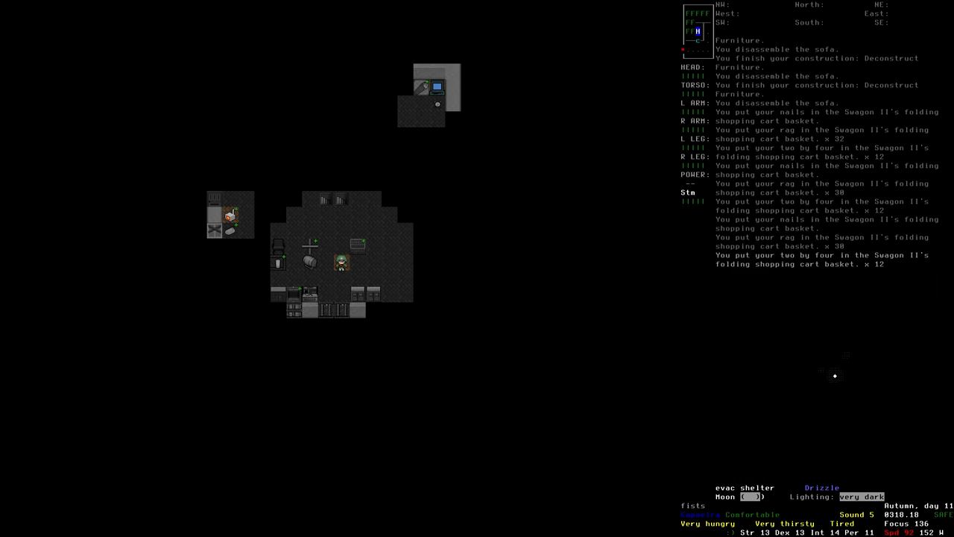
key(asterisk)
key(Down)
key(Down)
key(Tab)
key(Tab)
key(Down)
key(Down)
key(Down)
key(Down)
key(Down)
key(Down)
key(Down)
key(Down)
key(Down)
- Build a wooden counter west of the character, then step to a new spot
key(Up)
key(Up)
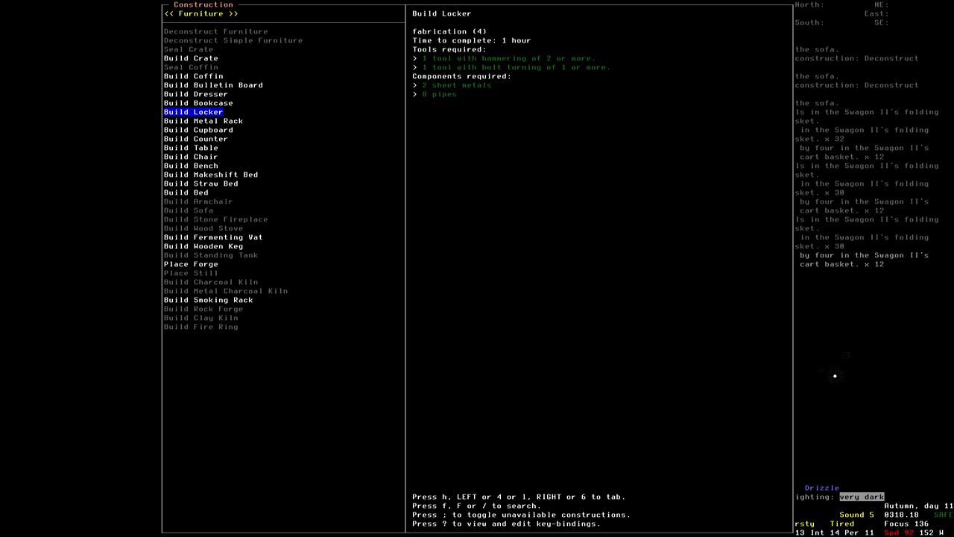
key(Up)
key(Down)
key(Down)
key(Down)
key(Down)
key(Return)
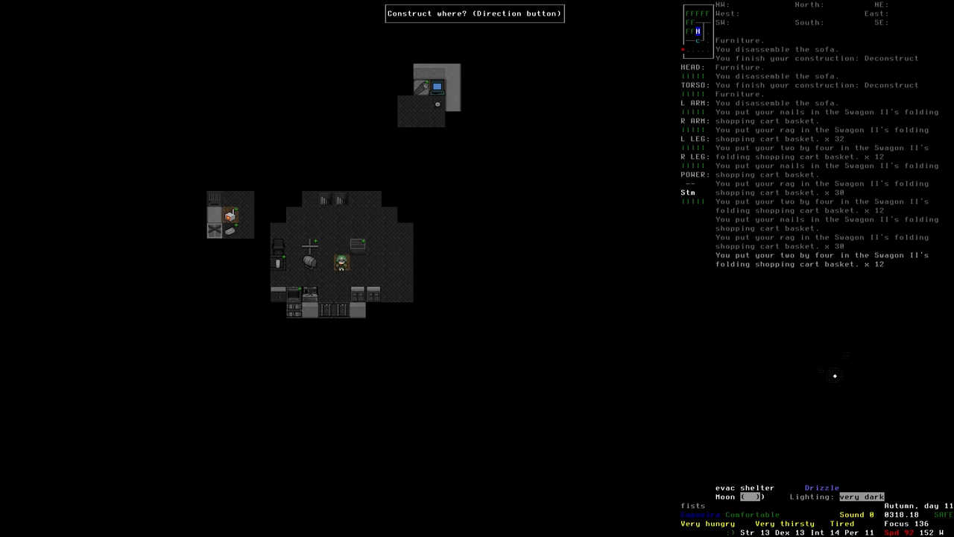
key(Left)
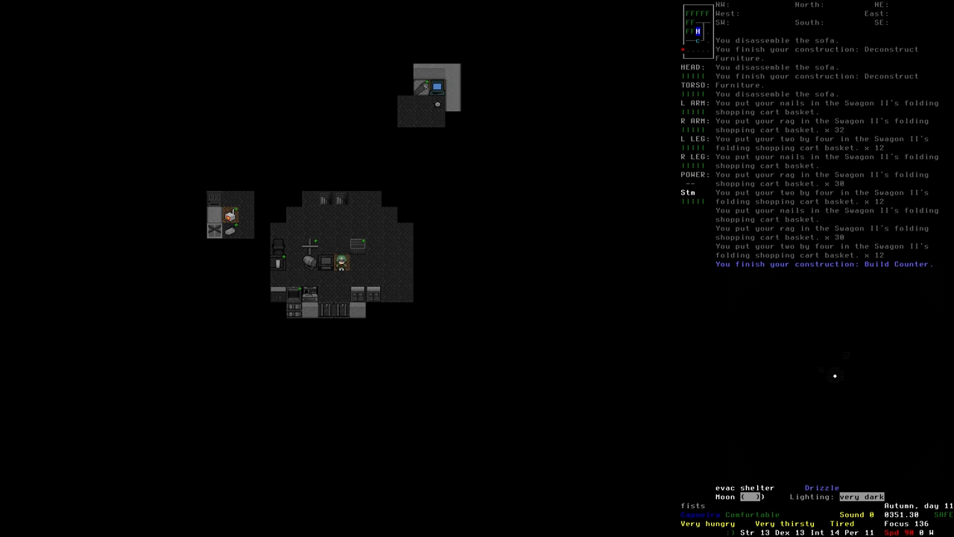
key(1)
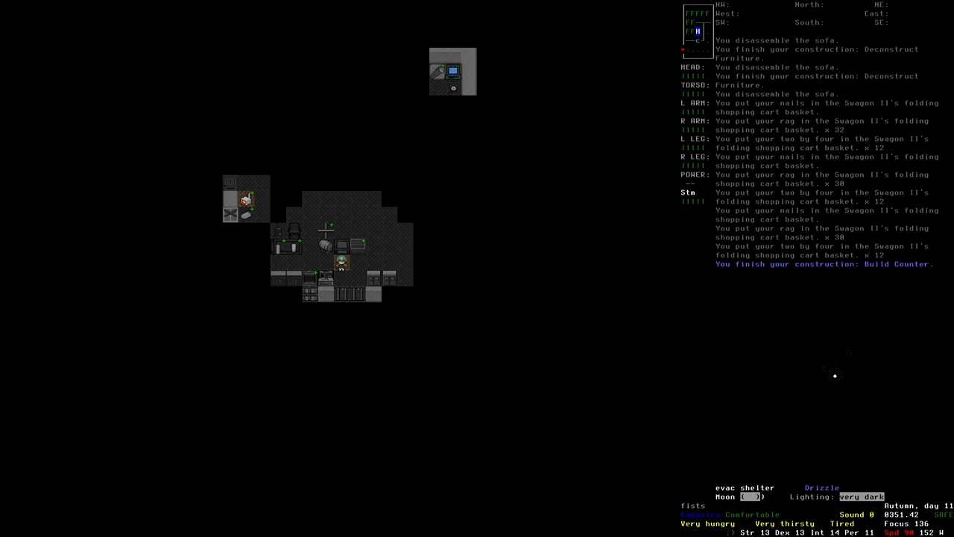
key(Left)
key(Left)
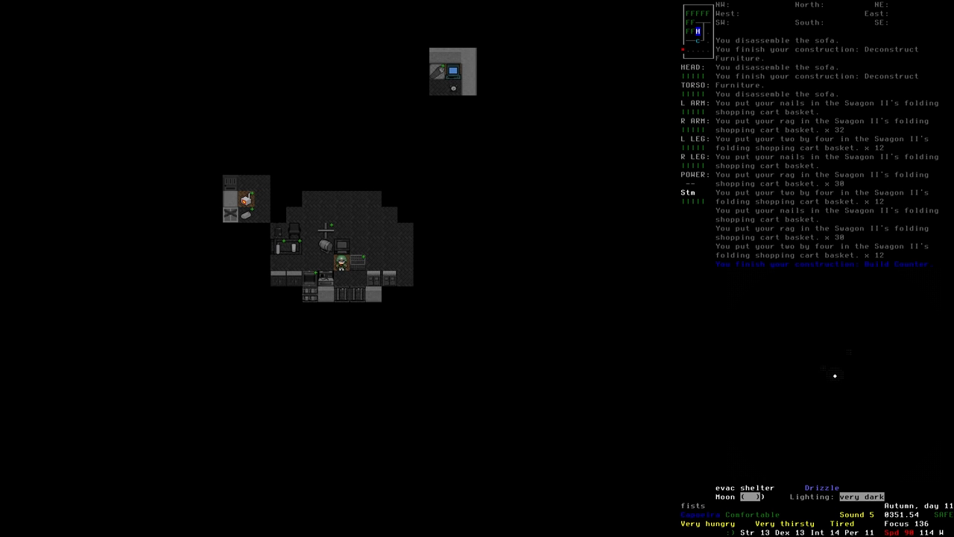
key(Up)
- Build a cupboard east of the character and move one tile west
key(*)
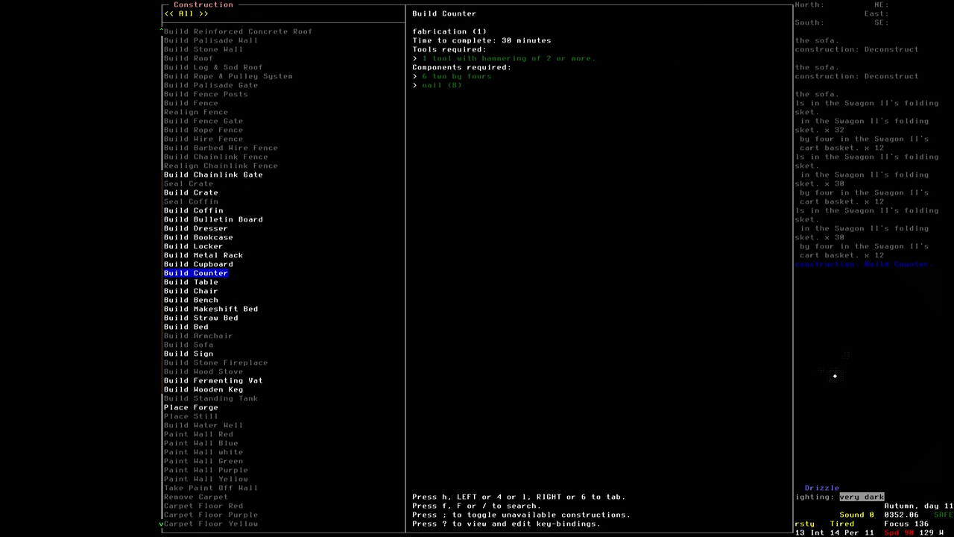
key(Return)
key(Right)
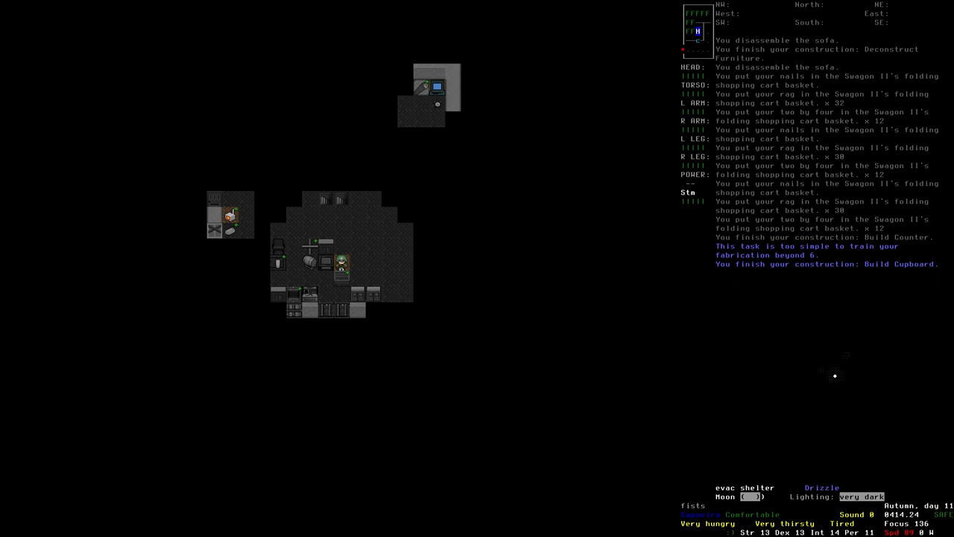
key(Down)
key(Left)
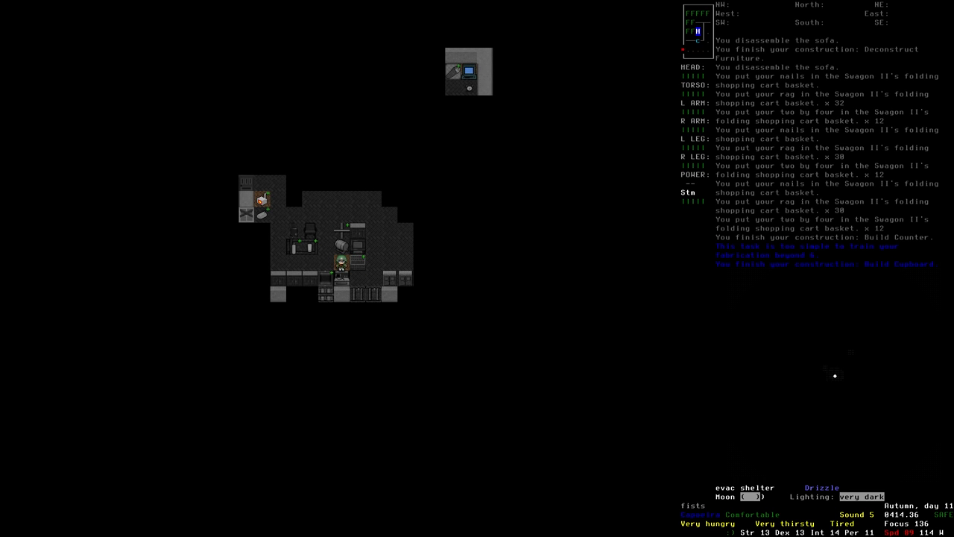
key(Left)
key(asterisk)
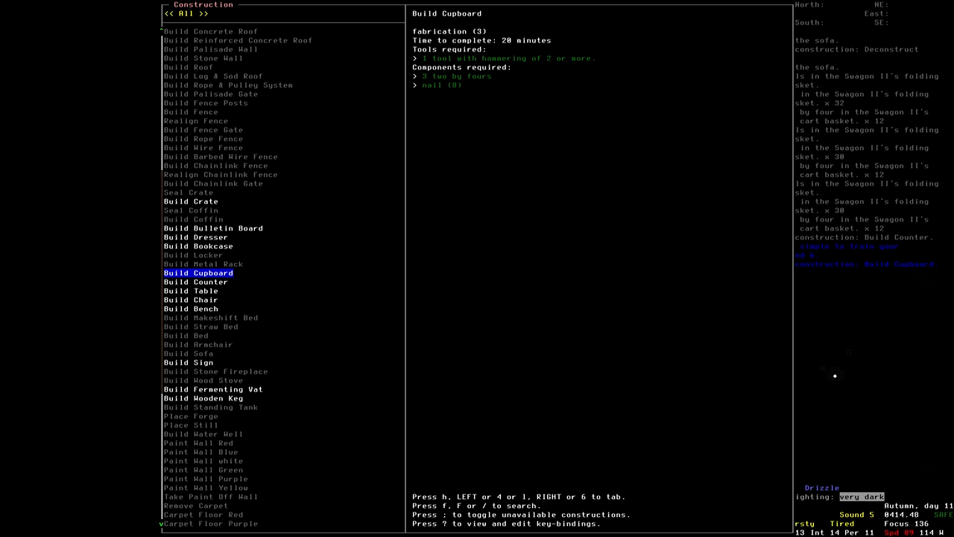
- Browse the construction categories toward the deconstruction options
key(Up)
key(Down)
key(Left)
key(Right)
key(Up)
key(Up)
key(Up)
key(Up)
key(Up)
key(Up)
key(Up)
key(Up)
key(Up)
key(Up)
key(Up)
key(Up)
key(Up)
key(Up)
key(Up)
key(Up)
- Dismantle the counter to the south and pick up its nails and two by fours
key(Return)
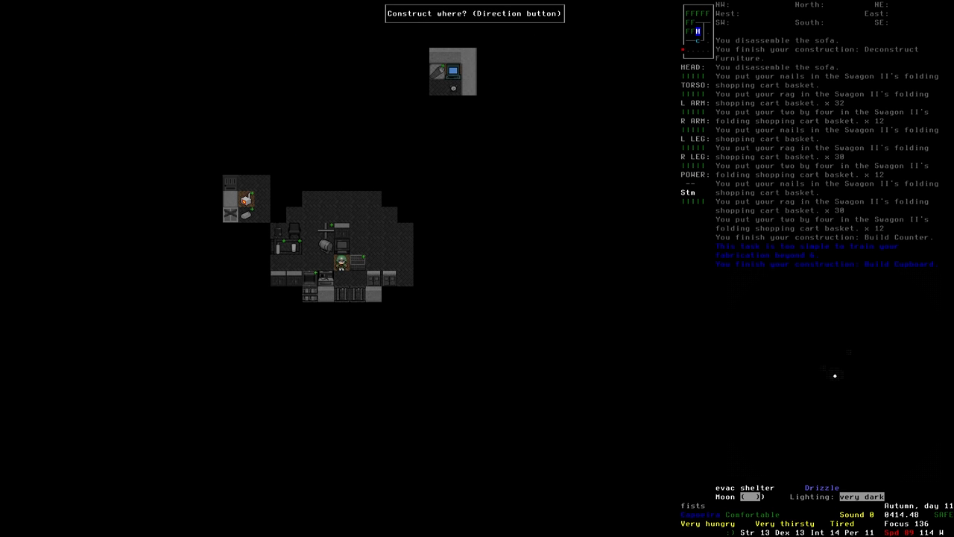
key(Down)
key(asterisk)
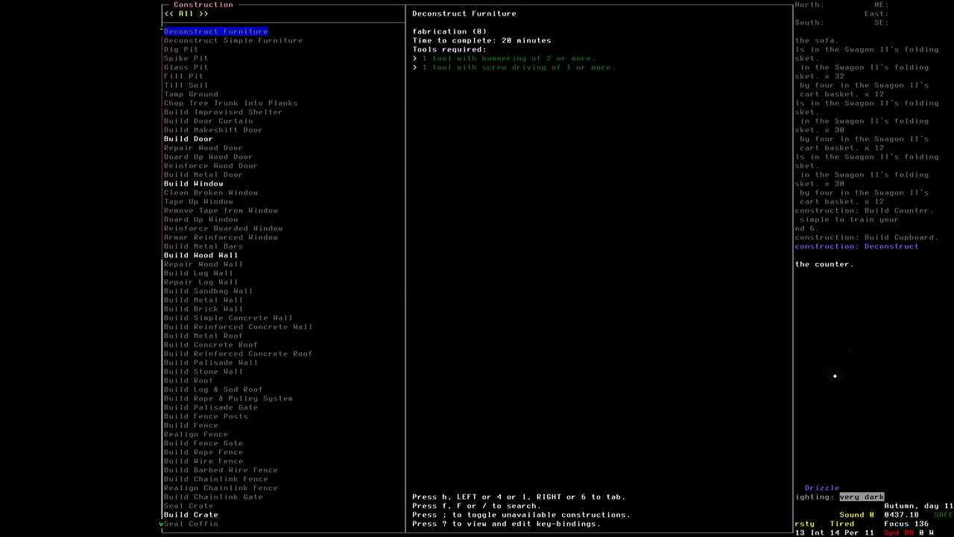
key(Tab)
key(Escape)
key(g)
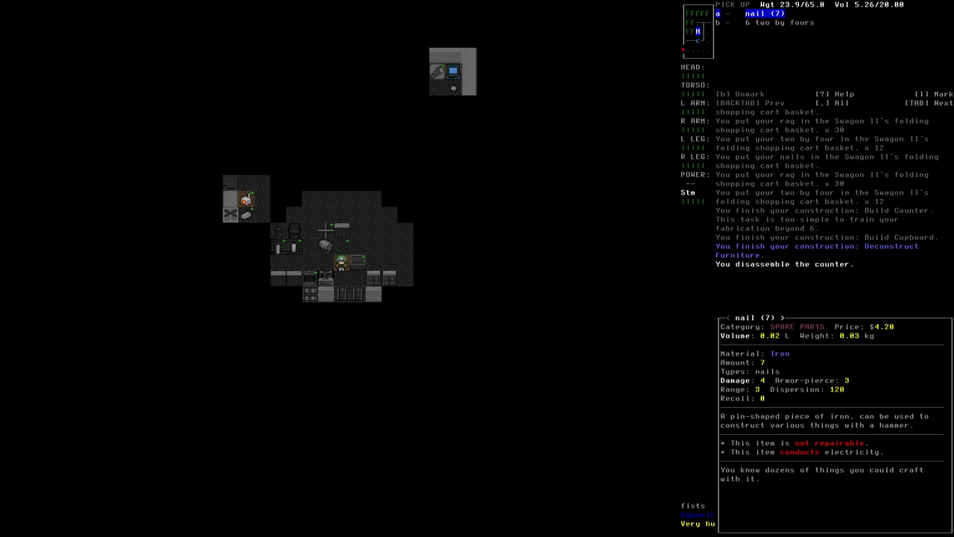
key(Down)
key(Return)
- Build a cupboard to the east, supplying the carried two by fours
key(asterisk)
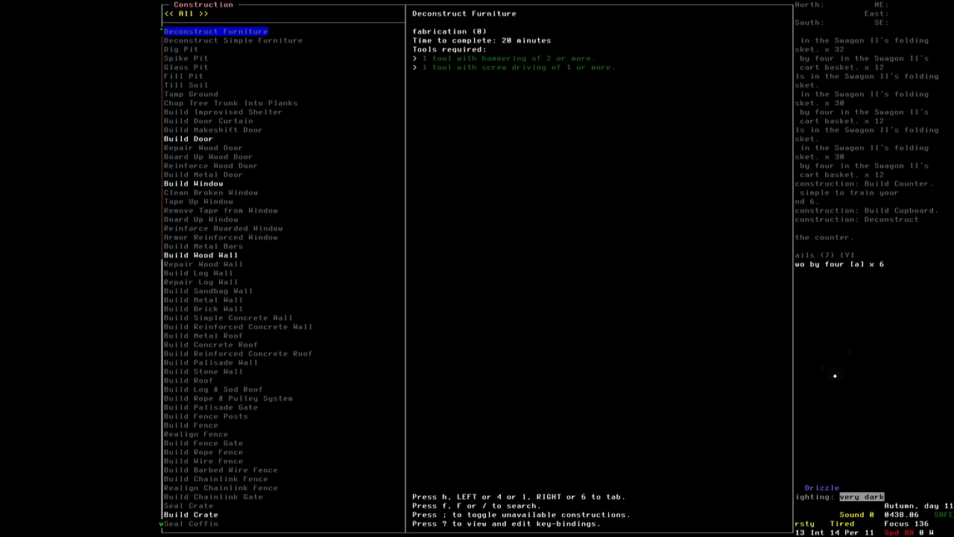
key(Tab)
key(Tab)
key(Down)
key(Down)
key(Down)
key(Down)
key(Down)
key(Down)
key(Down)
key(Return)
key(l)
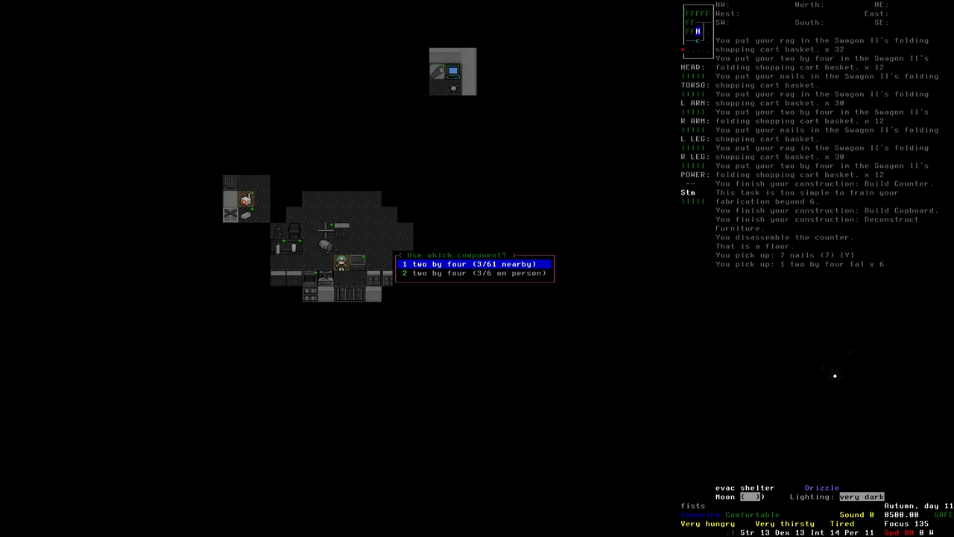
key(Down)
key(Return)
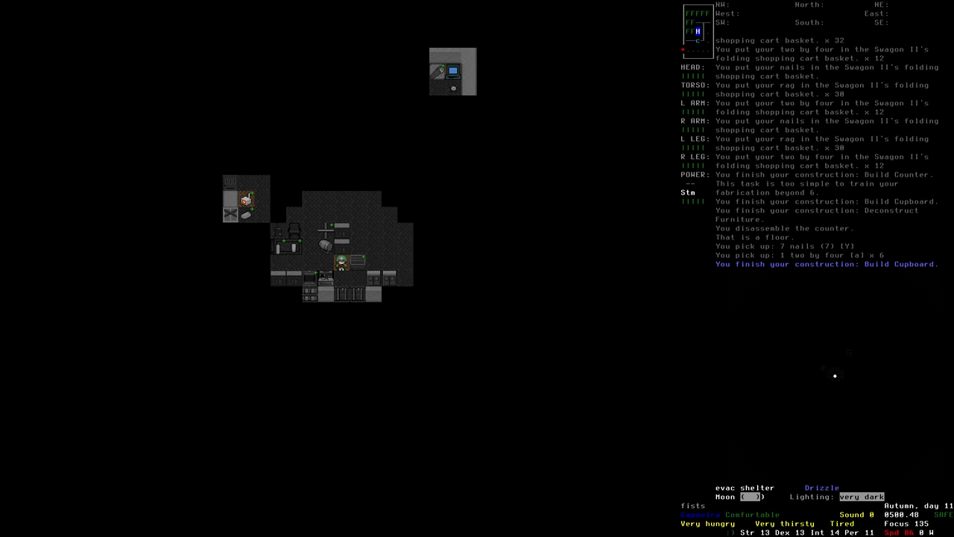
- Drop the leftover nails and three two by fours into the Swagon II, release it and check the new cupboard
key(D)
key(l)
key(Down)
key(Down)
key(Down)
text(3aY)
key(Return)
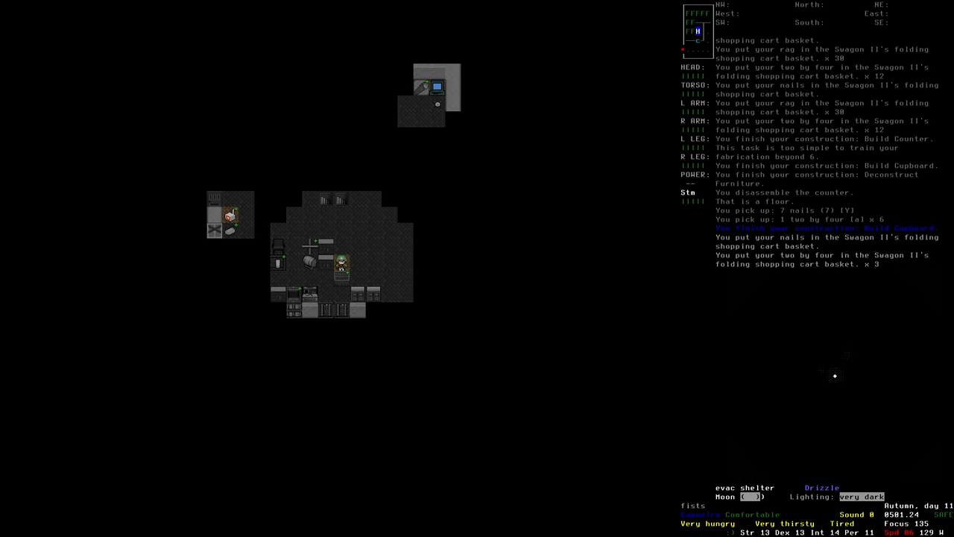
key(G)
key(Right)
key(Right)
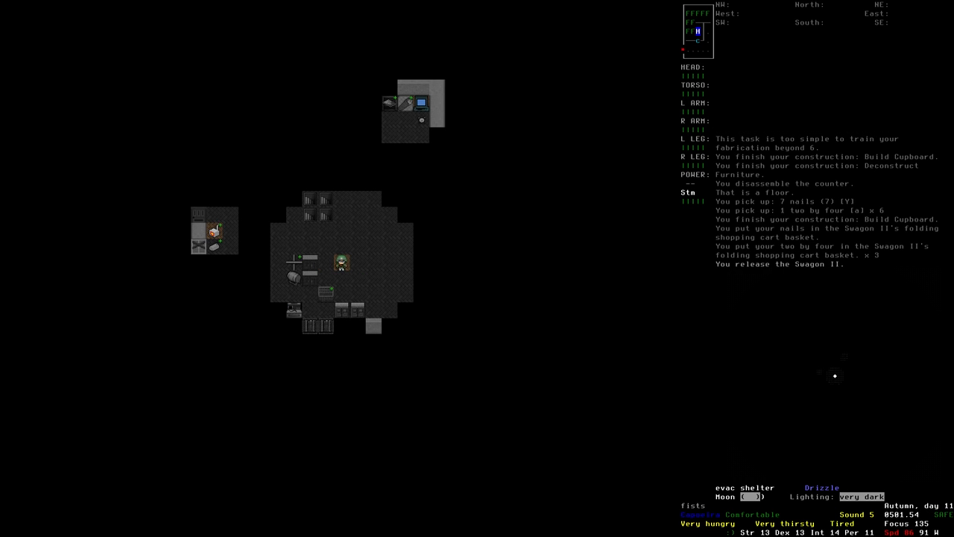
key(Left)
key(e)
key(Down)
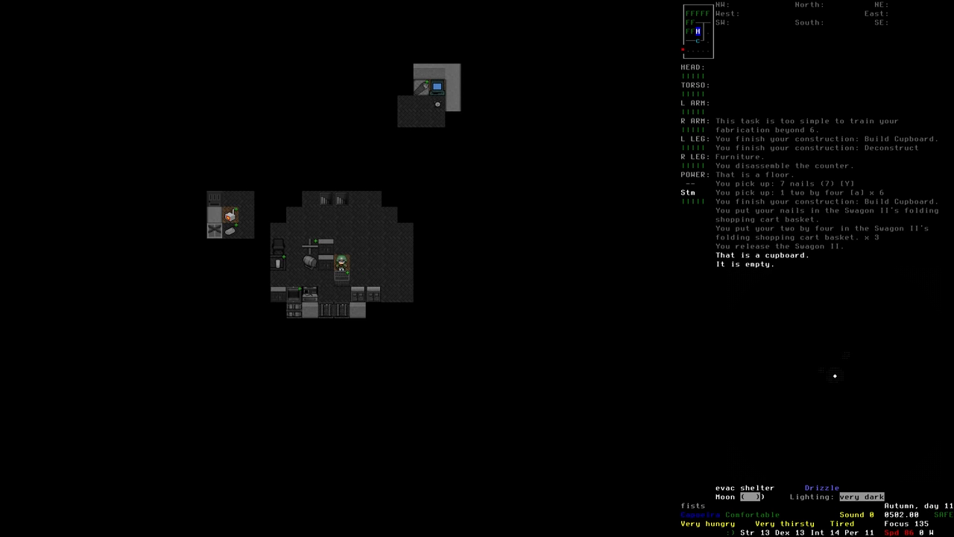
- Walk back and forth across the shelter toward the salvage pile
key(End)
key(Left)
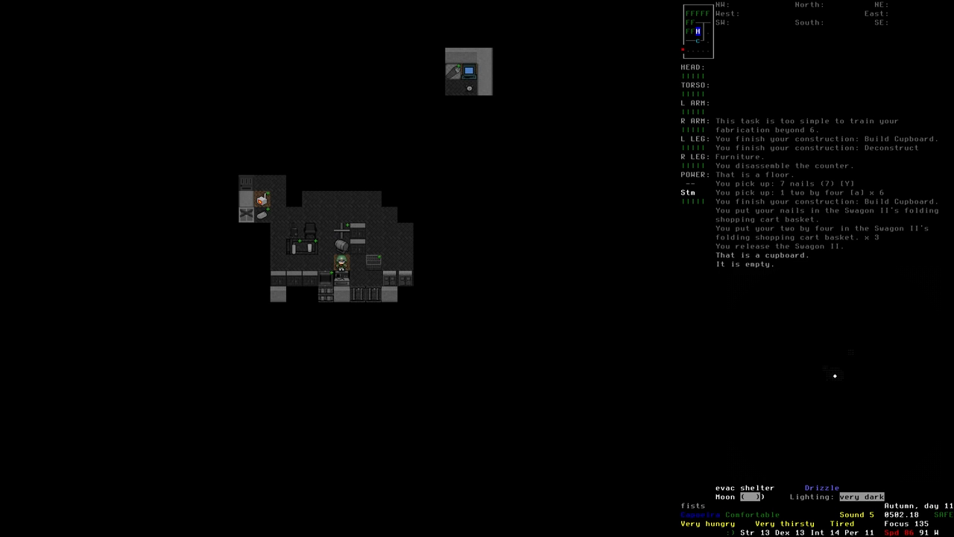
key(Right)
key(Left)
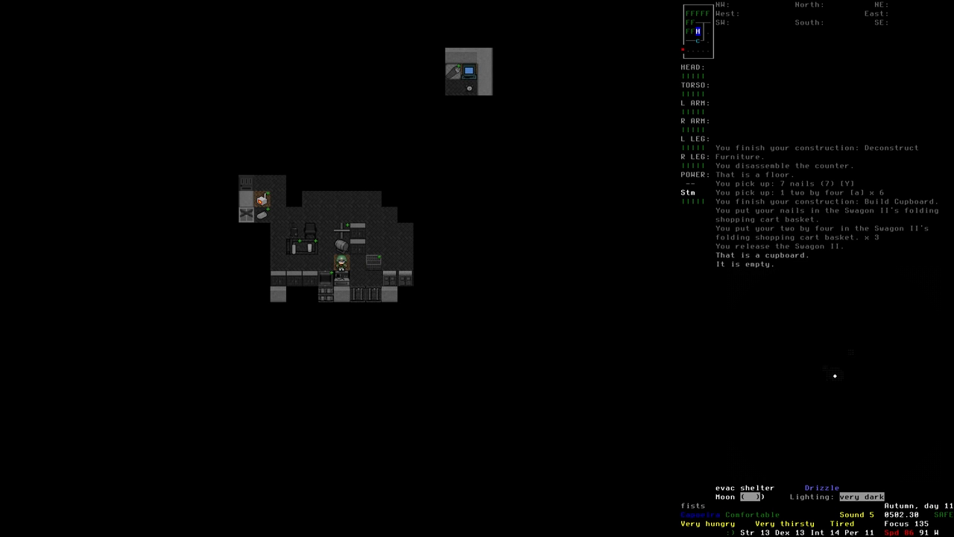
key(Left)
key(Left)
key(Right)
key(Right)
key(Right)
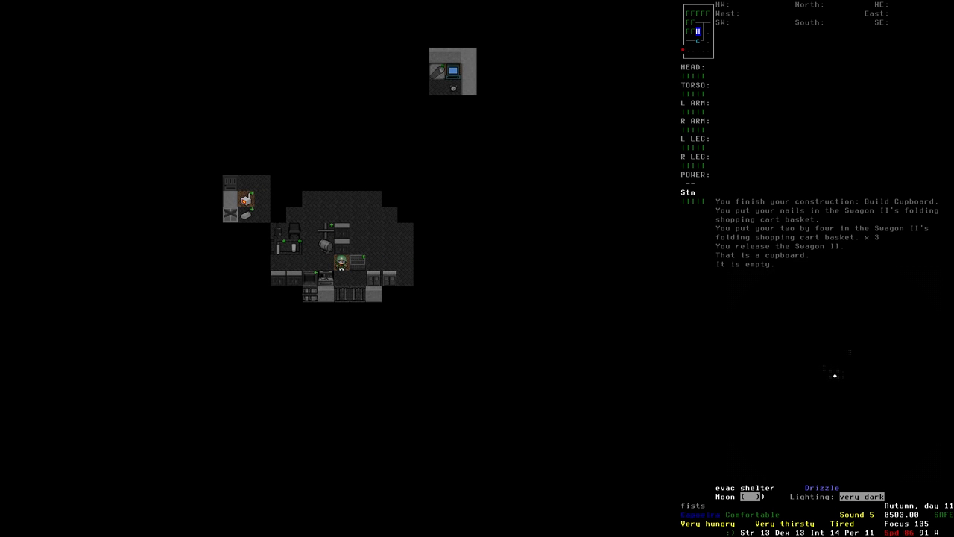
- Drop every carried item onto the floor through the inventory manager
key(Left)
key(Left)
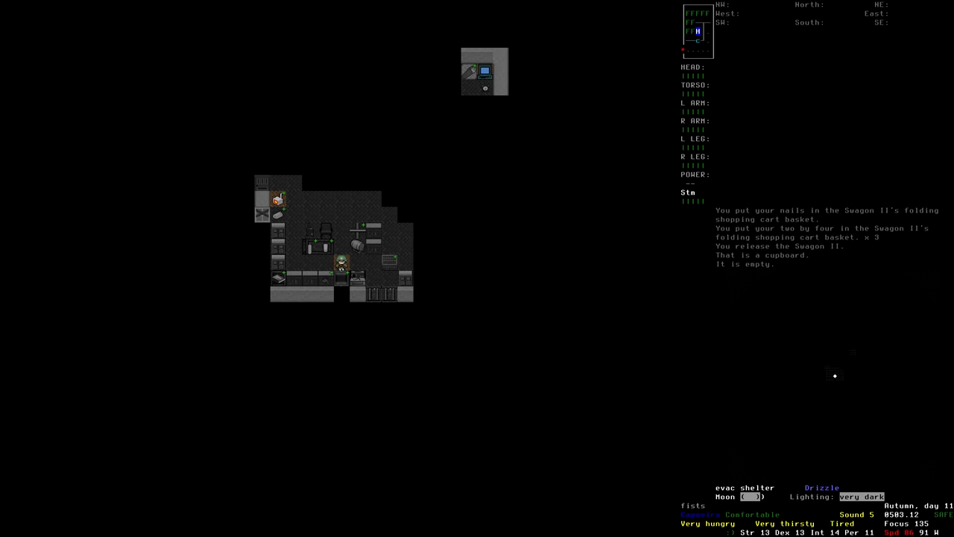
key(slash)
key(Up)
key(Tab)
key(6)
key(Tab)
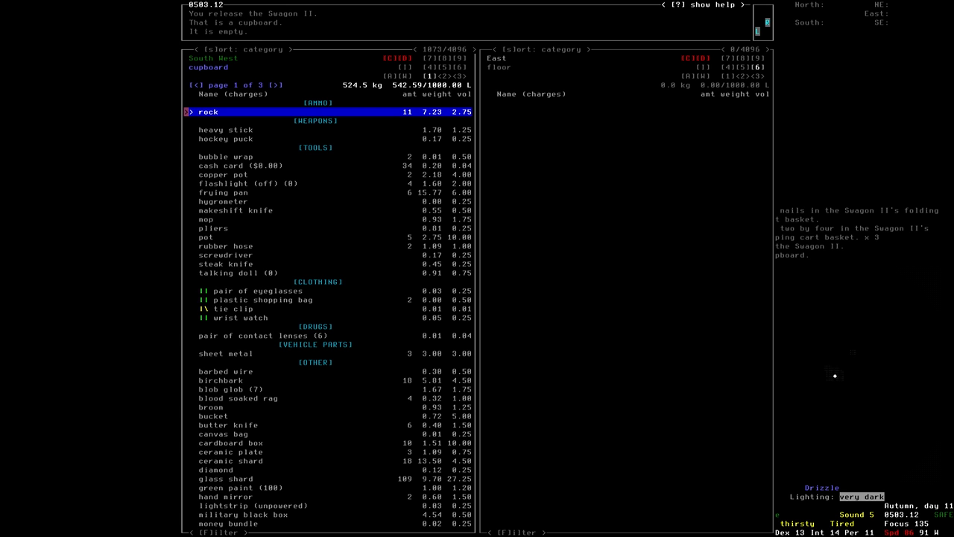
key(comma)
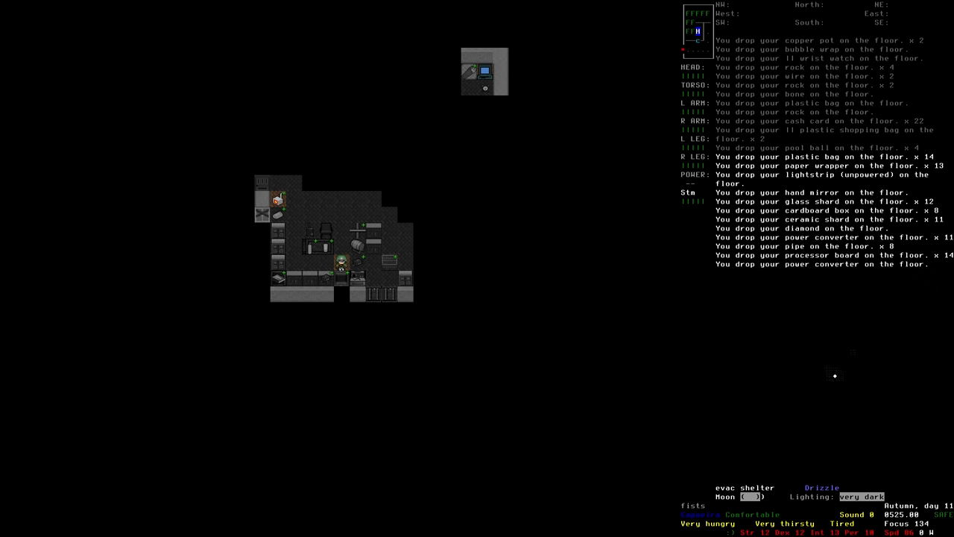
- Move the whole floor pile of pipes, sheet metal and parts onto the northeast cupboard
key(Left)
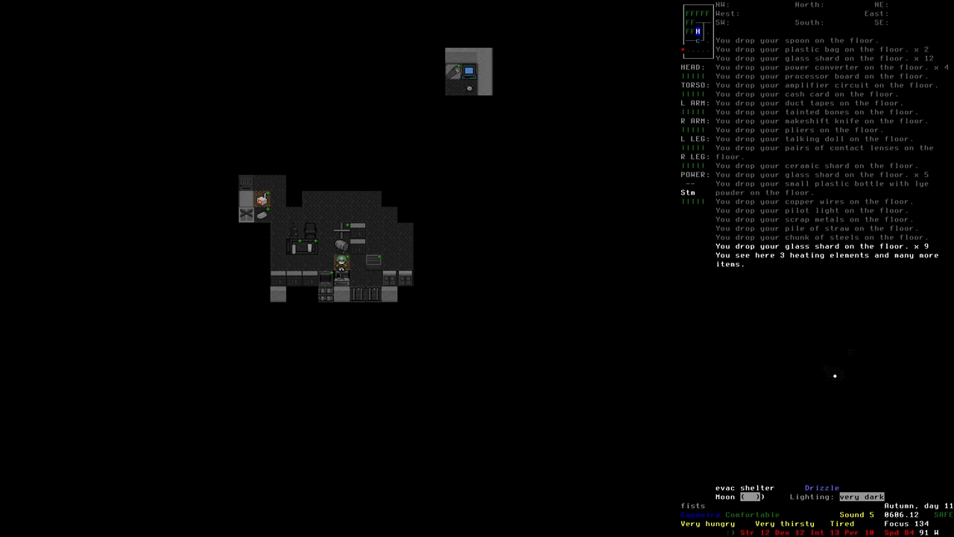
key(slash)
key(Tab)
key(9)
key(Tab)
key(5)
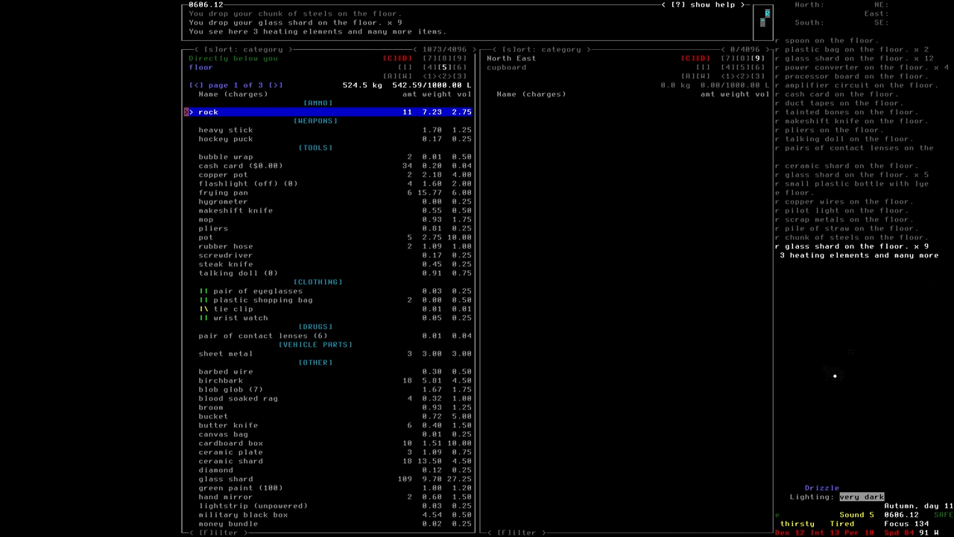
key(comma)
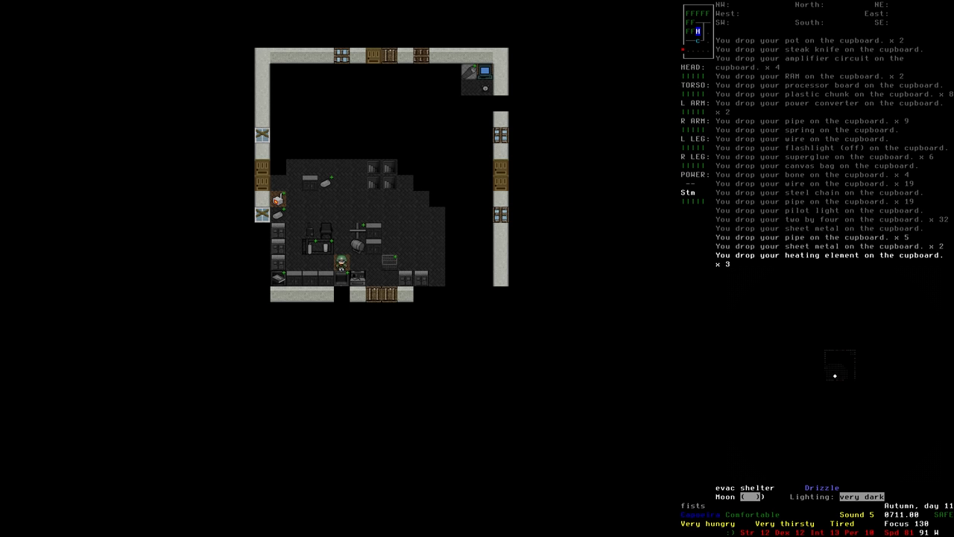
- Deconstruct the spare cupboard to the east via the construction menu
key(asterisk)
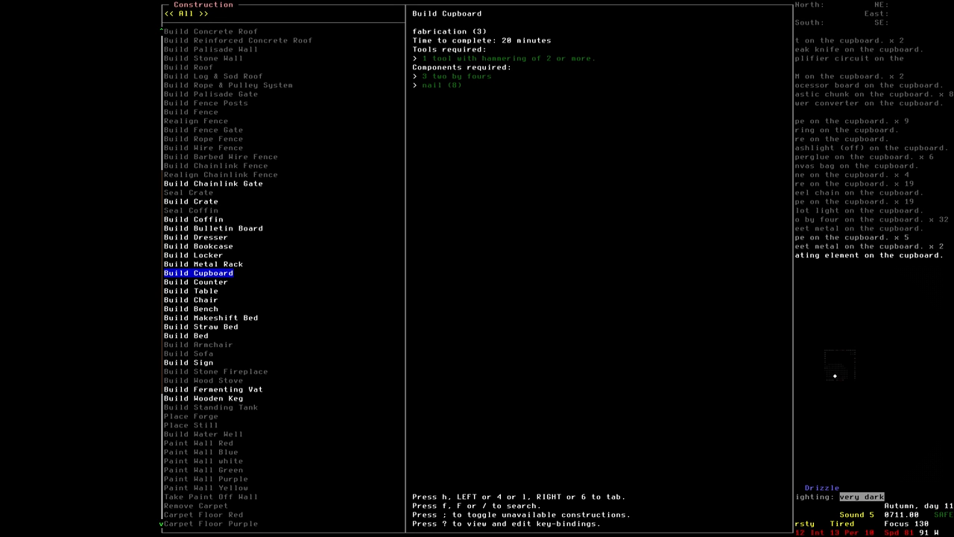
key(Up)
key(Up)
key(Up)
key(Page_Up)
key(Page_Up)
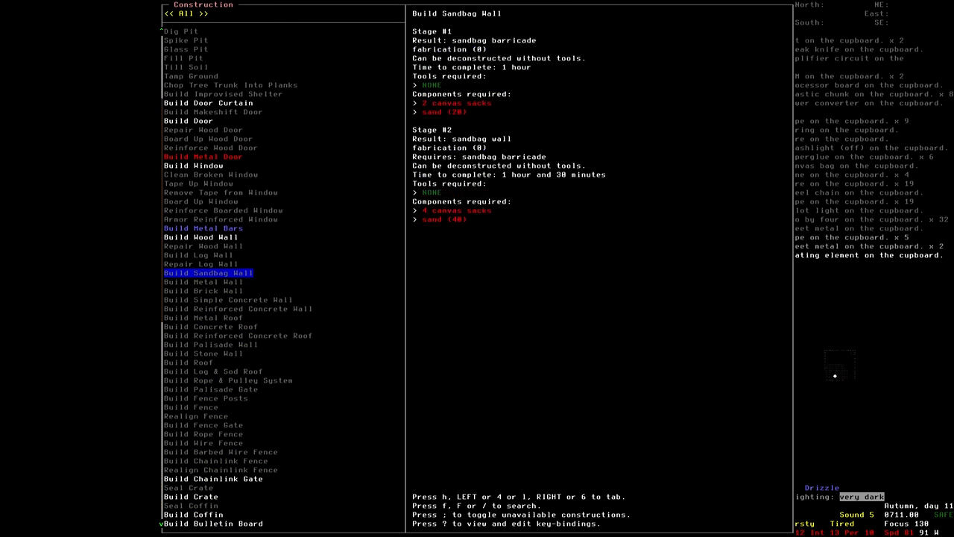
key(Up)
key(Page_Up)
key(Page_Up)
key(Up)
key(Return)
key(l)
- Pick up the salvaged nails and two by fours and multidrop them onto the stocked cupboard
key(a)
key(Escape)
key(g)
key(Down)
key(Return)
key(Left)
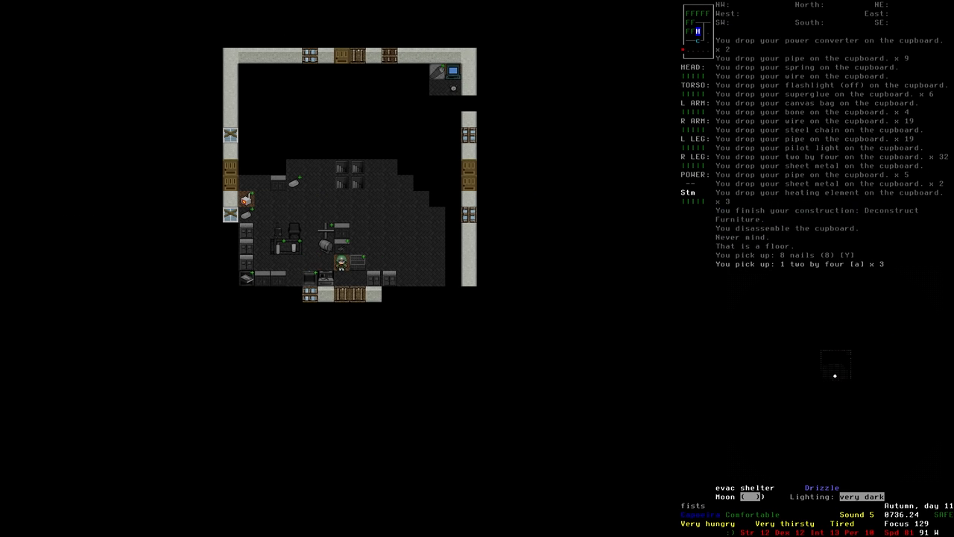
key(D)
key(l)
key(Up)
key(Right)
key(Up)
key(Right)
key(Return)
- Grab the Swagon II and move its nails and two by fours to the north cupboard via the inventory manager
key(G)
key(slash)
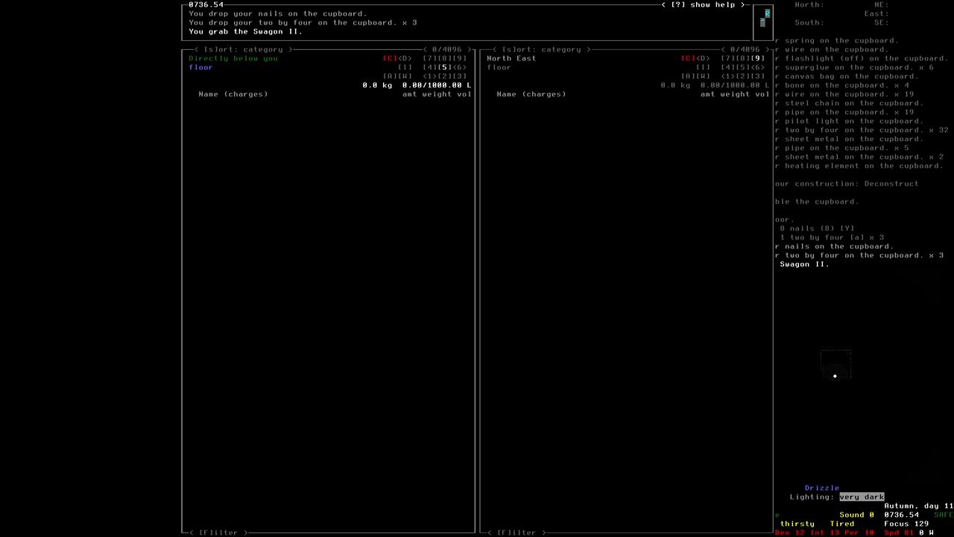
key(Tab)
key(D)
key(Tab)
key(8)
key(Tab)
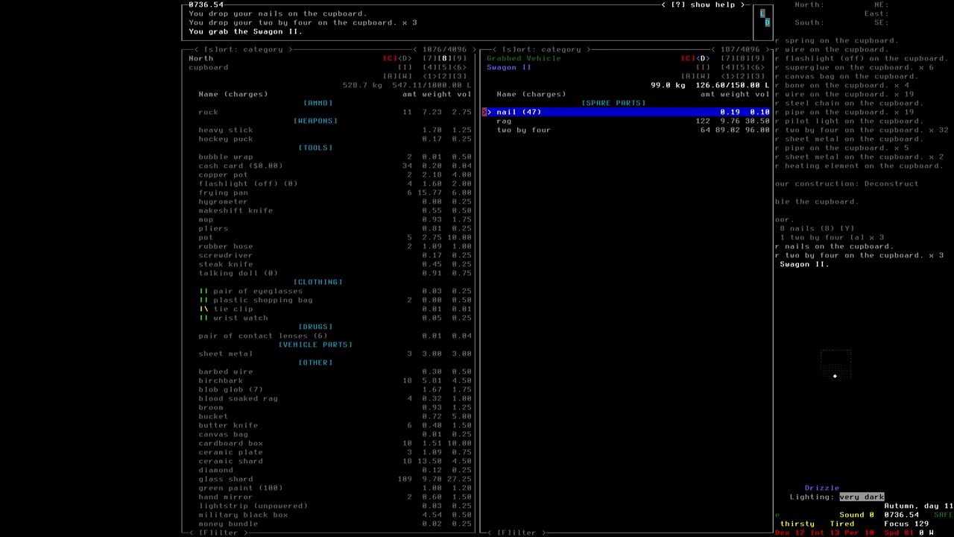
key(M)
key(M)
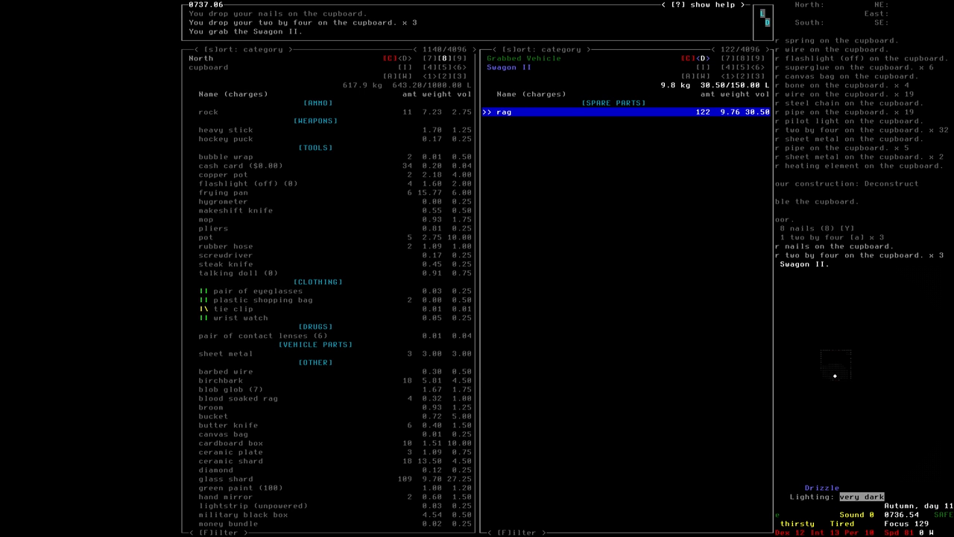
key(Escape)
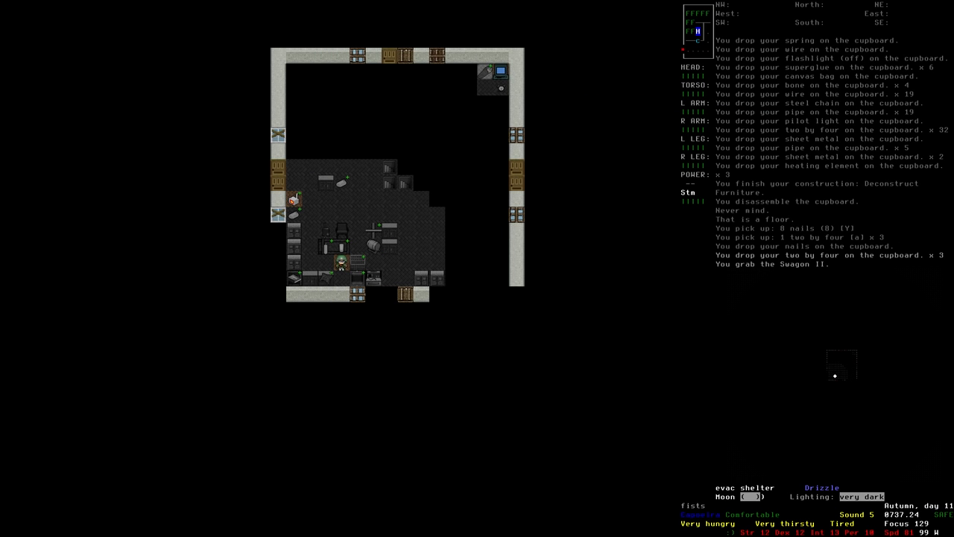
- Reopen the inventory manager to review the table and south-west cupboard contents
key(slash)
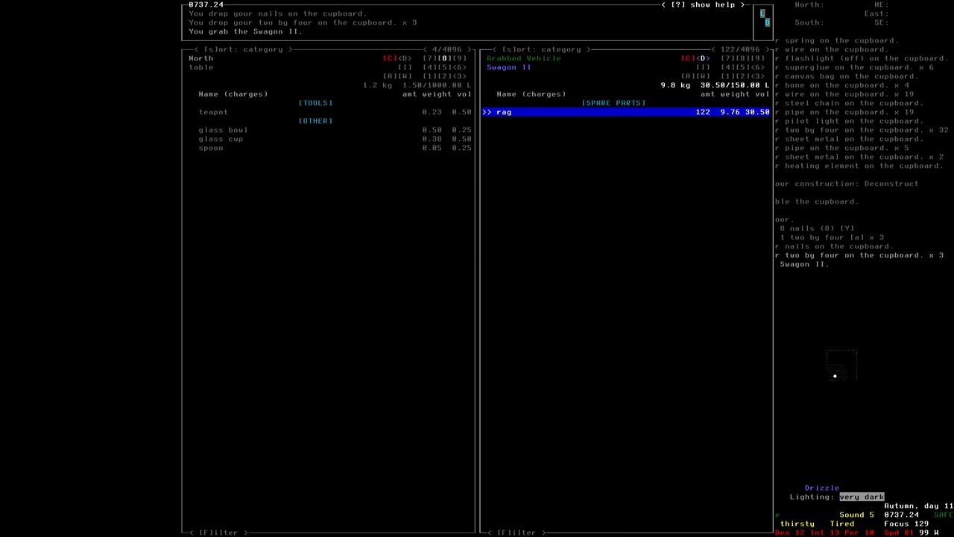
key(Tab)
key(1)
key(Tab)
- Release the Swagon II and walk over to the Lifter
key(Escape)
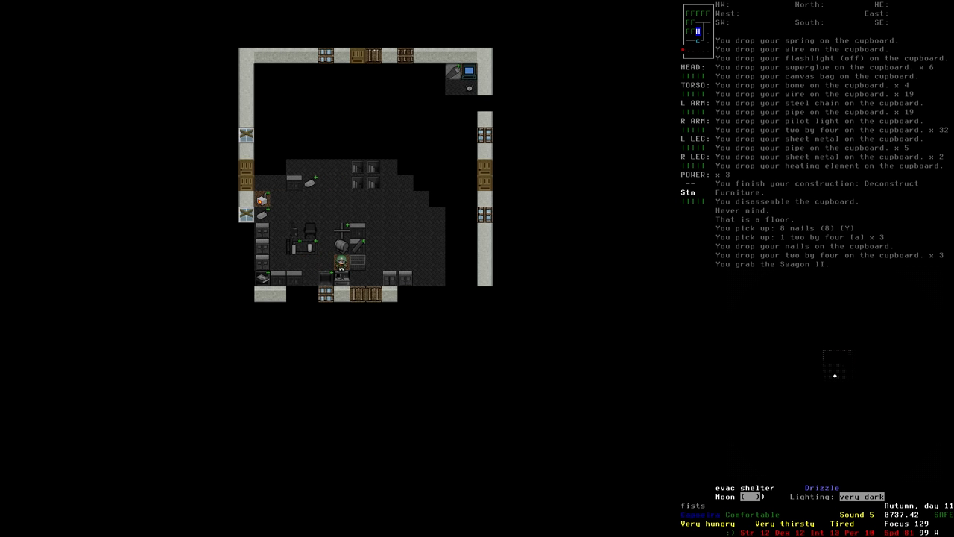
key(Up)
key(G)
key(Up)
key(Left)
key(Left)
key(Up)
key(Up)
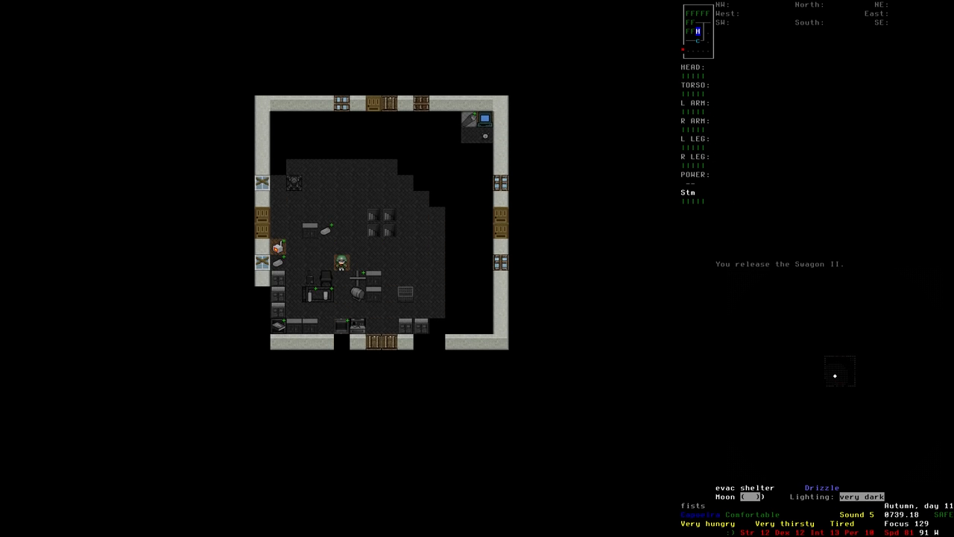
key(Up)
key(Up)
- Grab the Lifter, pull it into place, release it and walk back across the room
key(Up)
key(G)
key(Up)
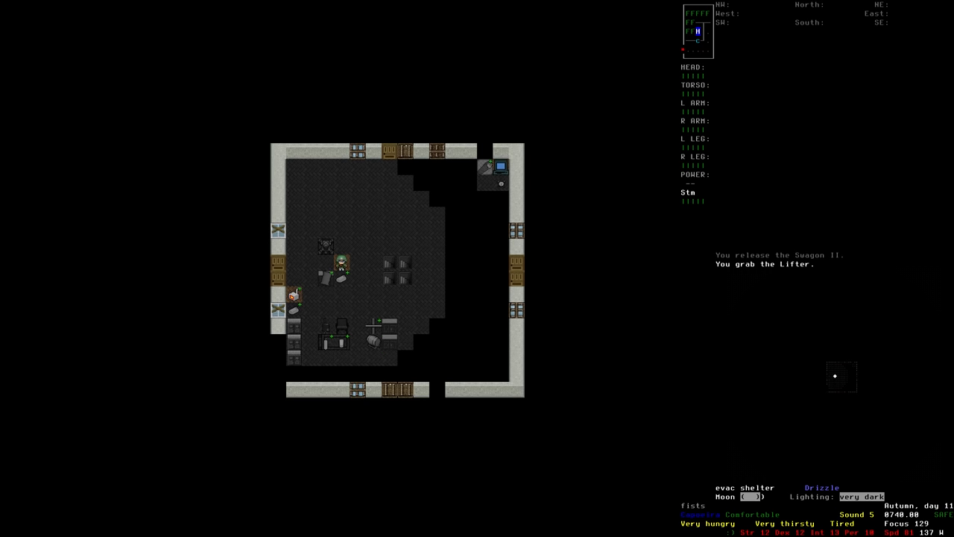
key(Down)
key(Down)
key(Right)
key(Right)
key(G)
key(Down)
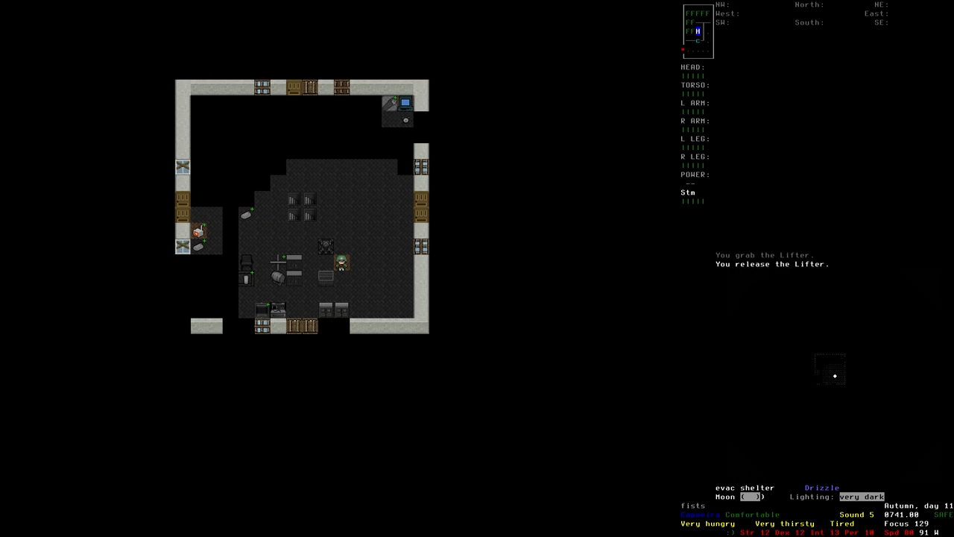
key(Down)
key(Down)
key(Left)
key(Left)
key(Left)
key(Left)
key(Up)
key(Up)
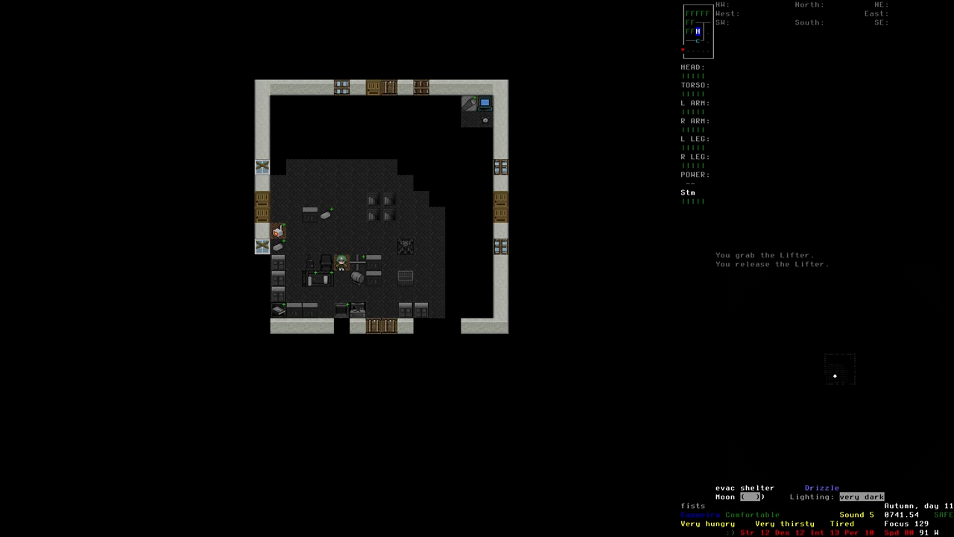
key(Down)
key(Down)
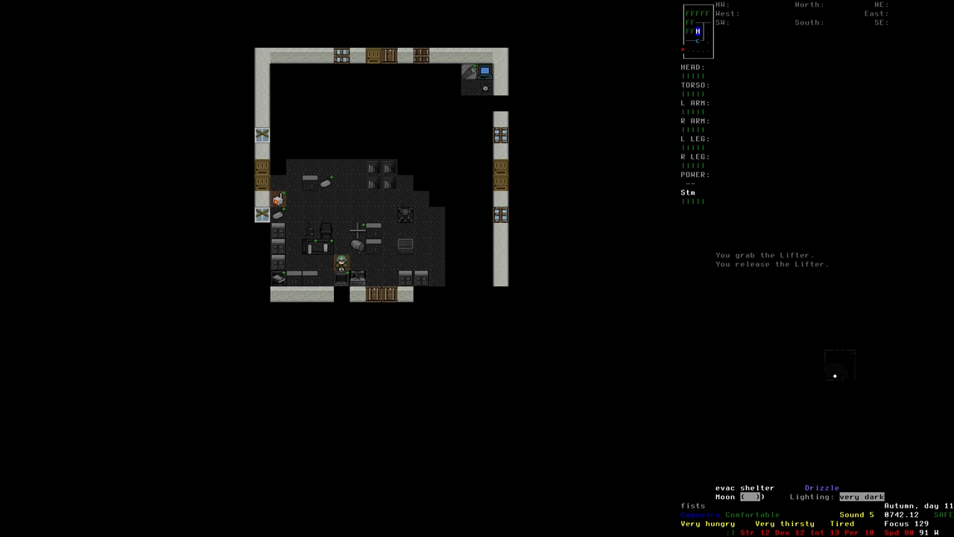
- Examine the Work Units (batteries 0% and 25%) and choose a wooden frame to install on the empty tile
key(e)
key(e)
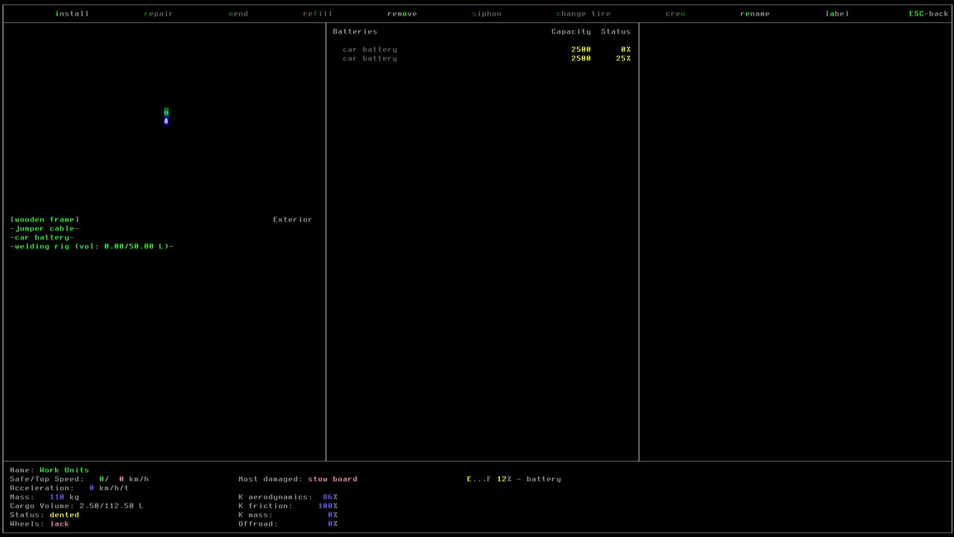
key(Down)
key(Up)
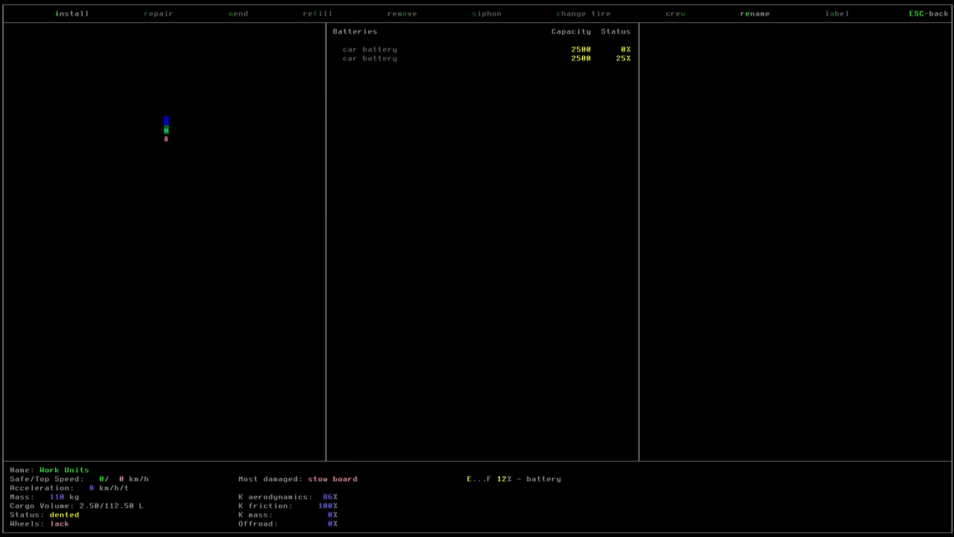
key(i)
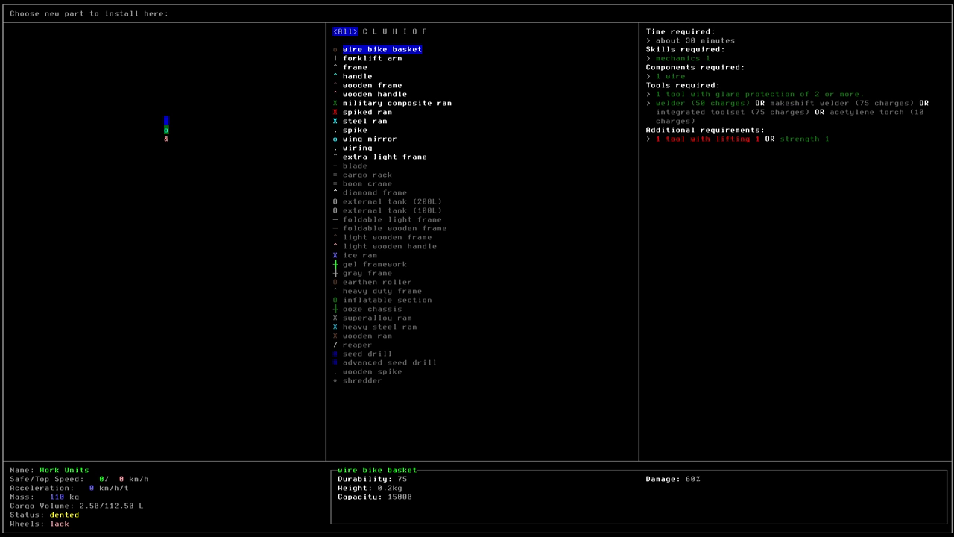
key(Down)
key(Down)
key(Down)
key(Down)
key(Return)
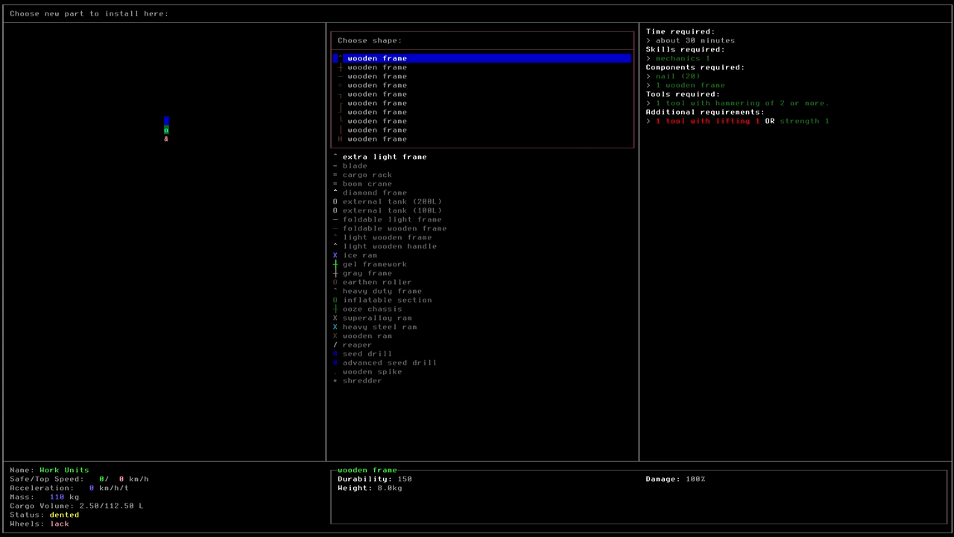
key(Down)
- Confirm the wooden frame shape, then browse installable parts for the new frame tile
key(Return)
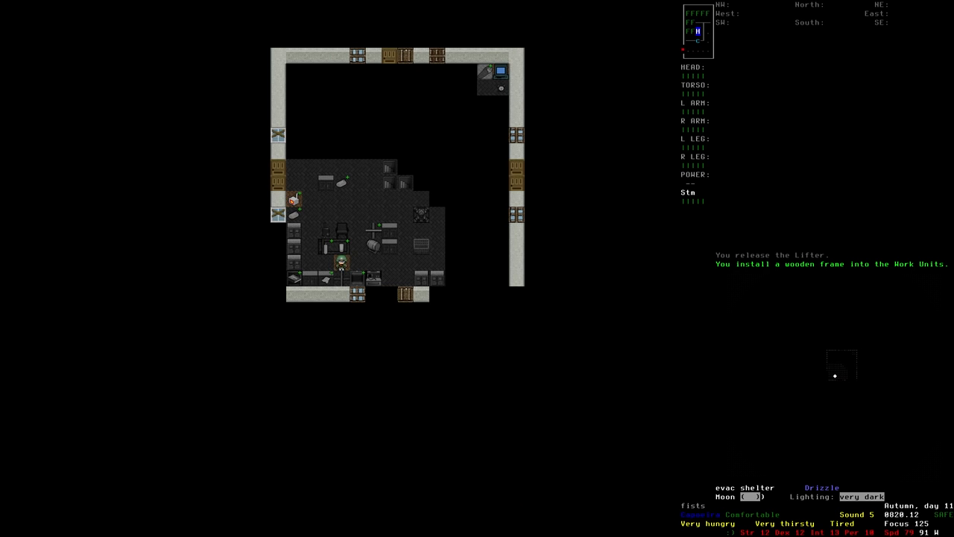
key(Up)
key(Up)
key(i)
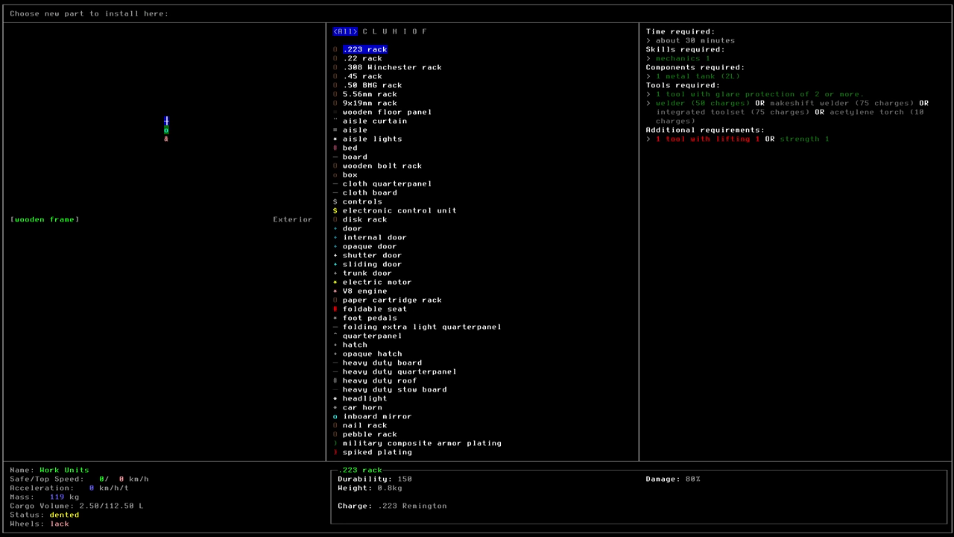
key(shift+Tab)
key(Down)
key(Down)
key(Down)
key(Down)
key(Down)
key(Down)
key(Down)
key(Down)
key(Down)
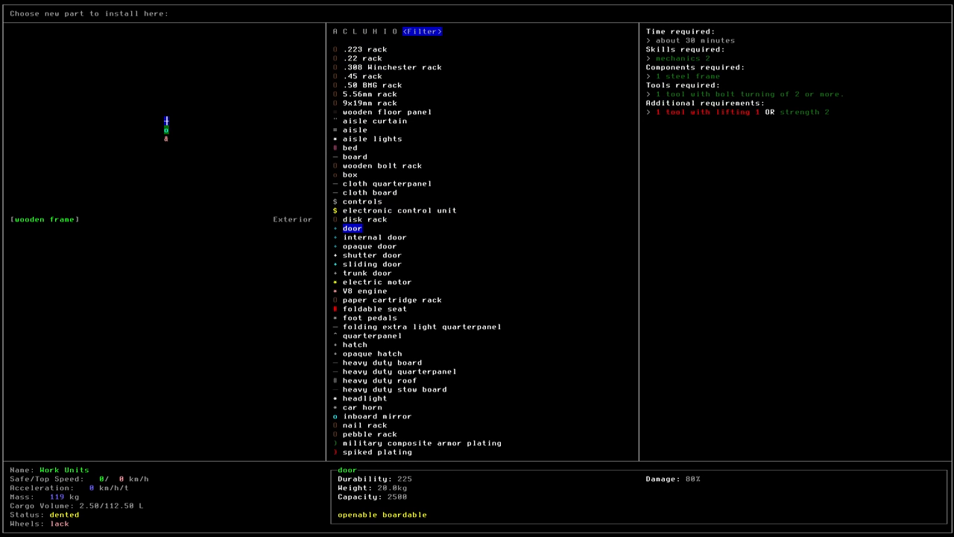
key(Down)
key(Down)
key(Down)
key(Down)
key(Down)
key(Down)
key(Down)
key(Down)
key(Down)
key(Down)
key(Down)
key(Down)
key(Down)
key(Down)
key(Down)
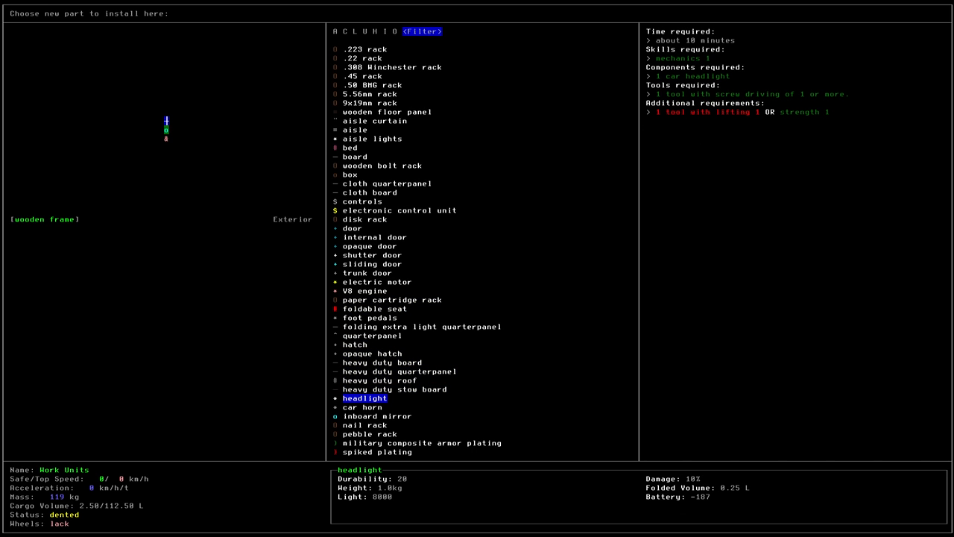
- Install a headlight on the frame with a chosen facing direction and leave the overview
key(Return)
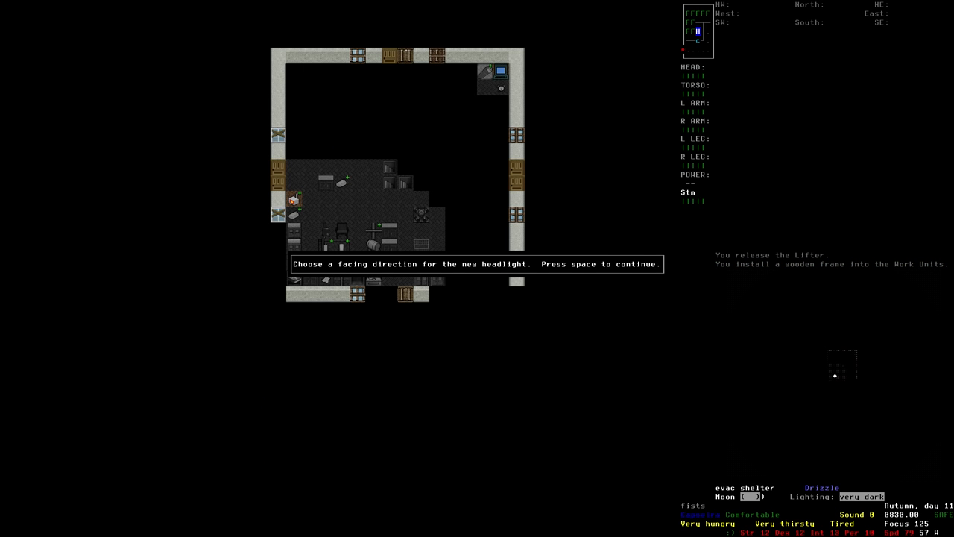
key(space)
key(Return)
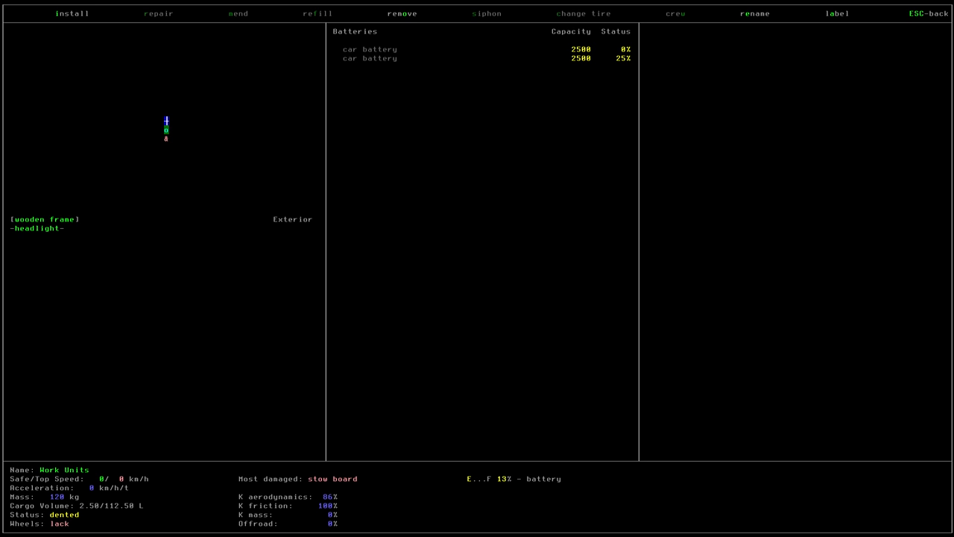
key(Escape)
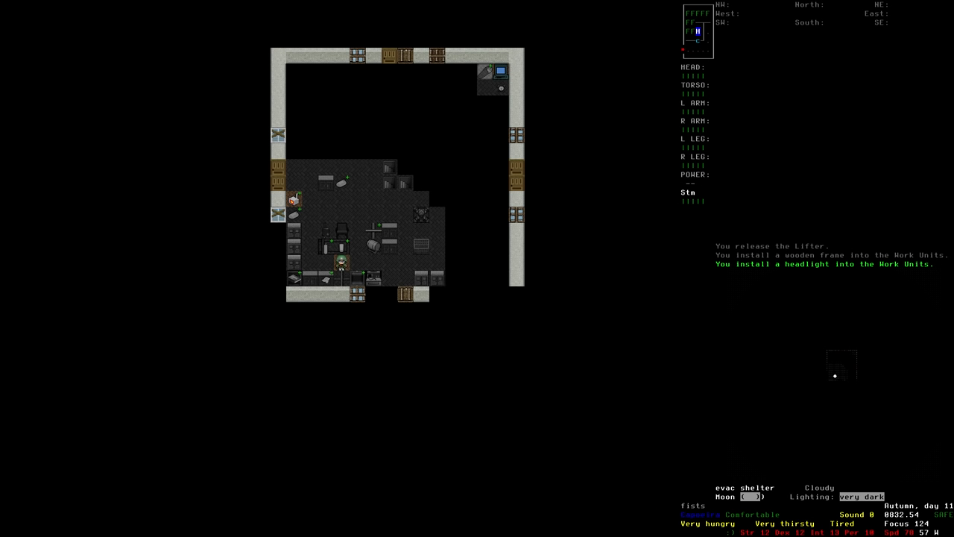
- Cancel a pickup and examine the Work Units to view its battery charge
key(e)
key(Down)
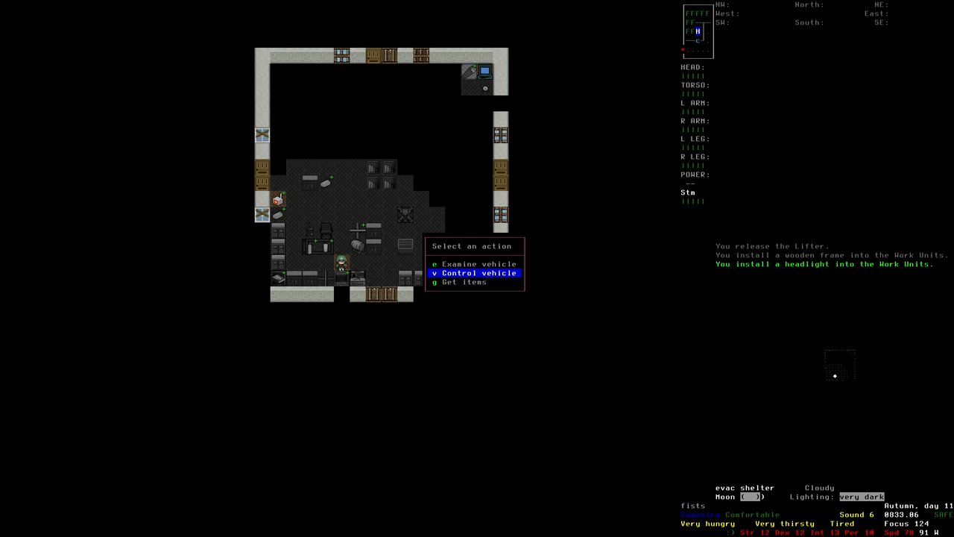
key(g)
key(Escape)
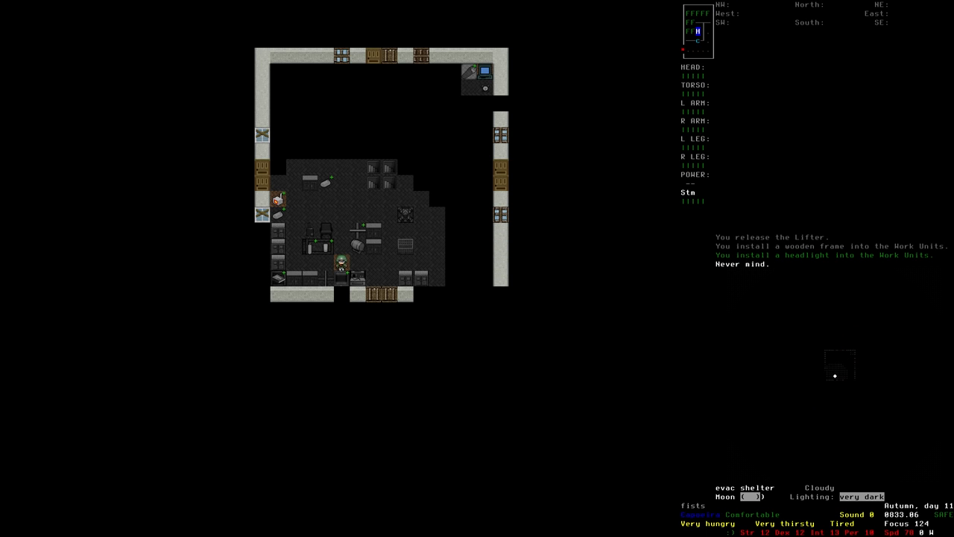
key(Right)
key(e)
key(Return)
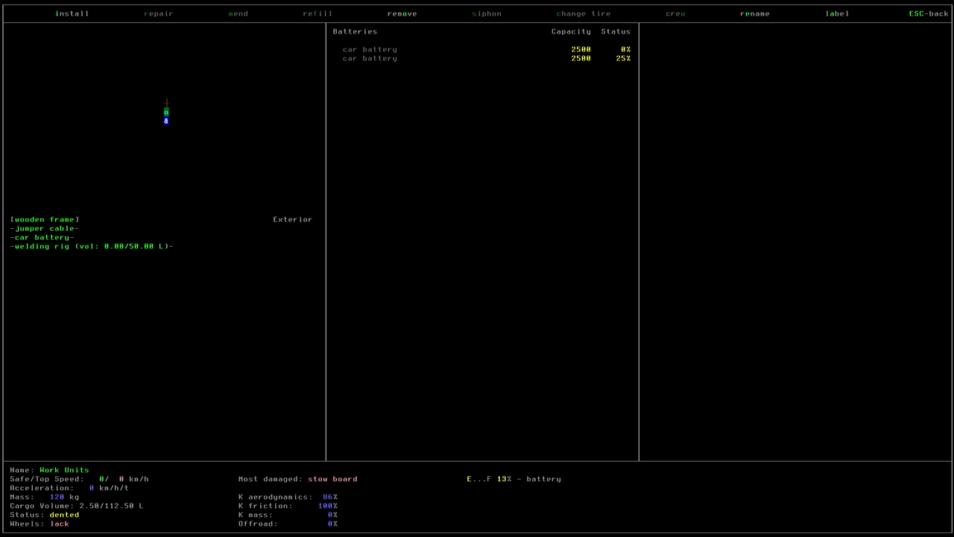
key(Escape)
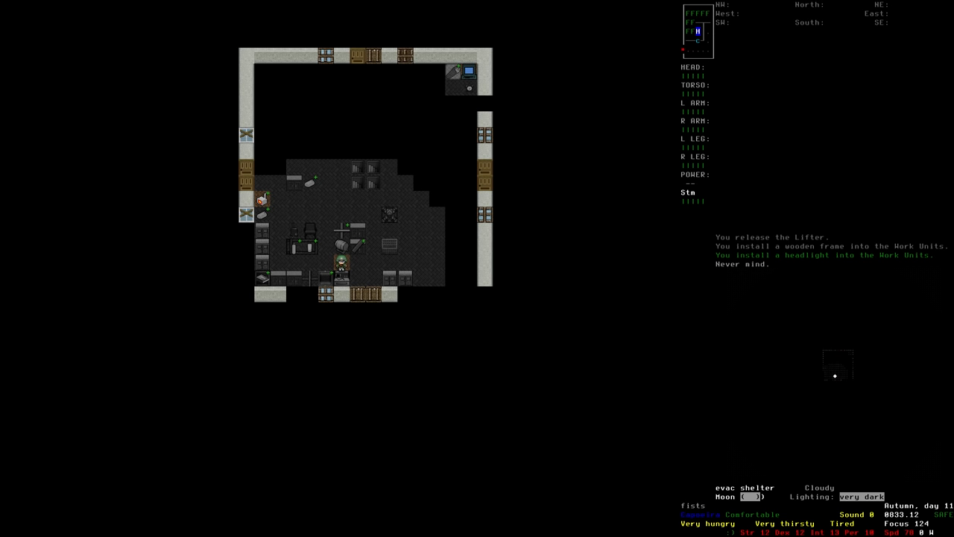
- Walk out and back, wait thirty minutes, then re-examine the vehicle's batteries
key(Down)
key(Down)
key(Down)
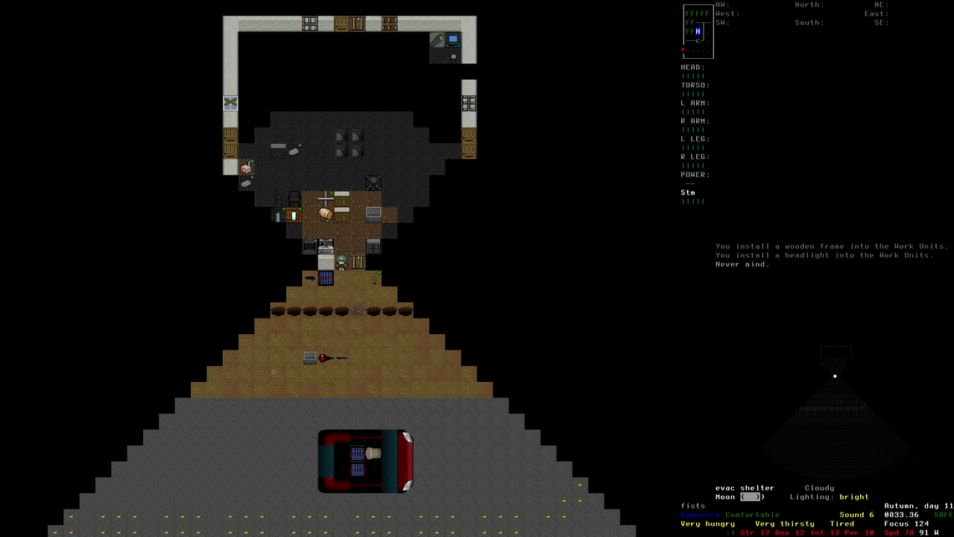
key(Up)
key(5)
key(|)
key(Down)
key(Return)
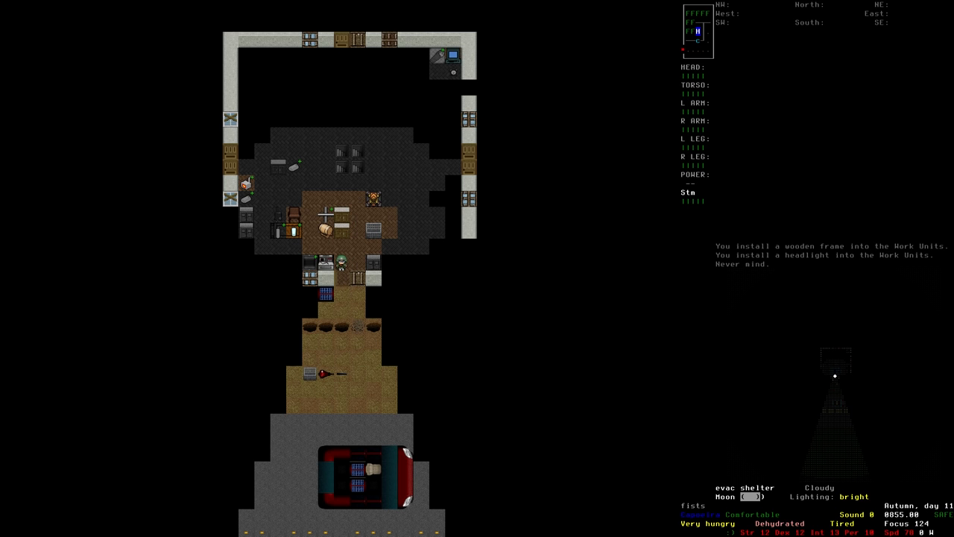
key(e)
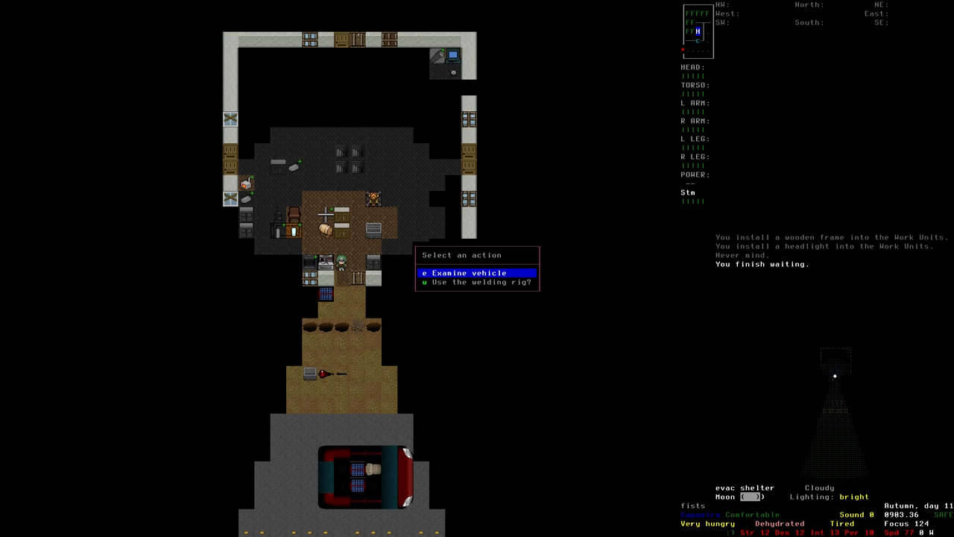
key(Return)
key(Escape)
key(z)
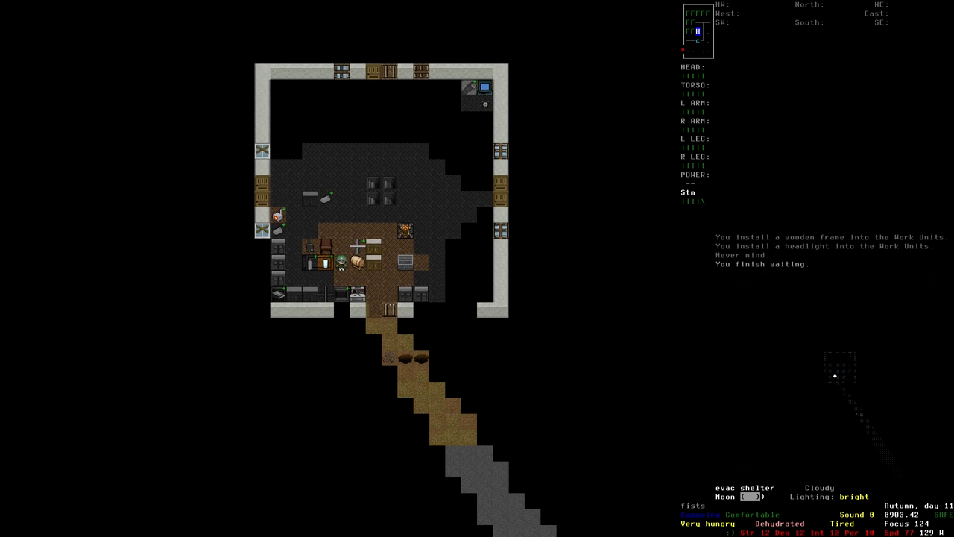
- Drink five servings of clean water from the metal tank until no longer dehydrated
key(E)
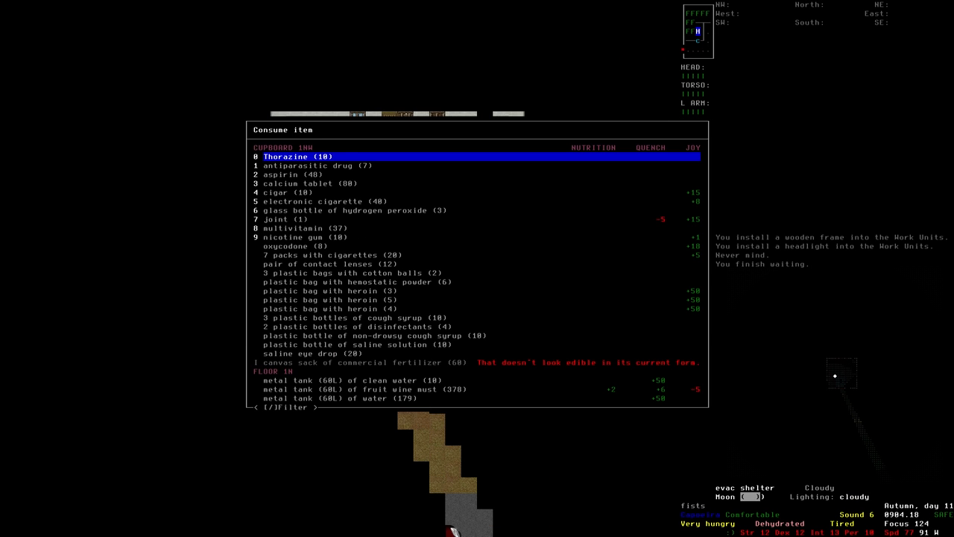
key(Down)
key(Down)
key(Down)
key(Down)
key(Down)
key(Down)
key(Up)
key(Return)
key(Up)
key(Up)
key(Up)
key(Return)
key(Up)
key(Up)
key(Up)
key(Return)
key(Up)
key(Up)
key(Return)
key(Up)
key(Up)
key(Up)
key(Return)
key(E)
key(Escape)
- Walk around briefly, then examine the Work Units showing batteries at 1% and 25%
key(Down)
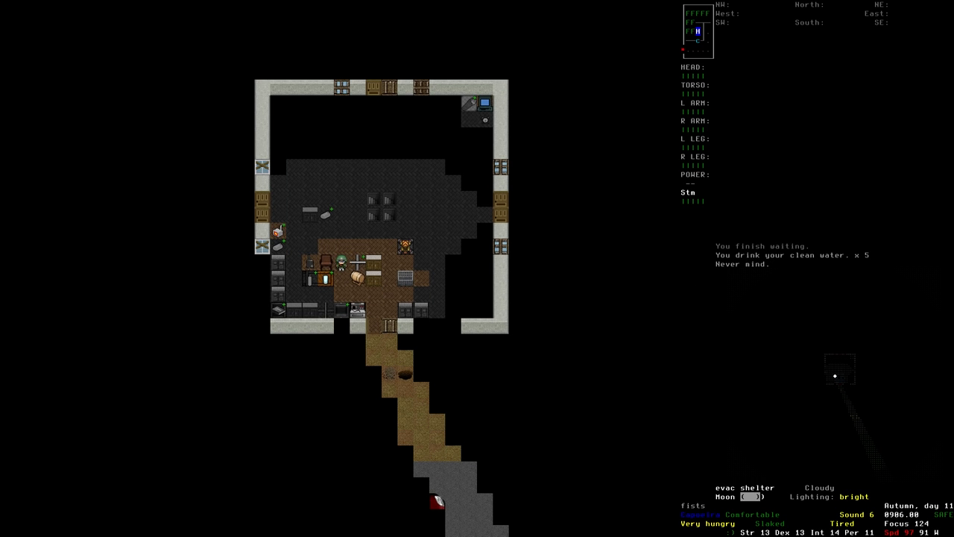
key(Down)
key(Down)
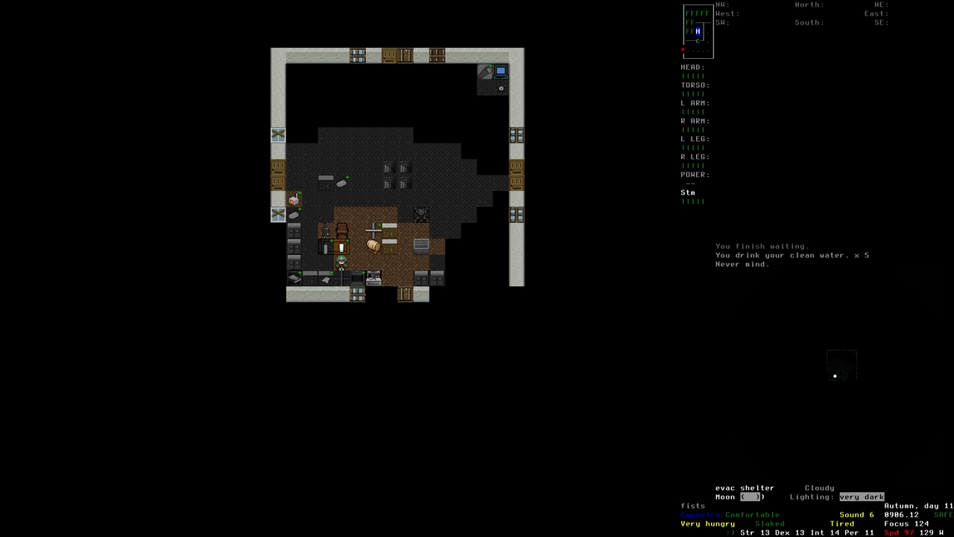
key(y)
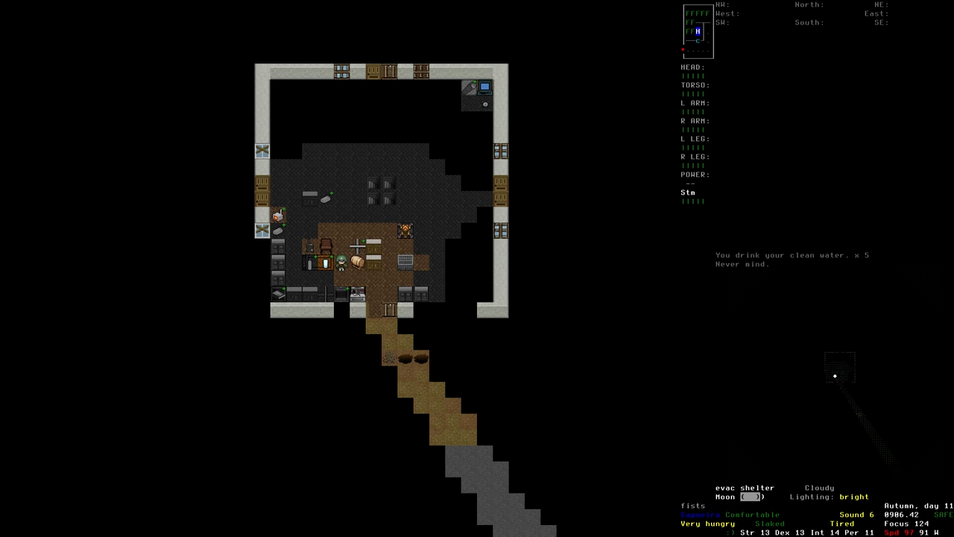
key(5)
key(5)
key(5)
key(b)
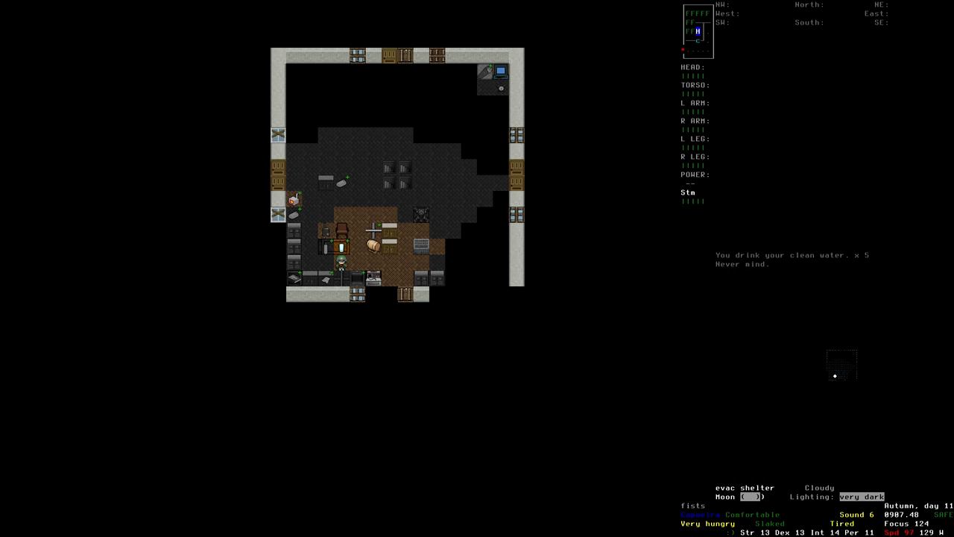
key(e)
key(Up)
key(Up)
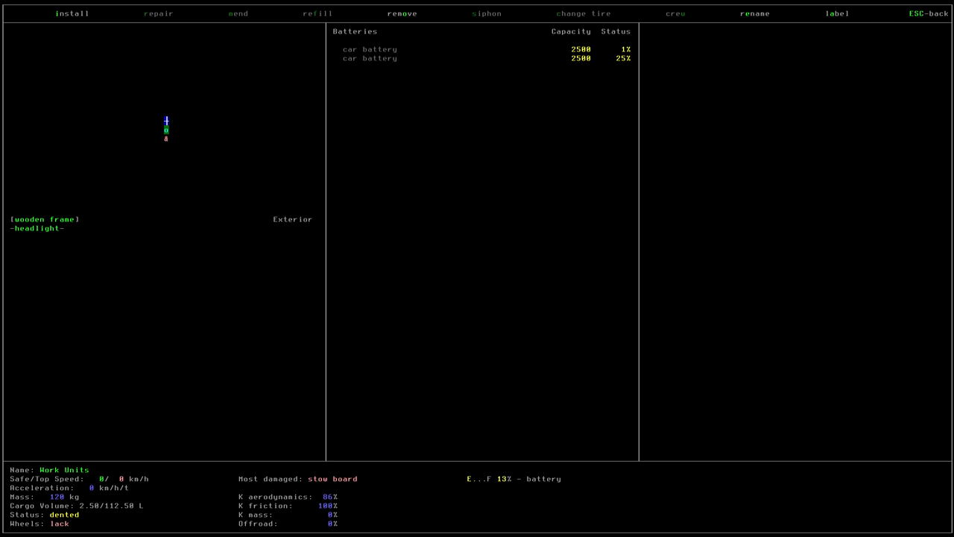
- Browse the utility parts (bed, saddle, clock) for the headlight tile without installing anything
key(i)
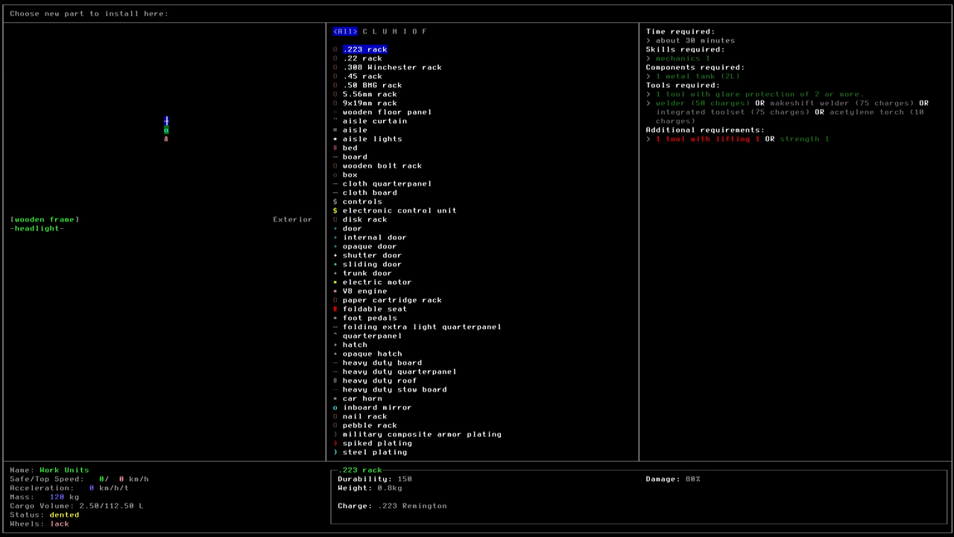
key(Tab)
key(Tab)
key(Tab)
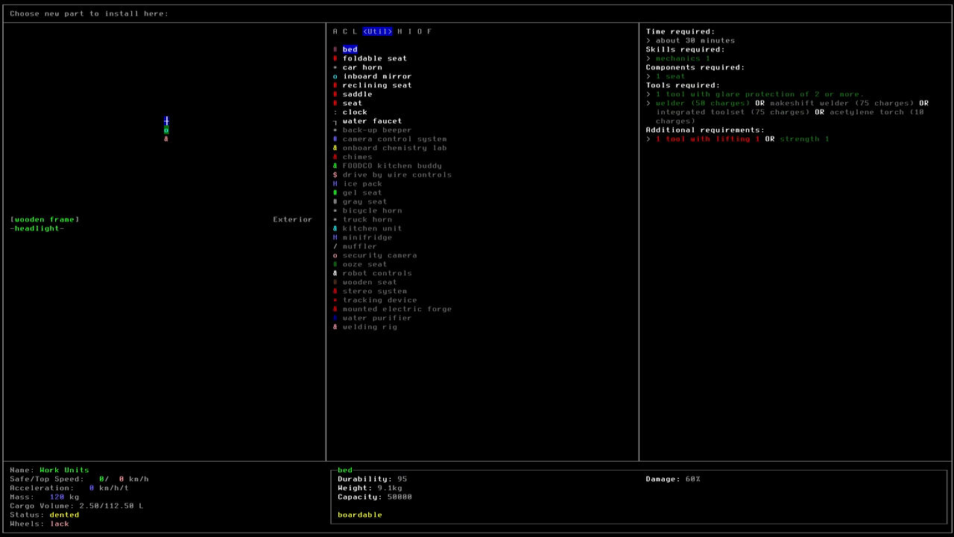
key(Down)
key(Down)
key(Down)
key(Down)
key(Down)
key(Down)
key(Down)
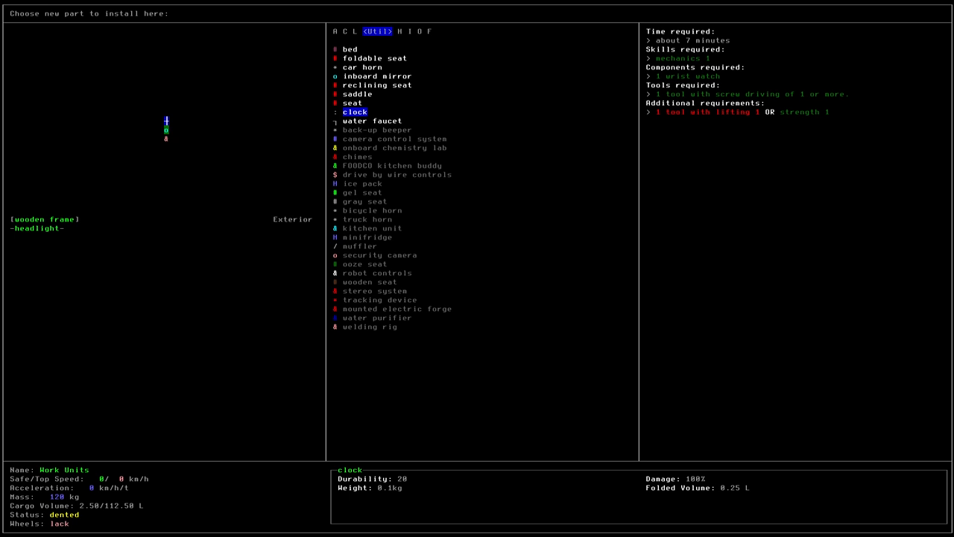
key(Escape)
key(Escape)
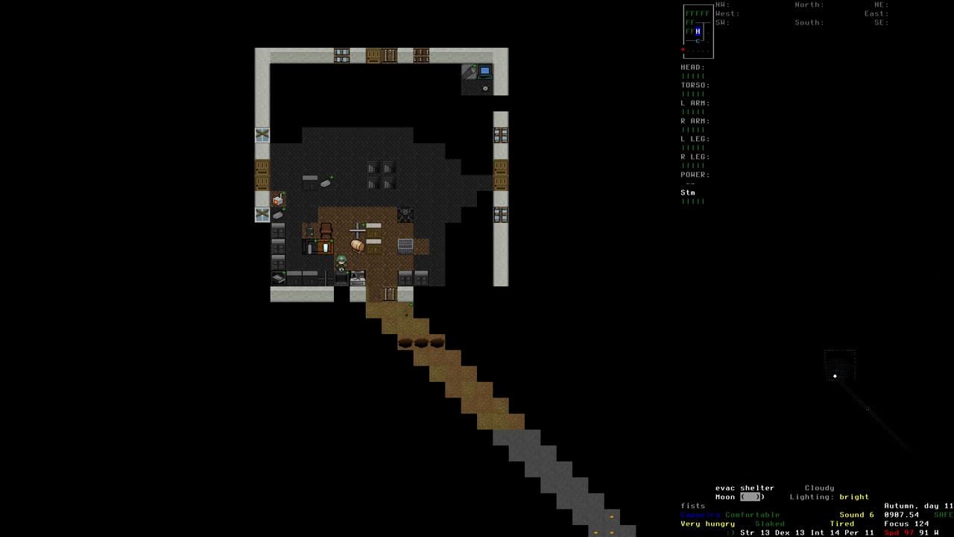
- Install a clock on the Work Units' controls tile and return to the map
key(e)
key(Return)
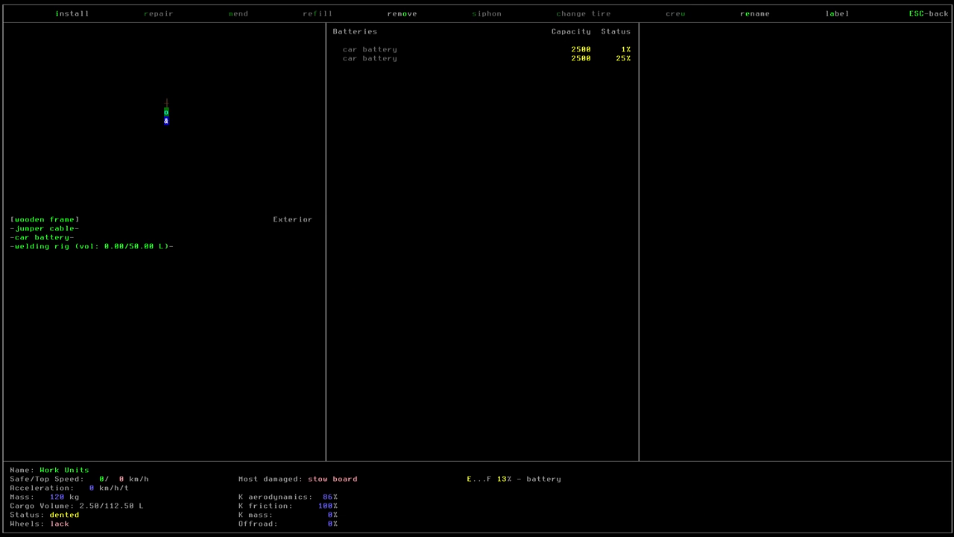
key(Down)
key(i)
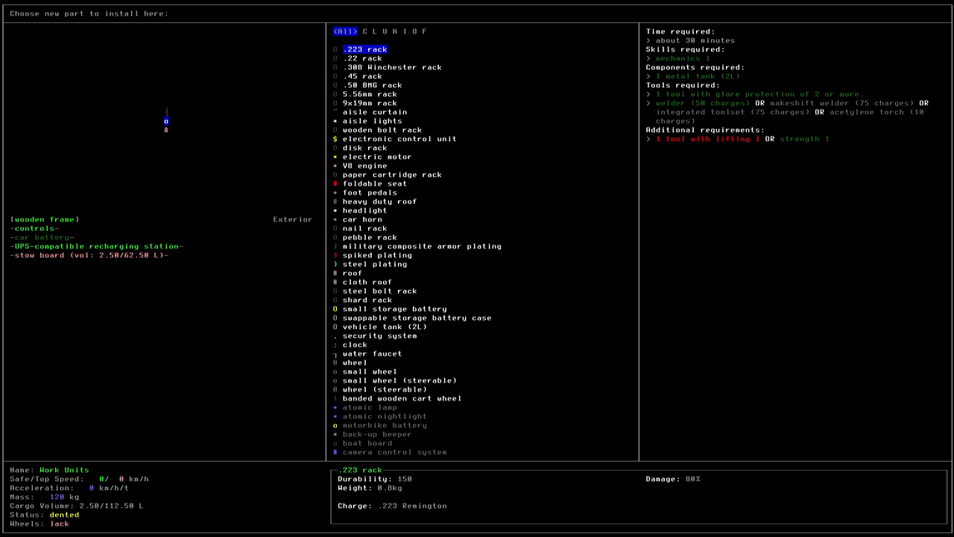
key(Down)
key(Down)
key(Down)
key(Down)
key(Down)
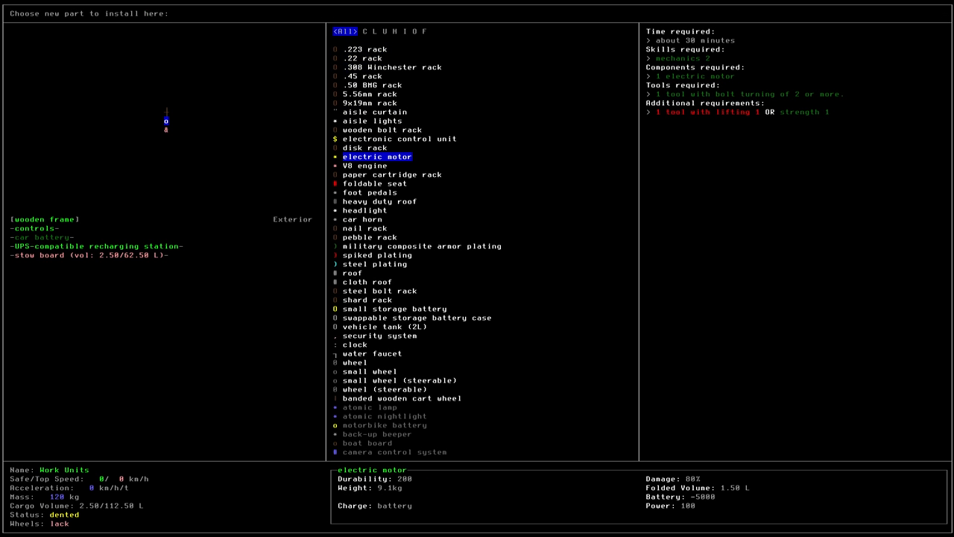
key(Down)
key(Down)
key(Down)
key(Down)
key(Tab)
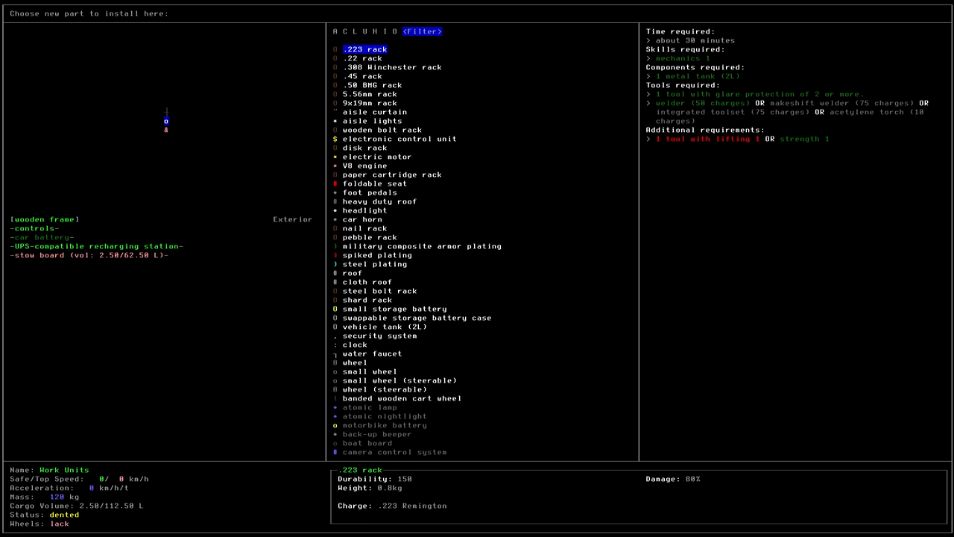
key(Down)
key(Down)
key(Down)
key(Down)
key(Down)
key(Down)
key(Down)
key(Down)
key(Down)
key(Down)
key(Up)
key(Up)
key(Up)
key(Up)
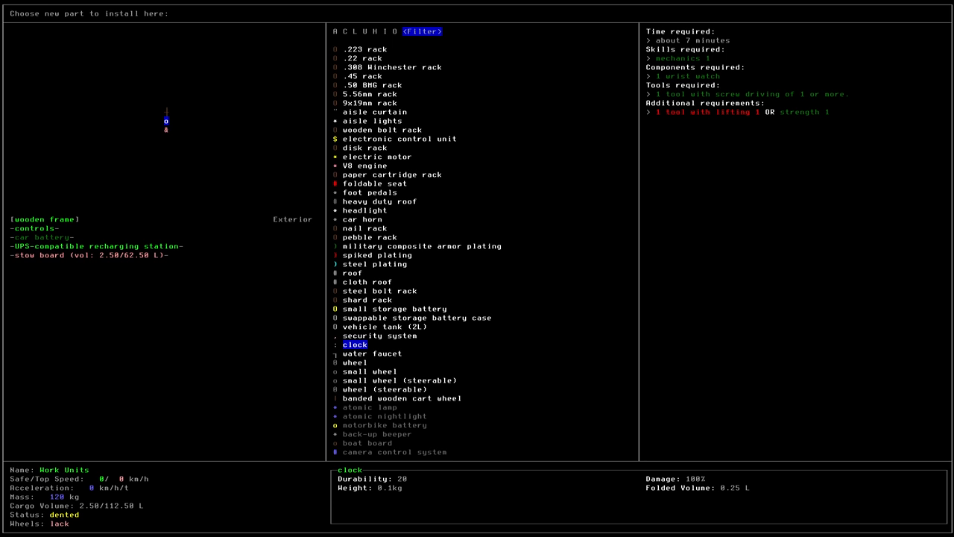
key(Return)
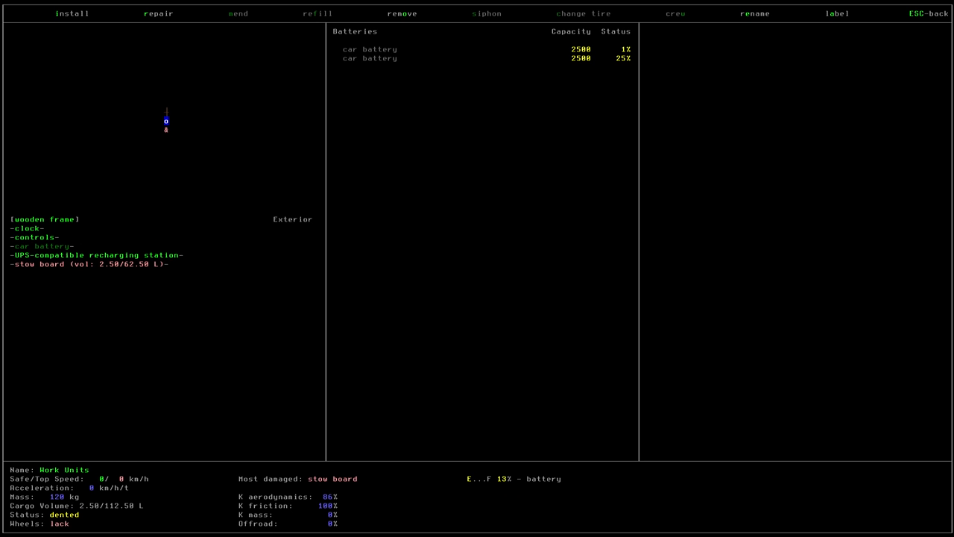
key(Escape)
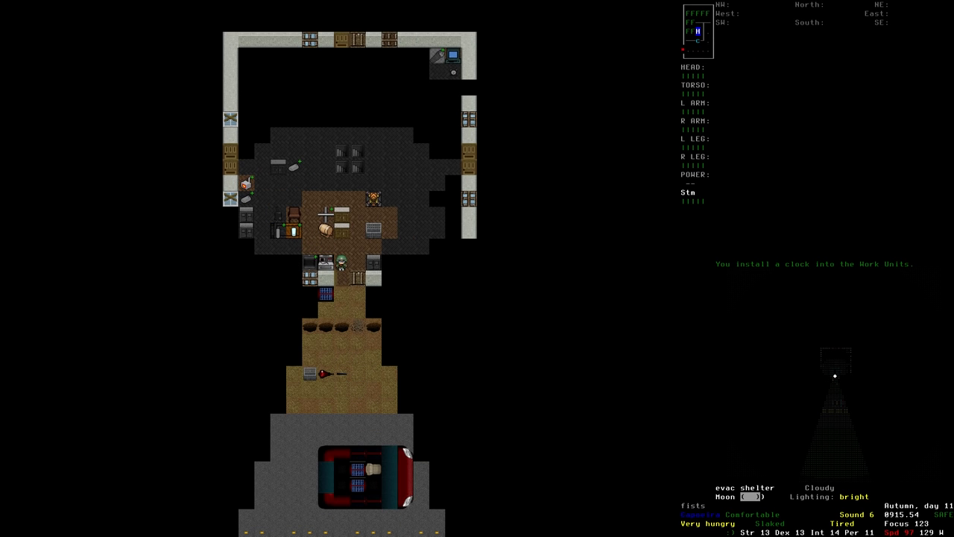
- Close the shelter's south door and step back inside
key(o)
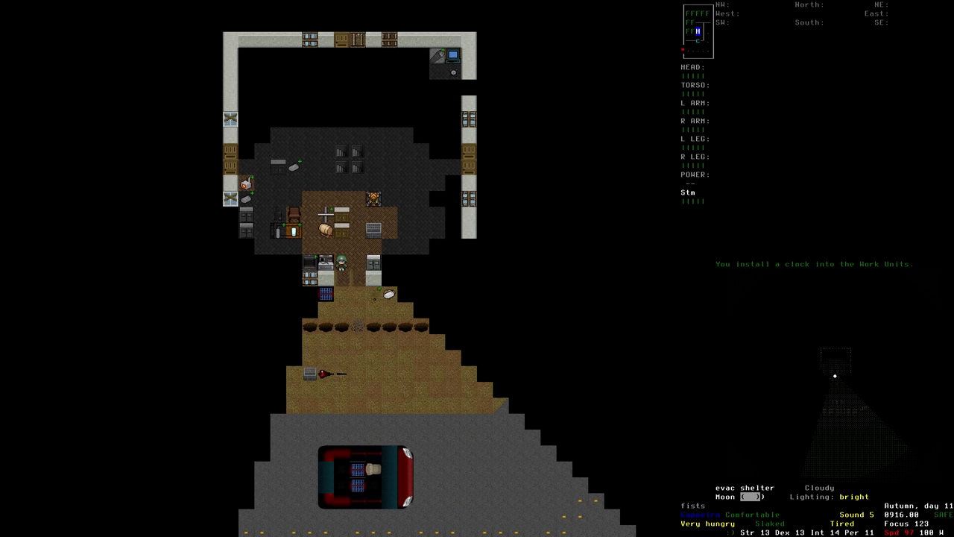
key(c)
key(Down)
key(c)
key(Down)
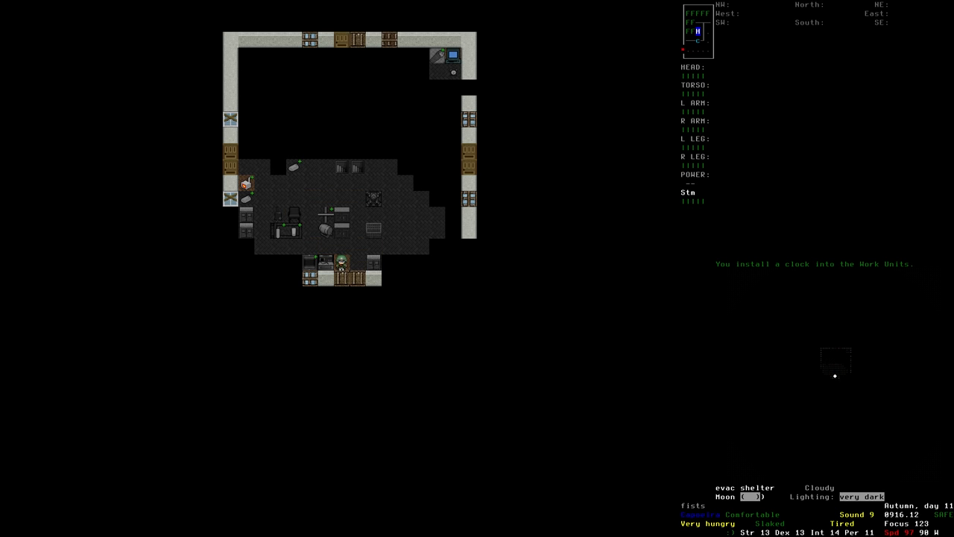
key(Up)
key(Up)
key(Down)
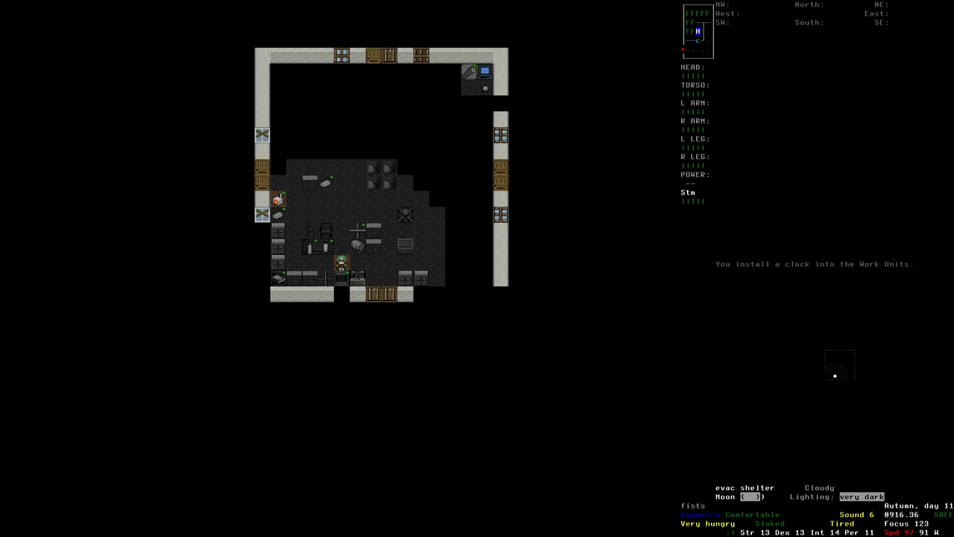
key(asciicircum)
key(Down)
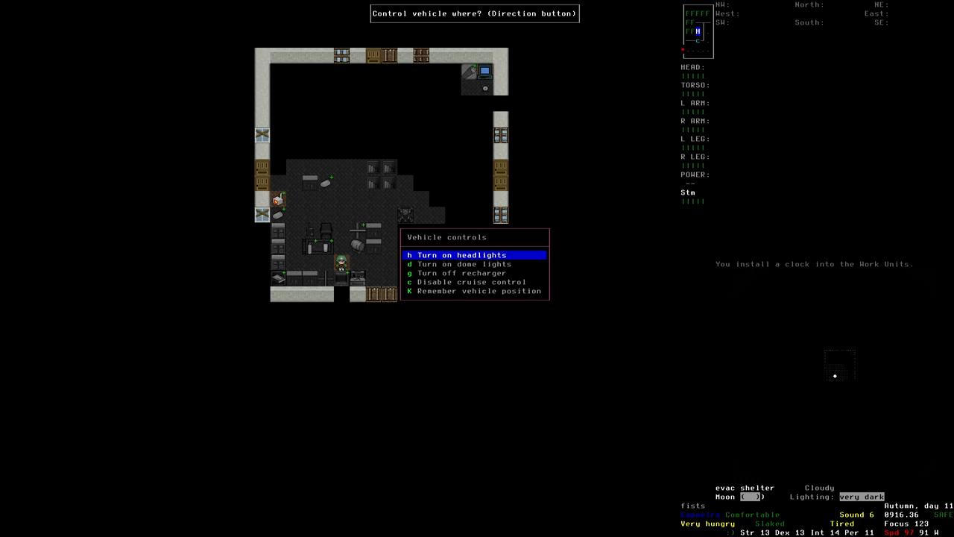
key(h)
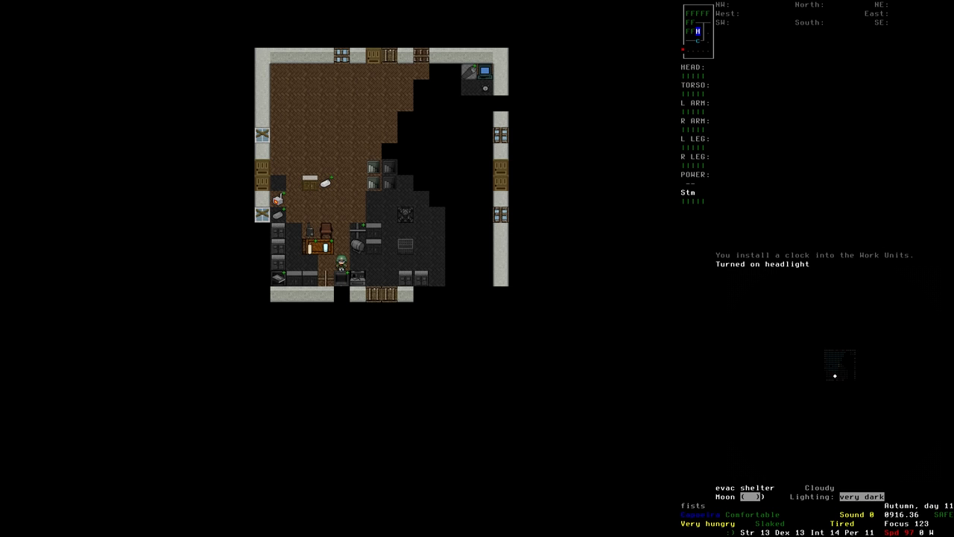
key(Right)
key(Right)
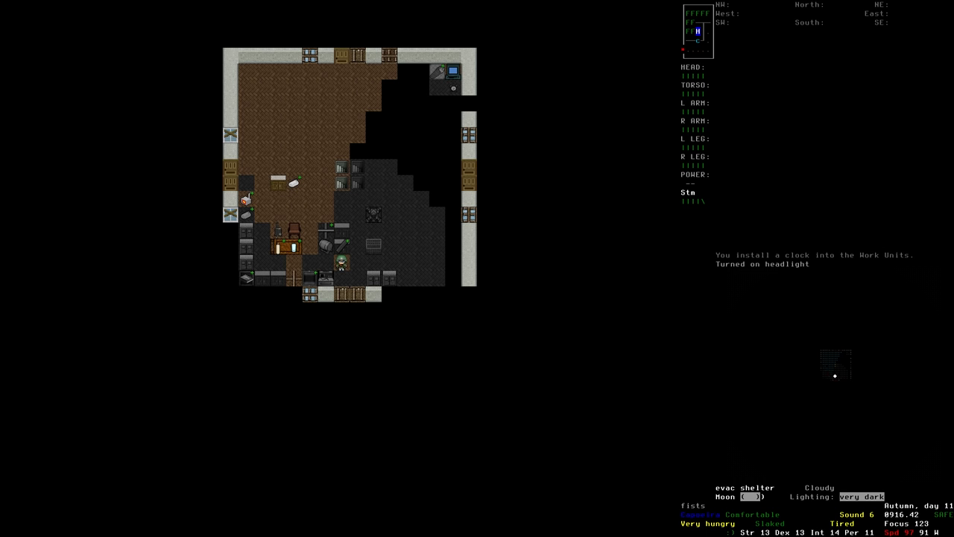
key(Left)
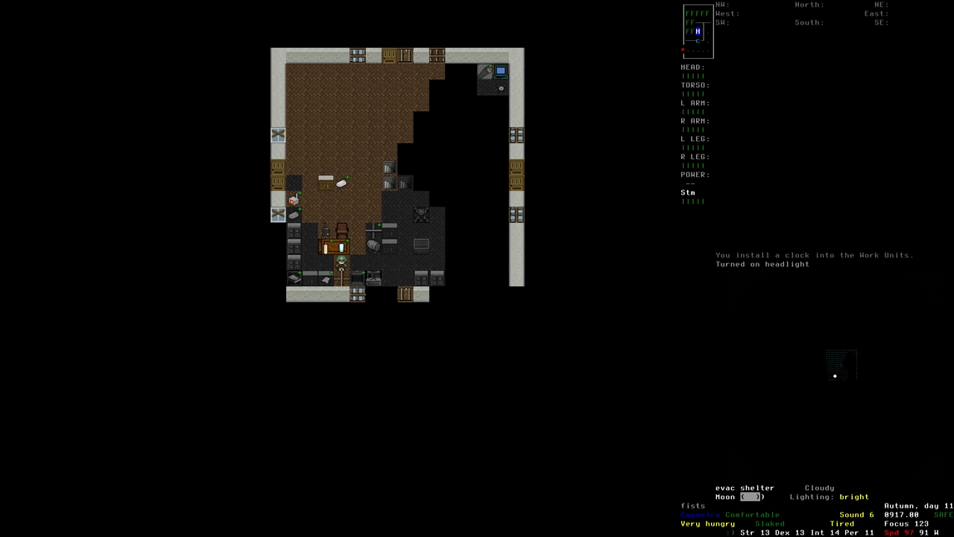
key(Left)
key(Left)
key(Right)
key(Right)
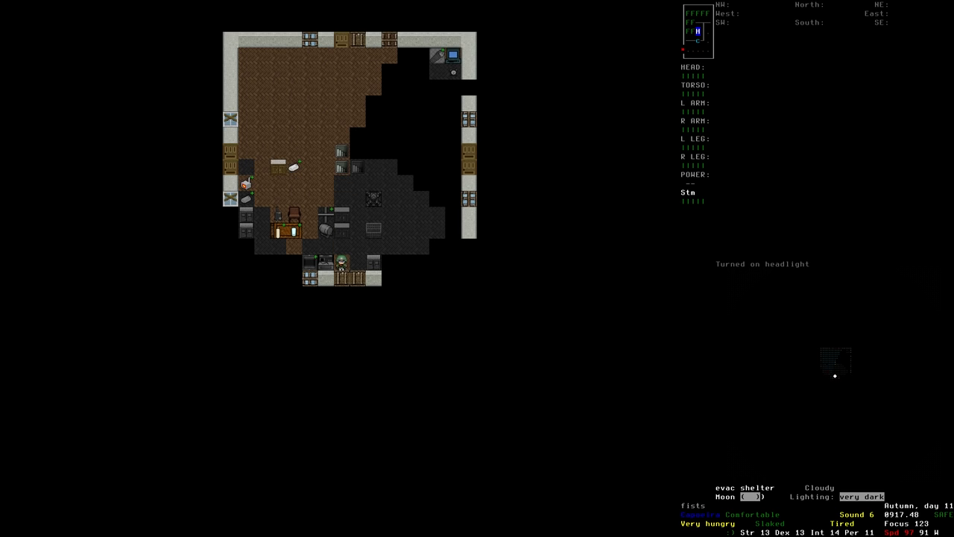
key(Right)
key(9)
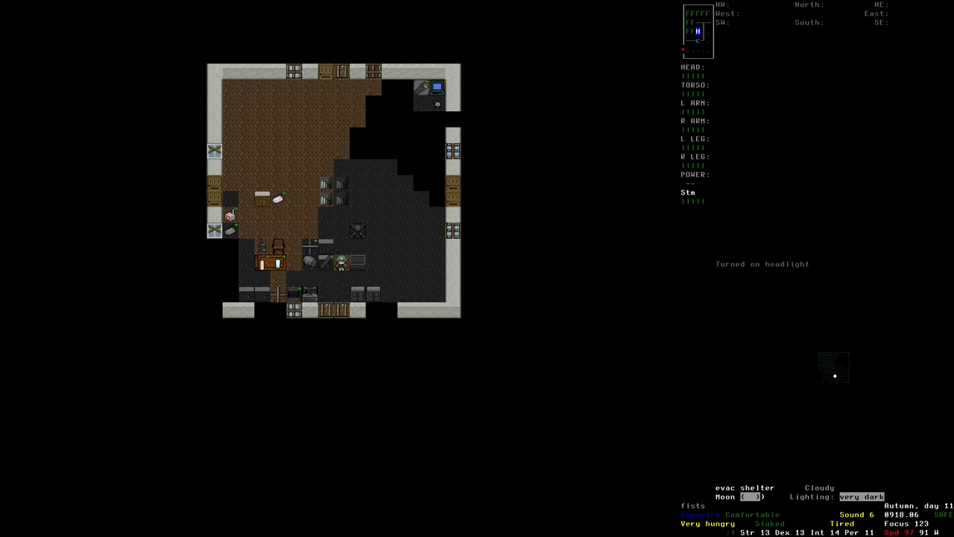
key(Left)
key(Left)
key(Left)
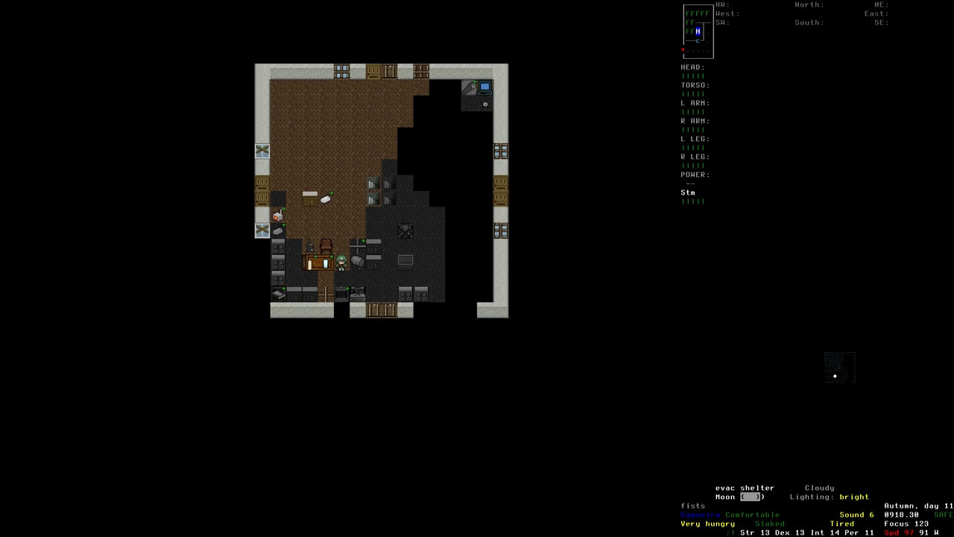
key(Left)
key(Right)
key(7)
key(3)
key(2)
key(asciicircum)
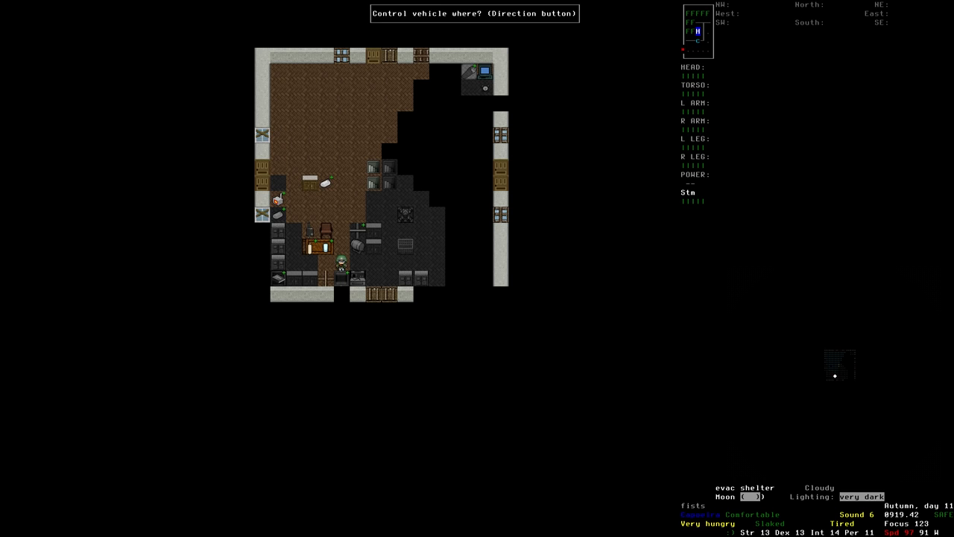
key(6)
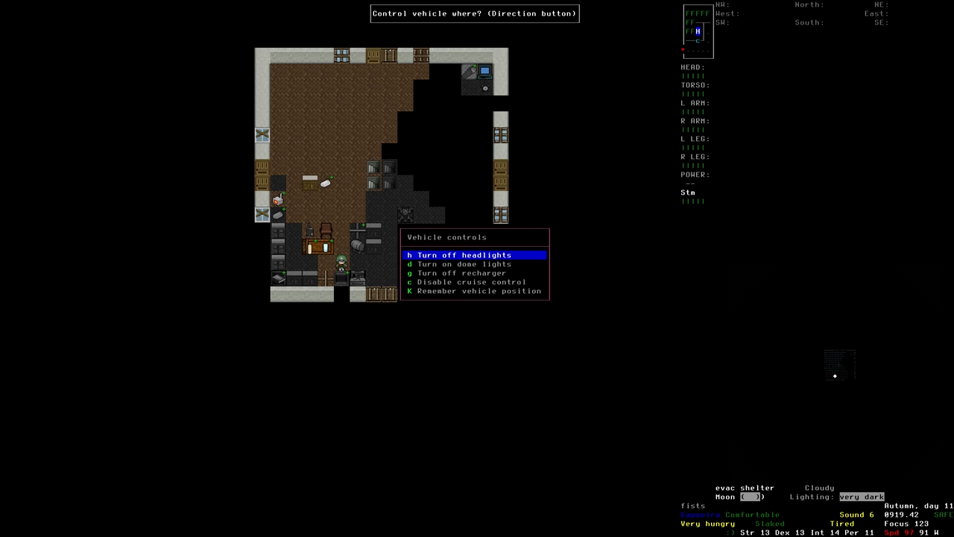
key(h)
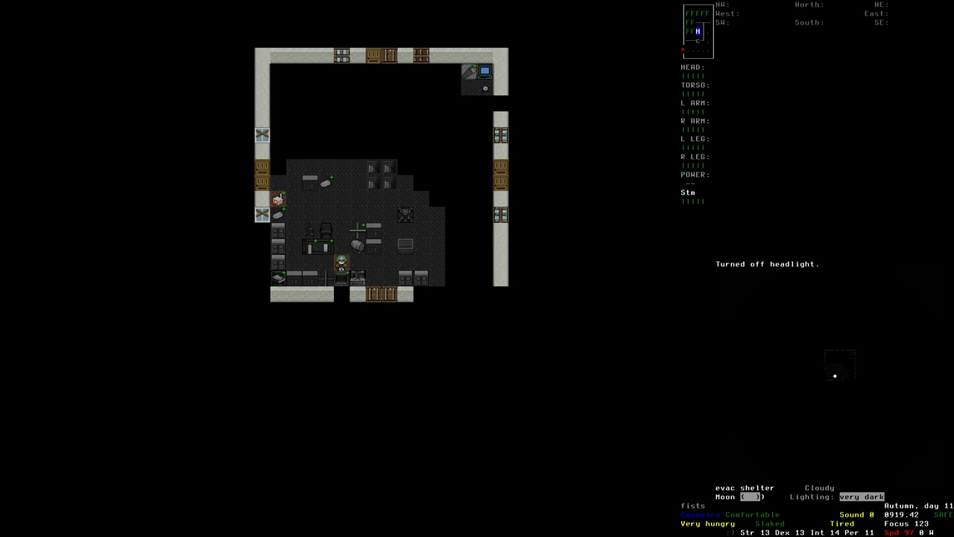
key(7)
key(8)
key(8)
key(8)
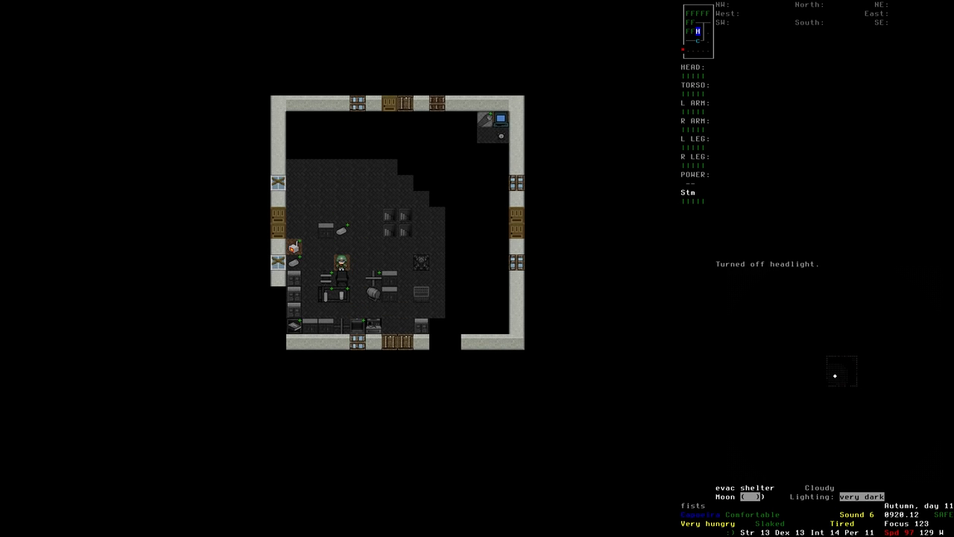
- Examine the charcoal kiln, then try using the lit charcoal kiln from usable items
key(4)
key(x)
key(Escape)
key(a)
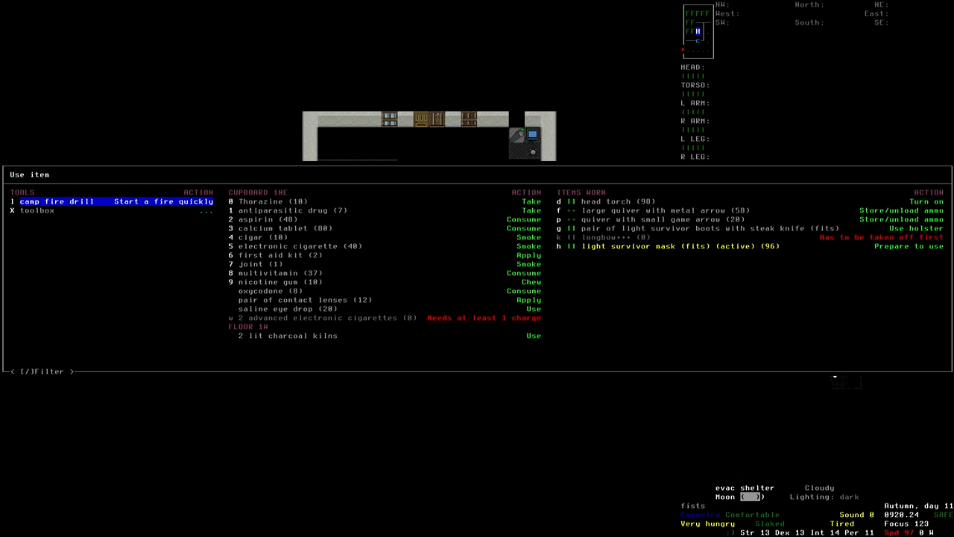
key(Right)
key(Left)
key(Right)
key(Down)
key(Down)
key(Down)
key(Down)
key(Down)
key(Down)
key(Down)
key(Down)
key(Down)
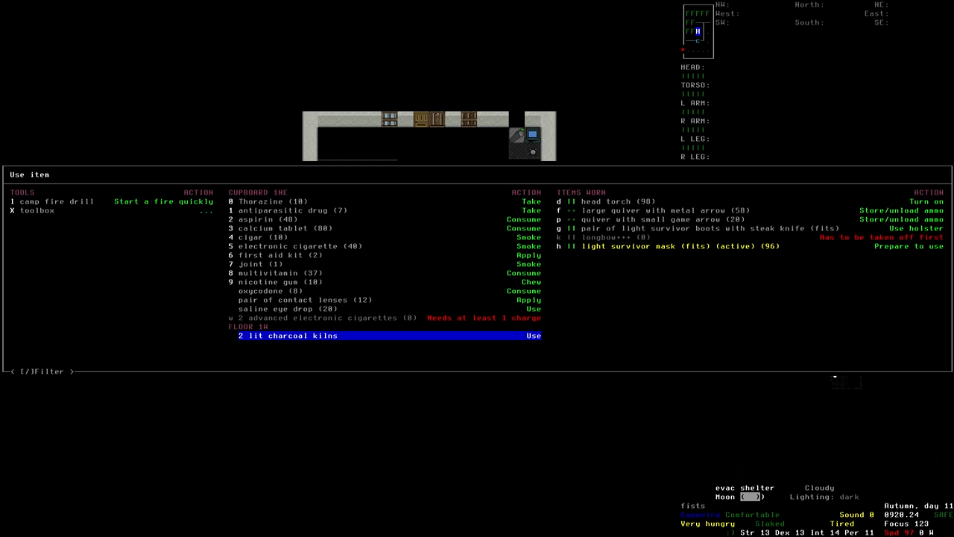
key(Up)
key(Return)
- Browse the cupboard items in the usable list and cancel without using anything
key(a)
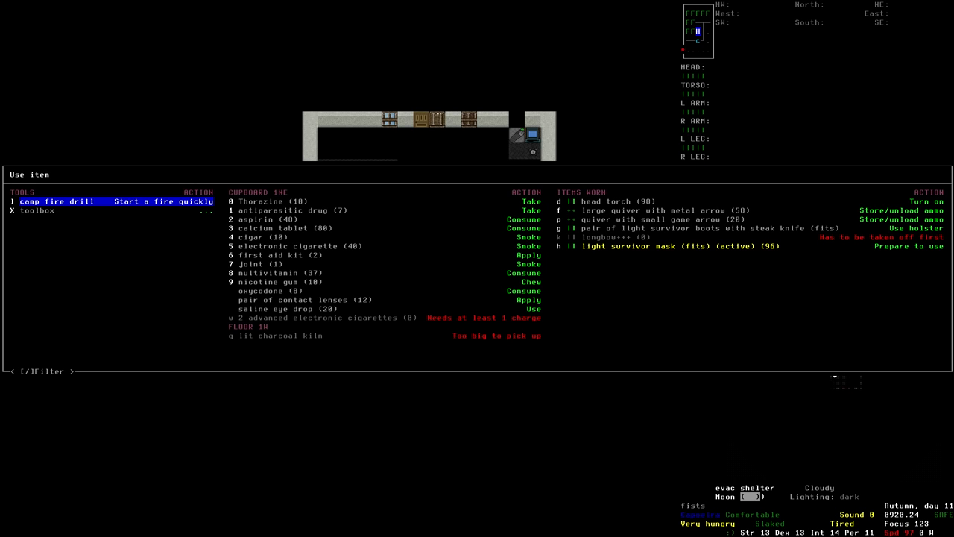
key(Right)
key(Down)
key(Down)
key(Down)
key(Down)
key(Down)
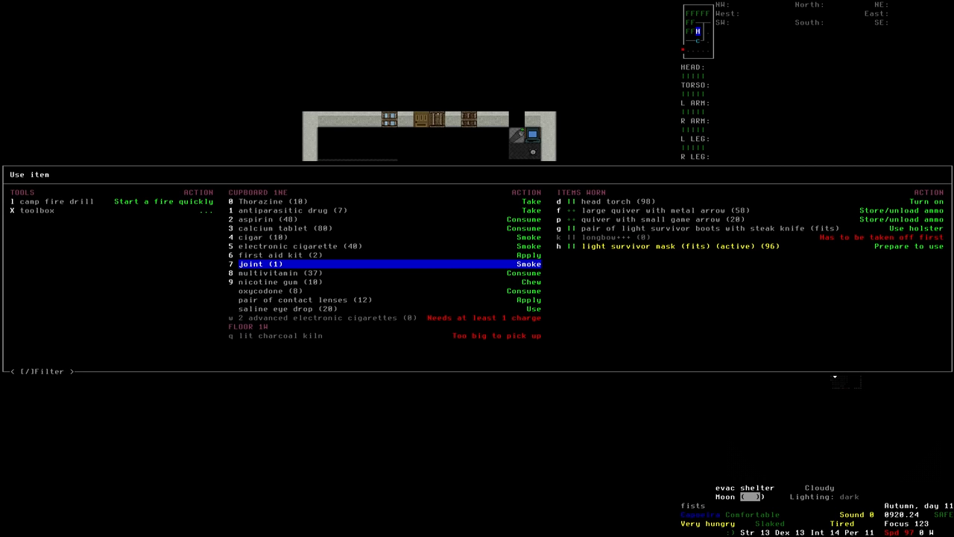
key(Escape)
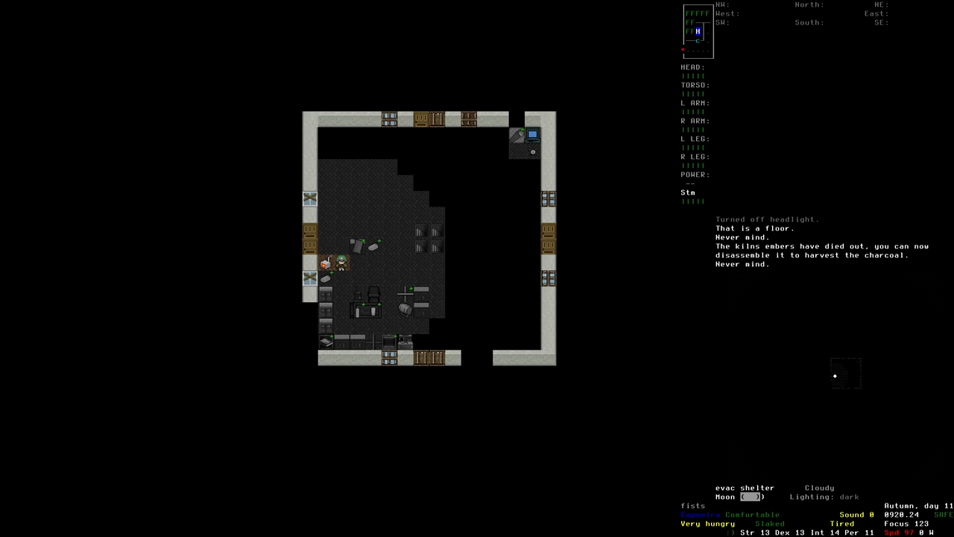
- Disassemble the finished charcoal kiln via the ( take-apart list and confirm
key(parenleft)
key(Up)
key(Up)
key(Up)
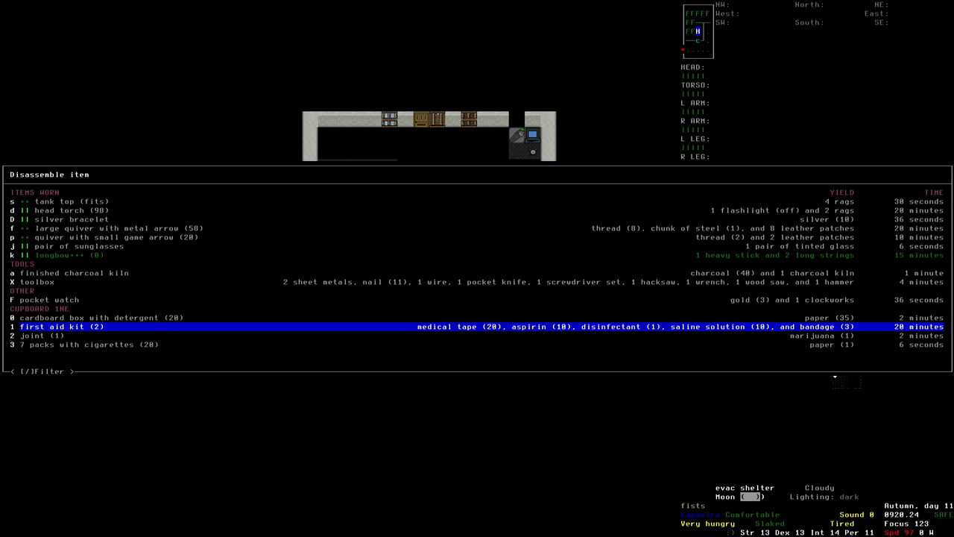
key(Up)
key(Up)
key(Up)
key(Up)
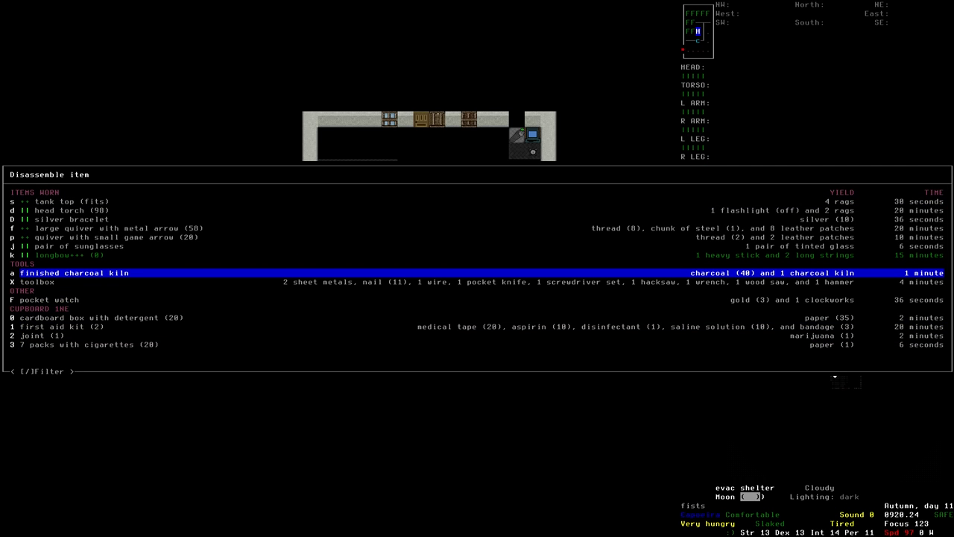
key(Return)
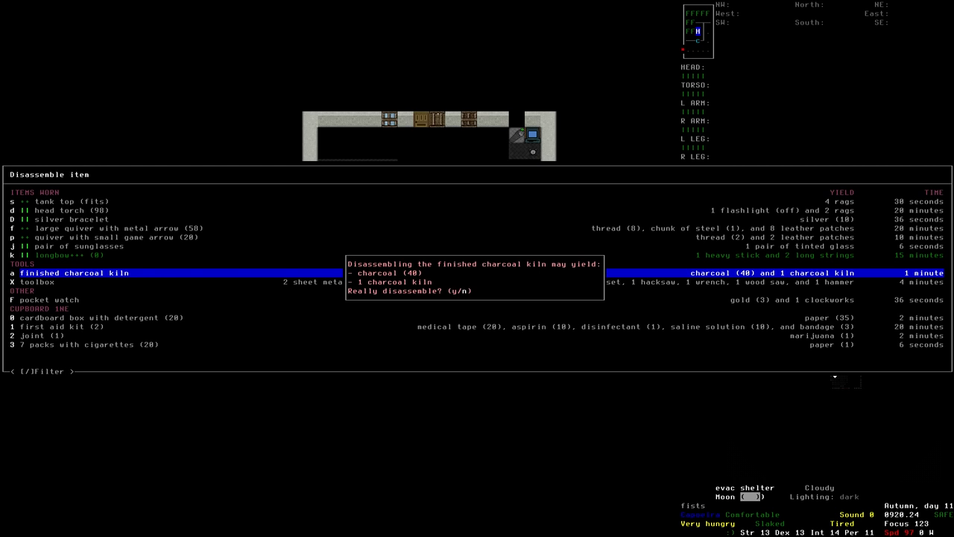
key(y)
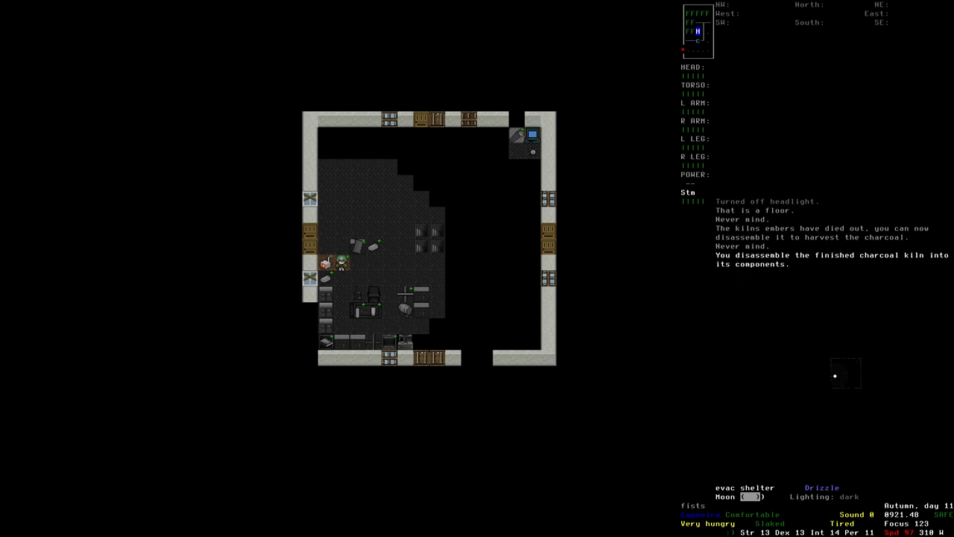
- Check the 40 charcoal and empty kiln on the ground, then review usable items
key(d)
key(Down)
key(Down)
key(Down)
key(Right)
key(Escape)
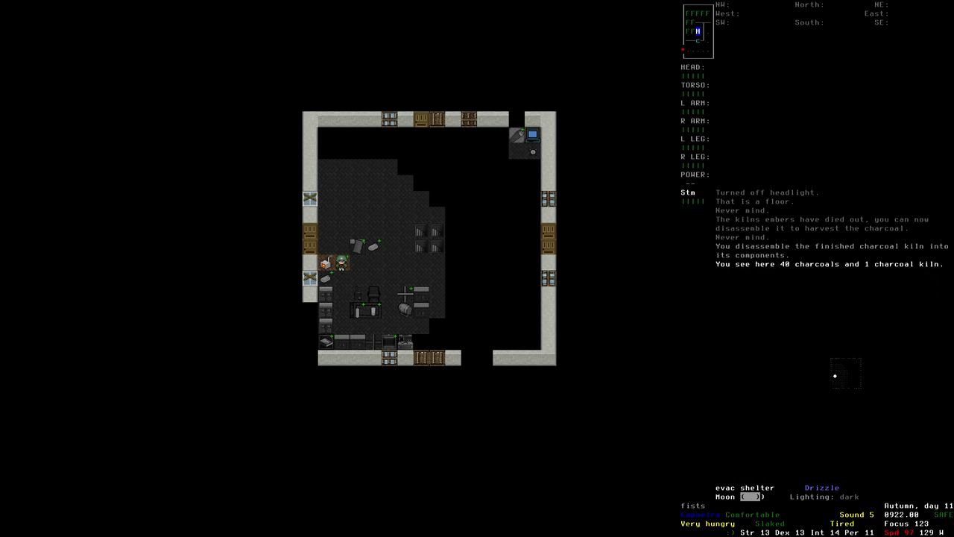
key(a)
key(Right)
- Use the lit charcoal kiln to check its status and cancel an empty take-apart list
key(Down)
key(Down)
key(Down)
key(Left)
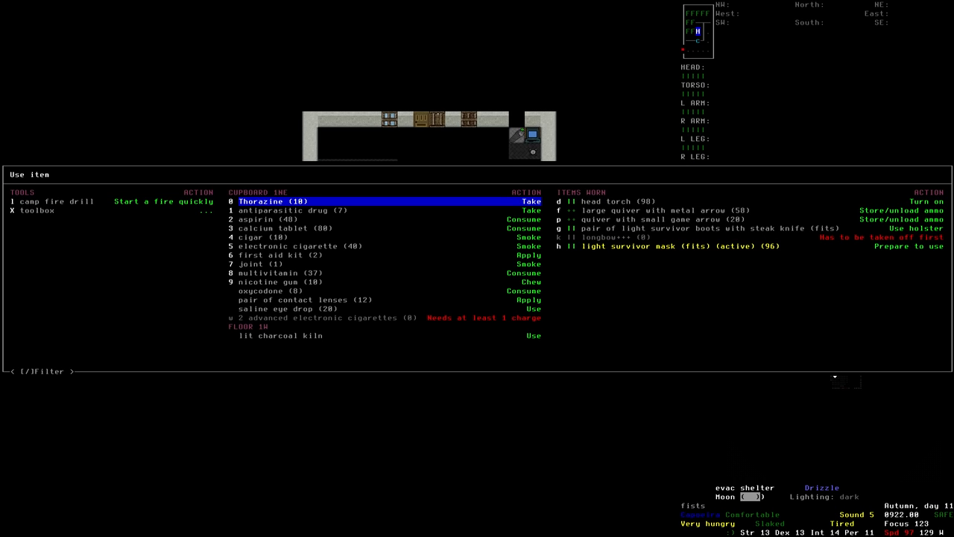
key(Up)
key(Return)
key(parenleft)
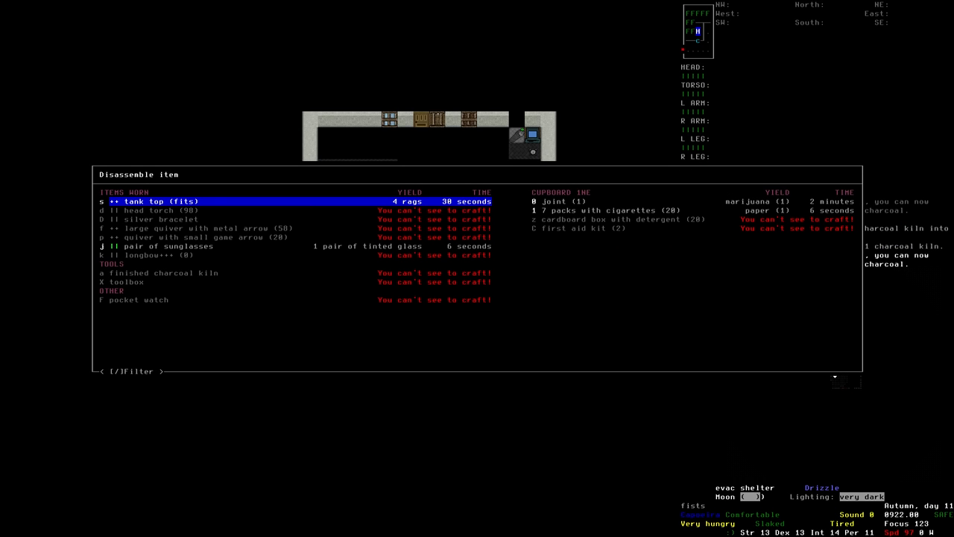
key(Escape)
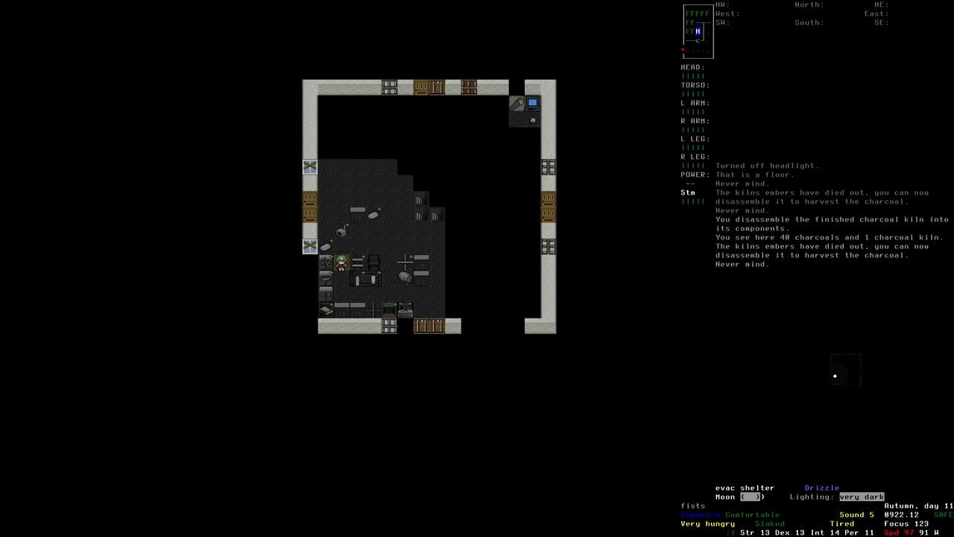
- Walk to the vehicle controls and turn the headlight back on to light the room
key(j)
key(n)
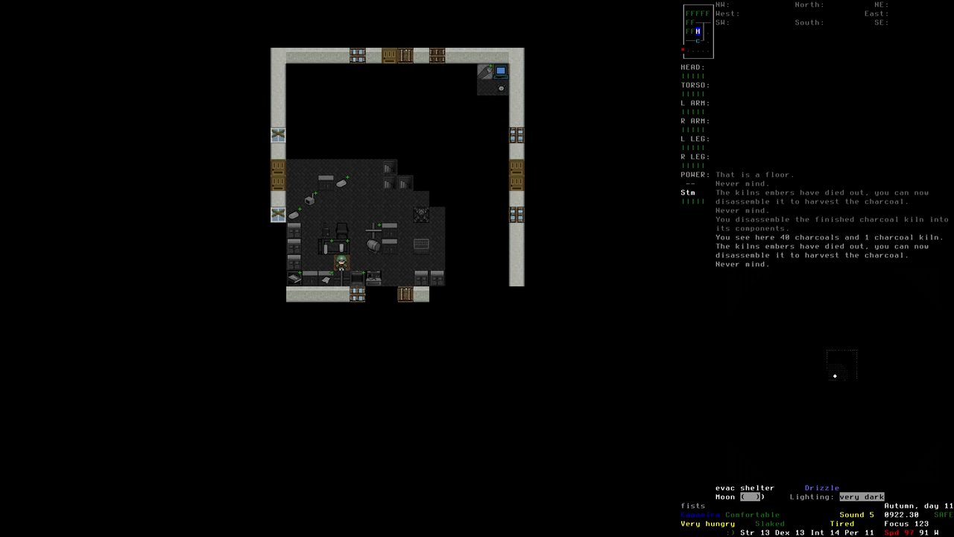
key(asciicircum)
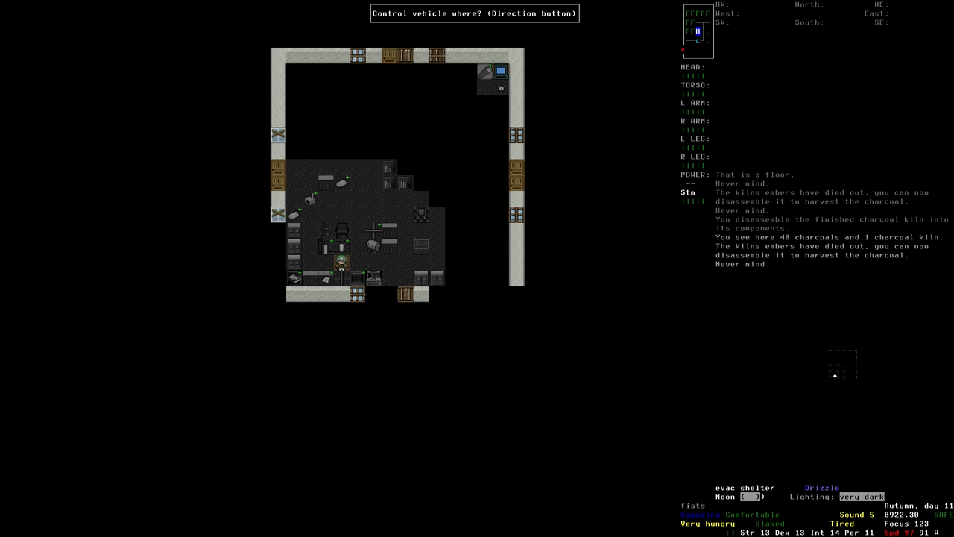
key(l)
key(h)
key(y)
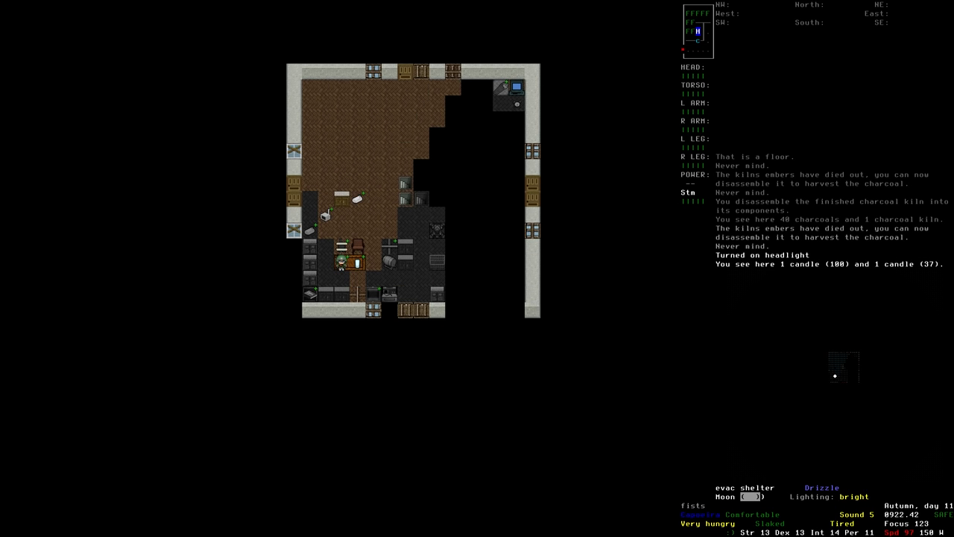
key(y)
- Step onto the spent kiln and disassemble the second finished charcoal kiln
key(k)
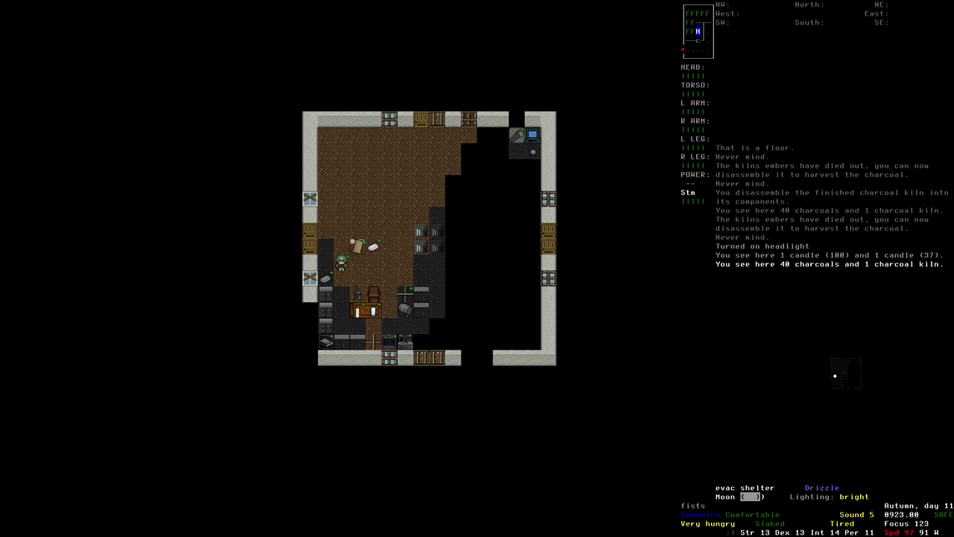
key(parenleft)
key(Up)
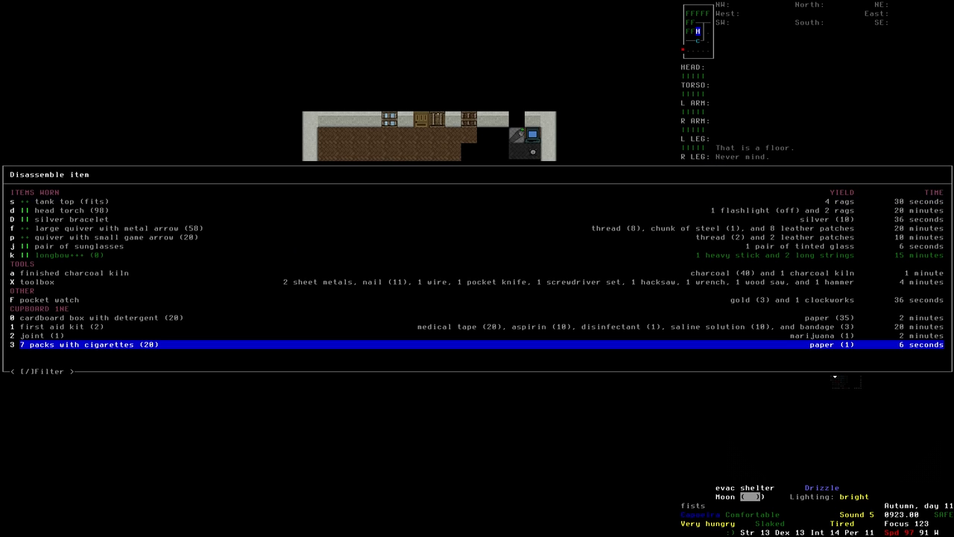
key(Up)
key(Up)
key(Up)
key(Up)
key(Up)
key(Return)
key(y)
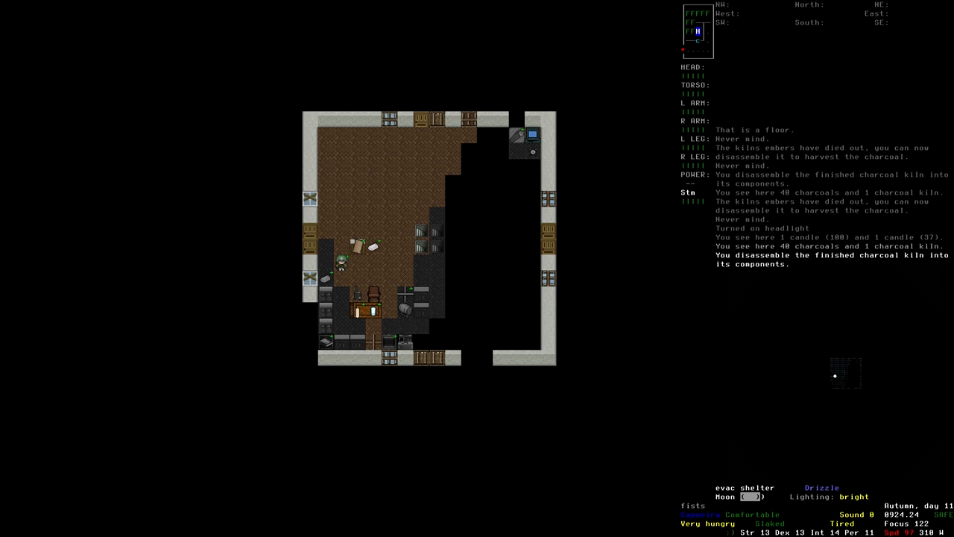
- Pick up the empty charcoal kiln from the floor and wield it
key(Left)
key(g)
key(Down)
key(Up)
key(Return)
key(w)
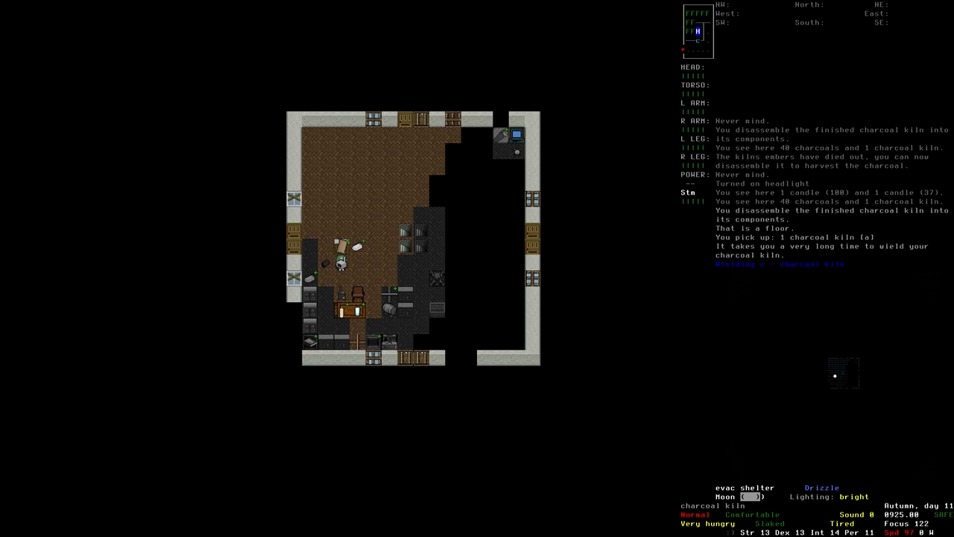
- Multidrop both charcoal kilns onto the floor and pick up the 80 charcoal
key(D)
key(Return)
key(Down)
key(Up)
key(Up)
key(Up)
key(Down)
key(Return)
key(Right)
key(Return)
key(Return)
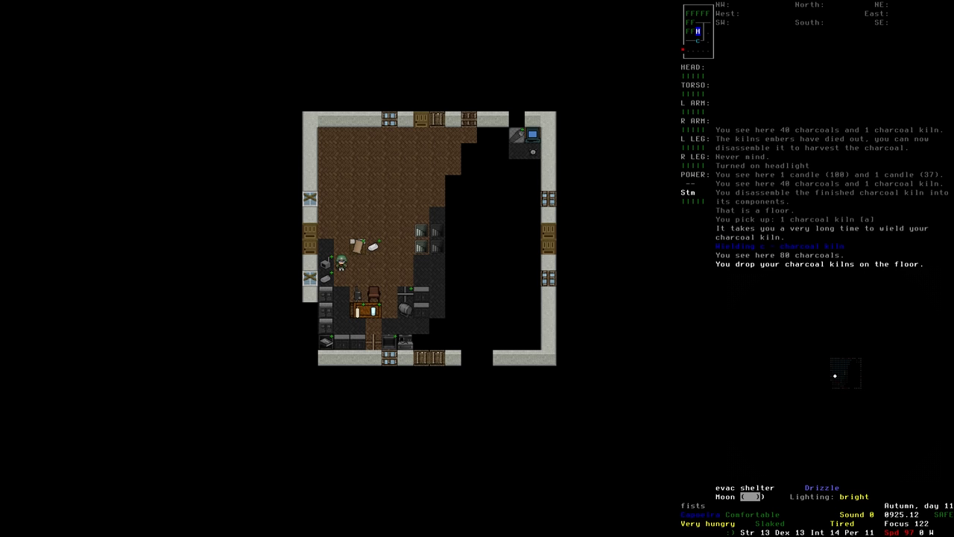
key(g)
key(Return)
- Walk south and east across the shelter to the locker and examine its contents
key(KP_2)
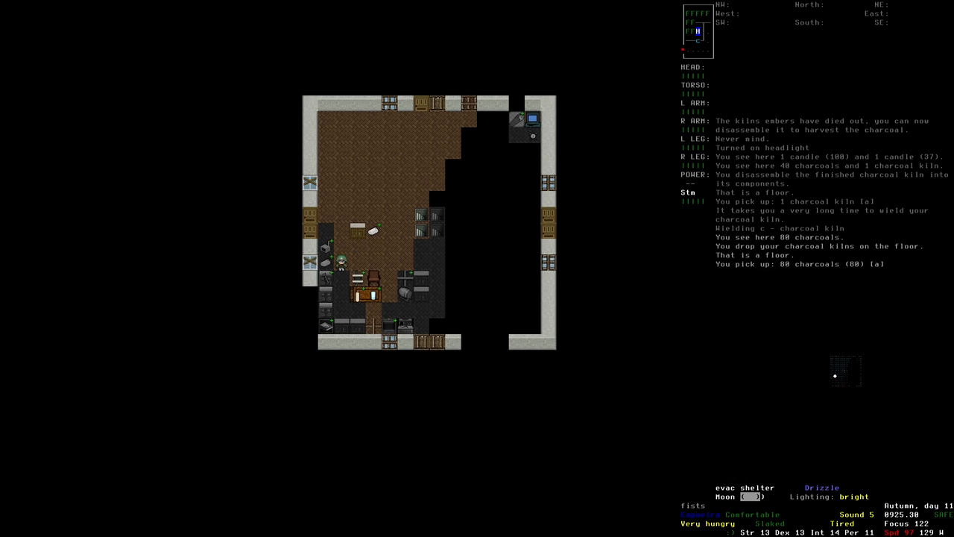
key(KP_2)
key(KP_3)
key(KP_3)
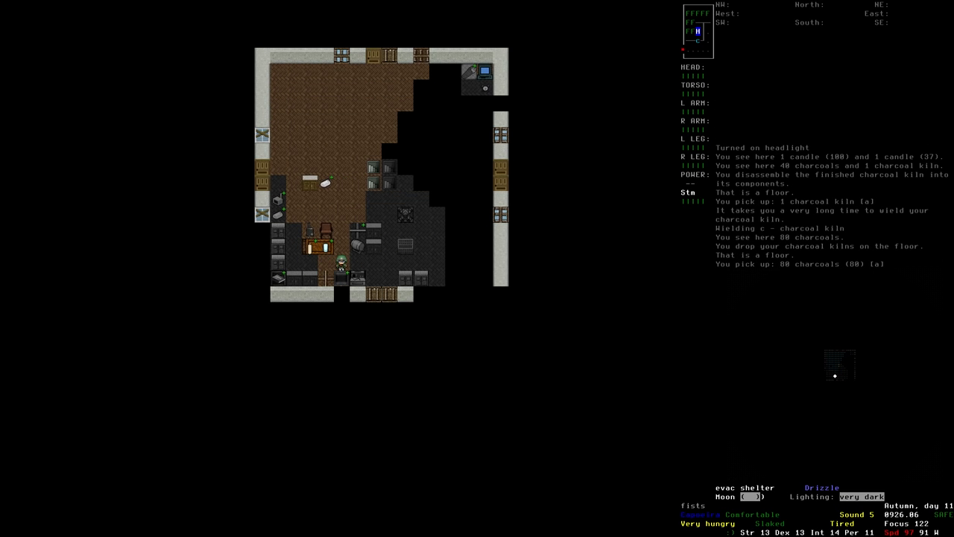
key(KP_6)
key(KP_6)
key(KP_6)
key(KP_6)
key(KP_6)
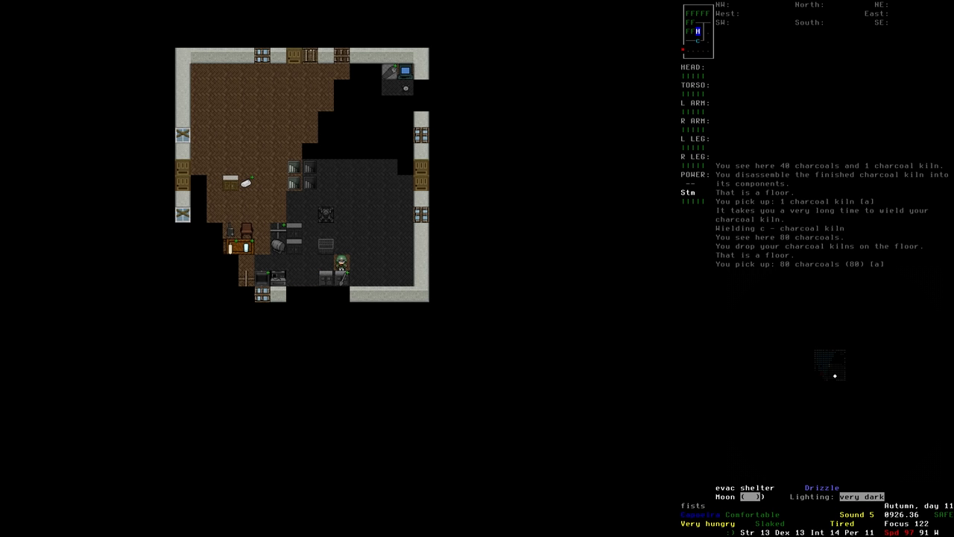
key(e)
key(KP_4)
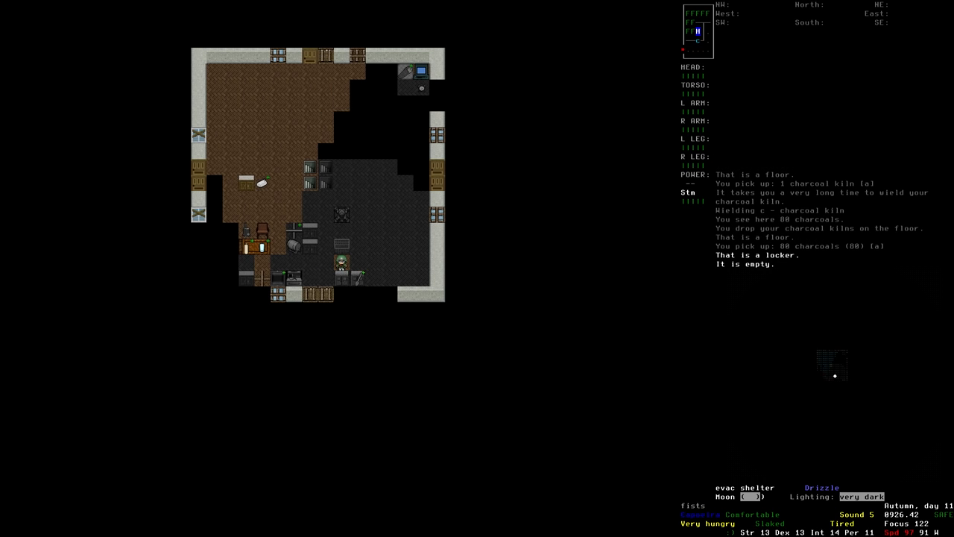
key(e)
key(KP_3)
key(KP_6)
key(e)
key(KP_2)
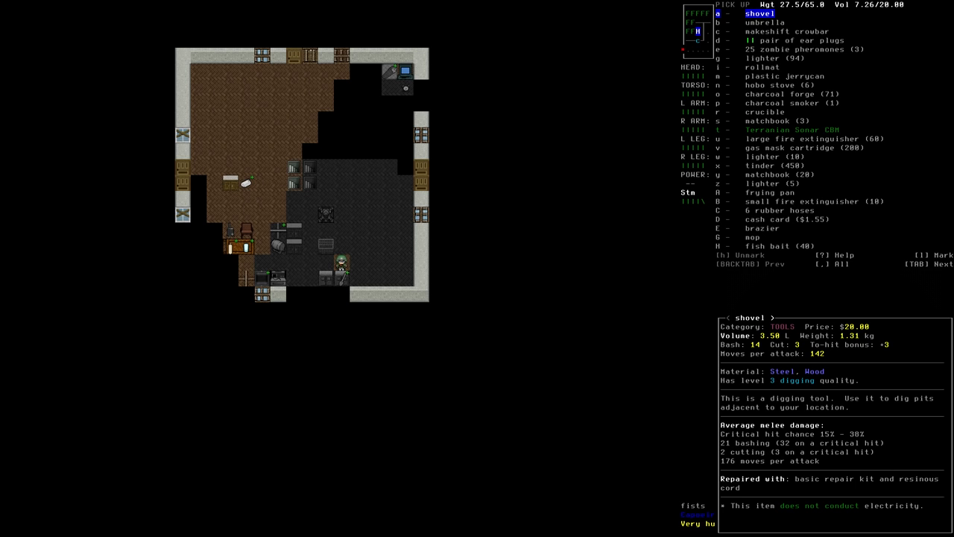
- Drop the 80 charcoal into the locker with D
key(Escape)
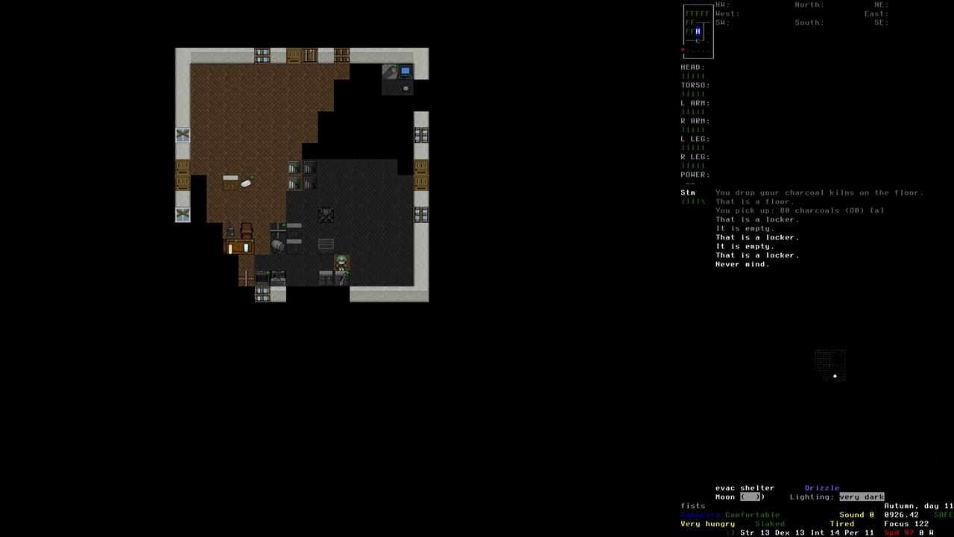
key(D)
key(Return)
key(Down)
key(Right)
key(Return)
key(Left)
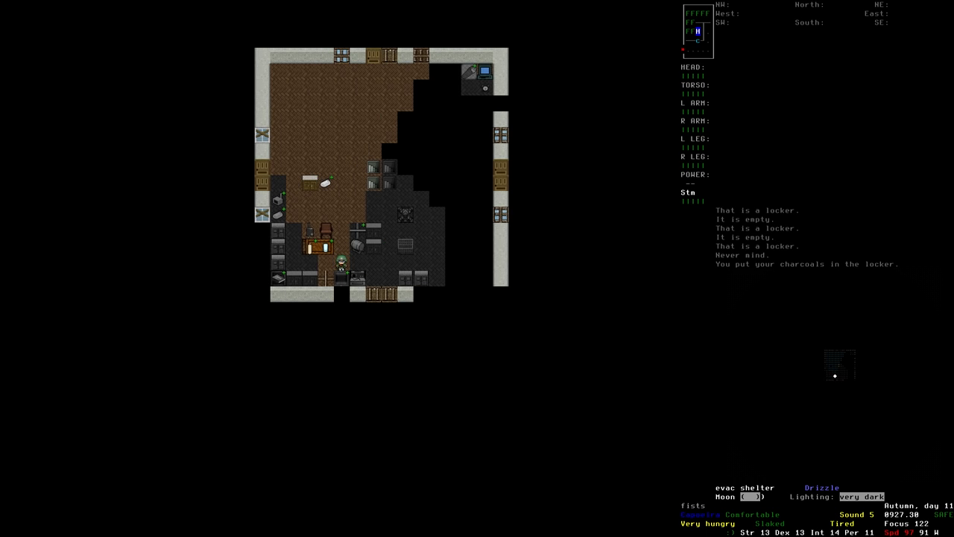
key(e)
key(e)
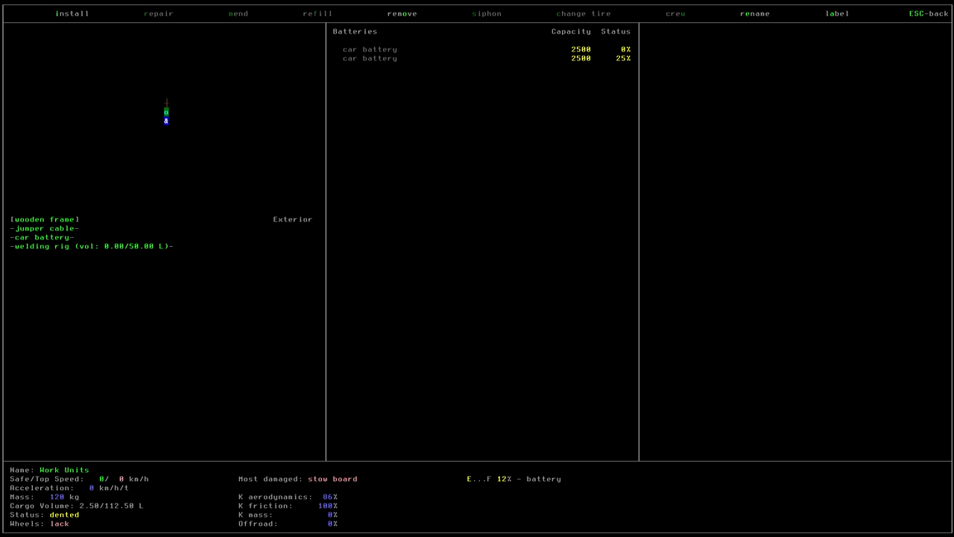
key(Escape)
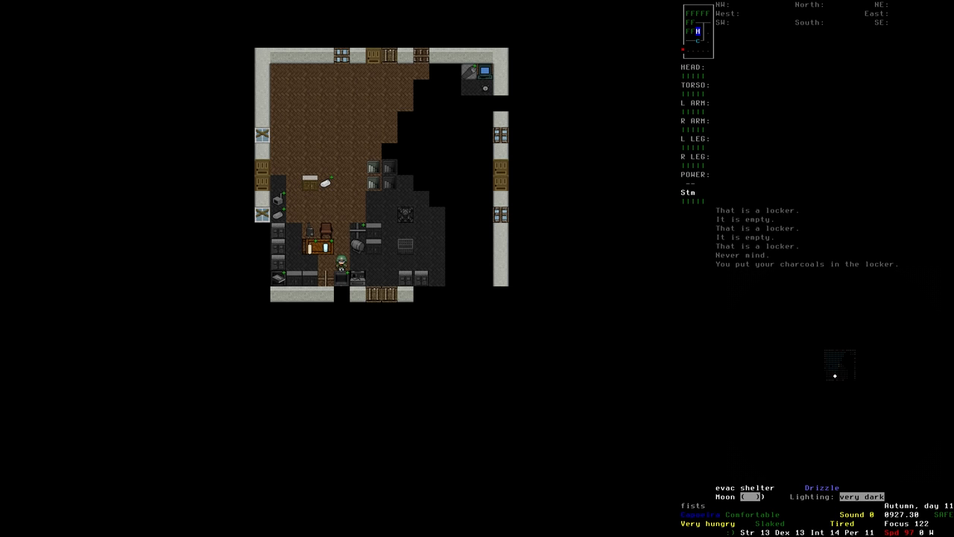
- Walk northeast to the first book case, examine it and back out
key(9)
key(9)
key(9)
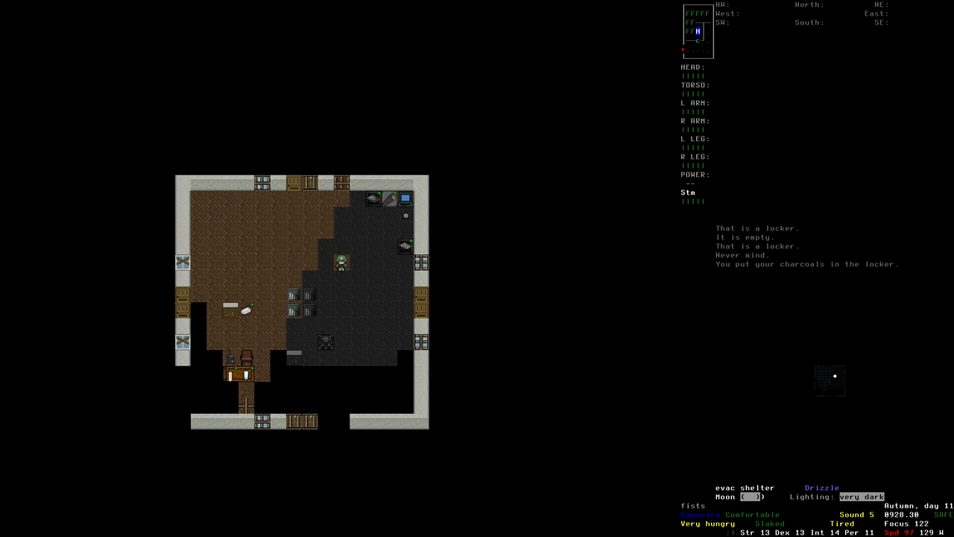
key(8)
key(e)
key(Escape)
key(2)
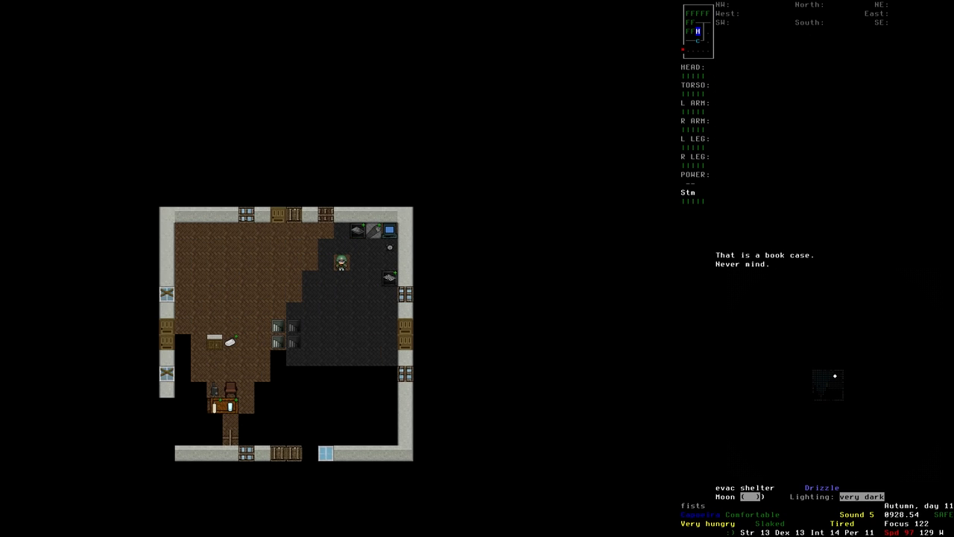
- Take Internal Combustion Fundamentals from the other book case
key(1)
key(1)
key(1)
key(e)
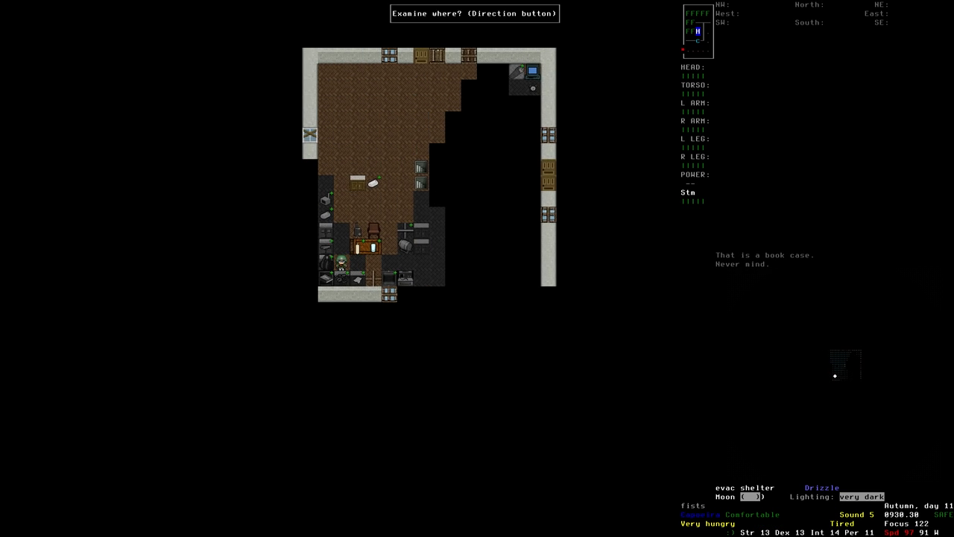
key(2)
key(Down)
key(Up)
key(Return)
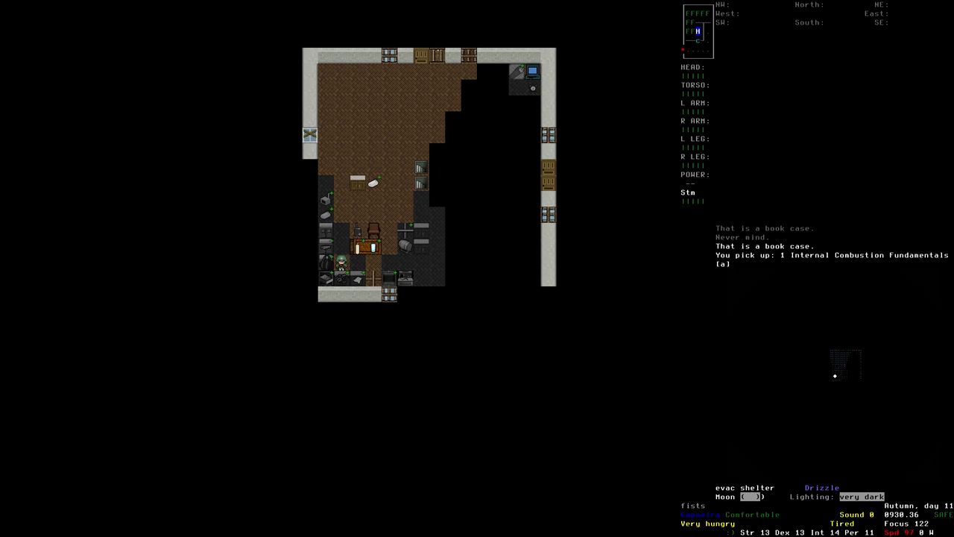
- Walk a couple of tiles north, check the read menu and cancel reading
key(9)
key(8)
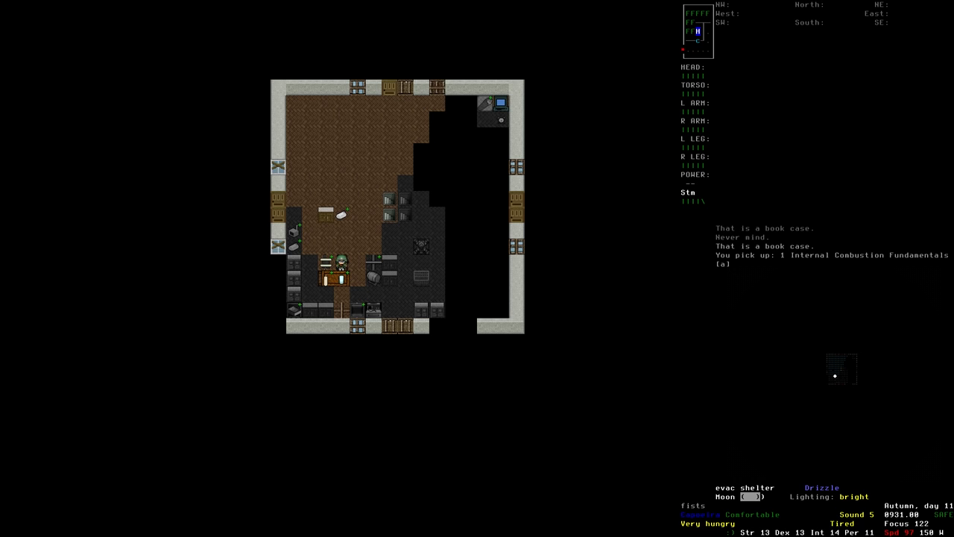
key(R)
key(Escape)
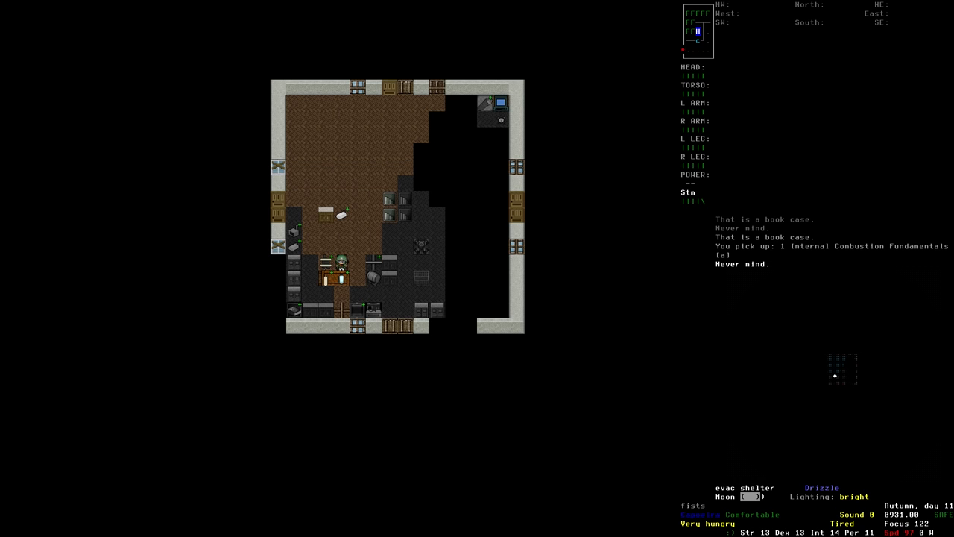
- Pick up two two by fours from the materials pile and step west to the stove
key(2)
key(2)
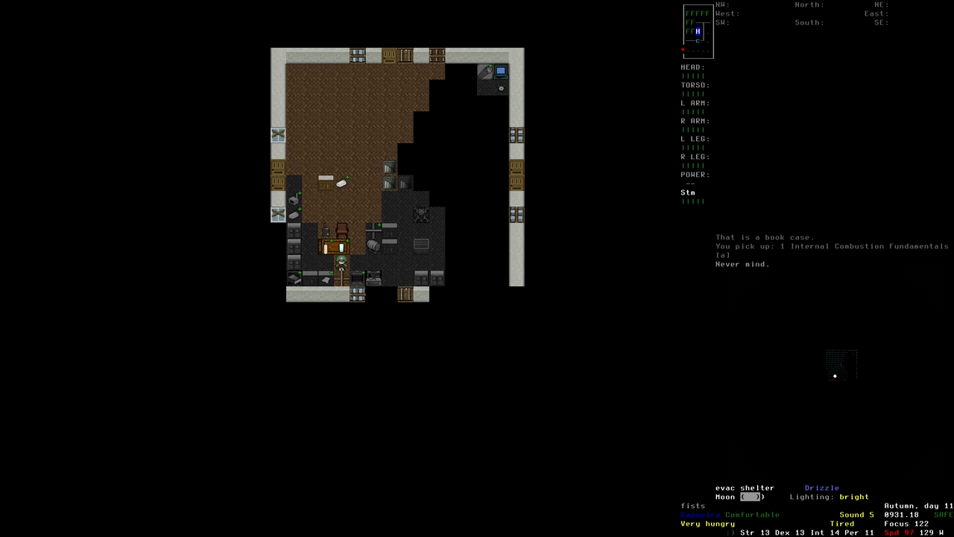
key(9)
key(g)
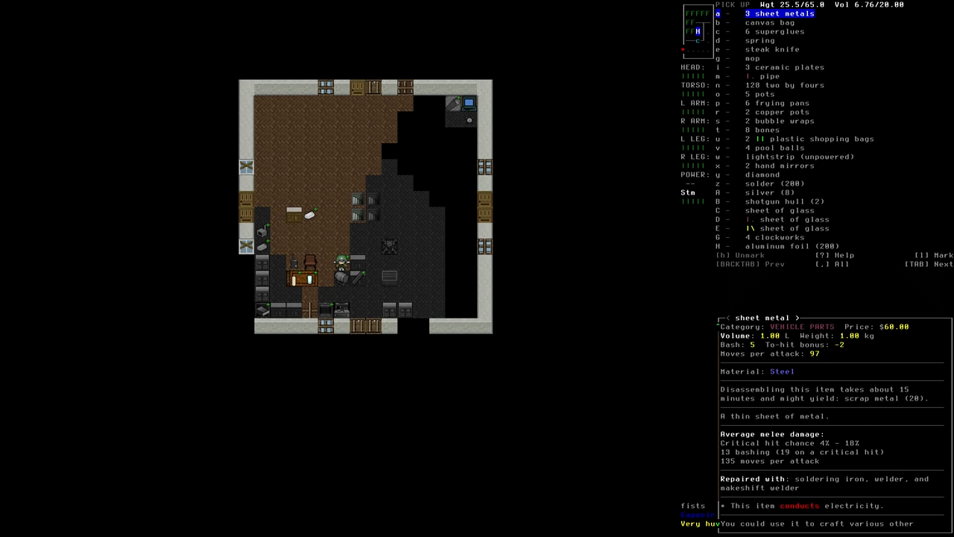
key(Up)
key(Down)
key(Down)
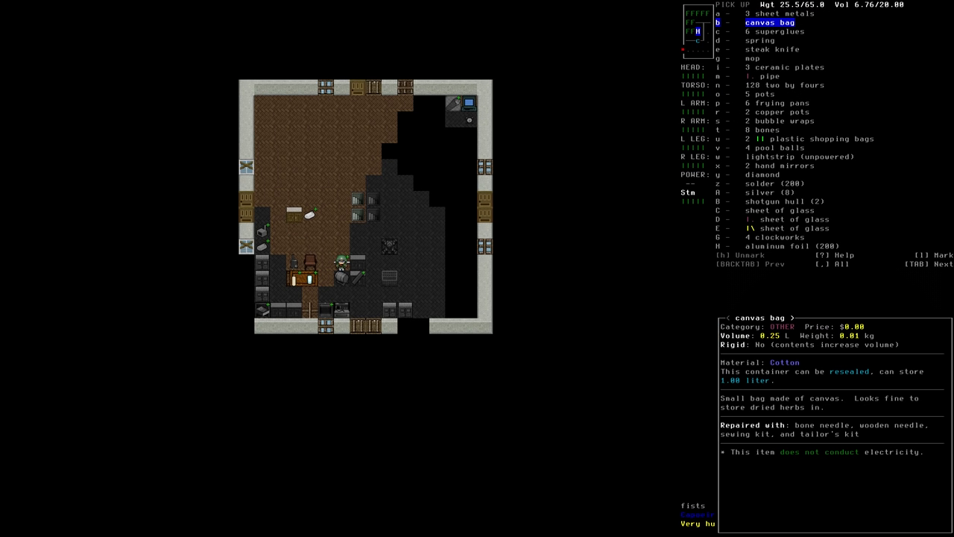
key(Up)
key(Down)
key(Down)
key(Down)
key(Down)
key(Down)
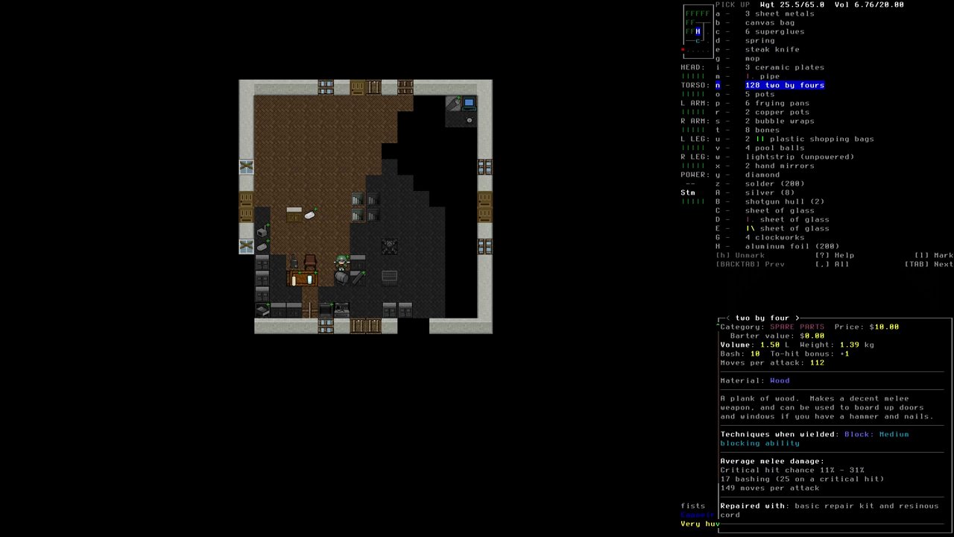
key(Return)
key(Left)
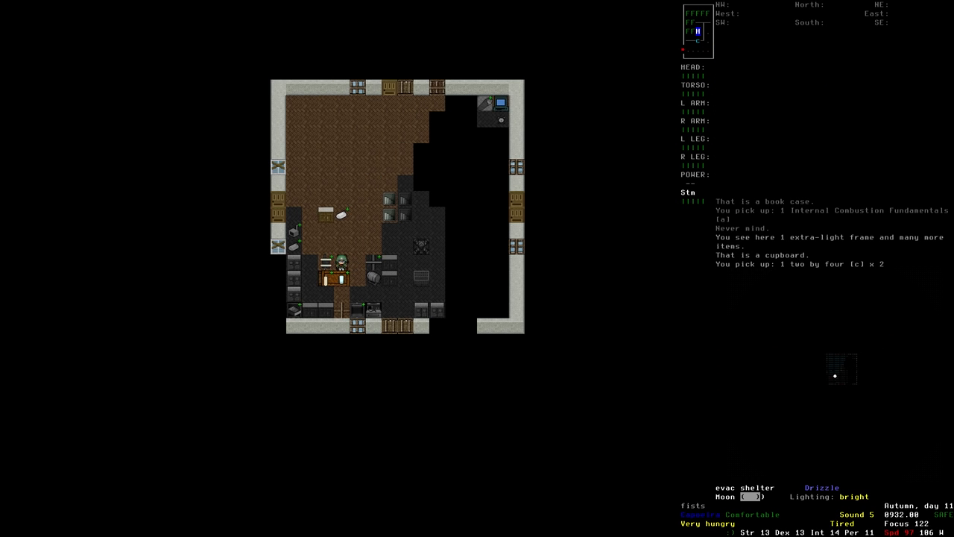
- Drop the two planks into the wood stove and light a fire with the lighter
key(d)
key(Up)
key(Return)
key(Return)
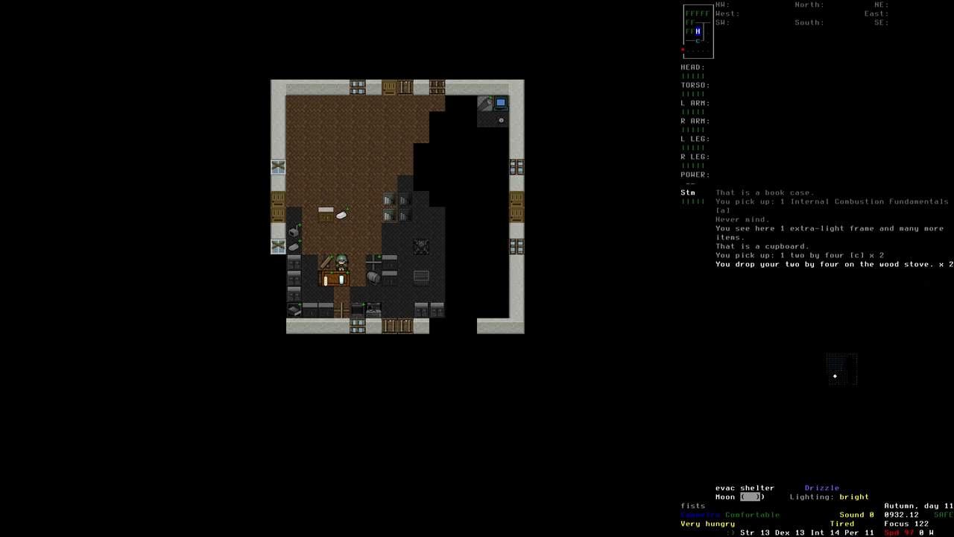
key(a)
key(Return)
key(Left)
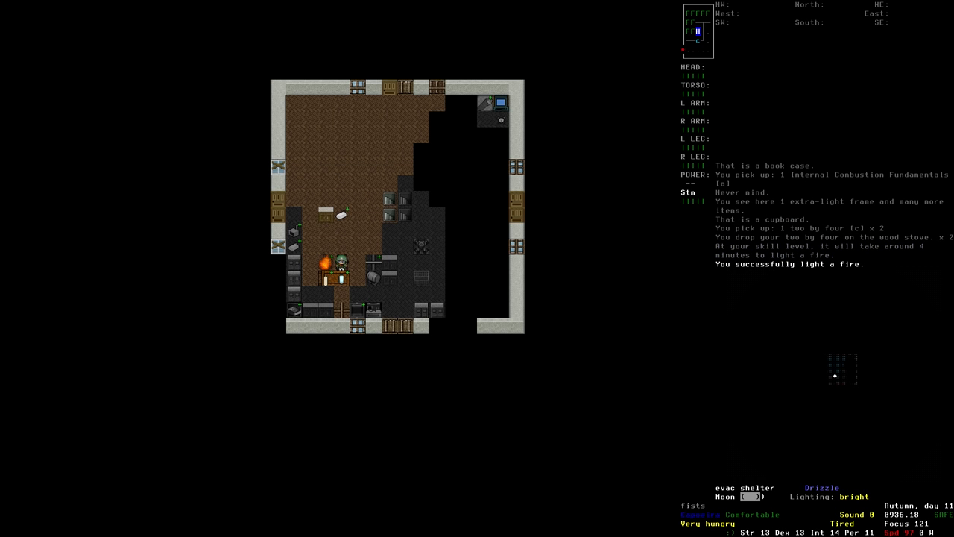
- Browse the food recipes filtered to drinks, comparing bee balm and herbal tea
key(&)
key(Tab)
key(Tab)
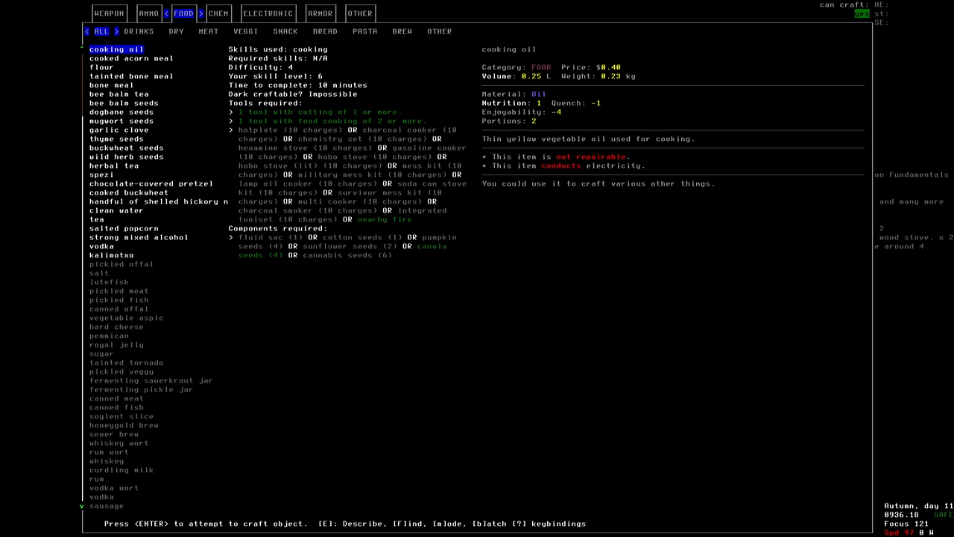
key(Down)
key(Right)
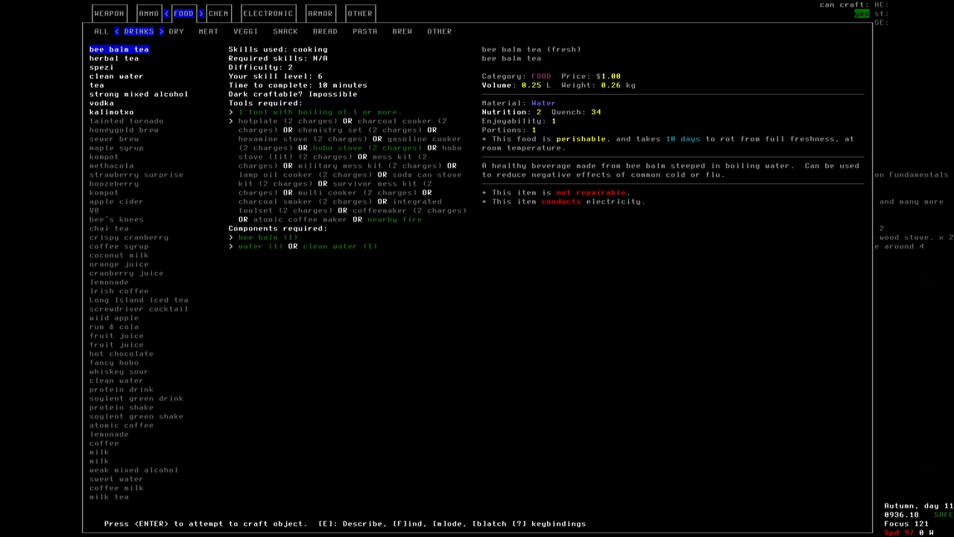
key(Right)
key(Right)
key(Left)
key(Left)
key(Down)
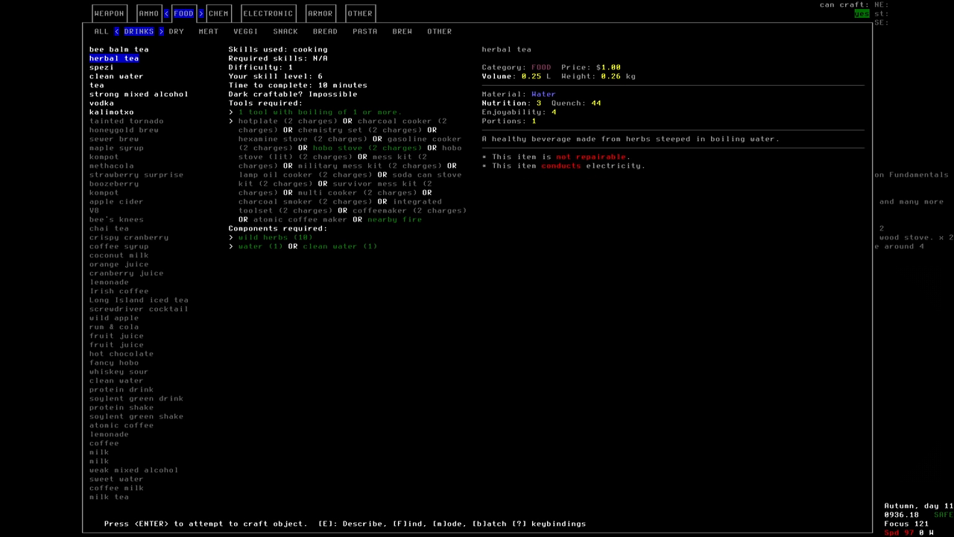
key(Up)
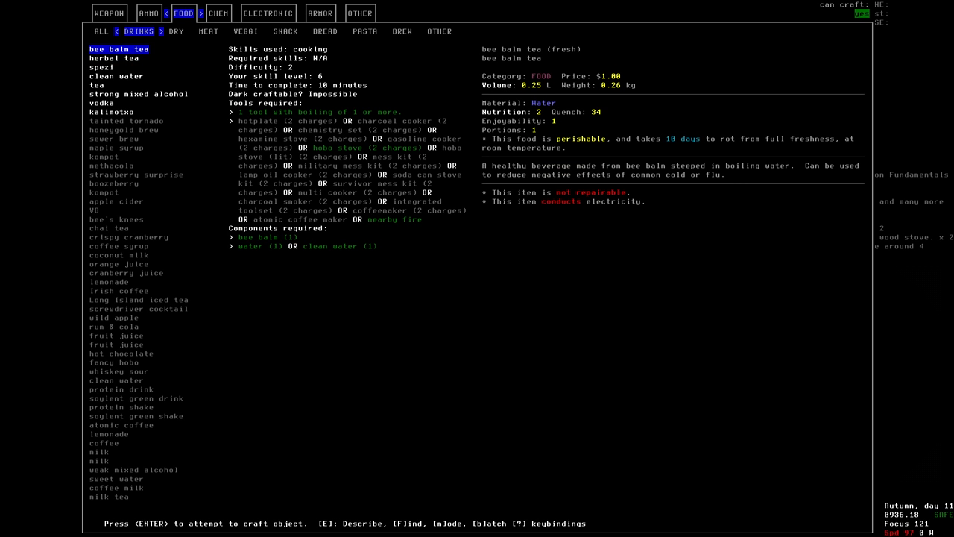
- Batch-craft 6 bee balm tea with plain water and pour it into the small waterskin
key(b)
key(Down)
key(Down)
key(Down)
key(Down)
key(Down)
key(Return)
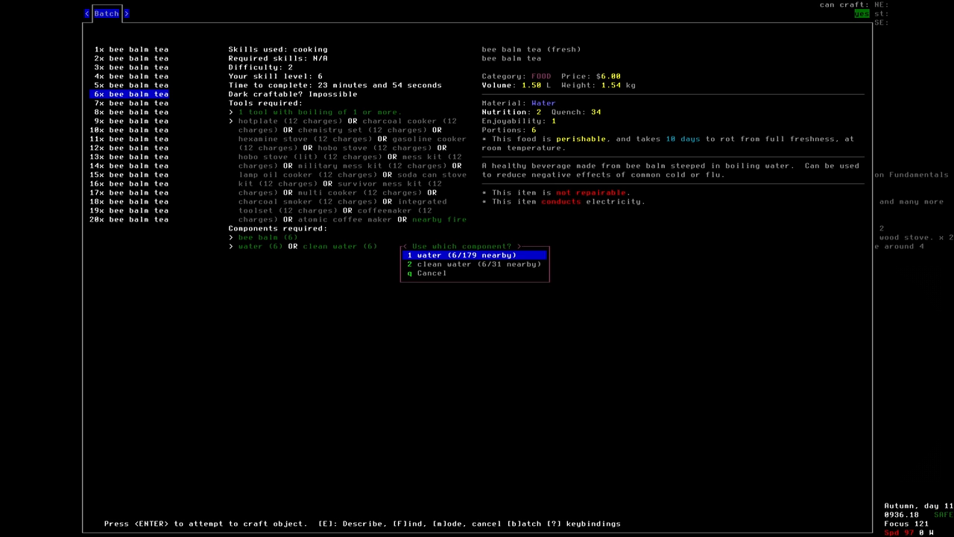
key(Return)
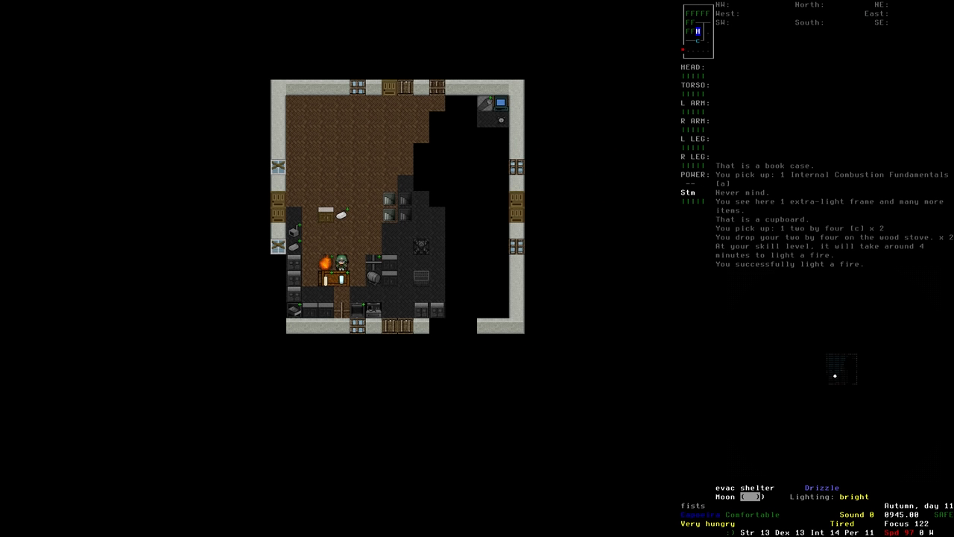
key(Down)
key(Return)
key(Right)
key(Return)
- Batch-craft 2 herbal tea using clean water
key(&)
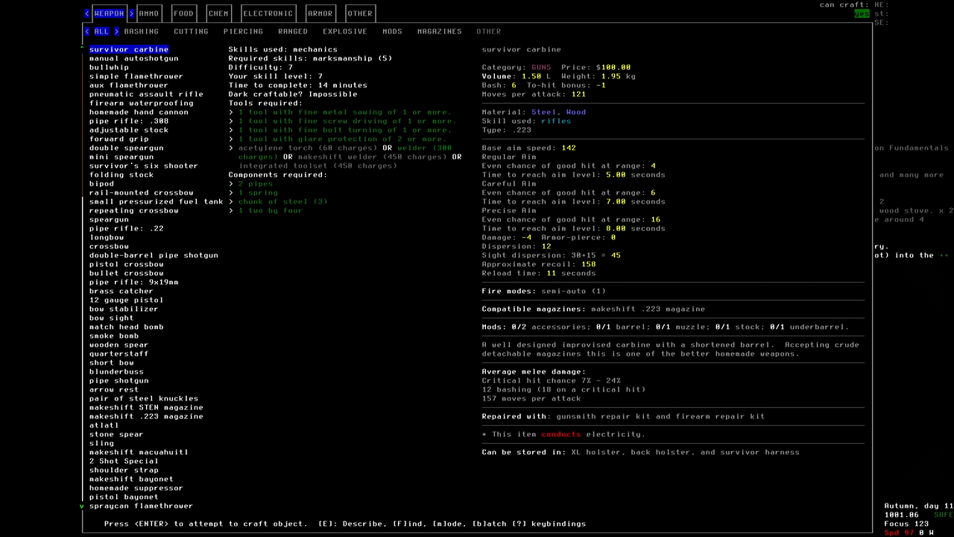
key(Tab)
key(Tab)
key(Right)
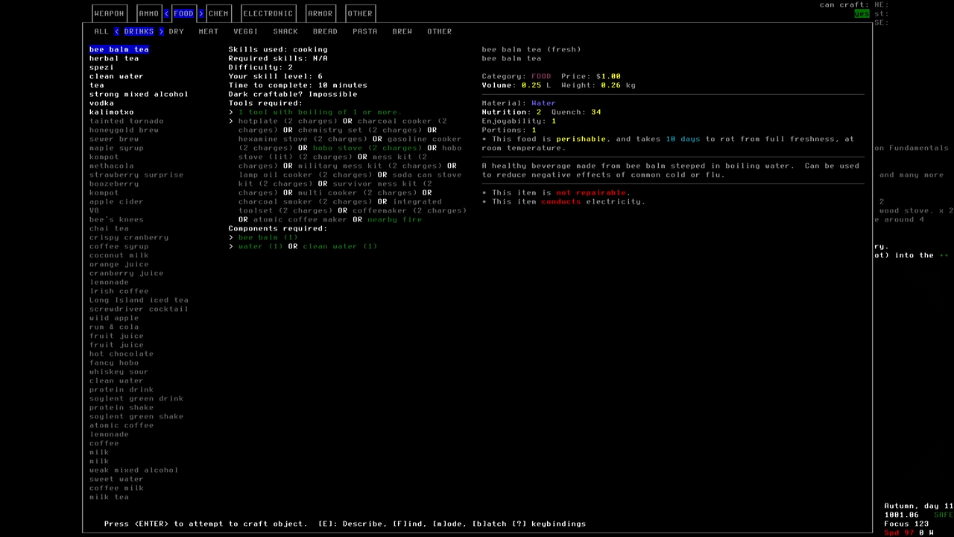
key(Down)
key(b)
key(Down)
key(Return)
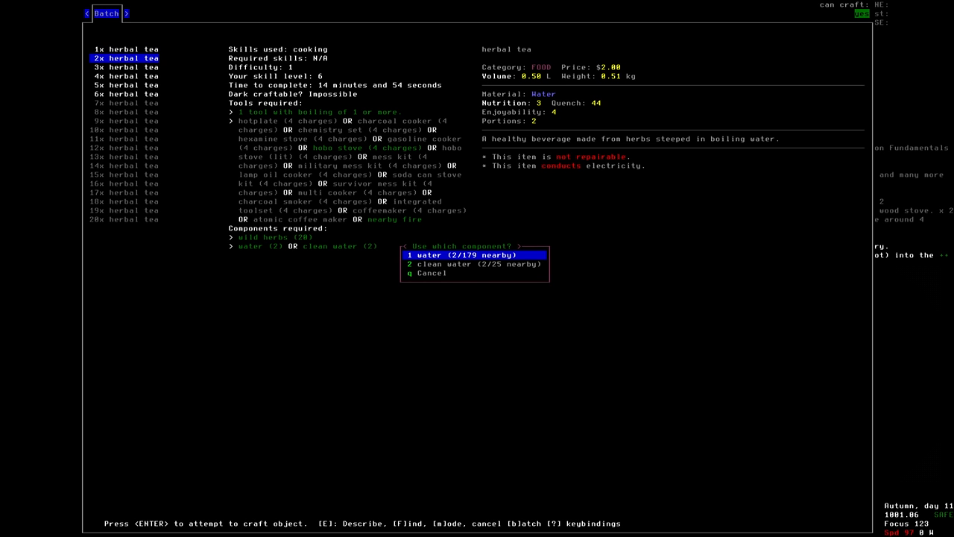
key(Down)
key(Return)
- Drink the fresh herbal tea and pour the leftover into the glass cup
key(e)
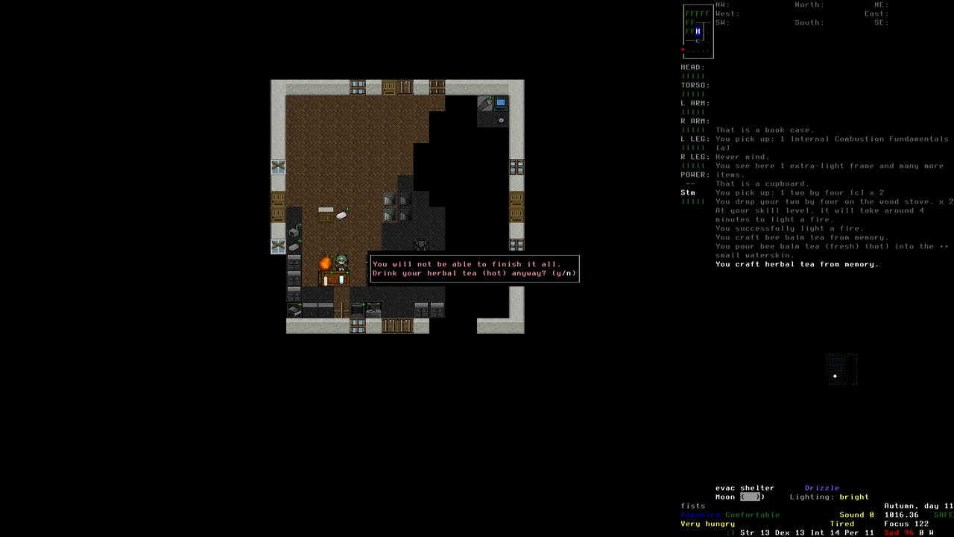
key(n)
key(Down)
key(Return)
key(Down)
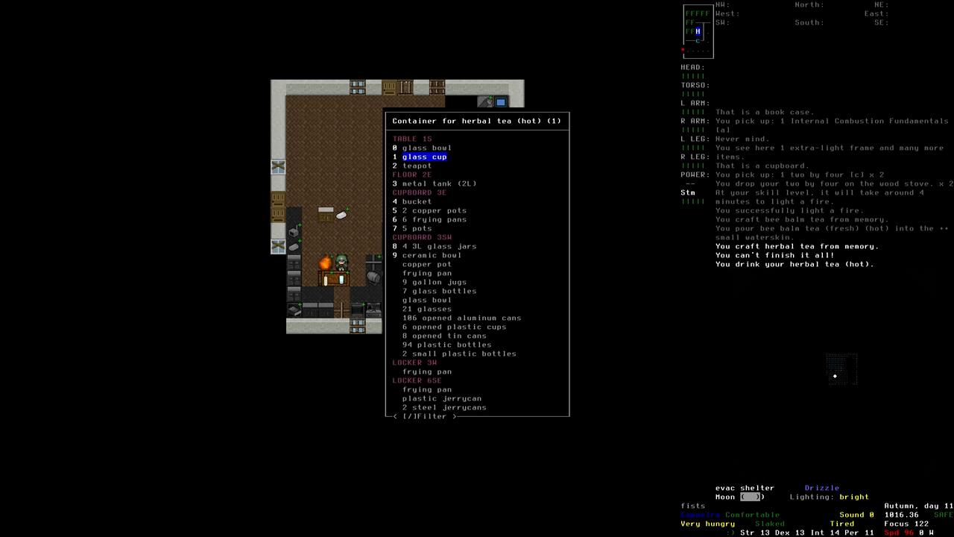
key(Return)
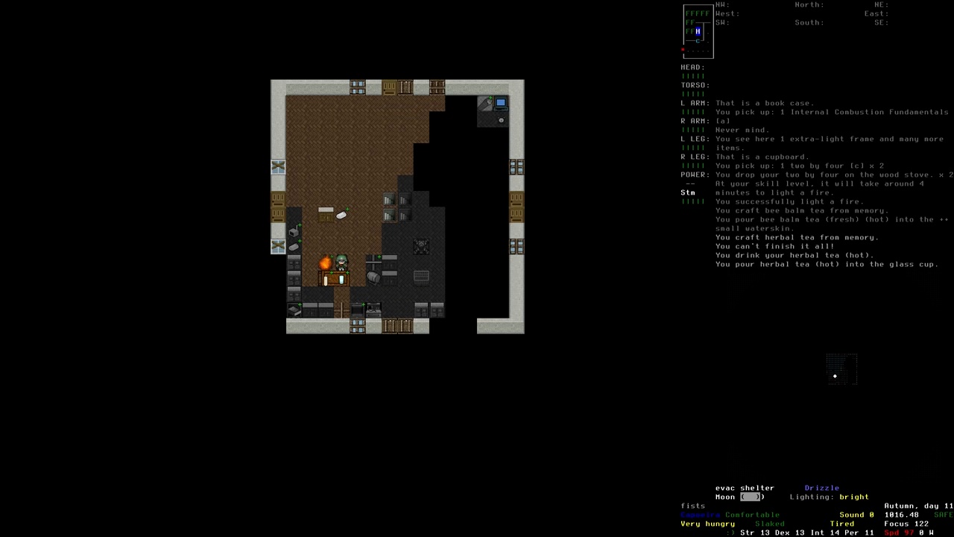
- Locate the cooked acorn meal recipe in the FOOD > OTHER crafting category
key(&)
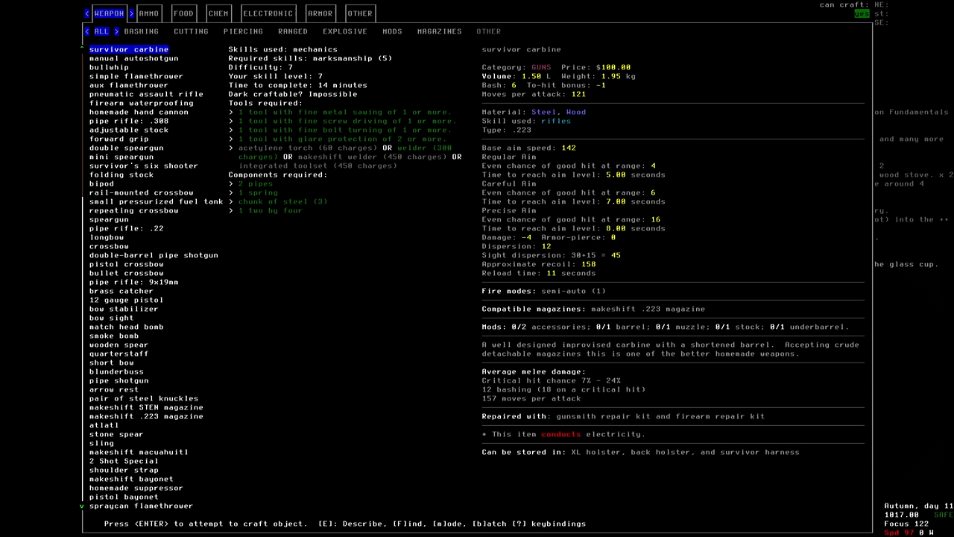
key(Tab)
key(Tab)
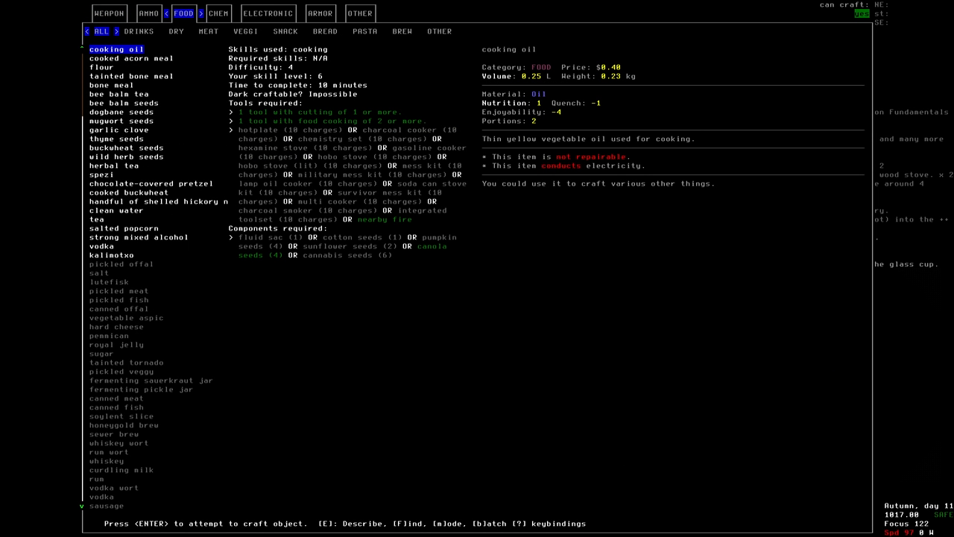
key(Down)
key(Down)
key(Tab)
key(shift+Tab)
key(Right)
key(Right)
key(Right)
key(Right)
key(Right)
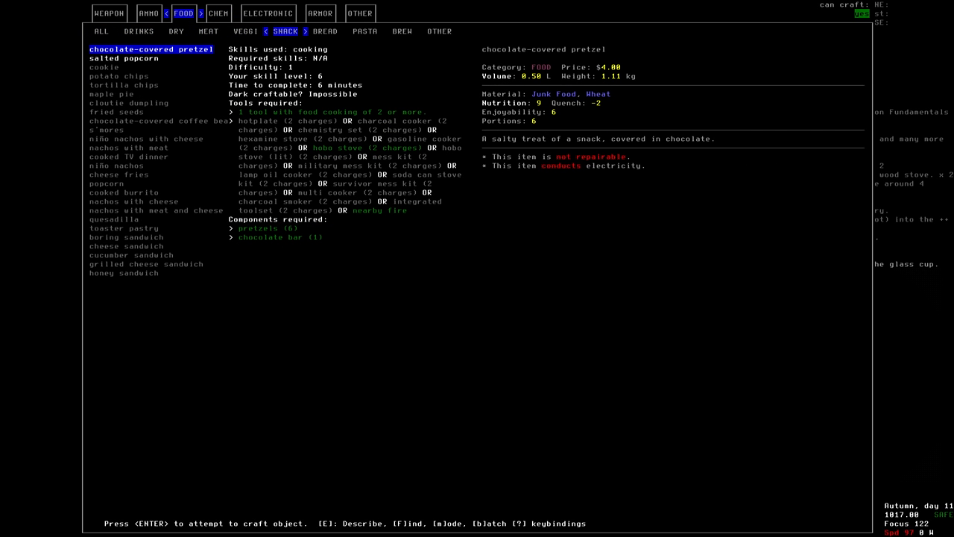
key(Left)
key(Right)
key(Right)
key(Right)
key(Right)
key(Right)
key(Right)
key(Left)
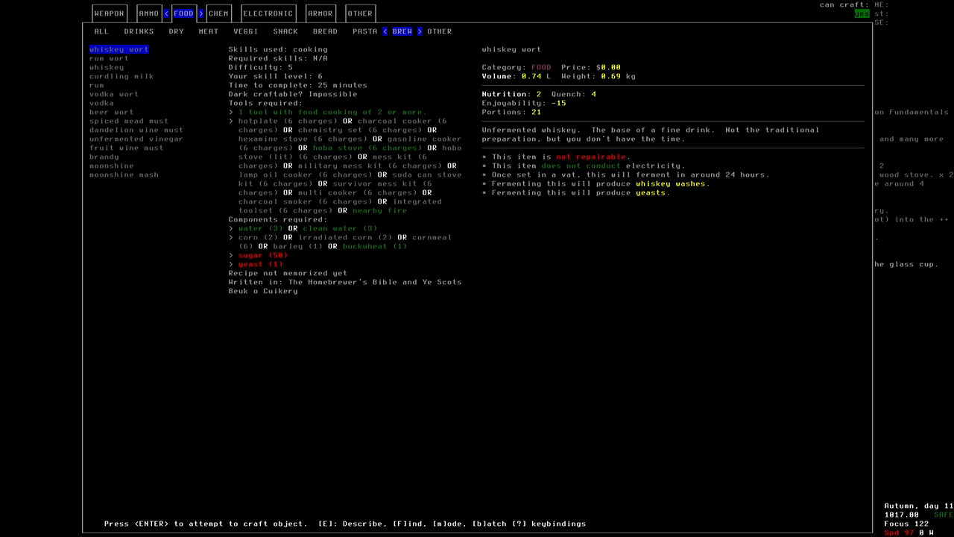
key(Right)
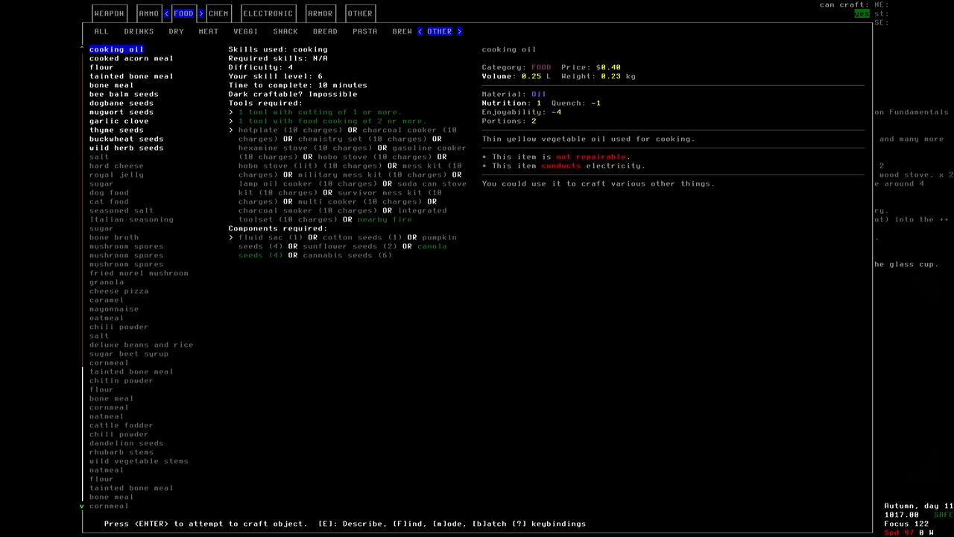
key(Down)
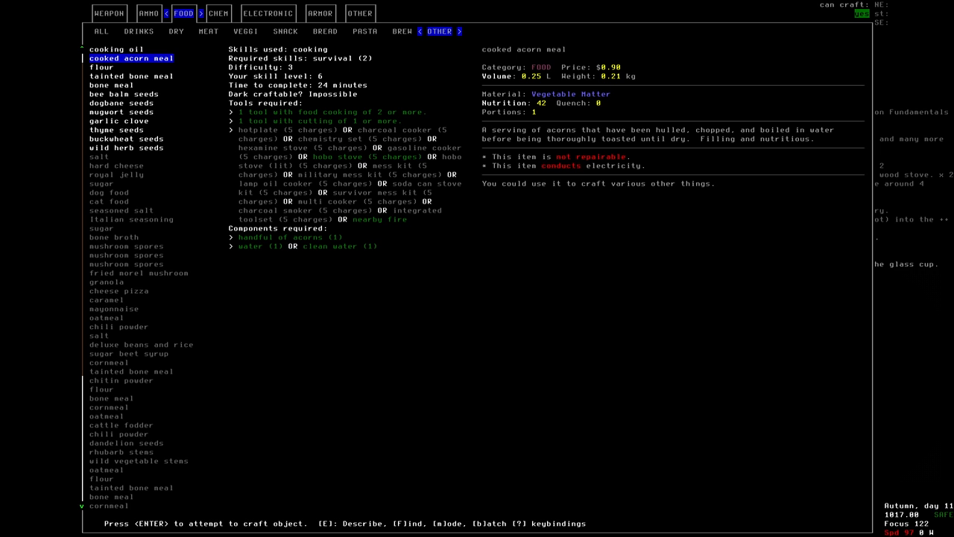
- Batch-craft six cooked acorn meals using plain water, continuing despite tiredness
key(b)
key(Down)
key(Down)
key(Down)
key(Down)
key(Down)
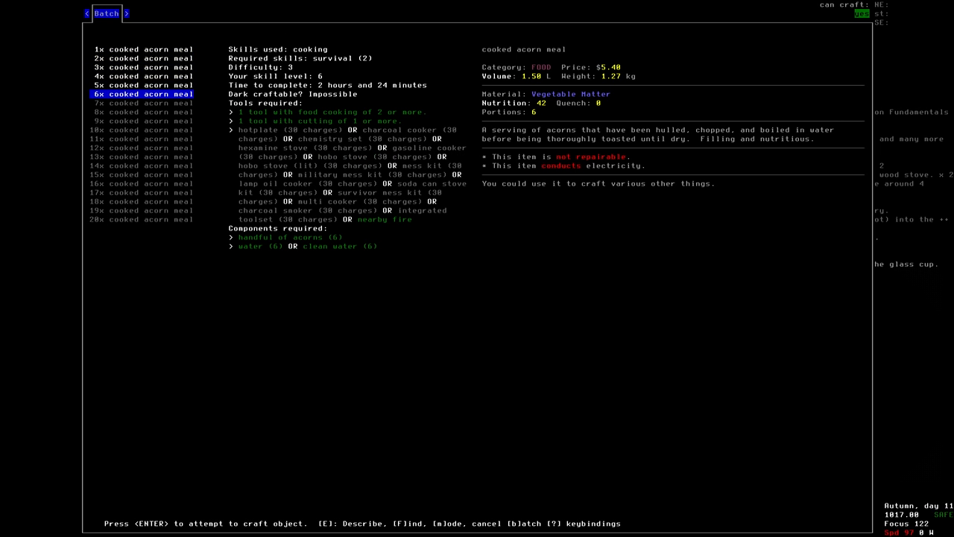
key(Return)
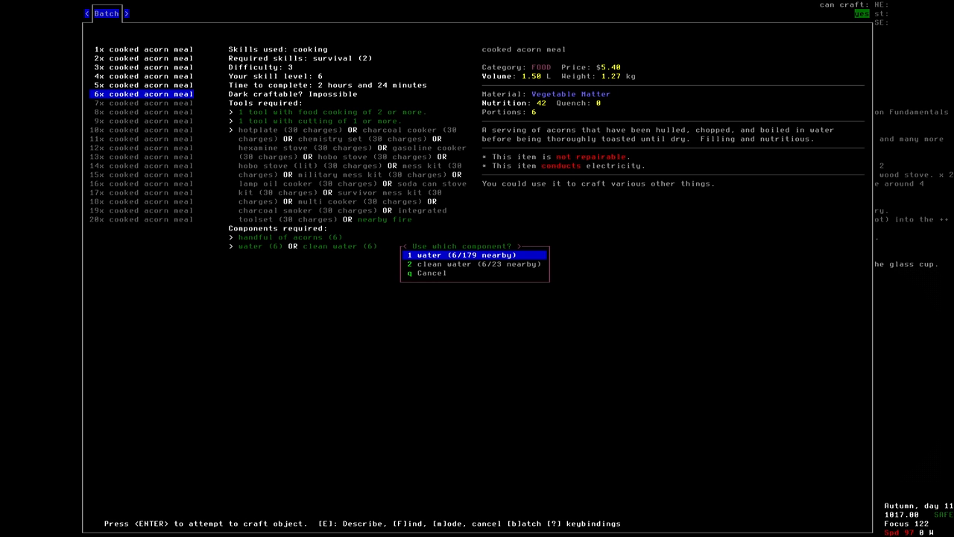
key(Return)
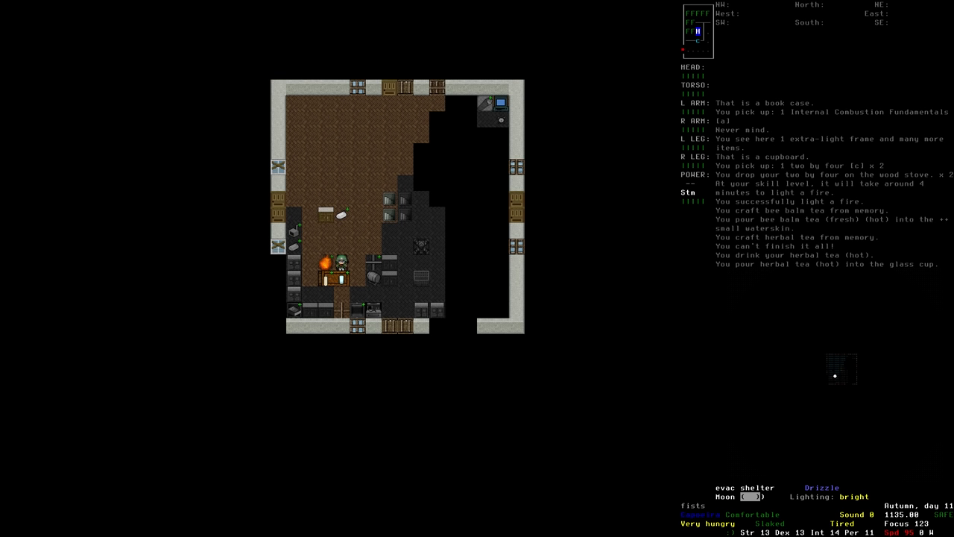
key(n)
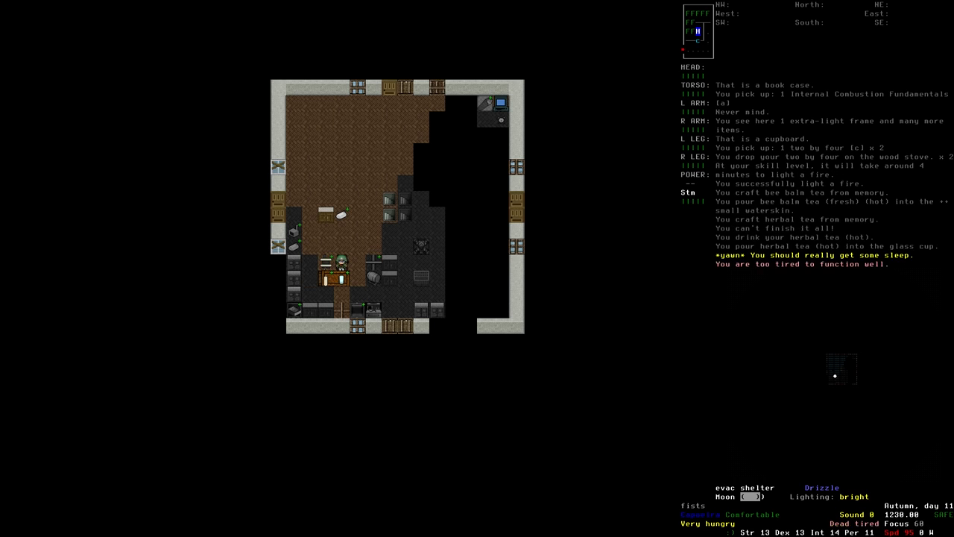
- Eat all six cooked acorn meals one after another
key(E)
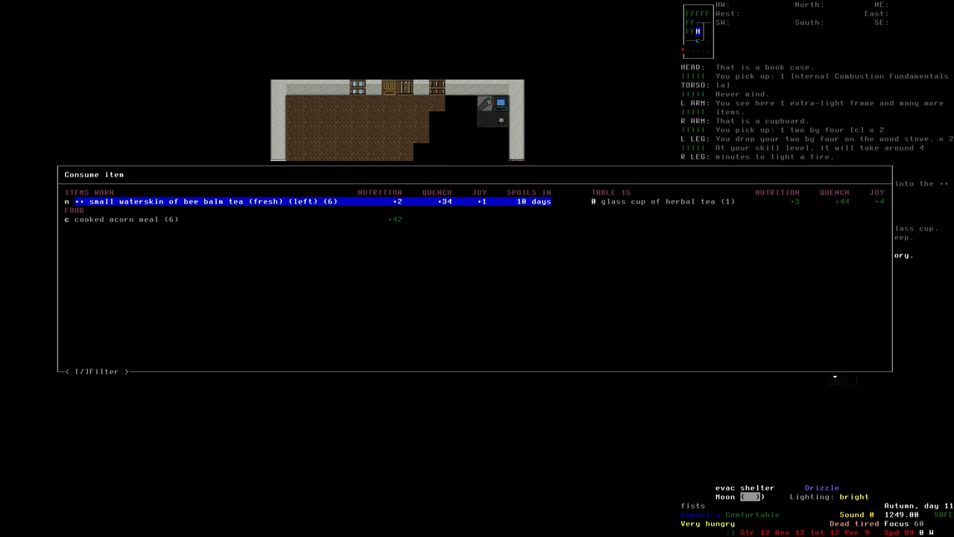
key(Down)
key(Return)
key(E)
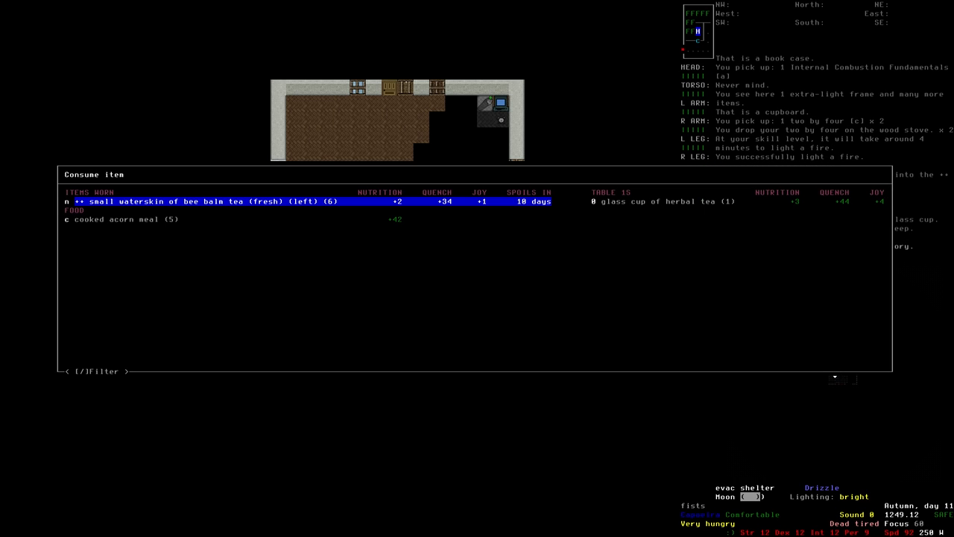
key(Down)
key(Return)
key(E)
key(Down)
key(Return)
key(E)
key(Down)
key(Return)
key(E)
key(Down)
key(Return)
key(E)
key(Down)
key(Return)
- Examine the Work Units rig and the Portable Generator to check their batteries
key(n)
key(n)
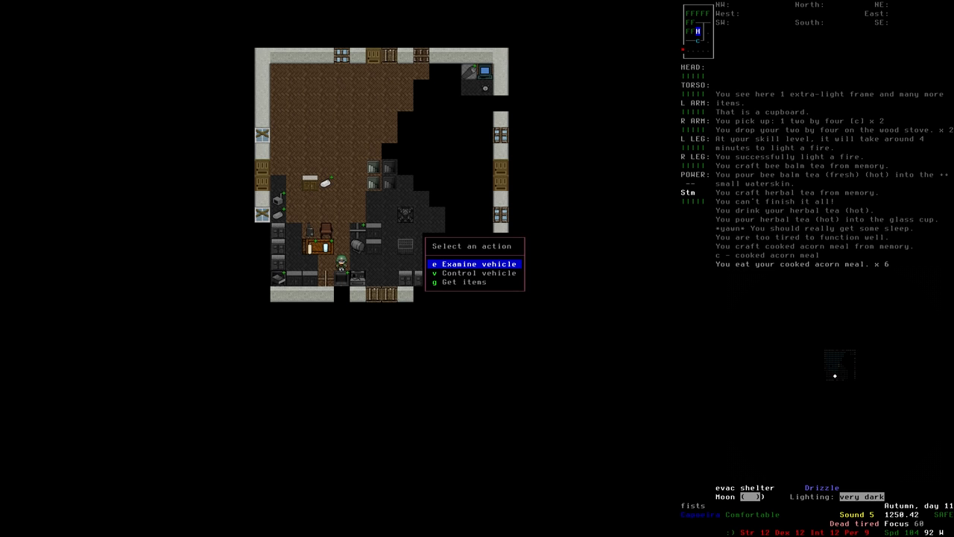
key(e)
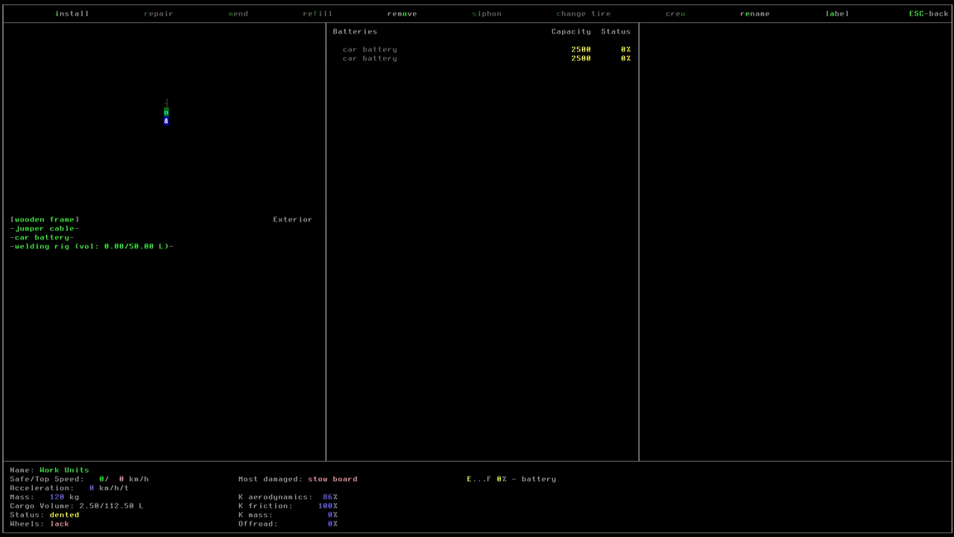
key(Escape)
key(j)
key(j)
key(j)
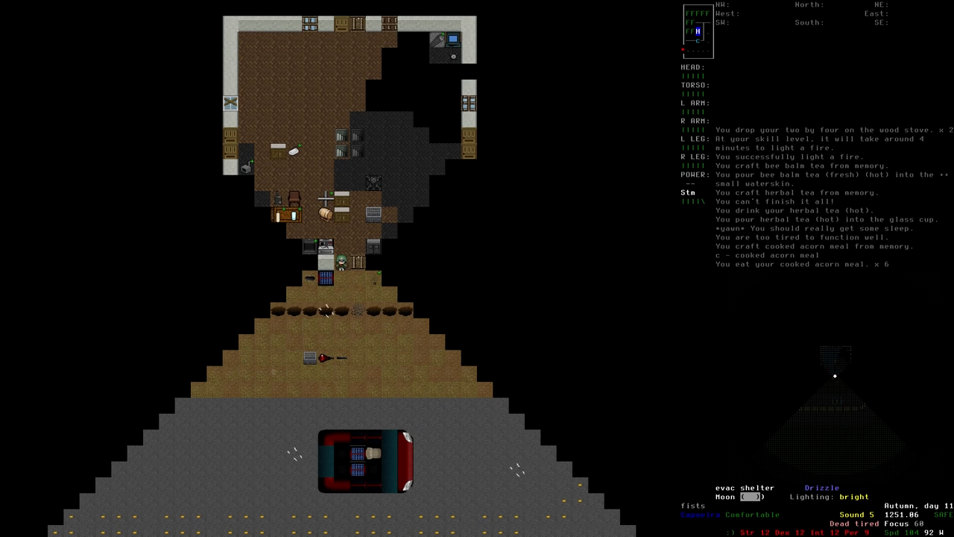
key(e)
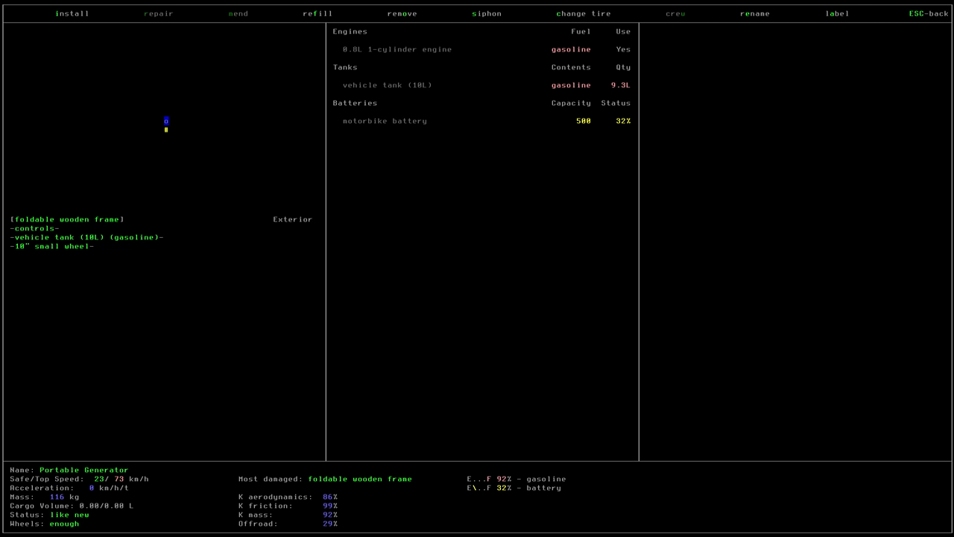
key(Escape)
key(z)
key(z)
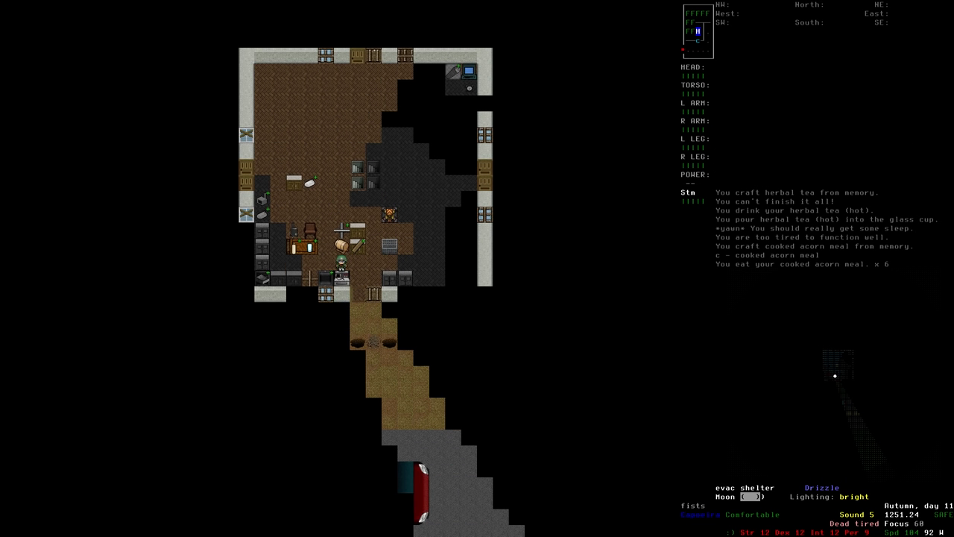
key(e)
key(Escape)
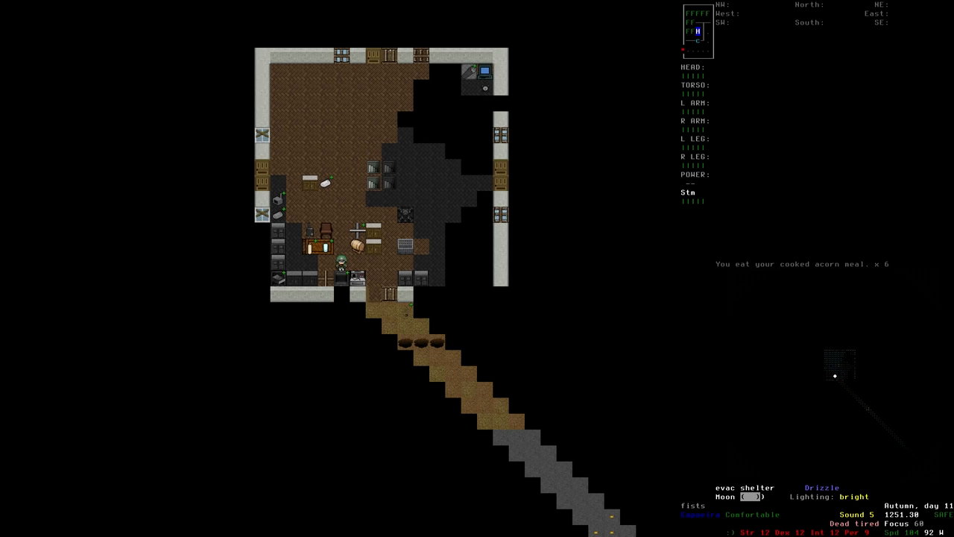
- Take control of the Work Units rig and turn off its headlight
key(asciicircum)
key(l)
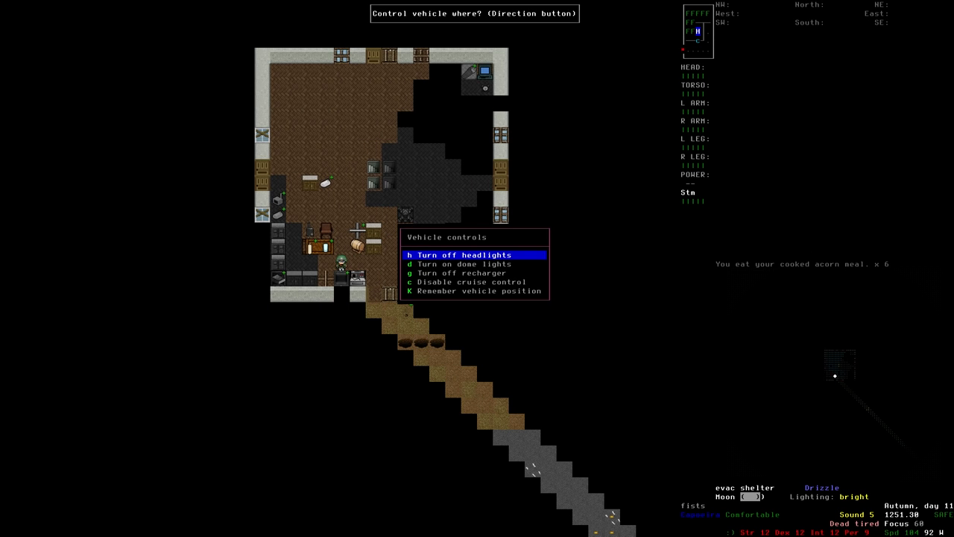
key(h)
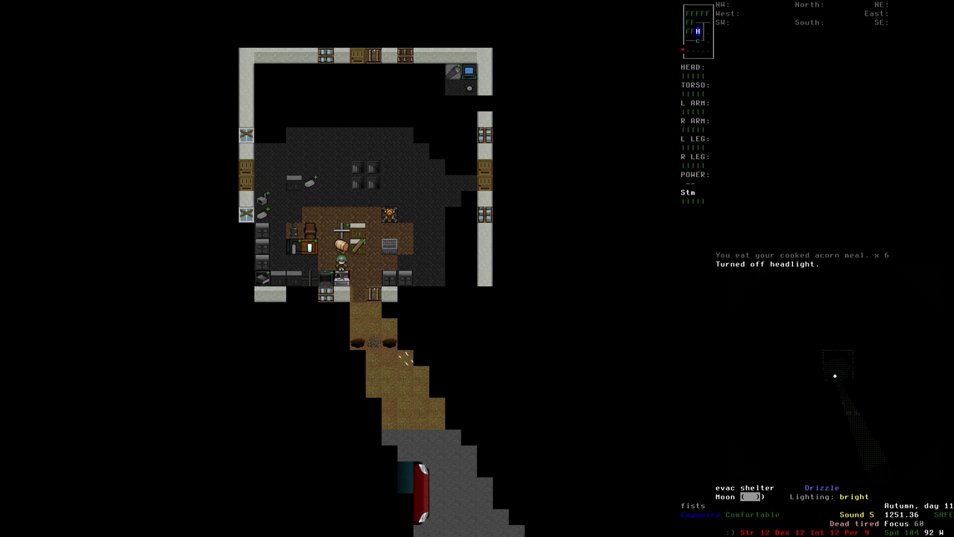
key(e)
key(l)
key(Down)
- Pick up the UPS welder from the vehicle
key(Down)
key(Escape)
key(e)
key(l)
key(Down)
key(Down)
key(Return)
key(Return)
key(Right)
- Carry the welder east and store it in the locker
key(Right)
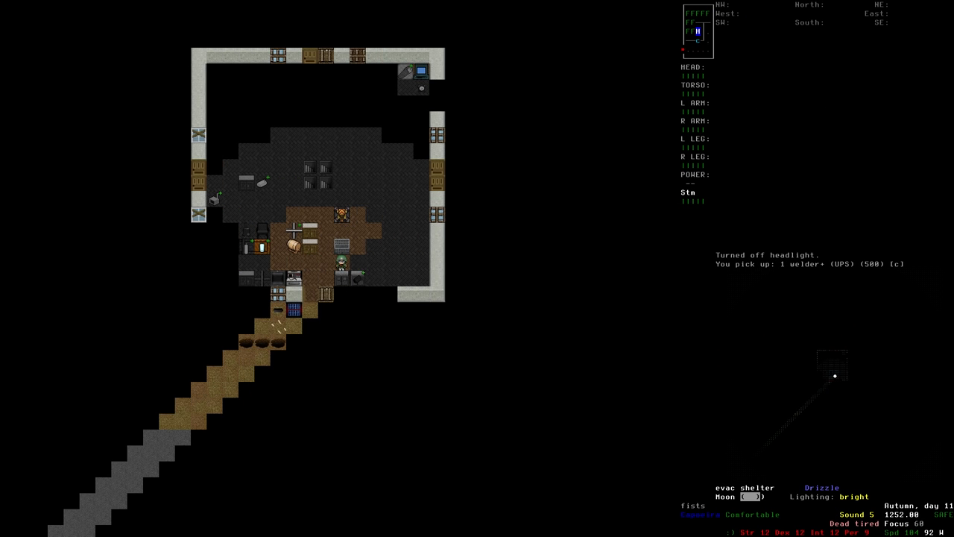
key(Right)
key(D)
key(Escape)
key(D)
key(Up)
key(Up)
key(Up)
key(Right)
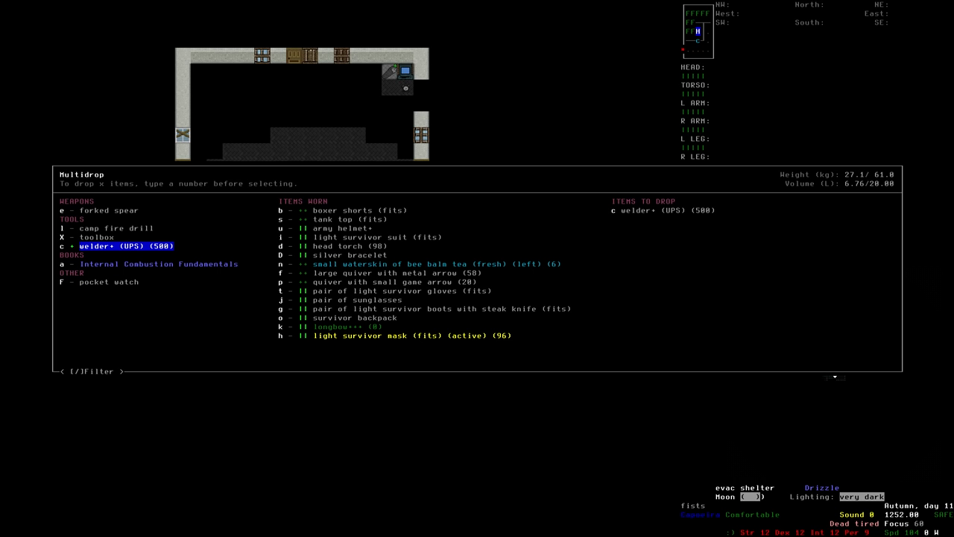
key(Return)
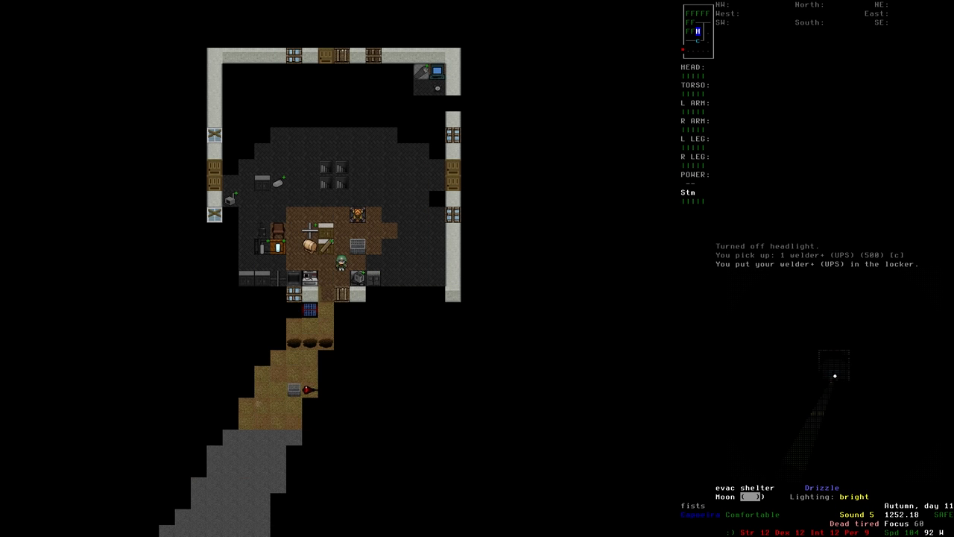
- Walk out onto the covered pit at the entrance and remove its plank
key(Left)
key(Left)
key(Left)
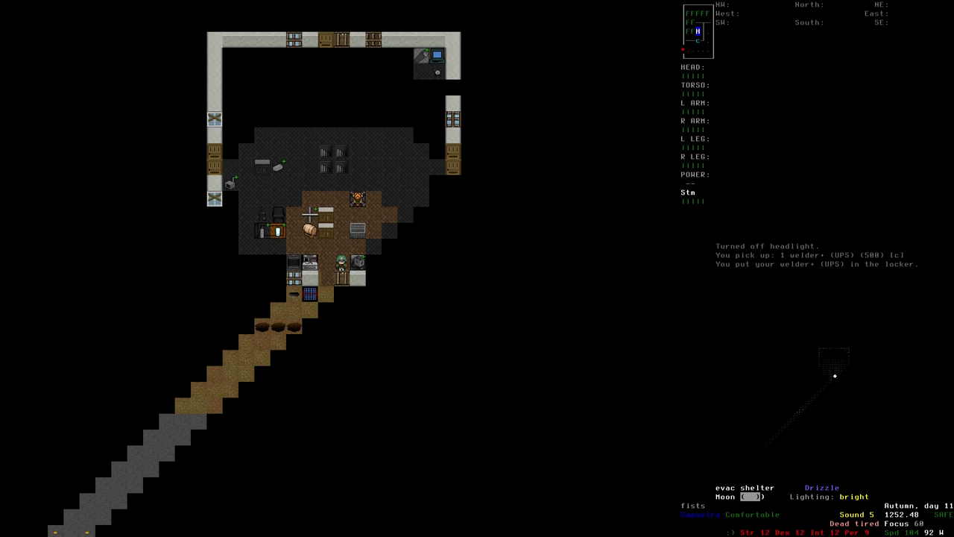
key(Up)
key(Down)
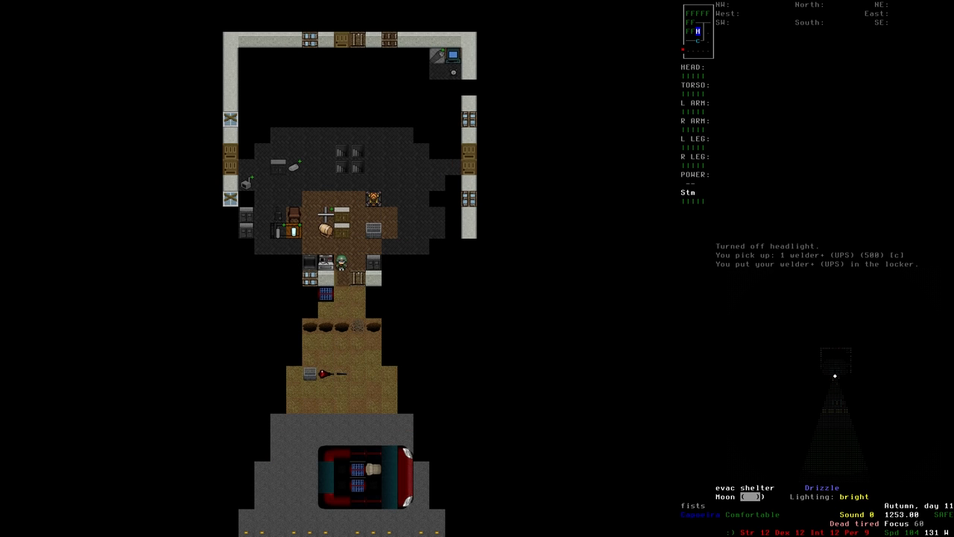
key(Down)
key(Down)
key(Down)
key(Down)
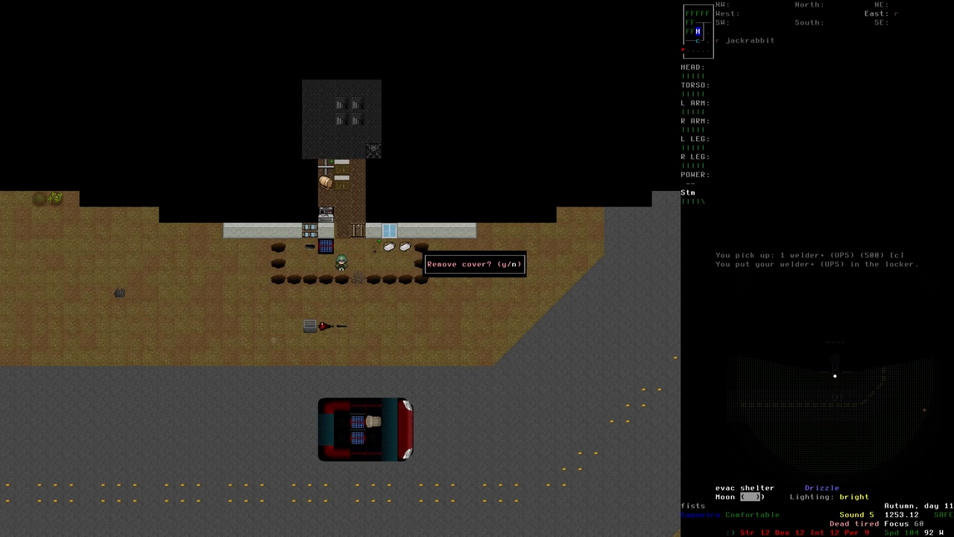
key(y)
- Step back inside and close the shelter door to the south
key(Up)
key(Up)
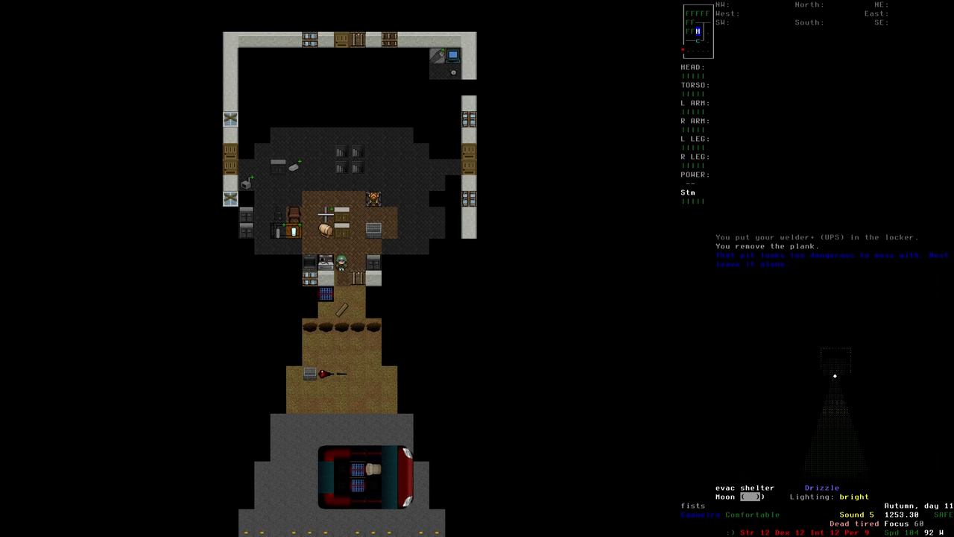
key(c)
key(Down)
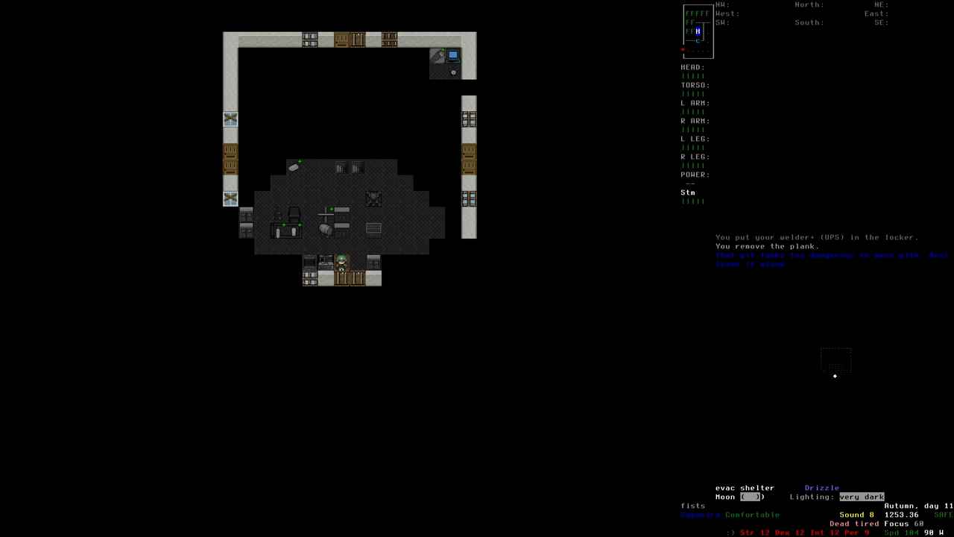